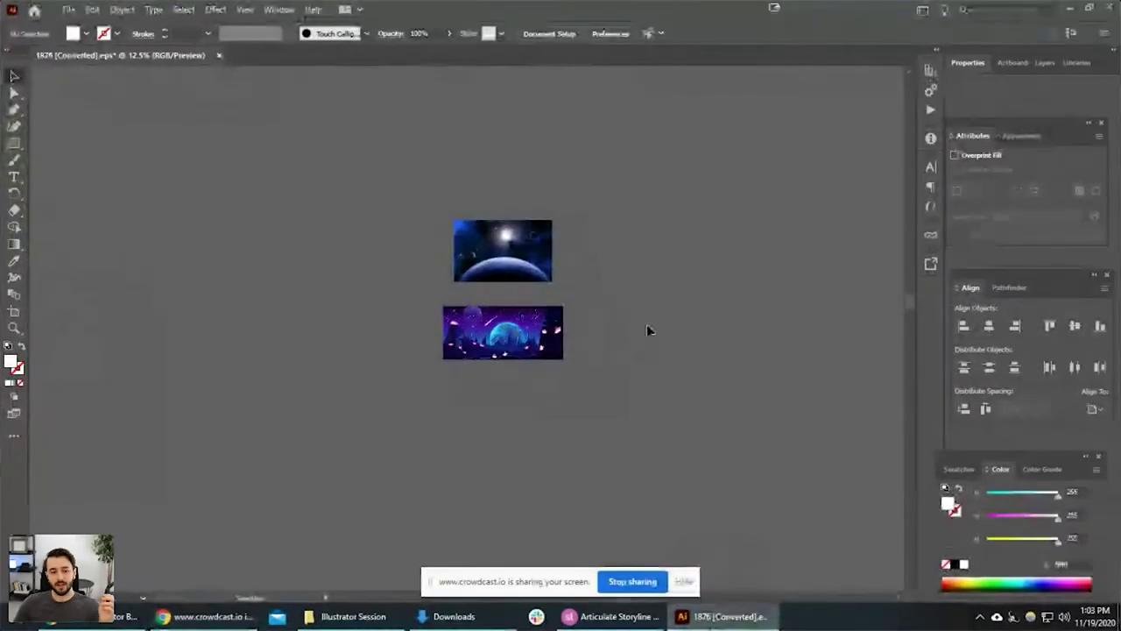
{"action": "scroll", "coordinate": [611, 261], "scroll_direction": "up", "scroll_amount": 2}
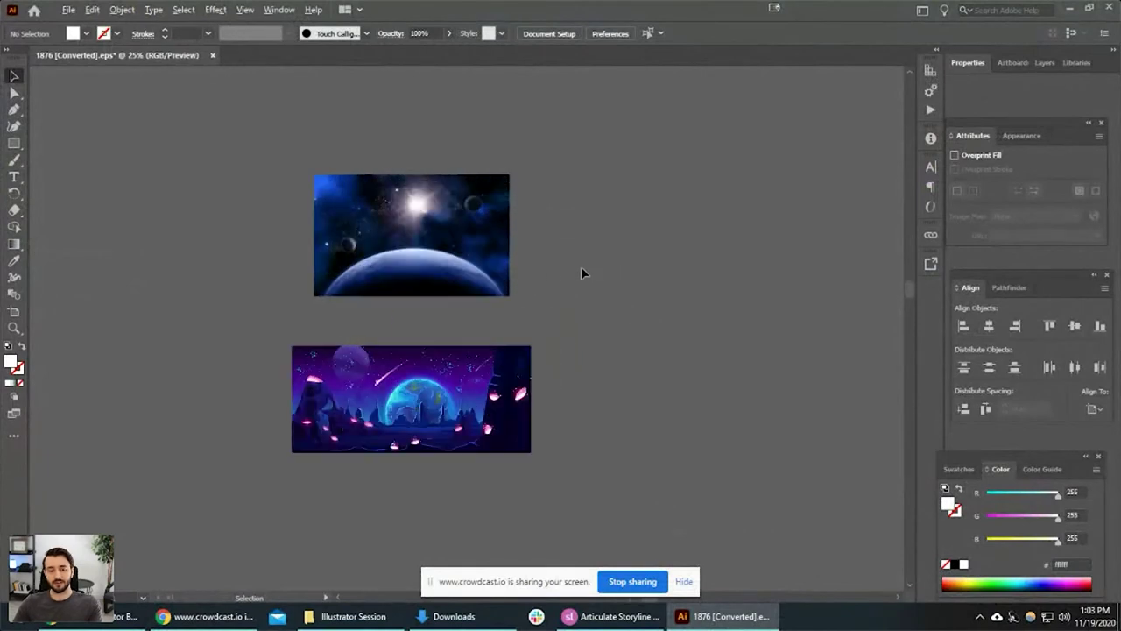
{"action": "left_click", "coordinate": [684, 581]}
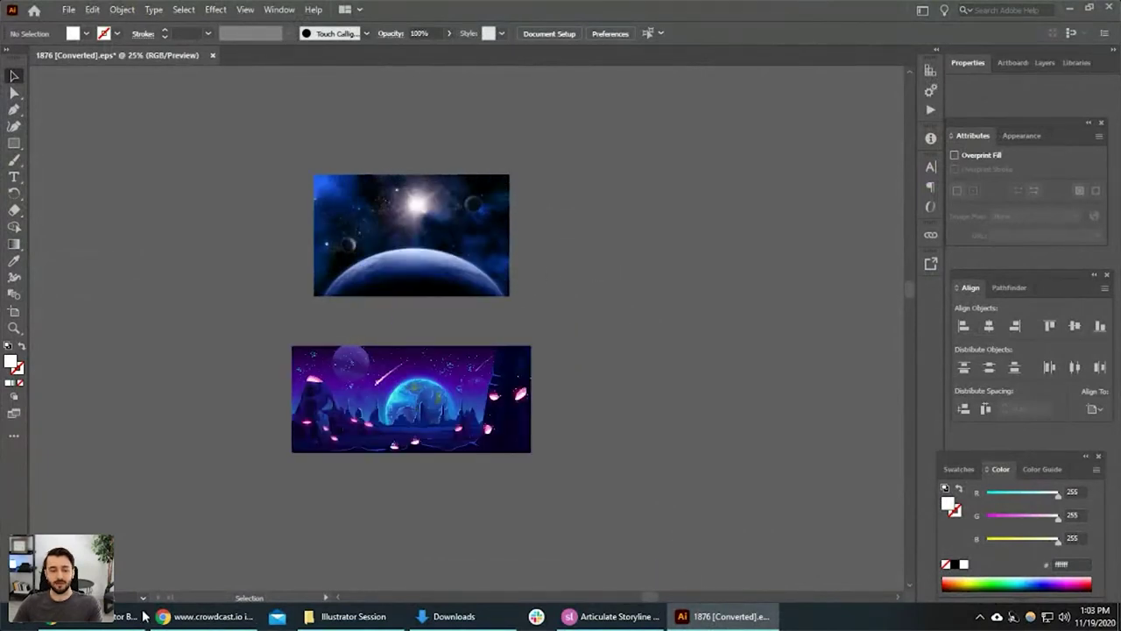
{"action": "left_click", "coordinate": [210, 616]}
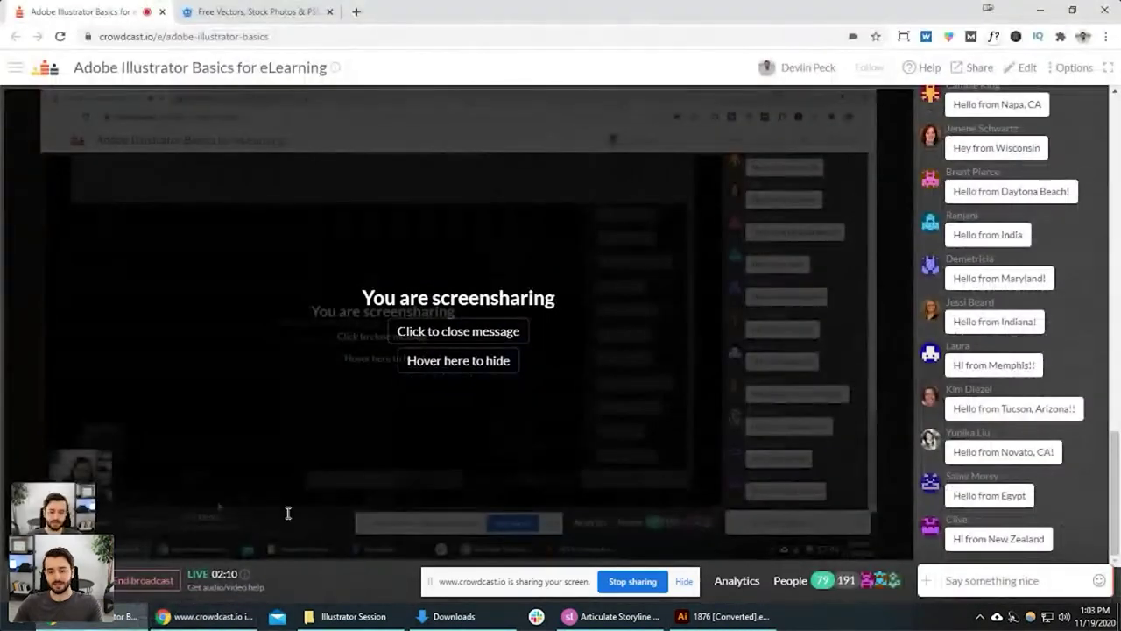
{"action": "key", "text": "alt+Tab"}
Examine the raster space image as a whole, selecting it once to check its boundary.
{"action": "left_click_drag", "start_coordinate": [490, 298], "coordinate": [636, 528]}
{"action": "scroll", "coordinate": [593, 308], "scroll_direction": "up", "scroll_amount": 1}
{"action": "scroll", "coordinate": [589, 273], "scroll_direction": "up", "scroll_amount": 3}
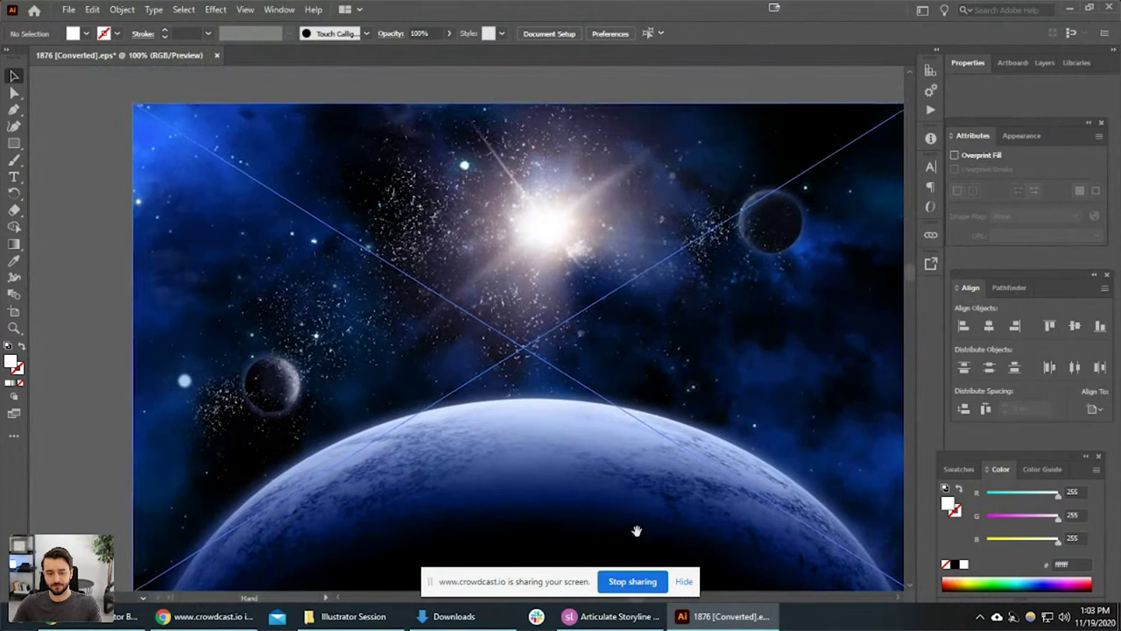
{"action": "left_click", "coordinate": [683, 580]}
{"action": "scroll", "coordinate": [636, 408], "scroll_direction": "down", "scroll_amount": 1}
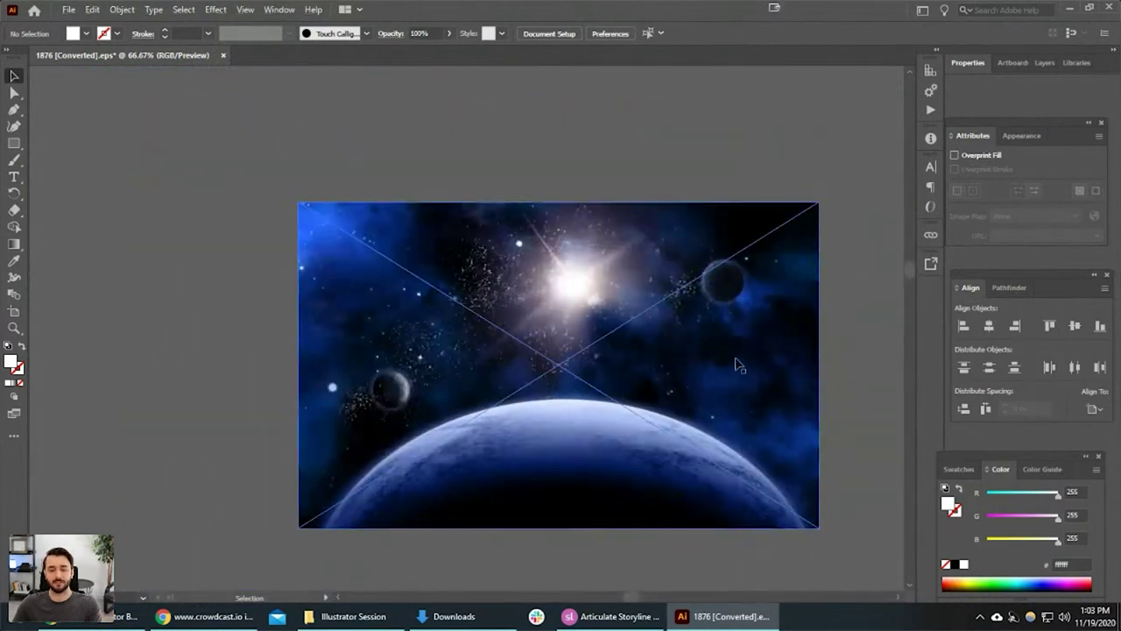
{"action": "left_click_drag", "start_coordinate": [663, 359], "coordinate": [643, 343]}
{"action": "left_click", "coordinate": [469, 402]}
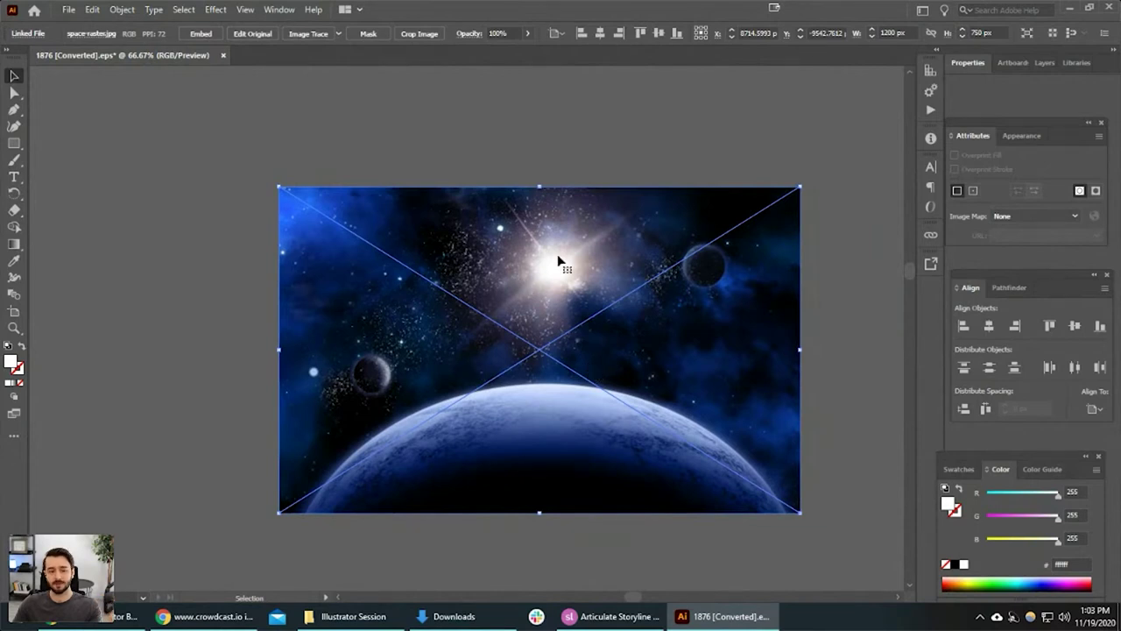
{"action": "left_click", "coordinate": [823, 302]}
Inspect the star field and the bright sun of the raster space image at high magnification.
{"action": "scroll", "coordinate": [606, 248], "scroll_direction": "up", "scroll_amount": 3}
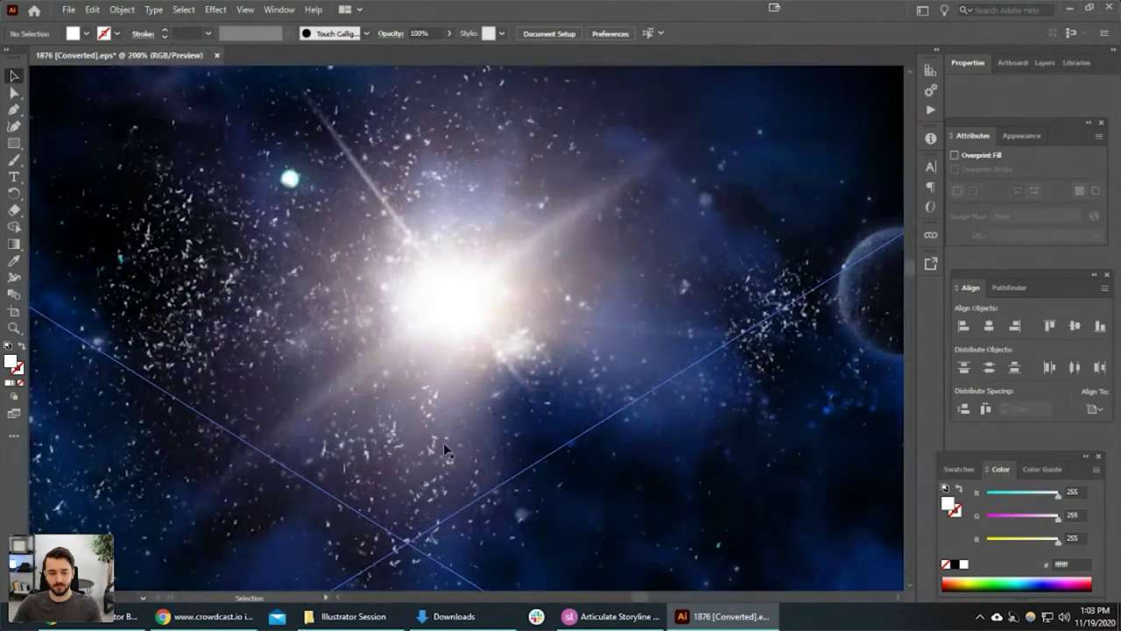
{"action": "left_click_drag", "start_coordinate": [444, 445], "coordinate": [536, 339]}
{"action": "scroll", "coordinate": [539, 339], "scroll_direction": "up", "scroll_amount": 2}
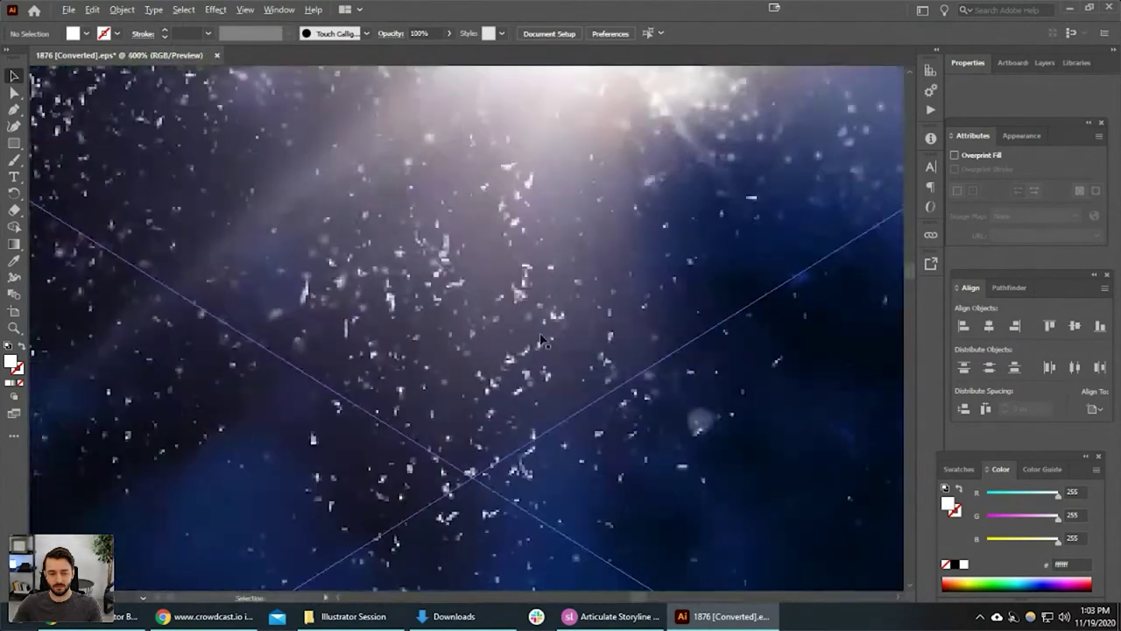
{"action": "scroll", "coordinate": [563, 349], "scroll_direction": "down", "scroll_amount": 2}
{"action": "scroll", "coordinate": [562, 350], "scroll_direction": "down", "scroll_amount": 1}
{"action": "scroll", "coordinate": [562, 355], "scroll_direction": "up", "scroll_amount": 1}
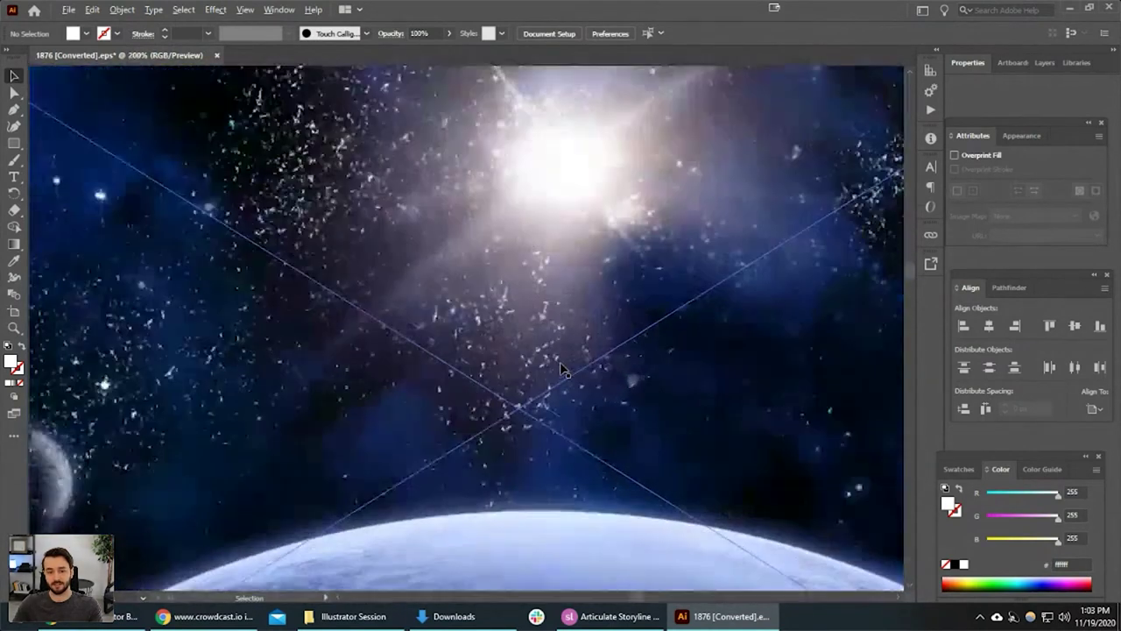
{"action": "scroll", "coordinate": [563, 357], "scroll_direction": "down", "scroll_amount": 2}
{"action": "left_click_drag", "start_coordinate": [564, 370], "coordinate": [452, 235]}
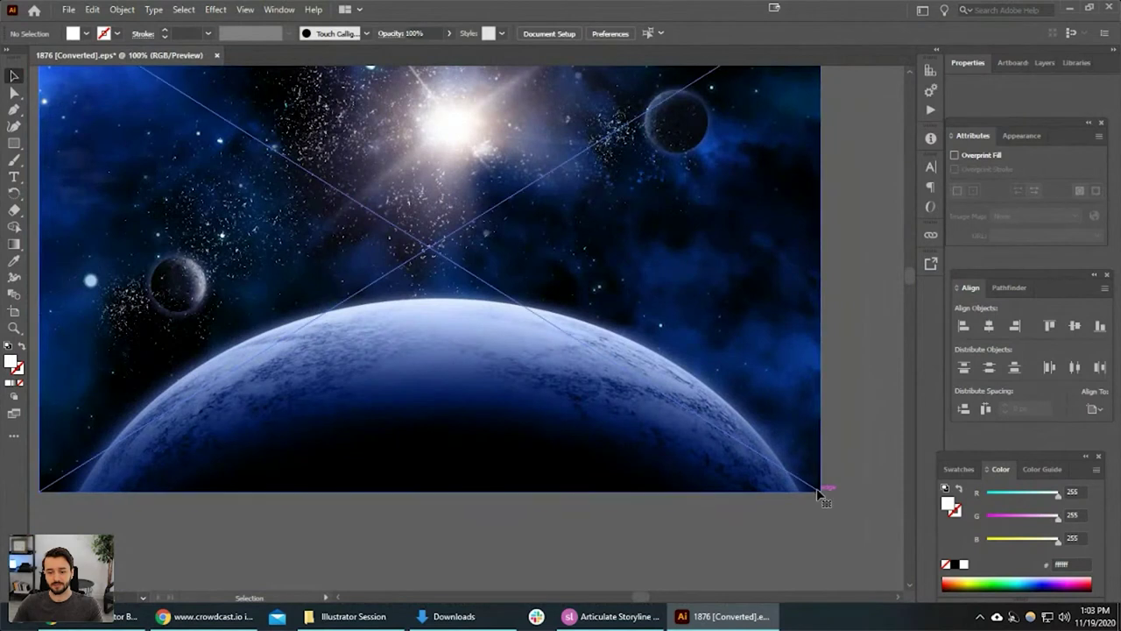
{"action": "left_click", "coordinate": [821, 490]}
{"action": "left_click_drag", "start_coordinate": [821, 490], "coordinate": [578, 320]}
{"action": "key", "text": "ctrl+z"}
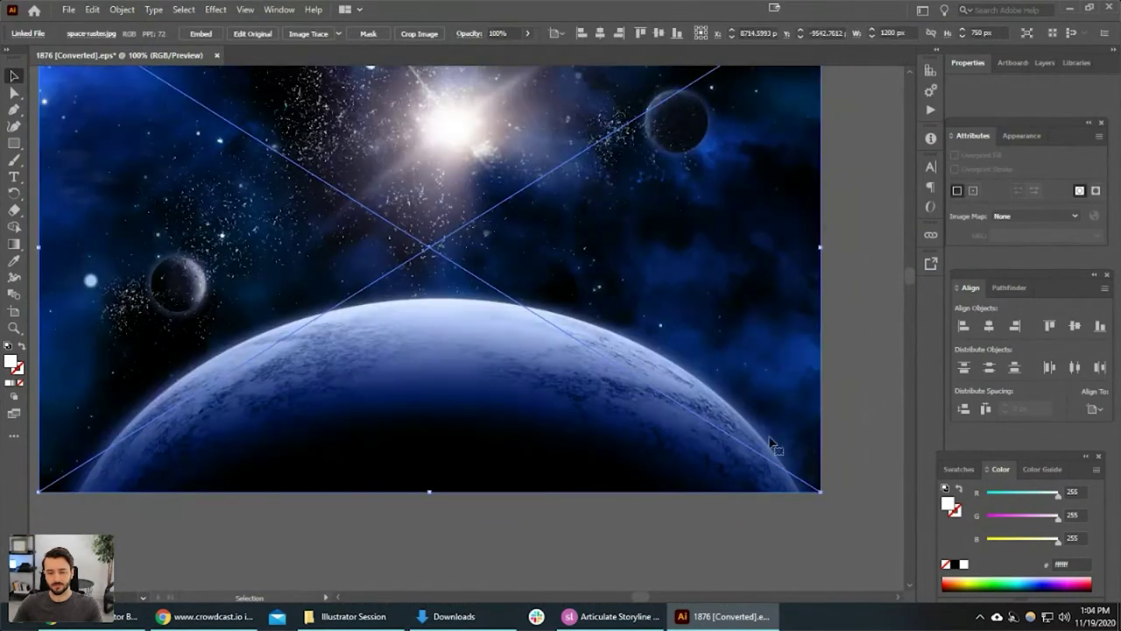
Scale the raster space image down proportionally to a little over half its size and inspect it up close.
{"action": "left_click_drag", "start_coordinate": [821, 491], "coordinate": [490, 285]}
{"action": "left_click", "coordinate": [563, 260]}
{"action": "left_click_drag", "start_coordinate": [301, 131], "coordinate": [561, 349]}
{"action": "scroll", "coordinate": [561, 349], "scroll_direction": "up", "scroll_amount": 3}
{"action": "scroll", "coordinate": [563, 348], "scroll_direction": "up", "scroll_amount": 2}
{"action": "scroll", "coordinate": [563, 349], "scroll_direction": "down", "scroll_amount": 6}
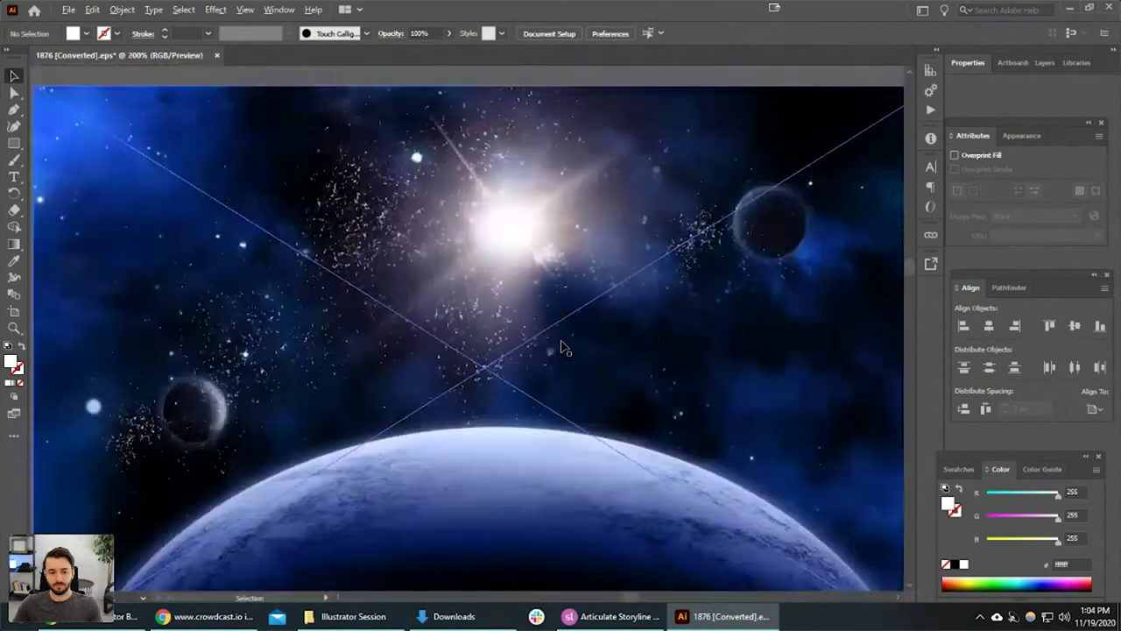
{"action": "scroll", "coordinate": [563, 349], "scroll_direction": "up", "scroll_amount": 2}
{"action": "scroll", "coordinate": [563, 349], "scroll_direction": "down", "scroll_amount": 2}
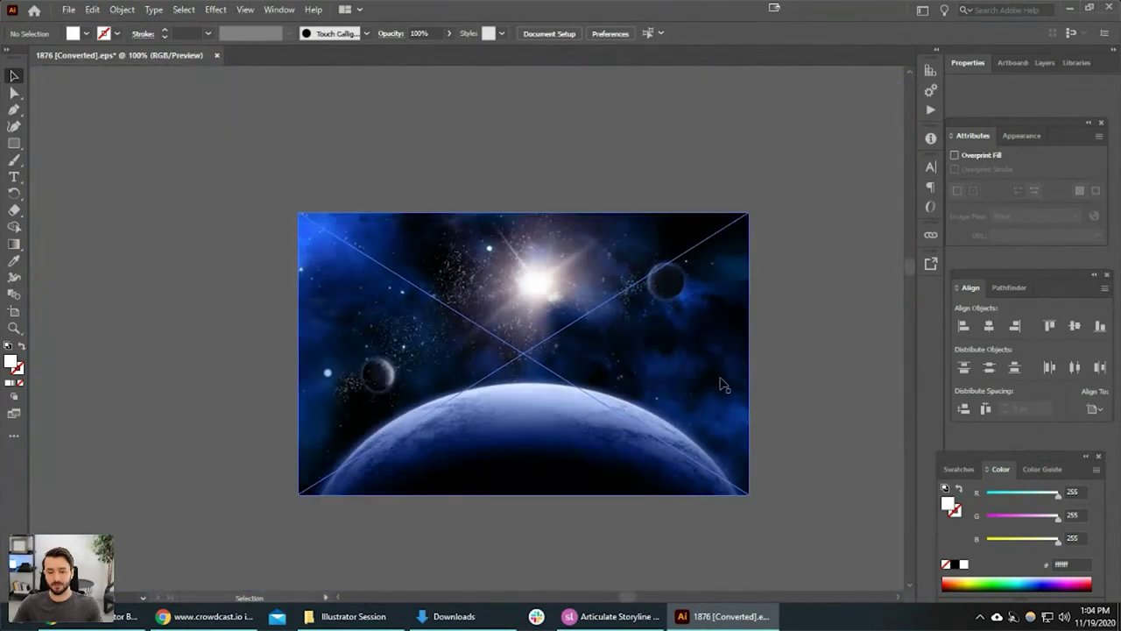
Enlarge the raster space image proportionally to about 2483 px wide and deselect it.
{"action": "left_click_drag", "start_coordinate": [723, 386], "coordinate": [659, 285]}
{"action": "left_click_drag", "start_coordinate": [689, 392], "coordinate": [1015, 498]}
{"action": "scroll", "coordinate": [541, 287], "scroll_direction": "down", "scroll_amount": 3}
{"action": "left_click_drag", "start_coordinate": [502, 163], "coordinate": [533, 309]}
{"action": "left_click", "coordinate": [812, 265]}
Examine the pixels of the small stars below the sun in the enlarged raster image.
{"action": "scroll", "coordinate": [594, 239], "scroll_direction": "up", "scroll_amount": 3}
{"action": "left_click_drag", "start_coordinate": [312, 419], "coordinate": [517, 303]}
{"action": "scroll", "coordinate": [517, 303], "scroll_direction": "up", "scroll_amount": 7}
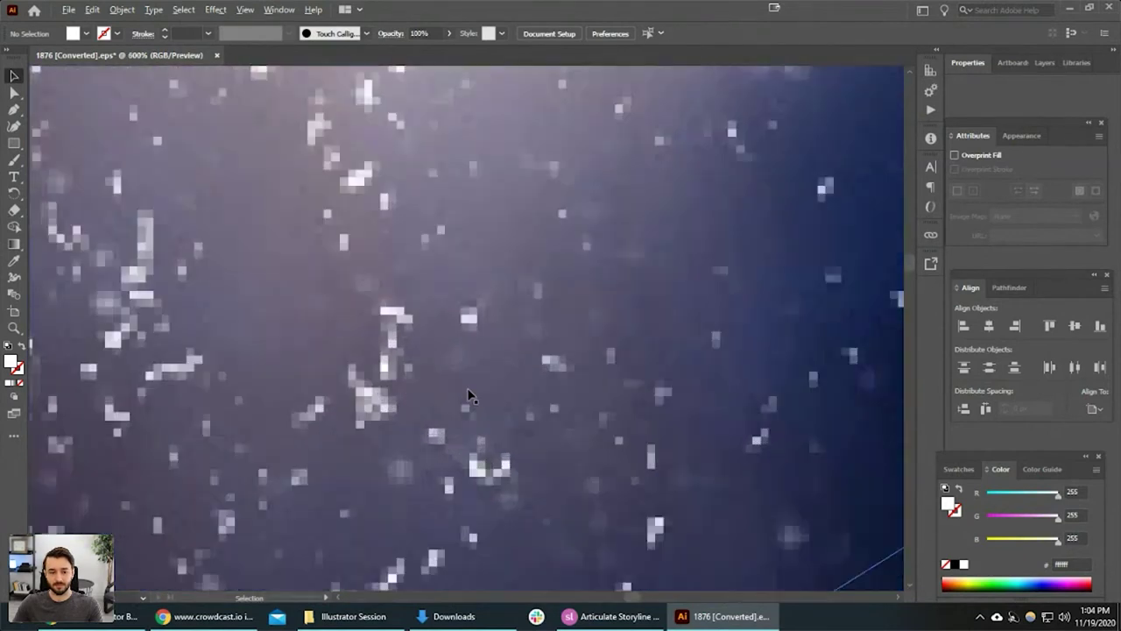
{"action": "scroll", "coordinate": [470, 382], "scroll_direction": "down", "scroll_amount": 2}
{"action": "scroll", "coordinate": [431, 311], "scroll_direction": "down", "scroll_amount": 1}
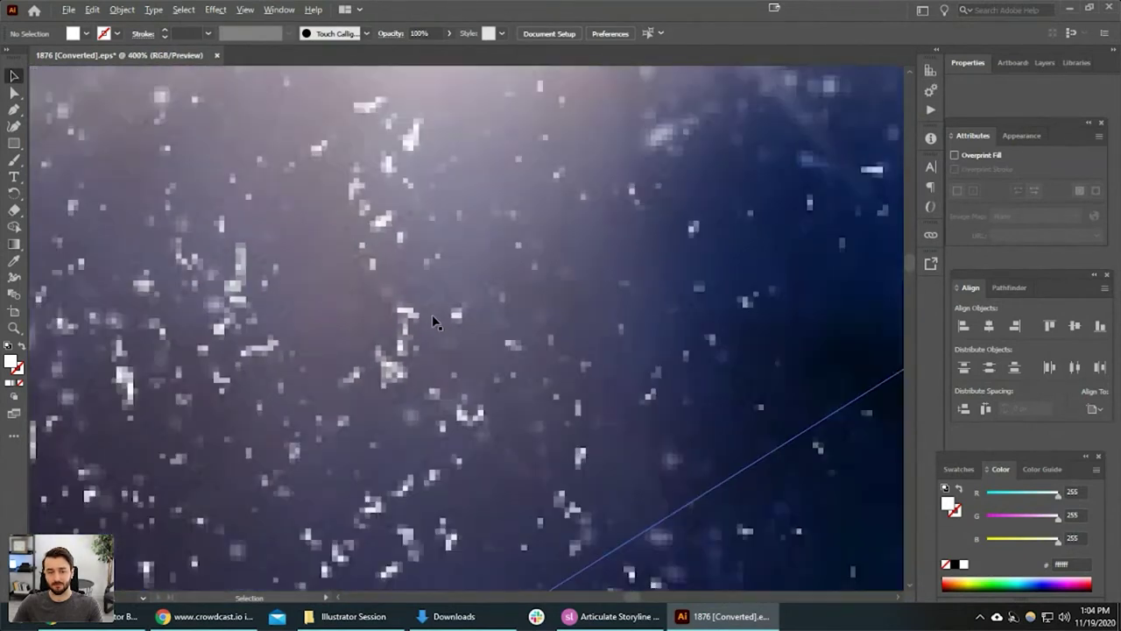
{"action": "left_click_drag", "start_coordinate": [439, 362], "coordinate": [576, 269]}
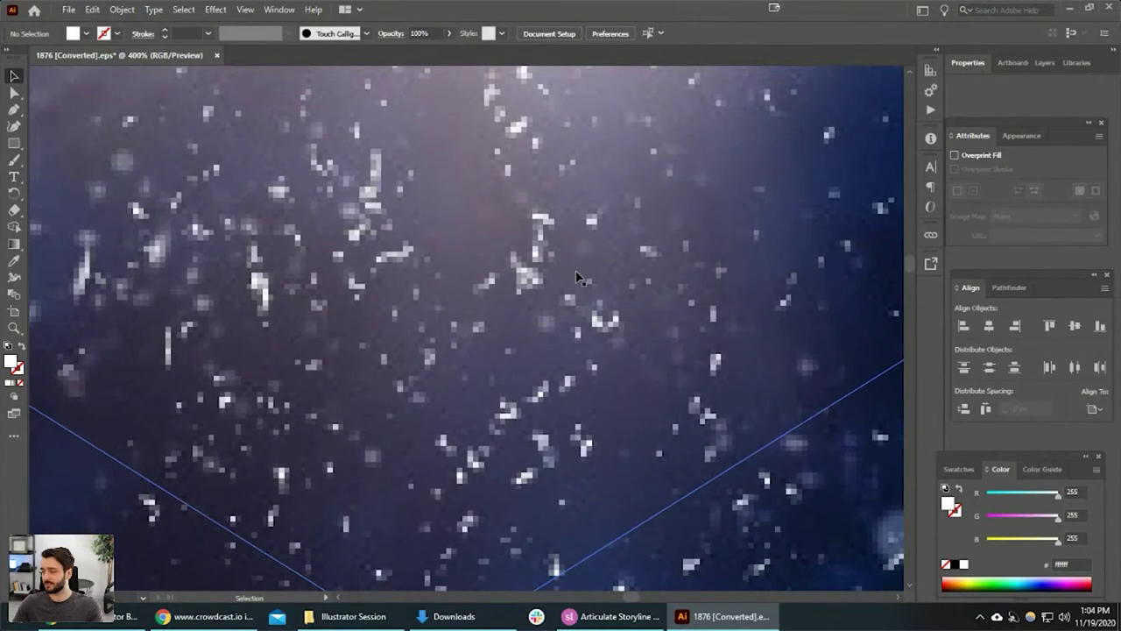
{"action": "scroll", "coordinate": [541, 281], "scroll_direction": "down", "scroll_amount": 6}
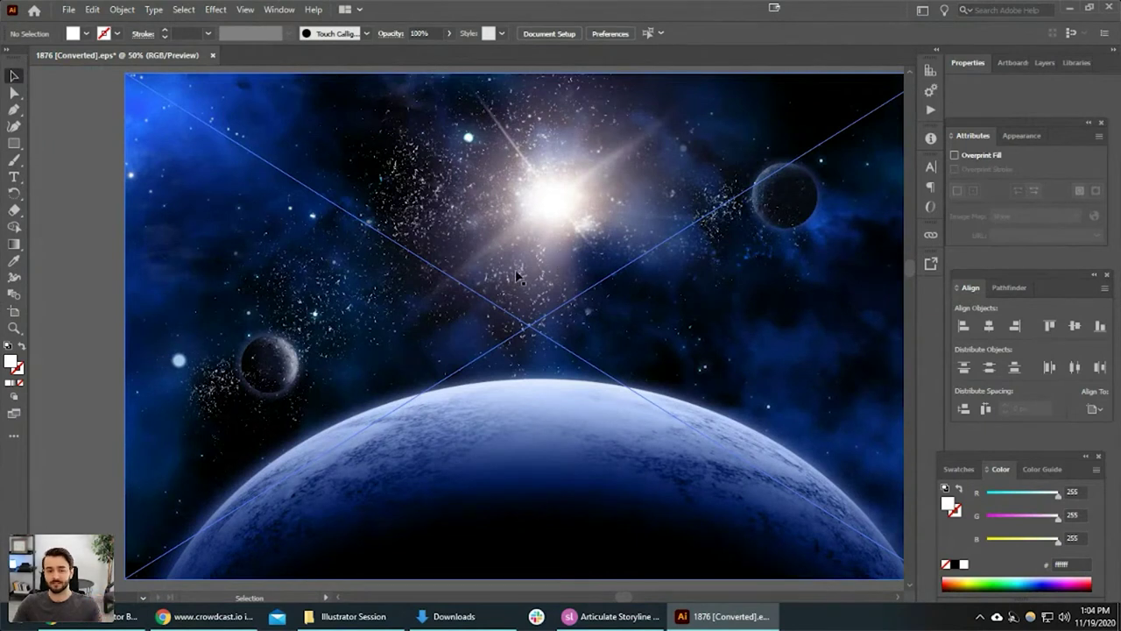
Enlarge the raster space image further, to over three times its current size.
{"action": "left_click", "coordinate": [460, 322]}
{"action": "scroll", "coordinate": [523, 311], "scroll_direction": "up", "scroll_amount": 2}
{"action": "scroll", "coordinate": [523, 311], "scroll_direction": "down", "scroll_amount": 6}
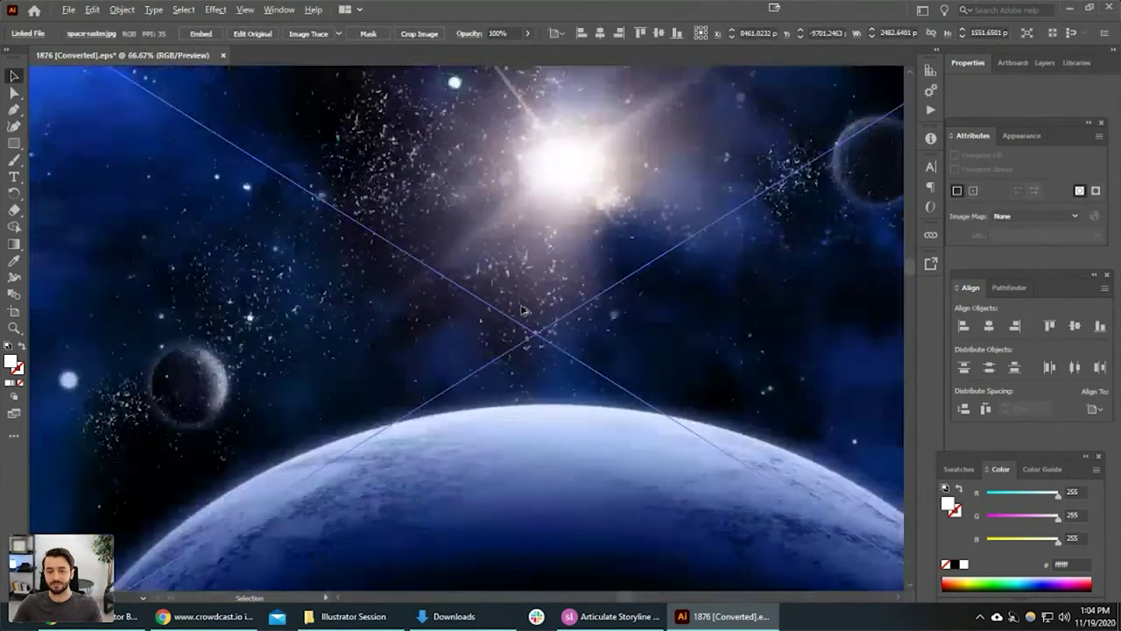
{"action": "left_click_drag", "start_coordinate": [625, 248], "coordinate": [666, 257]}
{"action": "left_click", "coordinate": [481, 421]}
{"action": "left_click_drag", "start_coordinate": [457, 430], "coordinate": [699, 169]}
{"action": "left_click_drag", "start_coordinate": [523, 365], "coordinate": [567, 211]}
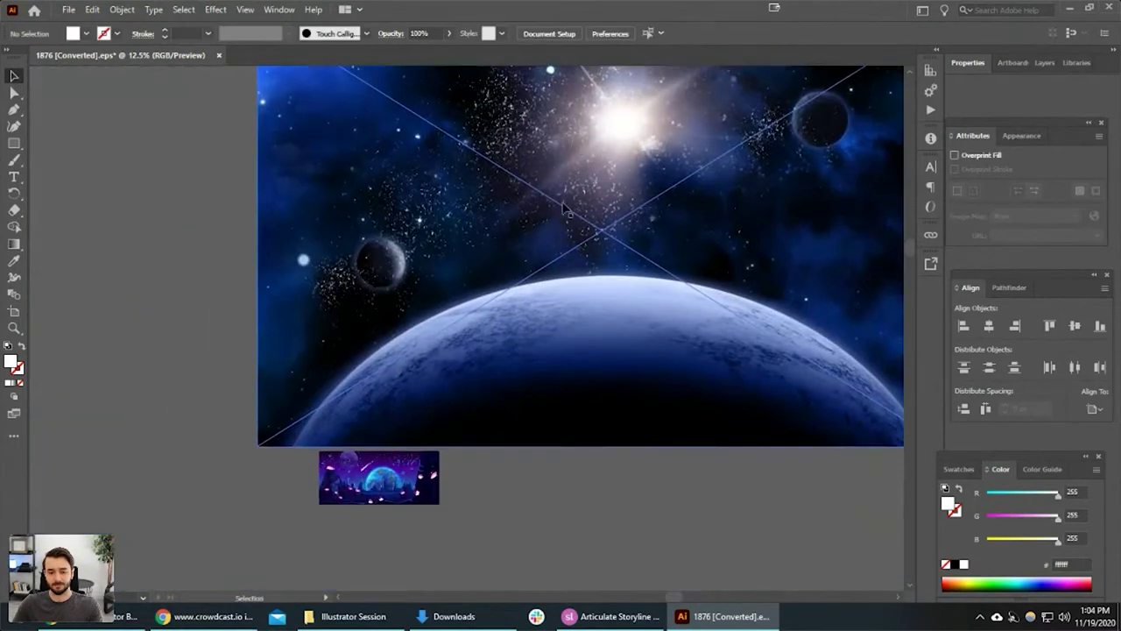
Examine the pixelation around the small dark planet in the greatly enlarged raster image.
{"action": "scroll", "coordinate": [375, 267], "scroll_direction": "up", "scroll_amount": 7}
{"action": "scroll", "coordinate": [468, 276], "scroll_direction": "down", "scroll_amount": 2}
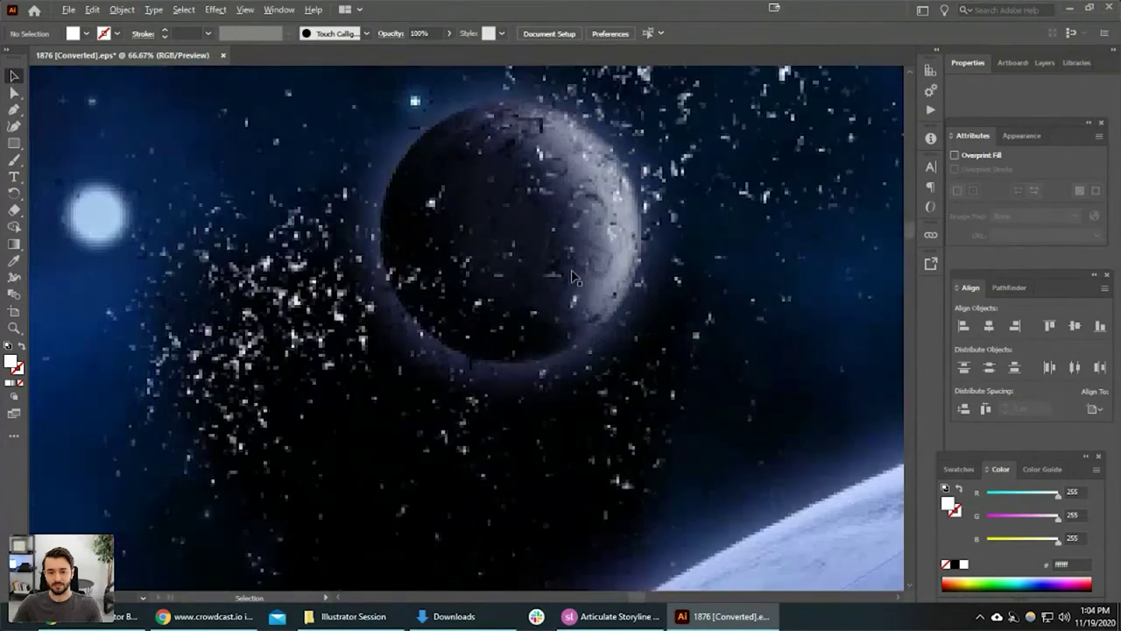
{"action": "scroll", "coordinate": [525, 278], "scroll_direction": "up", "scroll_amount": 1}
{"action": "scroll", "coordinate": [575, 278], "scroll_direction": "down", "scroll_amount": 1}
{"action": "scroll", "coordinate": [575, 278], "scroll_direction": "down", "scroll_amount": 2}
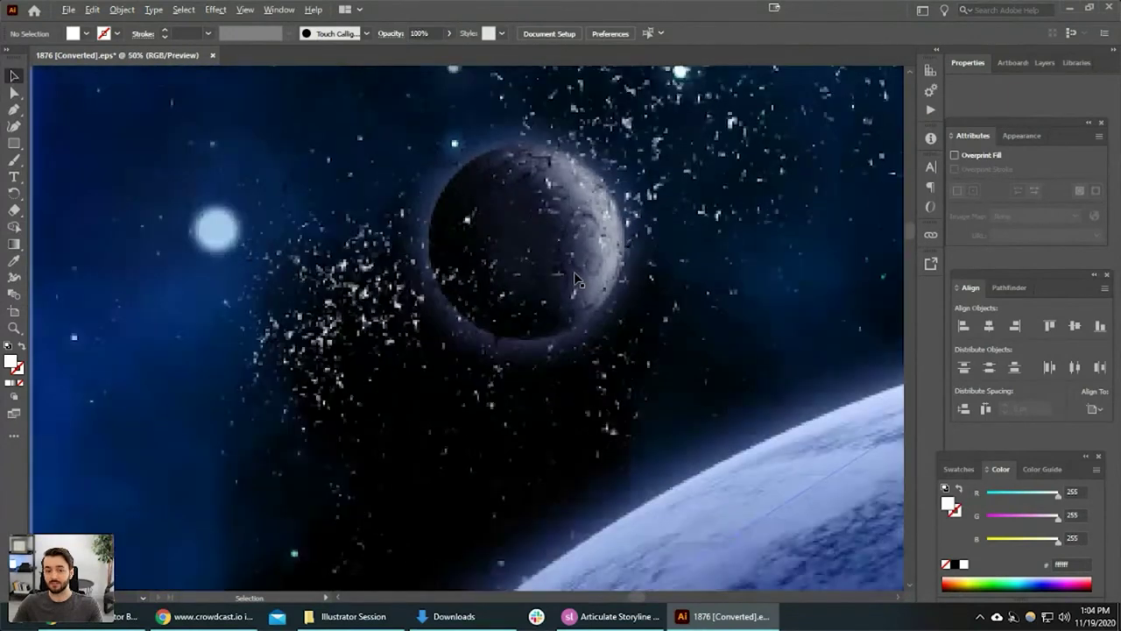
{"action": "scroll", "coordinate": [575, 279], "scroll_direction": "down", "scroll_amount": 1}
{"action": "scroll", "coordinate": [587, 254], "scroll_direction": "down", "scroll_amount": 5}
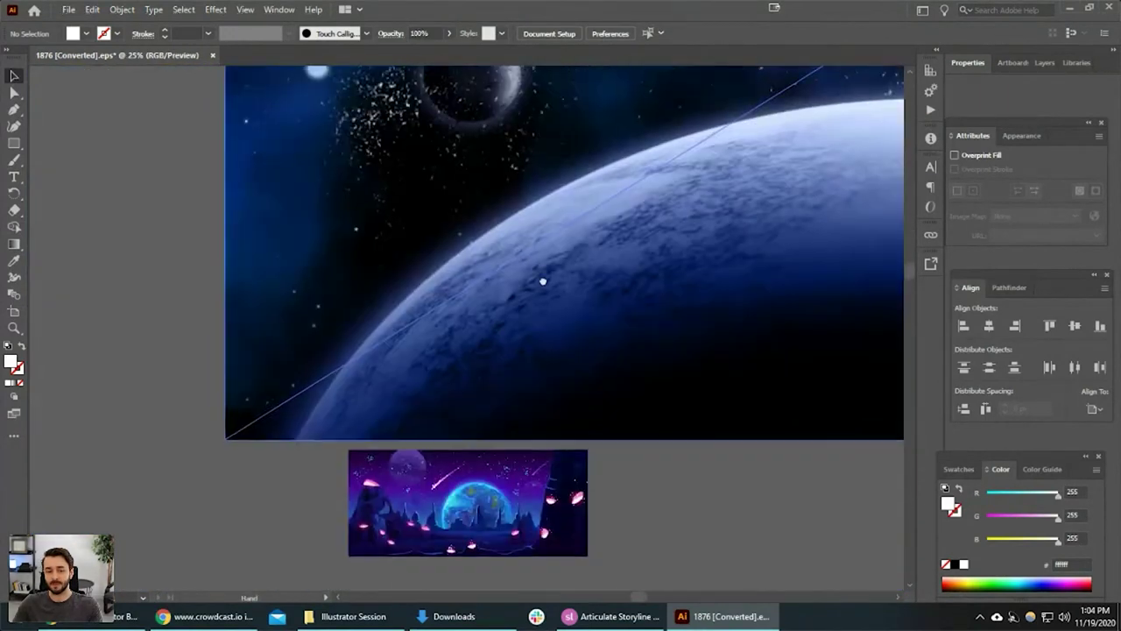
Move the raster space image up and to the left, clear of the purple vector illustration, and deselect it.
{"action": "left_click", "coordinate": [453, 93]}
{"action": "double_click", "coordinate": [703, 370]}
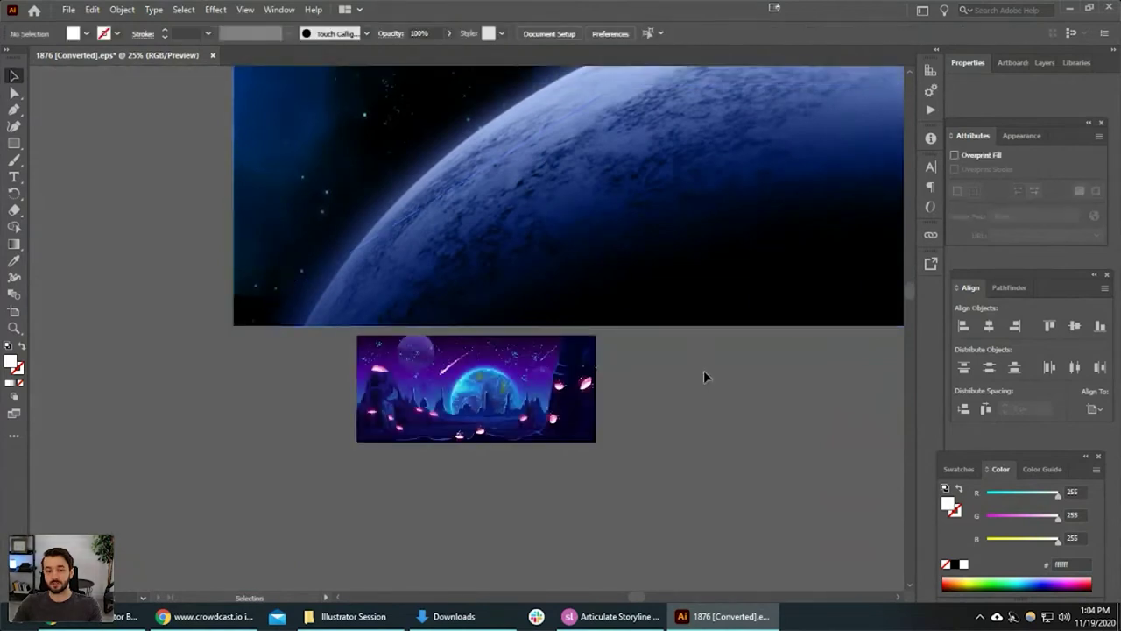
{"action": "left_click_drag", "start_coordinate": [645, 261], "coordinate": [478, 76]}
{"action": "left_click", "coordinate": [673, 284]}
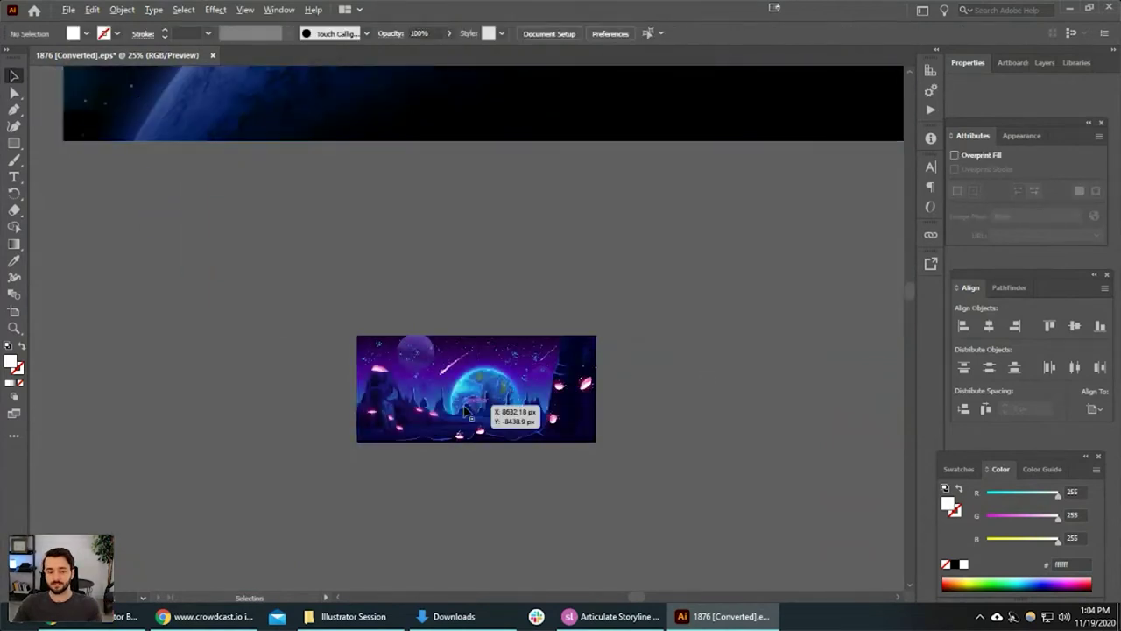
Enlarge the purple vector space illustration proportionally to about three times its size and deselect it.
{"action": "scroll", "coordinate": [519, 383], "scroll_direction": "up", "scroll_amount": 5}
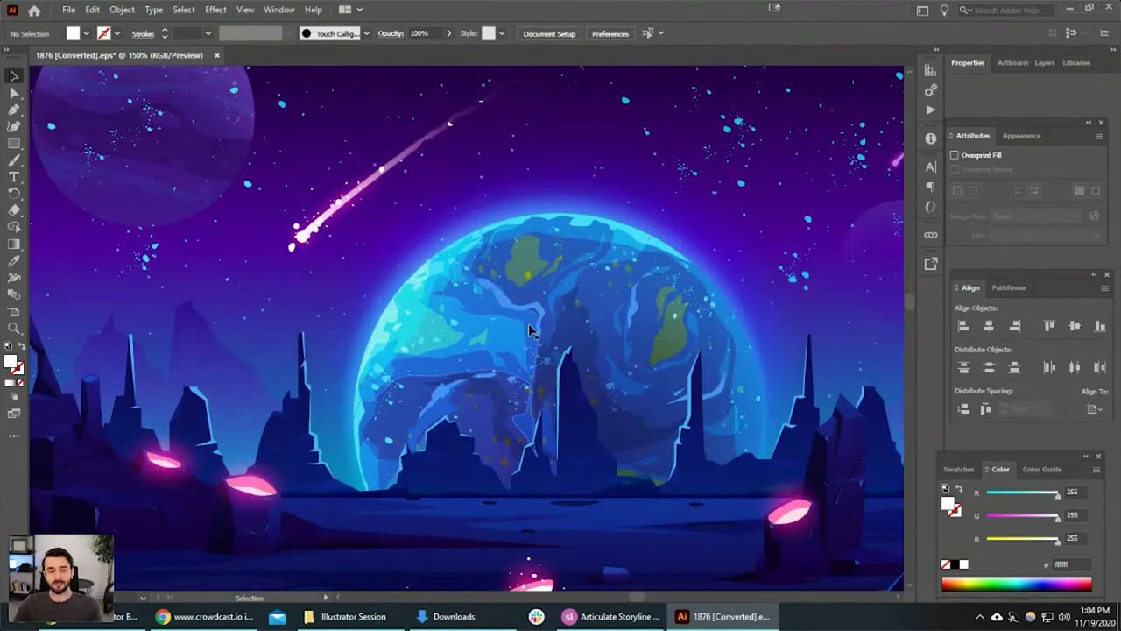
{"action": "scroll", "coordinate": [528, 334], "scroll_direction": "down", "scroll_amount": 4}
{"action": "scroll", "coordinate": [587, 411], "scroll_direction": "down", "scroll_amount": 1}
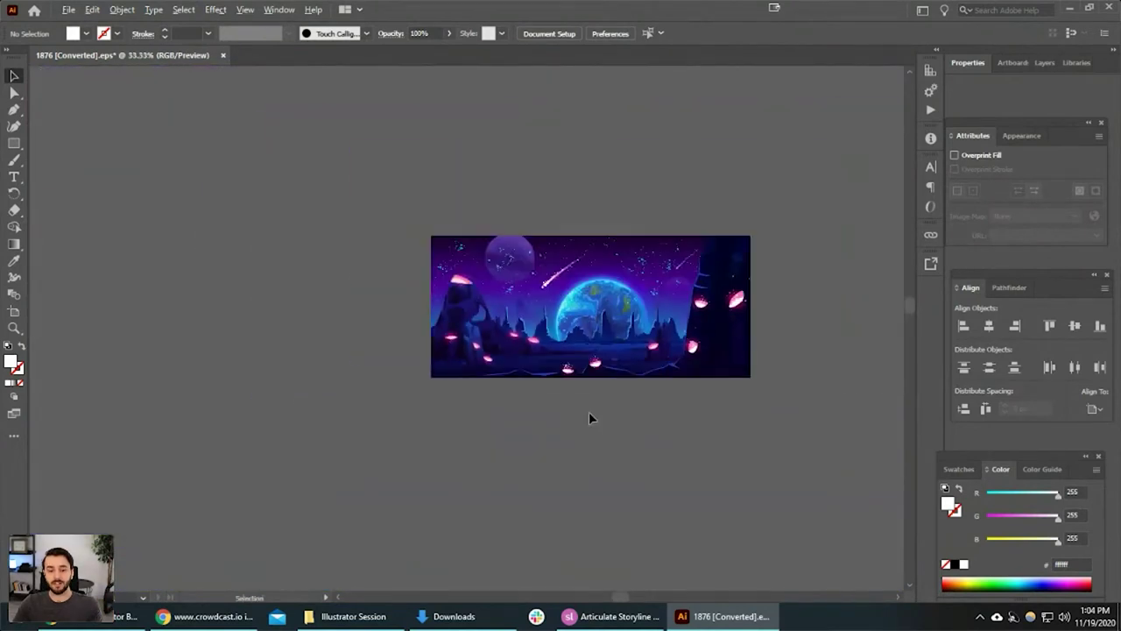
{"action": "left_click_drag", "start_coordinate": [578, 413], "coordinate": [457, 414]}
{"action": "left_click", "coordinate": [623, 343]}
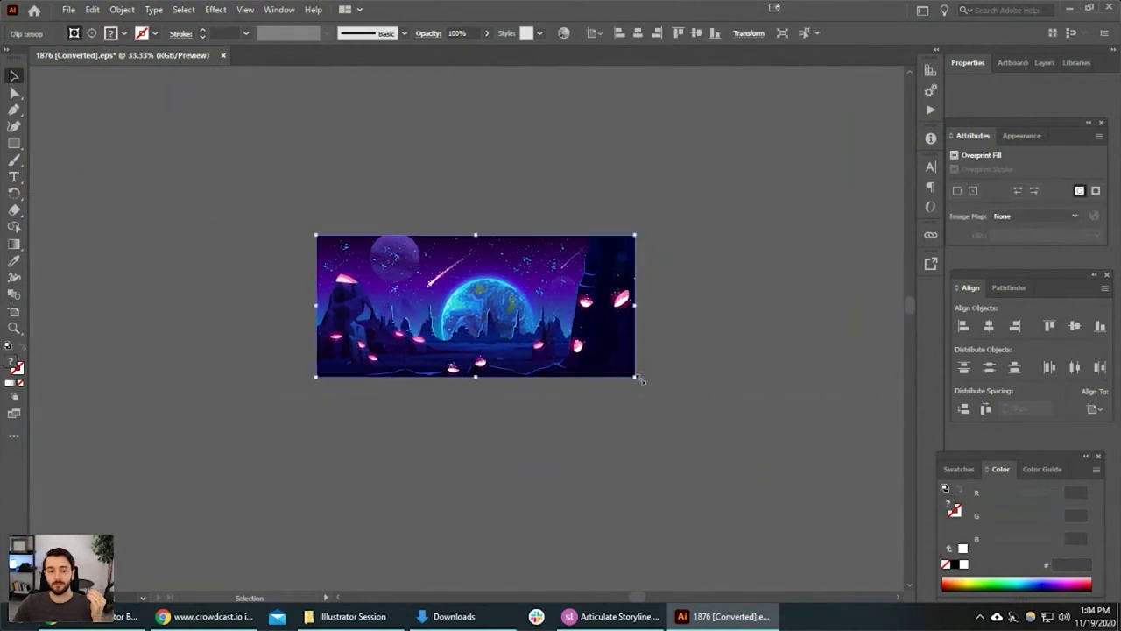
{"action": "left_click_drag", "start_coordinate": [634, 379], "coordinate": [816, 520]}
{"action": "left_click", "coordinate": [640, 457]}
{"action": "left_click_drag", "start_coordinate": [528, 401], "coordinate": [742, 531]}
{"action": "left_click_drag", "start_coordinate": [456, 354], "coordinate": [655, 489]}
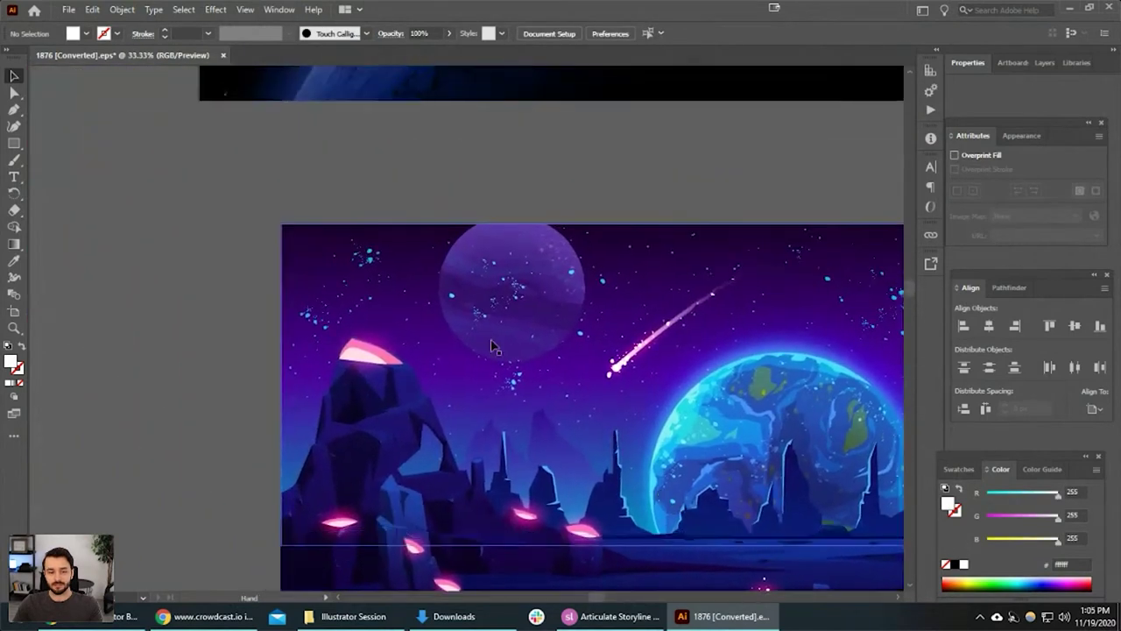
Inspect the edges of the rocks and glowing craters in the enlarged vector illustration at high magnification.
{"action": "scroll", "coordinate": [496, 315], "scroll_direction": "up", "scroll_amount": 7}
{"action": "scroll", "coordinate": [591, 339], "scroll_direction": "down", "scroll_amount": 1}
{"action": "scroll", "coordinate": [591, 339], "scroll_direction": "down", "scroll_amount": 8}
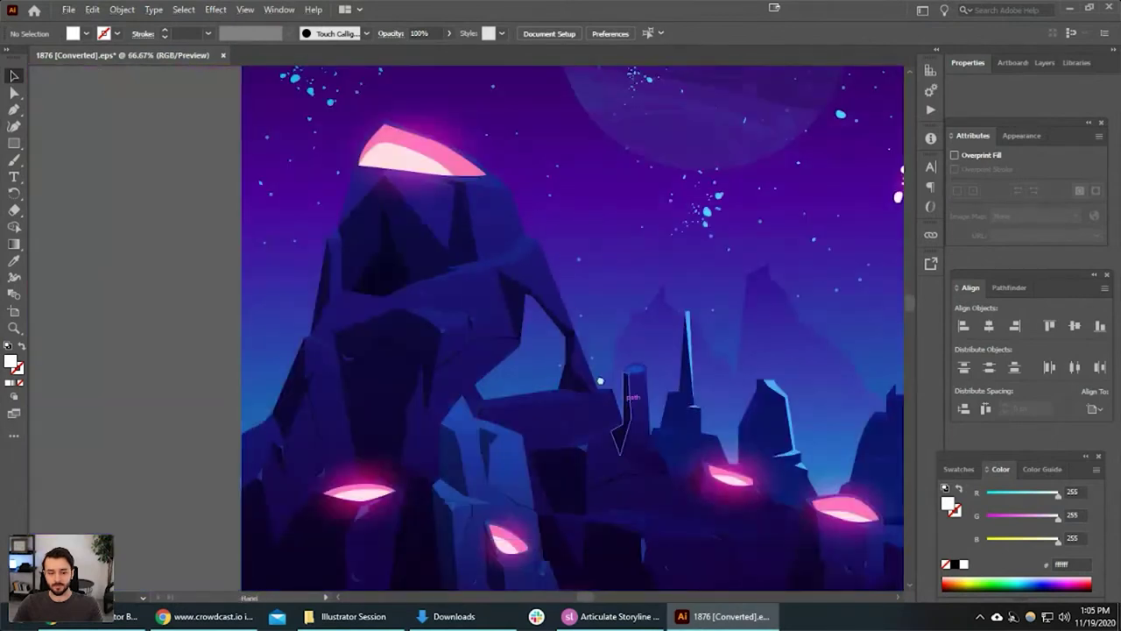
{"action": "left_click_drag", "start_coordinate": [613, 388], "coordinate": [515, 210]}
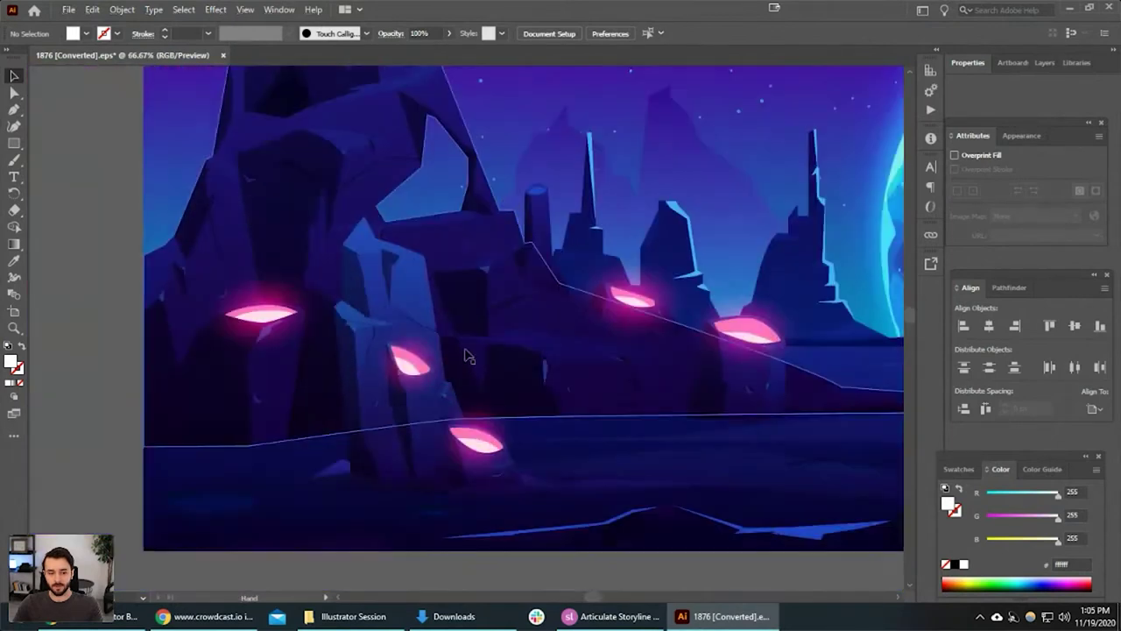
{"action": "scroll", "coordinate": [450, 355], "scroll_direction": "up", "scroll_amount": 5}
{"action": "scroll", "coordinate": [540, 228], "scroll_direction": "down", "scroll_amount": 11}
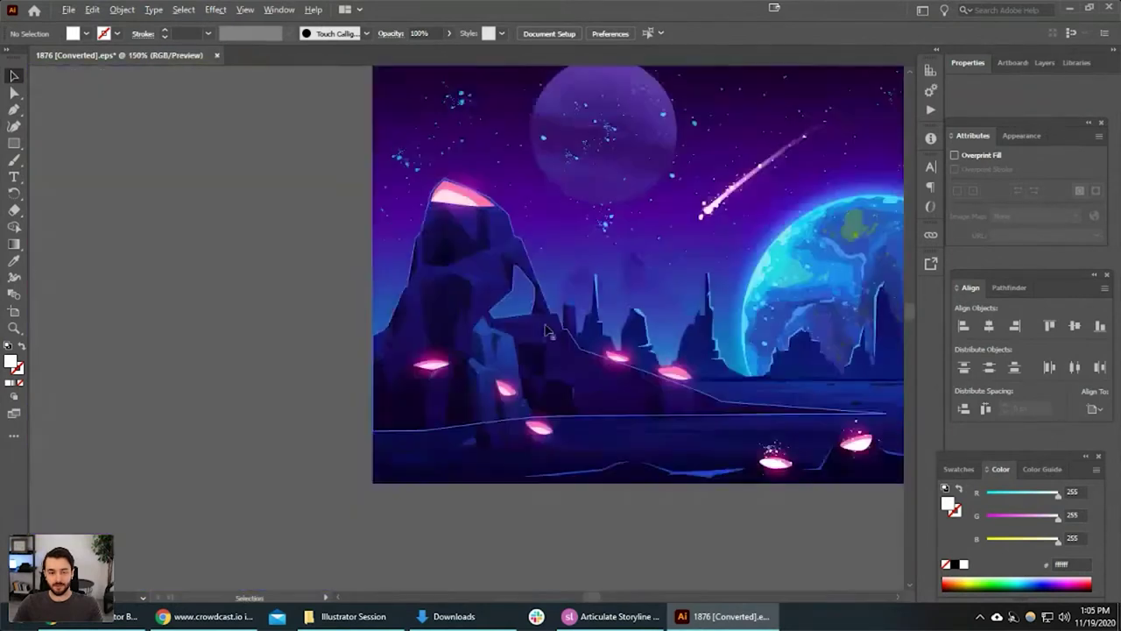
{"action": "scroll", "coordinate": [656, 283], "scroll_direction": "up", "scroll_amount": 4}
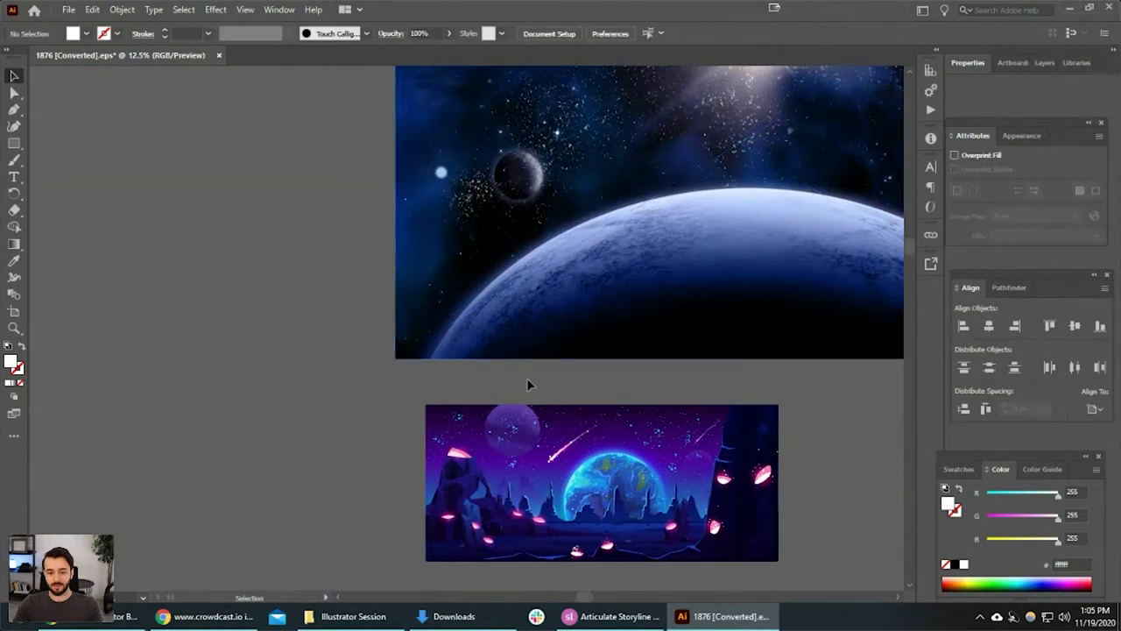
Enlarge the vector illustration again until it spans most of the artboard's width, and inspect its planet up close.
{"action": "scroll", "coordinate": [526, 385], "scroll_direction": "down", "scroll_amount": 2}
{"action": "scroll", "coordinate": [514, 409], "scroll_direction": "down", "scroll_amount": 4}
{"action": "left_click_drag", "start_coordinate": [514, 409], "coordinate": [573, 390]}
{"action": "left_click", "coordinate": [574, 291]}
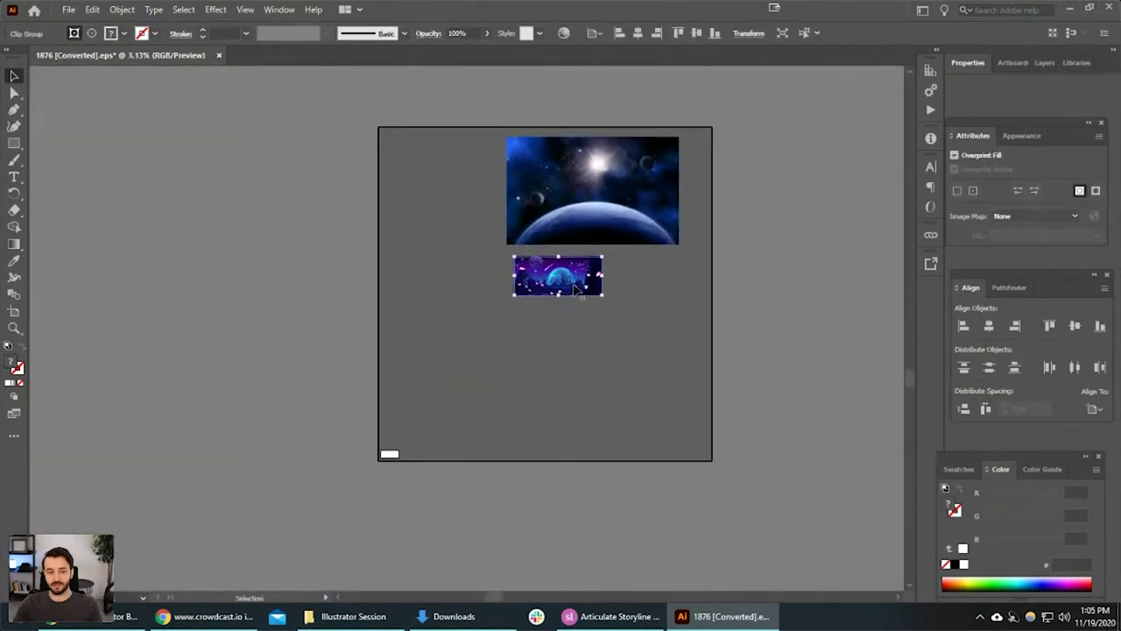
{"action": "left_click_drag", "start_coordinate": [575, 291], "coordinate": [685, 404]}
{"action": "left_click", "coordinate": [722, 380]}
{"action": "scroll", "coordinate": [552, 345], "scroll_direction": "up", "scroll_amount": 6}
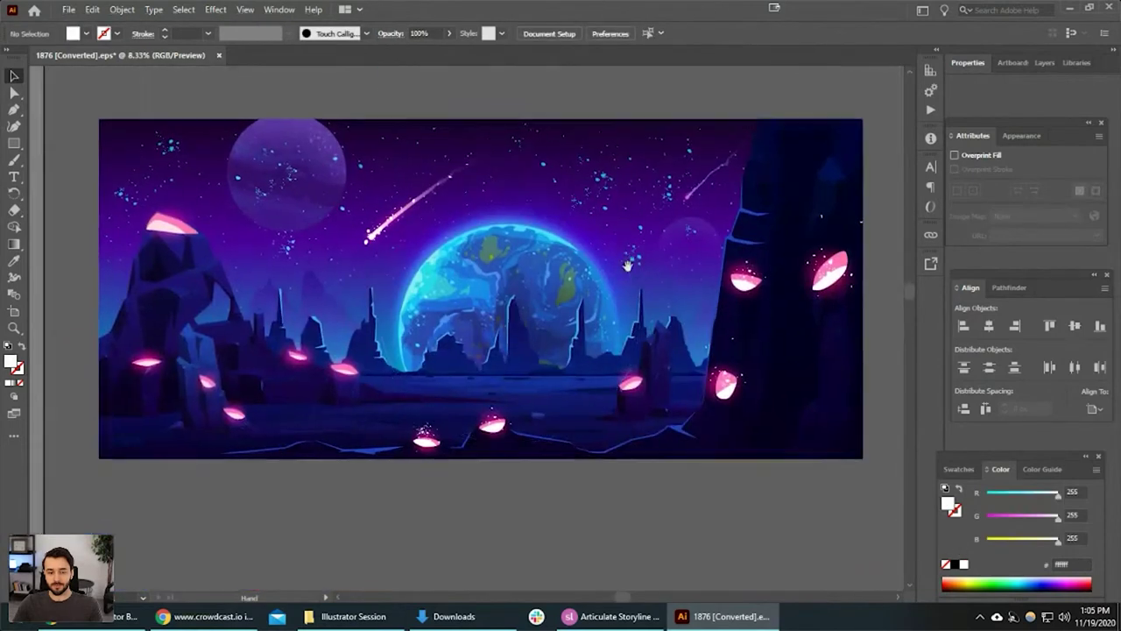
{"action": "scroll", "coordinate": [589, 318], "scroll_direction": "up", "scroll_amount": 3}
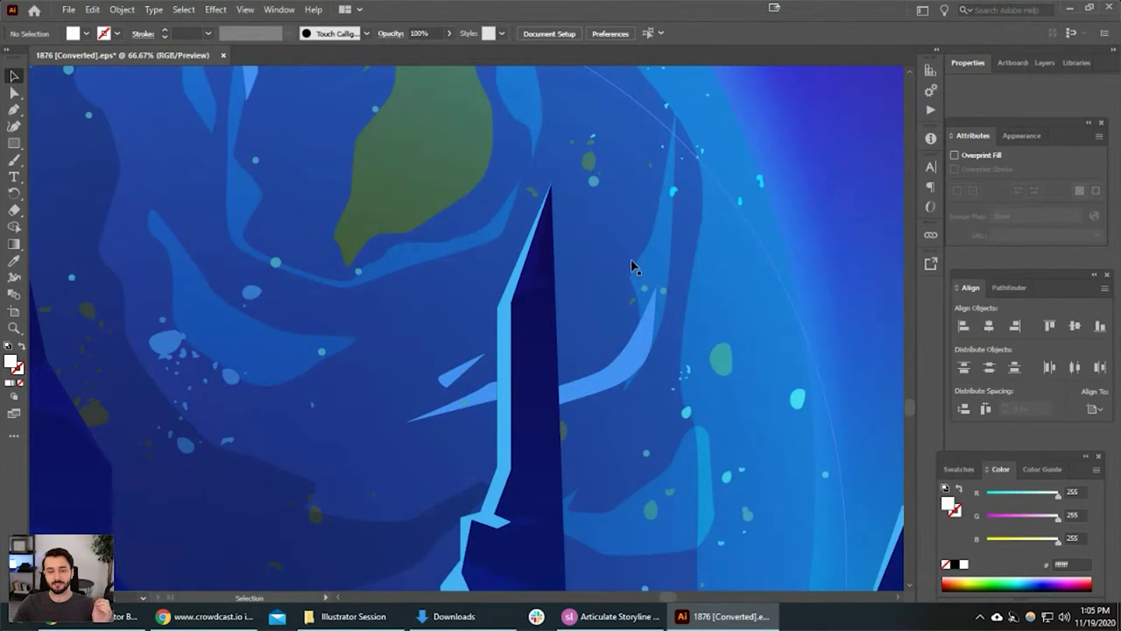
Shrink the purple vector illustration proportionally to about 40% of its size and deselect it.
{"action": "scroll", "coordinate": [627, 261], "scroll_direction": "down", "scroll_amount": 4}
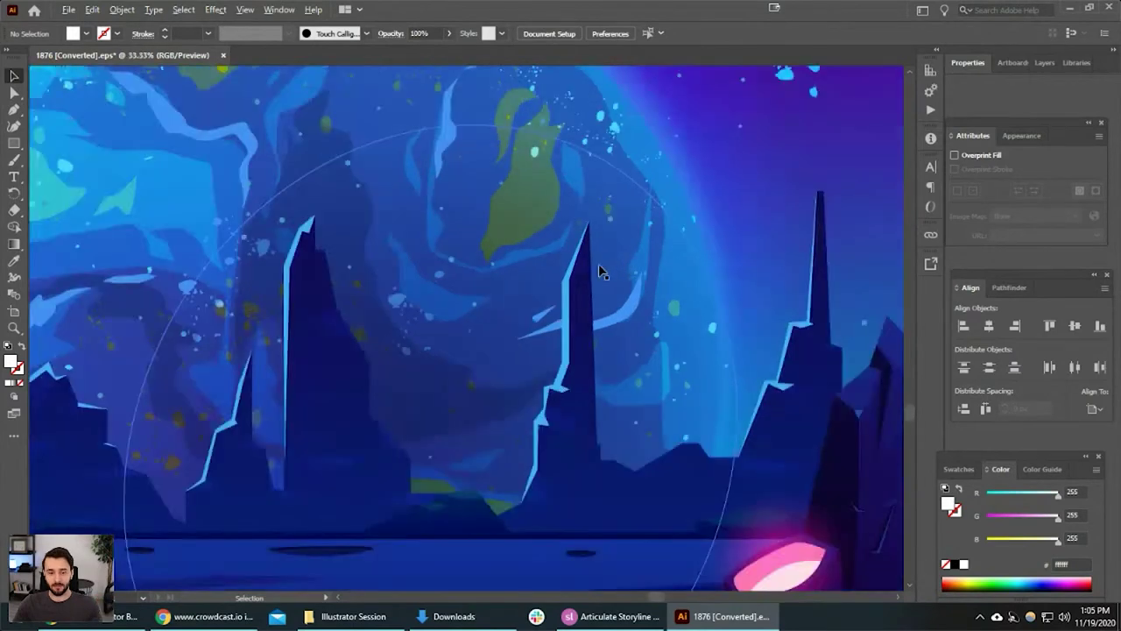
{"action": "scroll", "coordinate": [562, 269], "scroll_direction": "down", "scroll_amount": 2}
{"action": "left_click", "coordinate": [562, 266]}
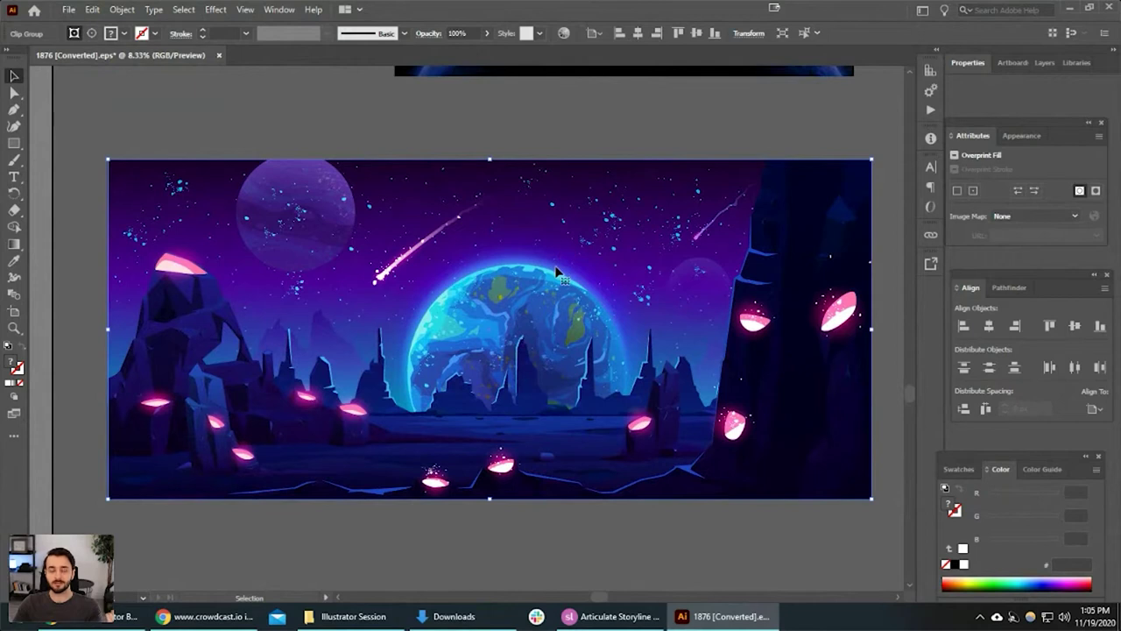
{"action": "left_click", "coordinate": [626, 157]}
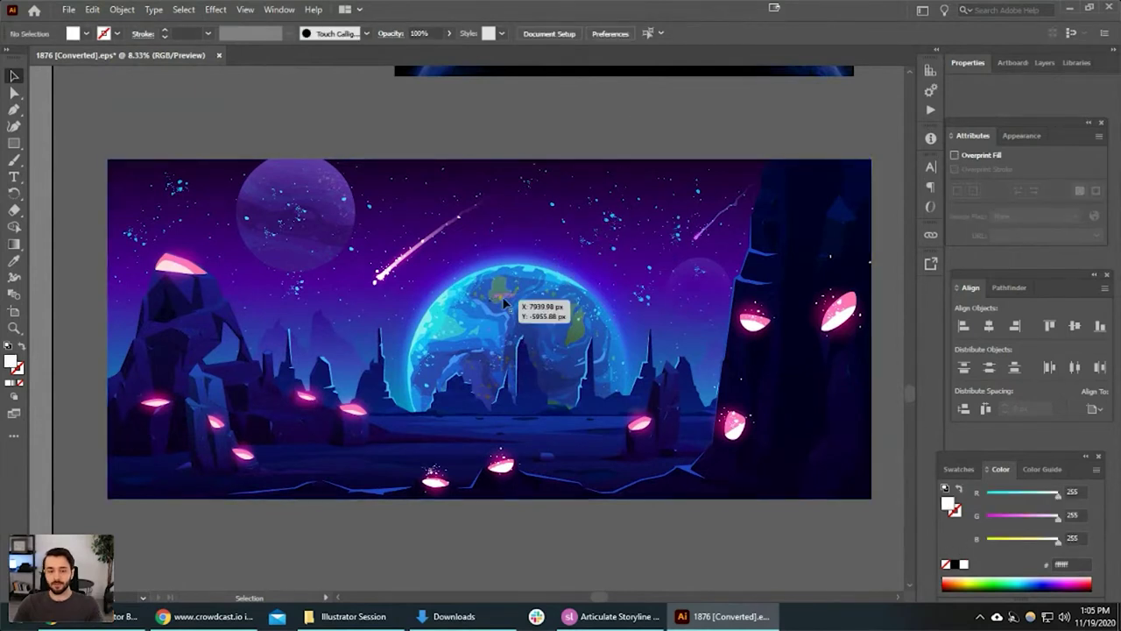
{"action": "left_click", "coordinate": [768, 418]}
{"action": "left_click_drag", "start_coordinate": [870, 498], "coordinate": [592, 288]}
{"action": "left_click", "coordinate": [577, 261]}
{"action": "left_click_drag", "start_coordinate": [370, 341], "coordinate": [546, 383]}
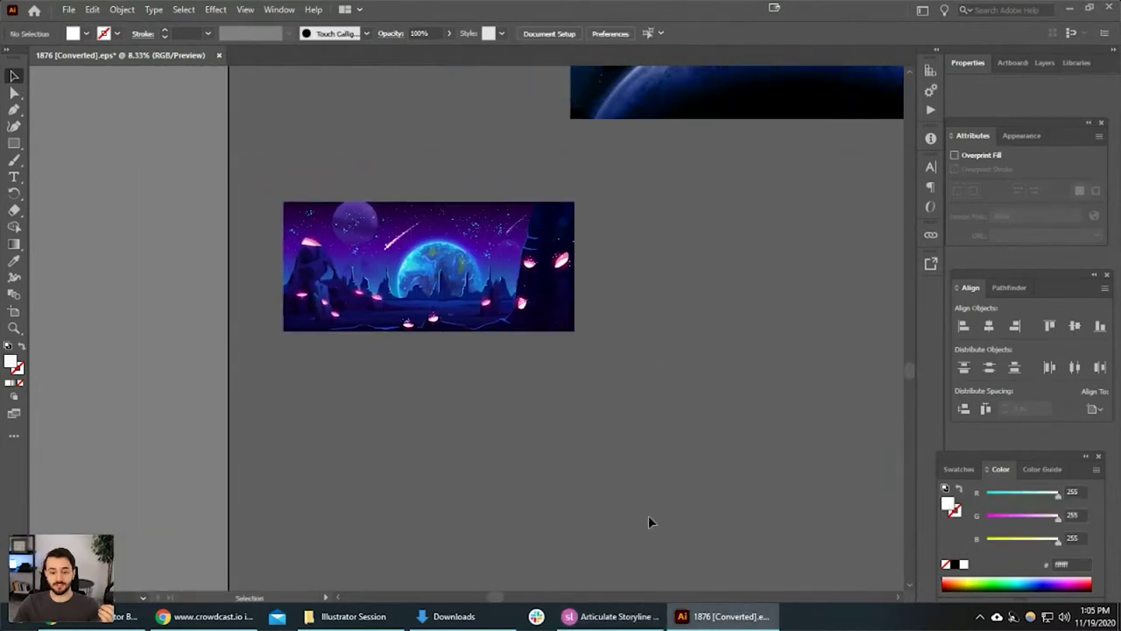
Check the reduced vector illustration up close, enlarge it proportionally by about a quarter and deselect it.
{"action": "scroll", "coordinate": [447, 270], "scroll_direction": "up", "scroll_amount": 3}
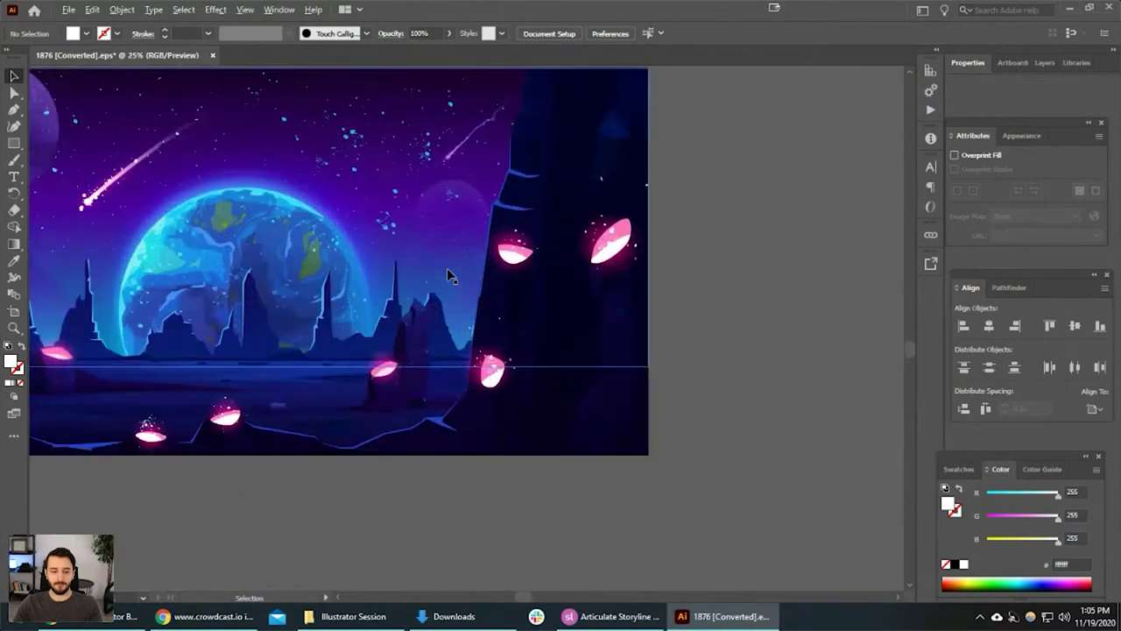
{"action": "left_click_drag", "start_coordinate": [448, 269], "coordinate": [690, 317]}
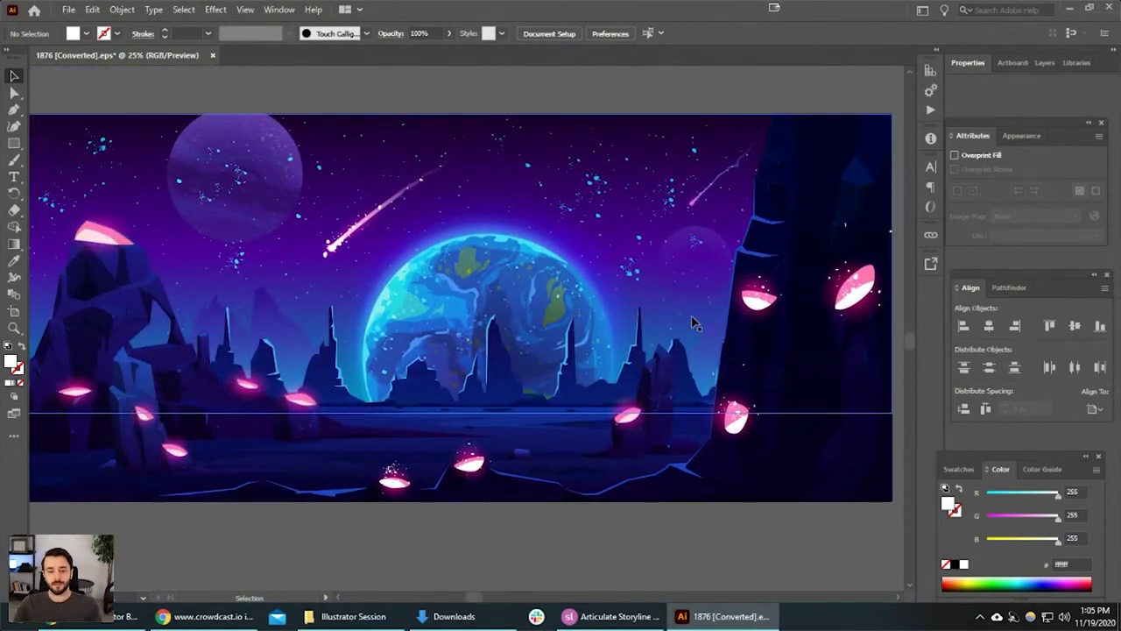
{"action": "scroll", "coordinate": [368, 325], "scroll_direction": "down", "scroll_amount": 1}
{"action": "left_click", "coordinate": [687, 216]}
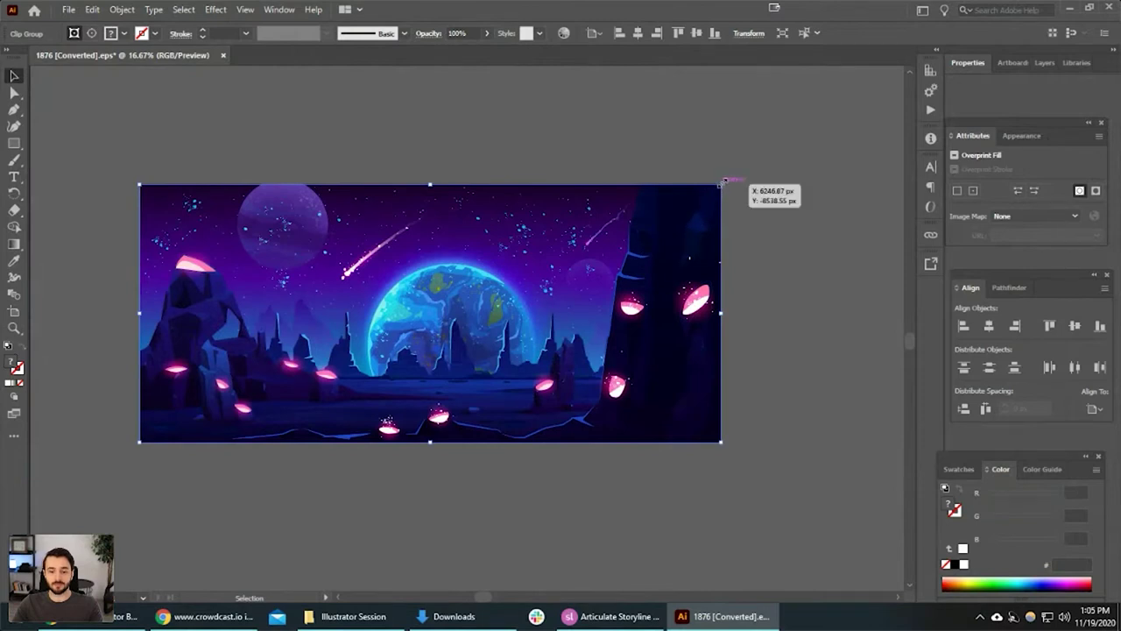
{"action": "left_click_drag", "start_coordinate": [724, 182], "coordinate": [874, 114]}
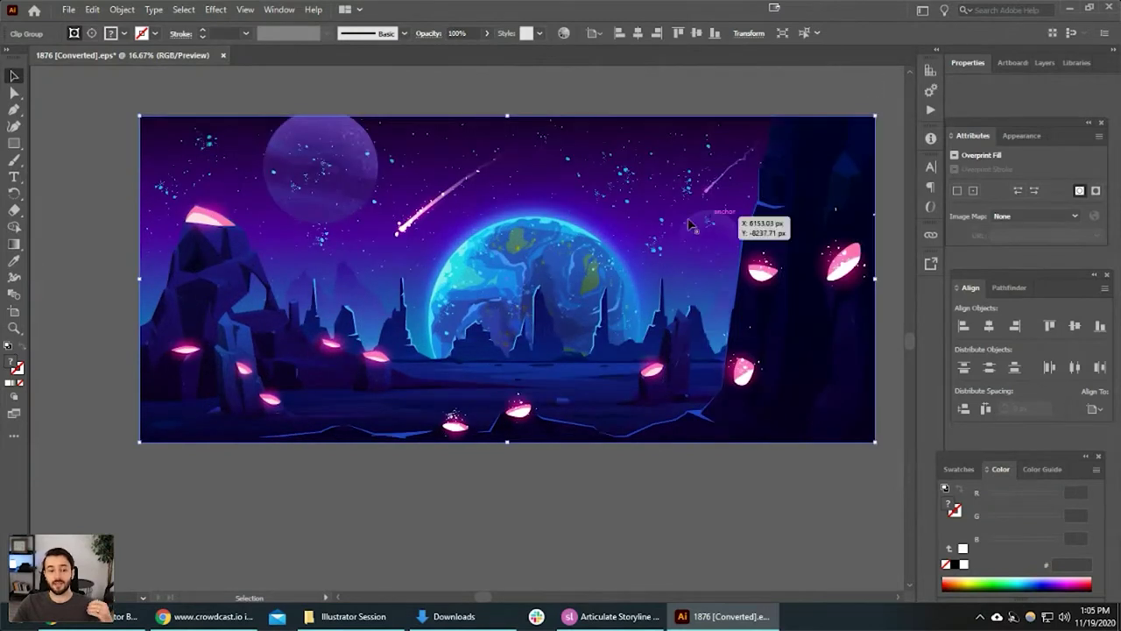
{"action": "left_click", "coordinate": [701, 108]}
Shrink the raster space image proportionally to about half its size and deselect it.
{"action": "left_click_drag", "start_coordinate": [723, 105], "coordinate": [493, 383]}
{"action": "left_click_drag", "start_coordinate": [527, 265], "coordinate": [244, 379]}
{"action": "left_click", "coordinate": [435, 322]}
{"action": "left_click_drag", "start_coordinate": [205, 415], "coordinate": [728, 80]}
{"action": "left_click", "coordinate": [663, 201]}
{"action": "left_click_drag", "start_coordinate": [628, 242], "coordinate": [400, 363]}
{"action": "left_click_drag", "start_coordinate": [708, 151], "coordinate": [479, 324]}
{"action": "left_click", "coordinate": [479, 324]}
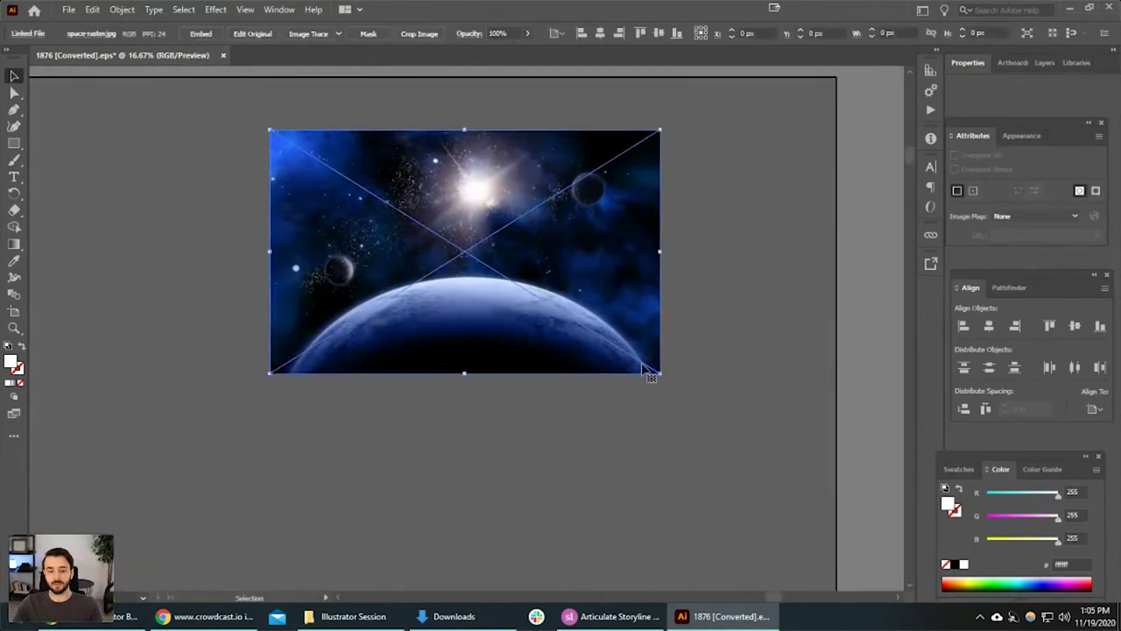
{"action": "left_click_drag", "start_coordinate": [661, 373], "coordinate": [578, 263]}
{"action": "left_click", "coordinate": [587, 271]}
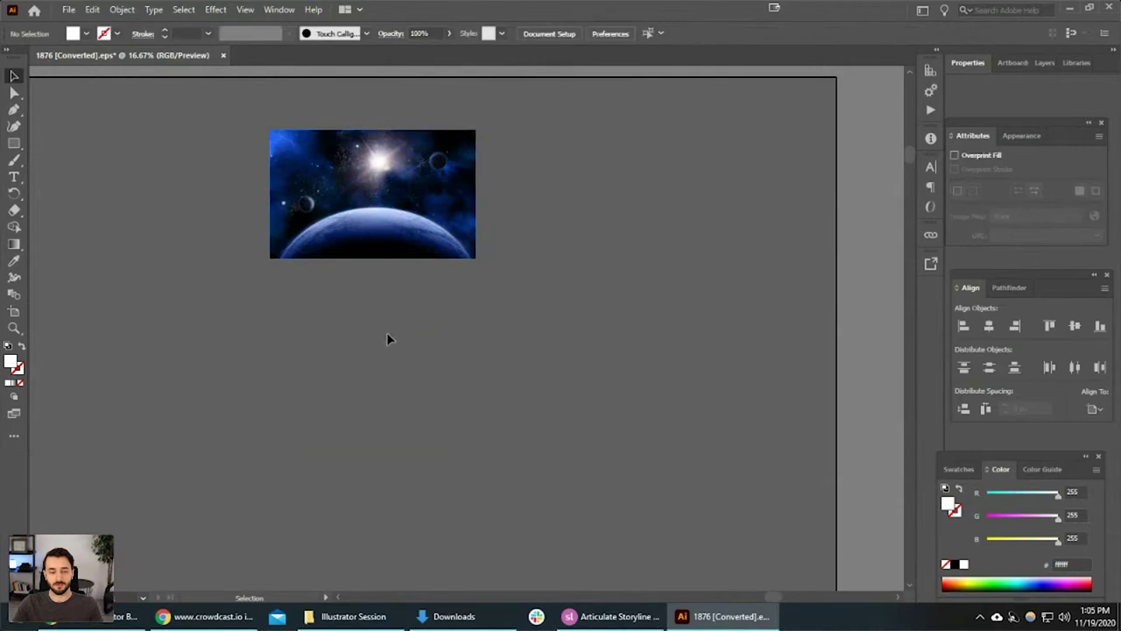
Move the small raster space image down and to the left, just above the vector illustration, and select the illustration.
{"action": "left_click_drag", "start_coordinate": [312, 562], "coordinate": [474, 505]}
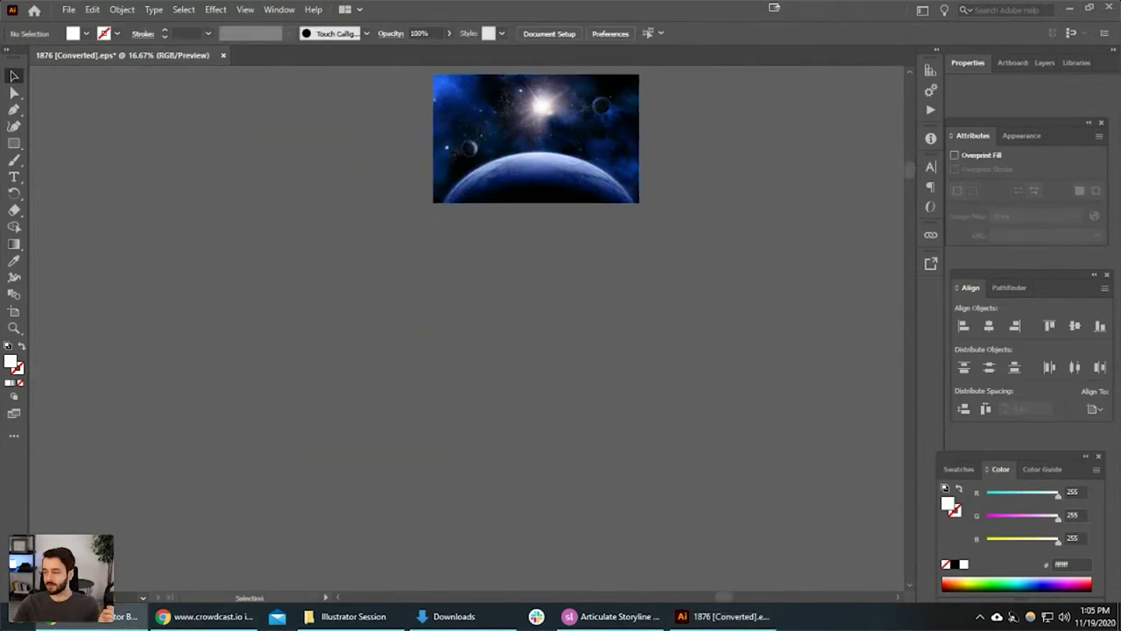
{"action": "left_click_drag", "start_coordinate": [396, 340], "coordinate": [505, 336]}
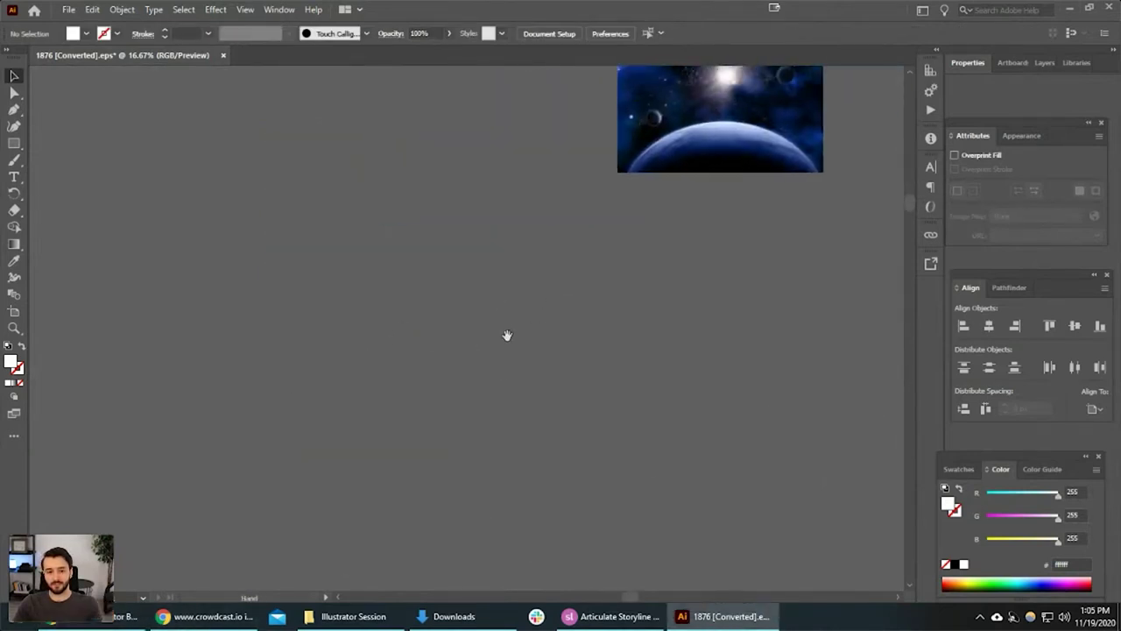
{"action": "left_click_drag", "start_coordinate": [736, 151], "coordinate": [446, 376]}
{"action": "left_click", "coordinate": [382, 504]}
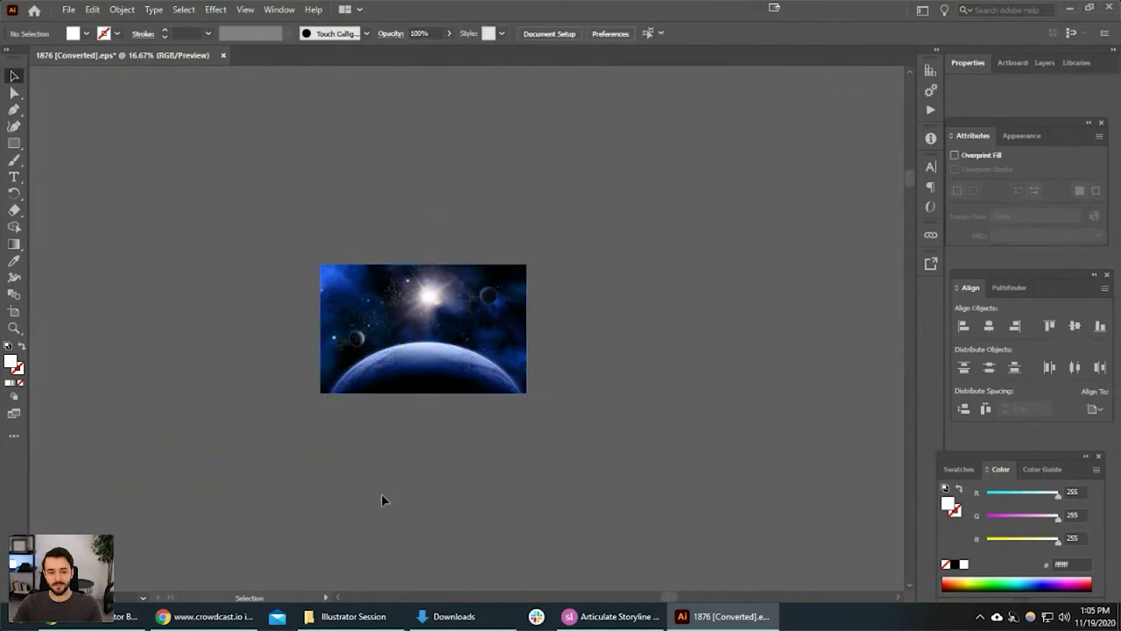
{"action": "key", "text": "ctrl+minus"}
{"action": "left_click_drag", "start_coordinate": [433, 444], "coordinate": [573, 261]}
{"action": "left_click_drag", "start_coordinate": [616, 308], "coordinate": [688, 299]}
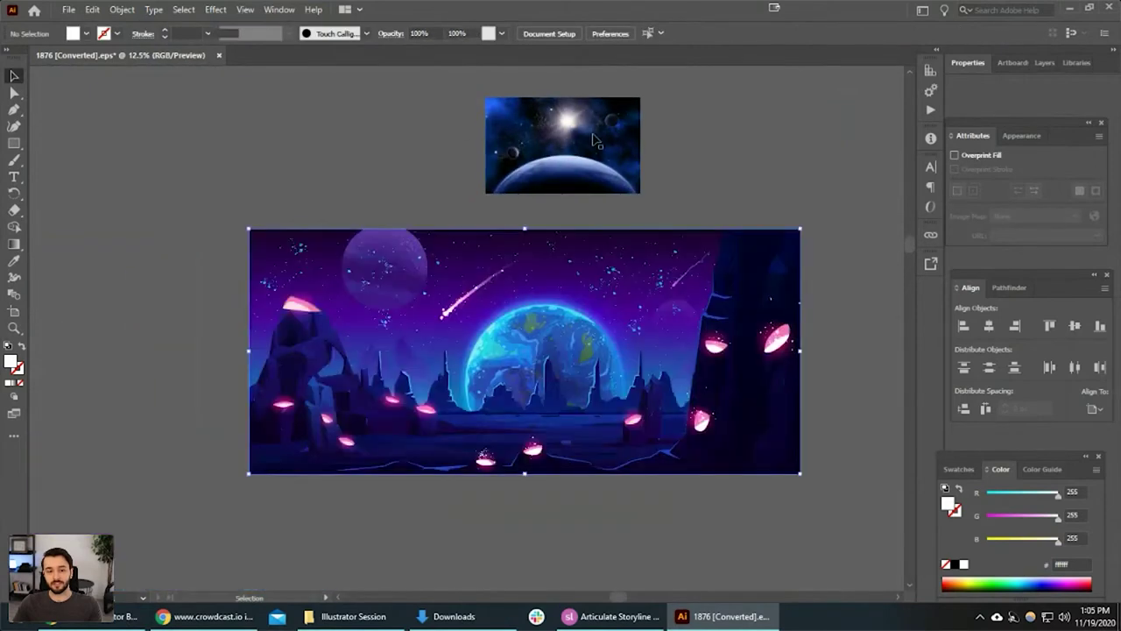
{"action": "left_click", "coordinate": [613, 144]}
{"action": "left_click", "coordinate": [657, 335]}
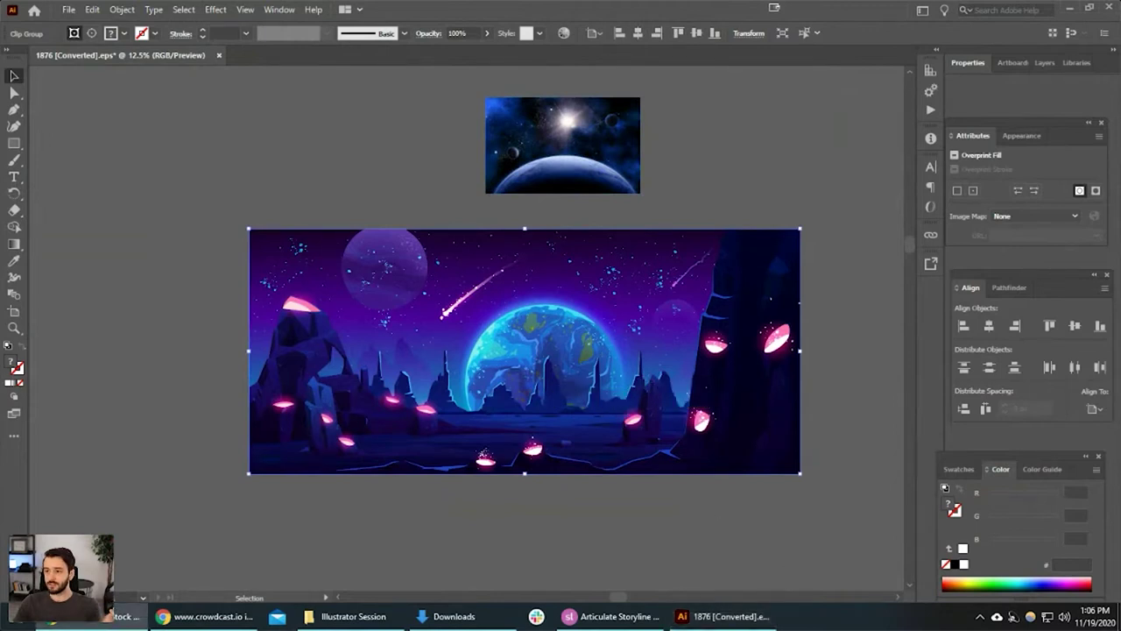
{"action": "left_click_drag", "start_coordinate": [1120, 132], "coordinate": [560, 1]}
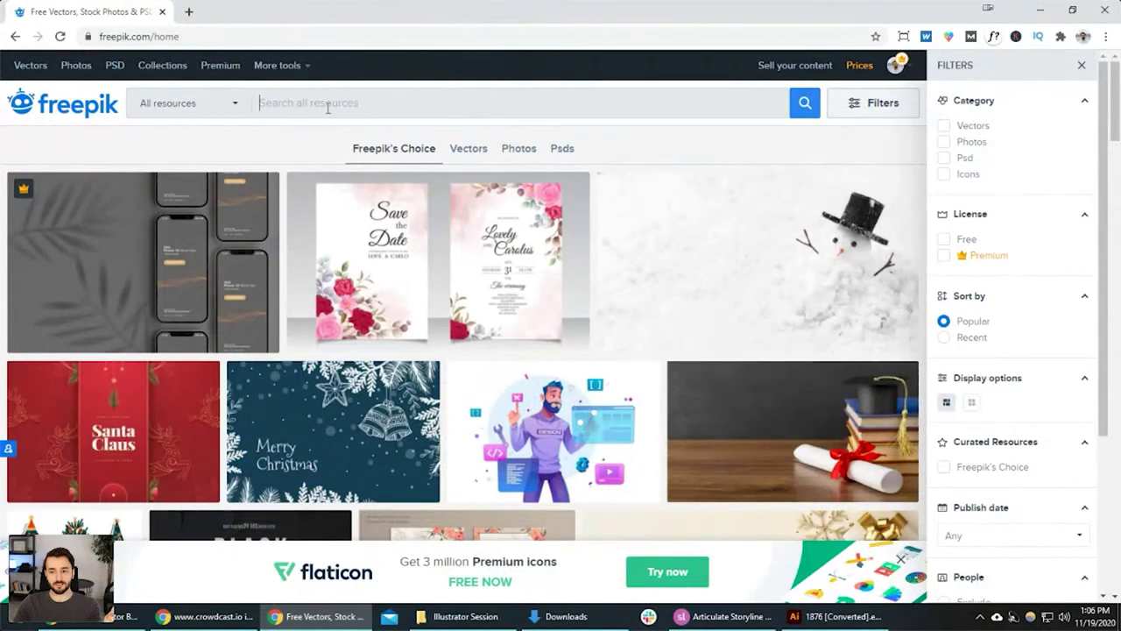
{"action": "left_click", "coordinate": [142, 36]}
{"action": "left_click", "coordinate": [154, 38]}
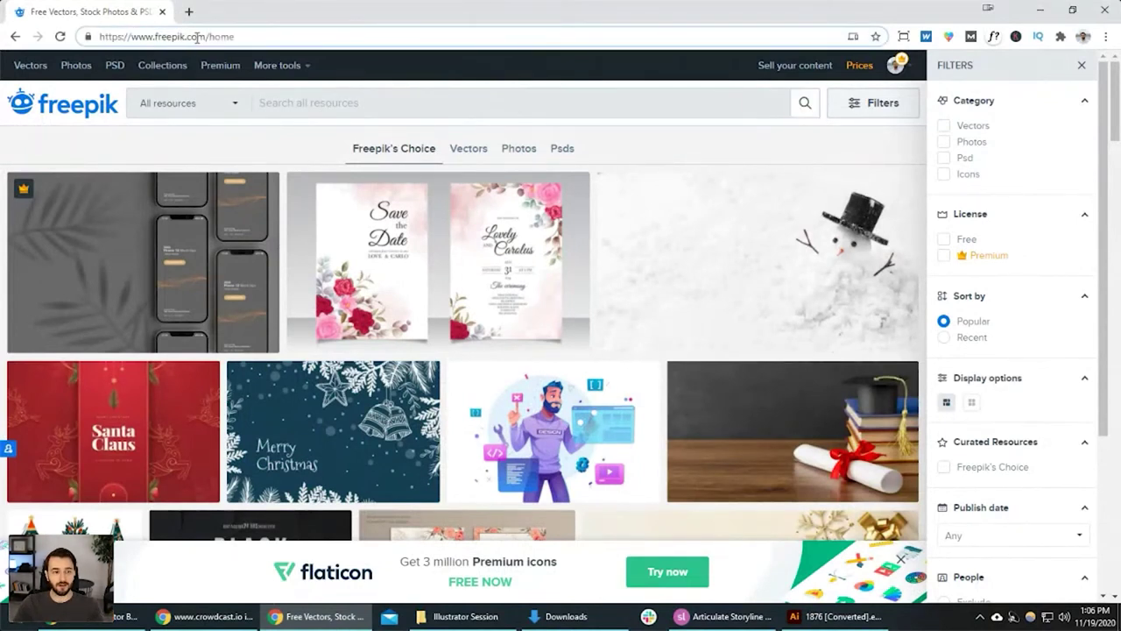
{"action": "left_click_drag", "start_coordinate": [204, 36], "coordinate": [99, 37]}
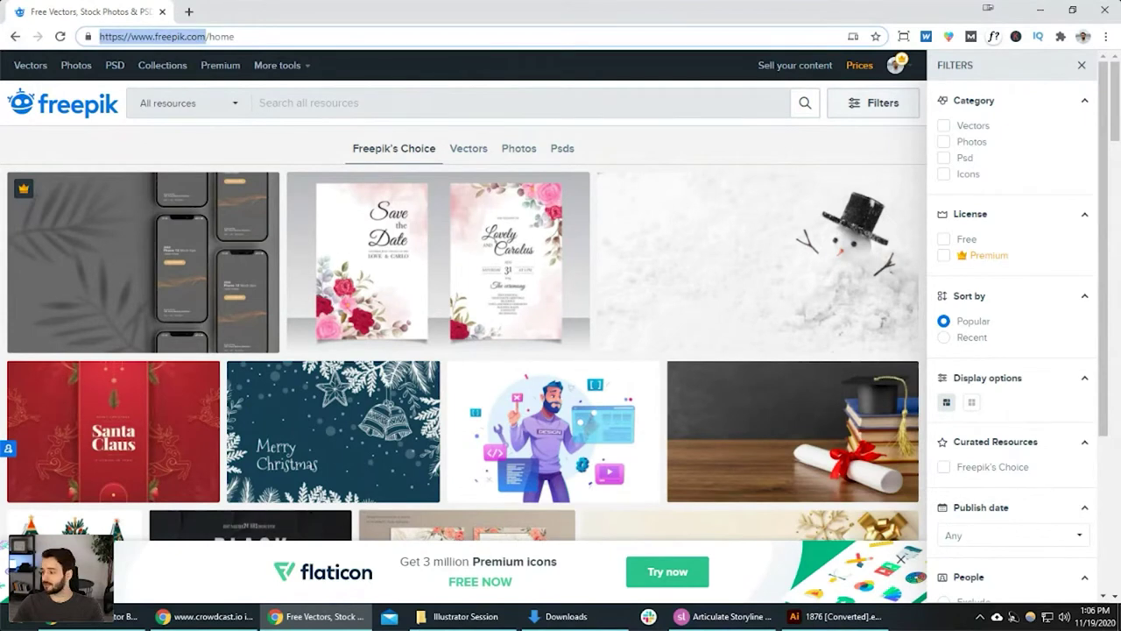
{"action": "key", "text": "alt+Tab"}
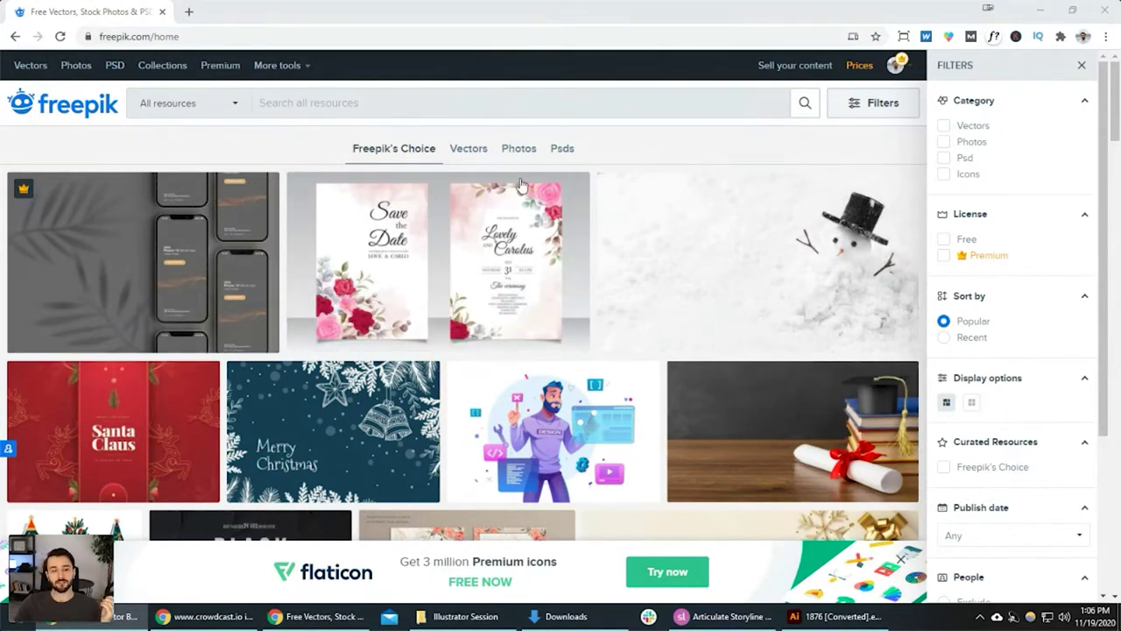
Search Freepik for "space" and filter the results to the Photos category.
{"action": "left_click", "coordinate": [343, 103]}
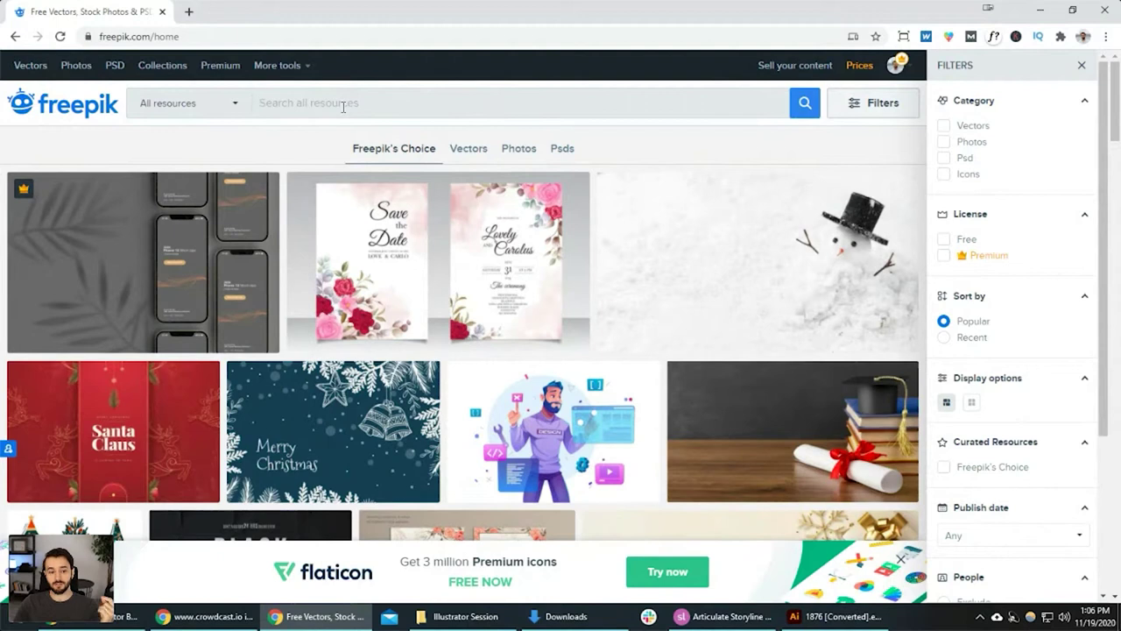
{"action": "type", "text": "space"}
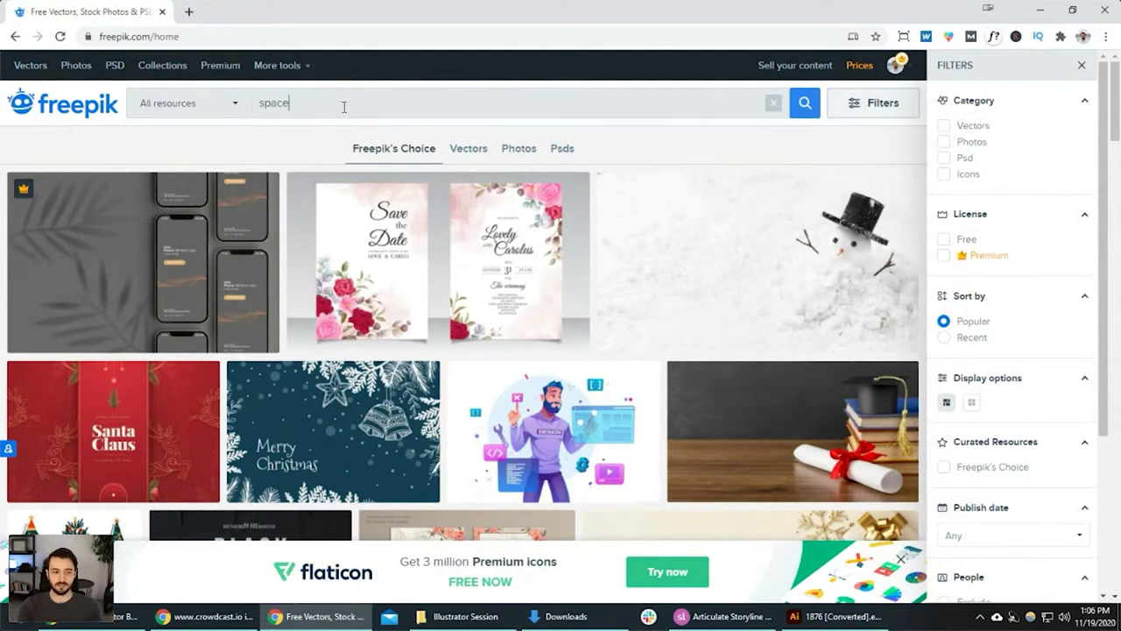
{"action": "key", "text": "Return"}
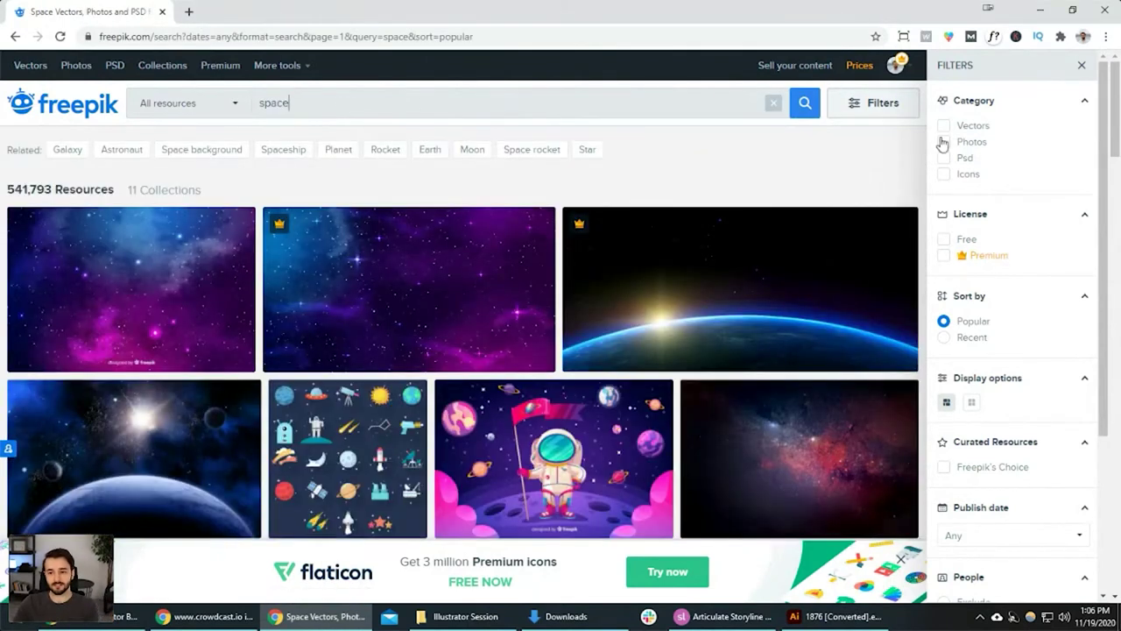
{"action": "left_click", "coordinate": [943, 141]}
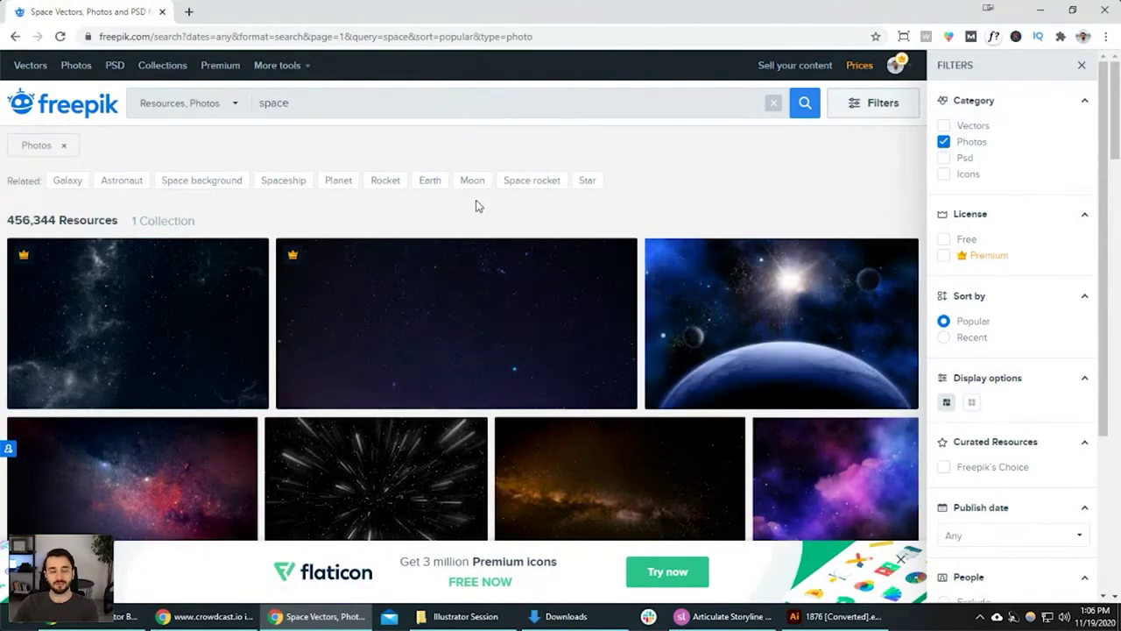
Browse the space photos, open the preview of the red and blue "Space galaxy background" photo and close it.
{"action": "mouse_move", "coordinate": [633, 251]}
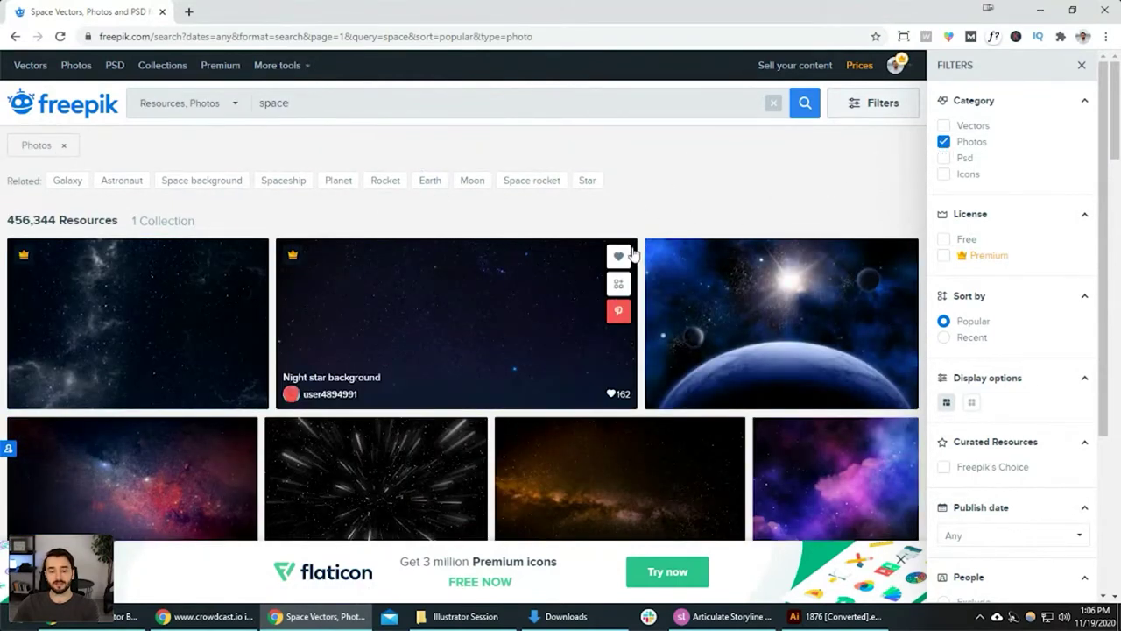
{"action": "scroll", "coordinate": [634, 251], "scroll_direction": "down", "scroll_amount": 2}
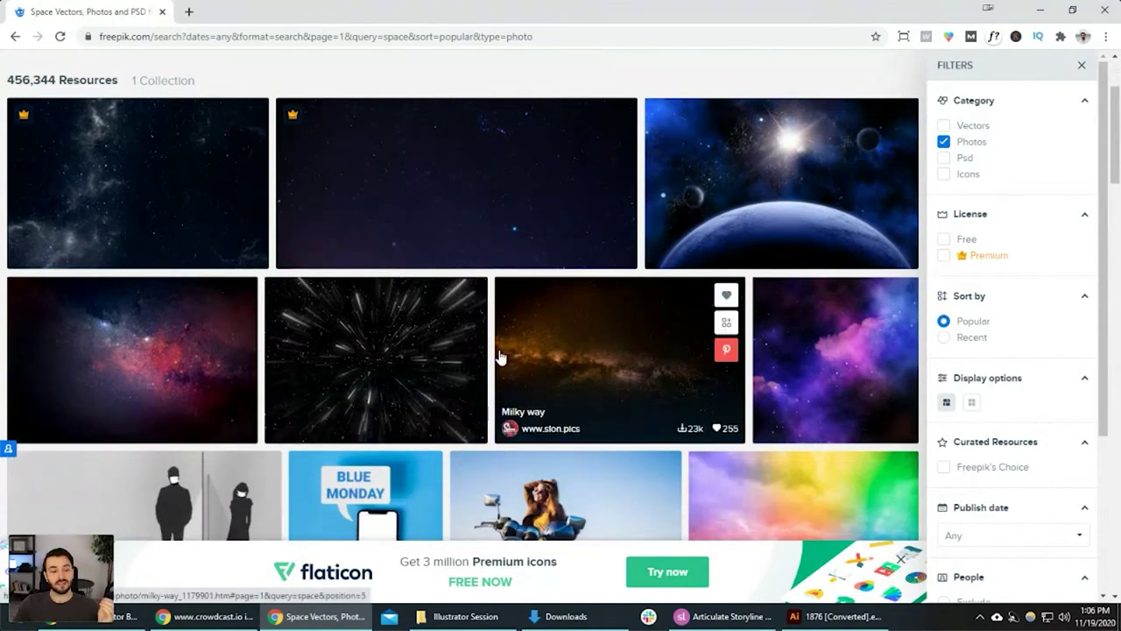
{"action": "scroll", "coordinate": [773, 258], "scroll_direction": "up", "scroll_amount": 1}
{"action": "scroll", "coordinate": [321, 363], "scroll_direction": "down", "scroll_amount": 1}
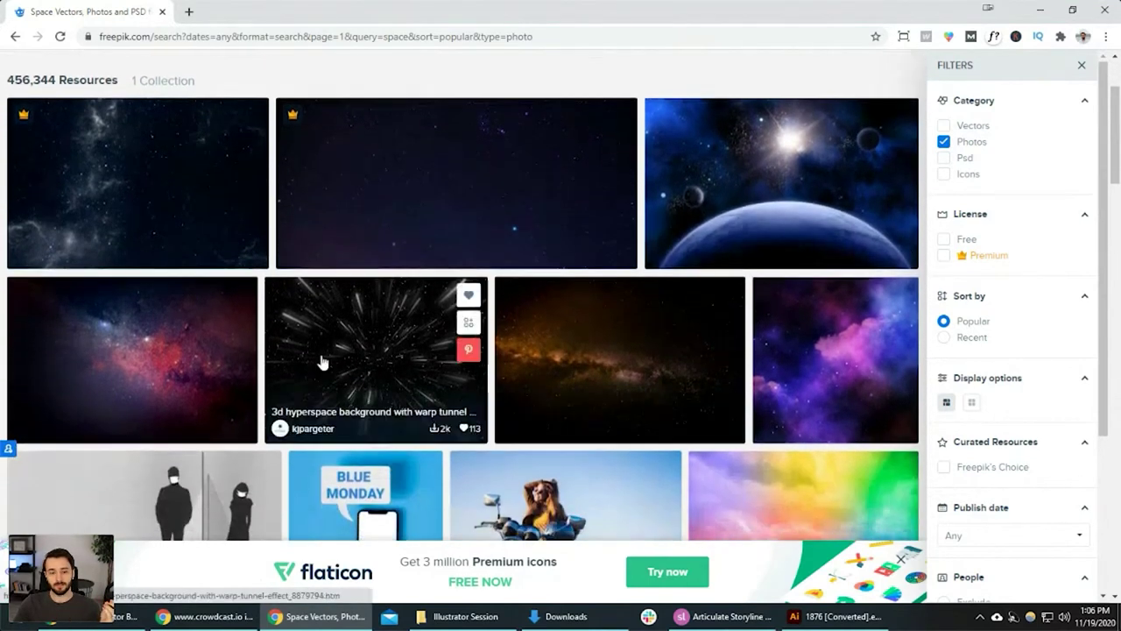
{"action": "left_click", "coordinate": [144, 364]}
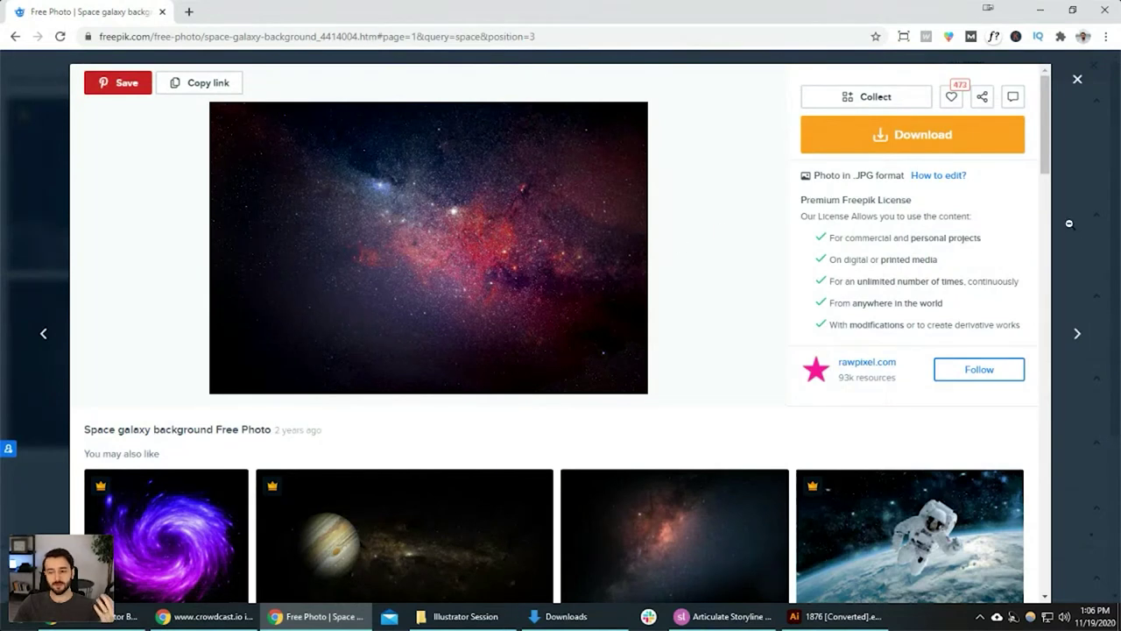
{"action": "left_click", "coordinate": [1075, 81]}
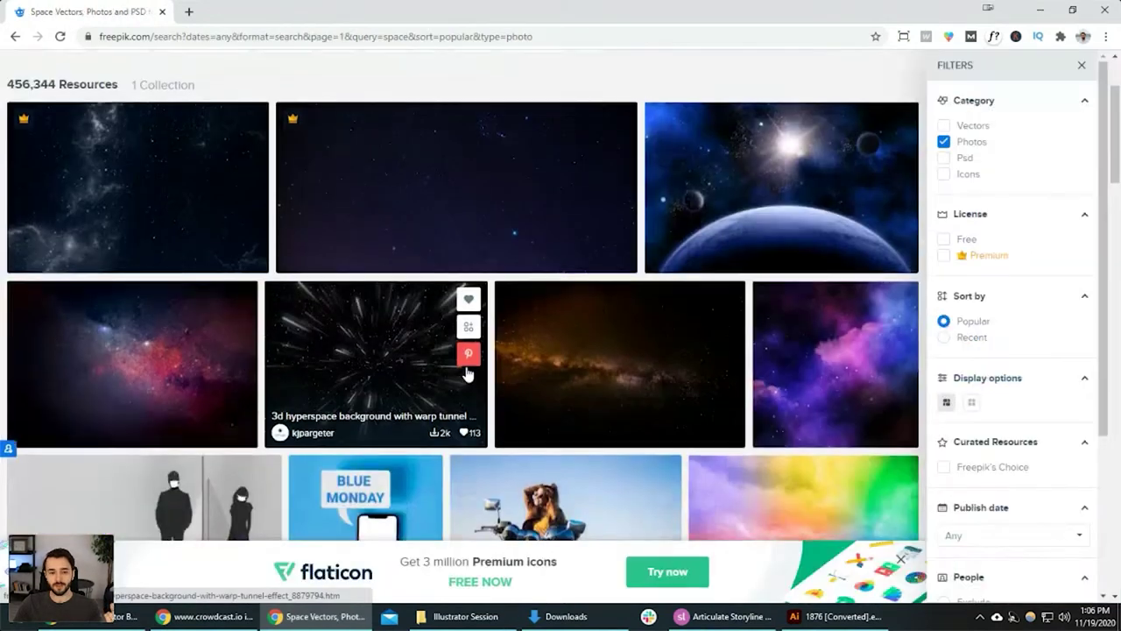
Change the category filter from Photos to Vectors and look through the space vector results.
{"action": "left_click", "coordinate": [944, 125]}
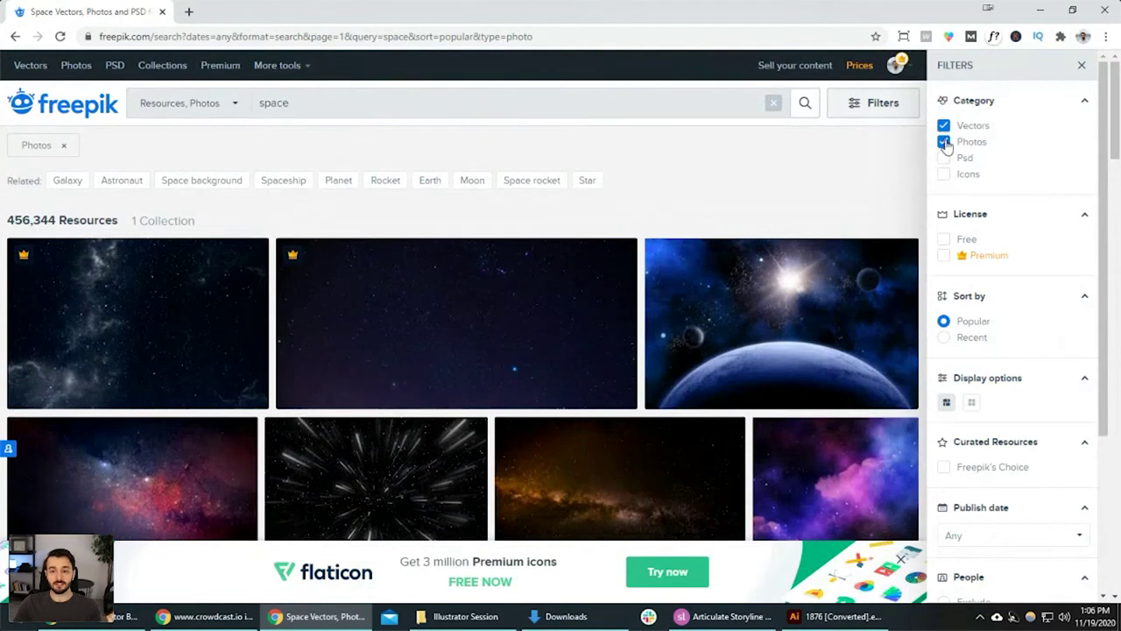
{"action": "left_click", "coordinate": [944, 141]}
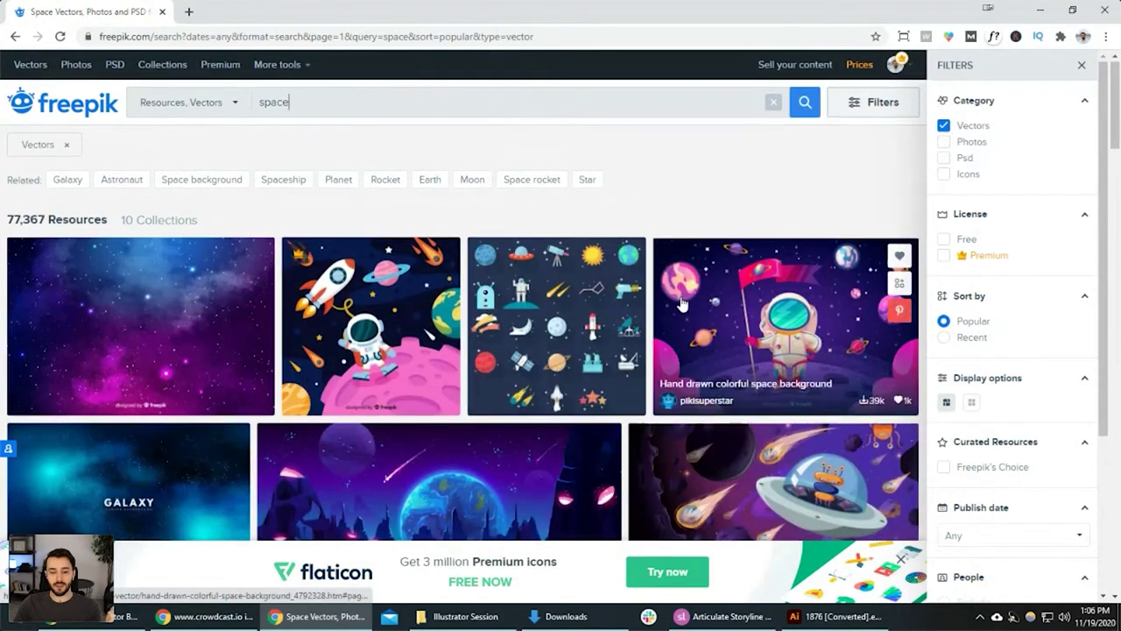
{"action": "scroll", "coordinate": [674, 298], "scroll_direction": "down", "scroll_amount": 2}
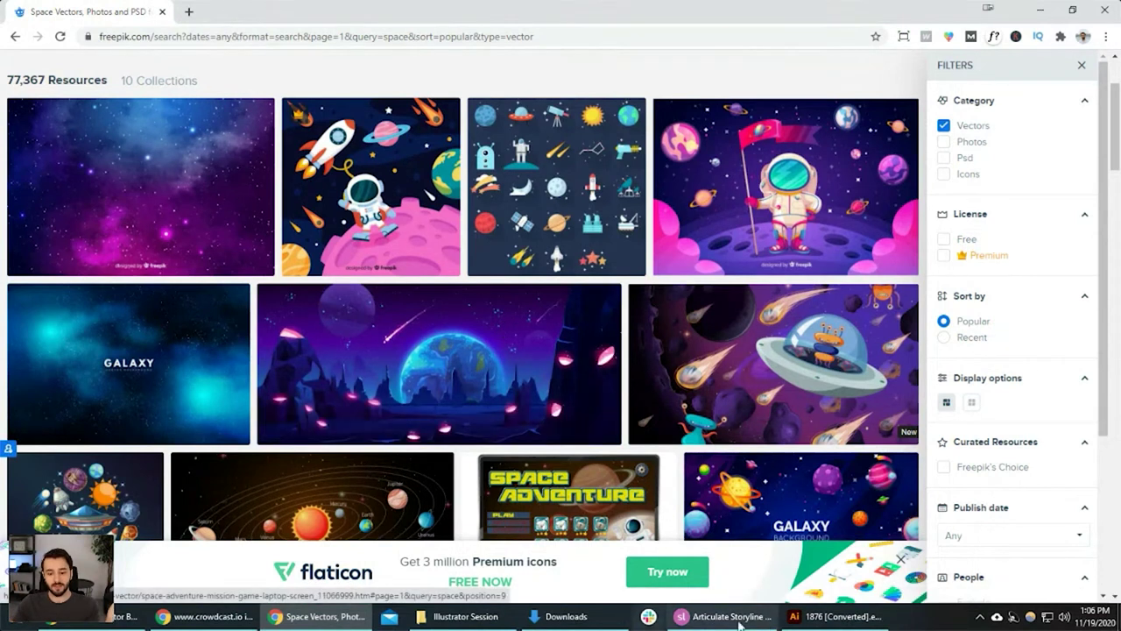
Switch to Illustrator, inspect the vector illustration's planet up close, and return to the Freepik vector results.
{"action": "left_click", "coordinate": [833, 616]}
{"action": "left_click", "coordinate": [809, 364]}
{"action": "scroll", "coordinate": [532, 317], "scroll_direction": "up", "scroll_amount": 4}
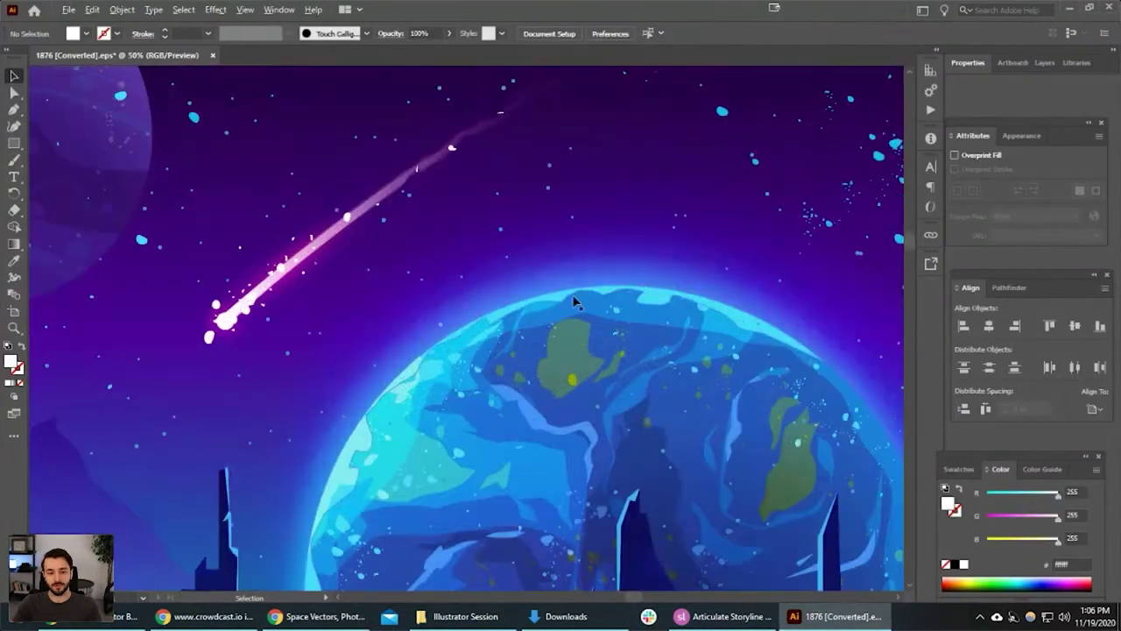
{"action": "left_click_drag", "start_coordinate": [659, 289], "coordinate": [643, 289]}
{"action": "key", "text": "alt+Tab"}
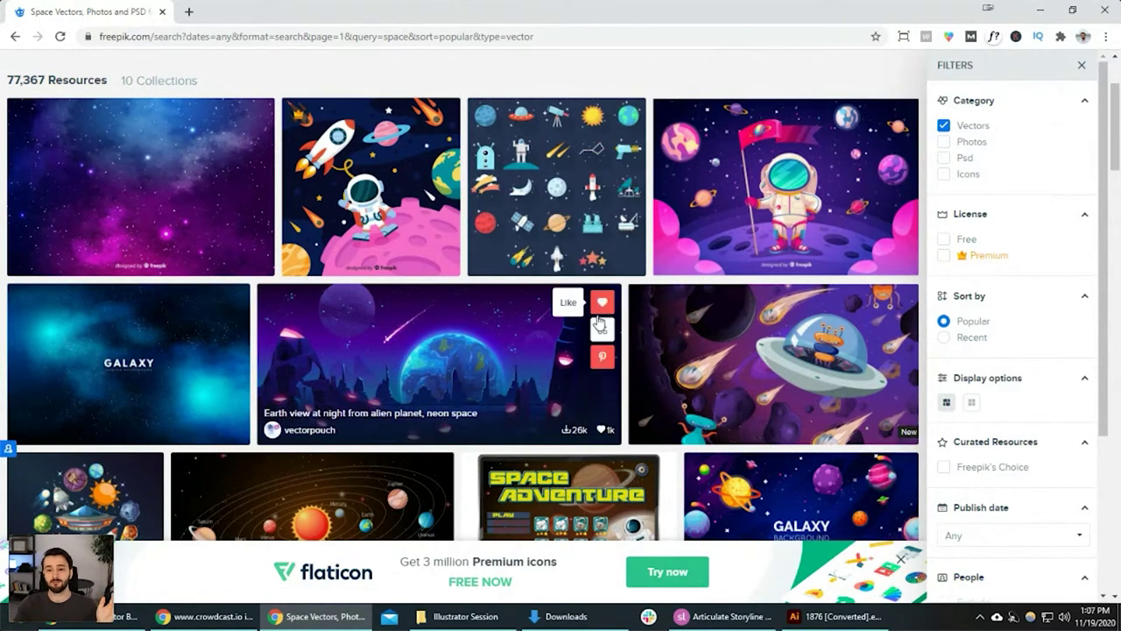
Switch back to Illustrator and select the raster space image, magnified around its small dark moon.
{"action": "key", "text": "alt+Tab"}
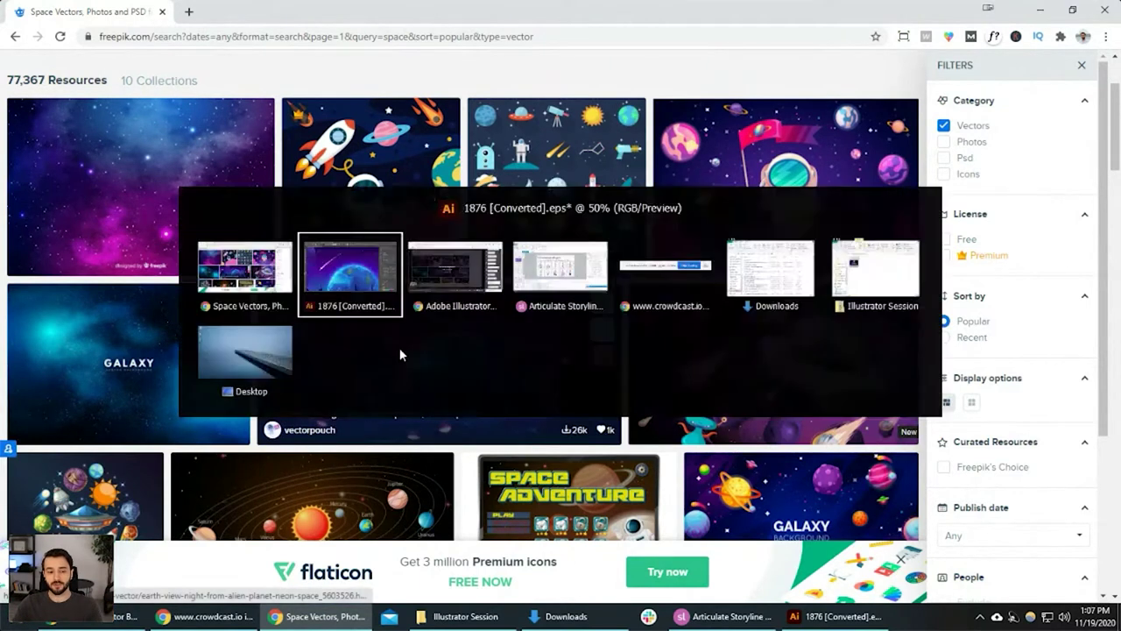
{"action": "scroll", "coordinate": [617, 351], "scroll_direction": "down", "scroll_amount": 1}
{"action": "scroll", "coordinate": [617, 345], "scroll_direction": "down", "scroll_amount": 3}
{"action": "left_click_drag", "start_coordinate": [616, 345], "coordinate": [507, 381]}
{"action": "left_click_drag", "start_coordinate": [565, 362], "coordinate": [495, 279]}
{"action": "left_click_drag", "start_coordinate": [511, 335], "coordinate": [623, 371]}
{"action": "left_click_drag", "start_coordinate": [640, 293], "coordinate": [548, 460]}
{"action": "scroll", "coordinate": [432, 279], "scroll_direction": "up", "scroll_amount": 4}
{"action": "left_click", "coordinate": [373, 269]}
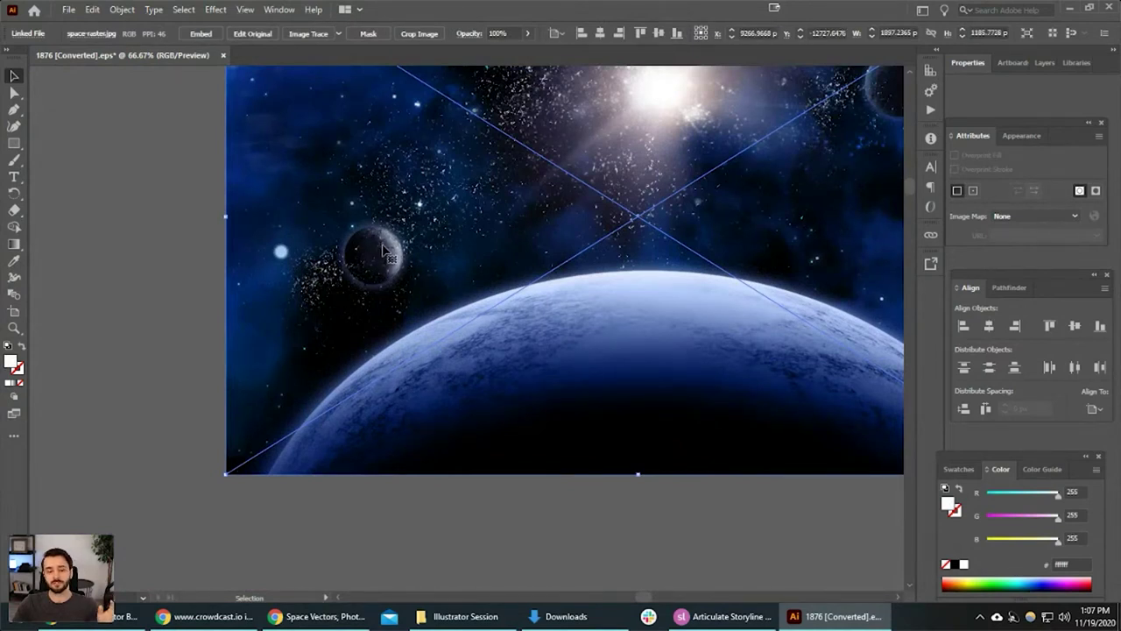
Deselect the raster space image and bring the vector illustration's blue planet into view.
{"action": "left_click", "coordinate": [461, 539]}
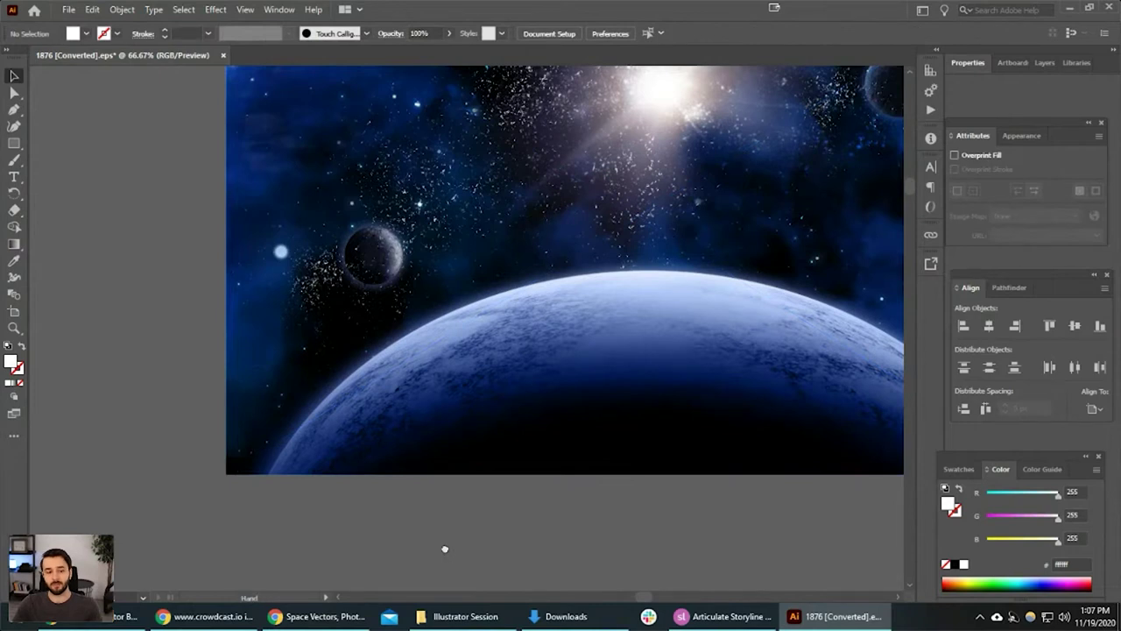
{"action": "left_click_drag", "start_coordinate": [443, 548], "coordinate": [610, 172]}
{"action": "key", "text": "ctrl+minus"}
{"action": "left_click_drag", "start_coordinate": [423, 497], "coordinate": [586, 298]}
{"action": "key", "text": "ctrl+minus"}
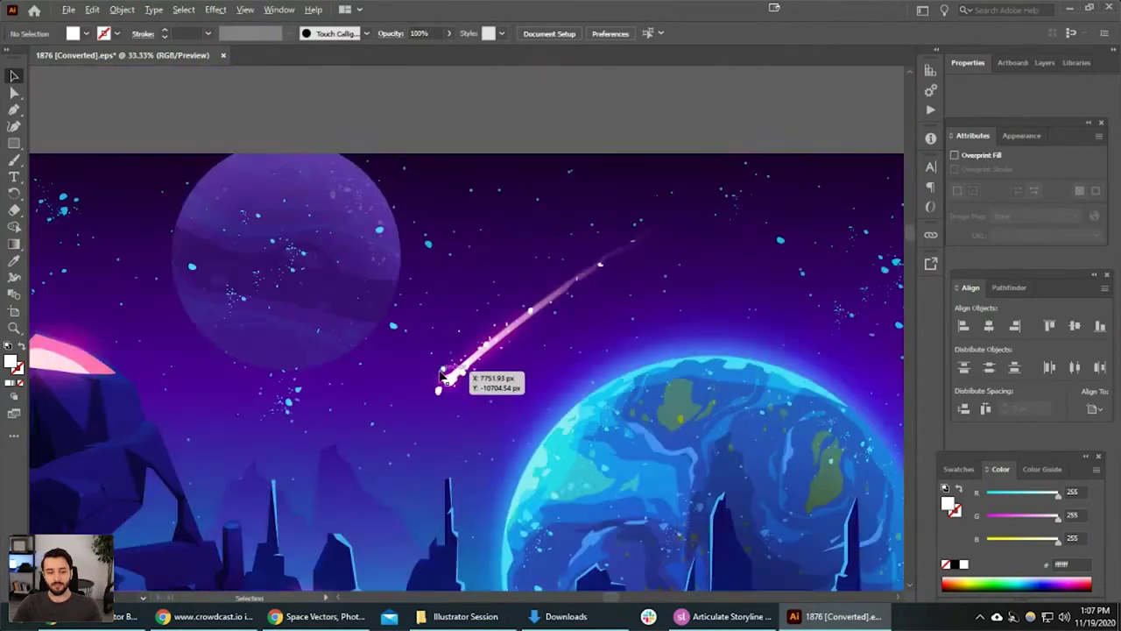
{"action": "scroll", "coordinate": [491, 379], "scroll_direction": "down", "scroll_amount": 5}
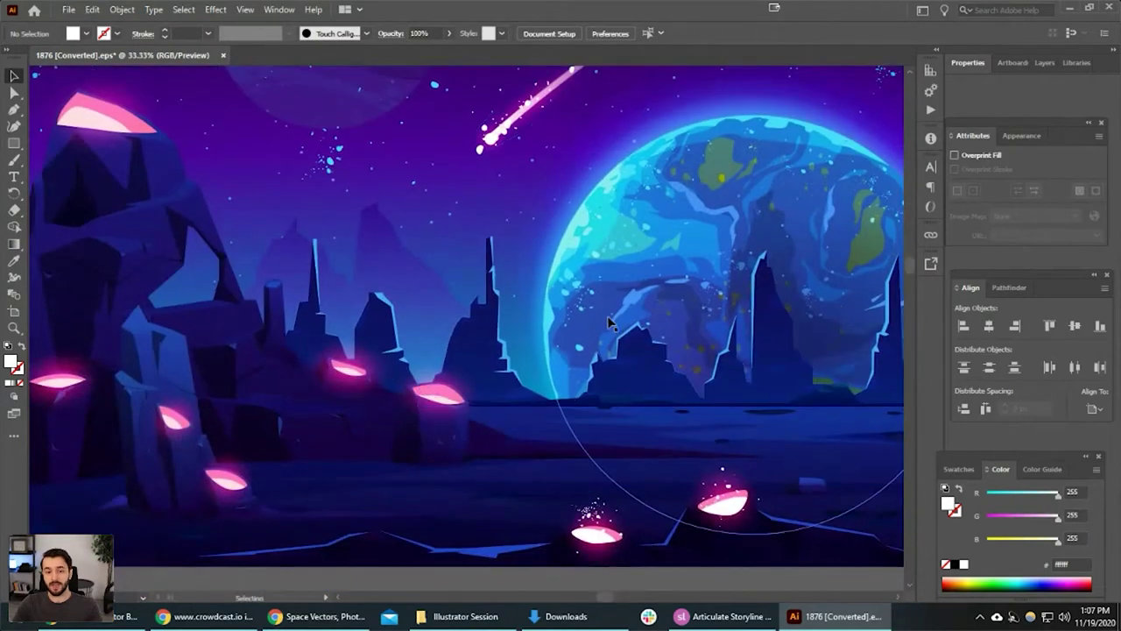
{"action": "left_click_drag", "start_coordinate": [637, 312], "coordinate": [508, 363]}
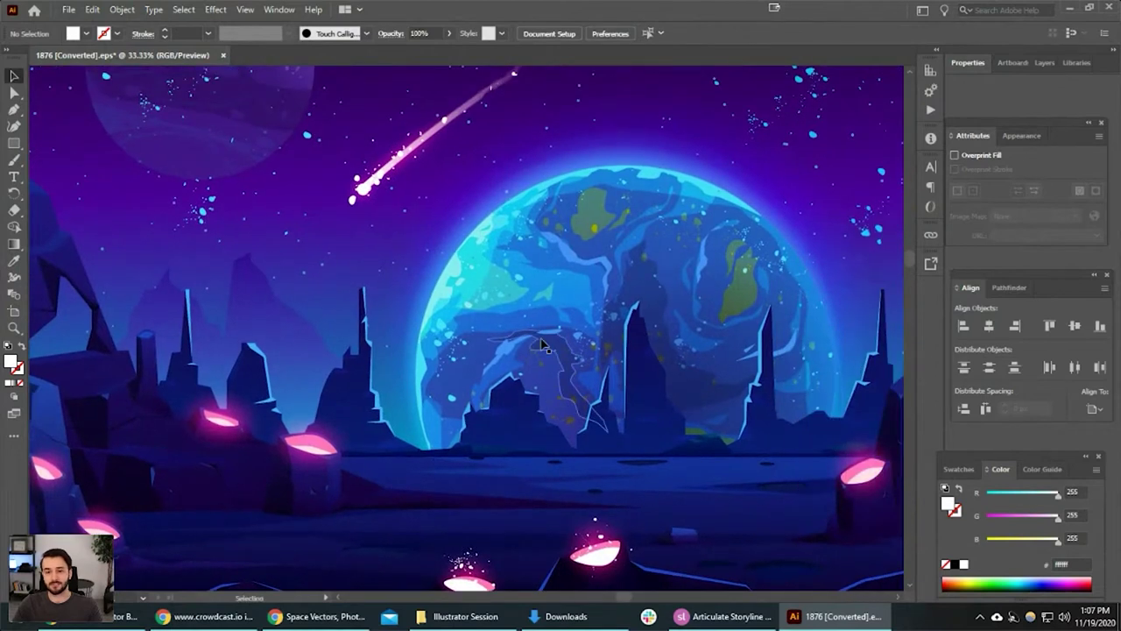
Isolate the vector planet's group, paste a copy of its blue gradient ellipse on the empty canvas below the artwork, and undo the paste.
{"action": "double_click", "coordinate": [552, 232]}
{"action": "key", "text": "ctrl+minus"}
{"action": "double_click", "coordinate": [602, 238]}
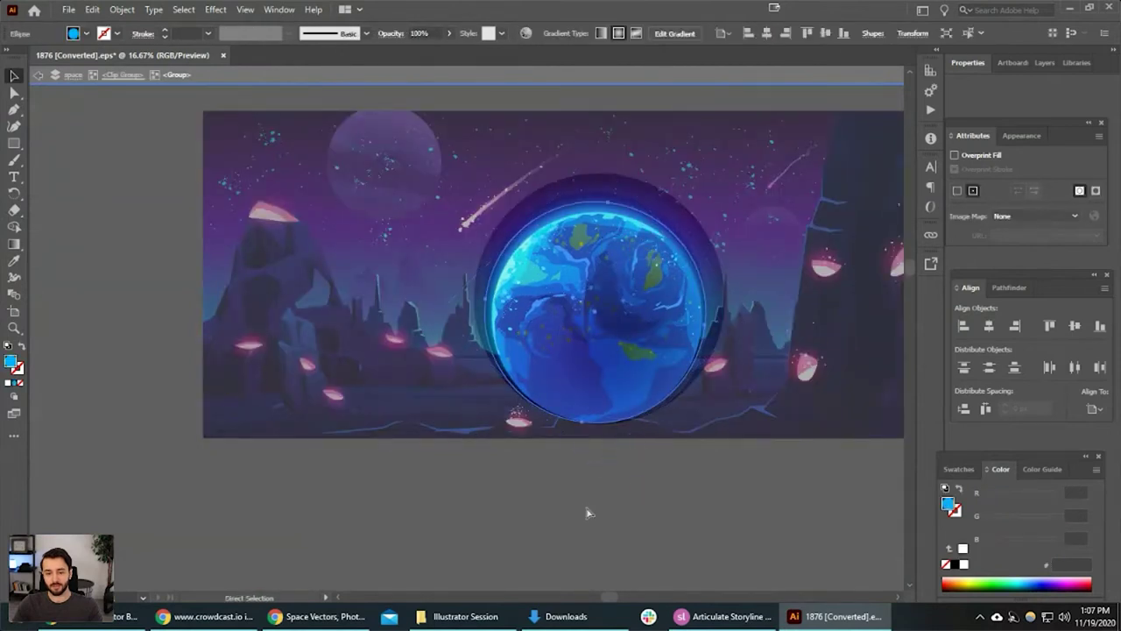
{"action": "left_click", "coordinate": [535, 520]}
{"action": "left_click_drag", "start_coordinate": [535, 520], "coordinate": [643, 168]}
{"action": "double_click", "coordinate": [516, 383]}
{"action": "key", "text": "ctrl+v"}
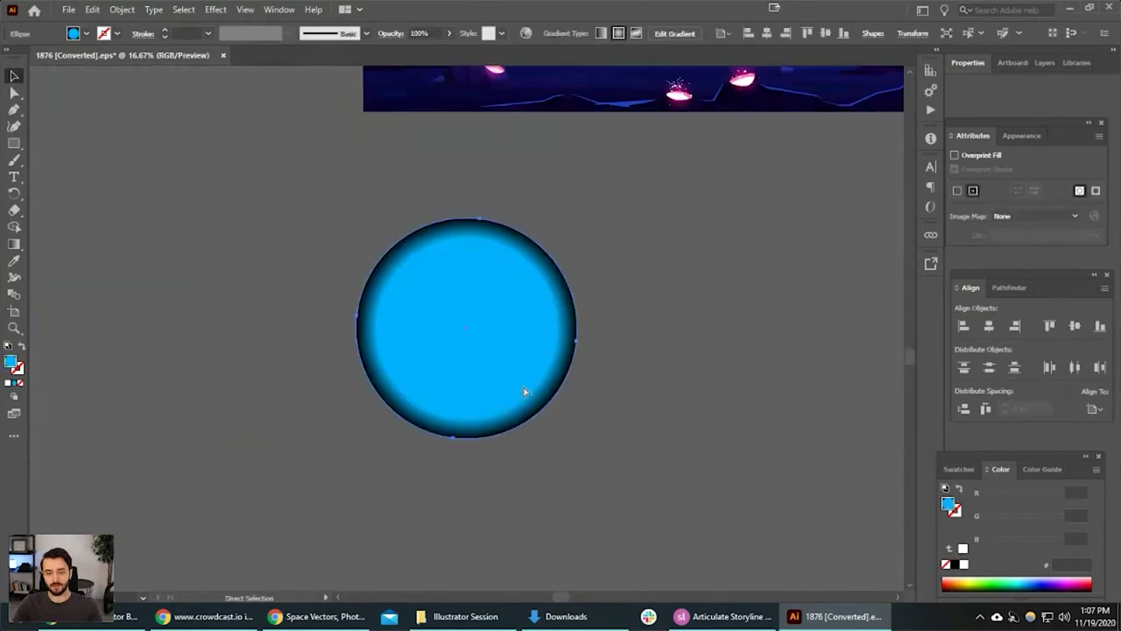
{"action": "key", "text": "ctrl+z"}
{"action": "left_click_drag", "start_coordinate": [743, 212], "coordinate": [589, 417]}
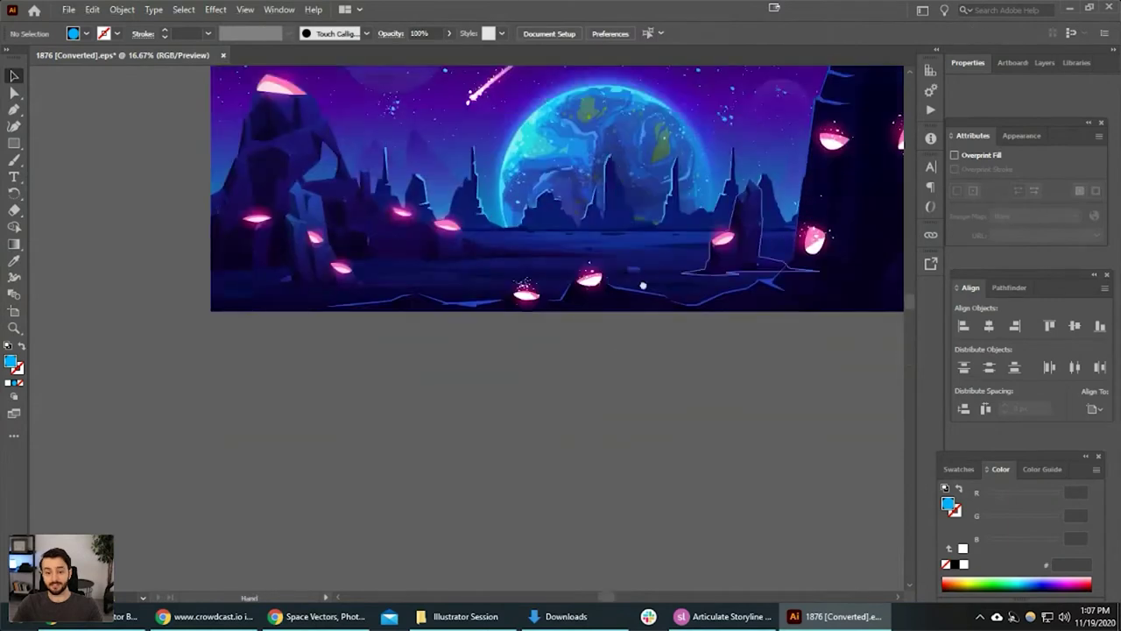
{"action": "left_click_drag", "start_coordinate": [643, 286], "coordinate": [593, 363]}
{"action": "scroll", "coordinate": [621, 216], "scroll_direction": "up", "scroll_amount": 1}
{"action": "left_click_drag", "start_coordinate": [621, 229], "coordinate": [579, 334]}
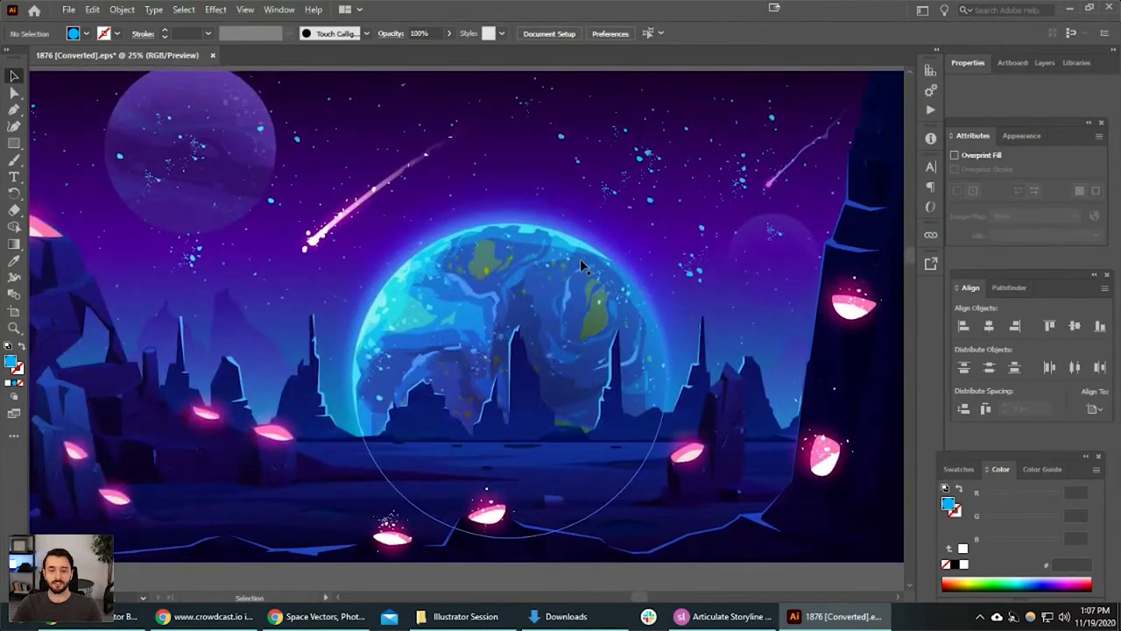
Switch to the Freepik vector results, open the preview of the "Space icons" set and close it.
{"action": "key", "text": "alt+Tab"}
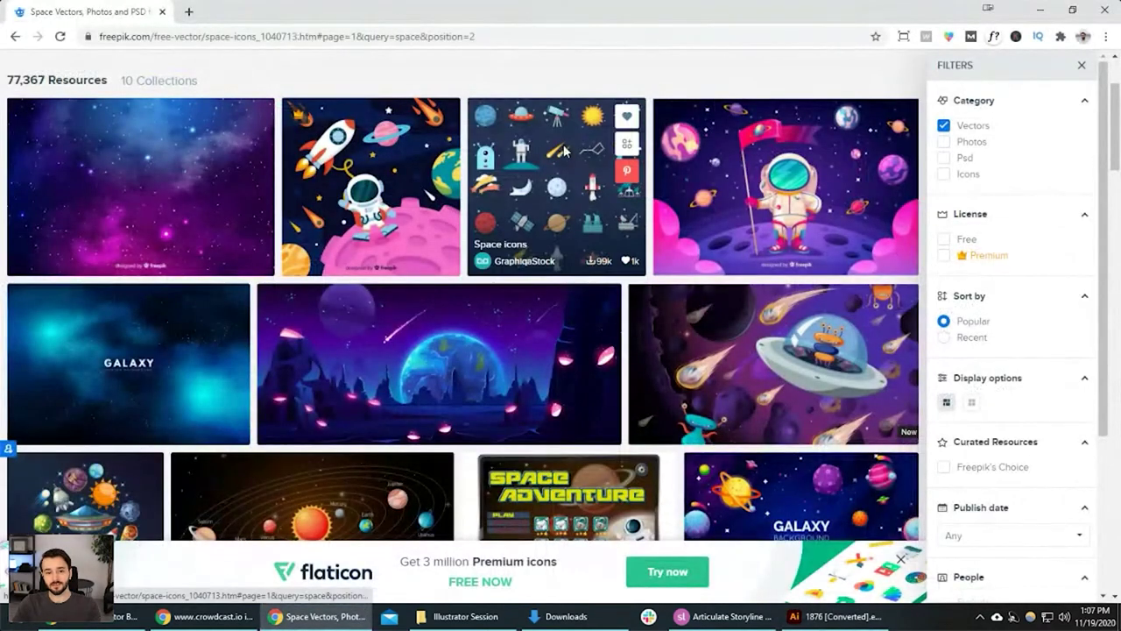
{"action": "left_click", "coordinate": [565, 151]}
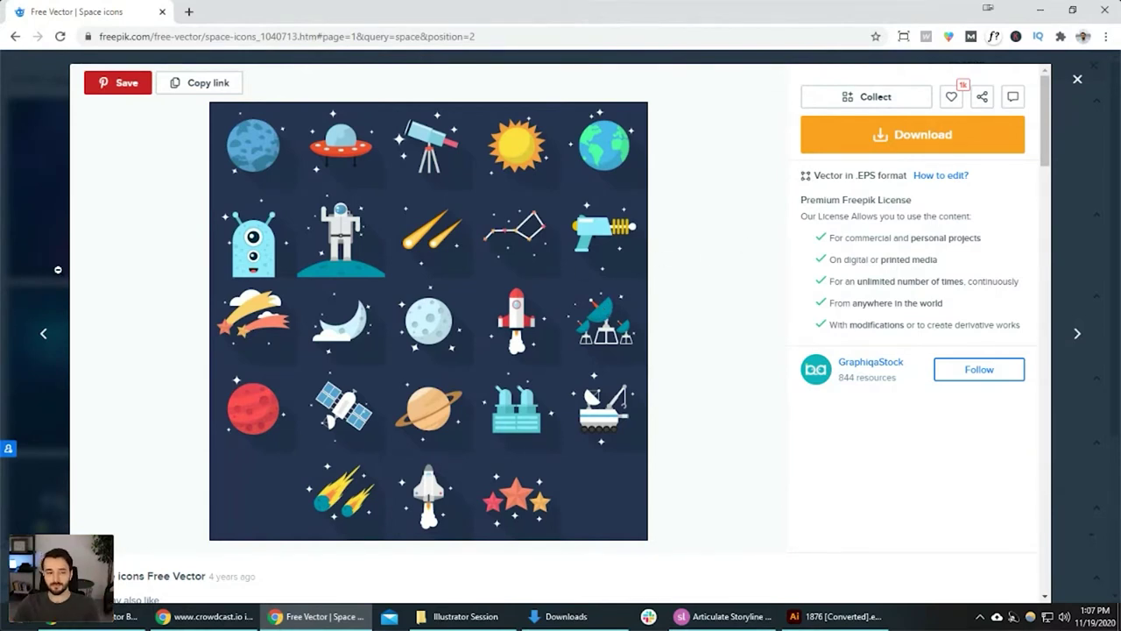
{"action": "left_click", "coordinate": [55, 241]}
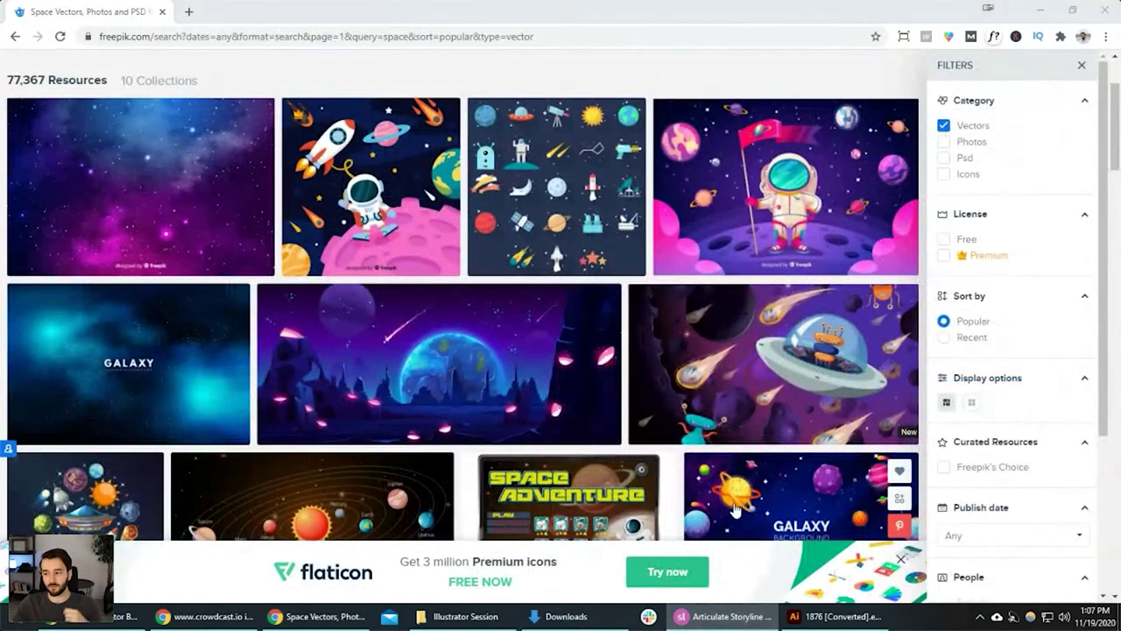
Switch to Articulate Storyline and inspect the Plan, Create and Verify icons on slide 2.3 The DevOps Lifecycle.
{"action": "key", "text": "alt+Tab"}
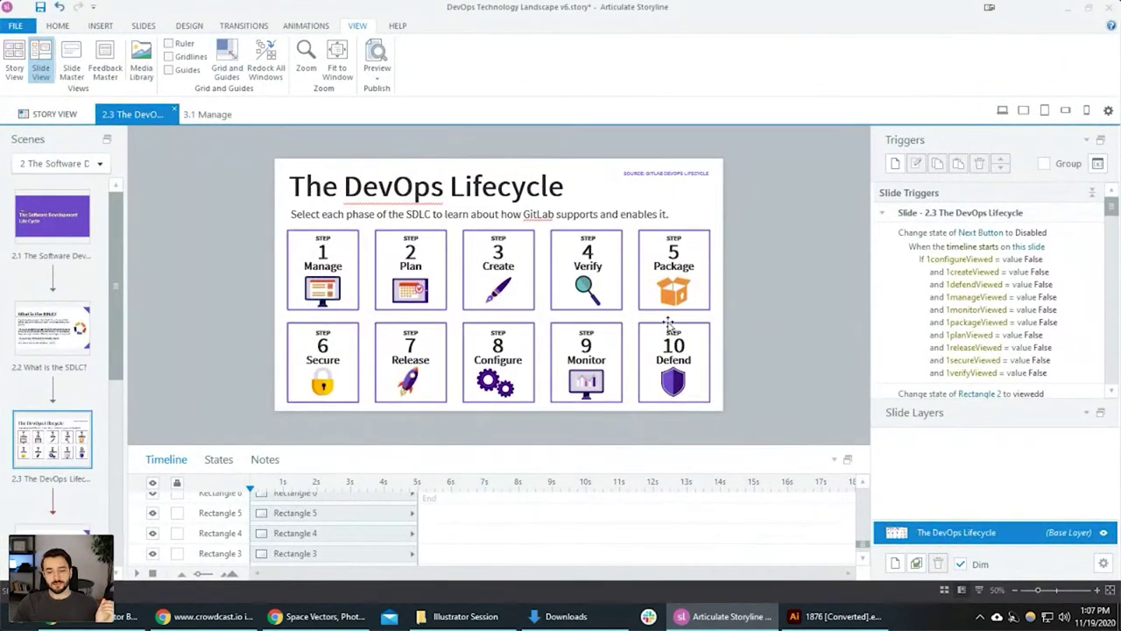
{"action": "scroll", "coordinate": [489, 321], "scroll_direction": "up", "scroll_amount": 1, "text": "ctrl"}
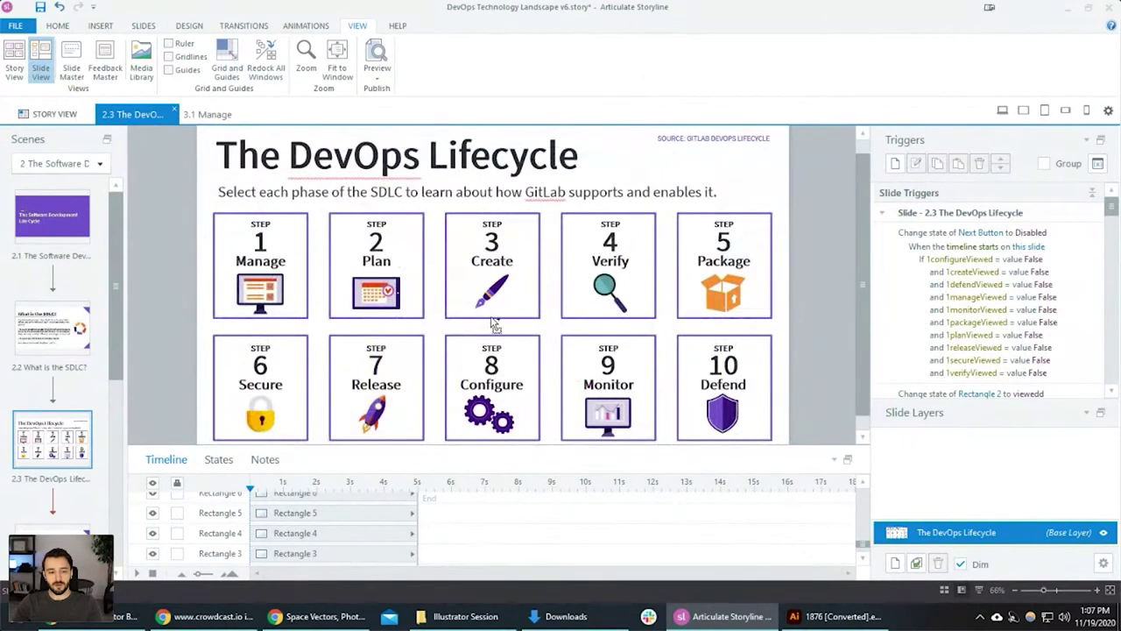
{"action": "scroll", "coordinate": [493, 324], "scroll_direction": "down", "scroll_amount": 1}
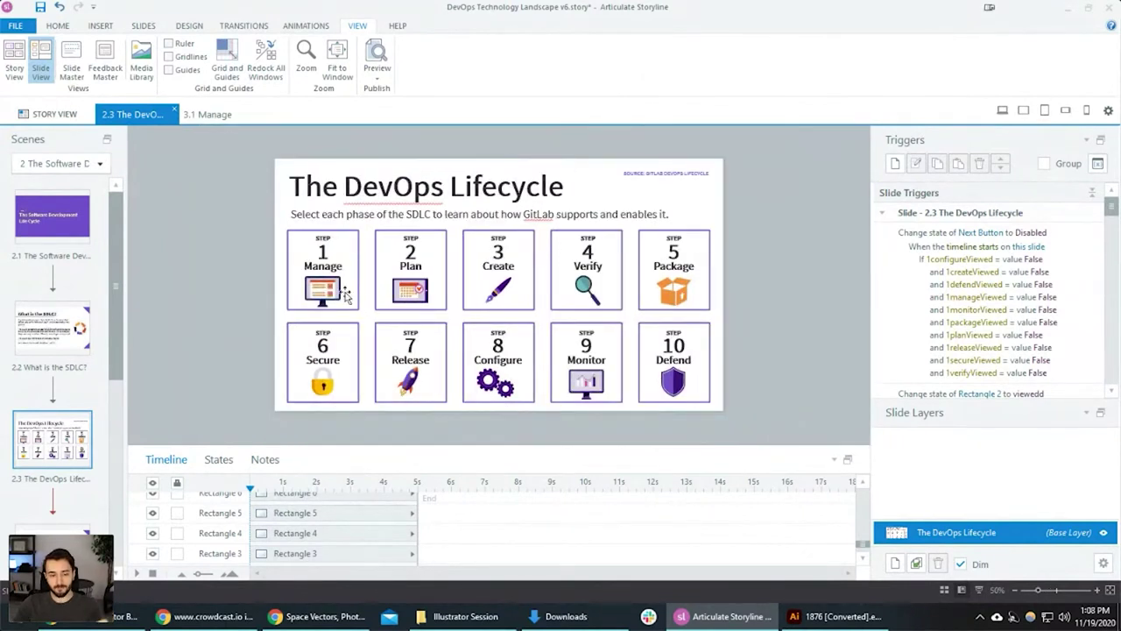
{"action": "scroll", "coordinate": [371, 317], "scroll_direction": "up", "scroll_amount": 1}
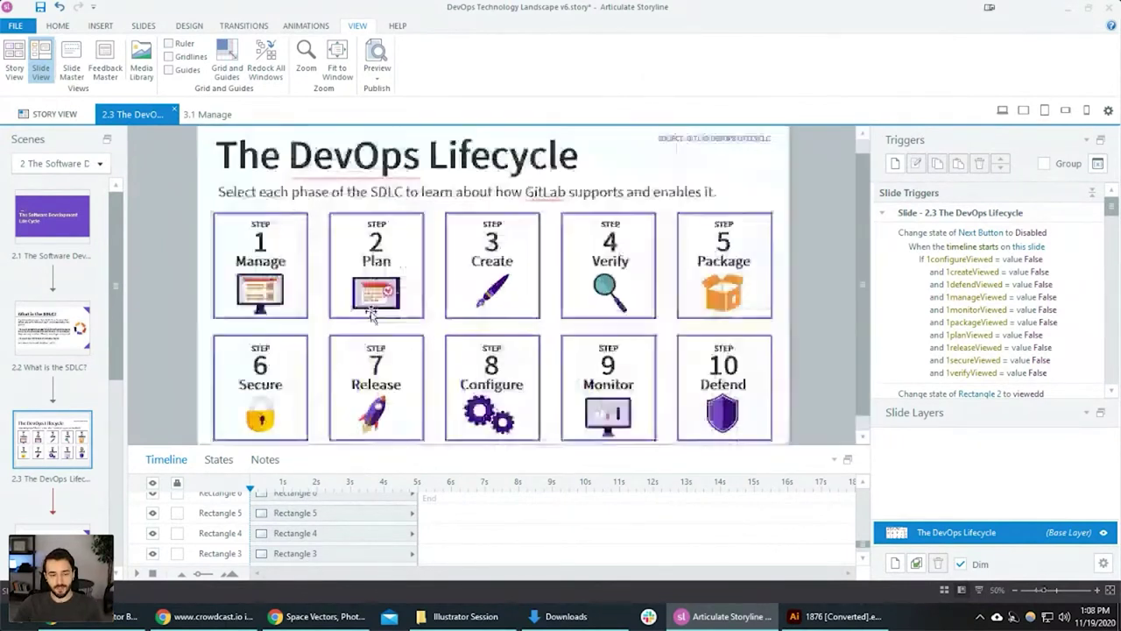
{"action": "left_click", "coordinate": [493, 292]}
{"action": "left_click", "coordinate": [600, 284]}
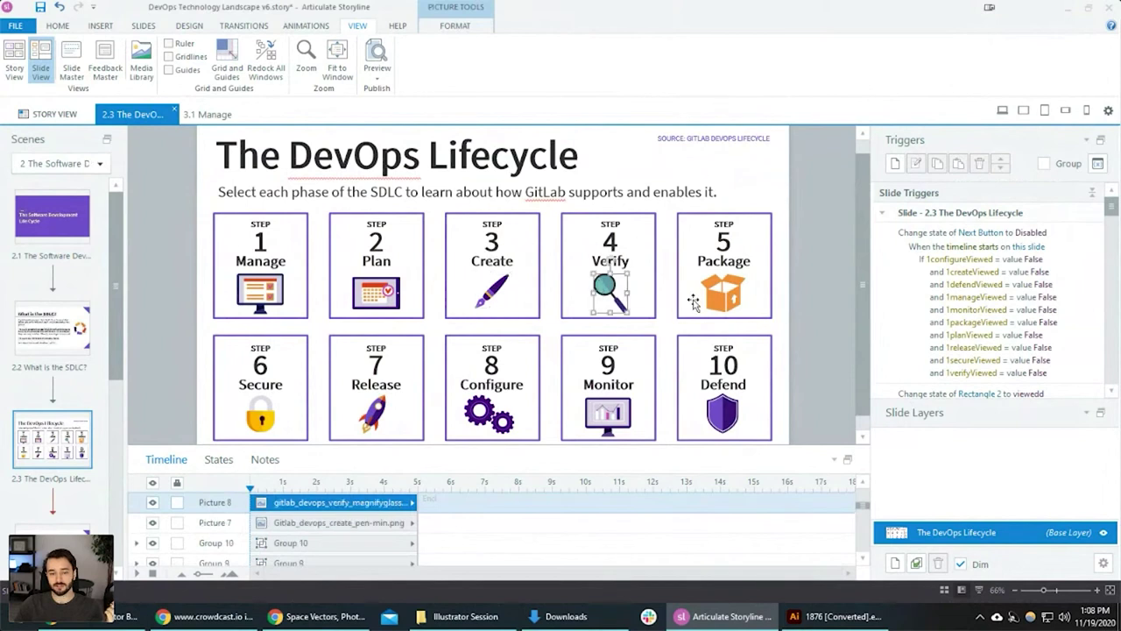
{"action": "left_click", "coordinate": [811, 347]}
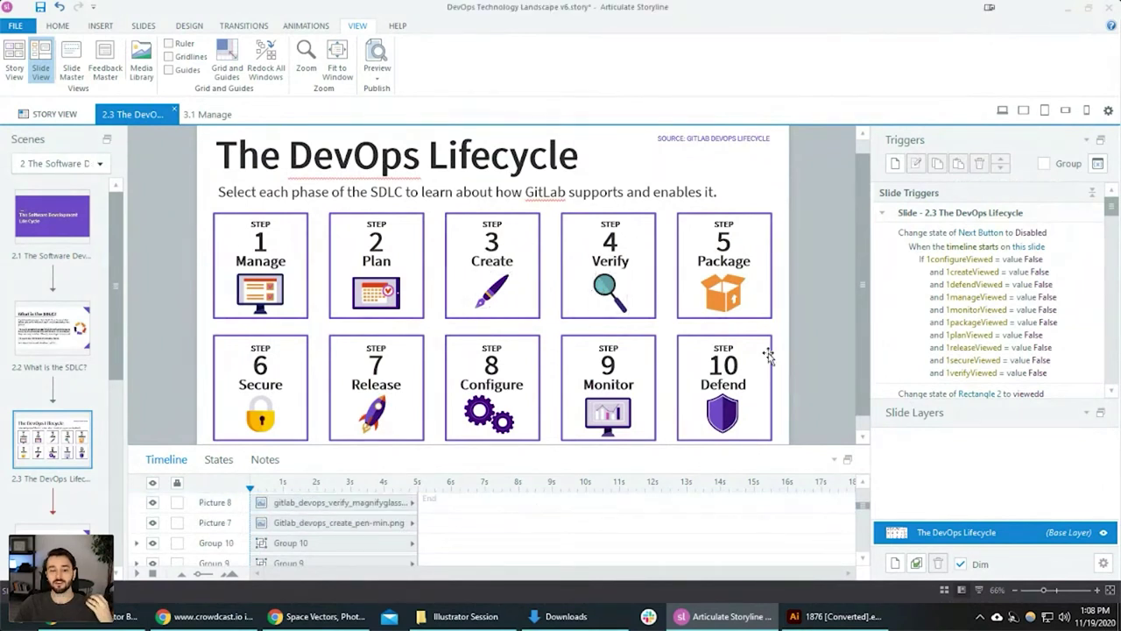
{"action": "scroll", "coordinate": [532, 336], "scroll_direction": "down", "scroll_amount": 1}
{"action": "left_click", "coordinate": [383, 286]}
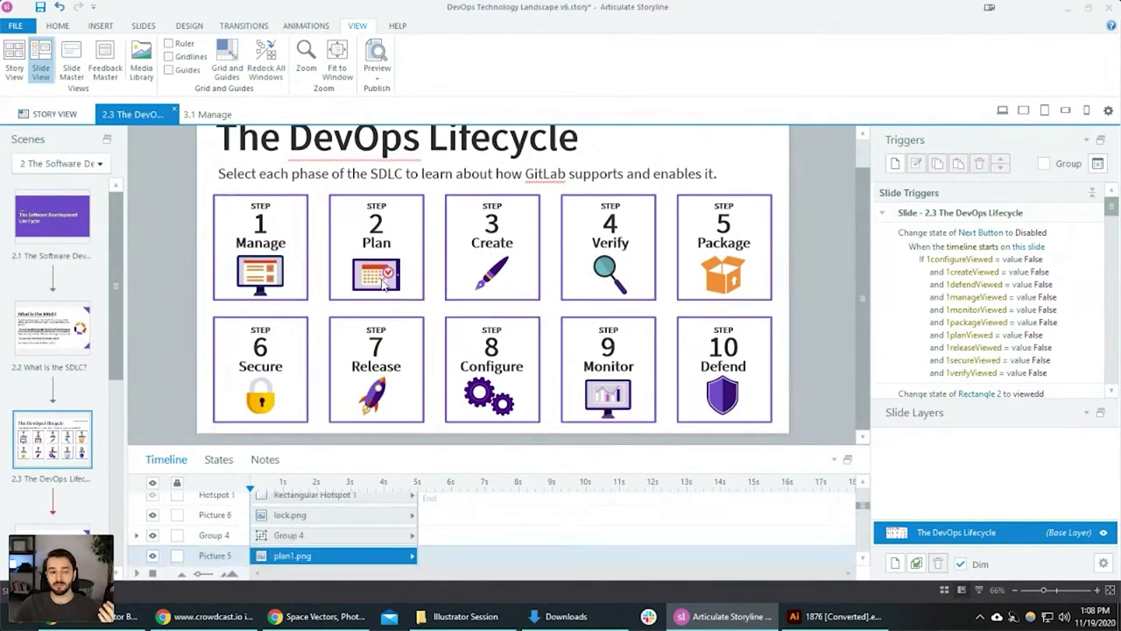
{"action": "left_click", "coordinate": [497, 276]}
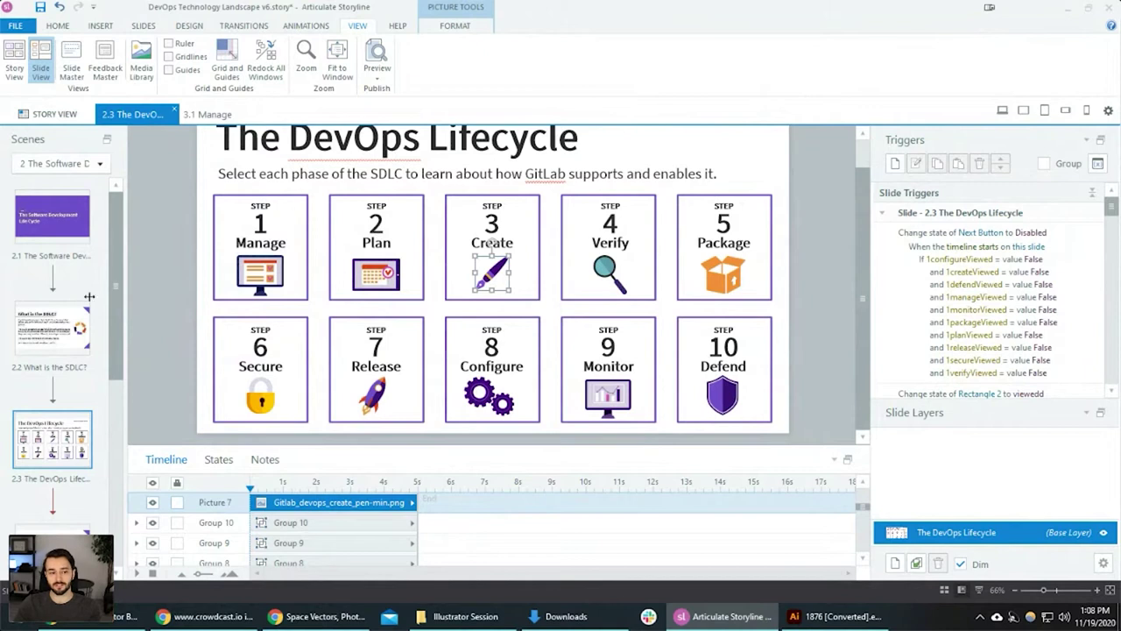
View the enlarged illustrations on slides 3.1 Manage, 3.2 Secure, 3.3 Plan, 3.4 Monitor and 3.6 Verify.
{"action": "left_click", "coordinate": [214, 115]}
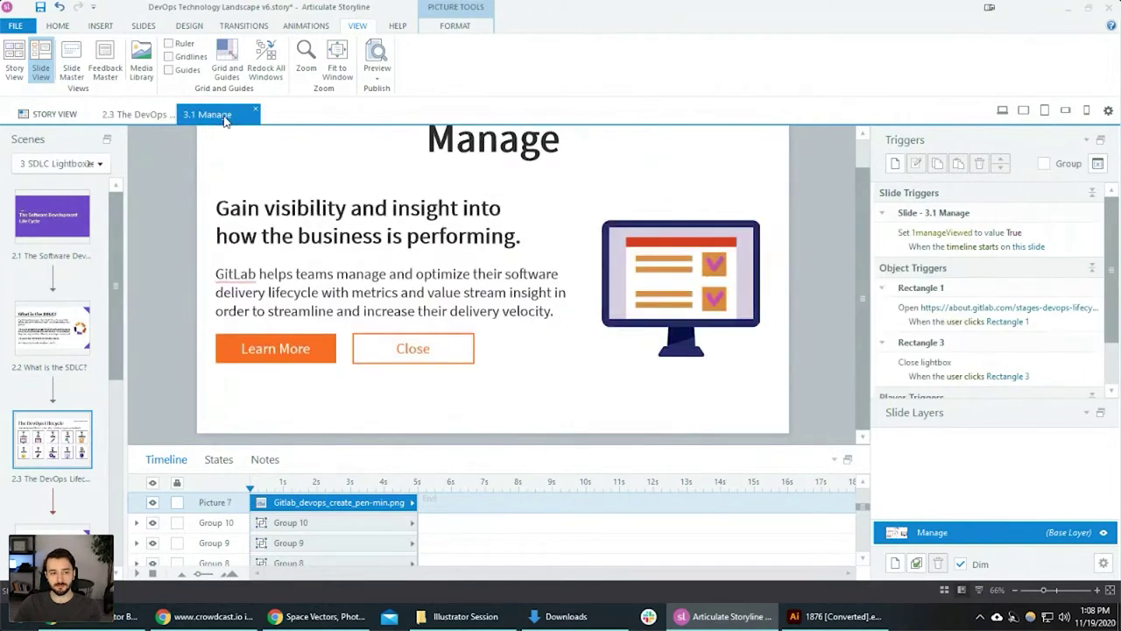
{"action": "left_click", "coordinate": [51, 328]}
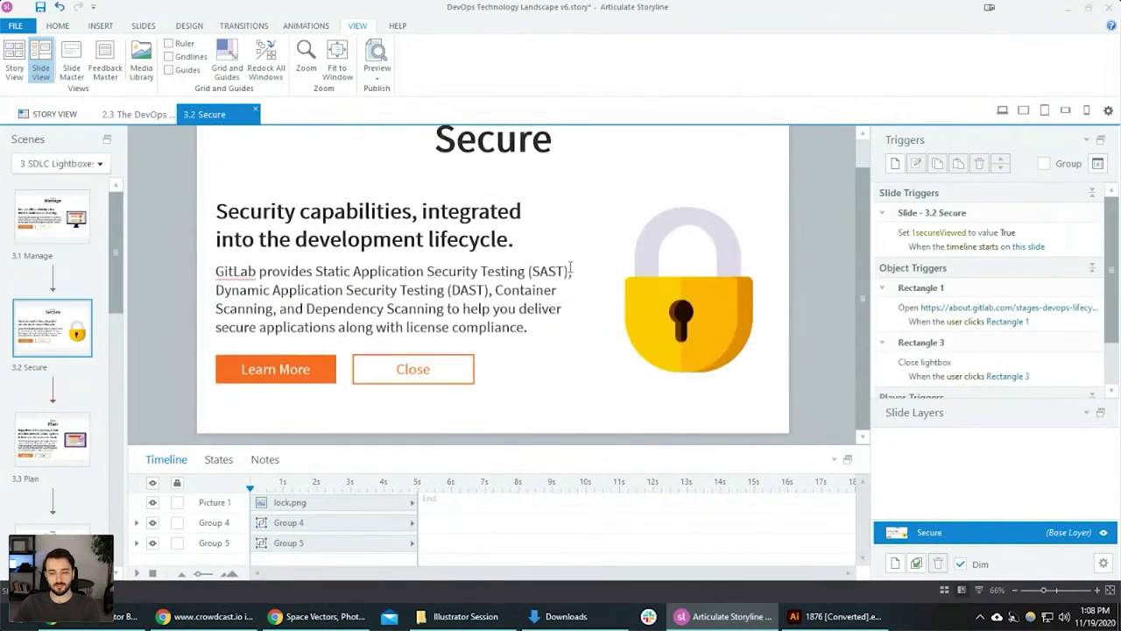
{"action": "left_click", "coordinate": [55, 424]}
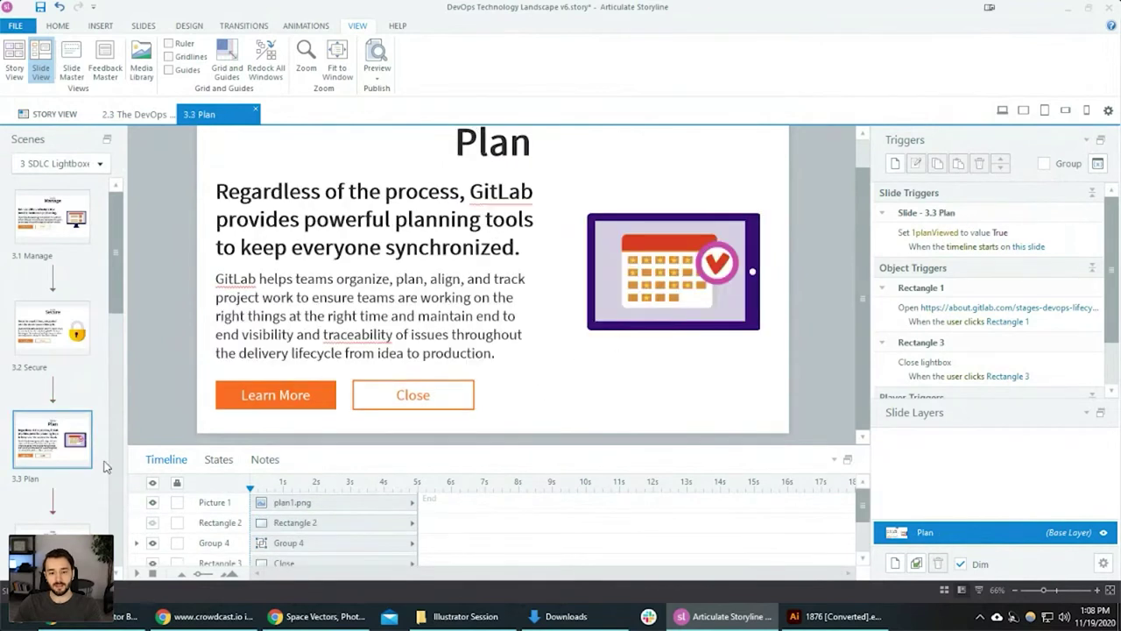
{"action": "left_click", "coordinate": [52, 531]}
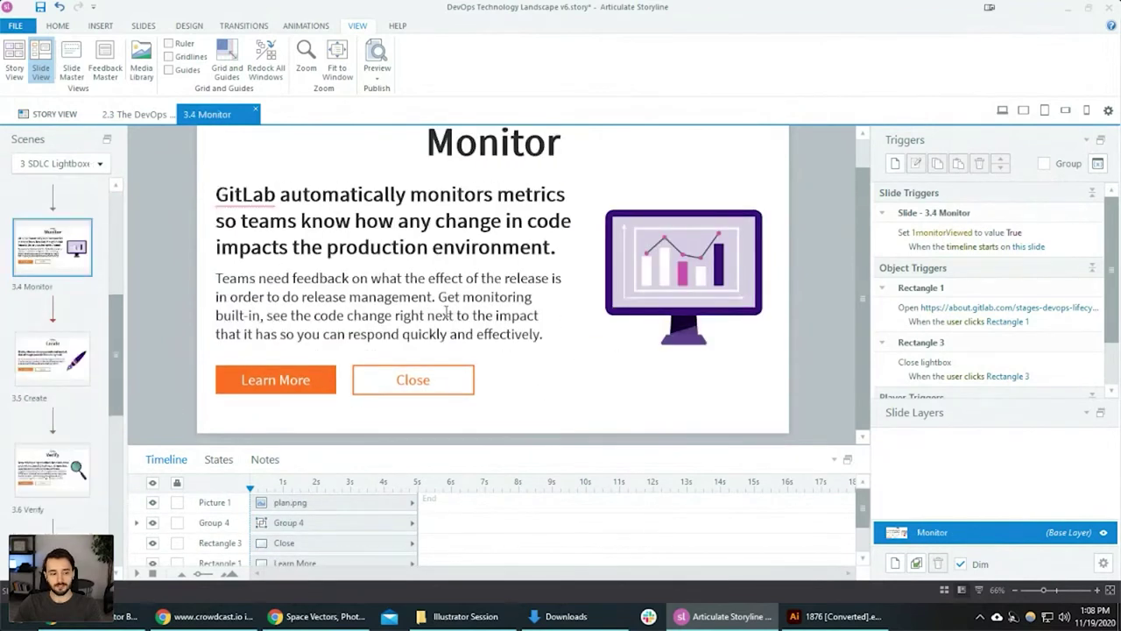
{"action": "scroll", "coordinate": [94, 423], "scroll_direction": "down", "scroll_amount": 1}
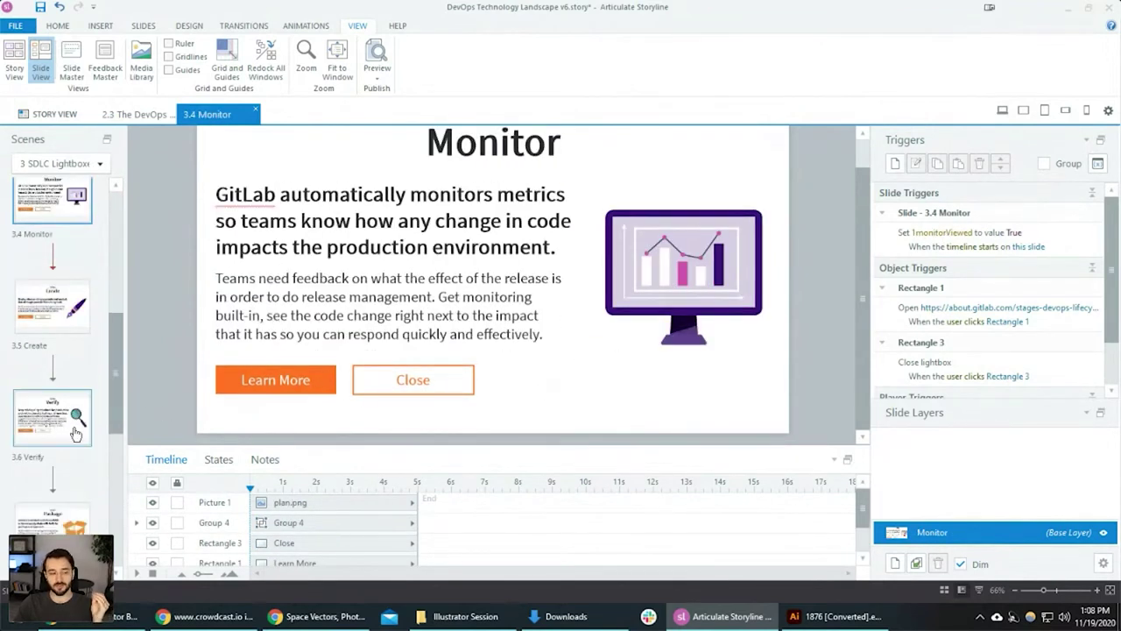
{"action": "left_click", "coordinate": [71, 425]}
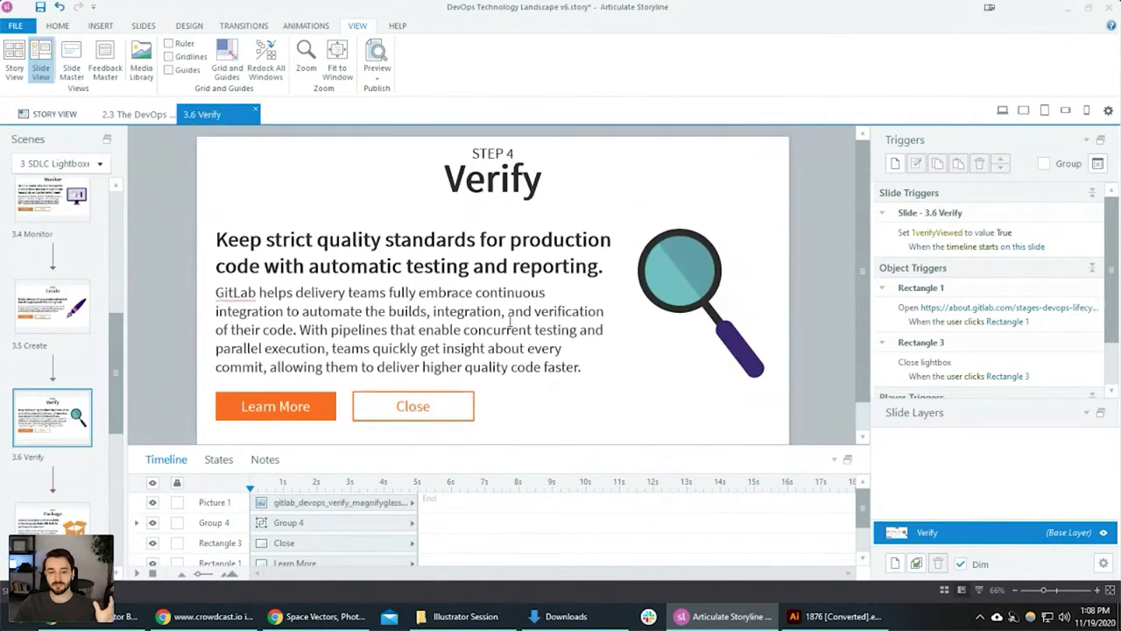
{"action": "scroll", "coordinate": [526, 306], "scroll_direction": "down", "scroll_amount": 1}
{"action": "scroll", "coordinate": [12, 445], "scroll_direction": "down", "scroll_amount": 1}
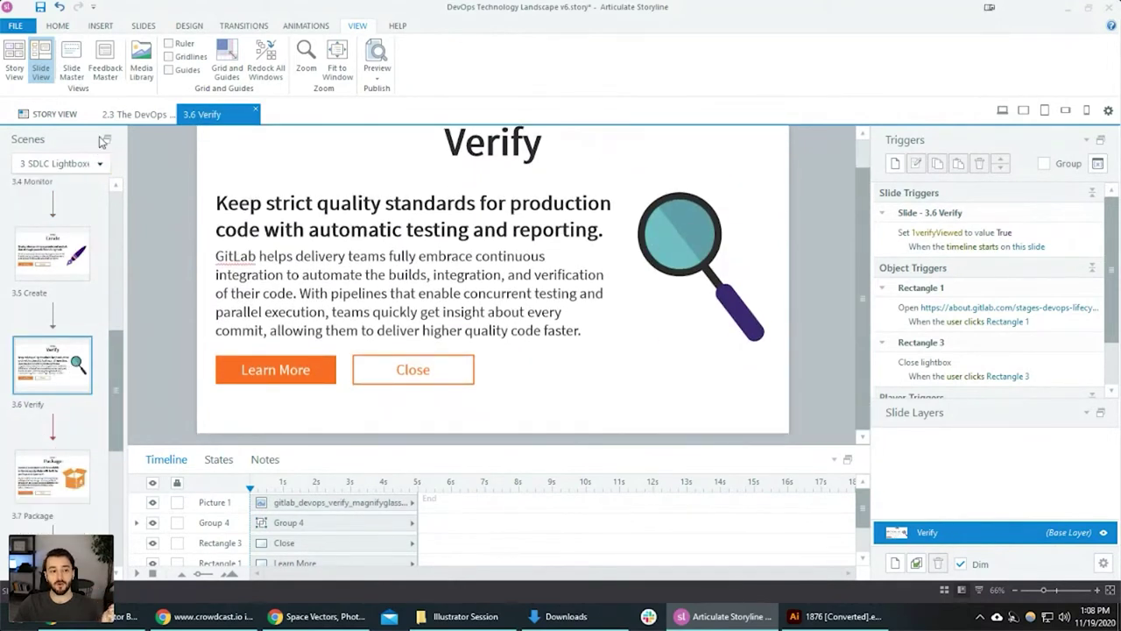
Return to slide 2.3 The DevOps Lifecycle and select the Configure gears icon, followed by the Release rocket icon.
{"action": "left_click", "coordinate": [133, 114]}
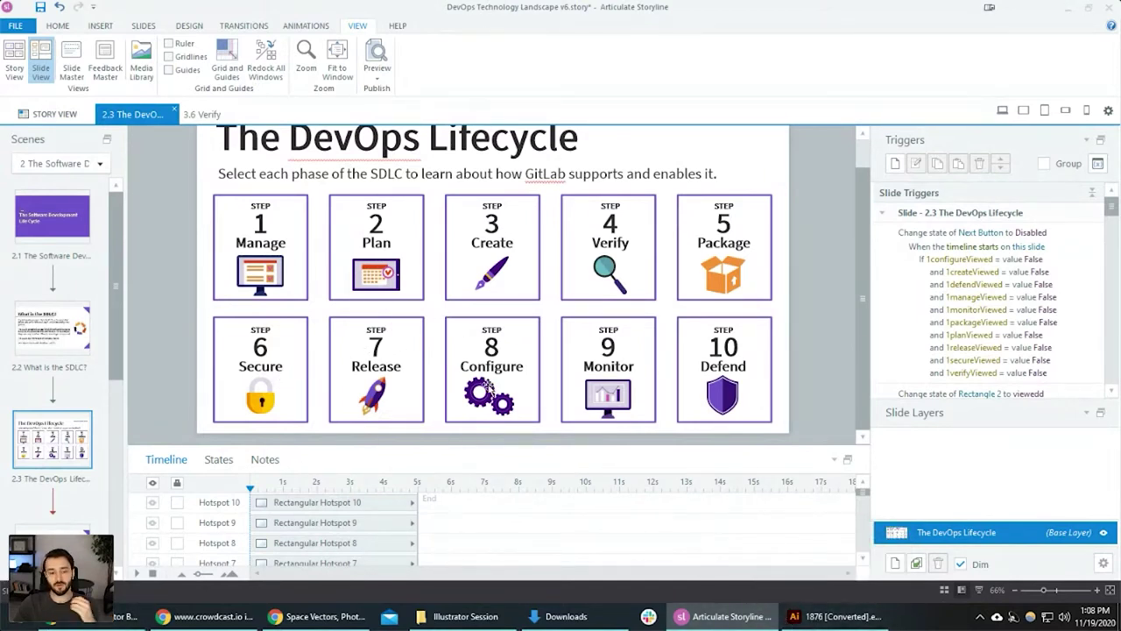
{"action": "left_click", "coordinate": [486, 394]}
{"action": "left_click", "coordinate": [377, 396]}
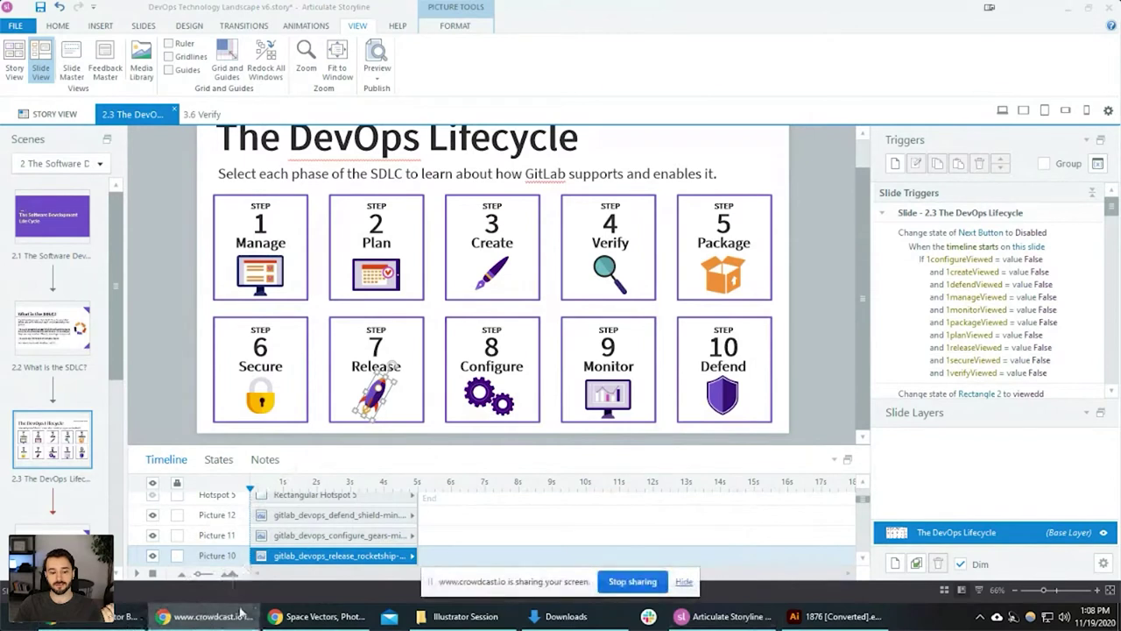
Go back to Freepik in the browser, reopen the "Space icons" set preview and close it.
{"action": "left_click", "coordinate": [311, 616]}
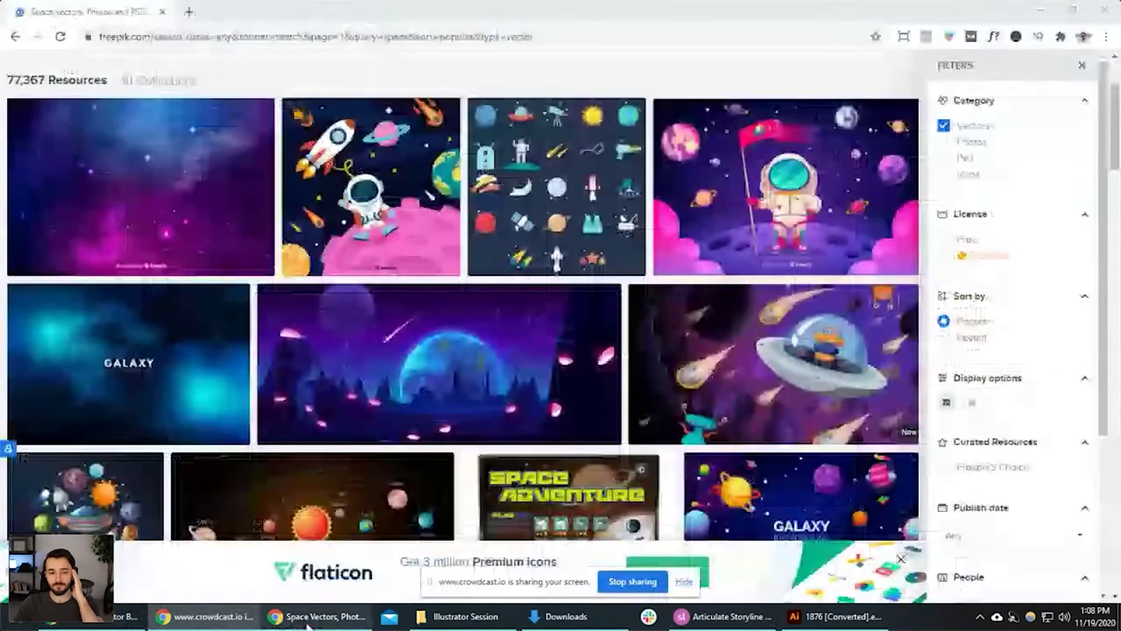
{"action": "left_click", "coordinate": [561, 188]}
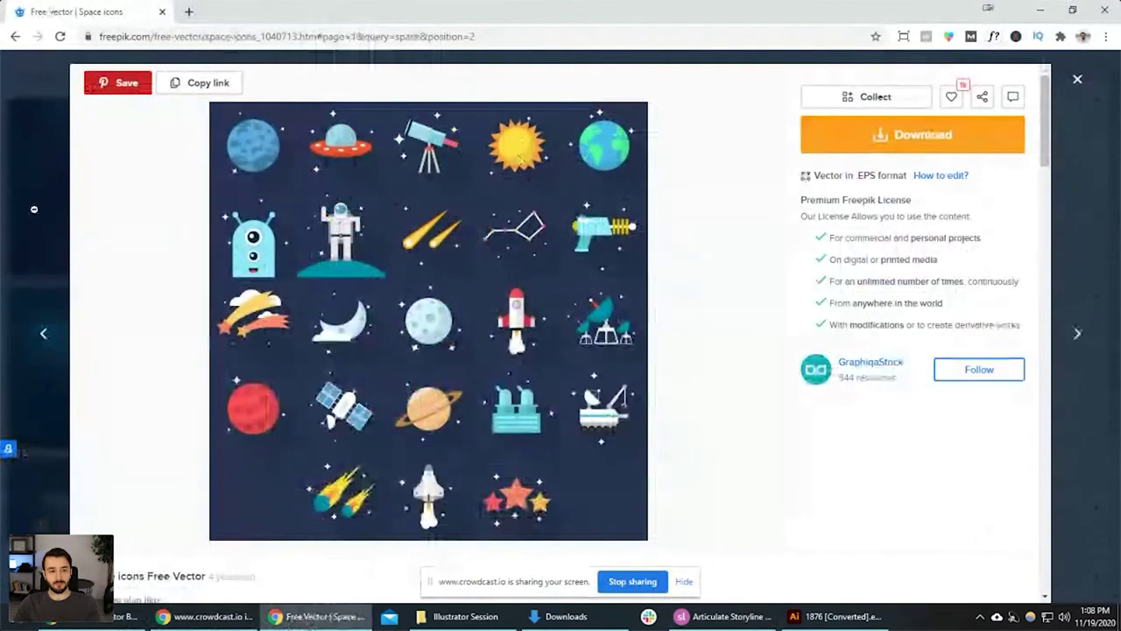
{"action": "left_click", "coordinate": [34, 209]}
Search the Freepik vectors for "trophy" and look through the results.
{"action": "double_click", "coordinate": [306, 102]}
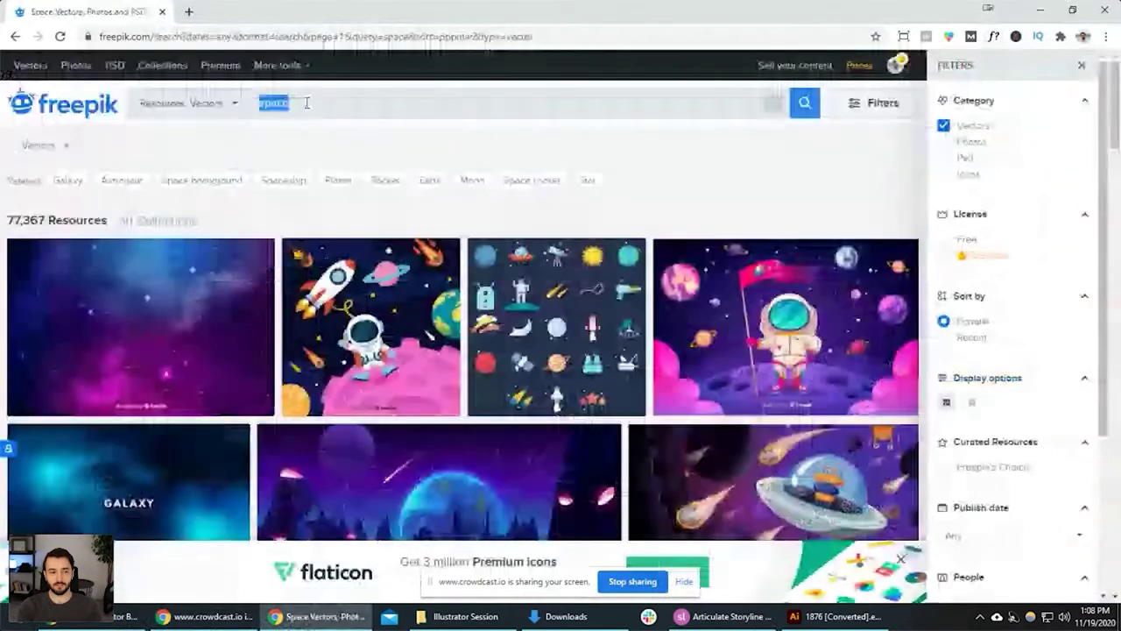
{"action": "type", "text": "trophy"}
{"action": "key", "text": "Return"}
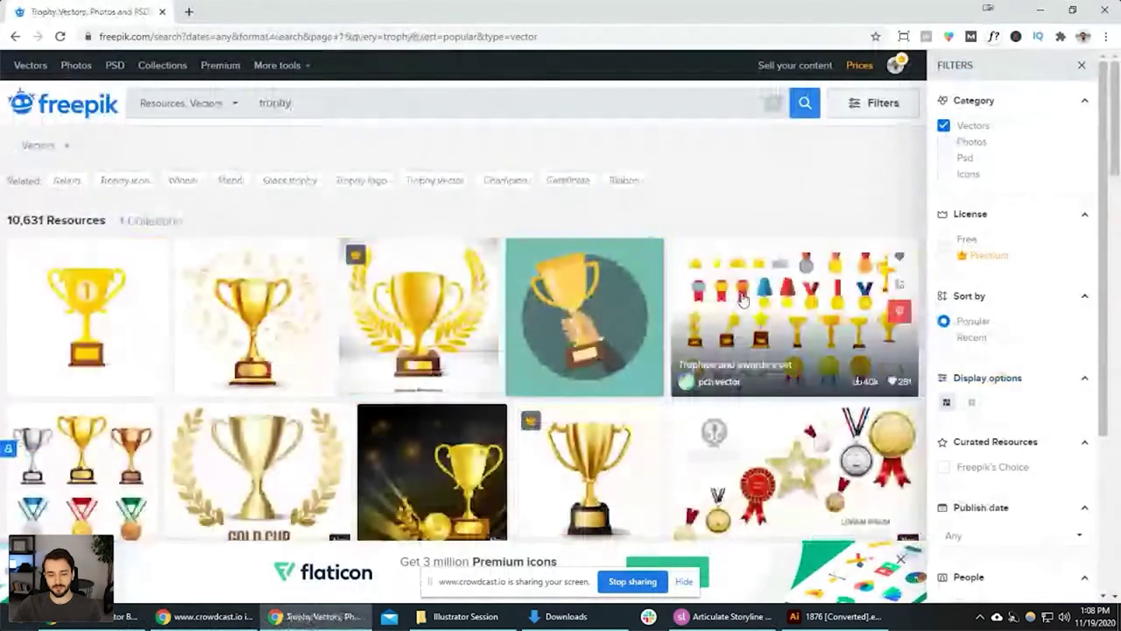
{"action": "scroll", "coordinate": [712, 353], "scroll_direction": "down", "scroll_amount": 2}
{"action": "scroll", "coordinate": [711, 353], "scroll_direction": "up", "scroll_amount": 2}
Search the Freepik vectors for "happy" and look through the results.
{"action": "double_click", "coordinate": [305, 102]}
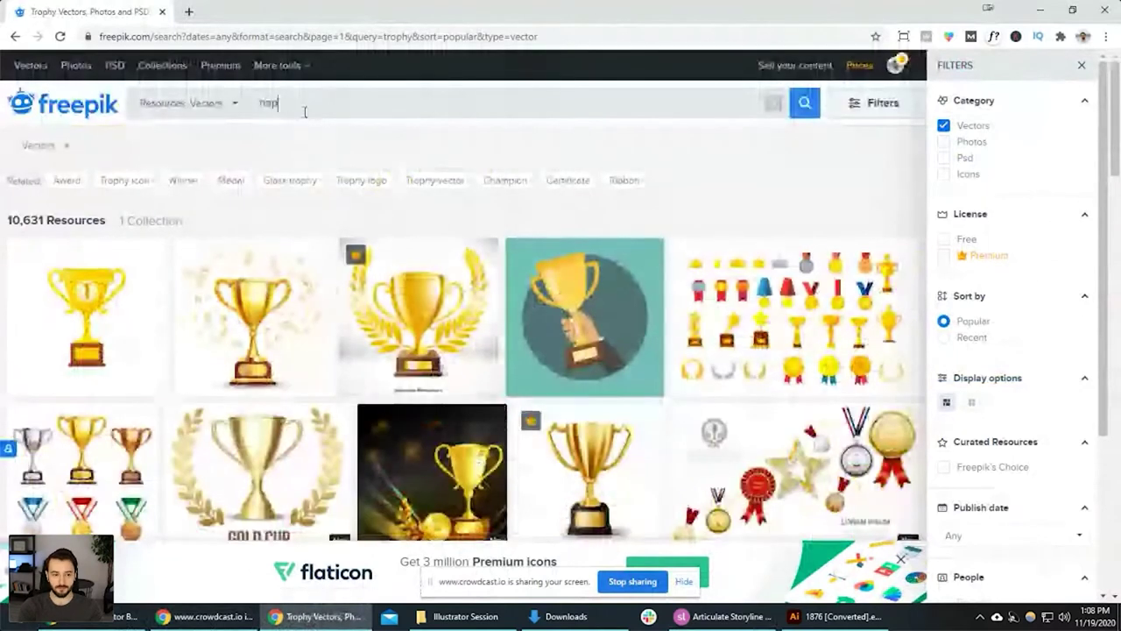
{"action": "type", "text": "happy"}
{"action": "key", "text": "Return"}
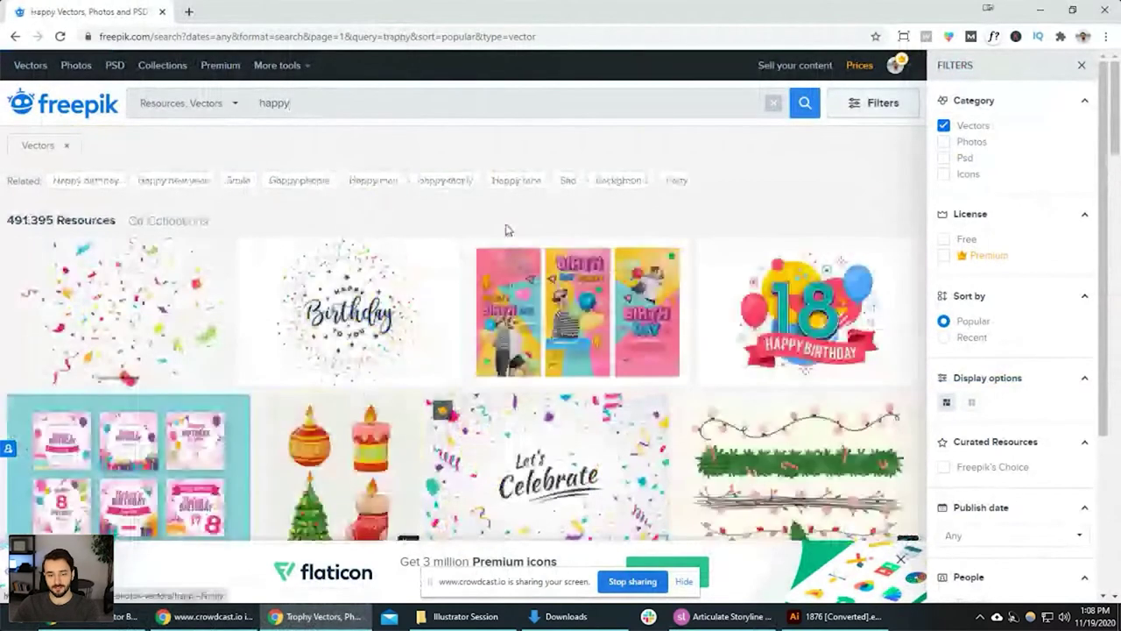
{"action": "scroll", "coordinate": [455, 237], "scroll_direction": "down", "scroll_amount": 1}
{"action": "scroll", "coordinate": [468, 256], "scroll_direction": "down", "scroll_amount": 2}
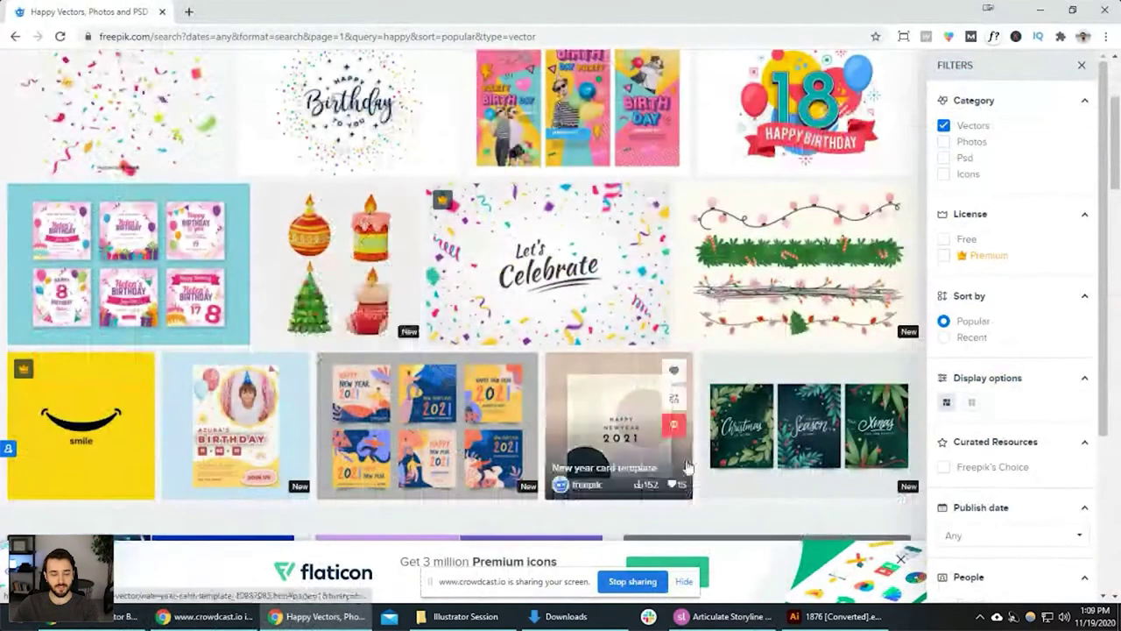
Search the Freepik vectors for "space".
{"action": "scroll", "coordinate": [595, 403], "scroll_direction": "down", "scroll_amount": 1}
{"action": "scroll", "coordinate": [593, 350], "scroll_direction": "up", "scroll_amount": 4}
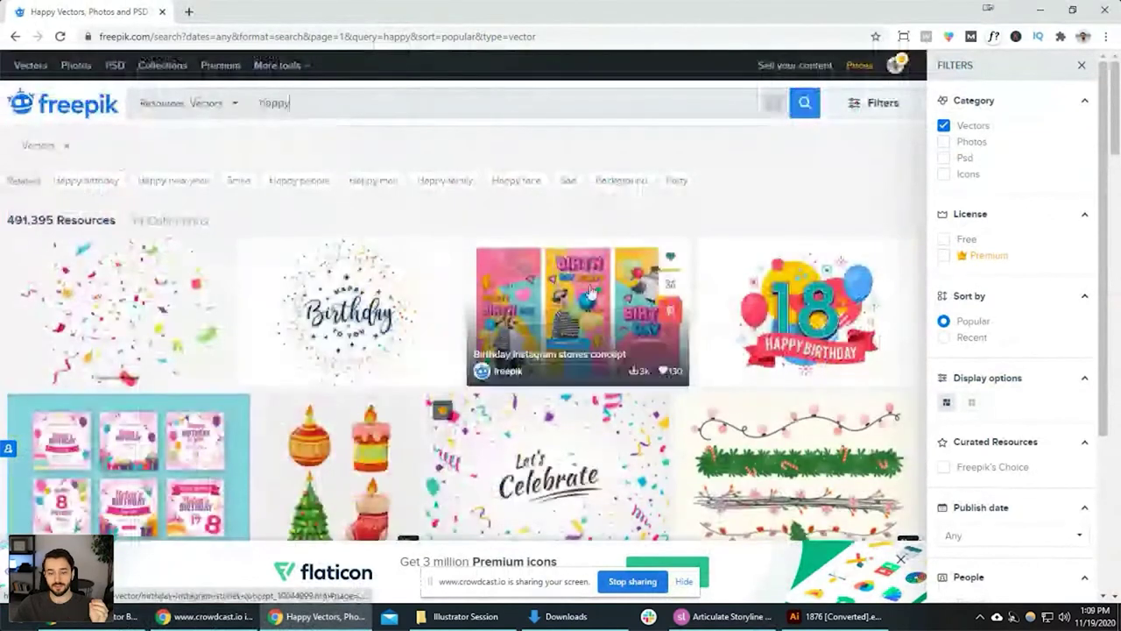
{"action": "double_click", "coordinate": [302, 105]}
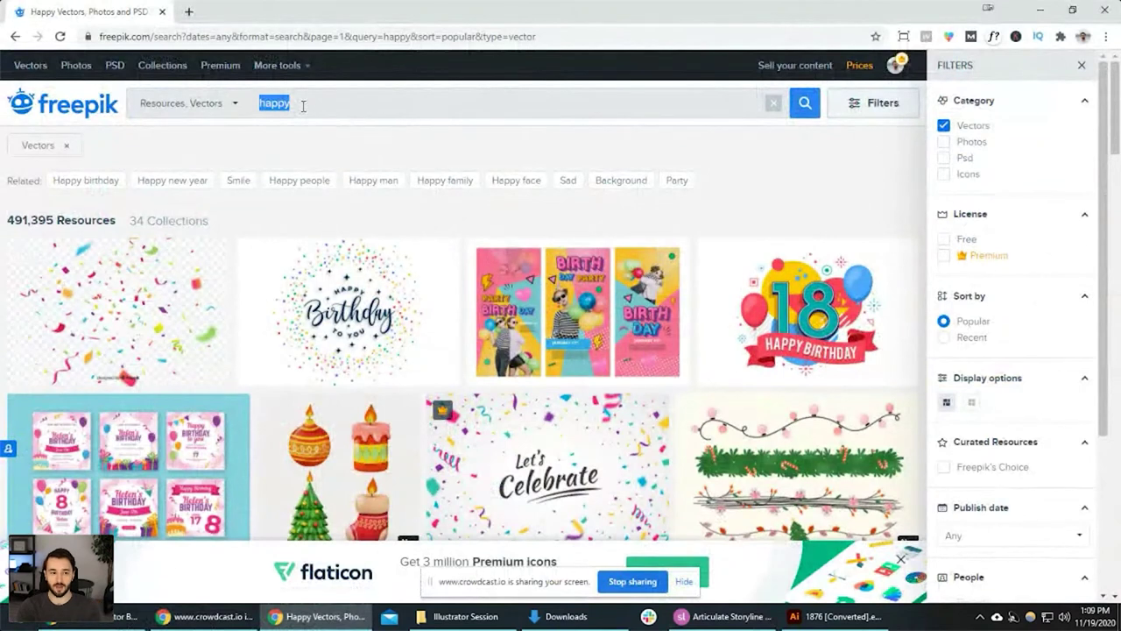
{"action": "type", "text": "space"}
{"action": "key", "text": "Return"}
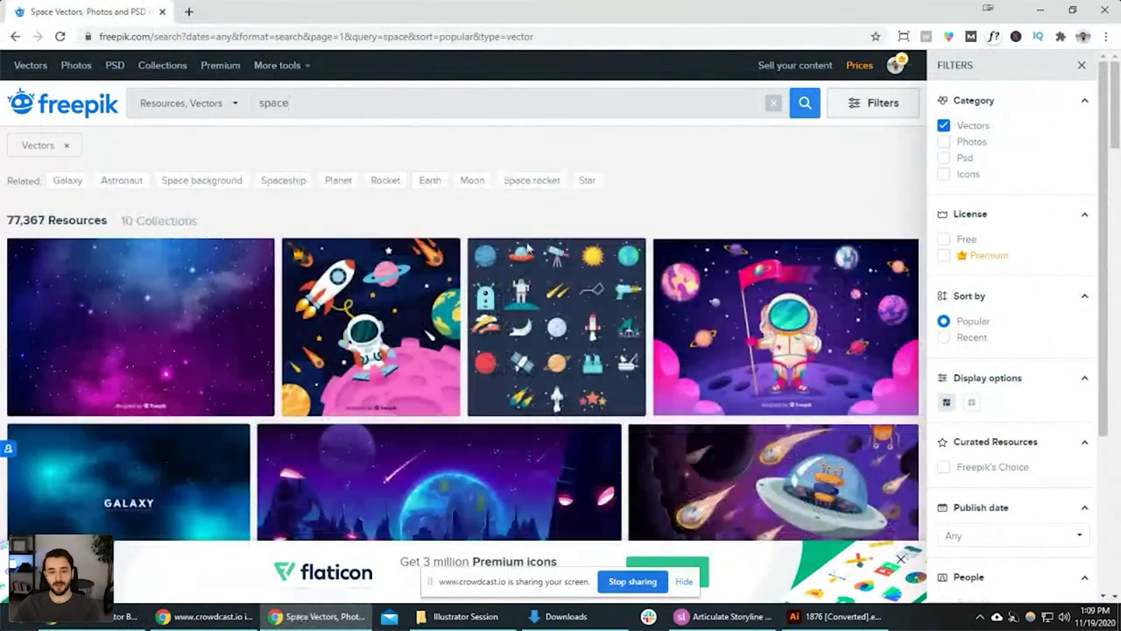
Open the "Space icons" set from the results, download it and hide the screen-sharing notice.
{"action": "left_click", "coordinate": [613, 280]}
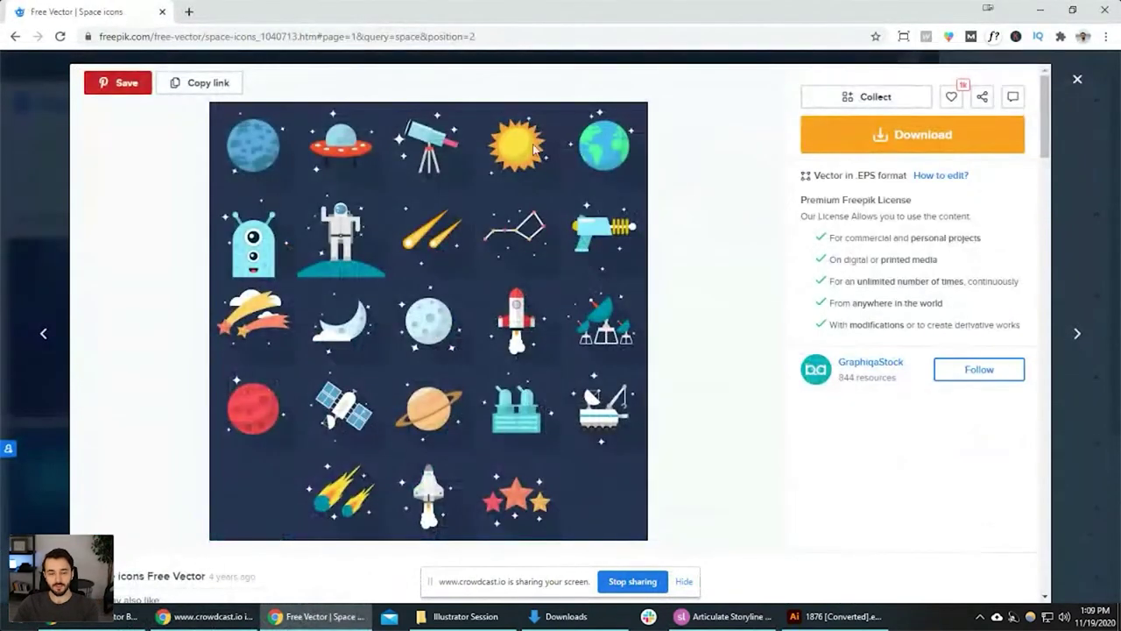
{"action": "left_click", "coordinate": [926, 146]}
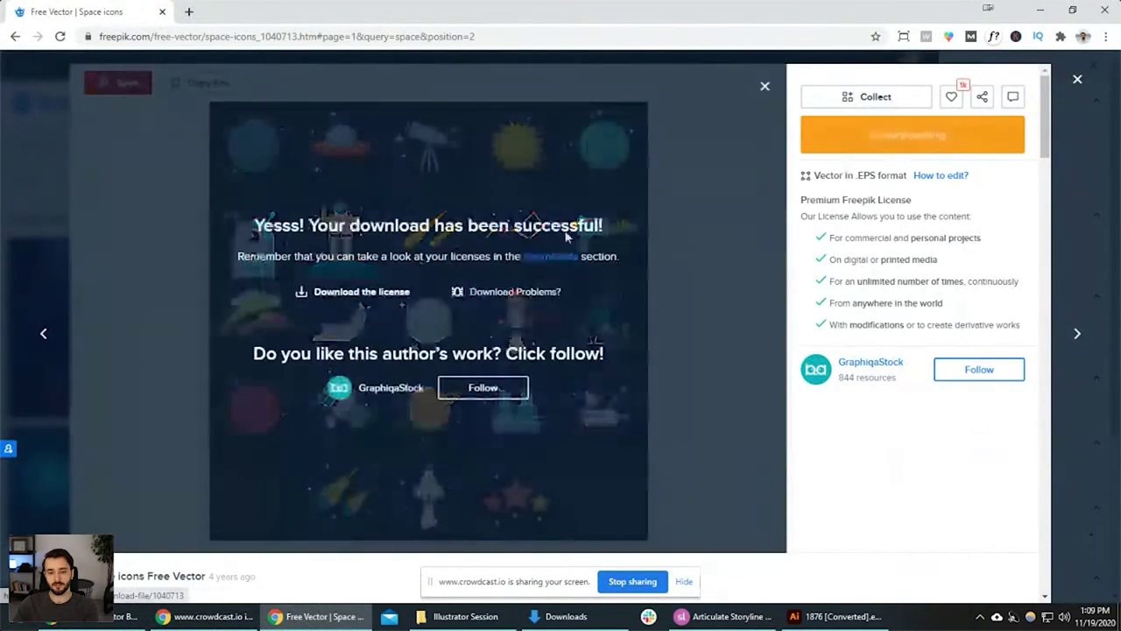
{"action": "left_click", "coordinate": [684, 581]}
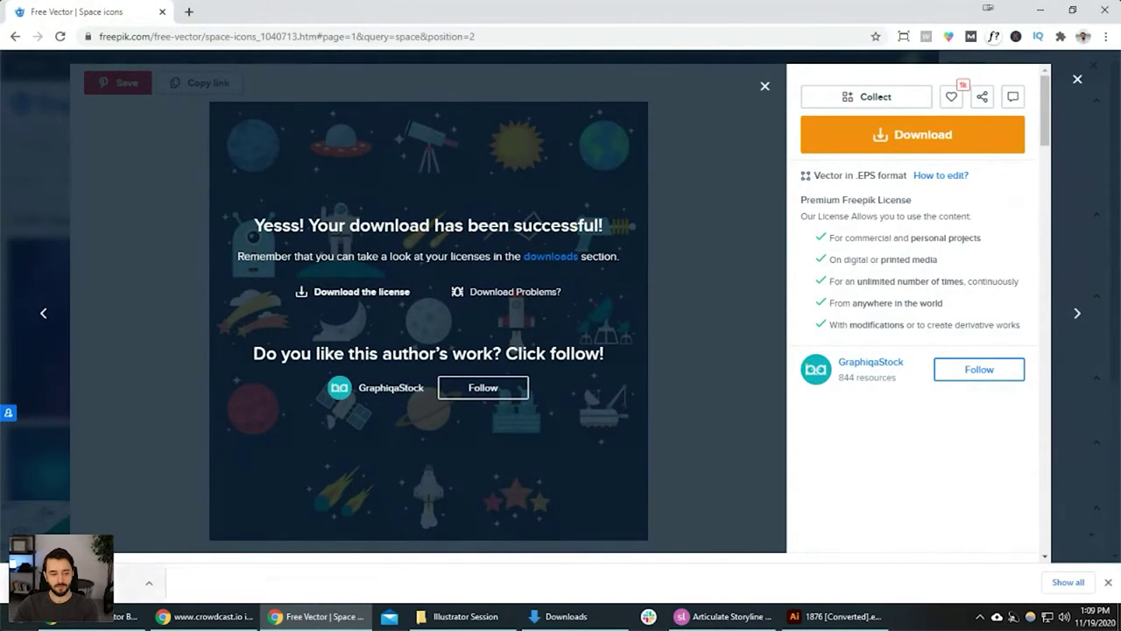
Open the downloaded space-icons.zip and point out its JPG and EPS files by selecting each of them.
{"action": "left_click", "coordinate": [130, 582]}
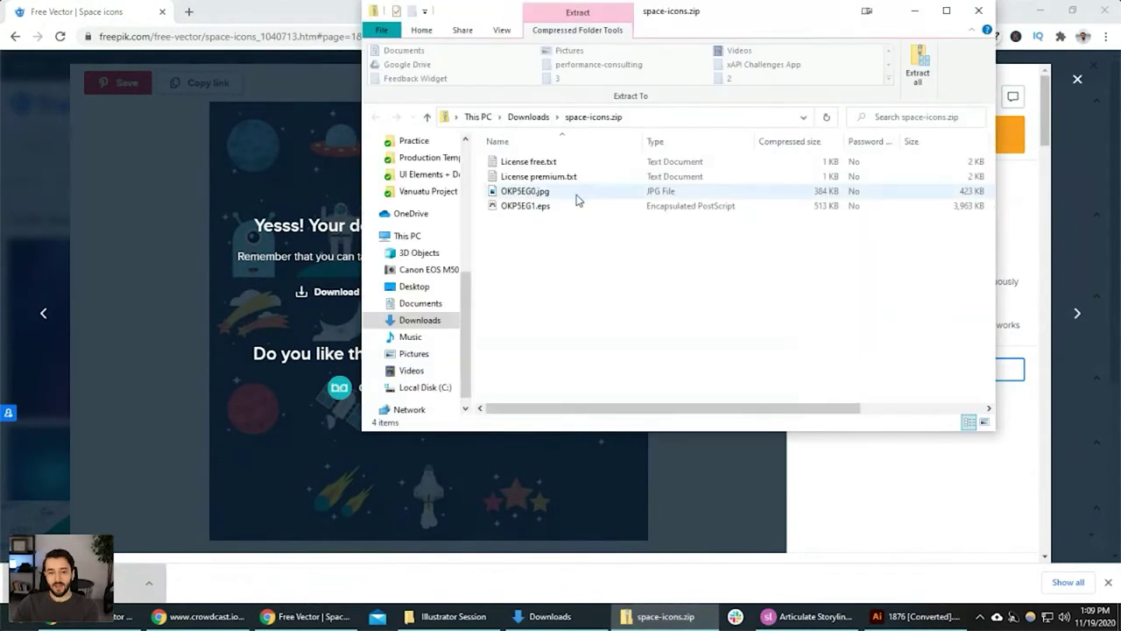
{"action": "left_click", "coordinate": [577, 195]}
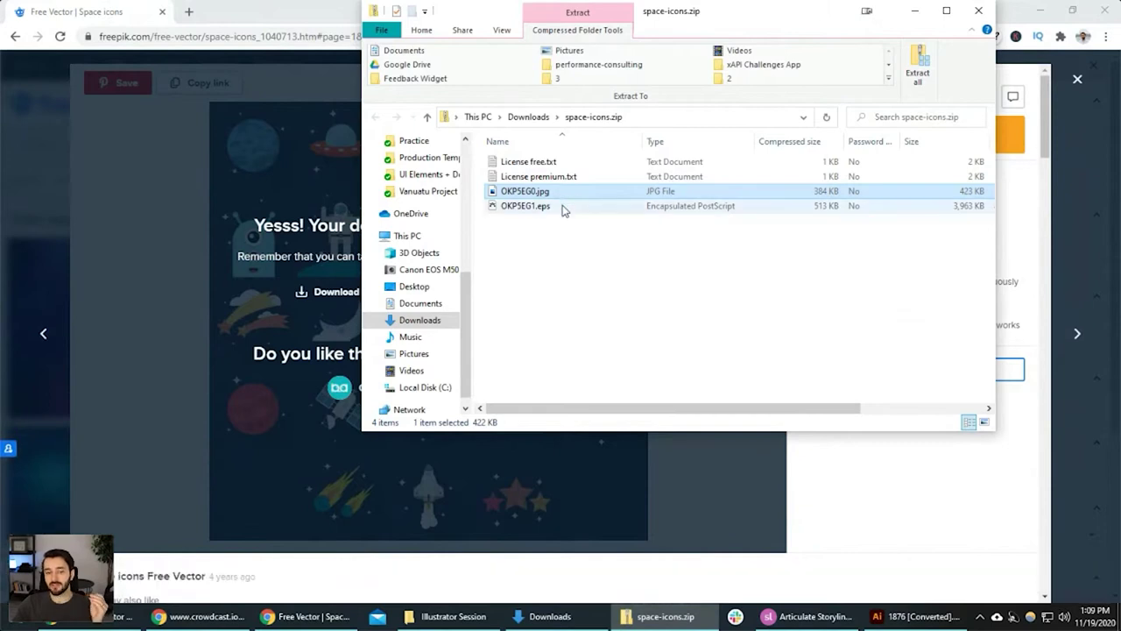
{"action": "left_click", "coordinate": [563, 207]}
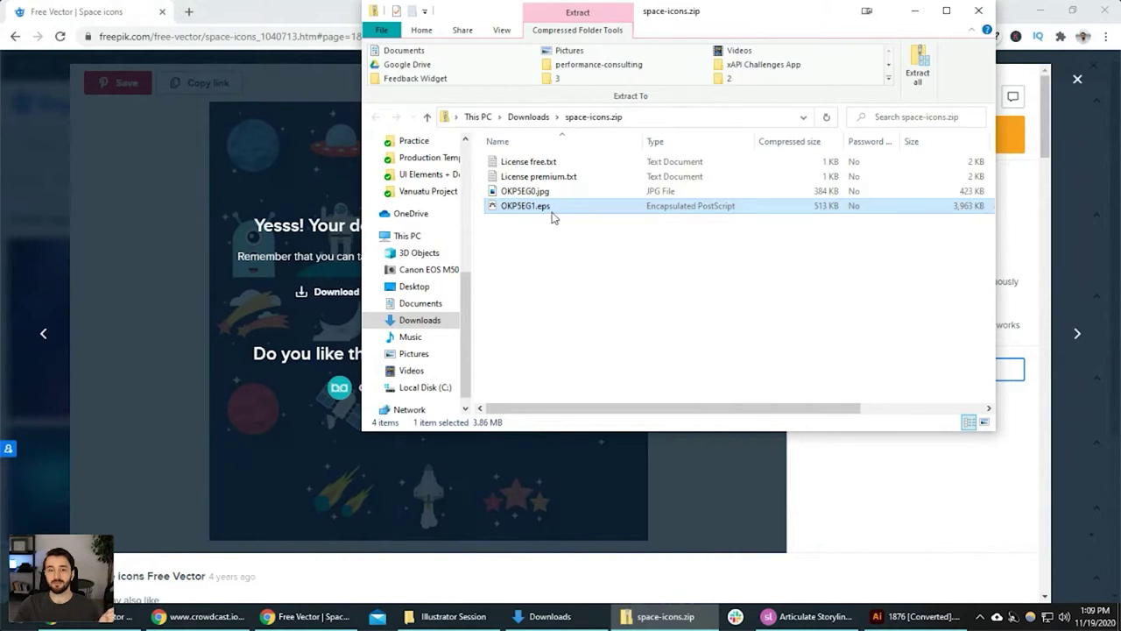
{"action": "left_click", "coordinate": [556, 230]}
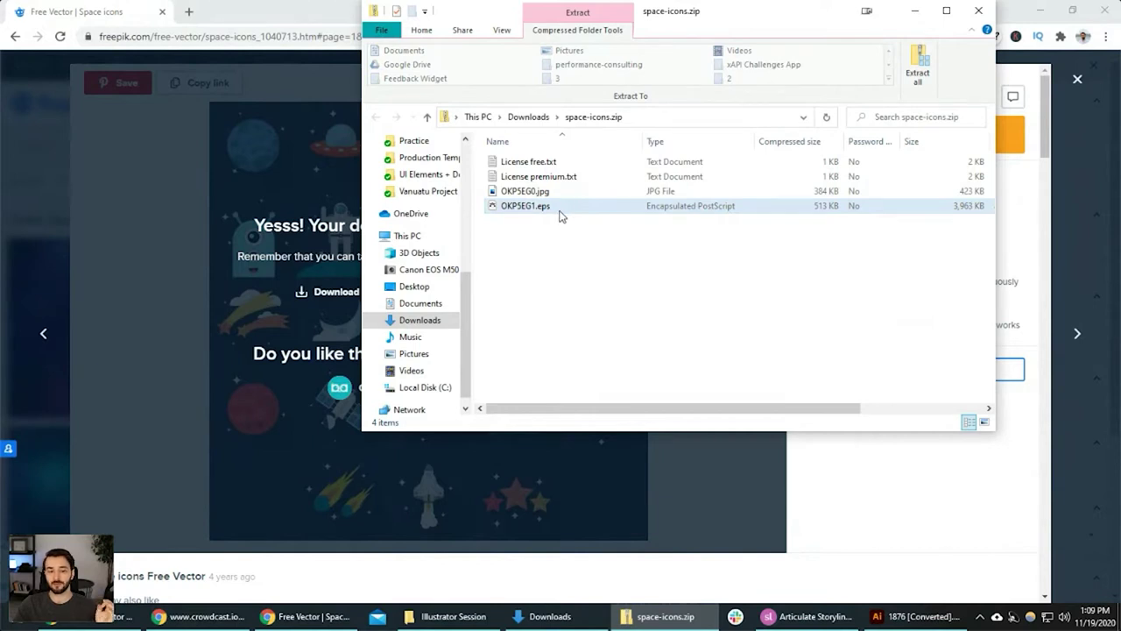
{"action": "left_click", "coordinate": [547, 196]}
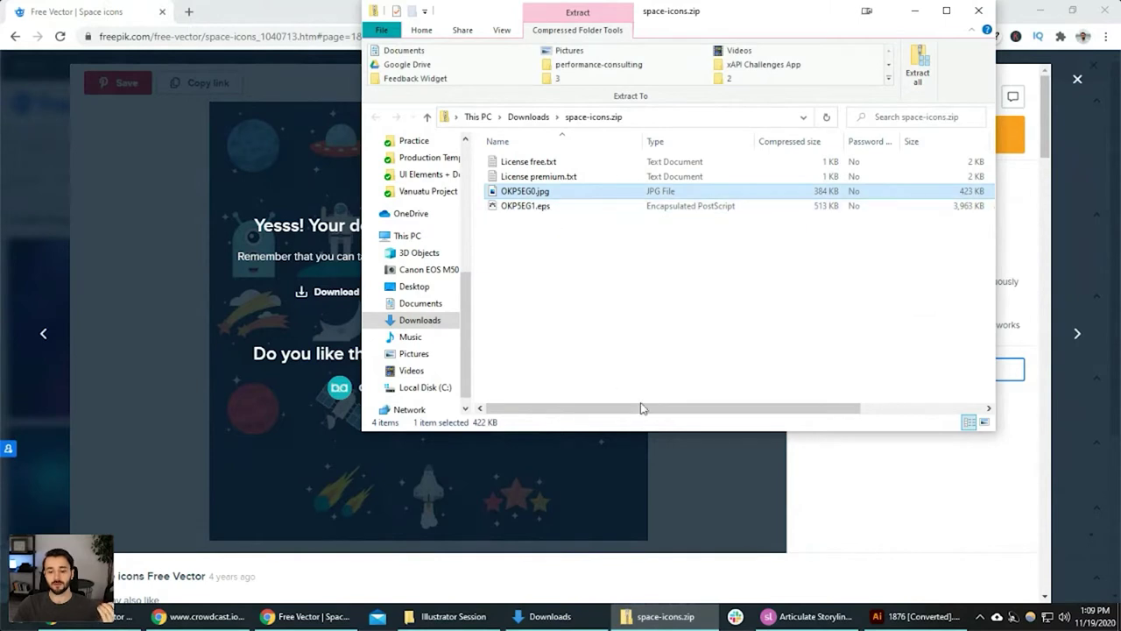
Switch to Illustrator, fit the artboard in view and try to place the space icons JPG straight from the zip archive.
{"action": "left_click", "coordinate": [889, 613]}
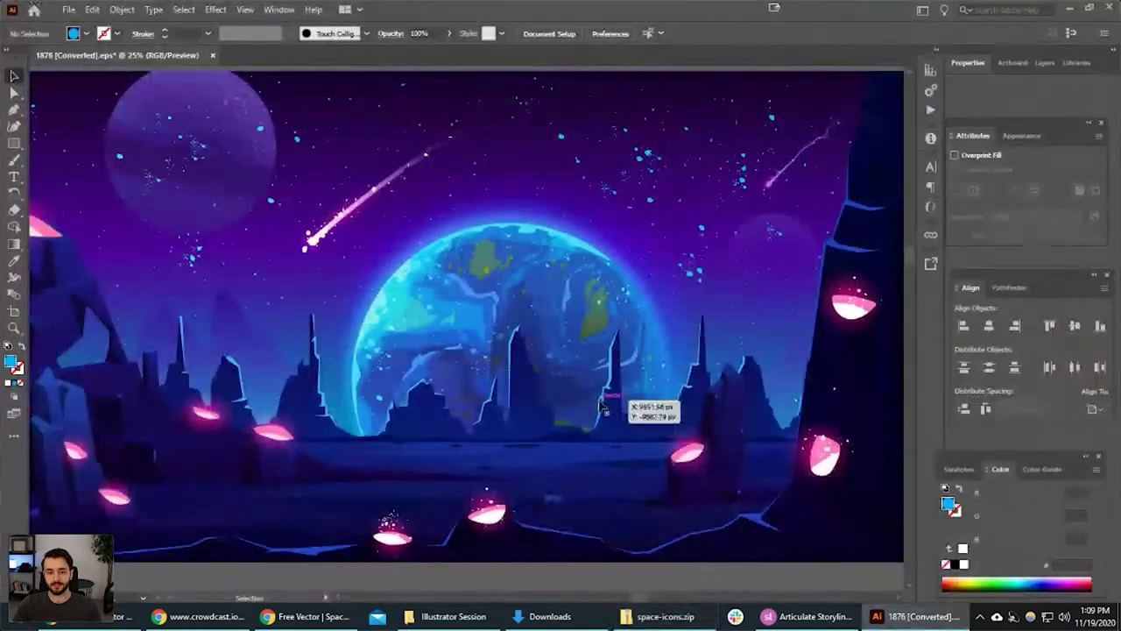
{"action": "key", "text": "ctrl+0"}
{"action": "key", "text": "alt+Tab"}
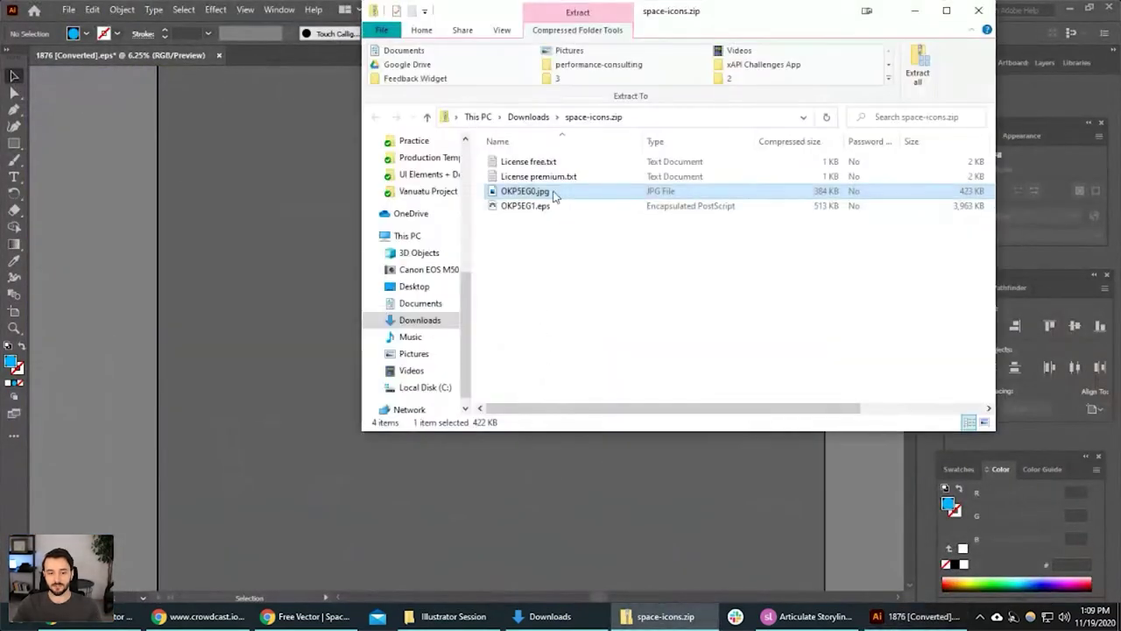
{"action": "left_click_drag", "start_coordinate": [551, 193], "coordinate": [294, 443]}
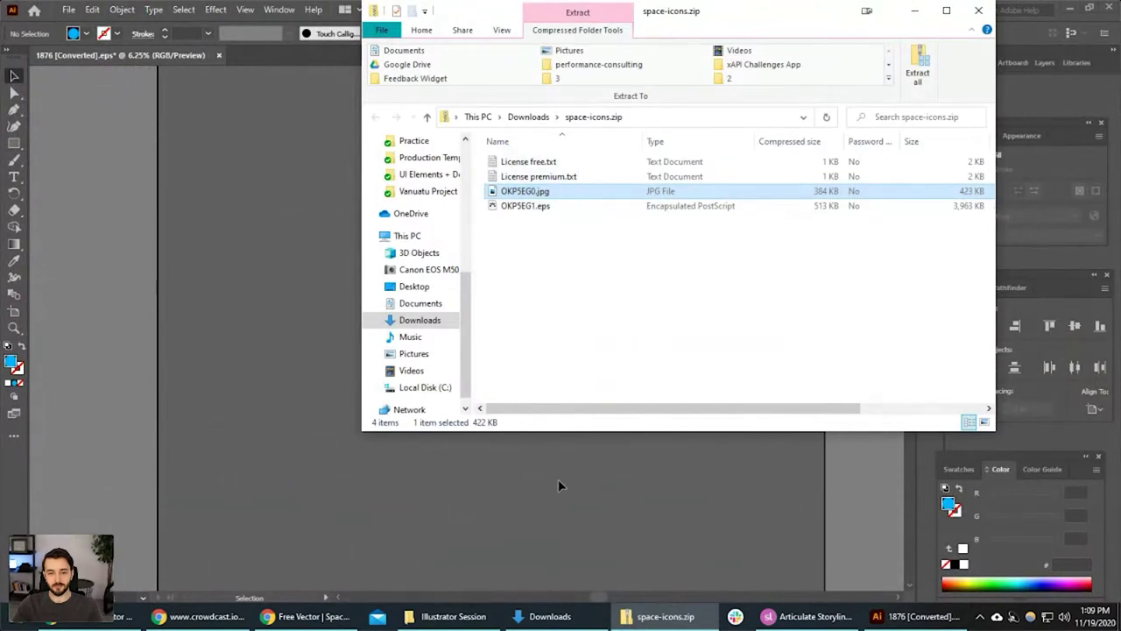
Extract all files of space-icons.zip into the Illustrator Session folder on the Desktop and close the zip window.
{"action": "left_click_drag", "start_coordinate": [692, 14], "coordinate": [792, 52]}
{"action": "left_click", "coordinate": [1016, 104]}
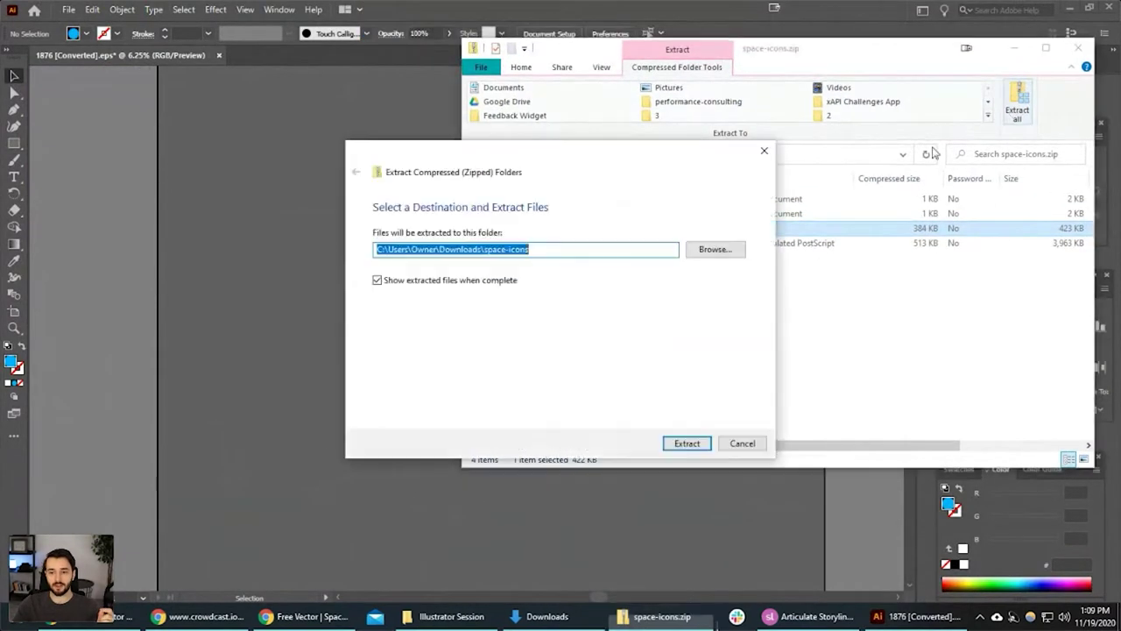
{"action": "left_click", "coordinate": [717, 250]}
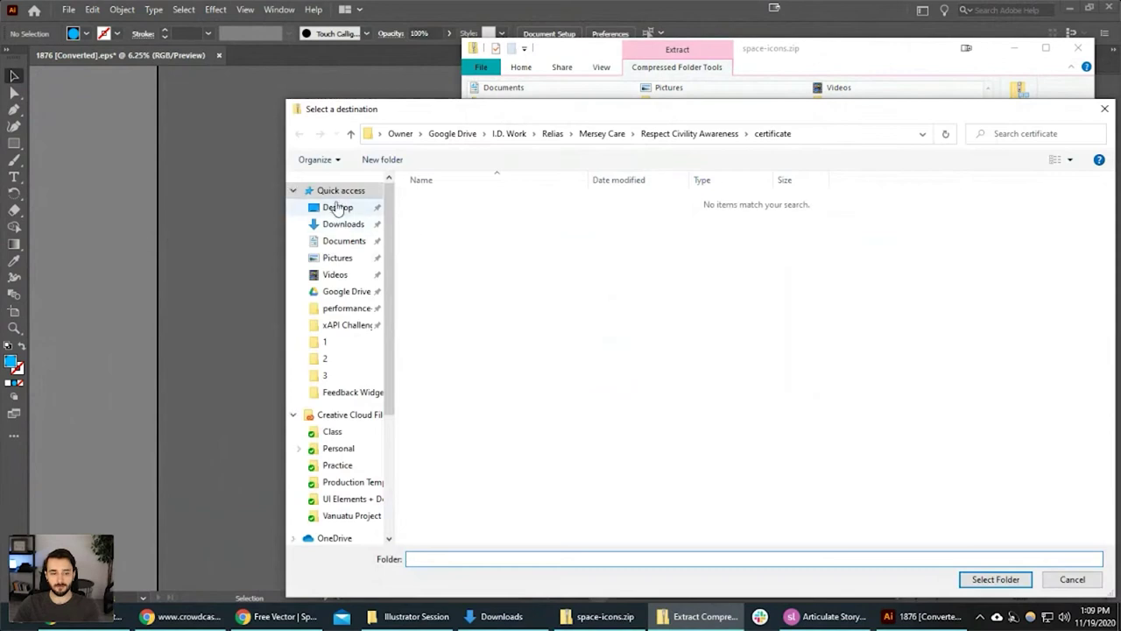
{"action": "left_click", "coordinate": [338, 207]}
{"action": "double_click", "coordinate": [462, 203]}
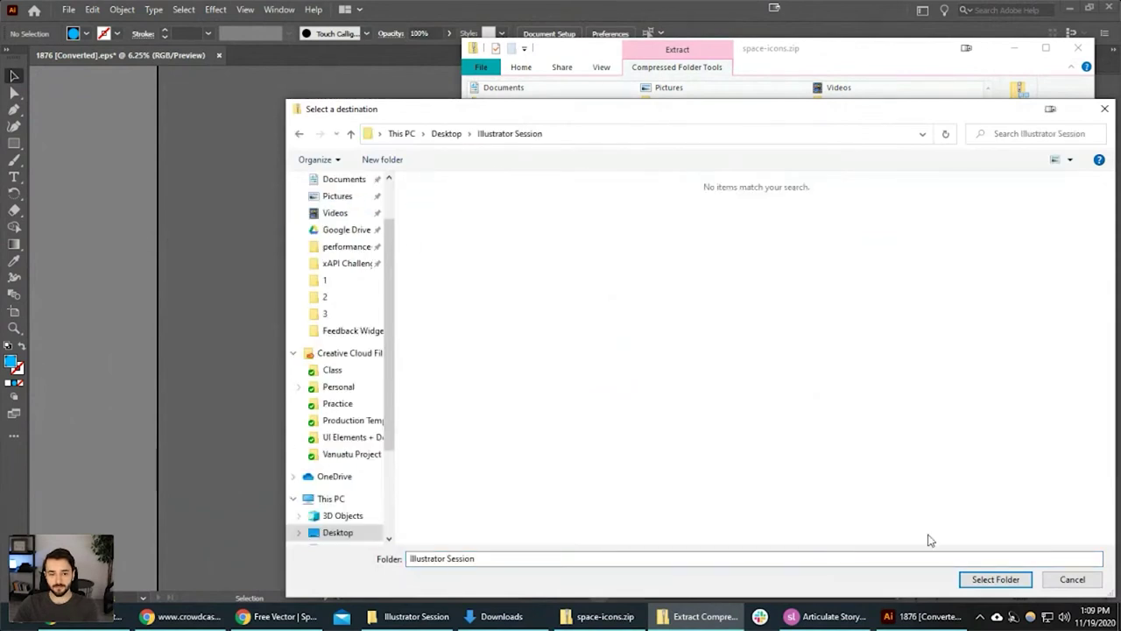
{"action": "left_click", "coordinate": [989, 579]}
{"action": "left_click", "coordinate": [688, 443]}
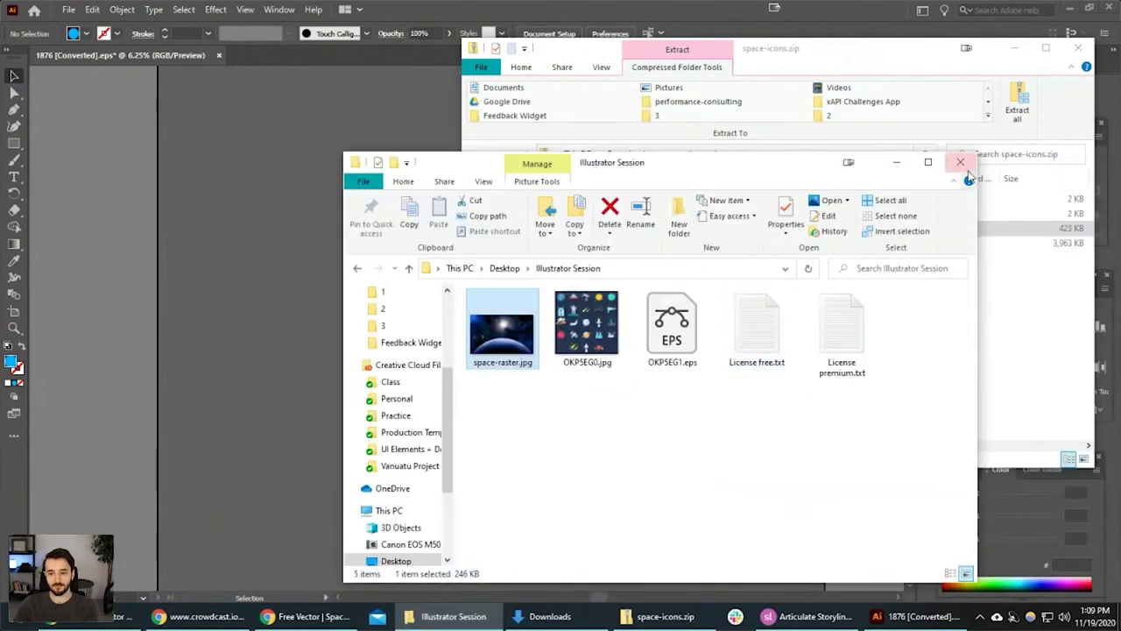
{"action": "left_click", "coordinate": [1077, 48]}
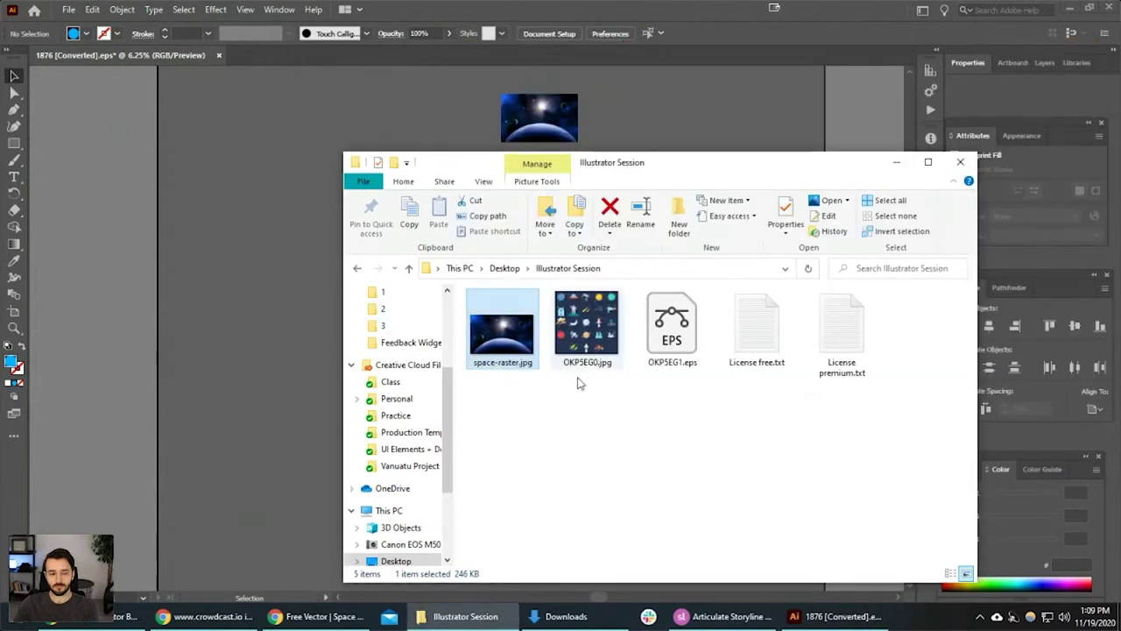
Place the space icons JPG from the Illustrator Session folder onto the empty area below the space artwork in Illustrator.
{"action": "left_click_drag", "start_coordinate": [751, 166], "coordinate": [940, 161]}
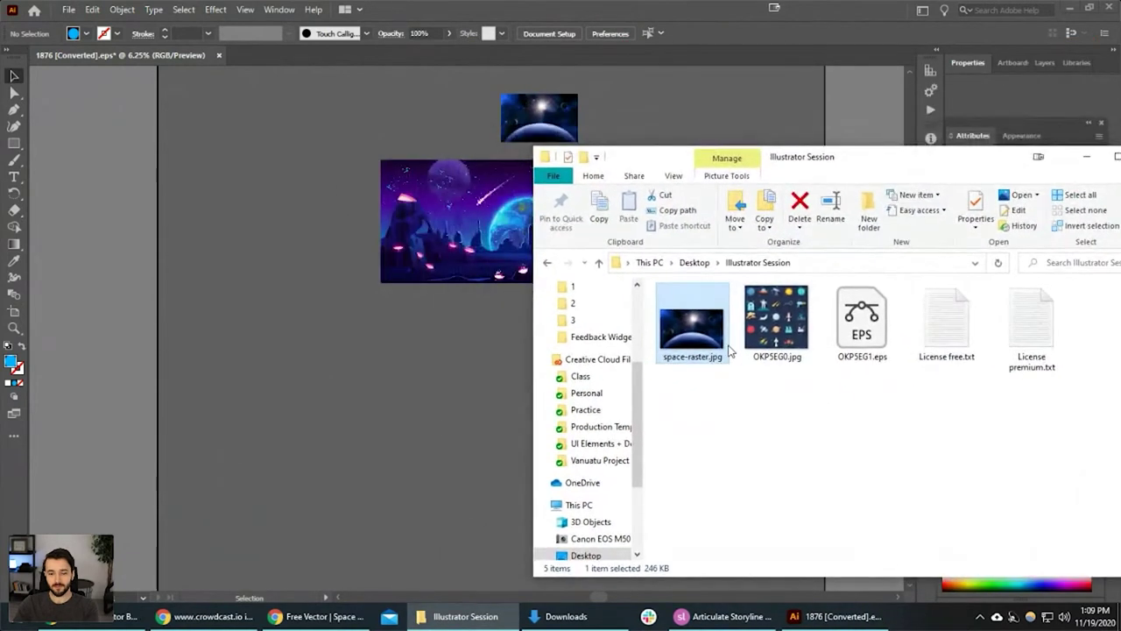
{"action": "left_click_drag", "start_coordinate": [778, 324], "coordinate": [298, 442]}
{"action": "left_click", "coordinate": [388, 364]}
{"action": "scroll", "coordinate": [295, 443], "scroll_direction": "up", "scroll_amount": 6}
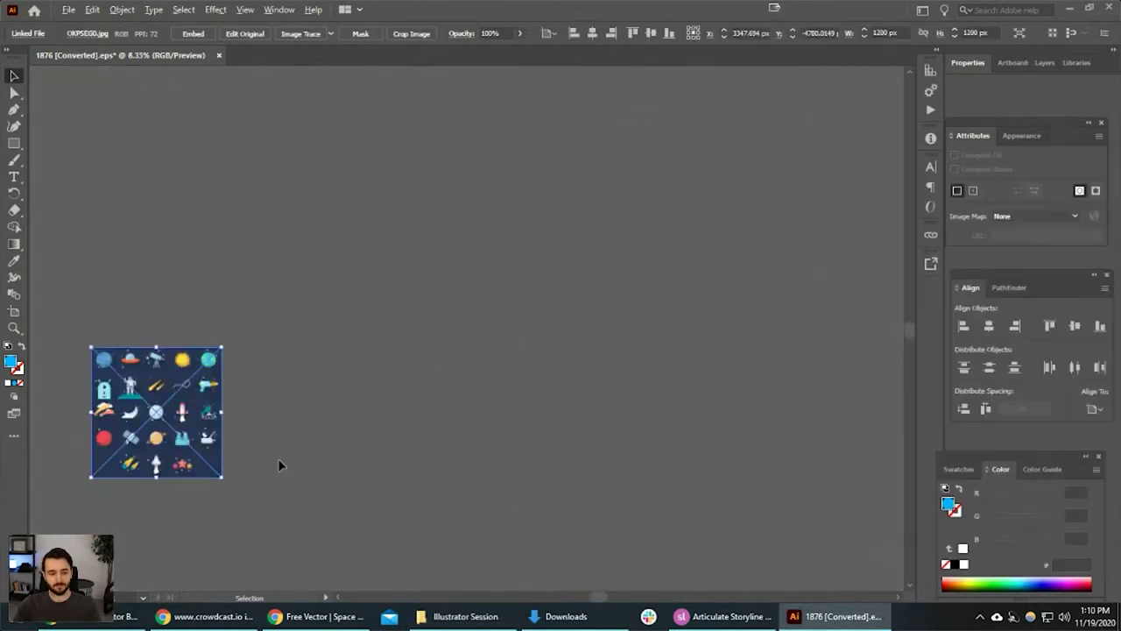
{"action": "key", "text": "space"}
{"action": "left_click_drag", "start_coordinate": [232, 353], "coordinate": [653, 358]}
{"action": "left_click", "coordinate": [779, 340]}
Enlarge the placed space icons image proportionally to about 7480 px square and examine the rover icon's edges up close.
{"action": "scroll", "coordinate": [591, 367], "scroll_direction": "up", "scroll_amount": 4}
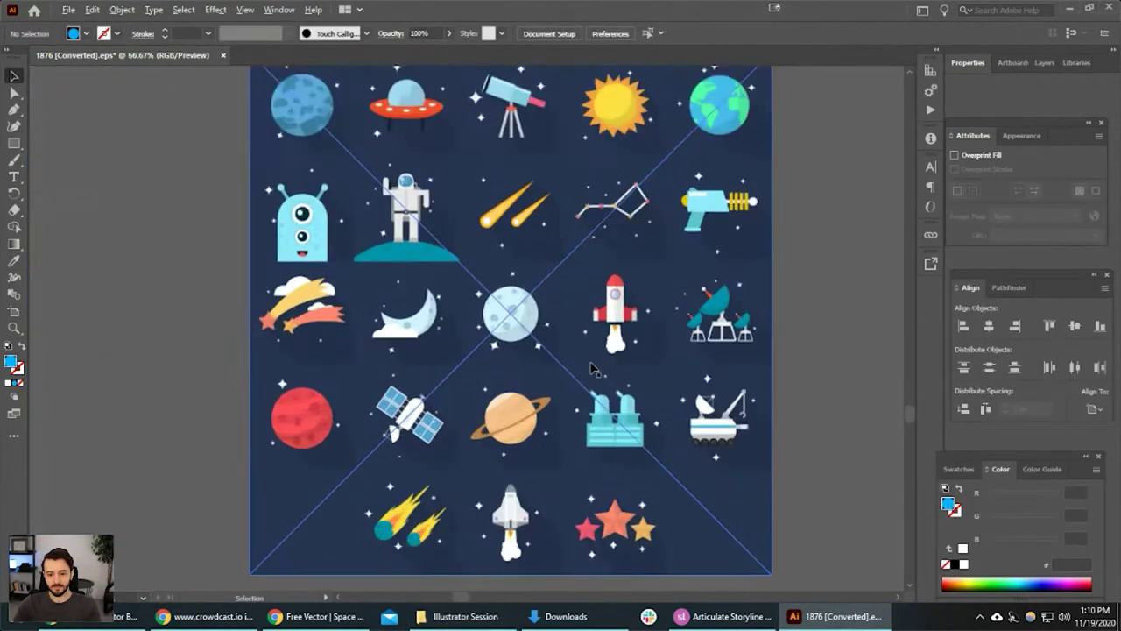
{"action": "scroll", "coordinate": [618, 341], "scroll_direction": "down", "scroll_amount": 3}
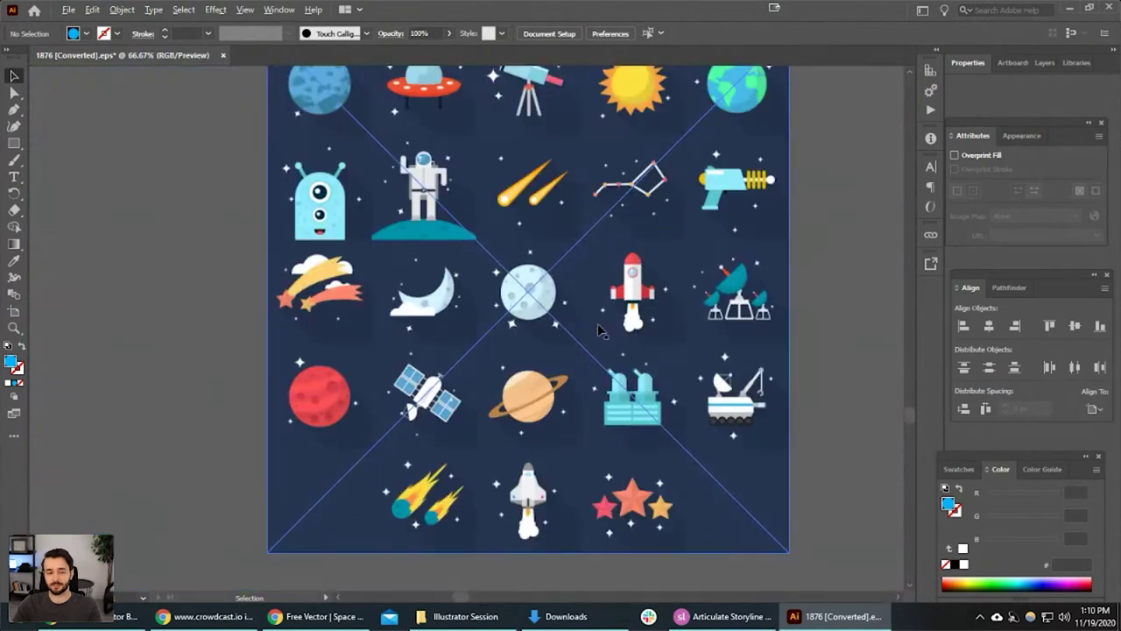
{"action": "scroll", "coordinate": [565, 323], "scroll_direction": "down", "scroll_amount": 1}
{"action": "left_click", "coordinate": [600, 356]}
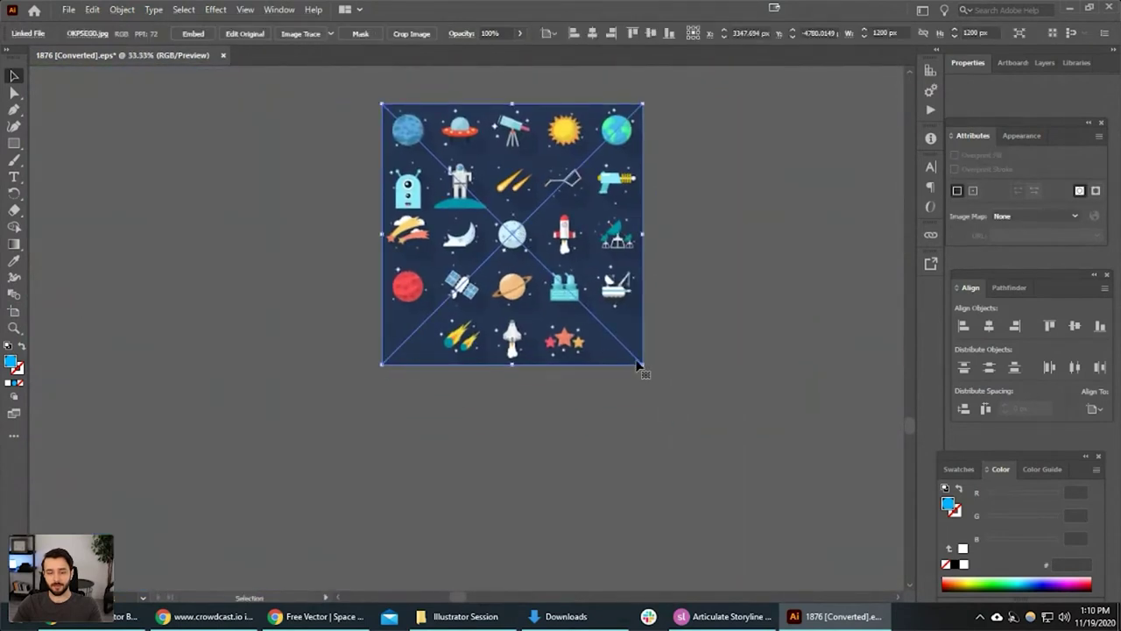
{"action": "left_click_drag", "start_coordinate": [647, 365], "coordinate": [898, 573]}
{"action": "scroll", "coordinate": [553, 335], "scroll_direction": "down", "scroll_amount": 3}
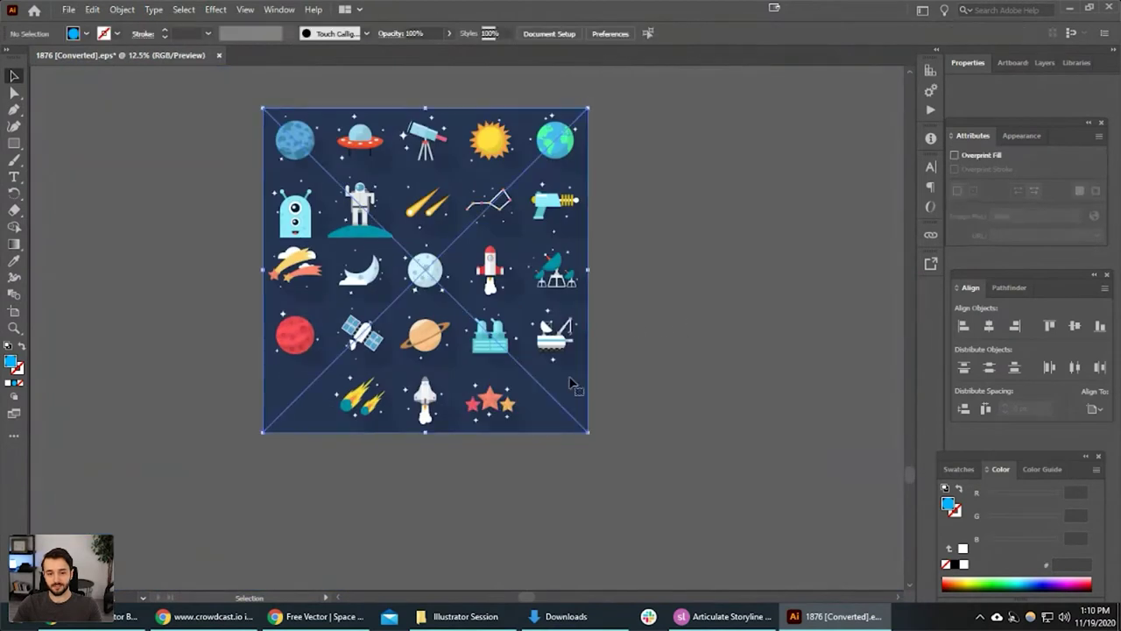
{"action": "left_click_drag", "start_coordinate": [587, 430], "coordinate": [633, 480]}
{"action": "left_click", "coordinate": [669, 361]}
{"action": "scroll", "coordinate": [611, 331], "scroll_direction": "up", "scroll_amount": 5}
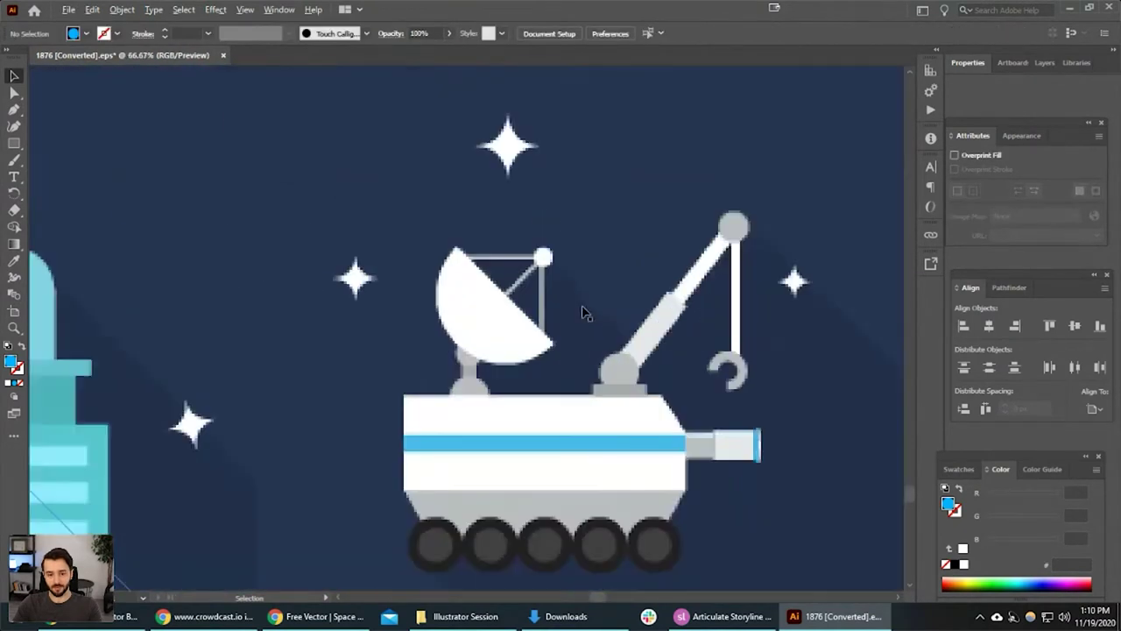
{"action": "scroll", "coordinate": [610, 332], "scroll_direction": "up", "scroll_amount": 2}
{"action": "scroll", "coordinate": [610, 332], "scroll_direction": "down", "scroll_amount": 1}
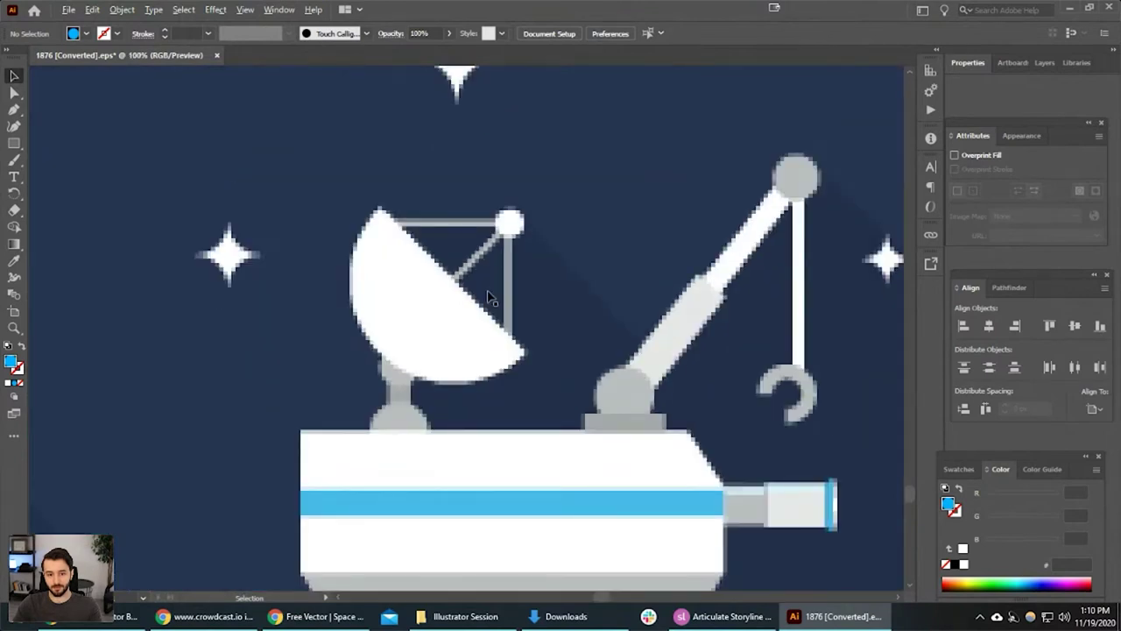
{"action": "scroll", "coordinate": [489, 298], "scroll_direction": "down", "scroll_amount": 2}
{"action": "scroll", "coordinate": [460, 347], "scroll_direction": "down", "scroll_amount": 1}
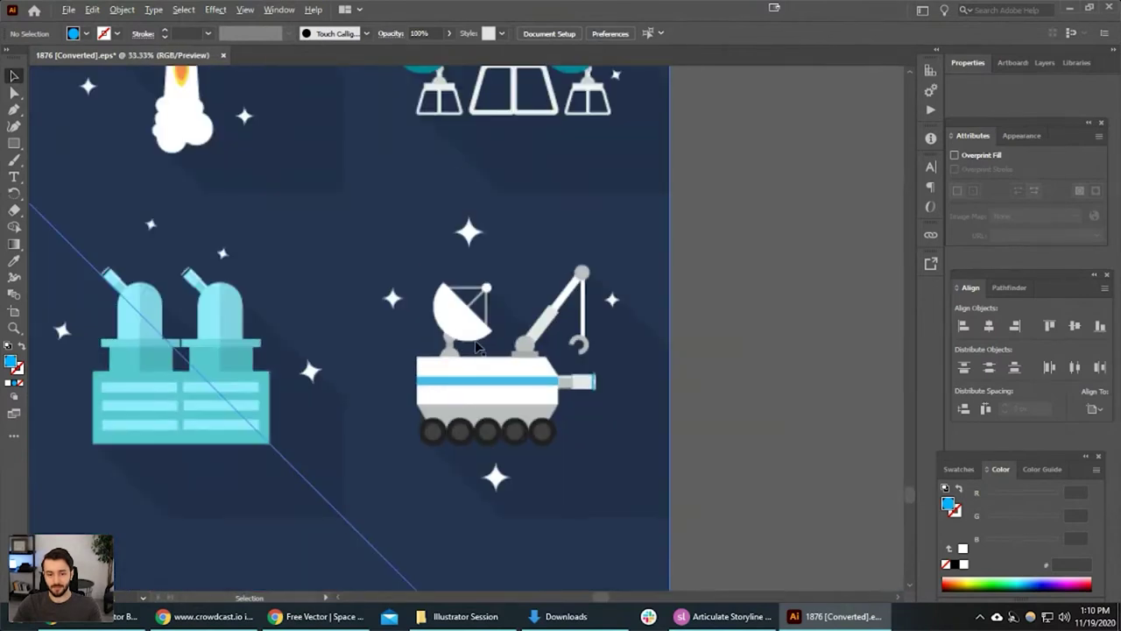
Move the enlarged space icons image around the artboard as one piece and enter isolation mode on it.
{"action": "left_click", "coordinate": [467, 336]}
{"action": "scroll", "coordinate": [470, 325], "scroll_direction": "down", "scroll_amount": 4}
{"action": "left_click_drag", "start_coordinate": [445, 186], "coordinate": [658, 237]}
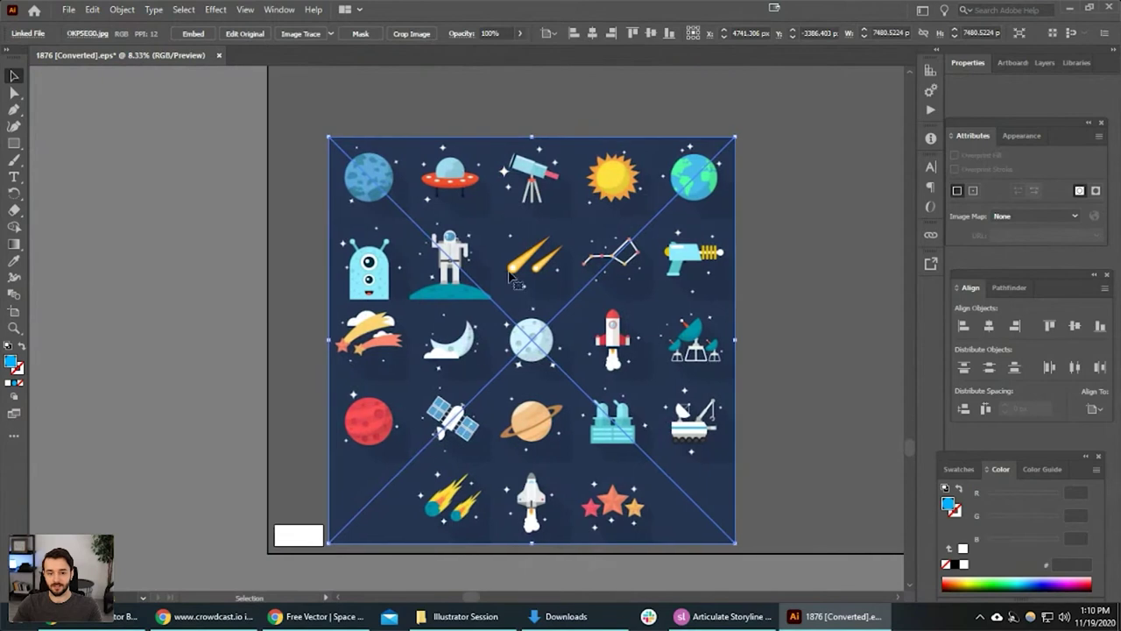
{"action": "left_click_drag", "start_coordinate": [512, 273], "coordinate": [601, 232]}
{"action": "left_click", "coordinate": [847, 261]}
{"action": "double_click", "coordinate": [630, 234]}
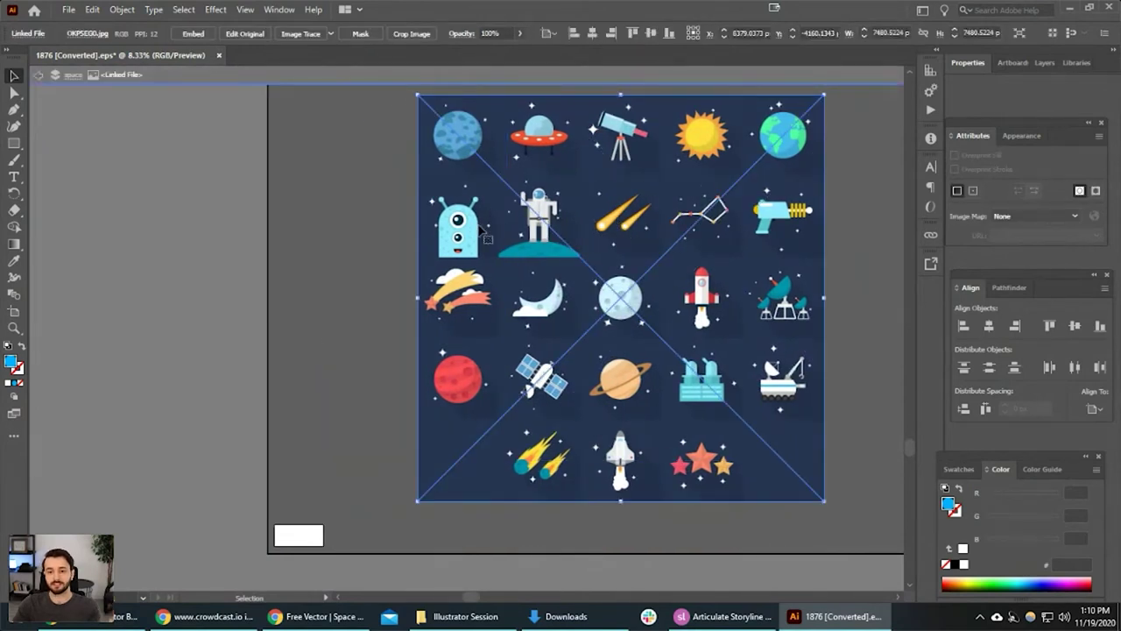
{"action": "left_click", "coordinate": [848, 216]}
{"action": "left_click_drag", "start_coordinate": [777, 273], "coordinate": [683, 266]}
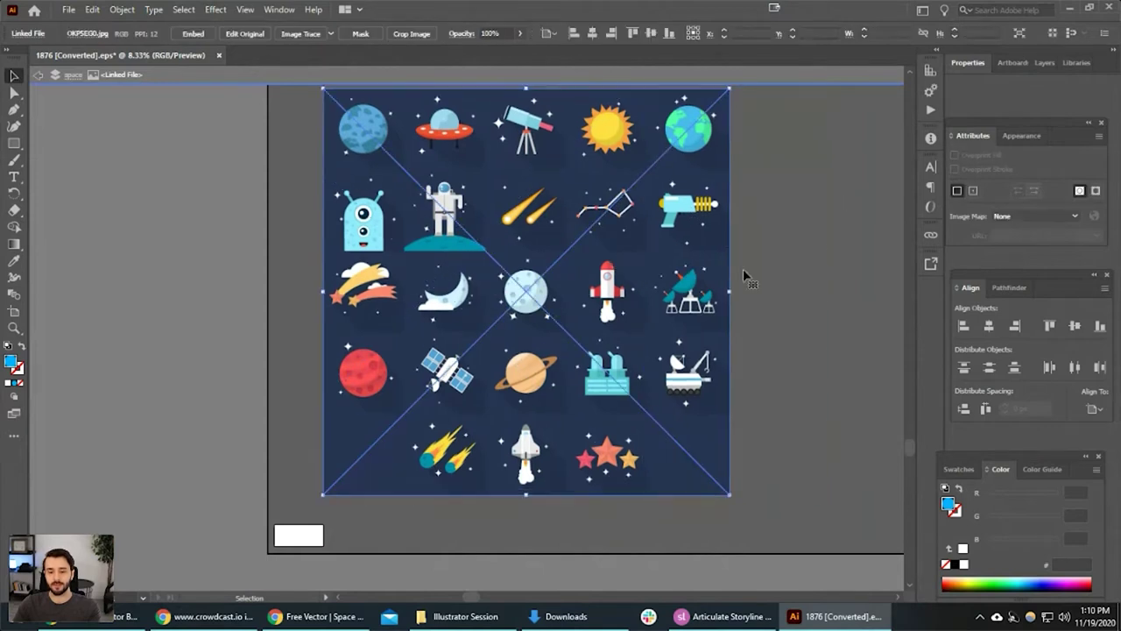
Delete the space icons image from the artboard.
{"action": "scroll", "coordinate": [719, 292], "scroll_direction": "up", "scroll_amount": 3}
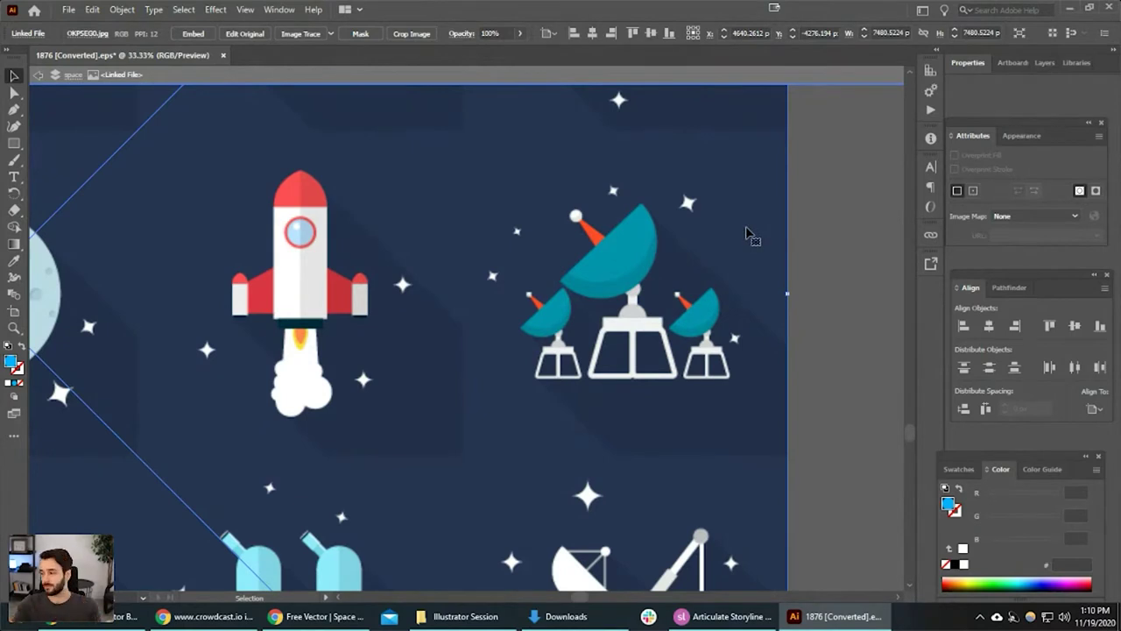
{"action": "scroll", "coordinate": [747, 233], "scroll_direction": "down", "scroll_amount": 6}
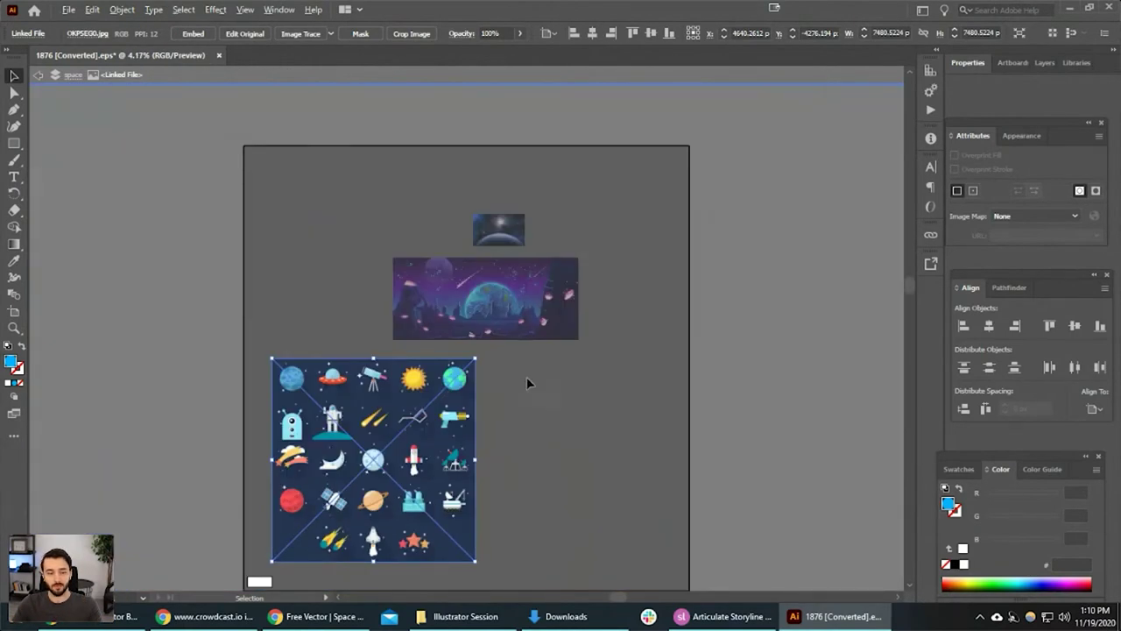
{"action": "scroll", "coordinate": [521, 380], "scroll_direction": "up", "scroll_amount": 2}
{"action": "left_click_drag", "start_coordinate": [516, 377], "coordinate": [651, 241]}
{"action": "key", "text": "Delete"}
Open the OKP5EG1.eps icon set from the Illustrator Session folder in Illustrator as its own document.
{"action": "key", "text": "alt+Tab"}
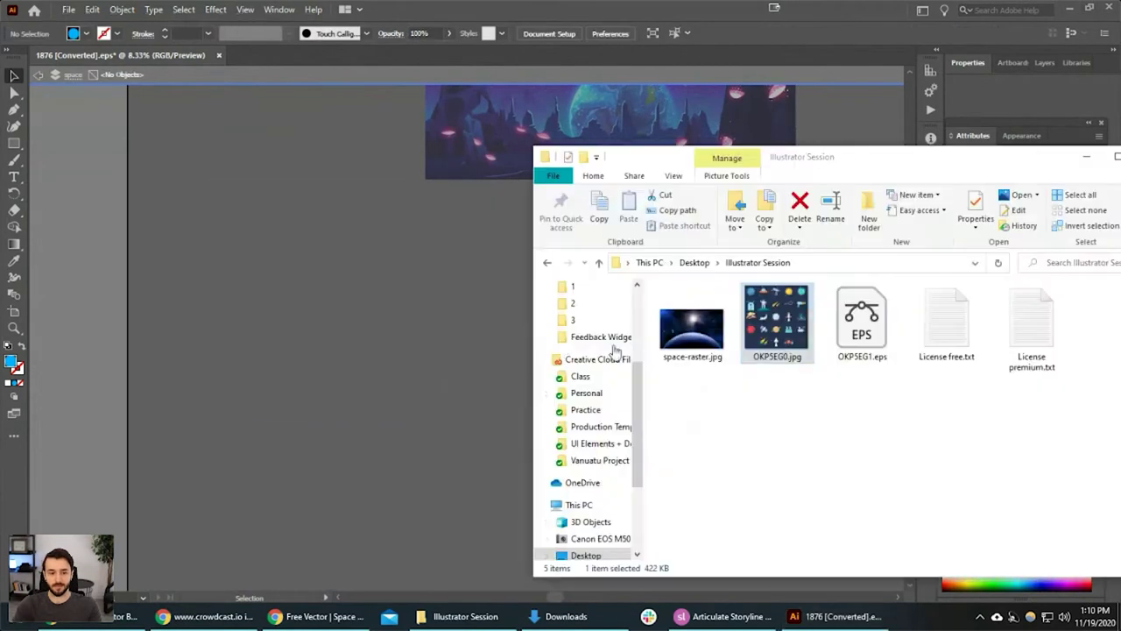
{"action": "left_click_drag", "start_coordinate": [883, 162], "coordinate": [790, 116]}
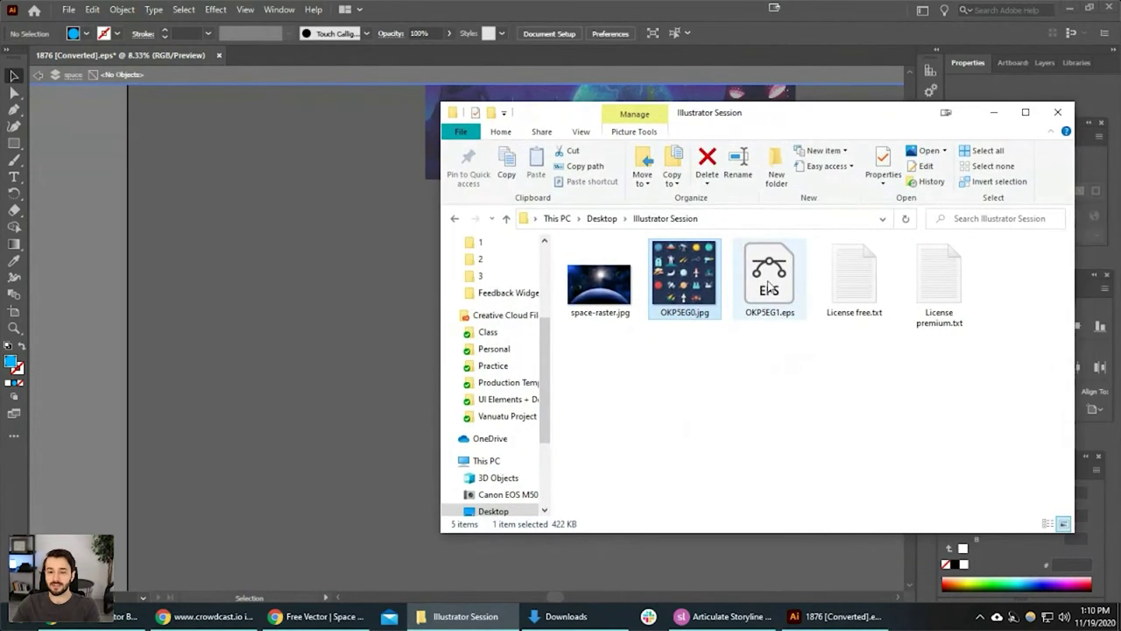
{"action": "left_click", "coordinate": [768, 289]}
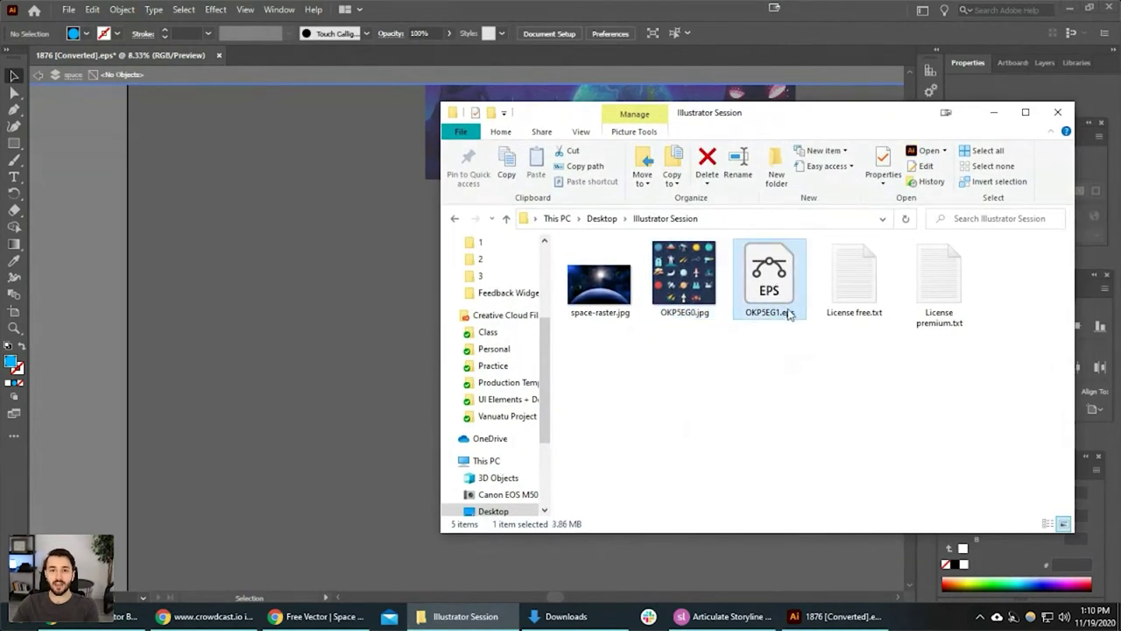
{"action": "left_click", "coordinate": [782, 353]}
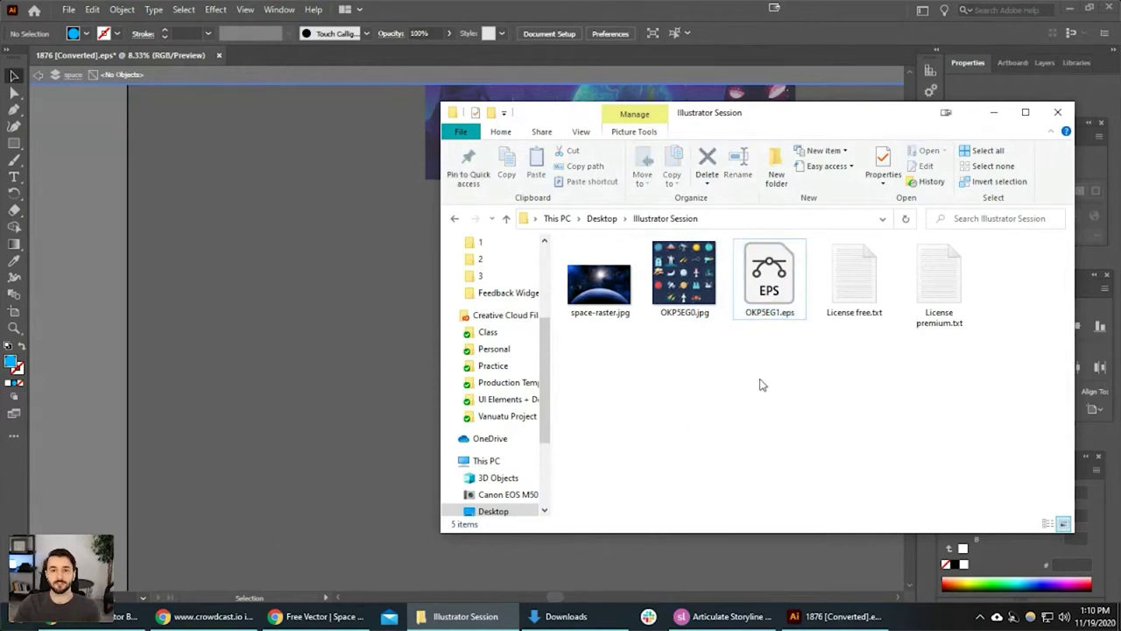
{"action": "double_click", "coordinate": [782, 289]}
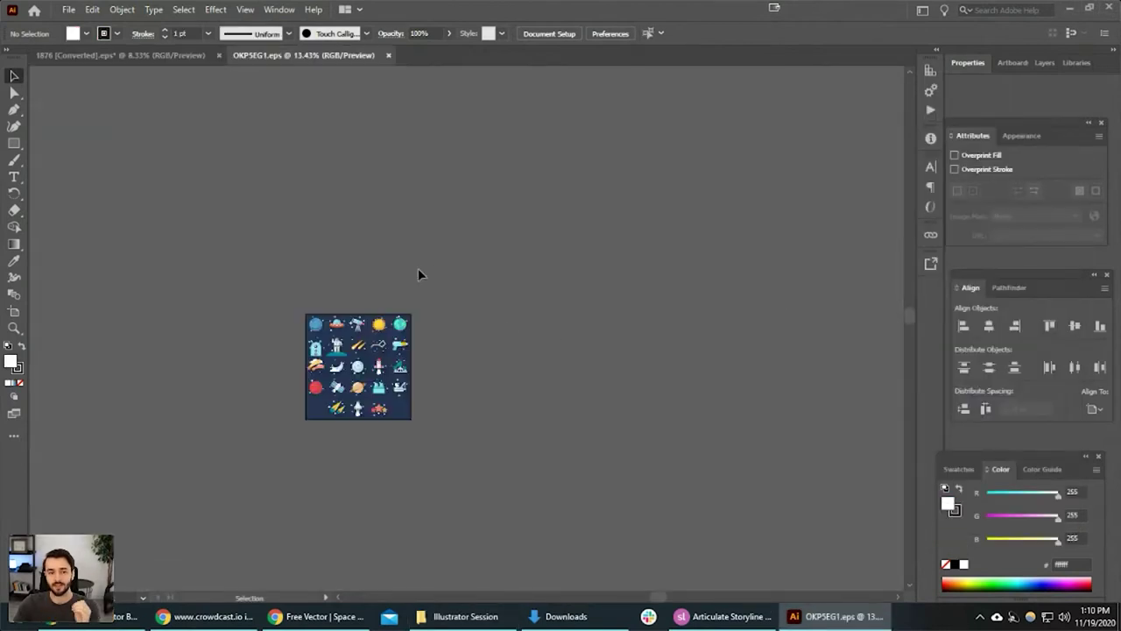
{"action": "left_click", "coordinate": [455, 618]}
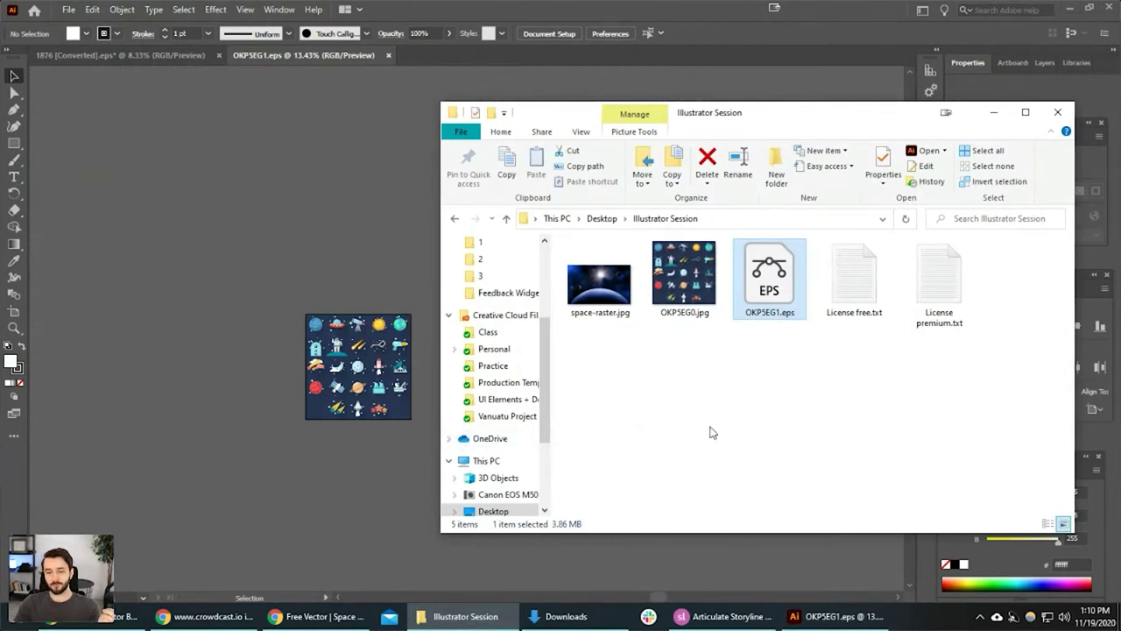
{"action": "left_click", "coordinate": [353, 481]}
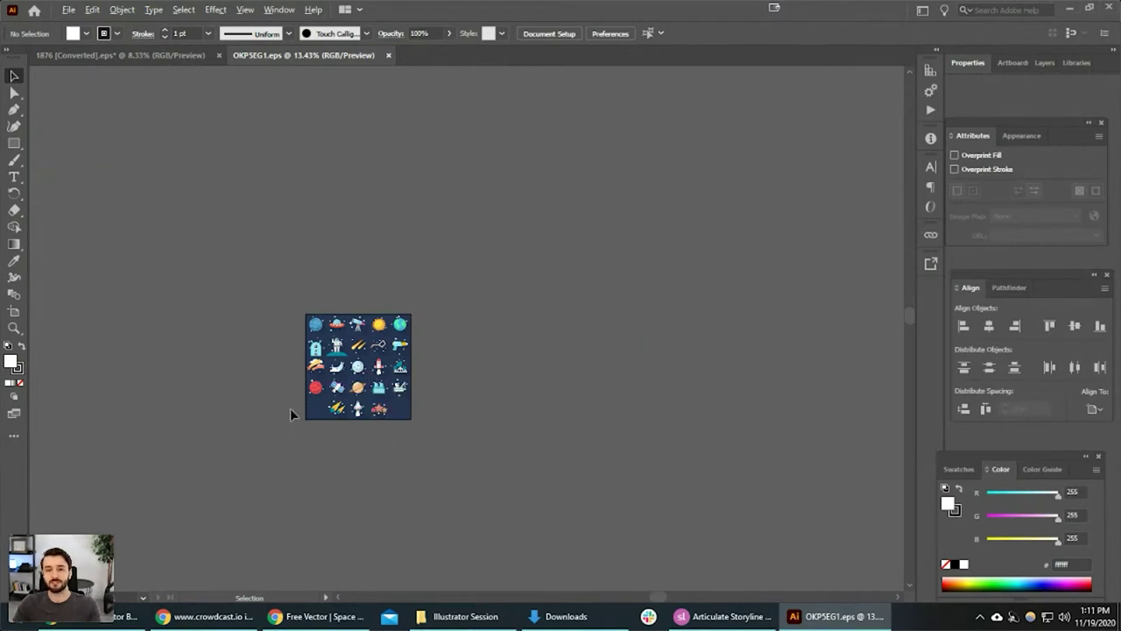
Examine the icons in the opened EPS file at several magnifications, from the whole set to individual rows.
{"action": "scroll", "coordinate": [290, 408], "scroll_direction": "up", "scroll_amount": 5}
{"action": "scroll", "coordinate": [639, 339], "scroll_direction": "down", "scroll_amount": 5}
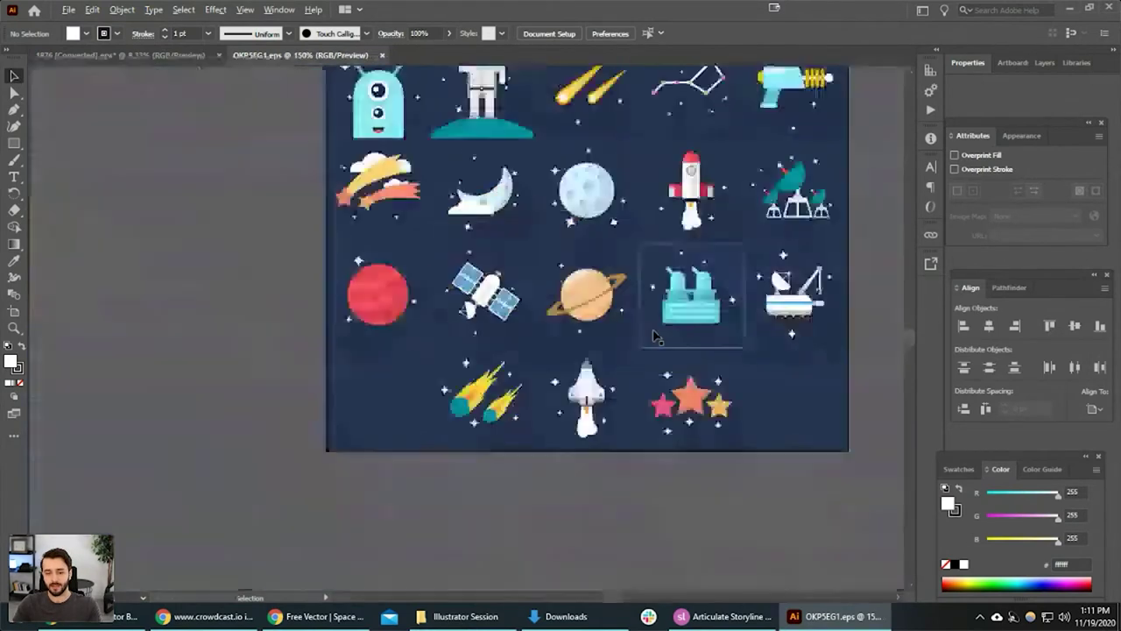
{"action": "scroll", "coordinate": [648, 342], "scroll_direction": "up", "scroll_amount": 2}
{"action": "scroll", "coordinate": [652, 344], "scroll_direction": "down", "scroll_amount": 1}
{"action": "scroll", "coordinate": [653, 343], "scroll_direction": "up", "scroll_amount": 1}
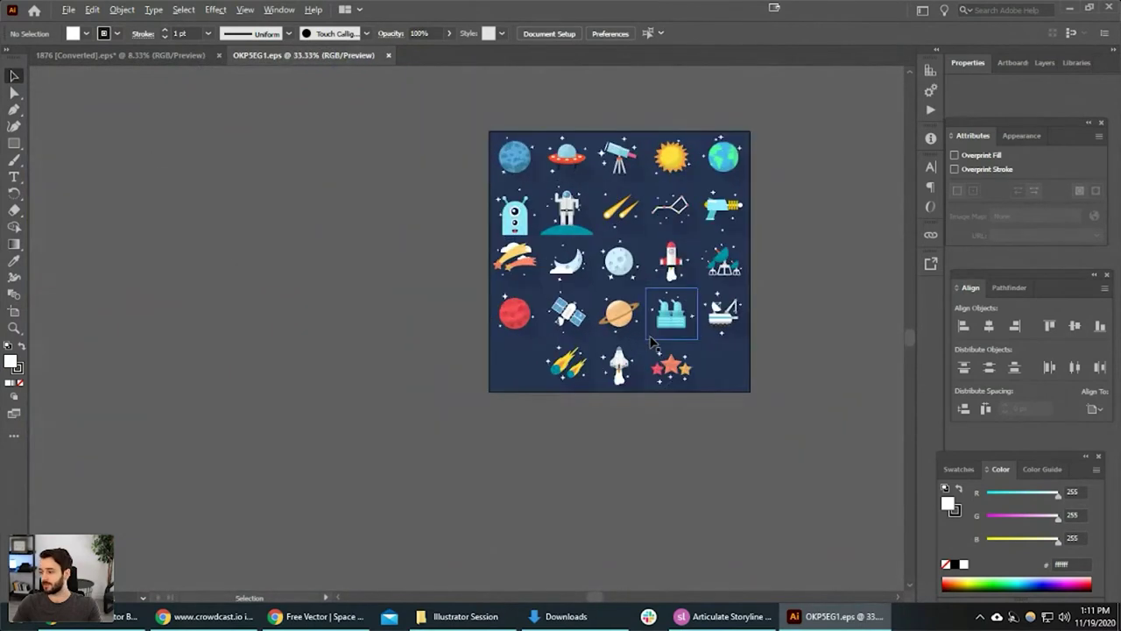
{"action": "left_click_drag", "start_coordinate": [801, 325], "coordinate": [743, 424]}
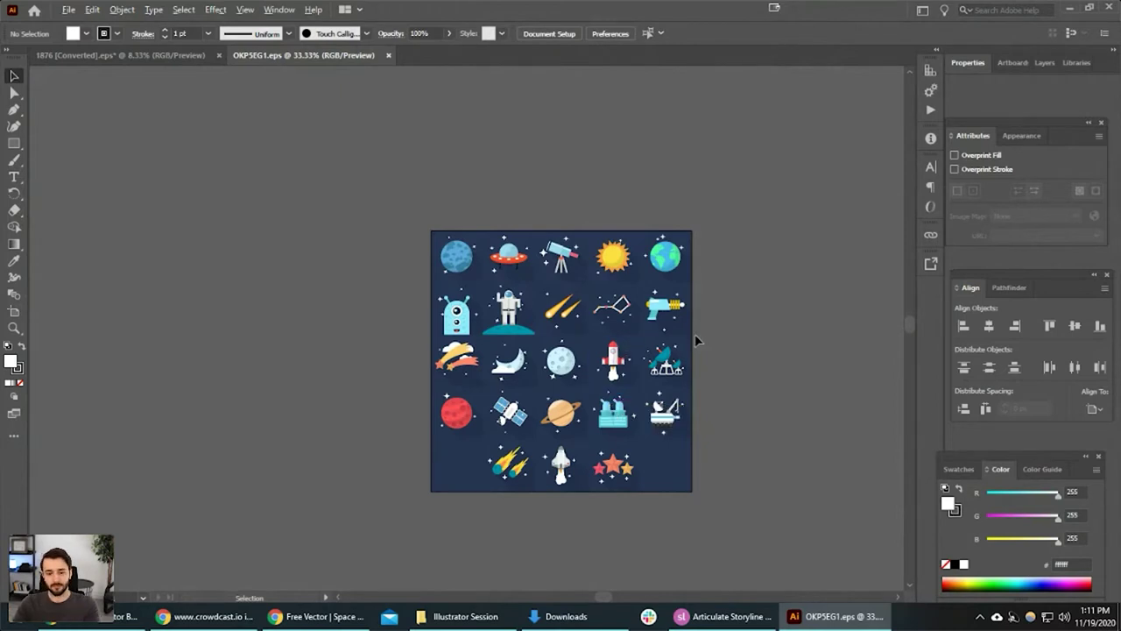
{"action": "scroll", "coordinate": [695, 338], "scroll_direction": "up", "scroll_amount": 3}
{"action": "scroll", "coordinate": [695, 340], "scroll_direction": "down", "scroll_amount": 6}
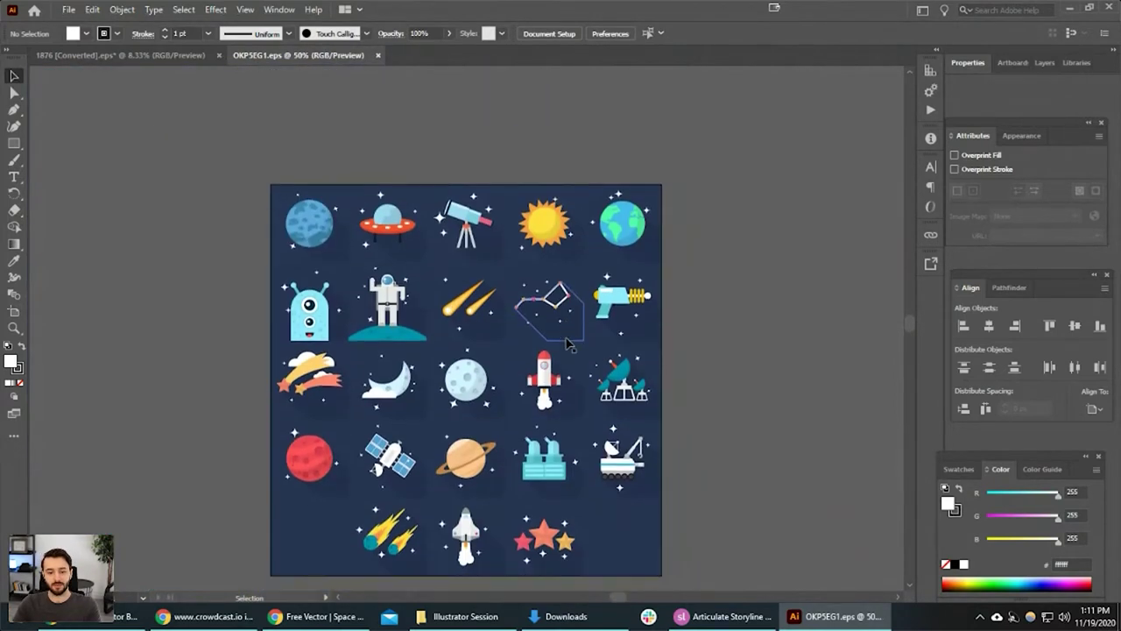
{"action": "scroll", "coordinate": [567, 344], "scroll_direction": "up", "scroll_amount": 1}
{"action": "scroll", "coordinate": [567, 343], "scroll_direction": "up", "scroll_amount": 3}
{"action": "scroll", "coordinate": [567, 343], "scroll_direction": "down", "scroll_amount": 3}
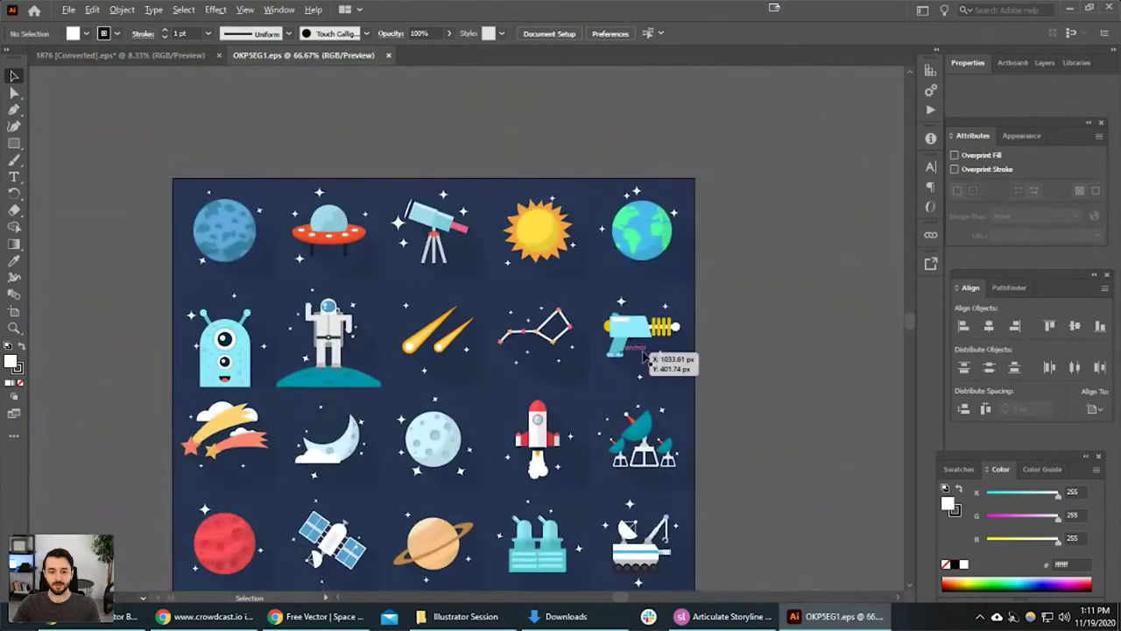
{"action": "left_click_drag", "start_coordinate": [579, 386], "coordinate": [664, 325]}
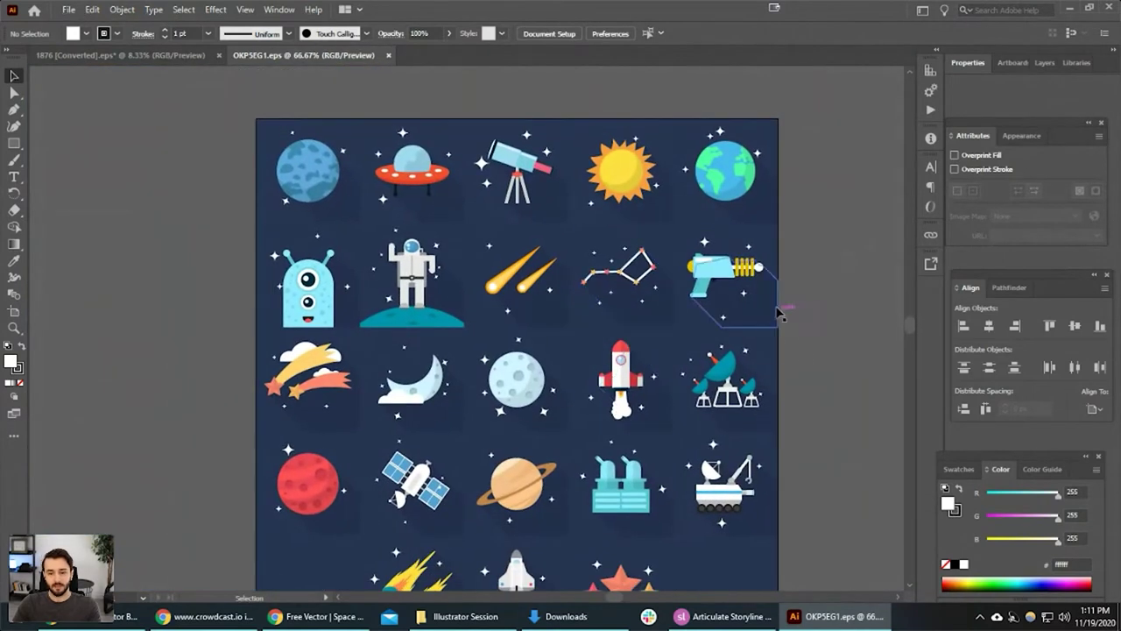
{"action": "scroll", "coordinate": [754, 299], "scroll_direction": "down", "scroll_amount": 1}
{"action": "scroll", "coordinate": [581, 321], "scroll_direction": "up", "scroll_amount": 3}
{"action": "scroll", "coordinate": [613, 184], "scroll_direction": "down", "scroll_amount": 4}
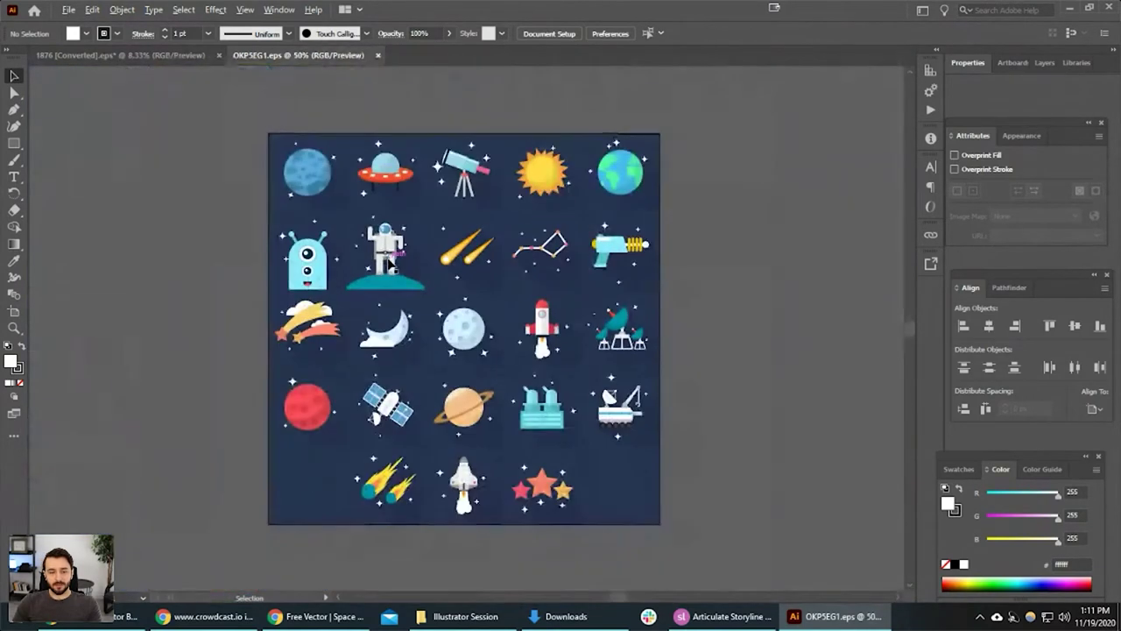
Select the Earth, ray gun, constellation and astronaut icons one at a time, and clear the selection.
{"action": "left_click", "coordinate": [613, 181]}
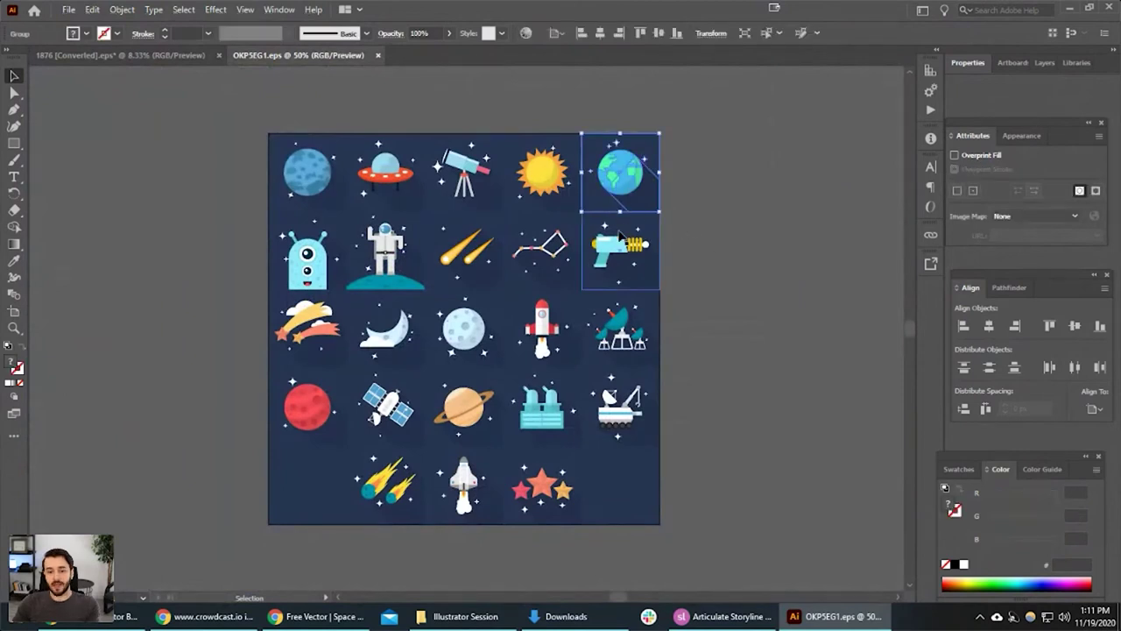
{"action": "left_click", "coordinate": [618, 235]}
{"action": "left_click", "coordinate": [540, 247]}
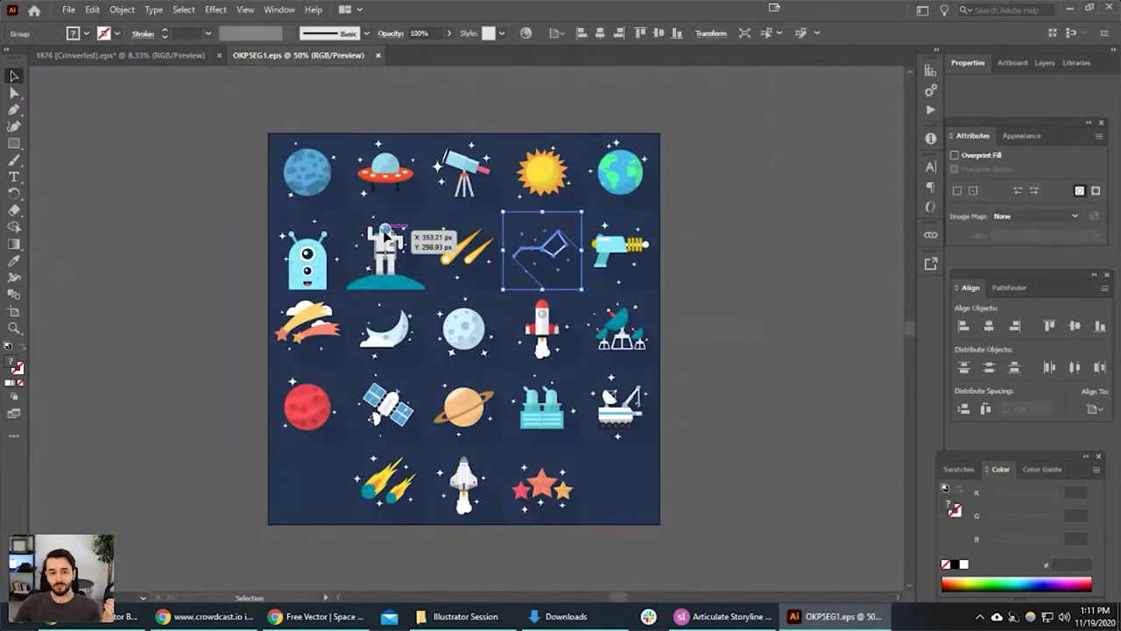
{"action": "left_click", "coordinate": [337, 226]}
{"action": "left_click", "coordinate": [385, 247]}
{"action": "left_click", "coordinate": [700, 265]}
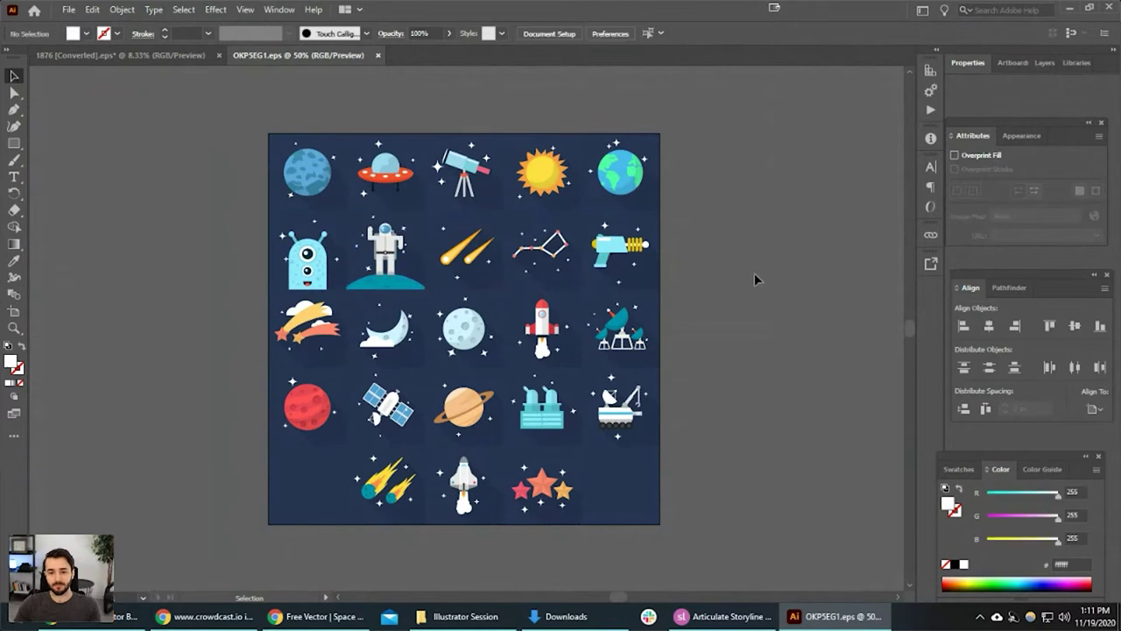
Enlarge all of the icon artwork together far beyond its original size and deselect it.
{"action": "scroll", "coordinate": [693, 306], "scroll_direction": "down", "scroll_amount": 2}
{"action": "key", "text": "ctrl+a"}
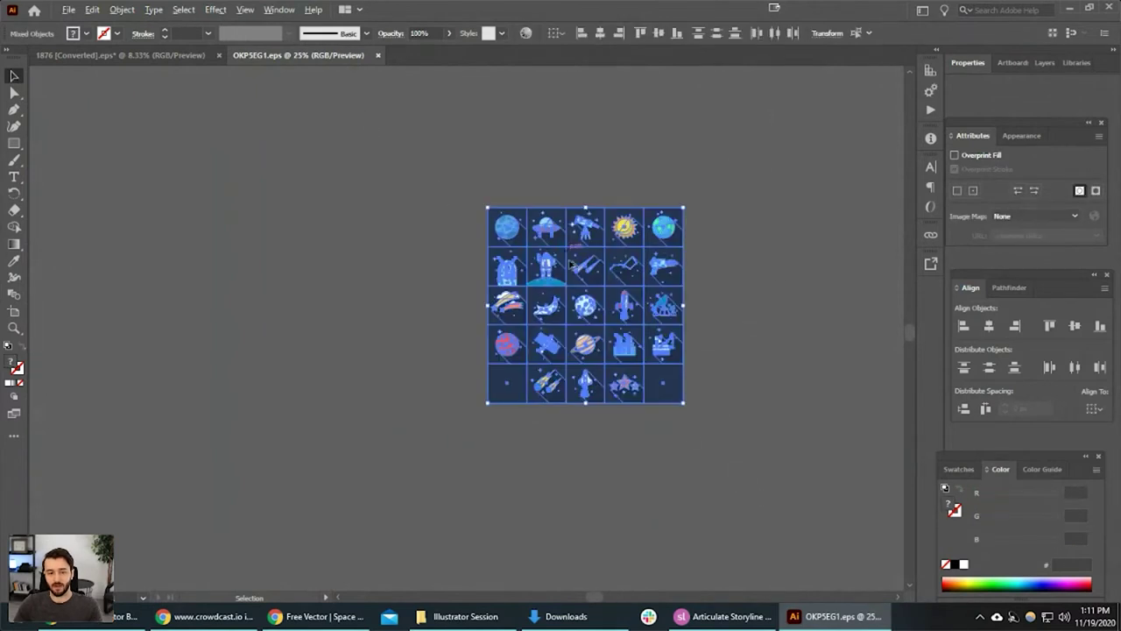
{"action": "scroll", "coordinate": [418, 277], "scroll_direction": "down", "scroll_amount": 3}
{"action": "left_click_drag", "start_coordinate": [509, 320], "coordinate": [757, 530]}
{"action": "left_click", "coordinate": [638, 446]}
Examine the edges of the enlarged stars and rover icons up close for sharpness.
{"action": "scroll", "coordinate": [621, 368], "scroll_direction": "up", "scroll_amount": 5}
{"action": "scroll", "coordinate": [623, 323], "scroll_direction": "up", "scroll_amount": 1}
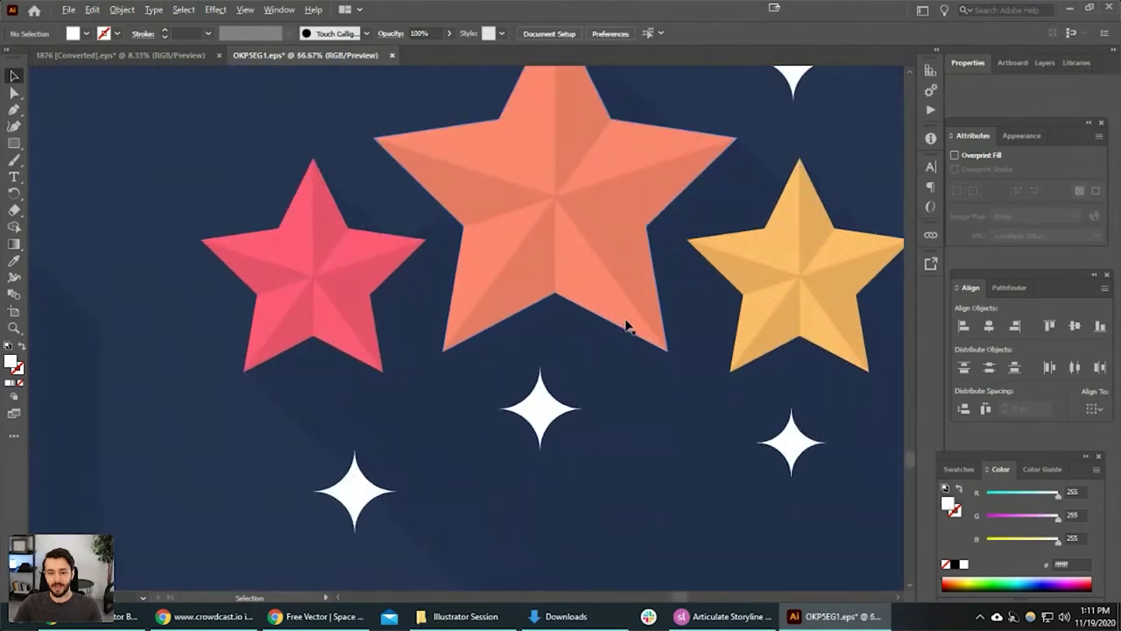
{"action": "scroll", "coordinate": [625, 325], "scroll_direction": "down", "scroll_amount": 3}
{"action": "left_click_drag", "start_coordinate": [824, 72], "coordinate": [638, 258]}
{"action": "scroll", "coordinate": [601, 300], "scroll_direction": "up", "scroll_amount": 5}
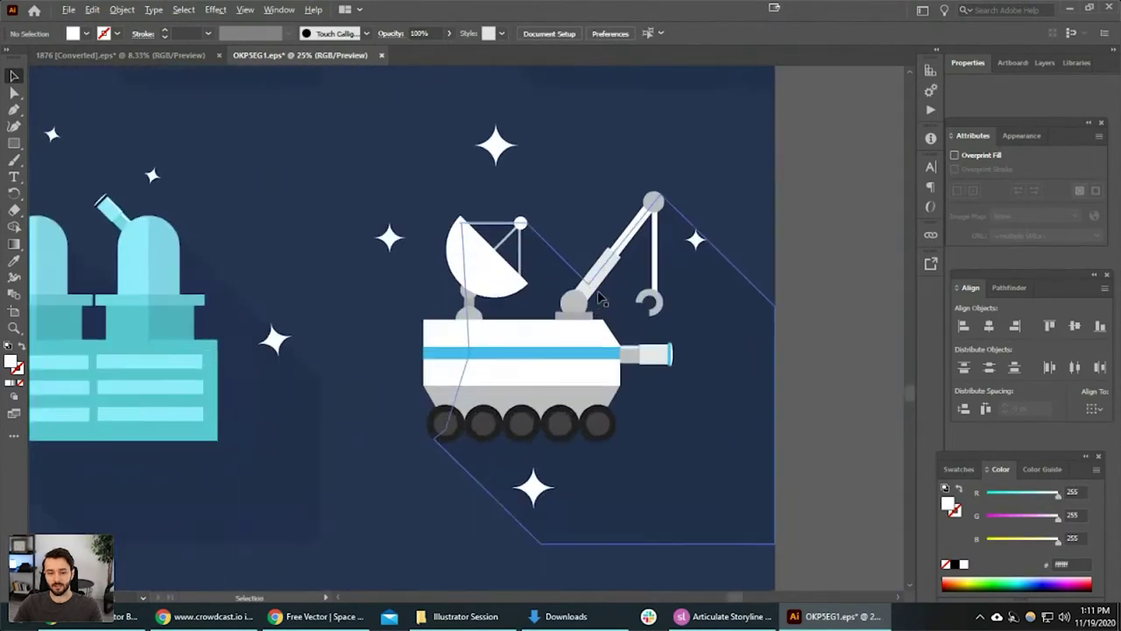
{"action": "scroll", "coordinate": [599, 299], "scroll_direction": "down", "scroll_amount": 1}
{"action": "scroll", "coordinate": [600, 300], "scroll_direction": "down", "scroll_amount": 2}
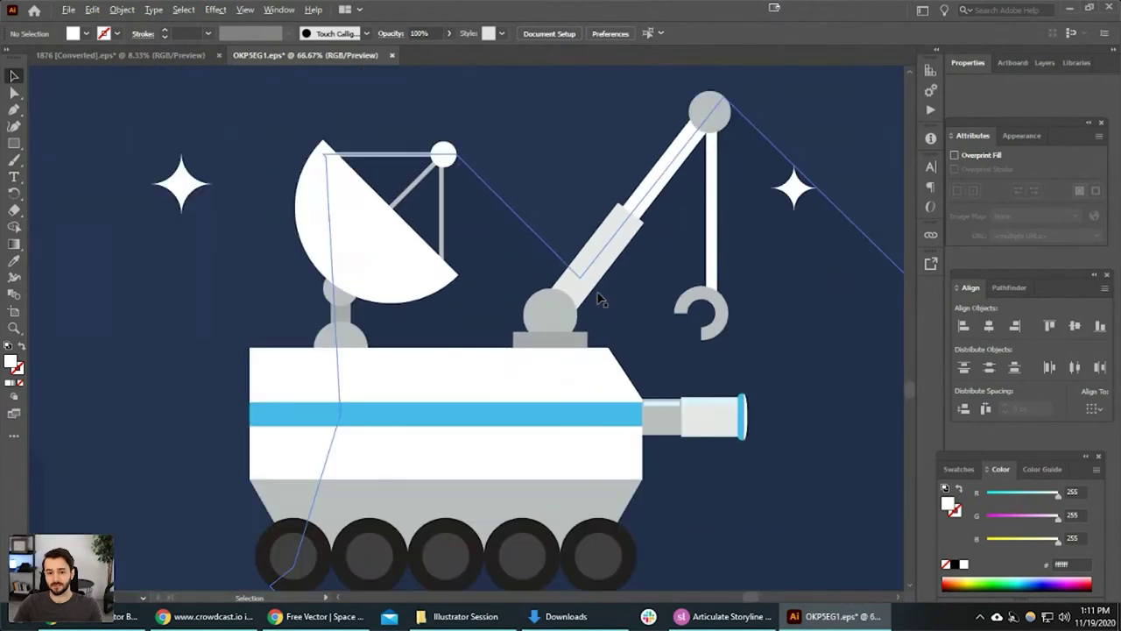
{"action": "scroll", "coordinate": [601, 300], "scroll_direction": "up", "scroll_amount": 1}
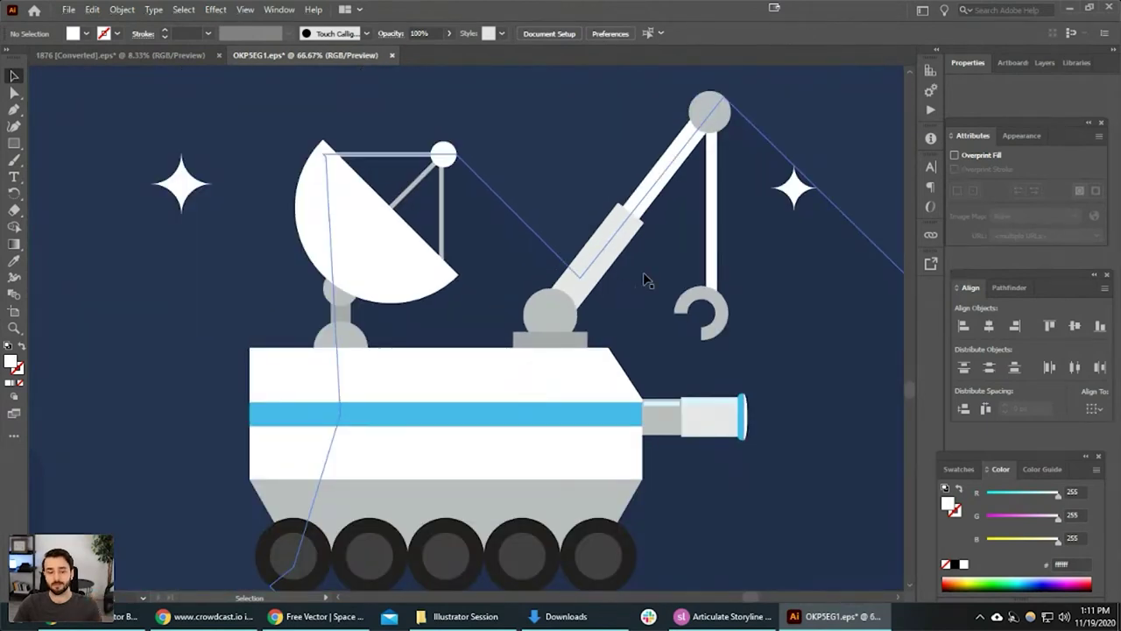
{"action": "scroll", "coordinate": [643, 280], "scroll_direction": "down", "scroll_amount": 3}
{"action": "scroll", "coordinate": [513, 332], "scroll_direction": "up", "scroll_amount": 2}
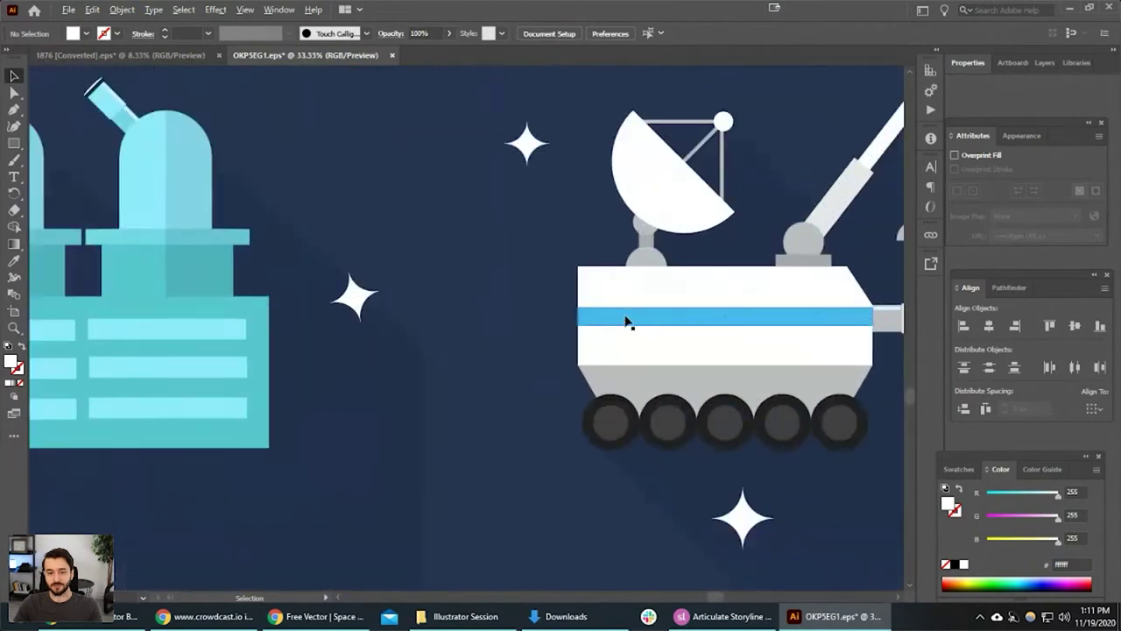
{"action": "scroll", "coordinate": [627, 323], "scroll_direction": "down", "scroll_amount": 3}
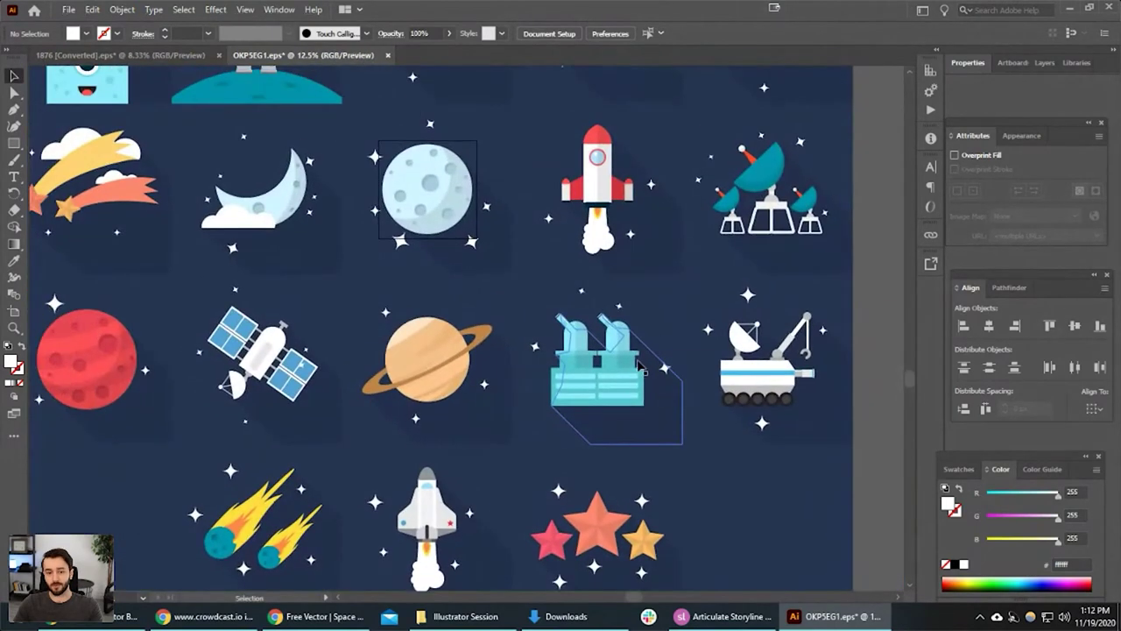
Undo the enlargement of the icon set and examine the rocket, satellite dish and rover icons at their original size.
{"action": "scroll", "coordinate": [640, 365], "scroll_direction": "down", "scroll_amount": 1}
{"action": "scroll", "coordinate": [617, 298], "scroll_direction": "down", "scroll_amount": 1}
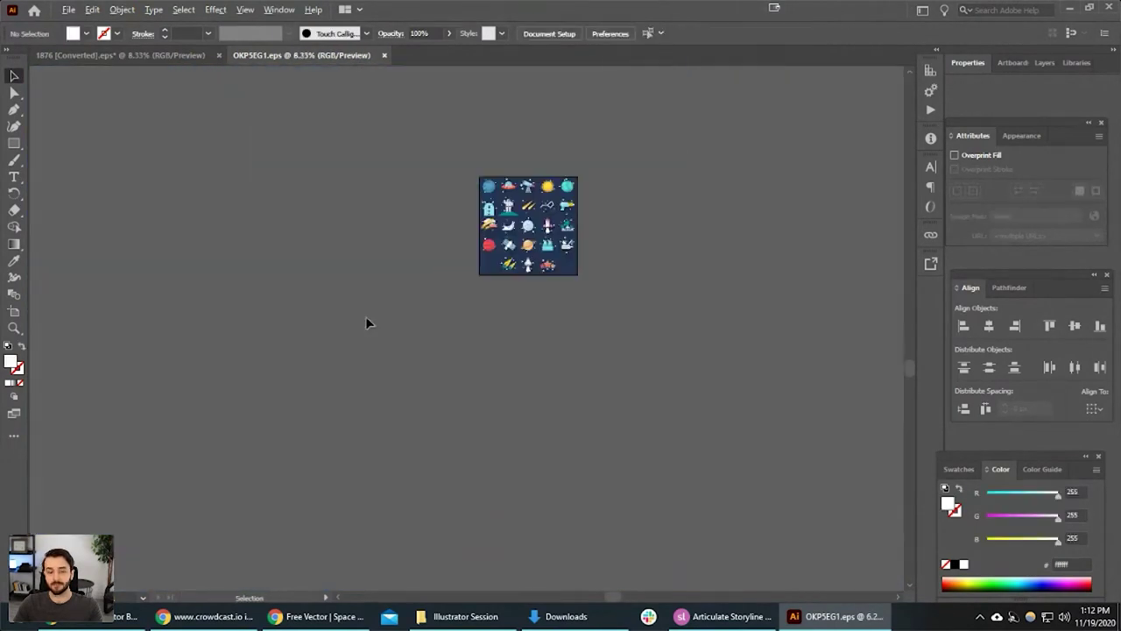
{"action": "scroll", "coordinate": [432, 304], "scroll_direction": "up", "scroll_amount": 2}
{"action": "left_click_drag", "start_coordinate": [640, 255], "coordinate": [549, 425]}
{"action": "scroll", "coordinate": [552, 355], "scroll_direction": "up", "scroll_amount": 2}
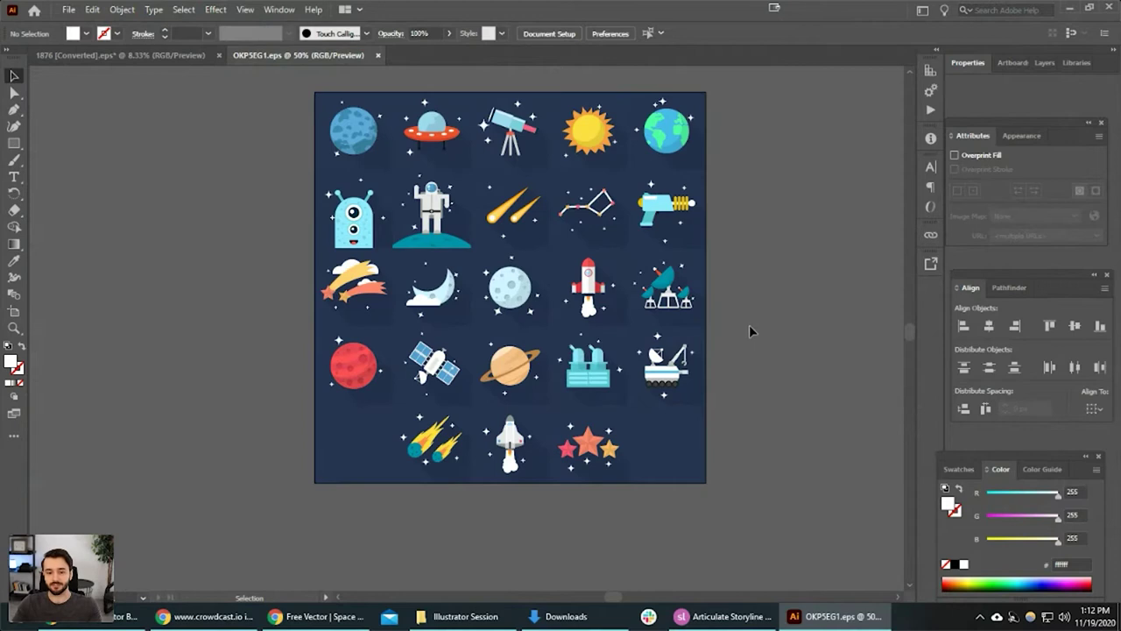
{"action": "scroll", "coordinate": [748, 324], "scroll_direction": "up", "scroll_amount": 3}
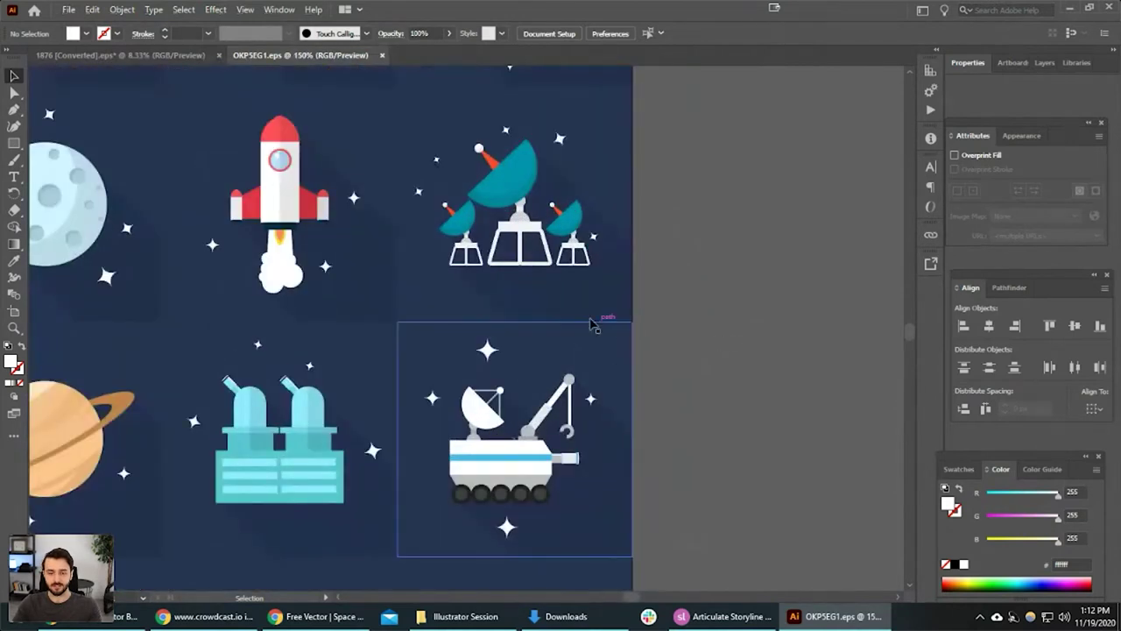
{"action": "left_click_drag", "start_coordinate": [563, 316], "coordinate": [643, 396]}
{"action": "left_click_drag", "start_coordinate": [482, 377], "coordinate": [648, 366]}
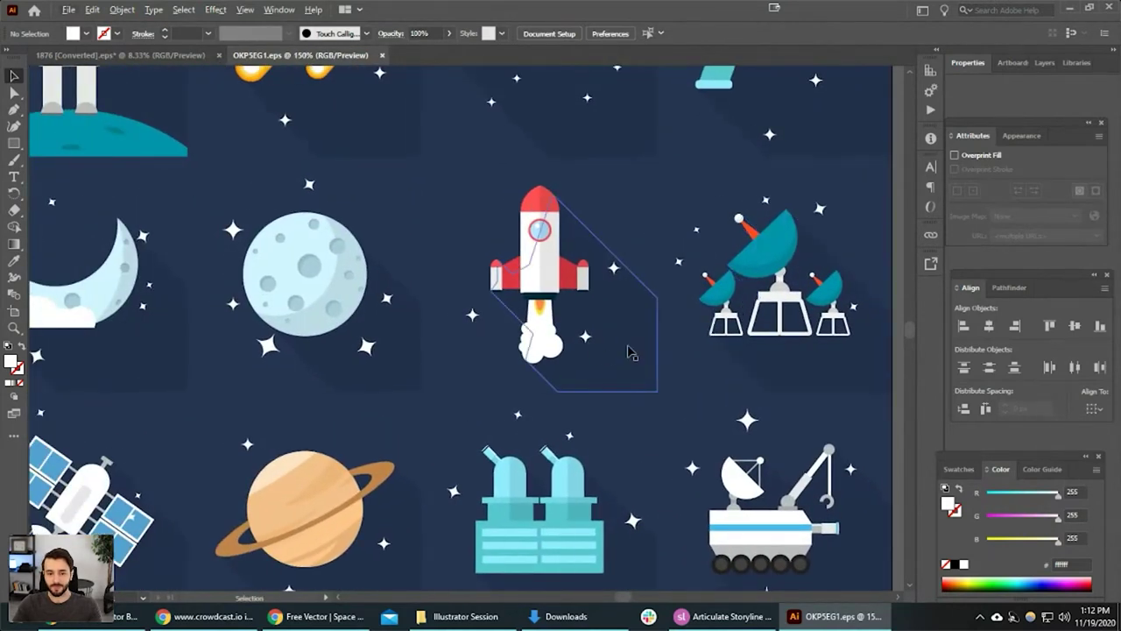
{"action": "scroll", "coordinate": [624, 354], "scroll_direction": "down", "scroll_amount": 1}
{"action": "scroll", "coordinate": [624, 354], "scroll_direction": "down", "scroll_amount": 1}
{"action": "left_click_drag", "start_coordinate": [692, 237], "coordinate": [595, 322]}
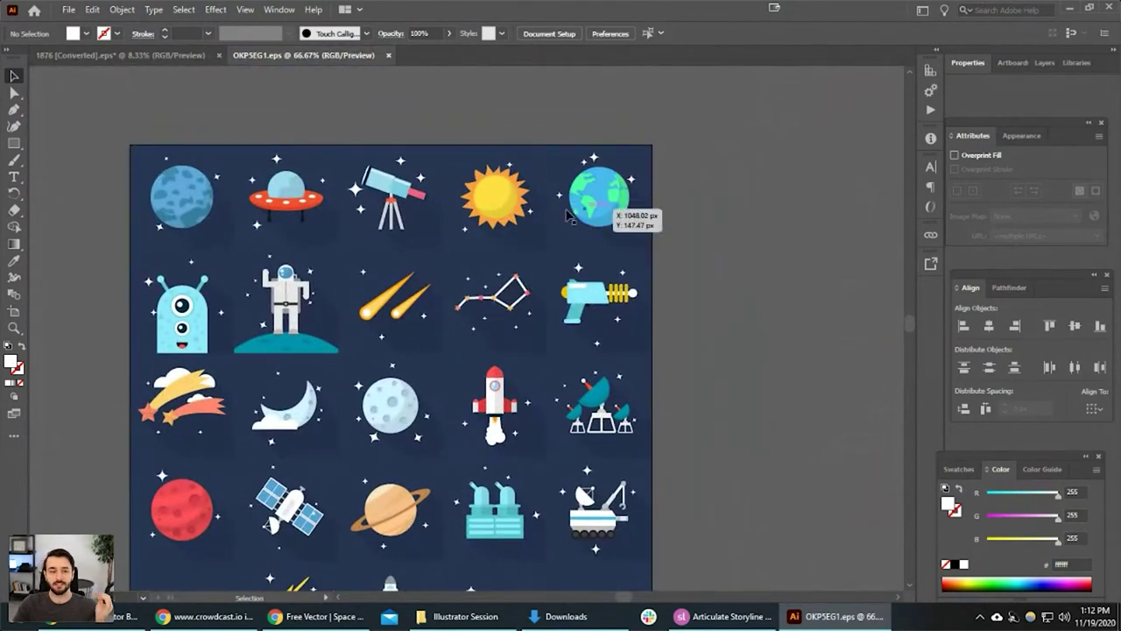
Move the UFO icon with its square background out of the grid to the empty area above the artboard and deselect it.
{"action": "left_click_drag", "start_coordinate": [300, 215], "coordinate": [564, 226]}
{"action": "left_click", "coordinate": [447, 281]}
{"action": "left_click", "coordinate": [600, 160]}
{"action": "left_click", "coordinate": [535, 155]}
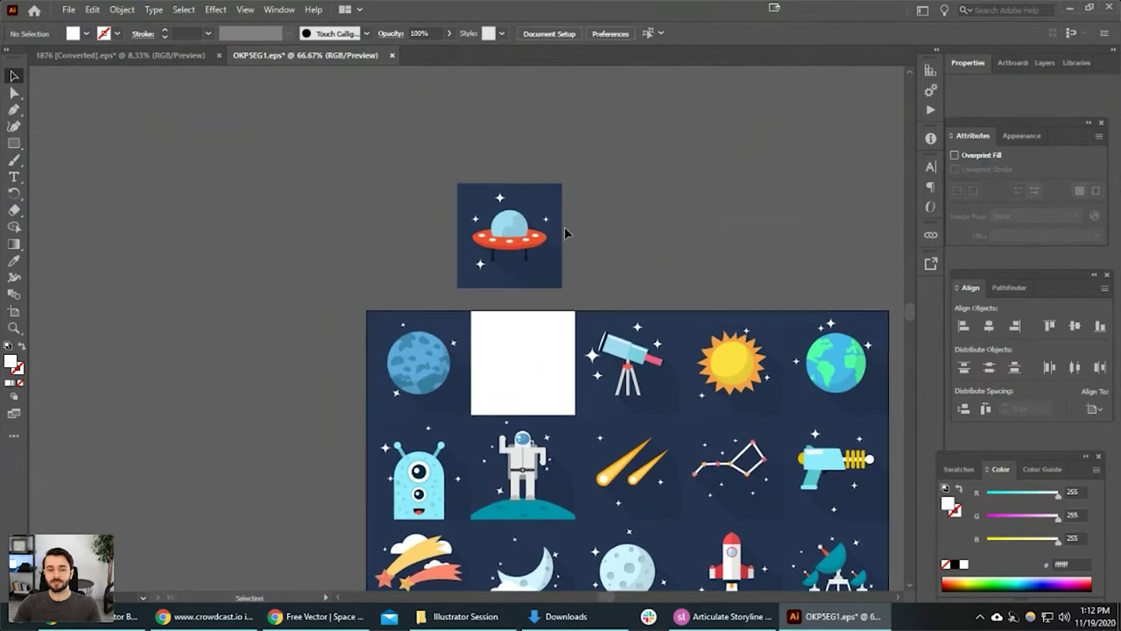
{"action": "scroll", "coordinate": [559, 222], "scroll_direction": "up", "scroll_amount": 1}
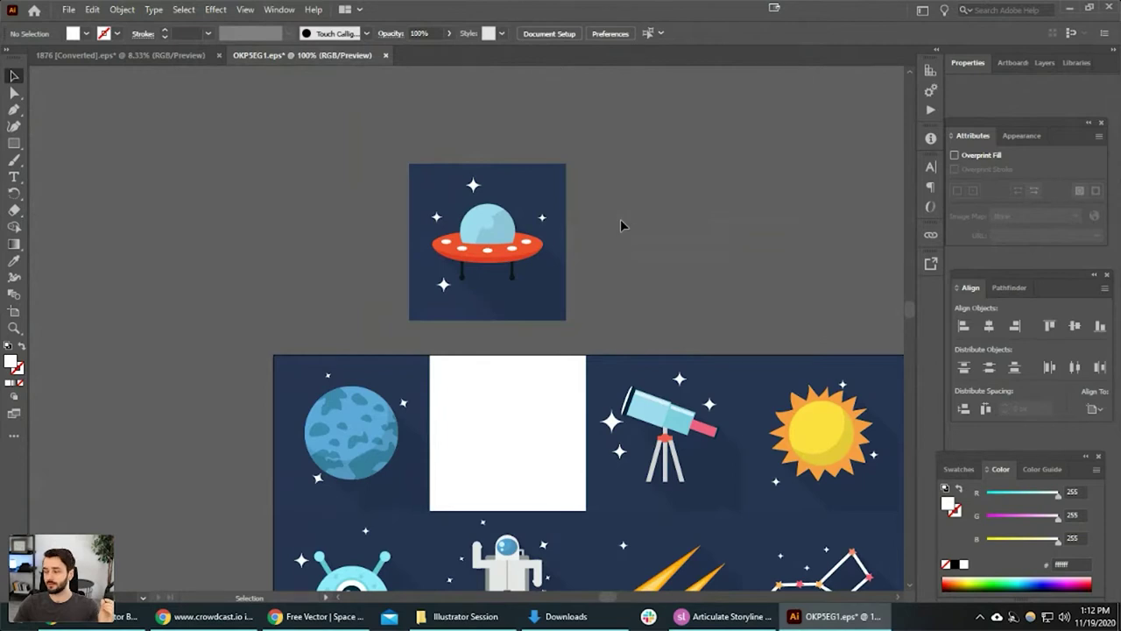
{"action": "left_click_drag", "start_coordinate": [527, 209], "coordinate": [491, 257]}
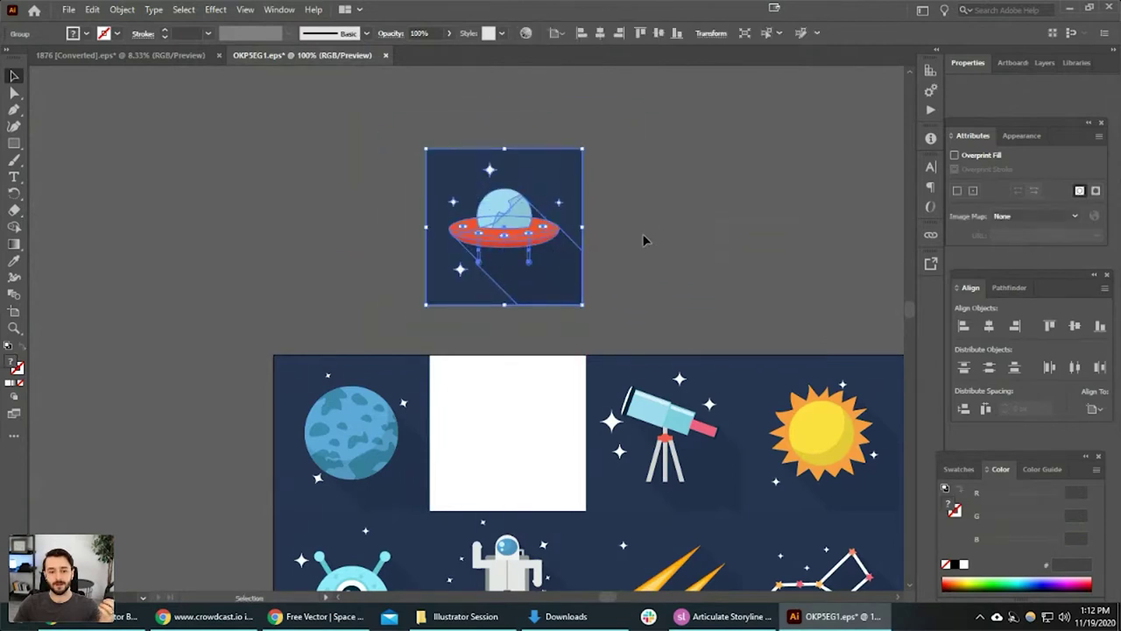
{"action": "left_click", "coordinate": [651, 237]}
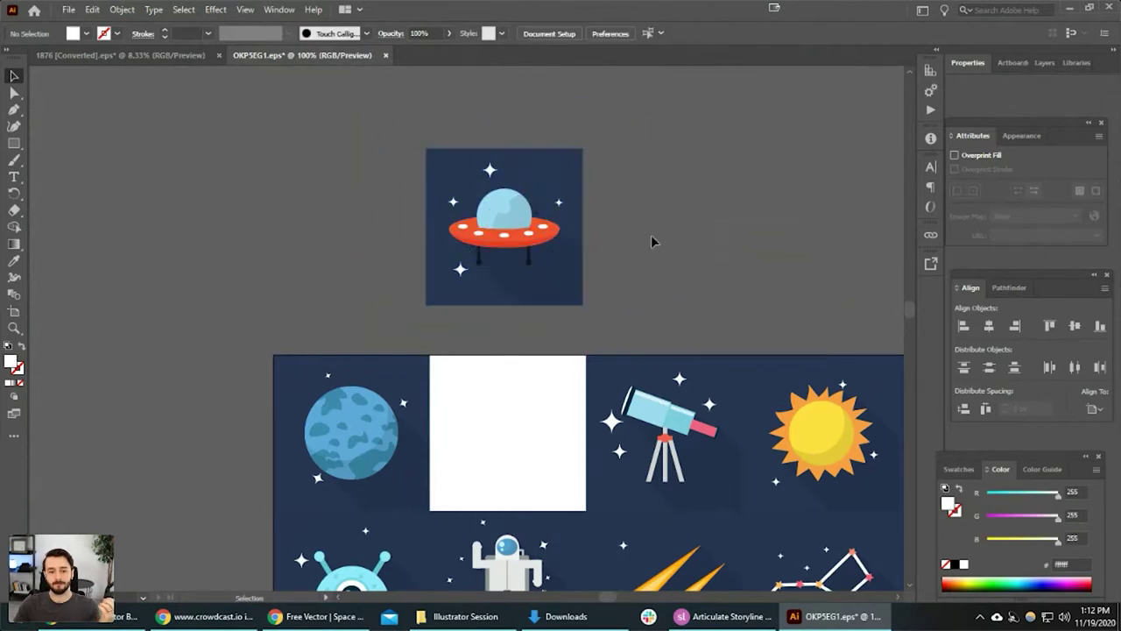
Ungroup the UFO icon above the artboard so its square background and artwork are separate objects, and deselect them.
{"action": "left_click", "coordinate": [571, 256]}
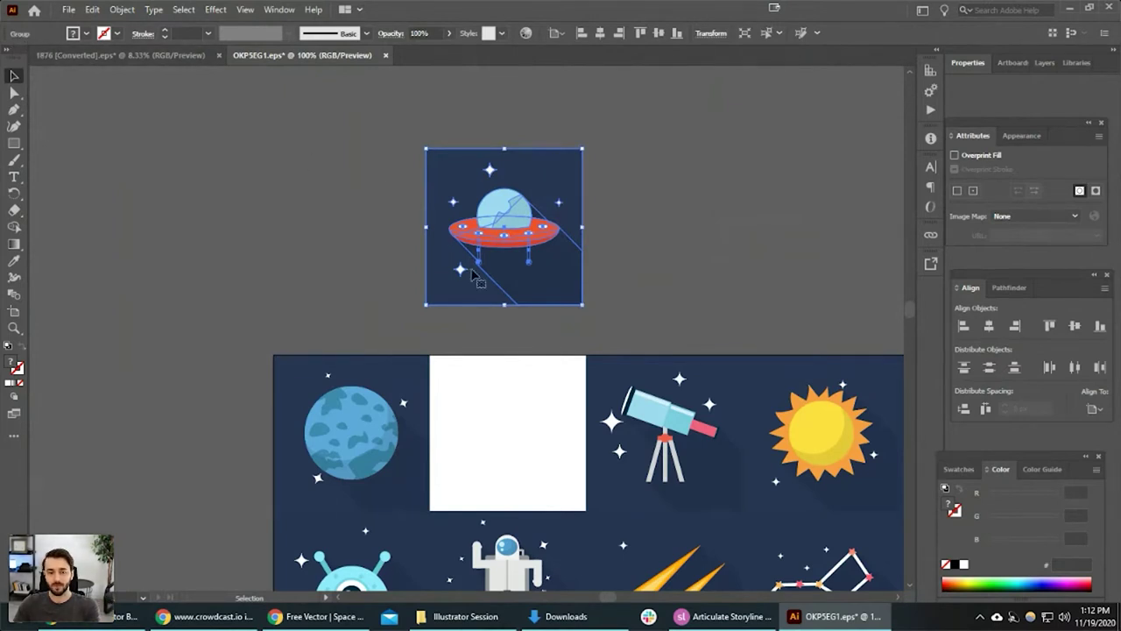
{"action": "right_click", "coordinate": [540, 272]}
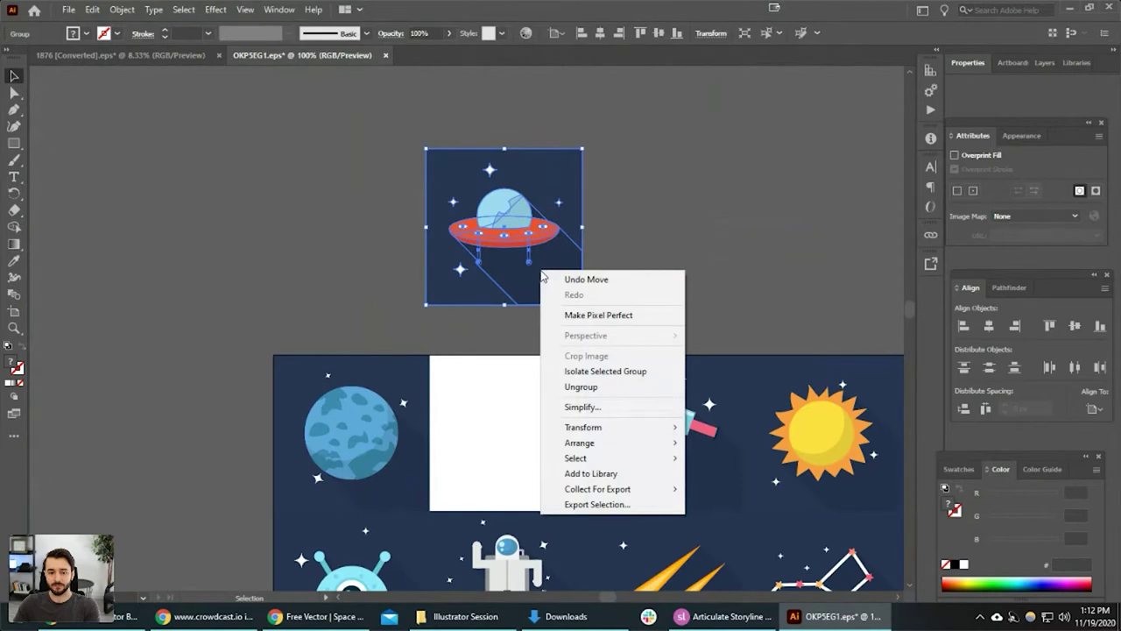
{"action": "left_click", "coordinate": [604, 389]}
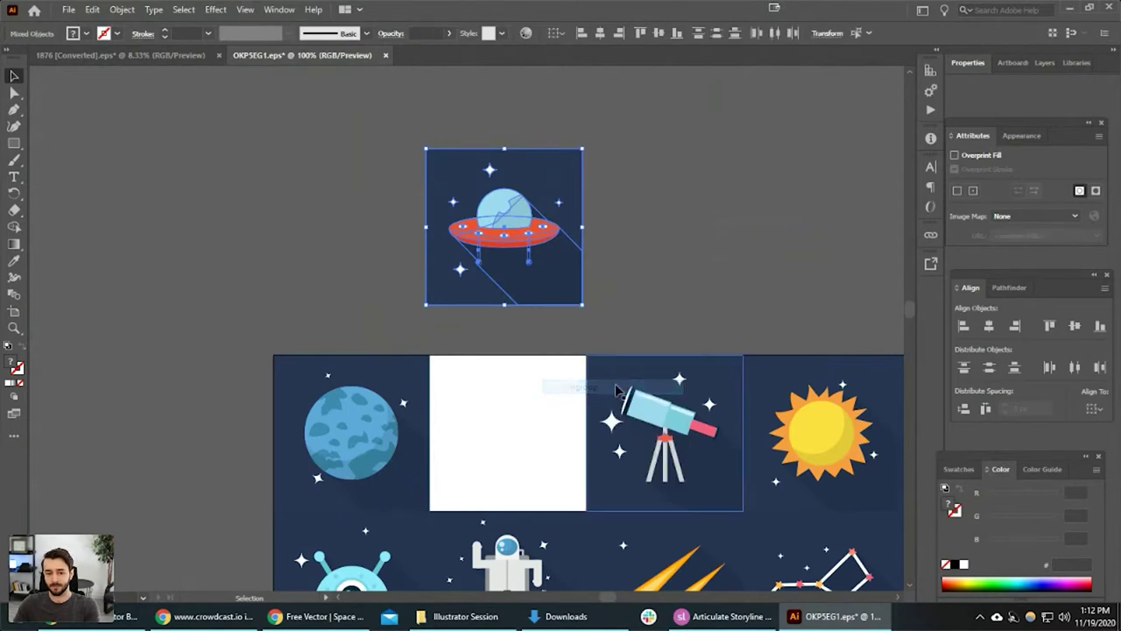
{"action": "left_click", "coordinate": [648, 253]}
Try moving the square background and the UFO artwork apart from each other, undoing each move.
{"action": "left_click", "coordinate": [531, 254]}
{"action": "left_click", "coordinate": [581, 224]}
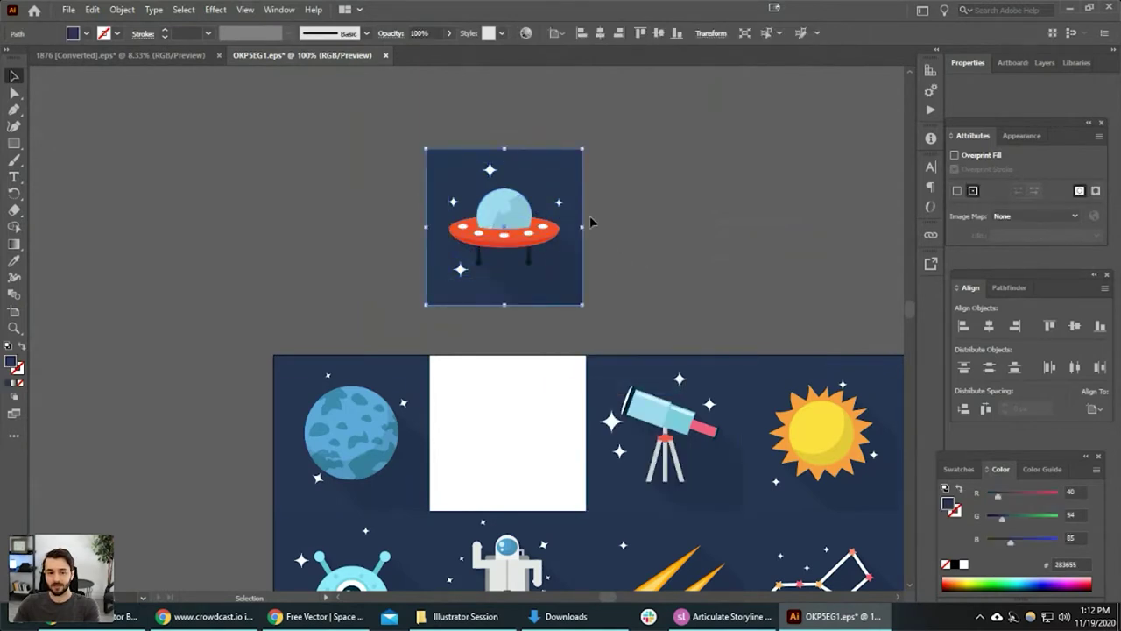
{"action": "left_click_drag", "start_coordinate": [581, 203], "coordinate": [821, 160]}
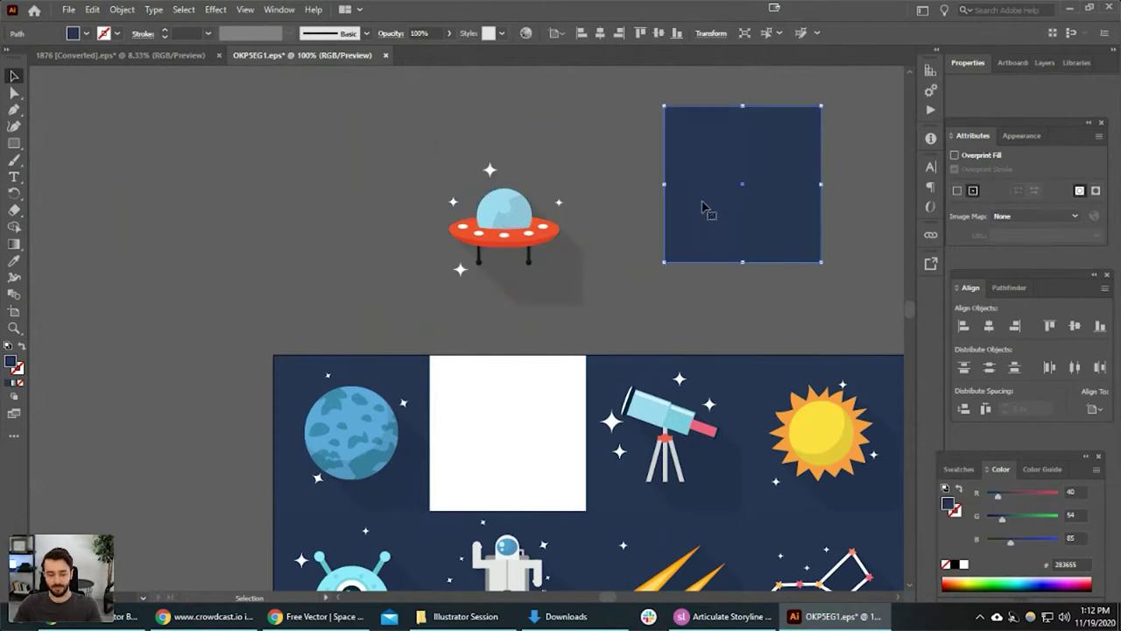
{"action": "key", "text": "ctrl+z"}
{"action": "left_click", "coordinate": [506, 203]}
{"action": "left_click_drag", "start_coordinate": [506, 204], "coordinate": [301, 197]}
{"action": "key", "text": "ctrl+z"}
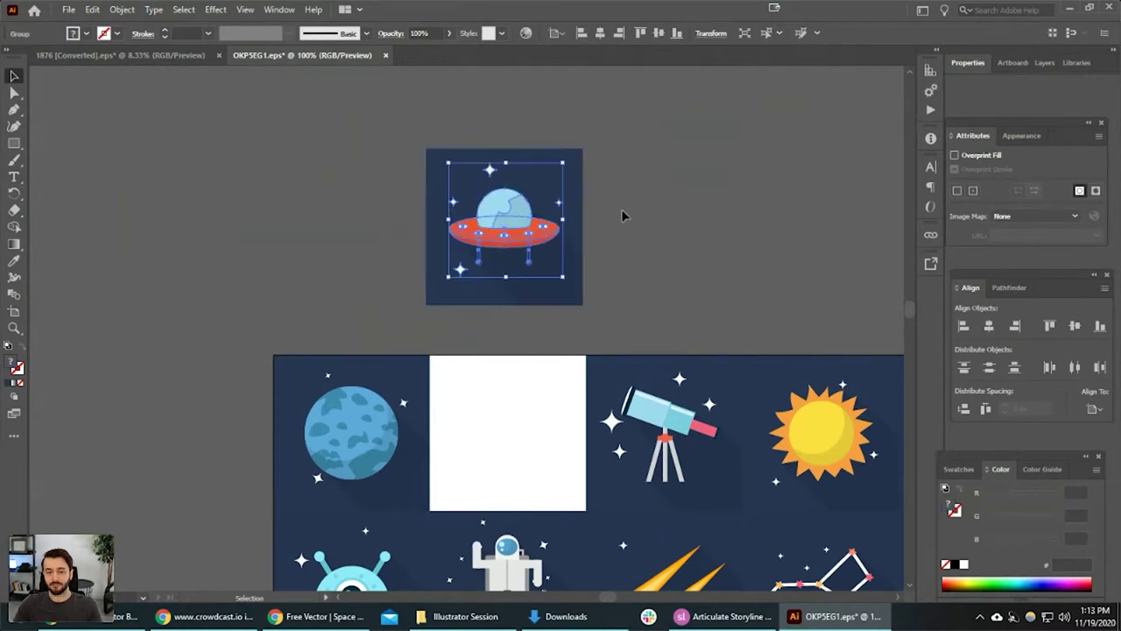
{"action": "left_click", "coordinate": [649, 222]}
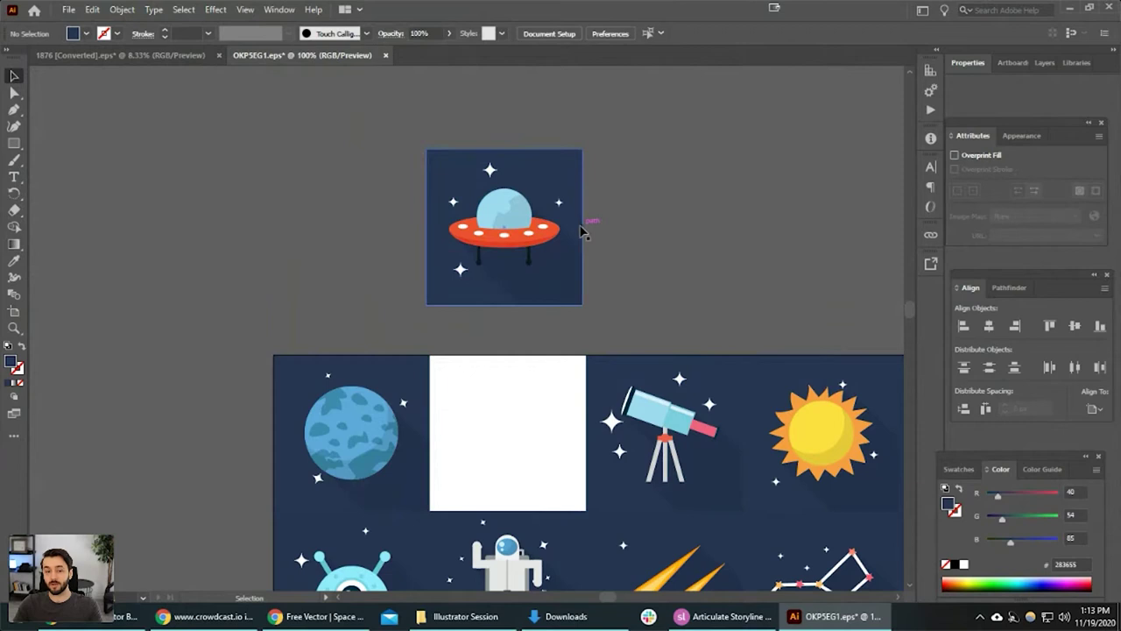
{"action": "left_click", "coordinate": [583, 229]}
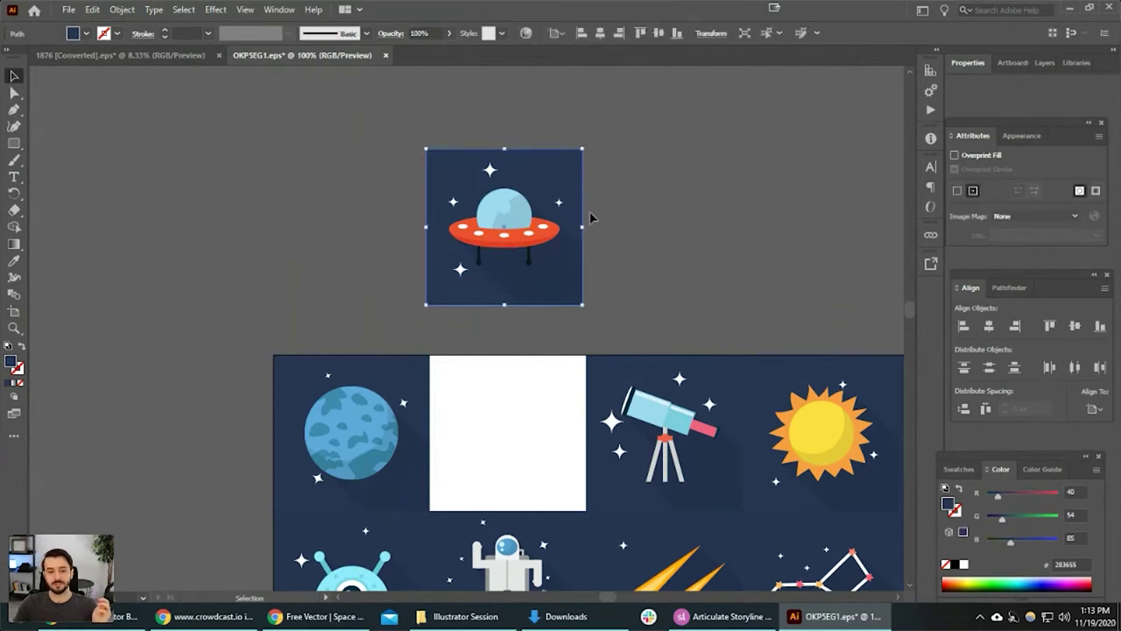
{"action": "left_click", "coordinate": [646, 214]}
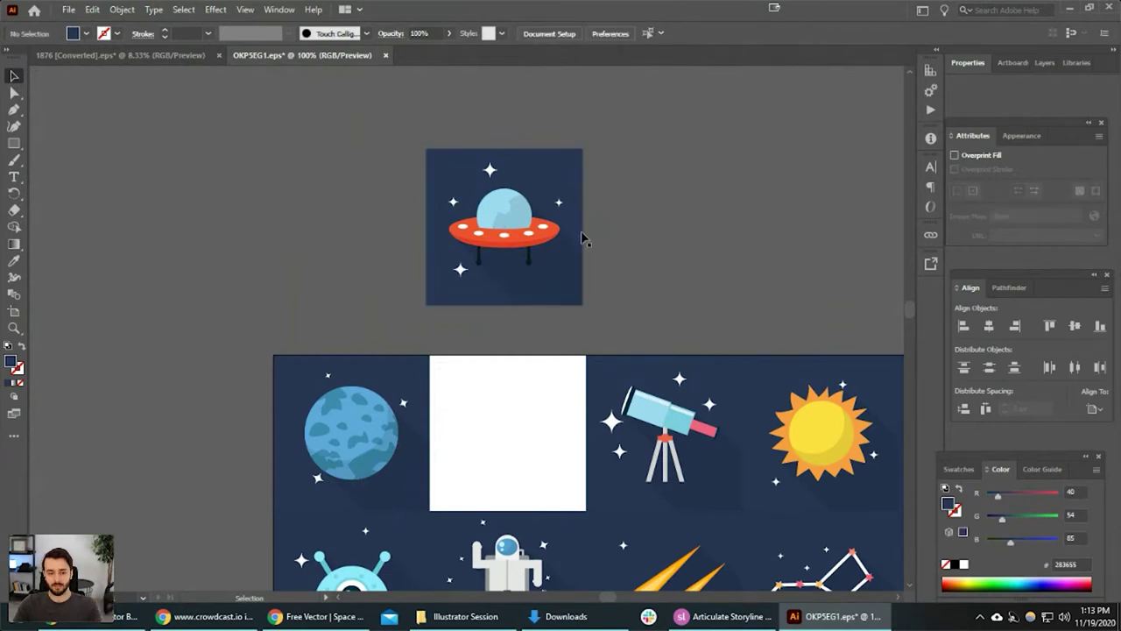
Draw a navy rectangle on the empty canvas beside the UFO icon and duplicate it to make three identical rectangles.
{"action": "left_click_drag", "start_coordinate": [322, 210], "coordinate": [664, 343]}
{"action": "key", "text": "ctrl+minus"}
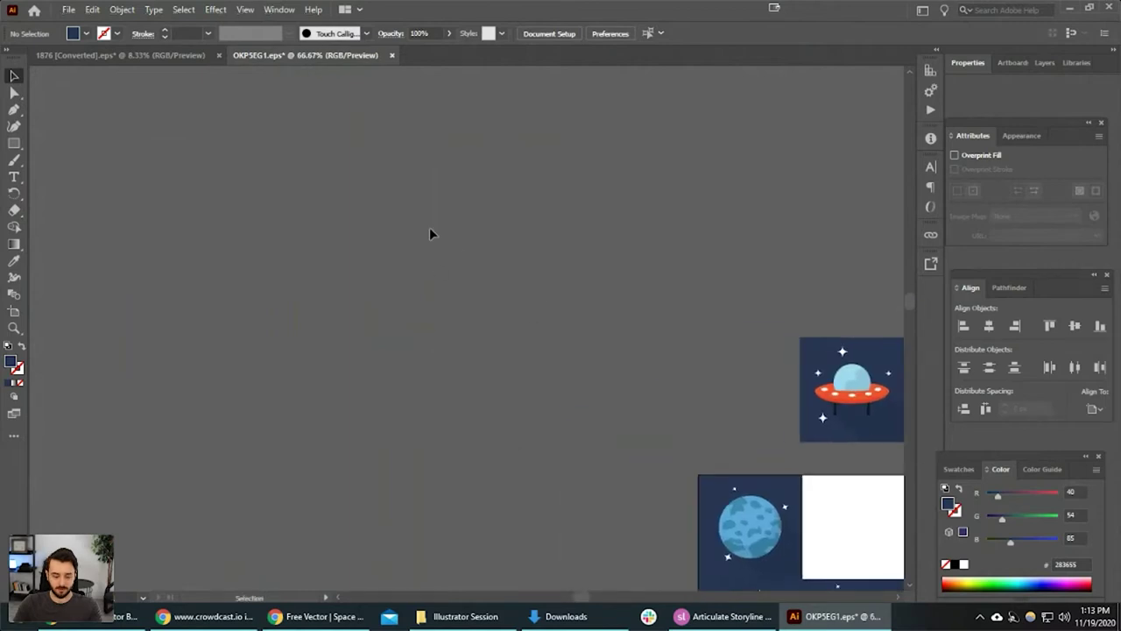
{"action": "key", "text": "m"}
{"action": "left_click_drag", "start_coordinate": [232, 152], "coordinate": [641, 210]}
{"action": "key", "text": "v"}
{"action": "left_click", "coordinate": [609, 308]}
{"action": "left_click_drag", "start_coordinate": [331, 193], "coordinate": [359, 332]}
{"action": "left_click_drag", "start_coordinate": [438, 186], "coordinate": [292, 169]}
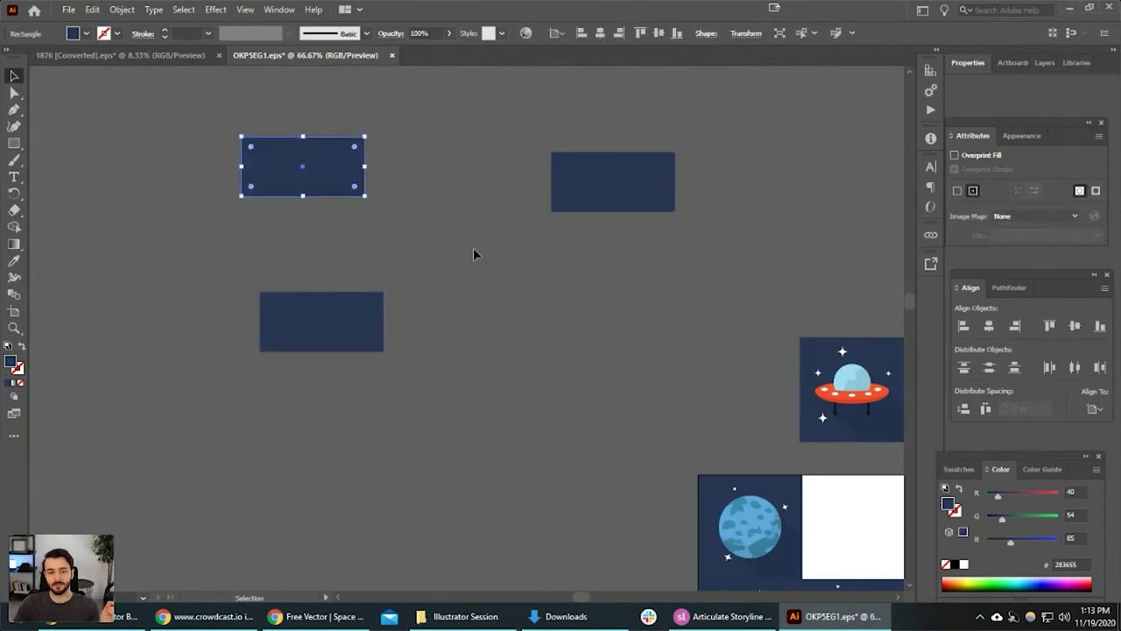
Move the separate right-hand rectangle closer to the other two and align the upper rectangle directly above the lower one.
{"action": "left_click_drag", "start_coordinate": [601, 186], "coordinate": [497, 222]}
{"action": "left_click", "coordinate": [537, 133]}
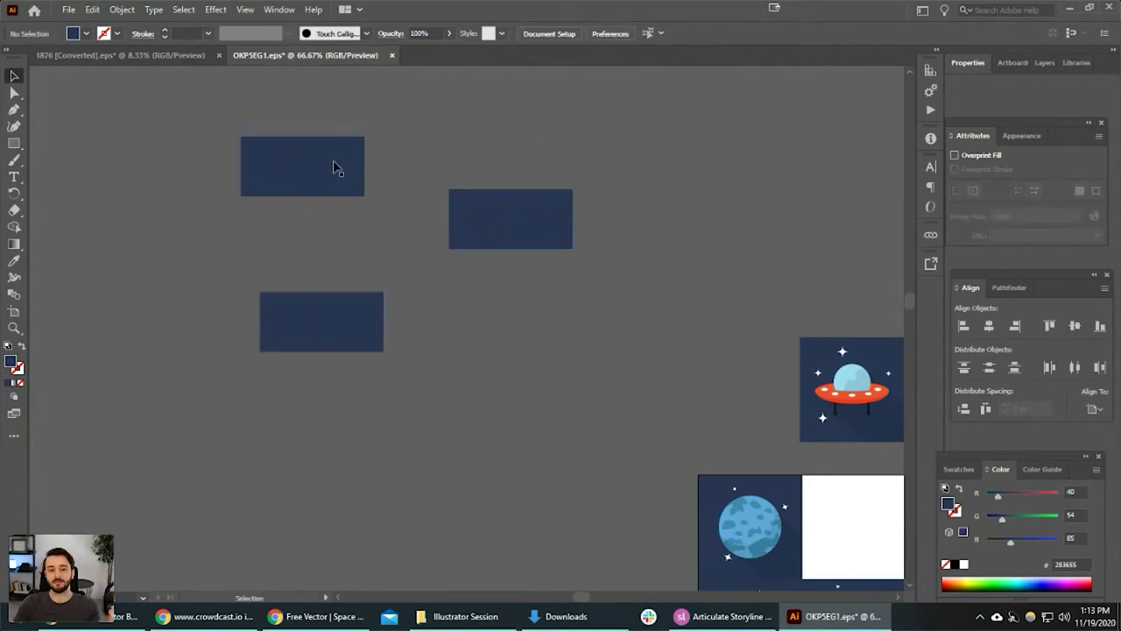
{"action": "left_click_drag", "start_coordinate": [324, 176], "coordinate": [346, 186]}
{"action": "left_click", "coordinate": [354, 254]}
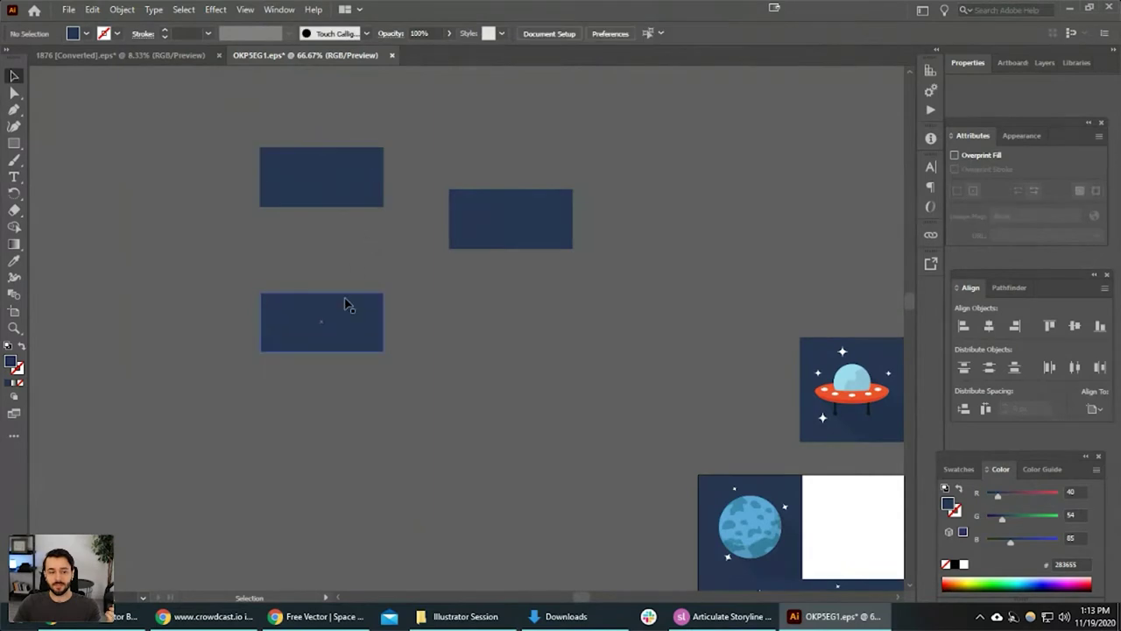
{"action": "left_click", "coordinate": [345, 305]}
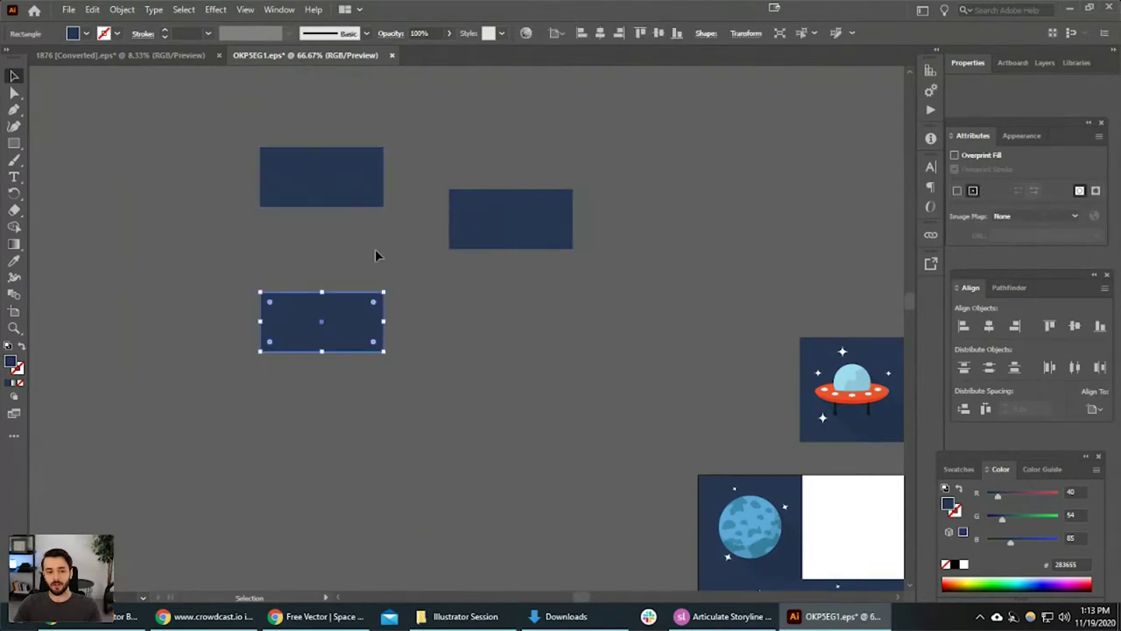
{"action": "left_click", "coordinate": [465, 349]}
Move the two stacked rectangles together up and to the left, and shift the upper one alone slightly down.
{"action": "left_click", "coordinate": [336, 322]}
{"action": "left_click", "coordinate": [348, 195], "text": "shift"}
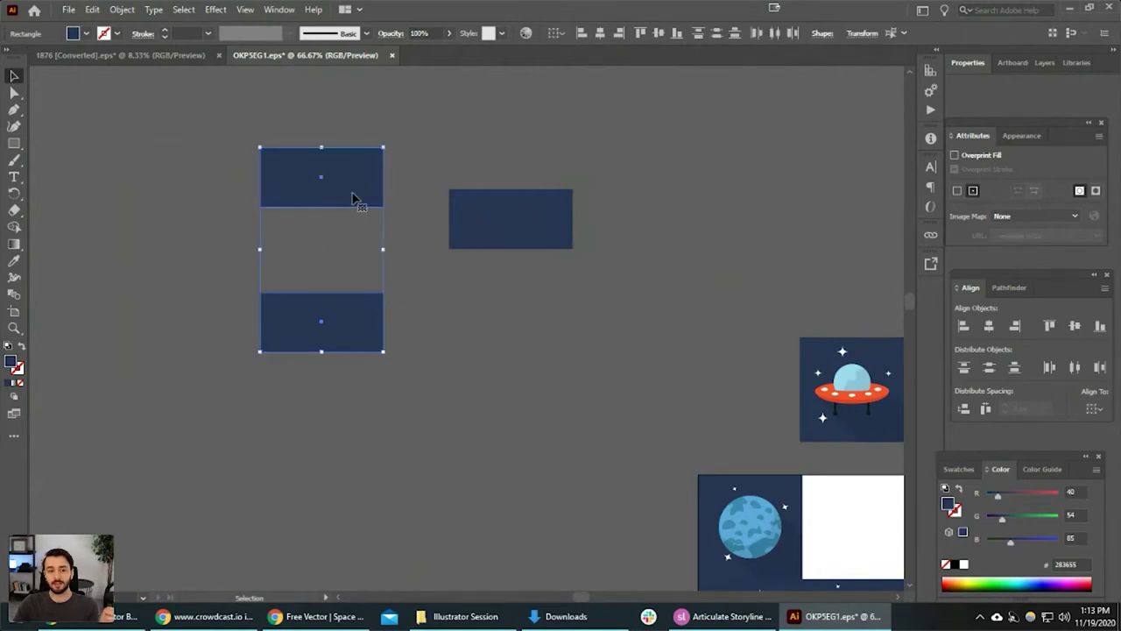
{"action": "left_click_drag", "start_coordinate": [354, 197], "coordinate": [306, 191]}
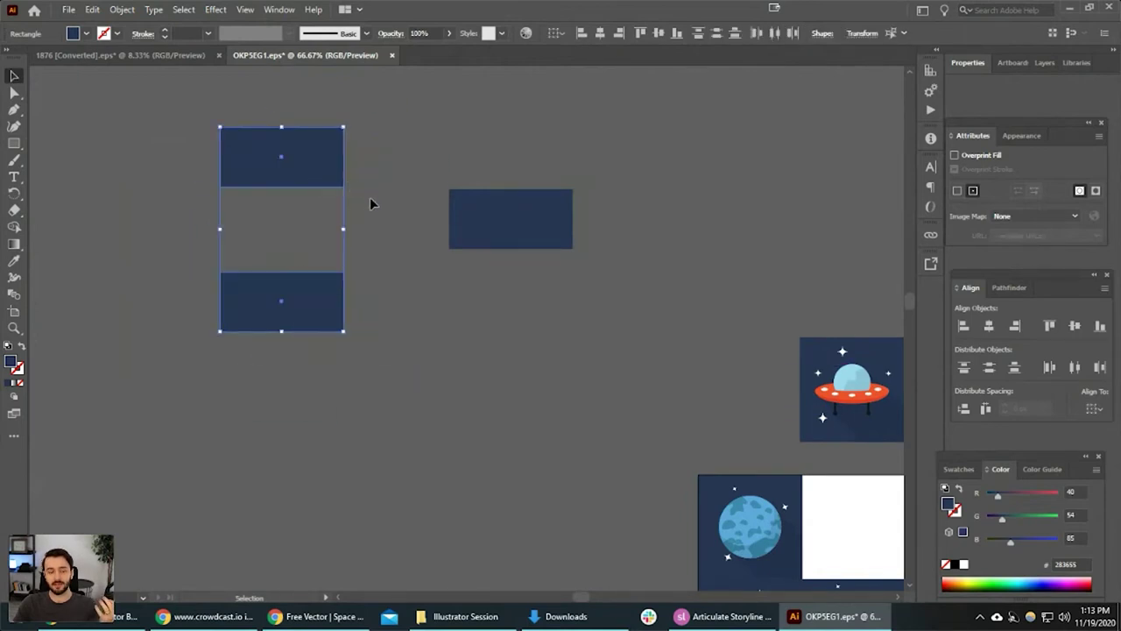
{"action": "left_click", "coordinate": [521, 134]}
{"action": "left_click", "coordinate": [308, 175]}
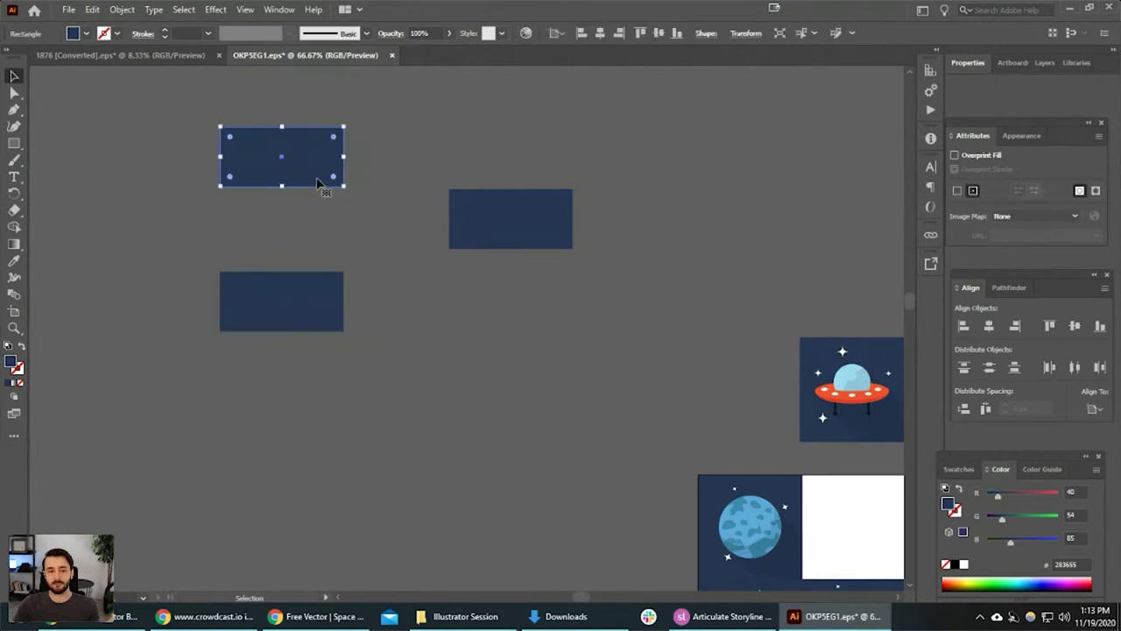
{"action": "mouse_move", "coordinate": [317, 178]}
{"action": "left_mouse_down"}
{"action": "mouse_move", "coordinate": [398, 129]}
{"action": "mouse_move", "coordinate": [310, 190]}
{"action": "mouse_move", "coordinate": [320, 170]}
{"action": "mouse_move", "coordinate": [325, 179]}
{"action": "left_mouse_up"}
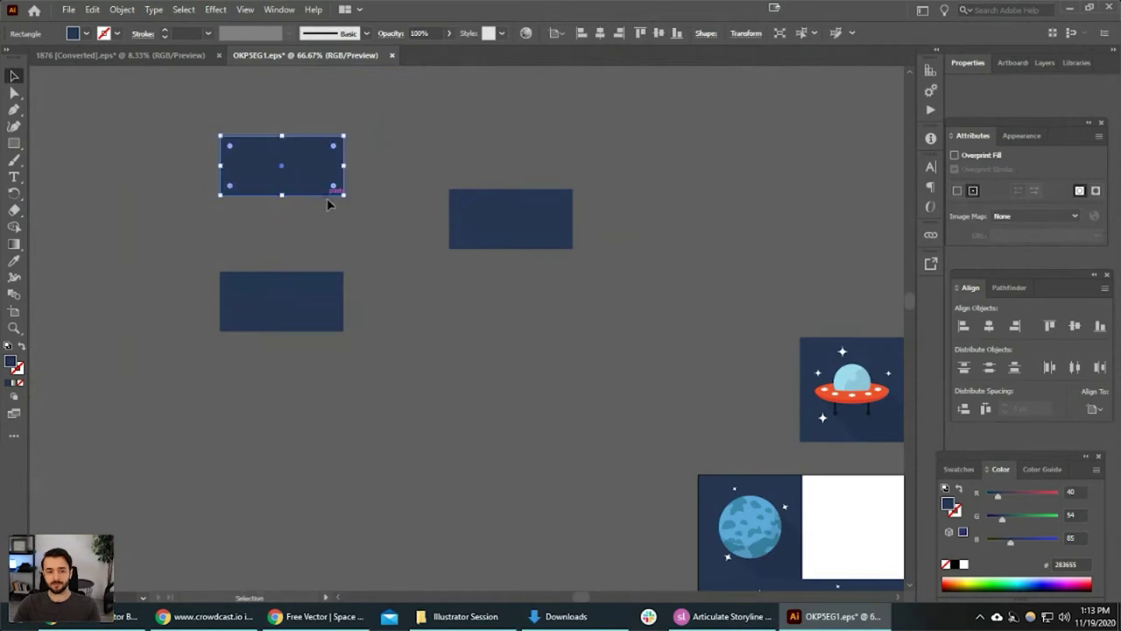
Group the two stacked rectangles and move the group down and to the left.
{"action": "left_click", "coordinate": [298, 301], "text": "shift"}
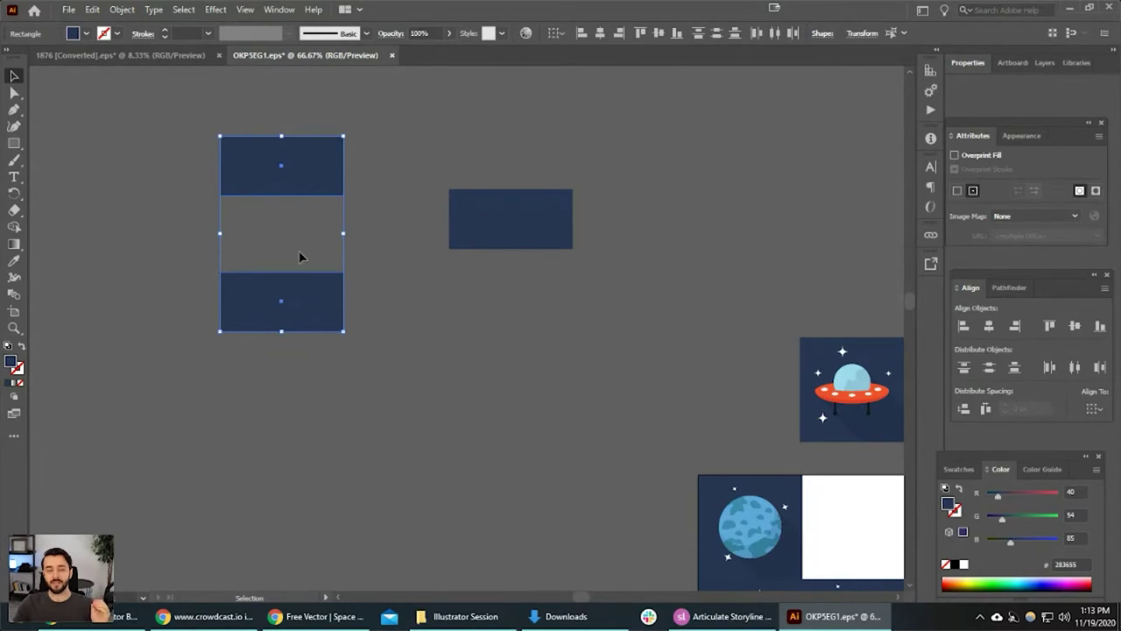
{"action": "right_click", "coordinate": [326, 187]}
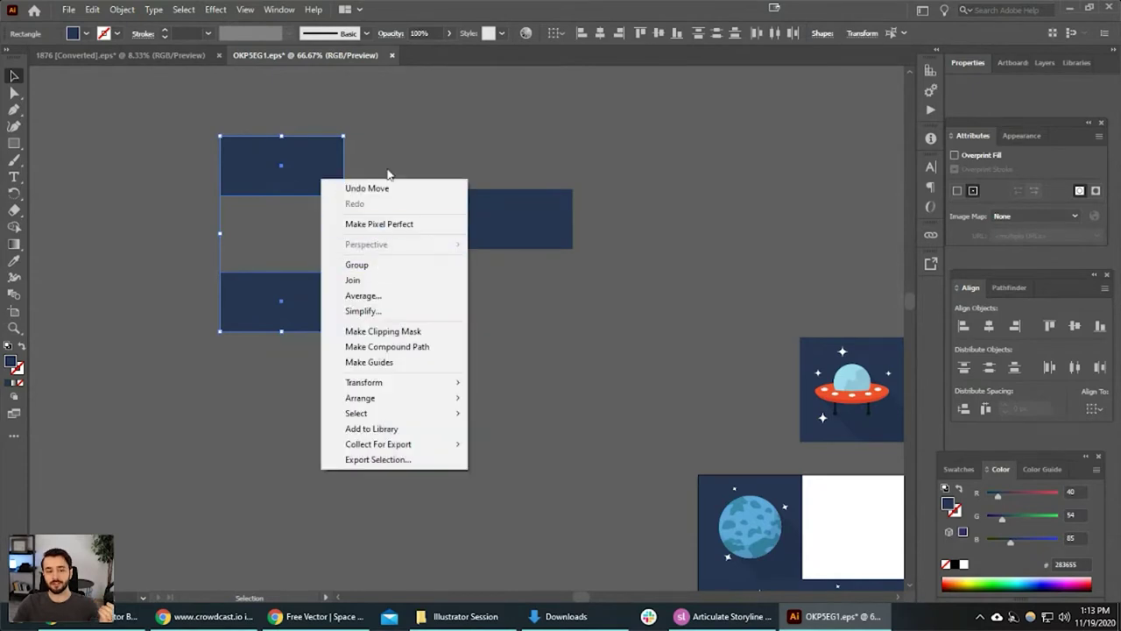
{"action": "left_click", "coordinate": [388, 167]}
{"action": "left_click", "coordinate": [311, 185]}
{"action": "left_click", "coordinate": [329, 305], "text": "shift"}
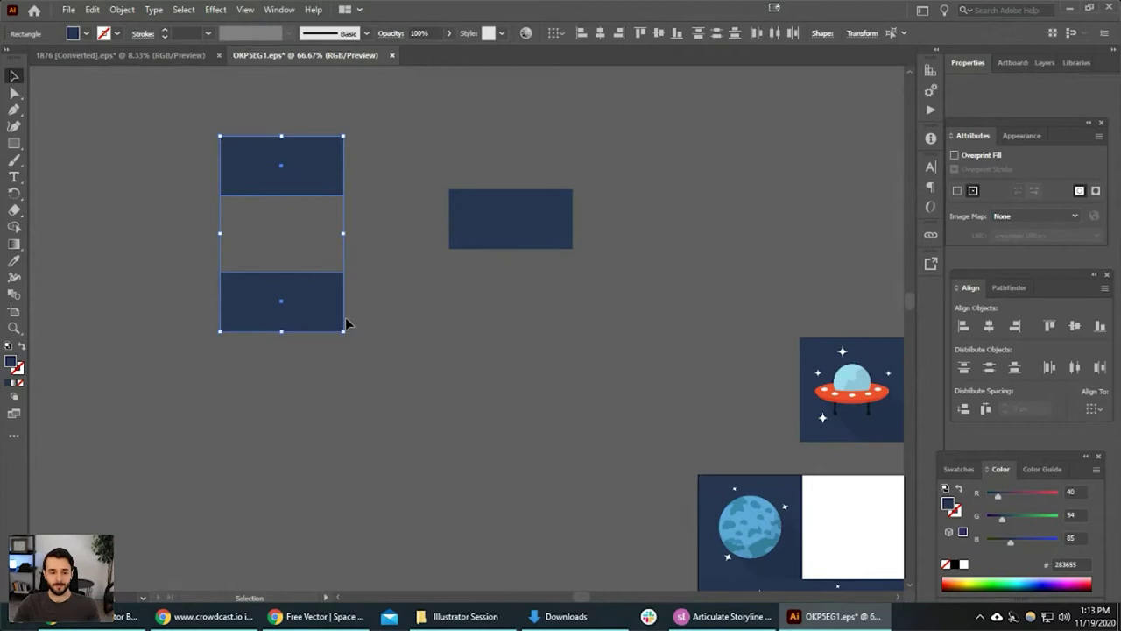
{"action": "key", "text": "a"}
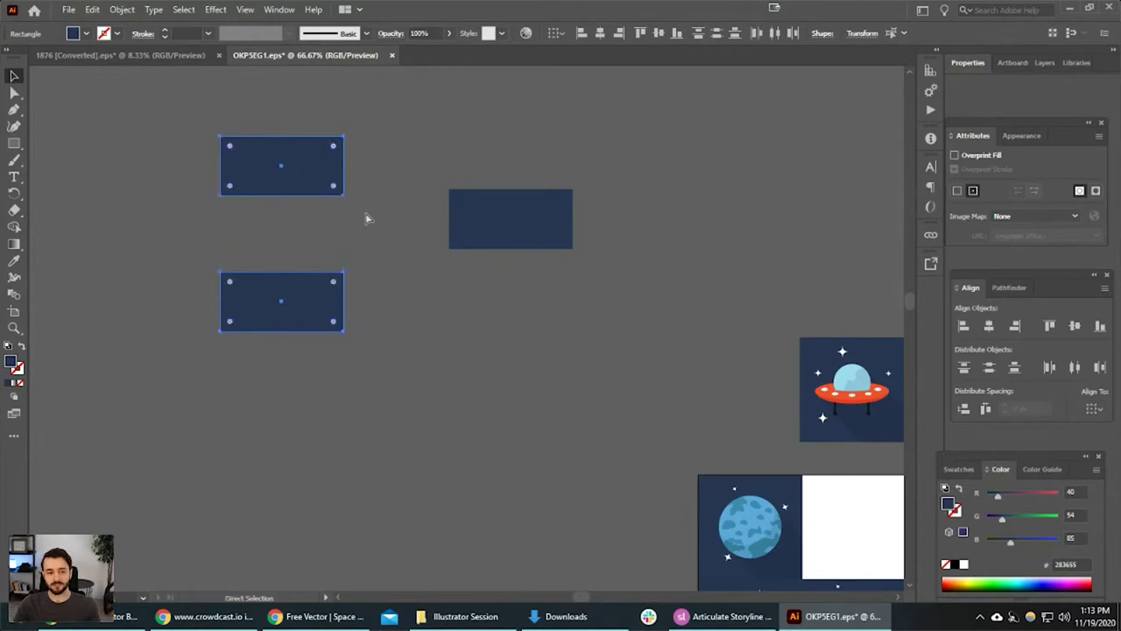
{"action": "key", "text": "ctrl+g"}
{"action": "key", "text": "v"}
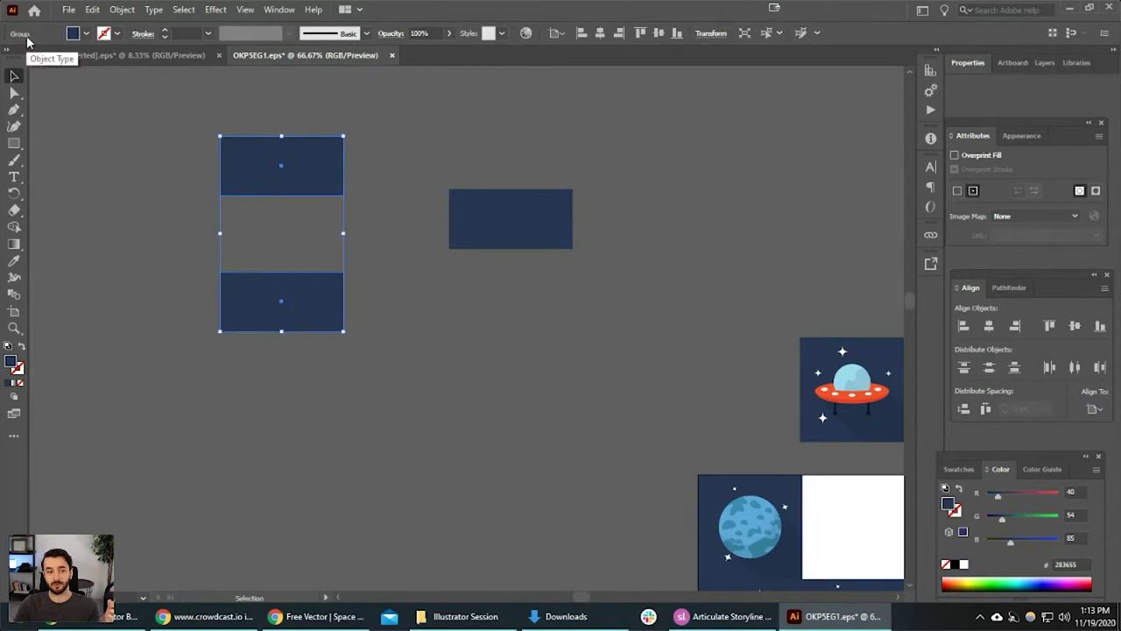
{"action": "left_click", "coordinate": [93, 249]}
{"action": "left_click", "coordinate": [271, 168]}
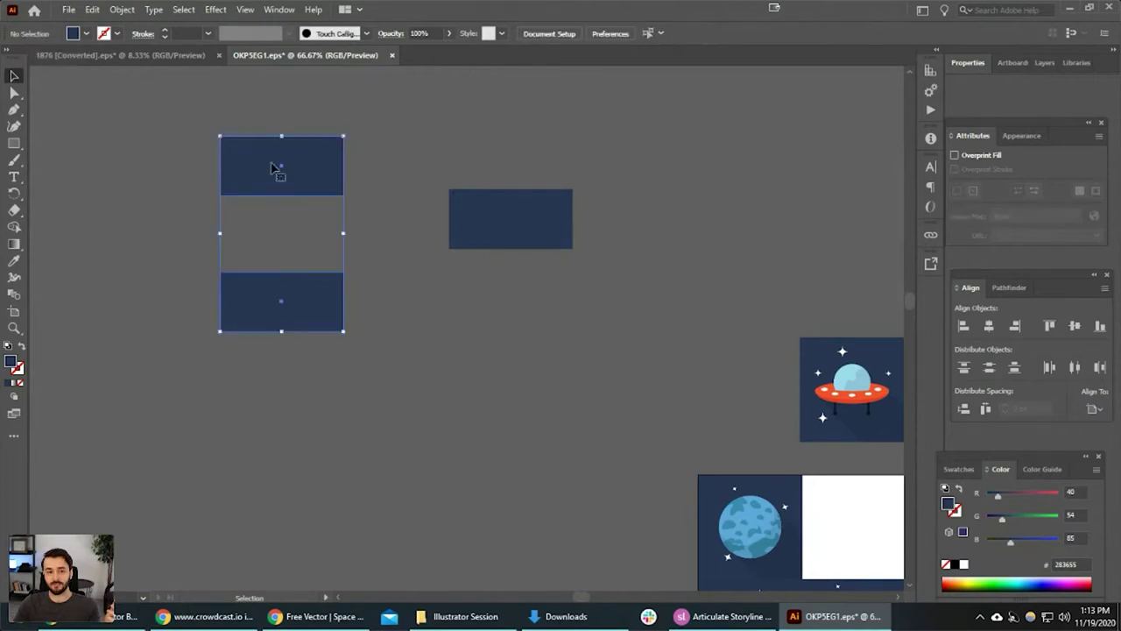
{"action": "left_click_drag", "start_coordinate": [340, 175], "coordinate": [239, 245]}
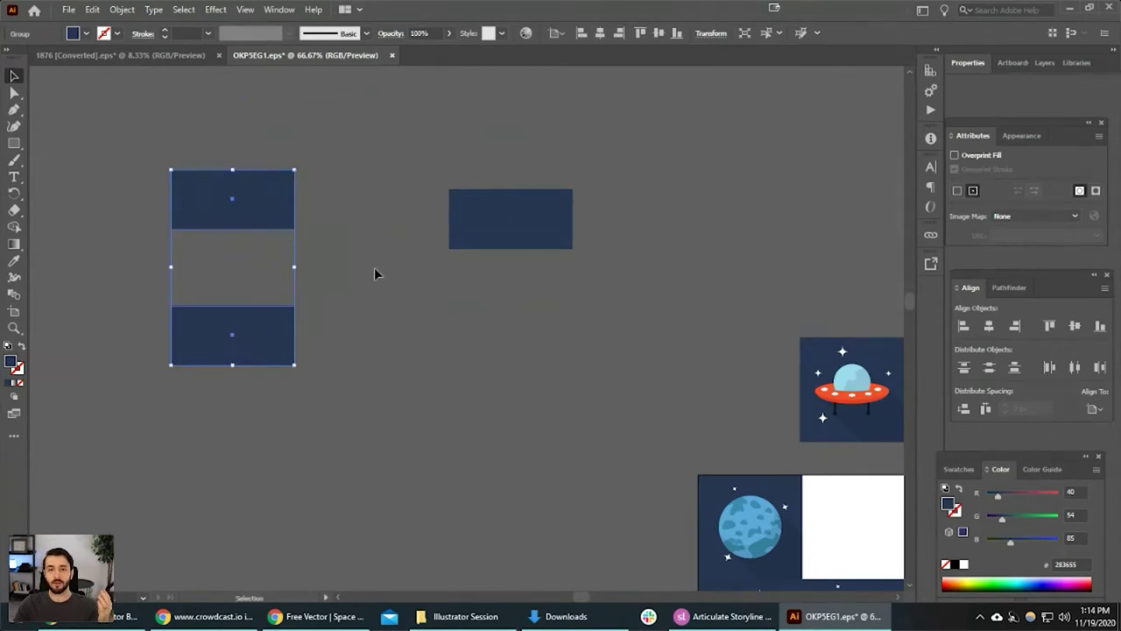
Ungroup the two stacked rectangles and move only the upper one slightly down.
{"action": "key", "text": "ctrl"}
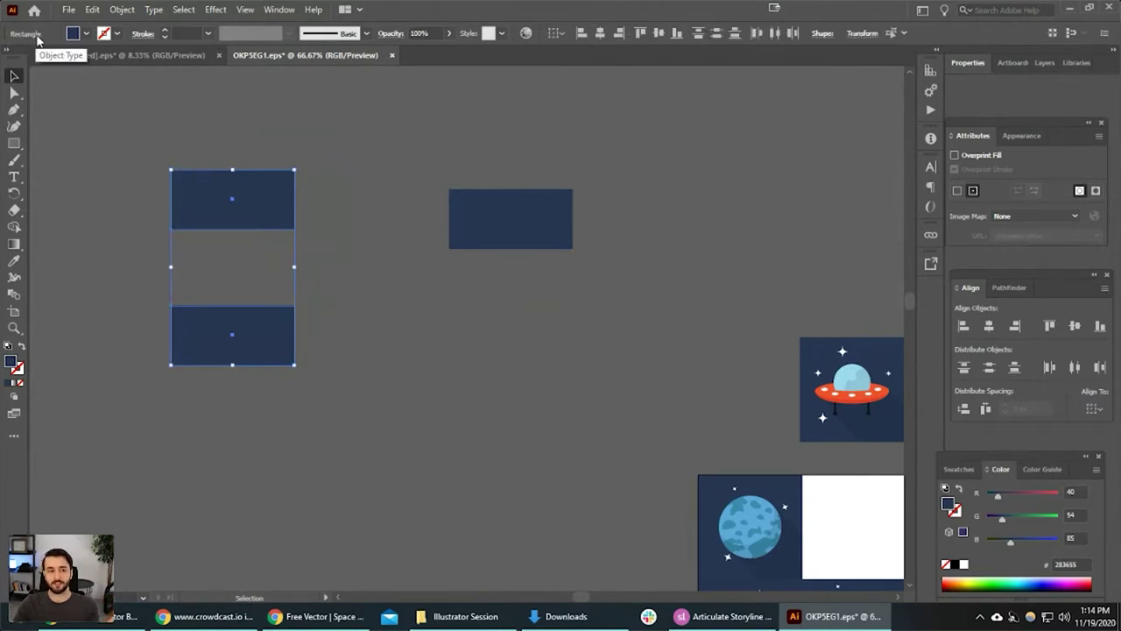
{"action": "left_click", "coordinate": [265, 193]}
{"action": "left_click_drag", "start_coordinate": [263, 189], "coordinate": [280, 221]}
{"action": "left_click", "coordinate": [363, 205]}
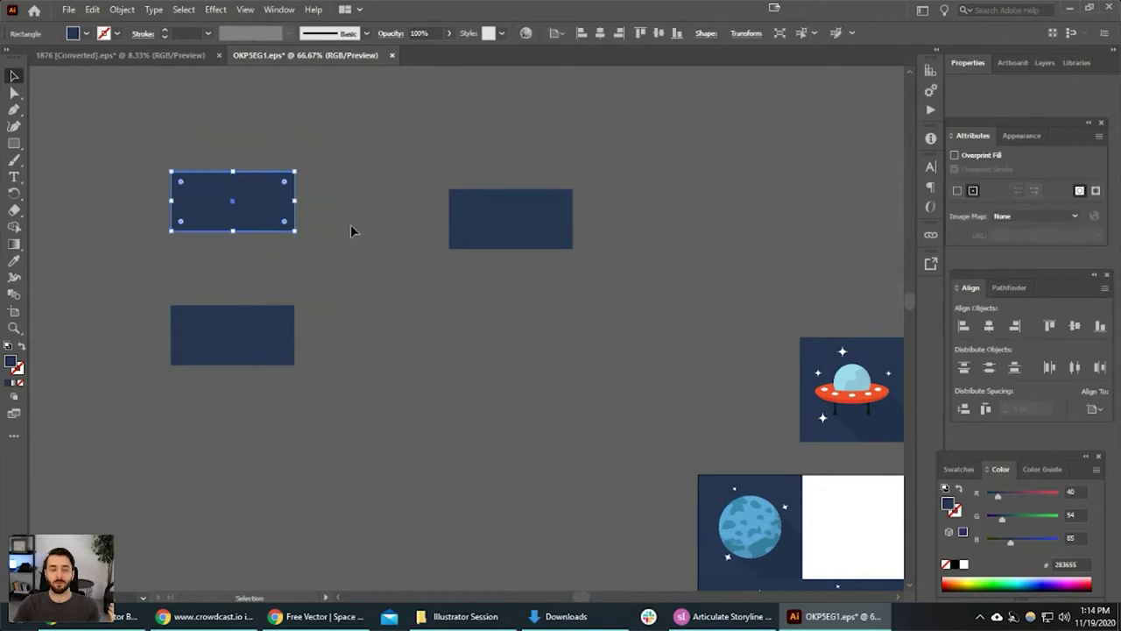
Try moving the UFO's square background on its own, undo the move, and select the planet icon group.
{"action": "left_click", "coordinate": [581, 330]}
{"action": "left_click_drag", "start_coordinate": [683, 365], "coordinate": [542, 346]}
{"action": "mouse_move", "coordinate": [710, 352]}
{"action": "left_mouse_down"}
{"action": "mouse_move", "coordinate": [669, 376]}
{"action": "mouse_move", "coordinate": [702, 357]}
{"action": "left_mouse_up"}
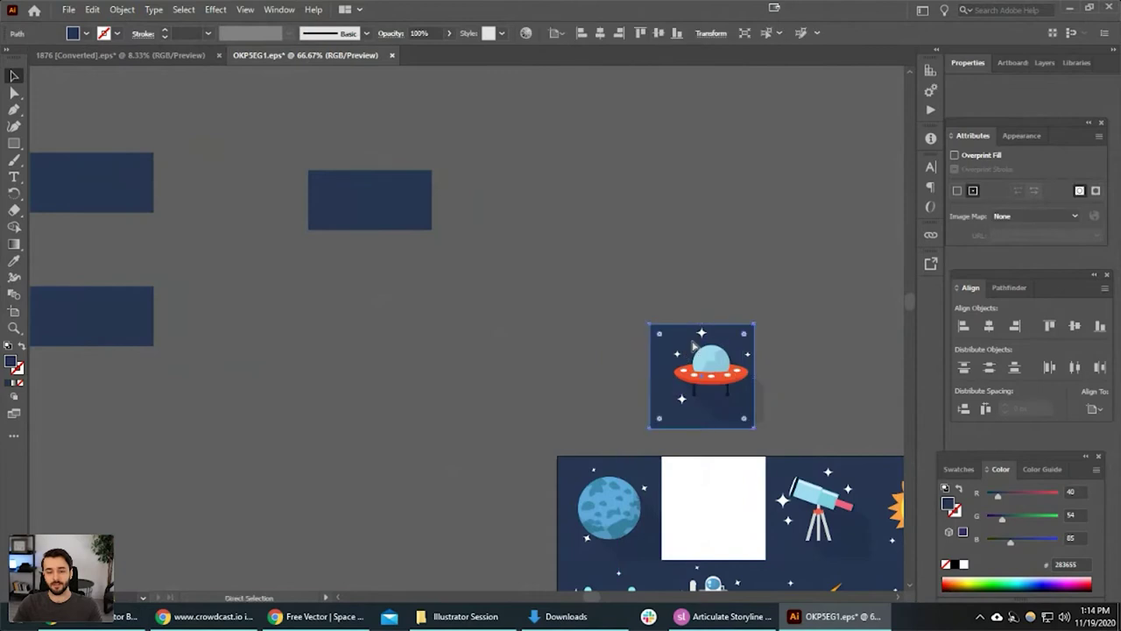
{"action": "key", "text": "ctrl+z"}
{"action": "left_click", "coordinate": [518, 312]}
{"action": "left_click", "coordinate": [566, 488]}
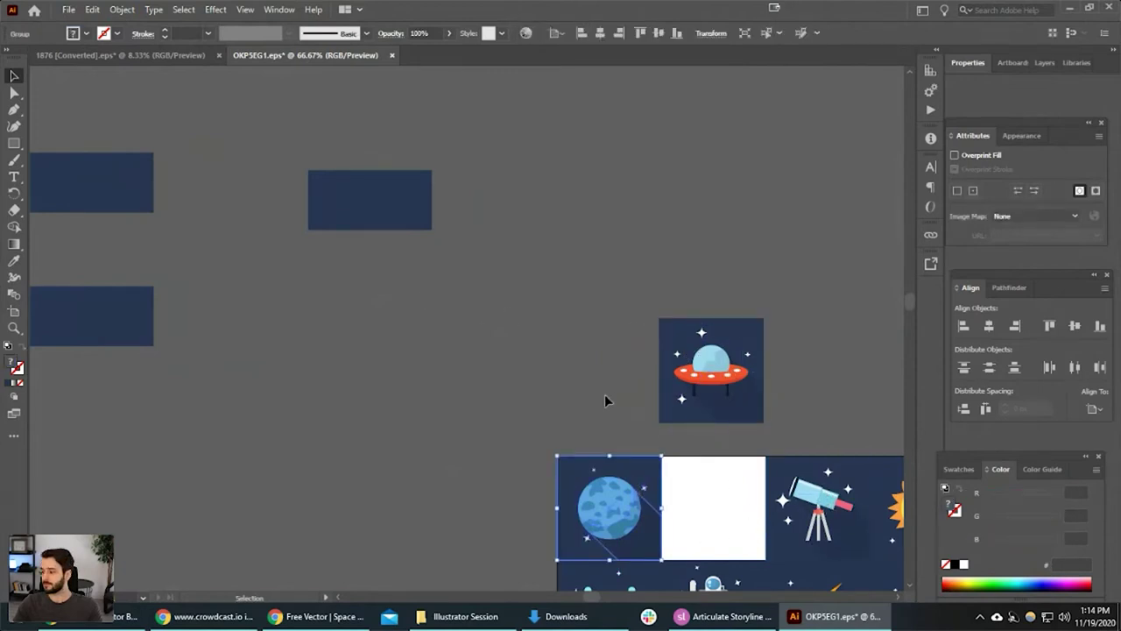
Group the two stacked rectangles again and move the group further left and slightly up.
{"action": "left_click", "coordinate": [400, 340]}
{"action": "left_click_drag", "start_coordinate": [287, 271], "coordinate": [533, 332]}
{"action": "left_click", "coordinate": [375, 257]}
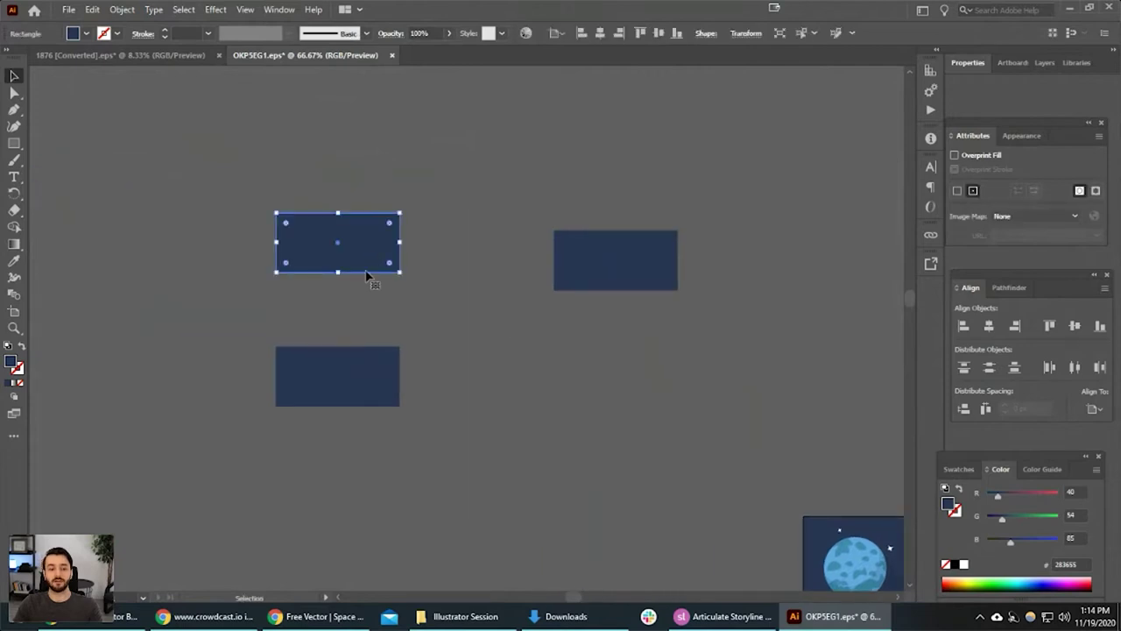
{"action": "left_click", "coordinate": [373, 369], "text": "shift"}
{"action": "left_click", "coordinate": [522, 361]}
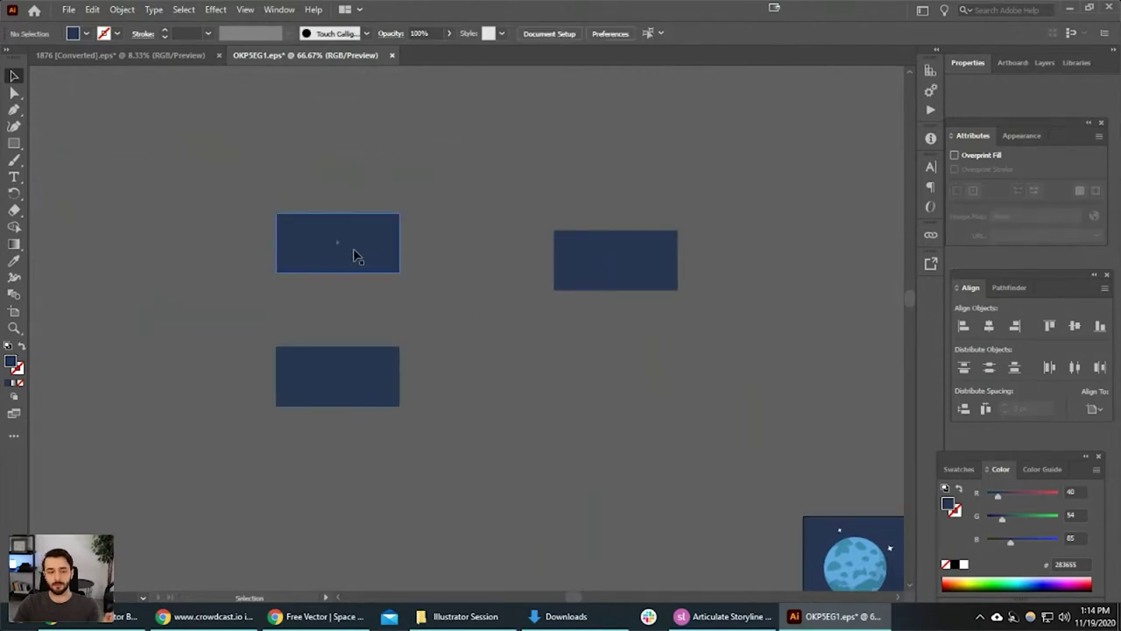
{"action": "left_click_drag", "start_coordinate": [380, 266], "coordinate": [334, 234]}
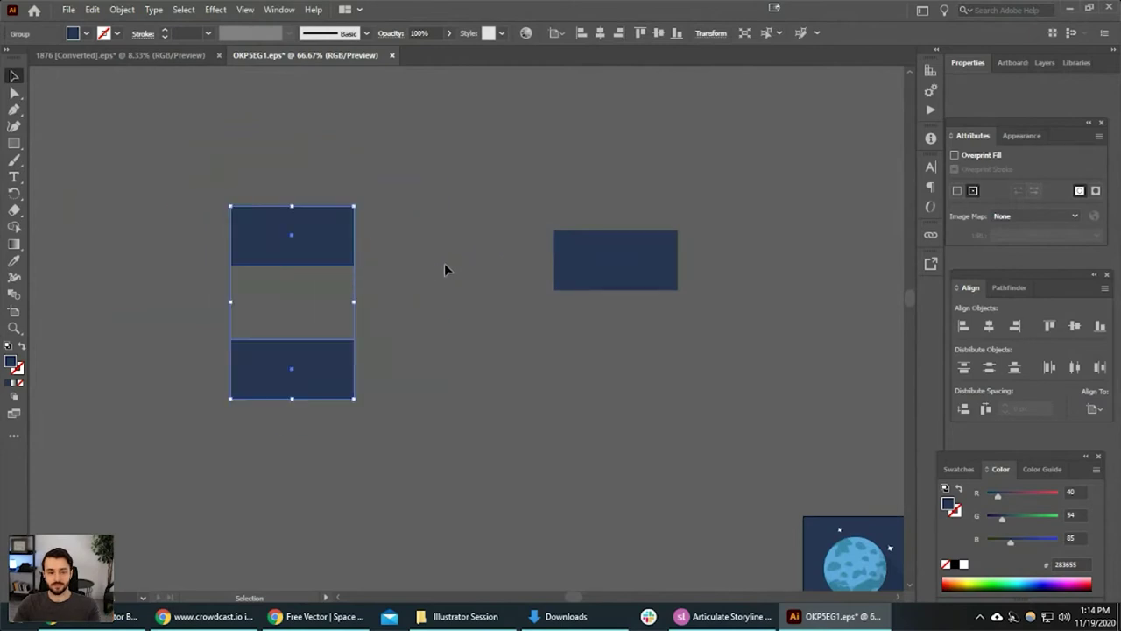
Ungroup the pair of stacked rectangles and deselect them.
{"action": "left_click", "coordinate": [444, 265]}
{"action": "left_click", "coordinate": [317, 223]}
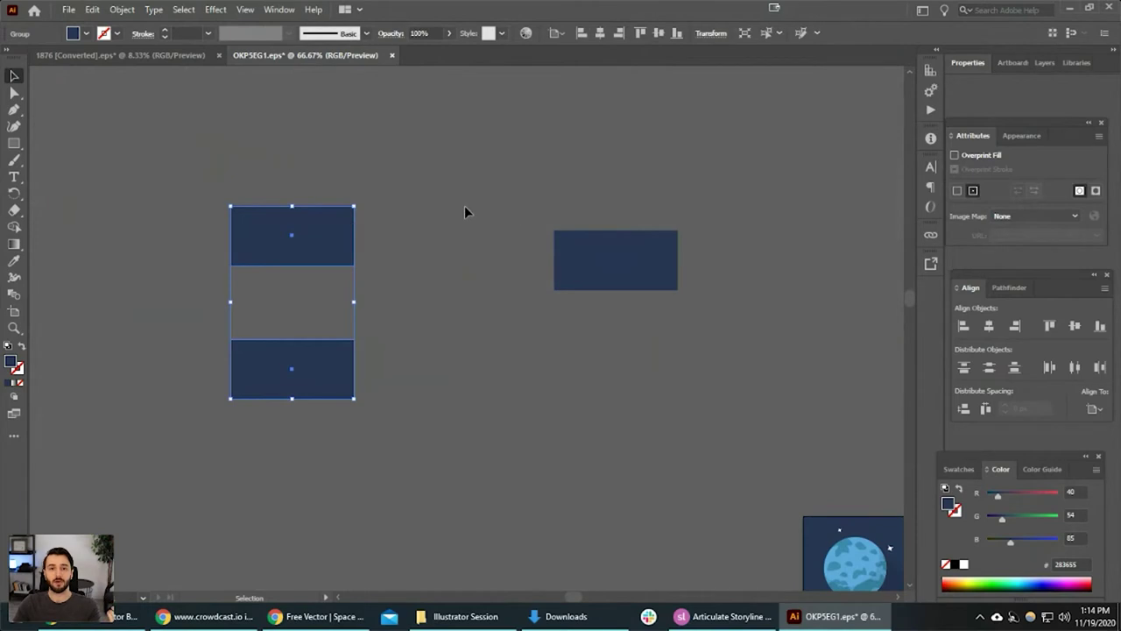
{"action": "key", "text": "ctrl+shift+g"}
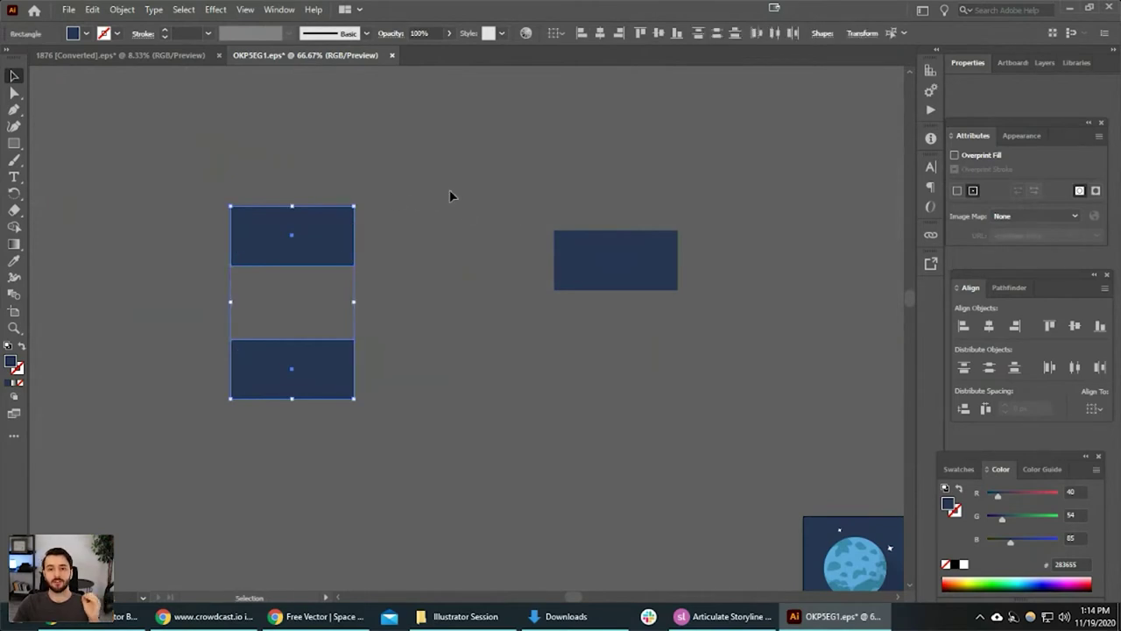
{"action": "left_click", "coordinate": [450, 192]}
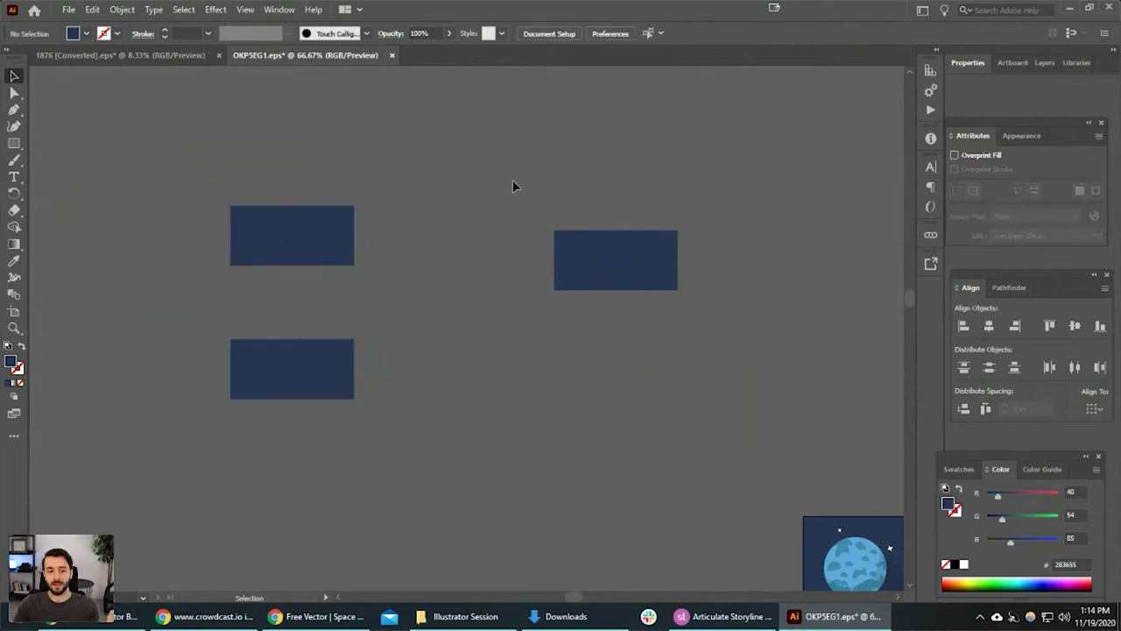
Move the upper stacked rectangle slightly up and group it with the rectangle below it.
{"action": "left_click", "coordinate": [310, 217]}
{"action": "mouse_move", "coordinate": [310, 219]}
{"action": "left_mouse_down"}
{"action": "mouse_move", "coordinate": [385, 186]}
{"action": "mouse_move", "coordinate": [349, 133]}
{"action": "mouse_move", "coordinate": [348, 202]}
{"action": "mouse_move", "coordinate": [330, 214]}
{"action": "left_mouse_up"}
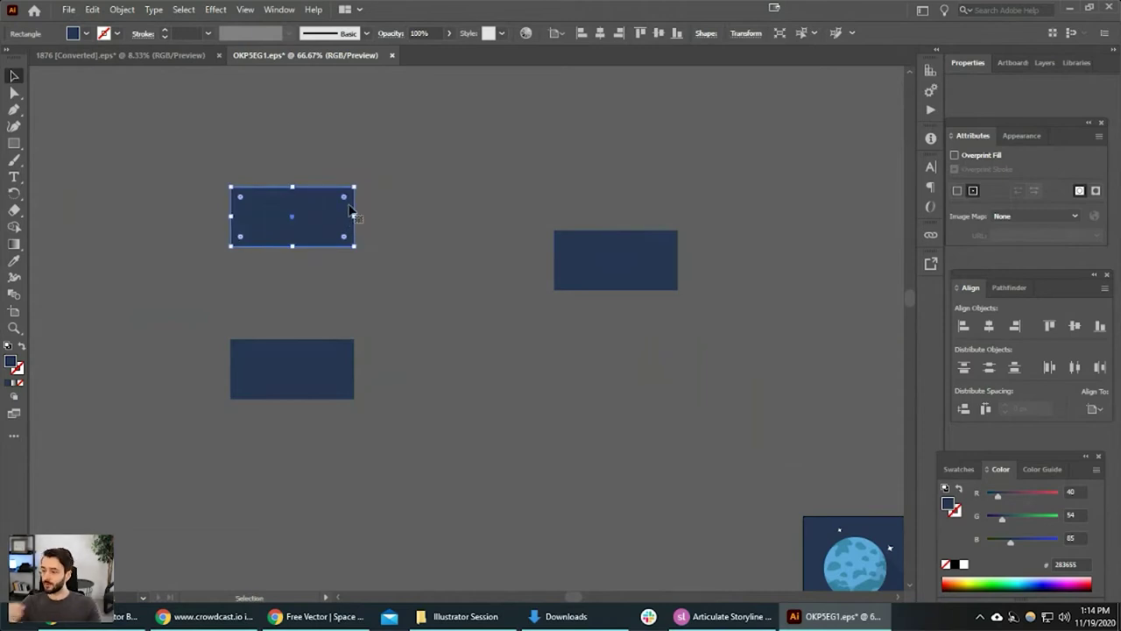
{"action": "left_click", "coordinate": [302, 390], "text": "shift"}
{"action": "key", "text": "a"}
{"action": "key", "text": "ctrl+g"}
{"action": "key", "text": "v"}
{"action": "left_click", "coordinate": [448, 219]}
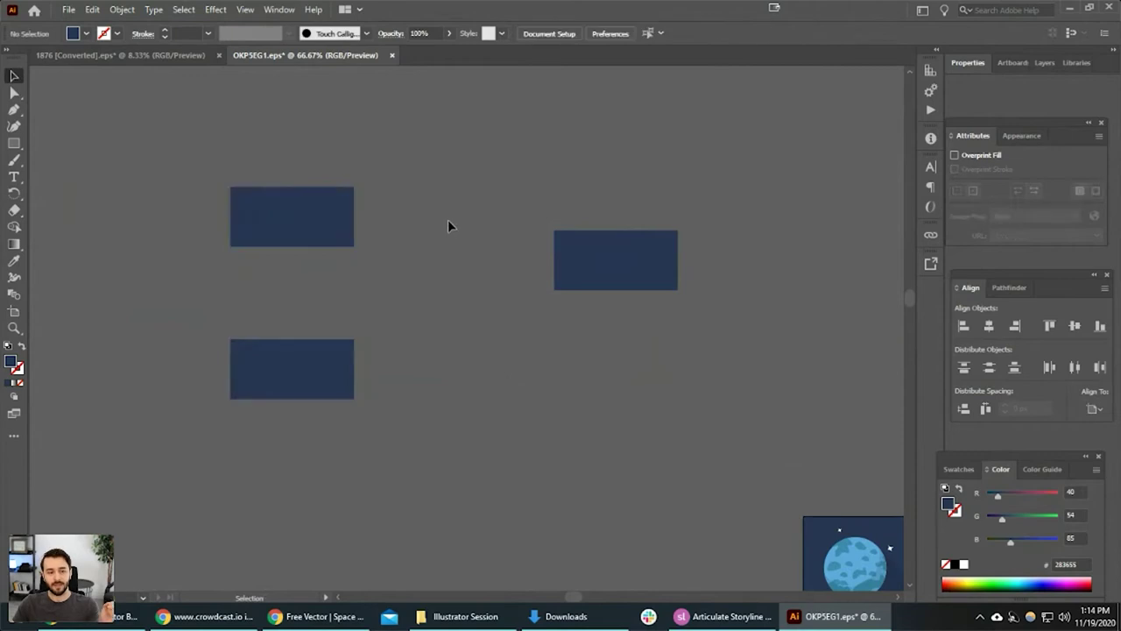
Move the grouped pair of rectangles slightly right and down, and bring the single rectangle closer to it.
{"action": "left_click", "coordinate": [321, 239]}
{"action": "left_click_drag", "start_coordinate": [322, 238], "coordinate": [349, 272]}
{"action": "left_click", "coordinate": [617, 272]}
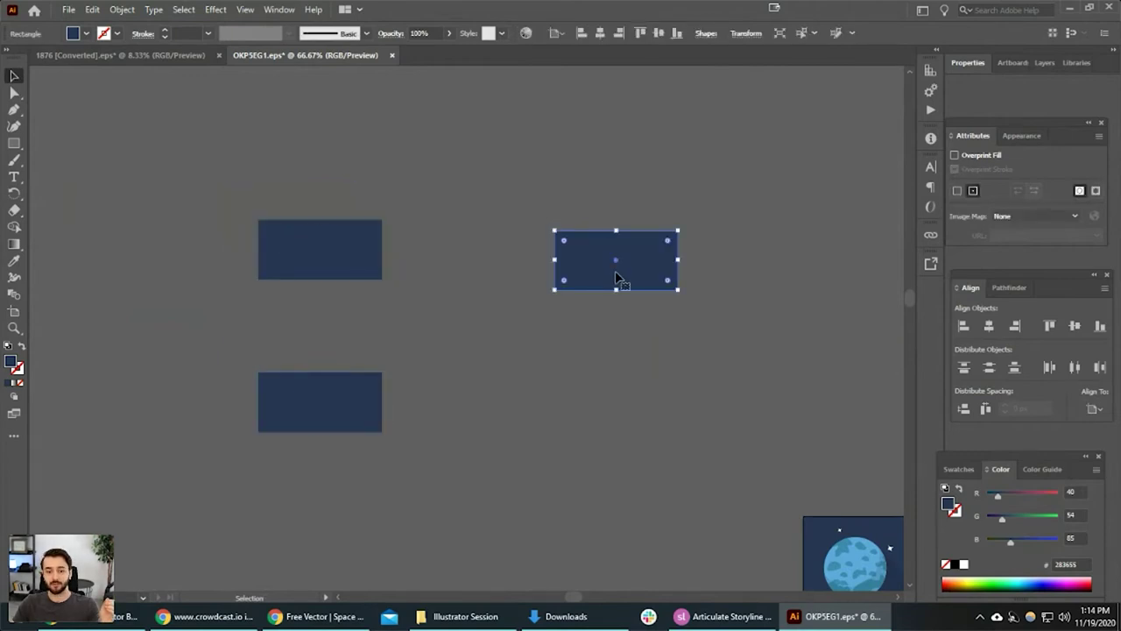
{"action": "left_click_drag", "start_coordinate": [643, 289], "coordinate": [572, 337]}
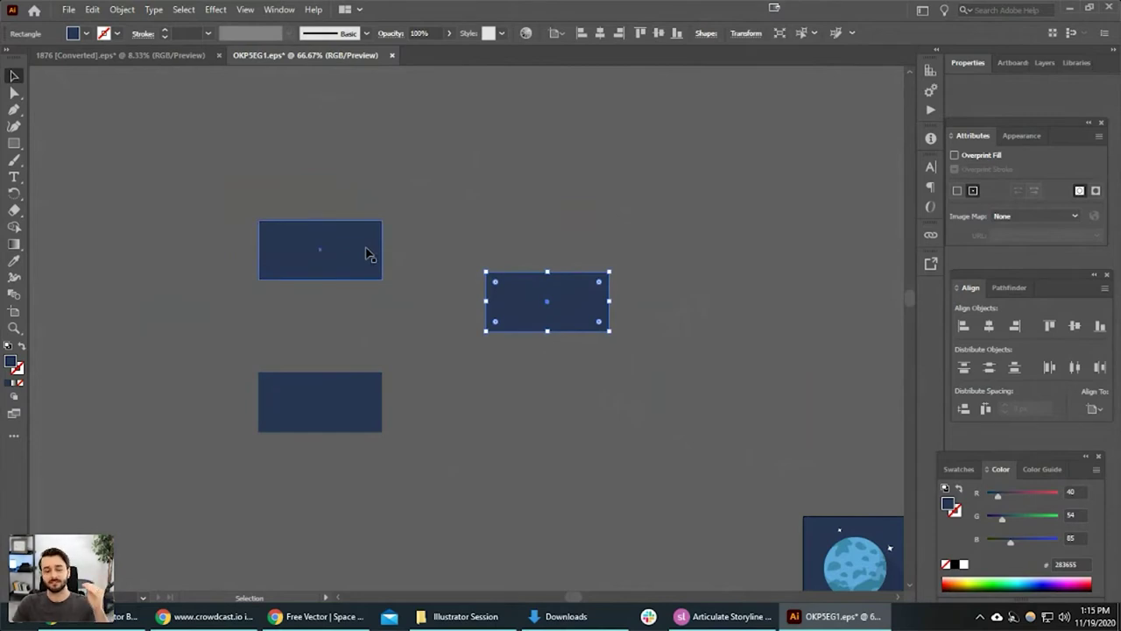
Group the single rectangle with the stacked pair and move the combined group up and to the right.
{"action": "left_click", "coordinate": [577, 311], "text": "shift"}
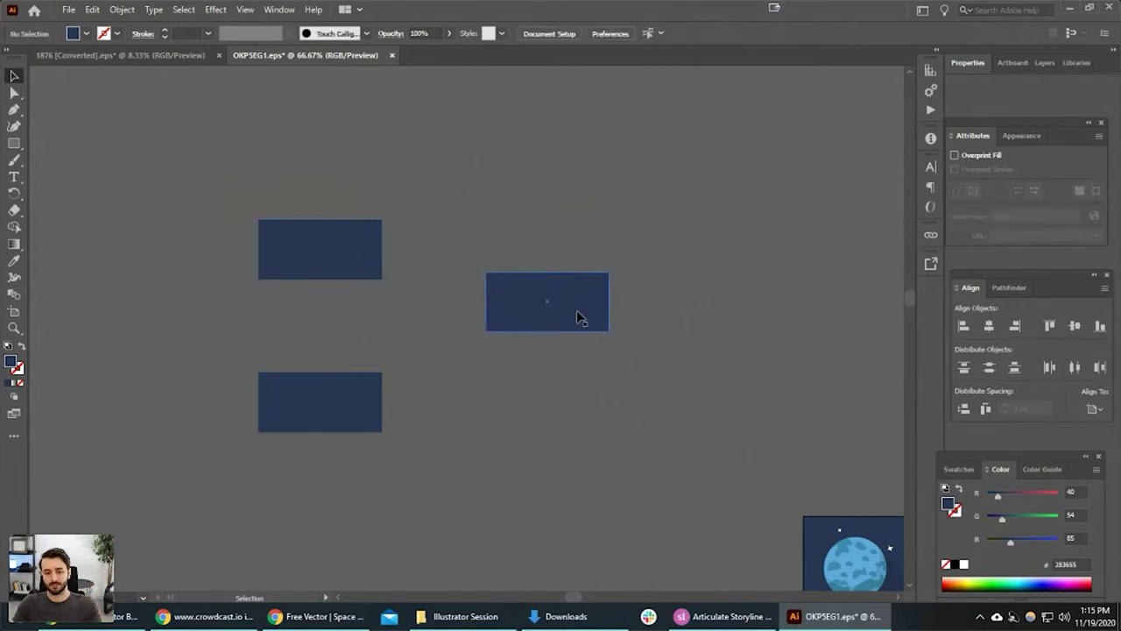
{"action": "left_click", "coordinate": [577, 311]}
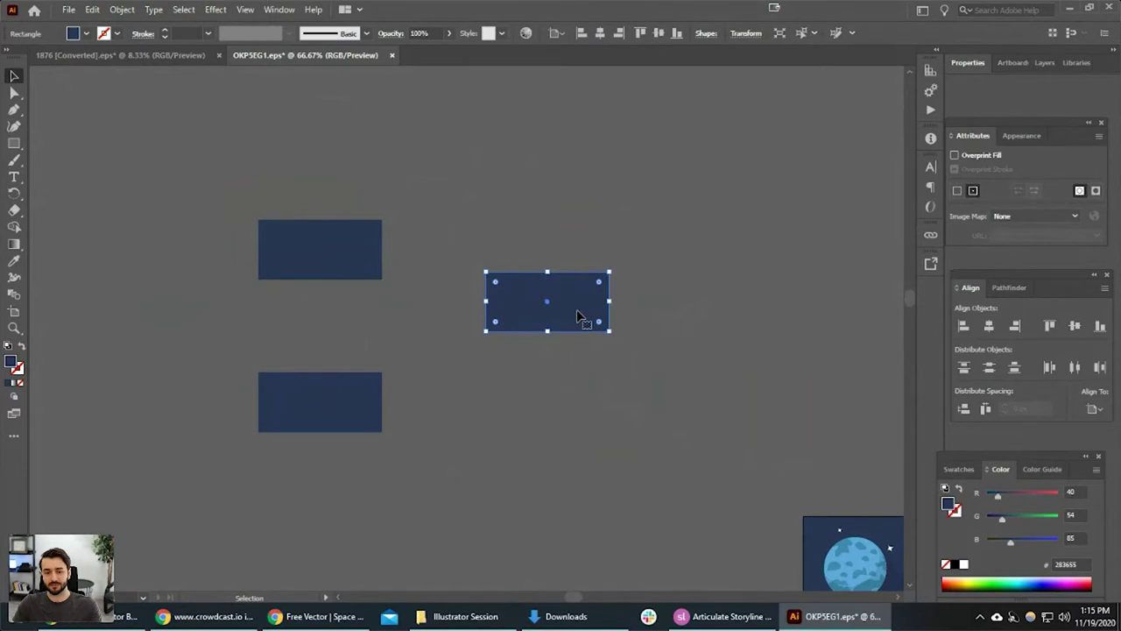
{"action": "left_click", "coordinate": [357, 252], "text": "shift"}
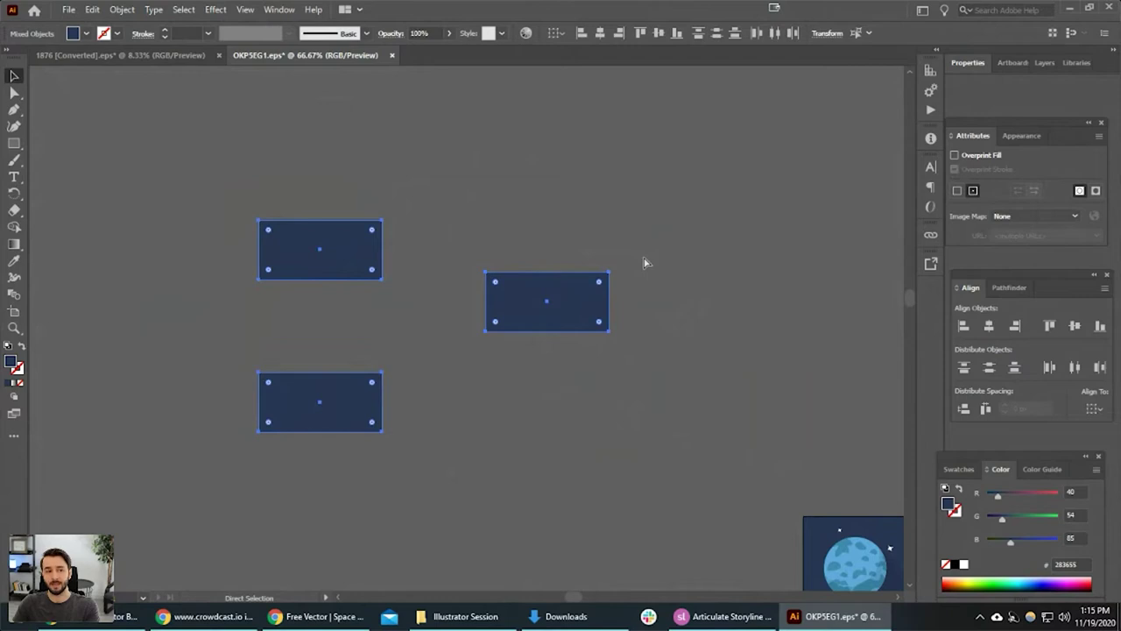
{"action": "key", "text": "ctrl+g"}
{"action": "left_click", "coordinate": [690, 208]}
{"action": "left_click_drag", "start_coordinate": [313, 272], "coordinate": [388, 196]}
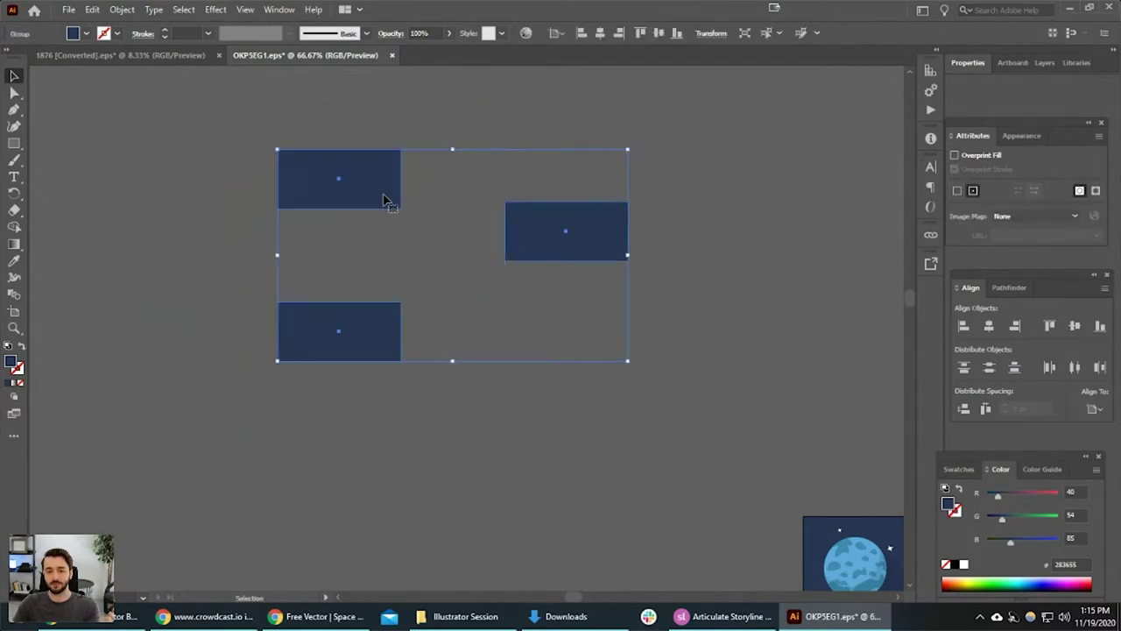
Isolate the combined group, select the stacked pair and the single rectangle in turn, and exit isolation.
{"action": "double_click", "coordinate": [614, 221]}
{"action": "left_click", "coordinate": [379, 199]}
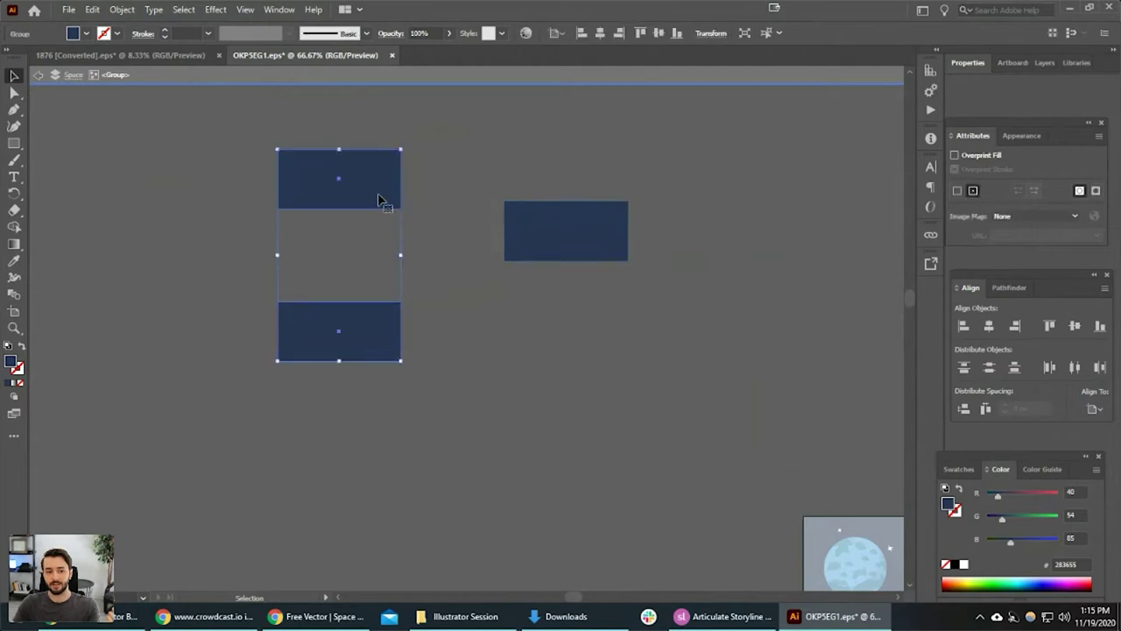
{"action": "left_click", "coordinate": [566, 235]}
{"action": "left_click", "coordinate": [544, 358]}
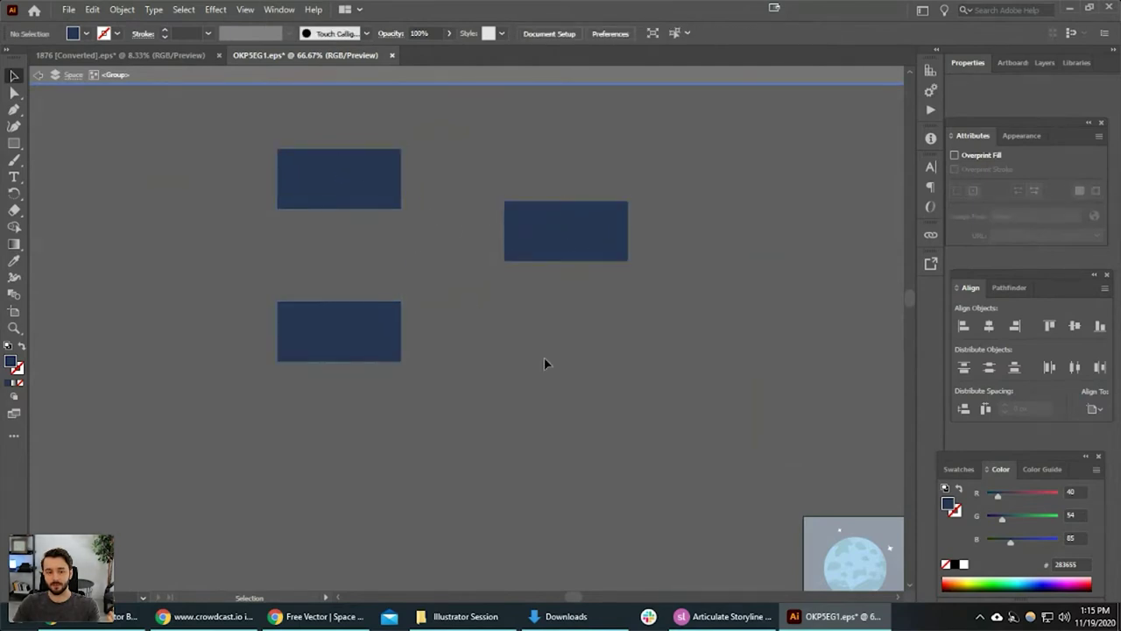
{"action": "double_click", "coordinate": [548, 366]}
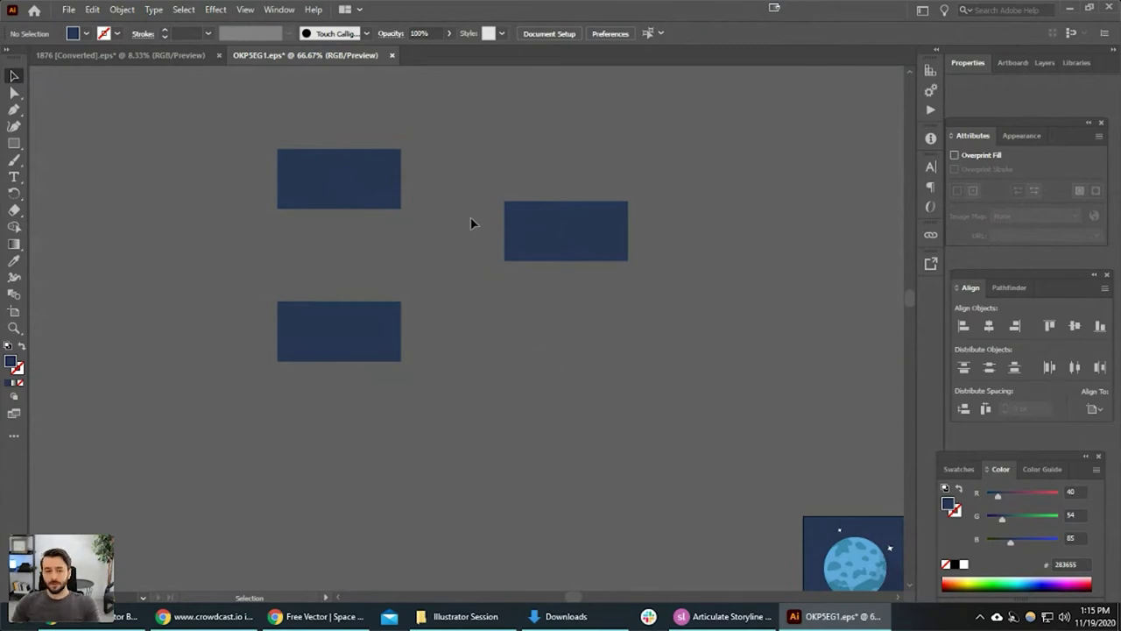
Move the combined group left and slightly down, and shift only its single rectangle slightly left and down in isolation mode.
{"action": "left_click", "coordinate": [521, 232]}
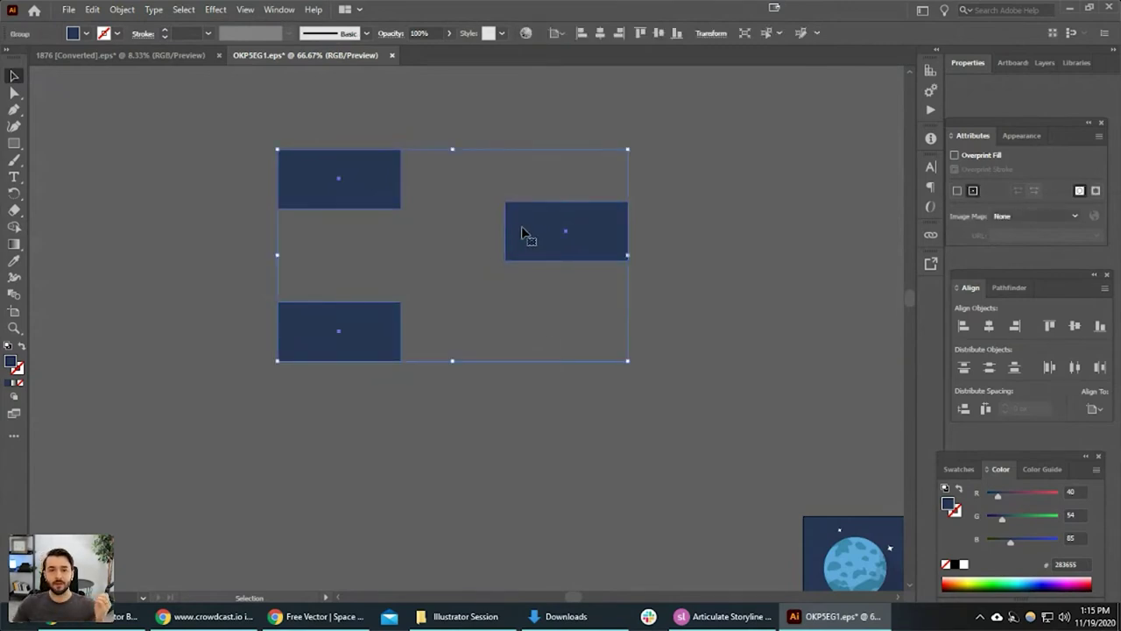
{"action": "left_click_drag", "start_coordinate": [541, 243], "coordinate": [546, 278]}
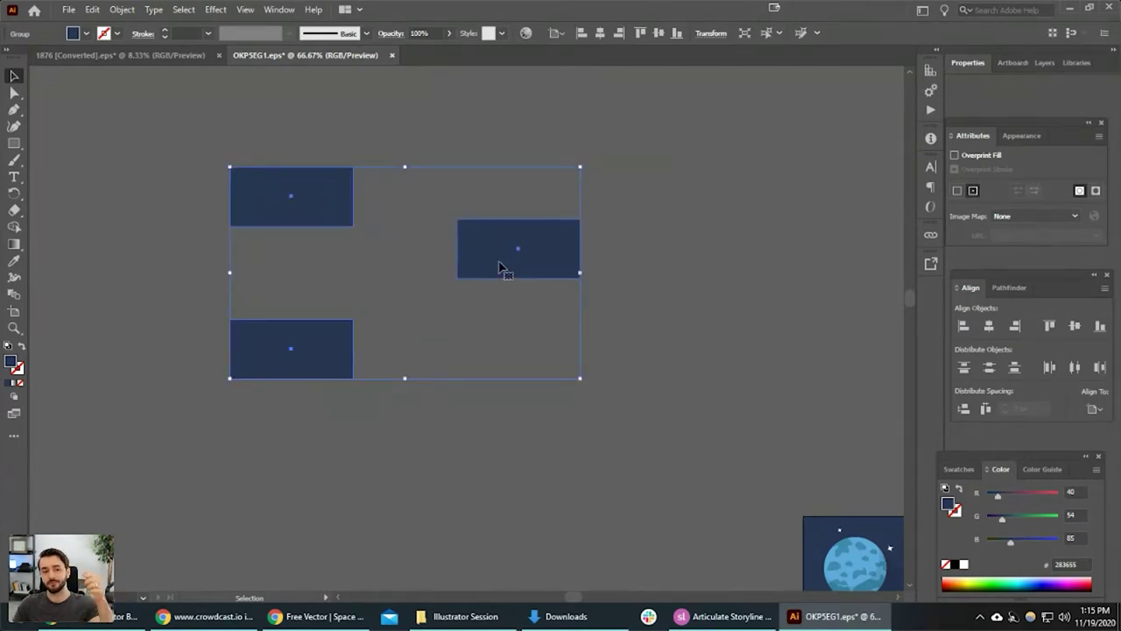
{"action": "double_click", "coordinate": [555, 250]}
{"action": "left_click", "coordinate": [559, 251]}
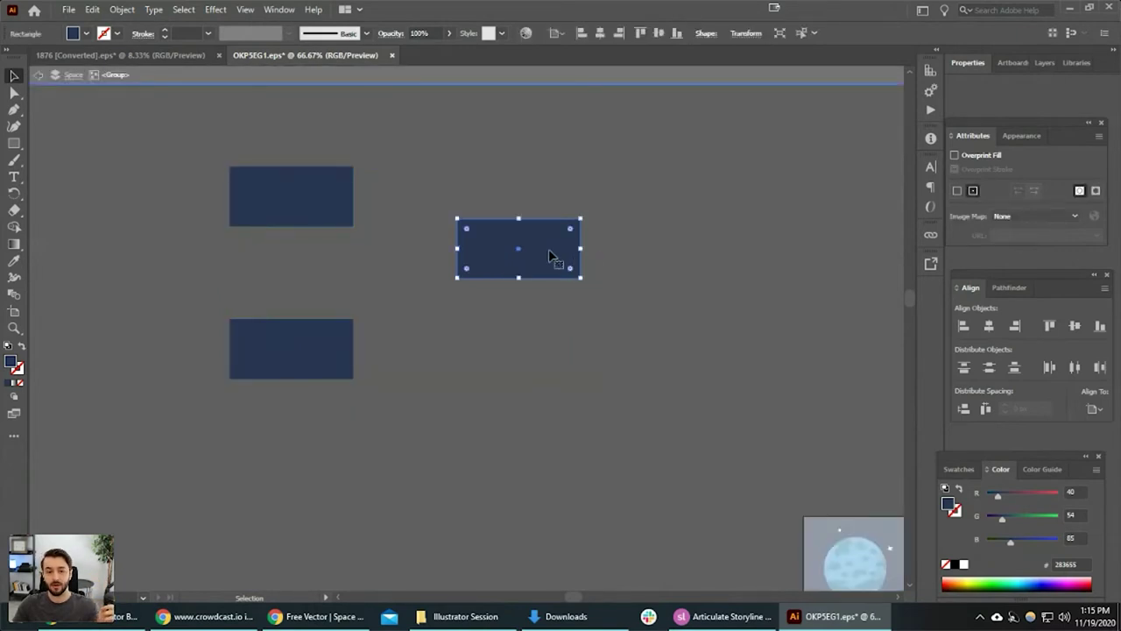
{"action": "left_click_drag", "start_coordinate": [549, 254], "coordinate": [531, 271]}
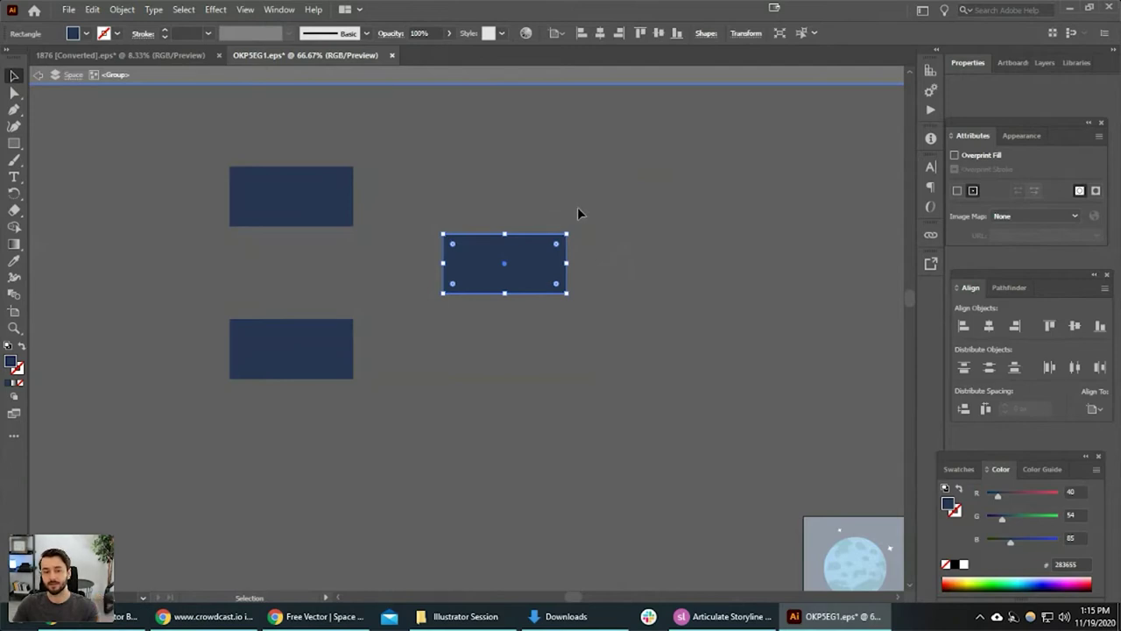
{"action": "key", "text": "Escape"}
Move the whole group of three rectangles slightly up and deselect it.
{"action": "left_click", "coordinate": [771, 238]}
{"action": "left_click_drag", "start_coordinate": [525, 261], "coordinate": [535, 288]}
{"action": "left_click", "coordinate": [531, 273]}
{"action": "left_click", "coordinate": [698, 233]}
{"action": "left_click", "coordinate": [575, 256]}
{"action": "left_click", "coordinate": [665, 263]}
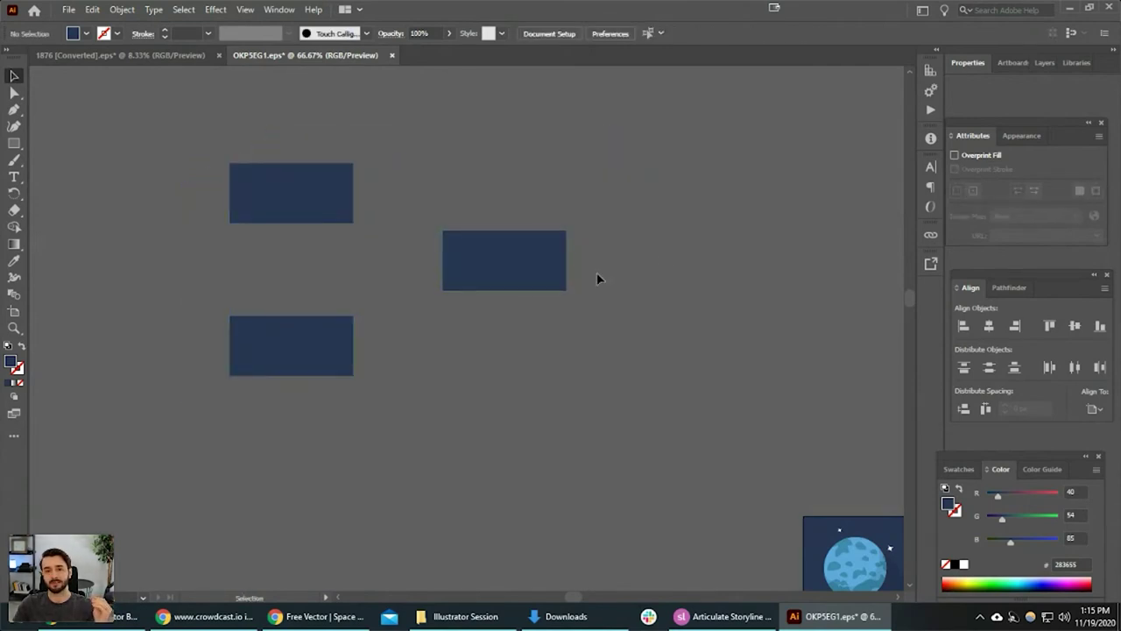
Isolate the combined group, select its single rectangle and stacked pair in turn, and isolate the nested pair.
{"action": "double_click", "coordinate": [302, 219]}
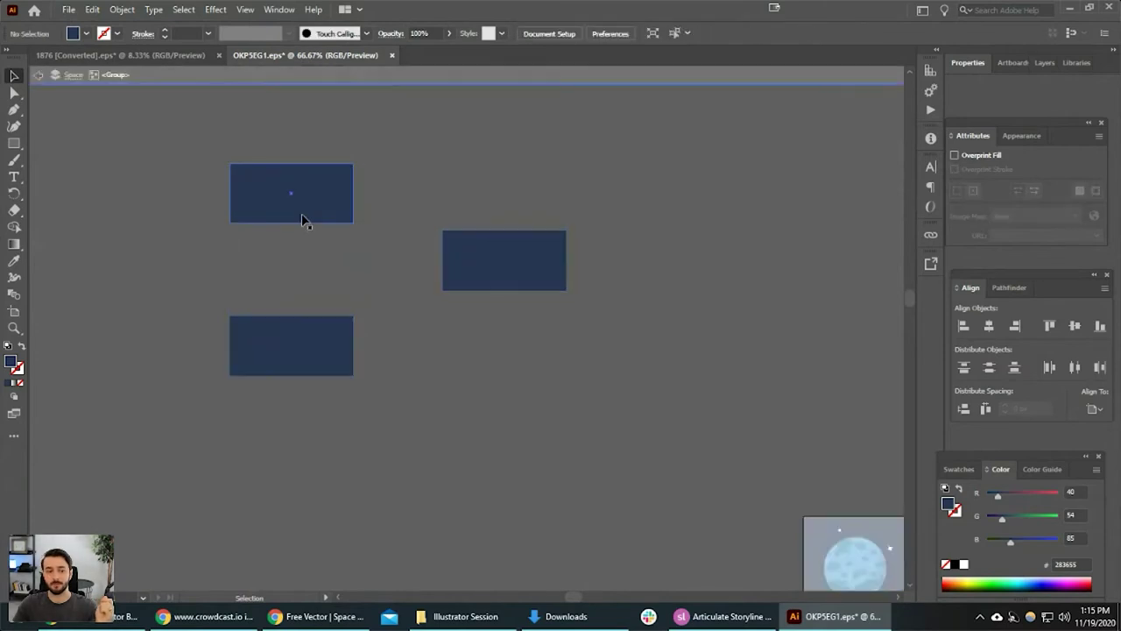
{"action": "left_click", "coordinate": [307, 221]}
{"action": "left_click", "coordinate": [469, 256]}
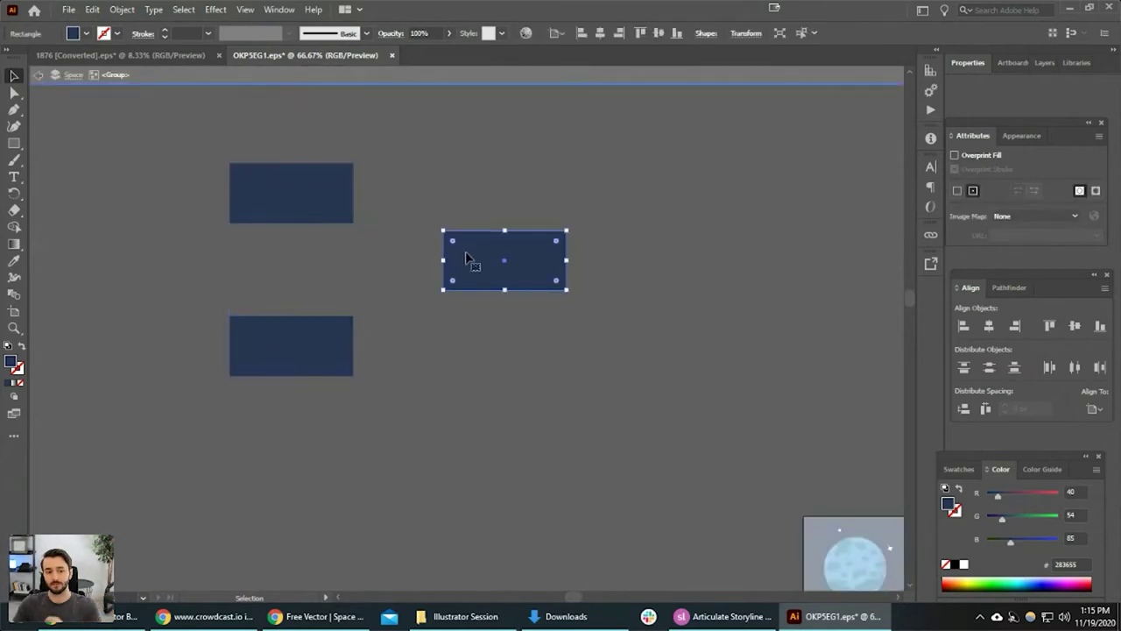
{"action": "left_click", "coordinate": [291, 217]}
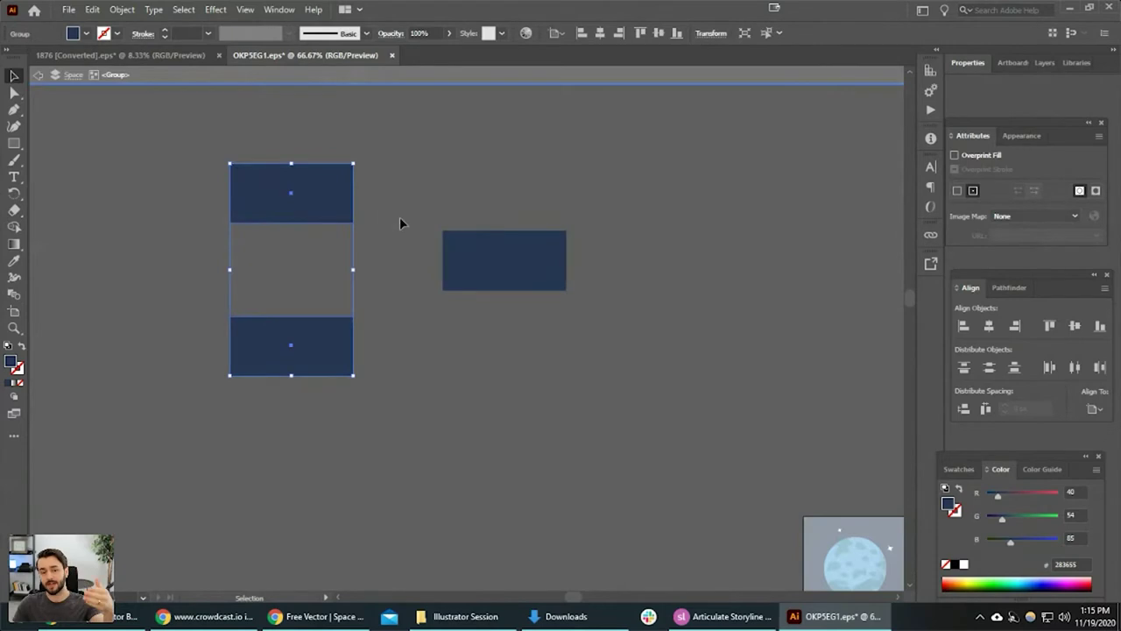
{"action": "left_click", "coordinate": [476, 251]}
{"action": "left_click", "coordinate": [322, 215]}
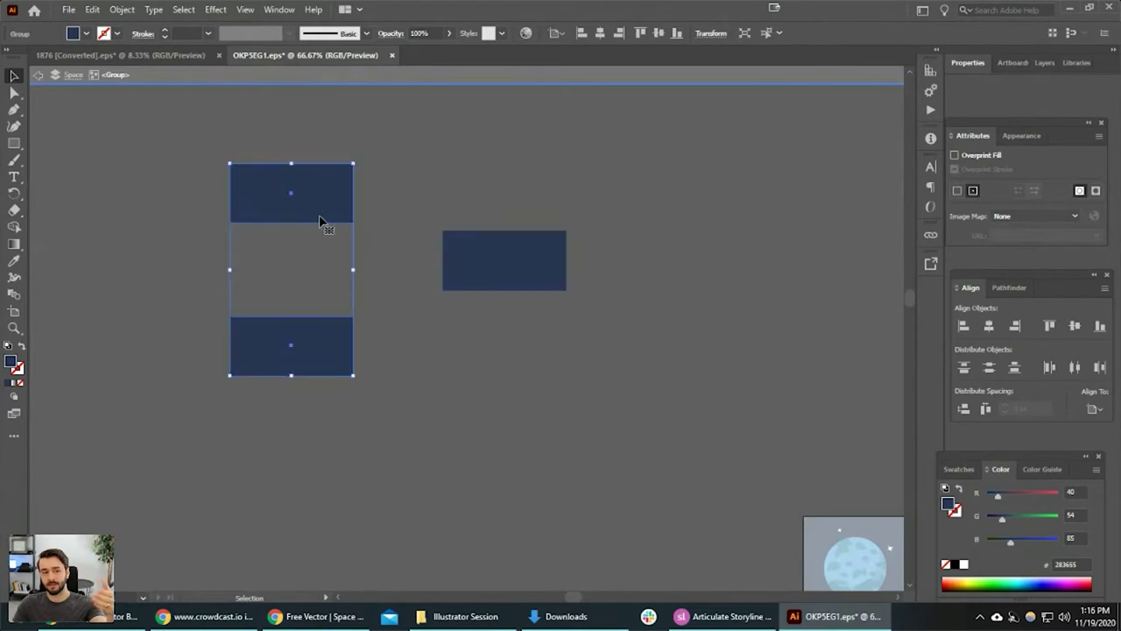
{"action": "double_click", "coordinate": [319, 214]}
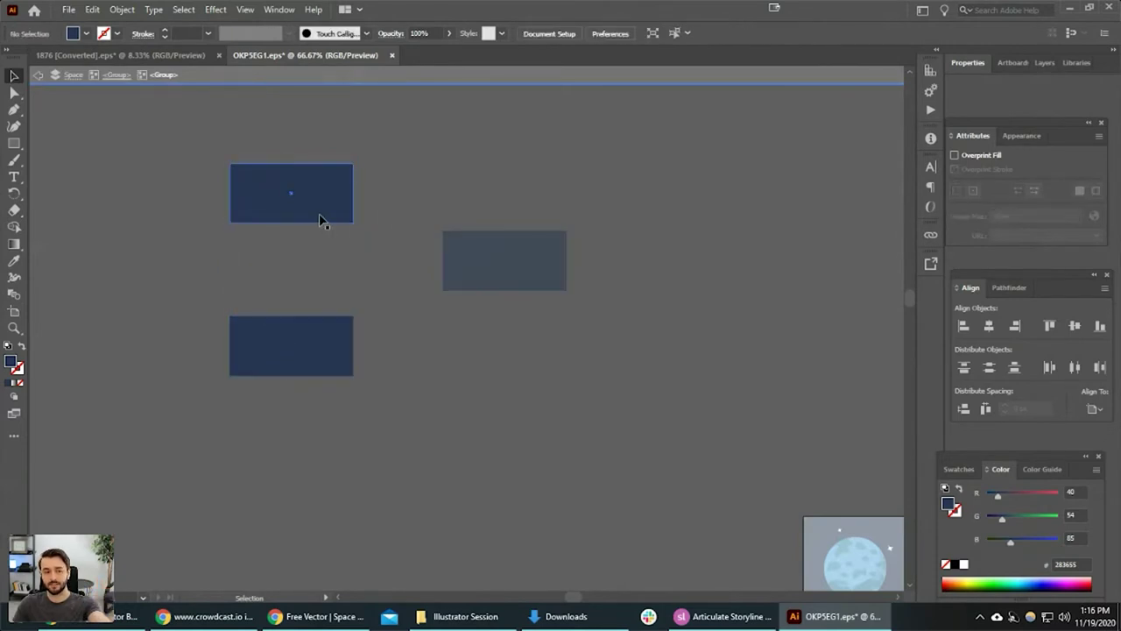
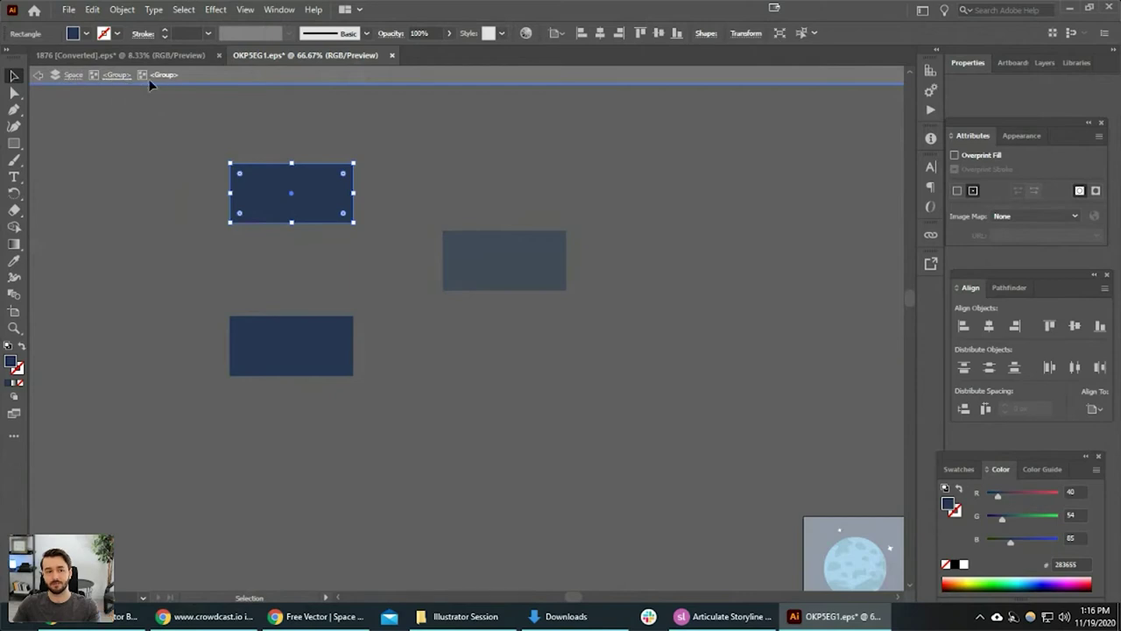
Select only the lower rectangle inside the isolated pair, deselect it, and return to the full artwork.
{"action": "left_click", "coordinate": [318, 342]}
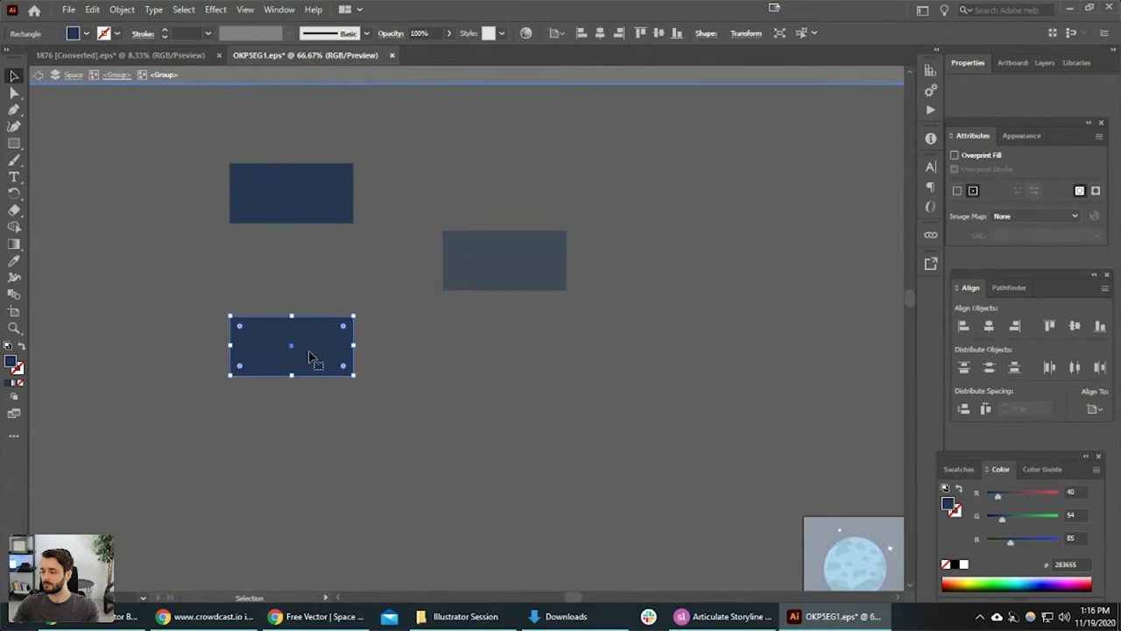
{"action": "left_click", "coordinate": [380, 289]}
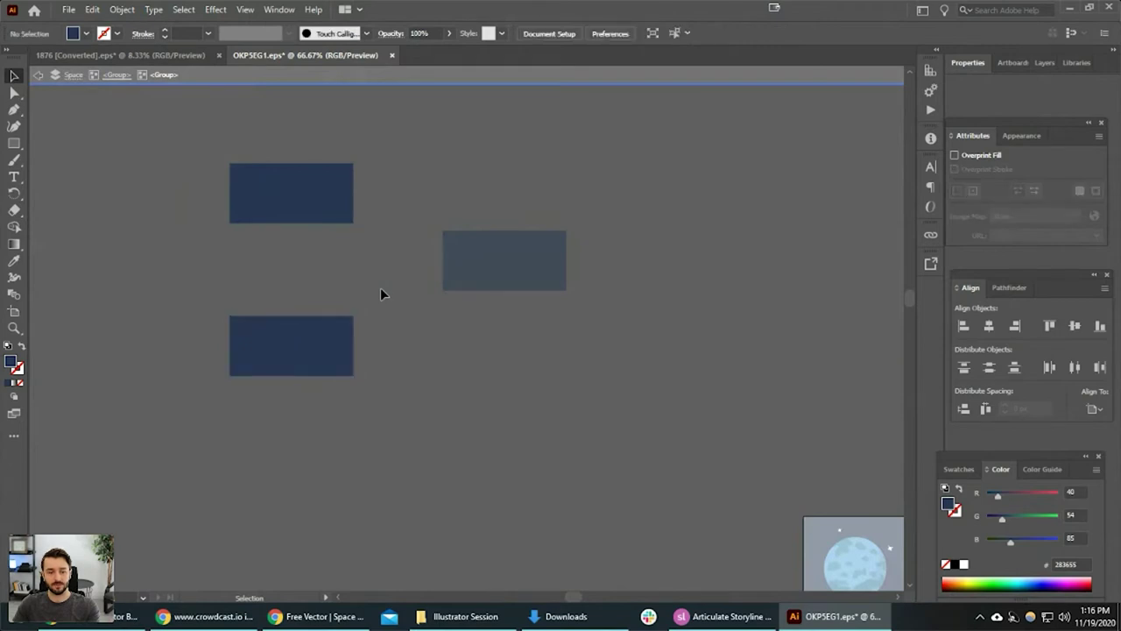
{"action": "double_click", "coordinate": [380, 289]}
Move the rocket icon with its square background out of the icon sheet to the empty canvas right of it.
{"action": "scroll", "coordinate": [438, 315], "scroll_direction": "down", "scroll_amount": 1}
{"action": "scroll", "coordinate": [467, 330], "scroll_direction": "right", "scroll_amount": 2}
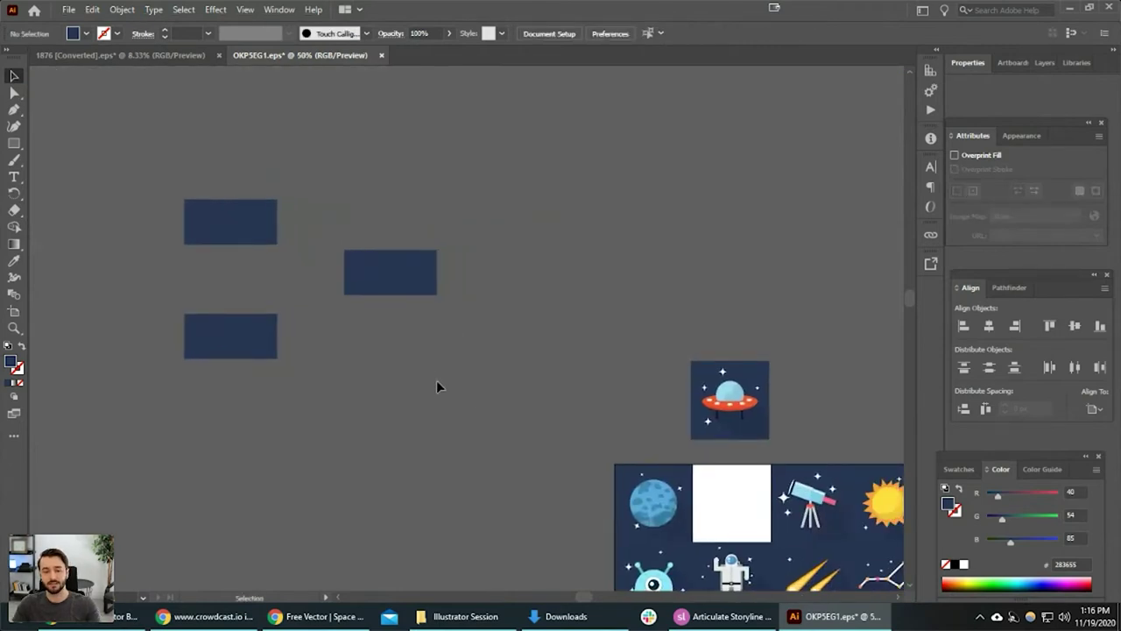
{"action": "left_click_drag", "start_coordinate": [546, 383], "coordinate": [434, 266]}
{"action": "scroll", "coordinate": [531, 334], "scroll_direction": "up", "scroll_amount": 1}
{"action": "left_click_drag", "start_coordinate": [543, 355], "coordinate": [396, 280]}
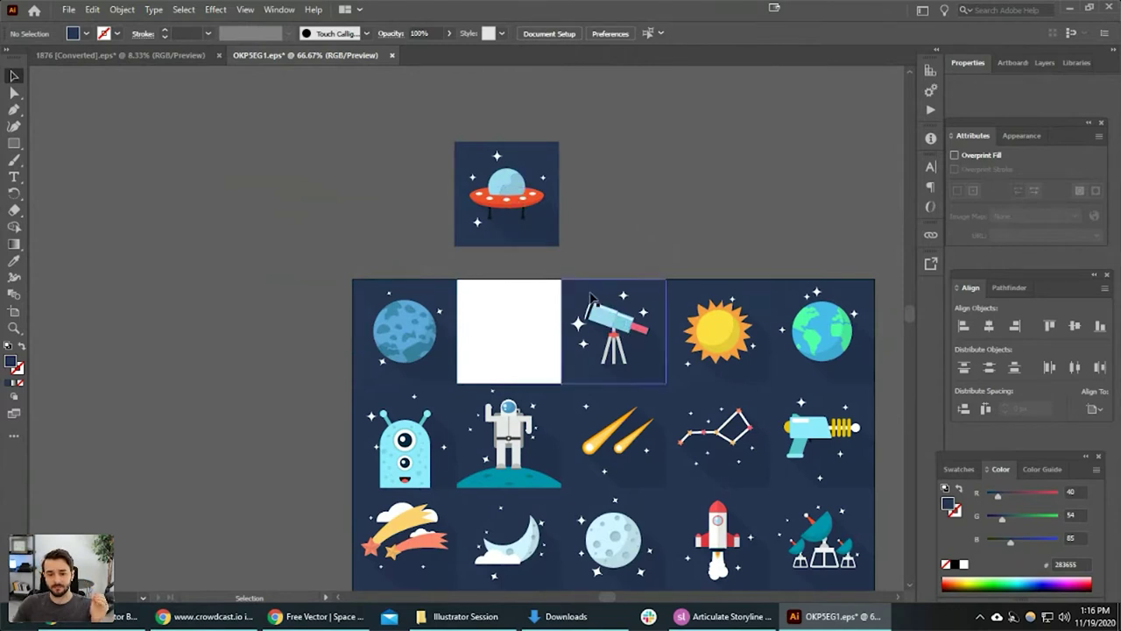
{"action": "left_click_drag", "start_coordinate": [637, 408], "coordinate": [603, 331]}
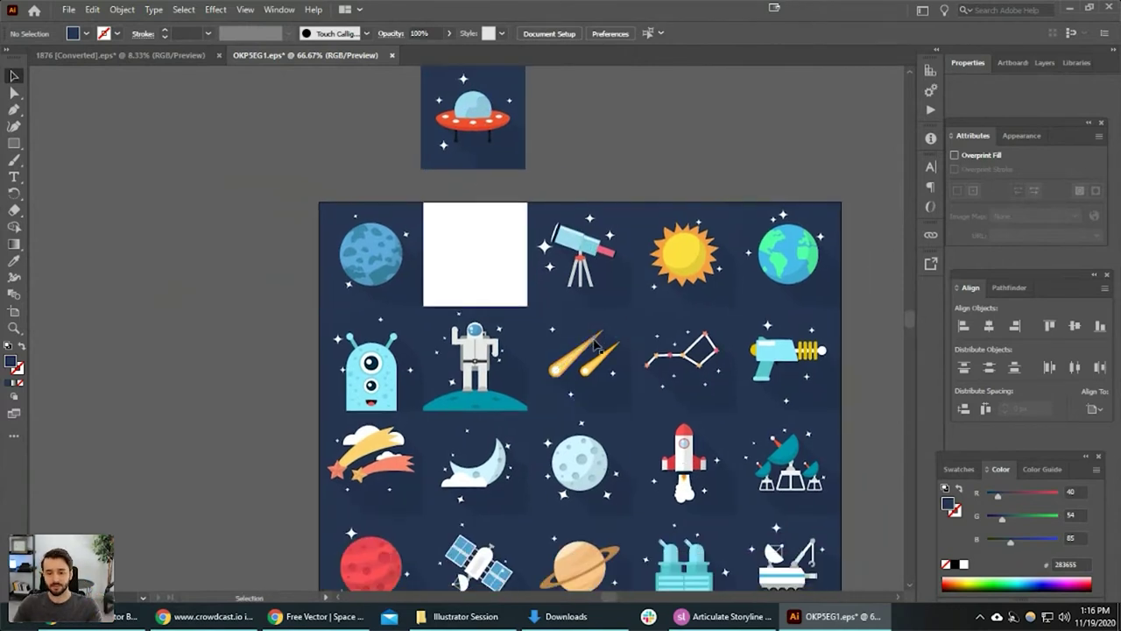
{"action": "scroll", "coordinate": [600, 333], "scroll_direction": "down", "scroll_amount": 1}
{"action": "left_click_drag", "start_coordinate": [572, 402], "coordinate": [557, 336]}
{"action": "scroll", "coordinate": [591, 388], "scroll_direction": "up", "scroll_amount": 1}
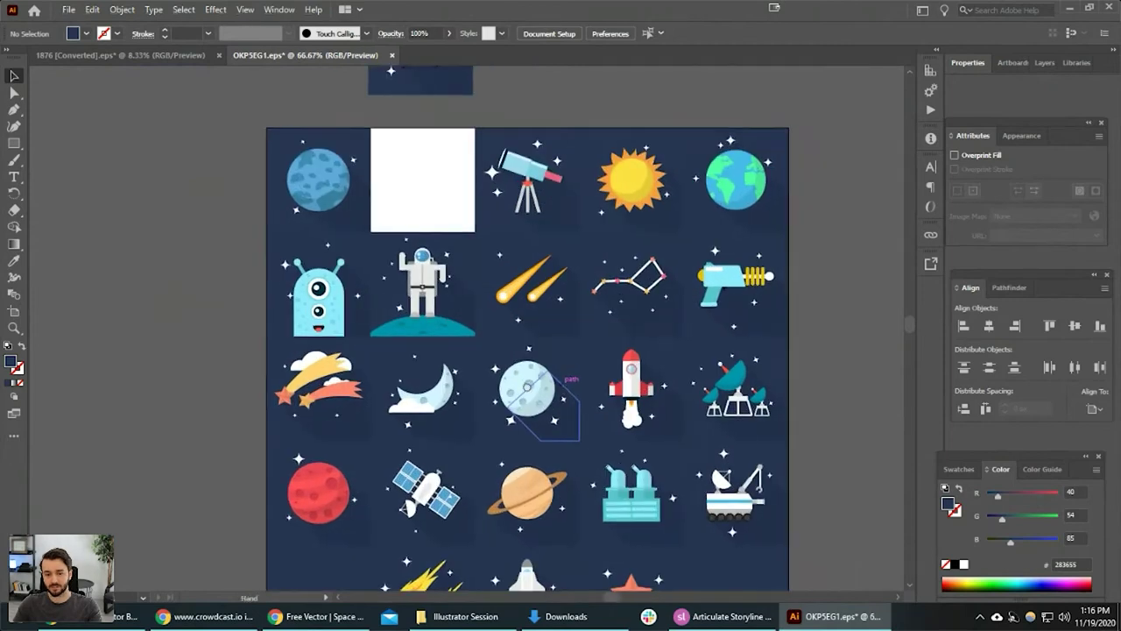
{"action": "left_click_drag", "start_coordinate": [589, 388], "coordinate": [856, 227]}
{"action": "left_click", "coordinate": [835, 350]}
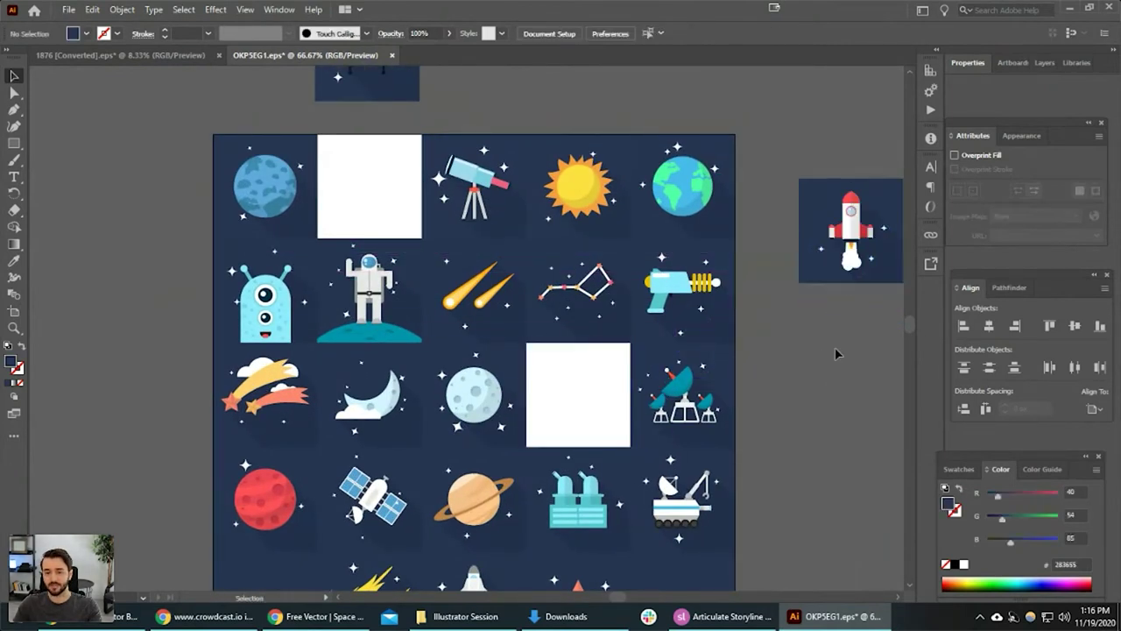
Ungroup the separated rocket icon and deselect its parts.
{"action": "left_click_drag", "start_coordinate": [836, 343], "coordinate": [599, 408]}
{"action": "scroll", "coordinate": [620, 383], "scroll_direction": "up", "scroll_amount": 1}
{"action": "left_click_drag", "start_coordinate": [660, 338], "coordinate": [620, 398]}
{"action": "left_click", "coordinate": [577, 281]}
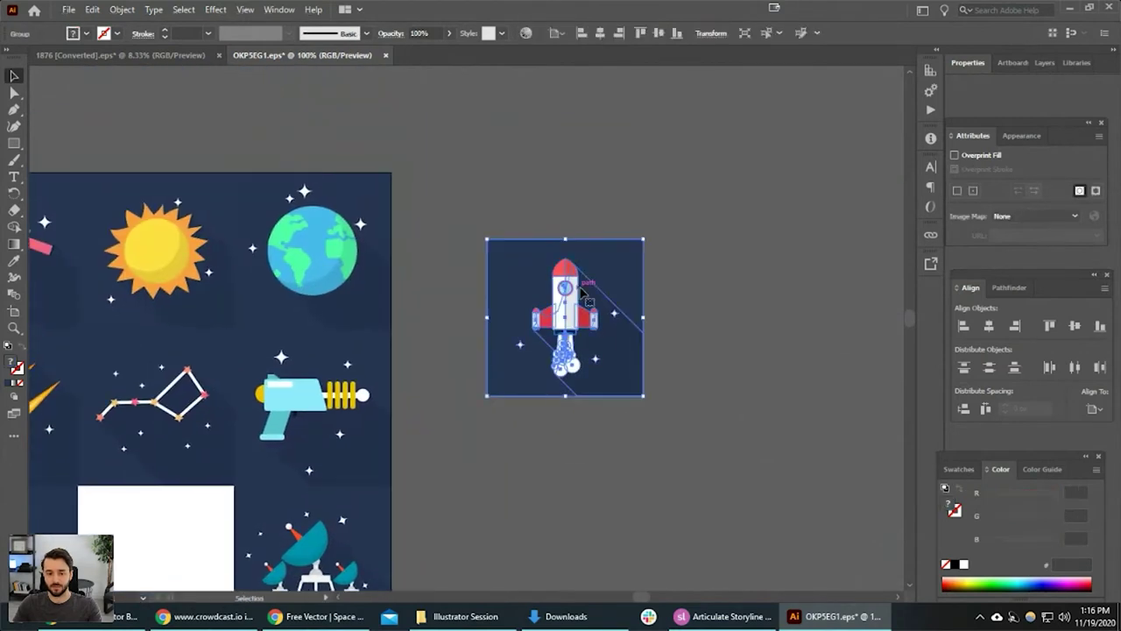
{"action": "key", "text": "ctrl"}
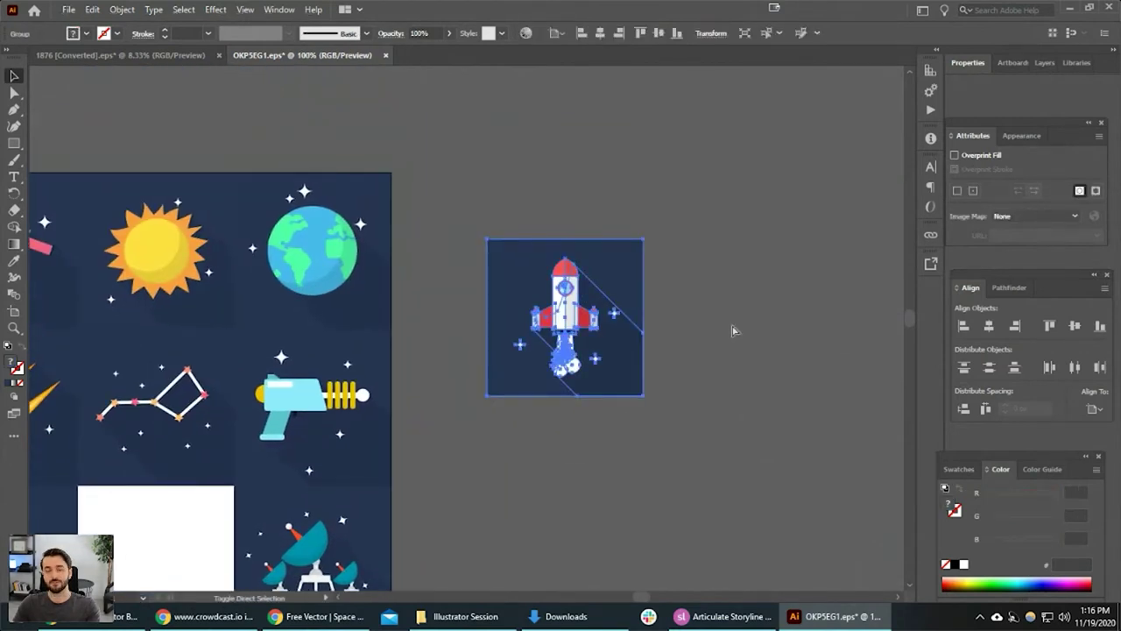
{"action": "left_click", "coordinate": [733, 325], "text": "ctrl"}
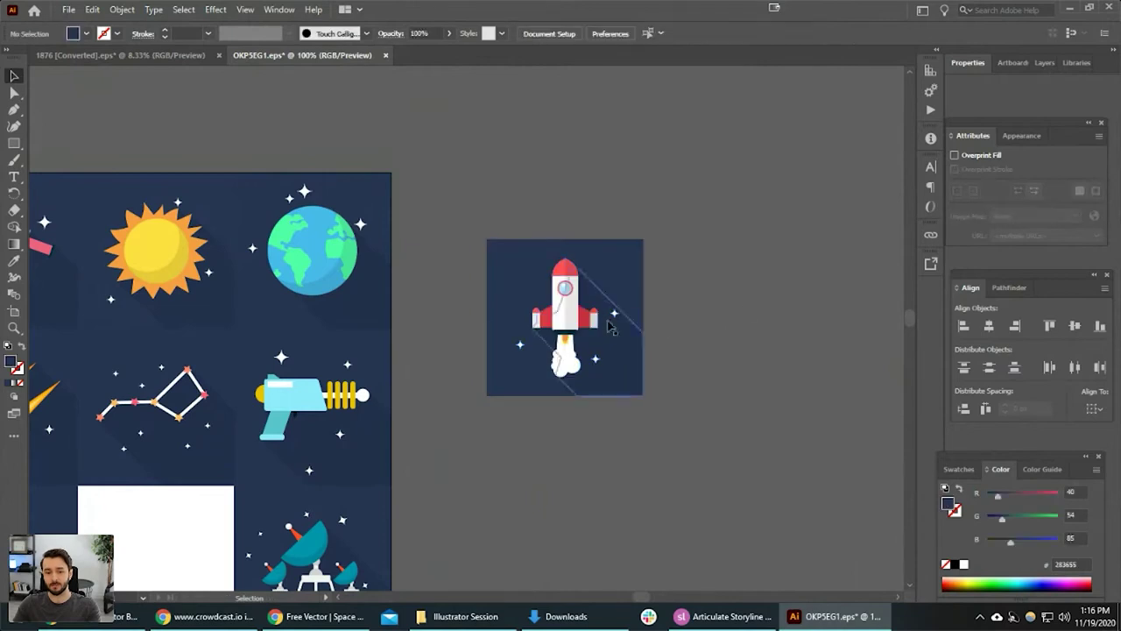
Pull the rocket with its stars, the square background and the long shadow apart, and select the rocket group.
{"action": "left_click_drag", "start_coordinate": [565, 287], "coordinate": [703, 167]}
{"action": "left_click", "coordinate": [779, 310]}
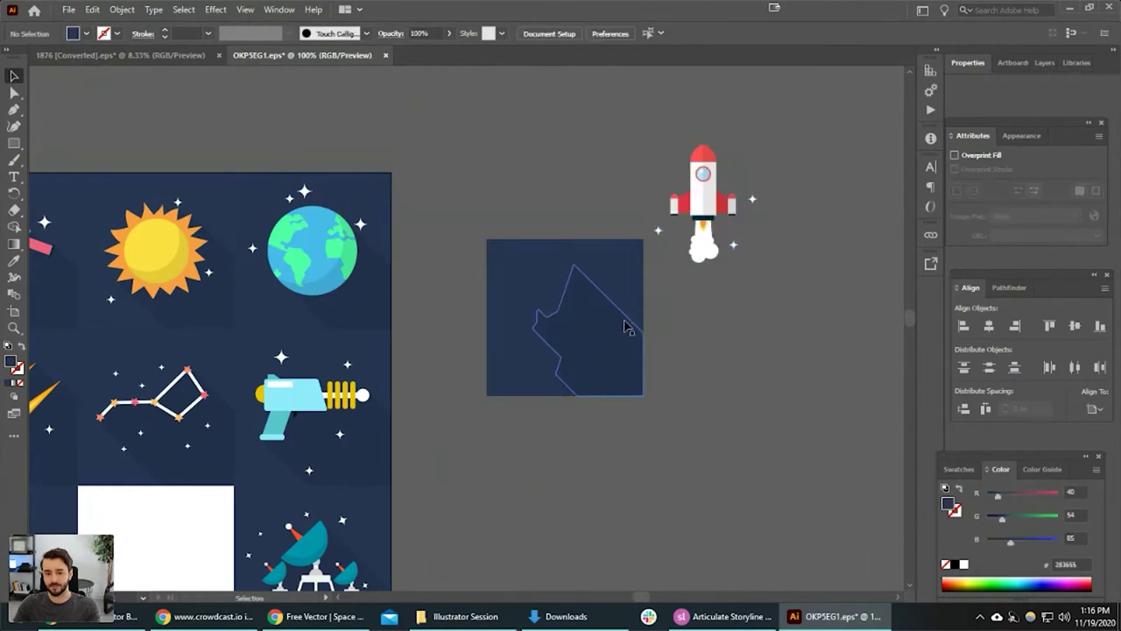
{"action": "left_click", "coordinate": [628, 305]}
{"action": "left_click_drag", "start_coordinate": [613, 259], "coordinate": [540, 145]}
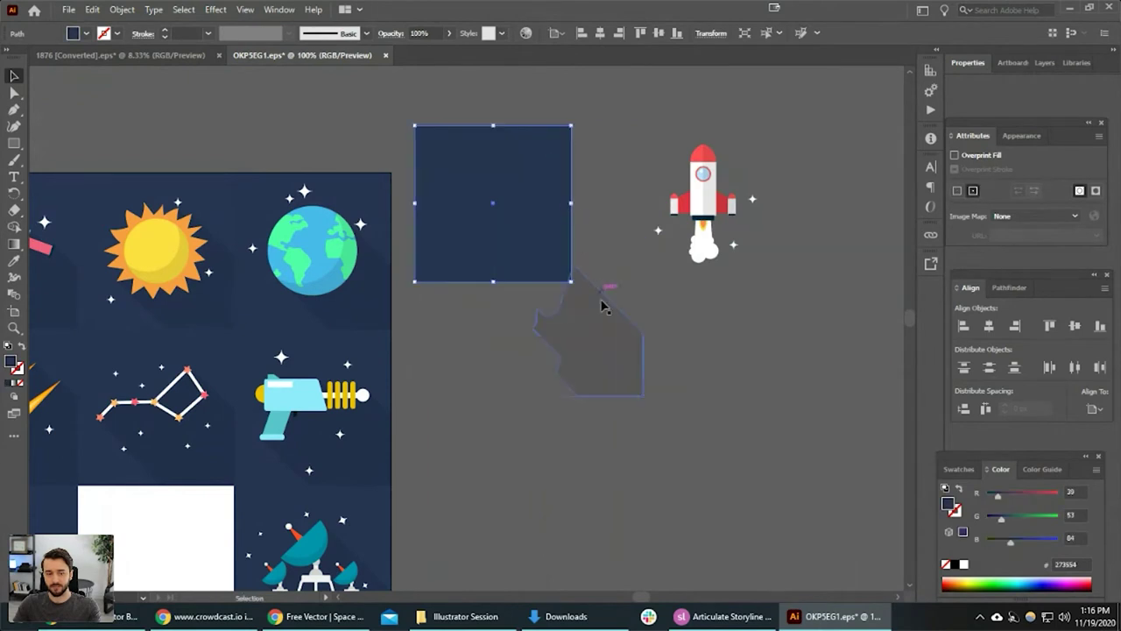
{"action": "left_click_drag", "start_coordinate": [601, 342], "coordinate": [533, 394]}
{"action": "left_click", "coordinate": [700, 192]}
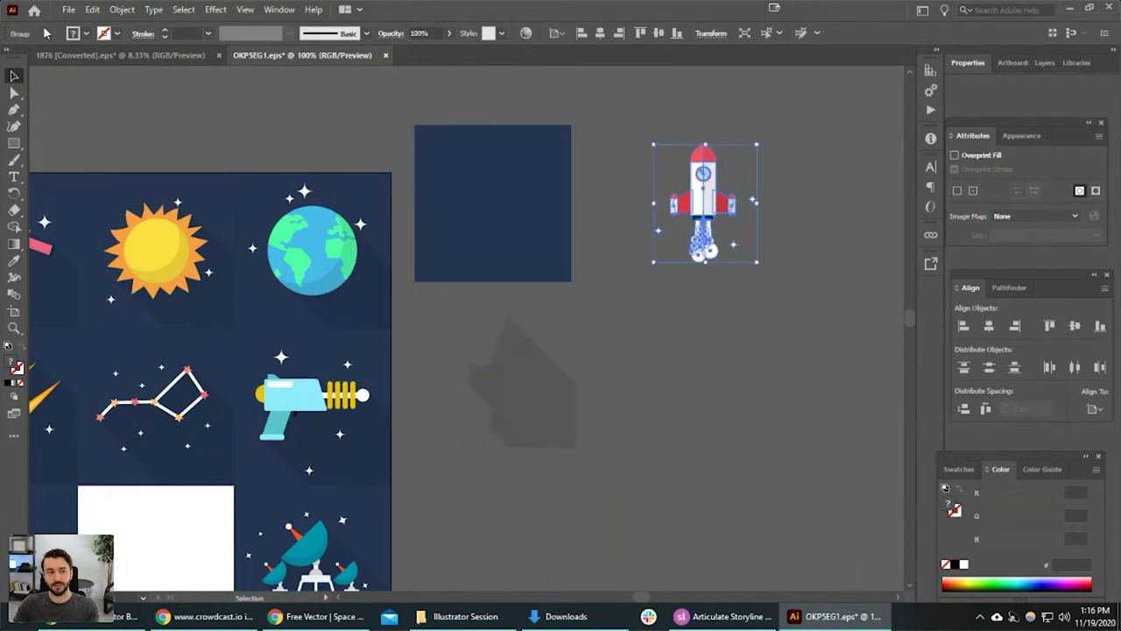
Drill through the rocket's nested groups in isolation mode down to the single shading path, deselect it, and return to the full artwork.
{"action": "left_click", "coordinate": [805, 158]}
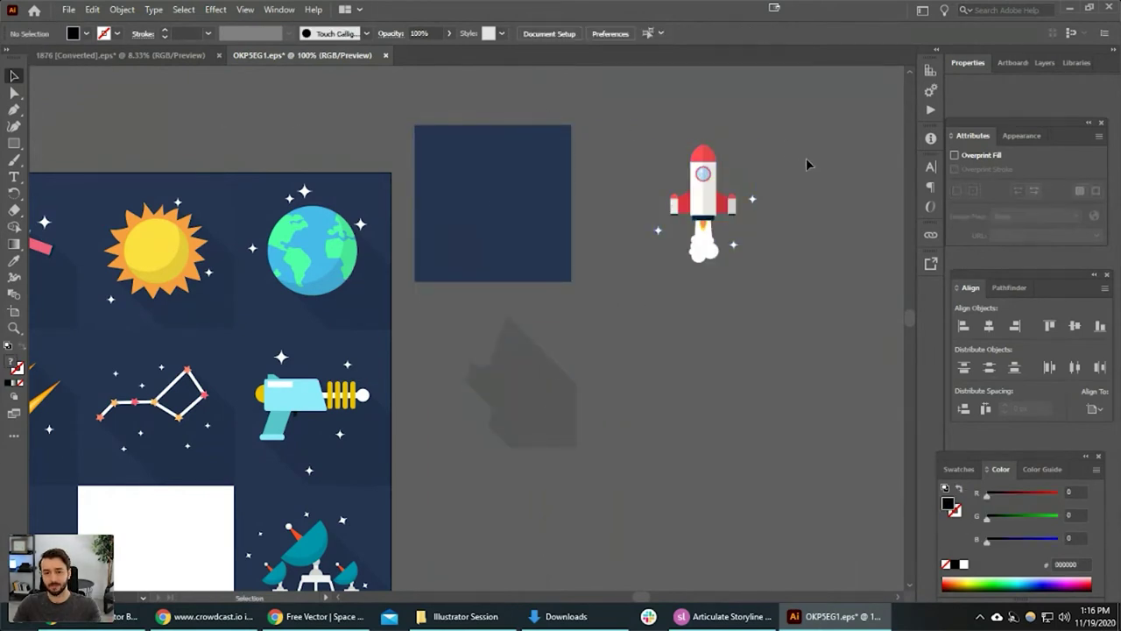
{"action": "scroll", "coordinate": [741, 214], "scroll_direction": "up", "scroll_amount": 3}
{"action": "double_click", "coordinate": [674, 193]}
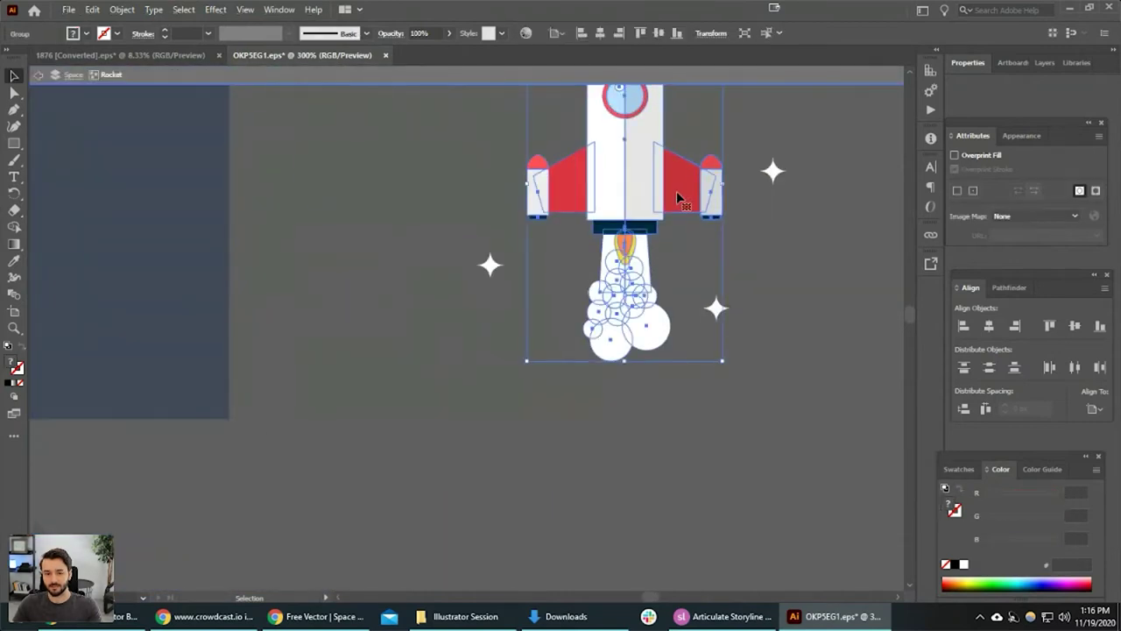
{"action": "double_click", "coordinate": [679, 197]}
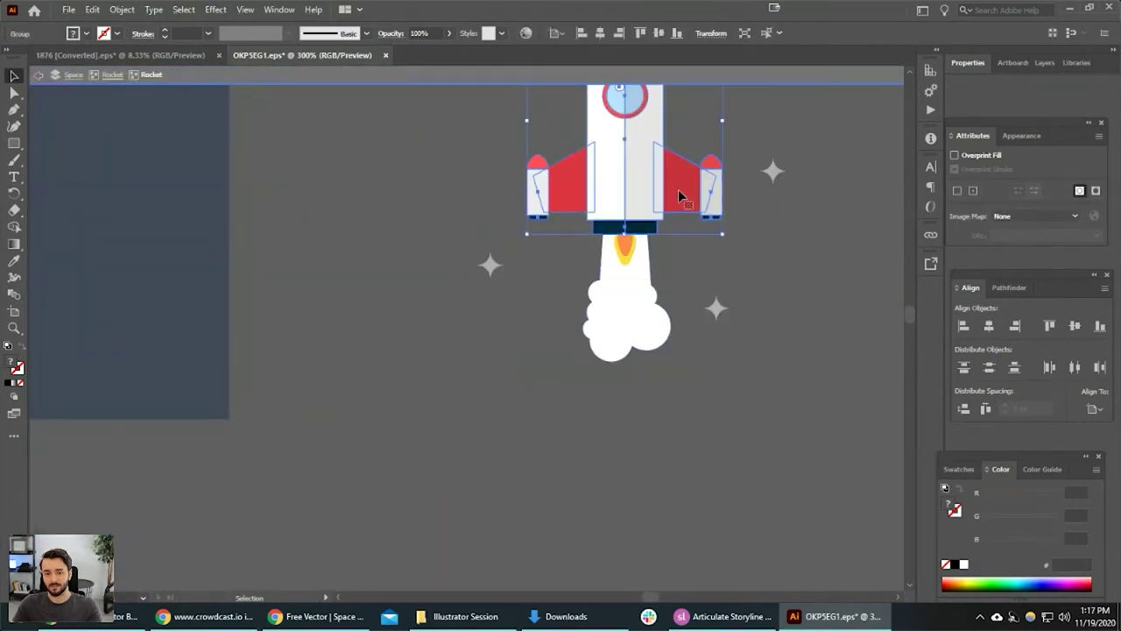
{"action": "double_click", "coordinate": [682, 189]}
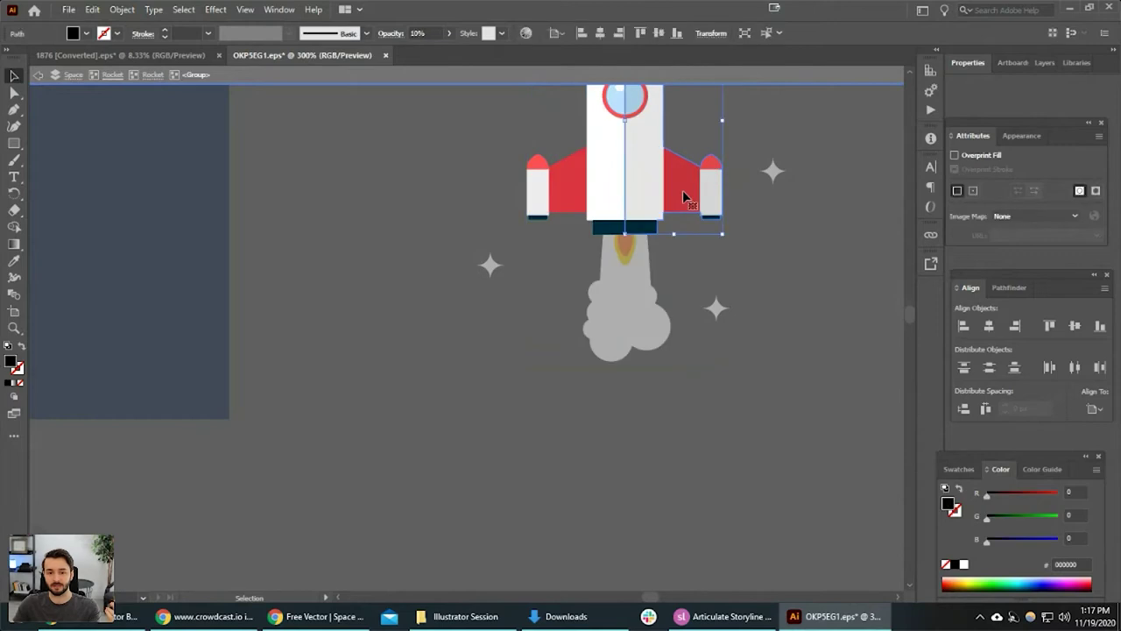
{"action": "double_click", "coordinate": [686, 199]}
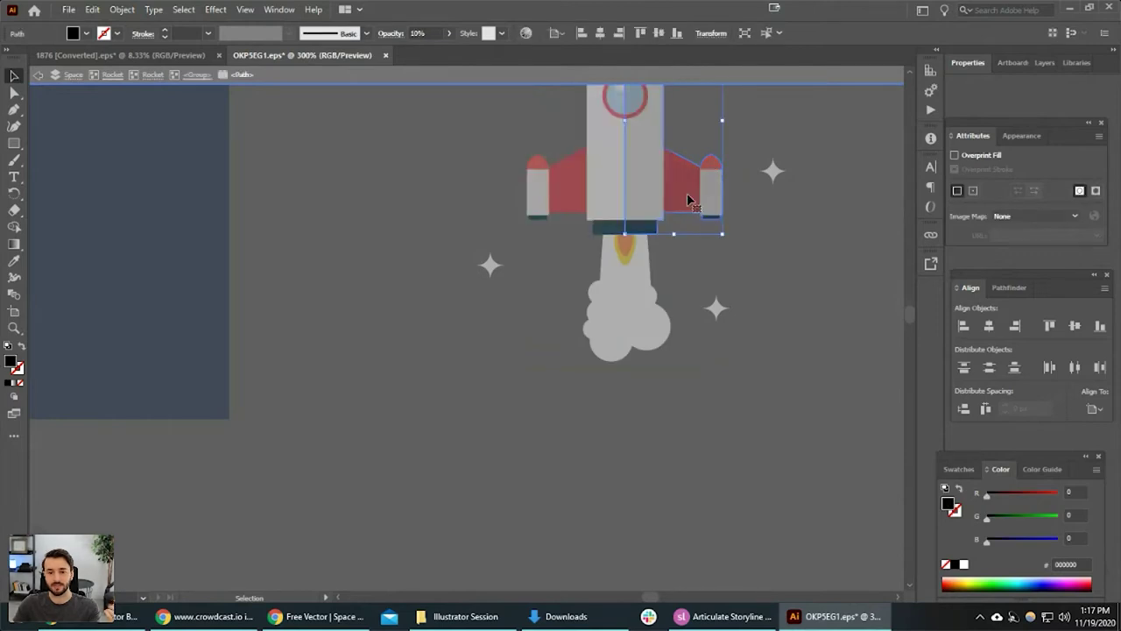
{"action": "left_click", "coordinate": [743, 242]}
{"action": "scroll", "coordinate": [688, 242], "scroll_direction": "up", "scroll_amount": 2}
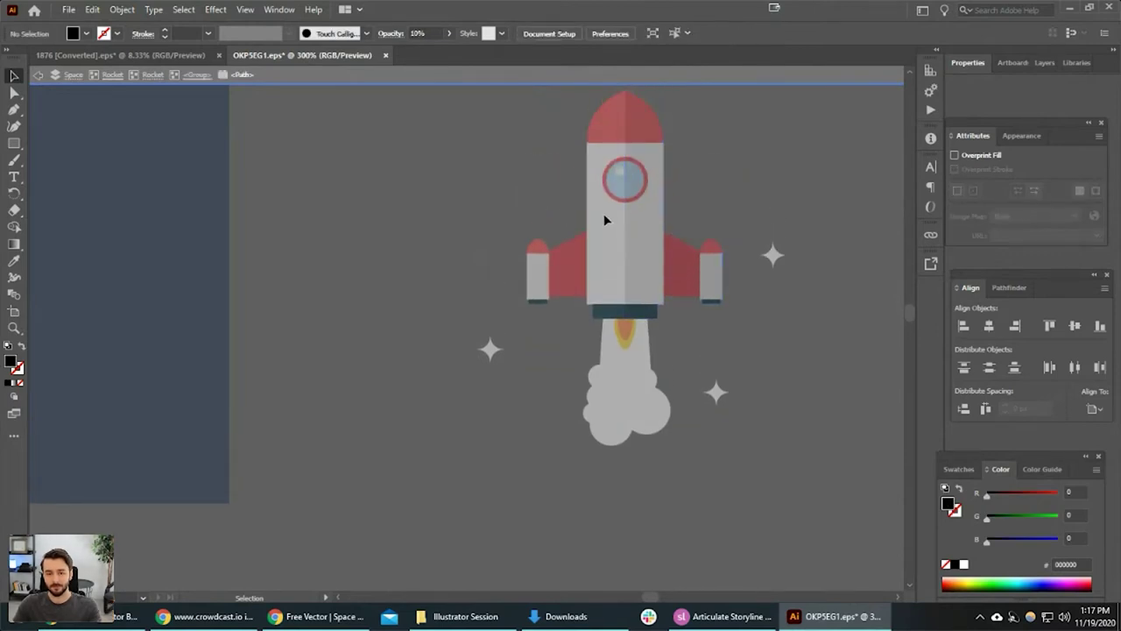
{"action": "double_click", "coordinate": [759, 345]}
{"action": "scroll", "coordinate": [758, 345], "scroll_direction": "down", "scroll_amount": 2}
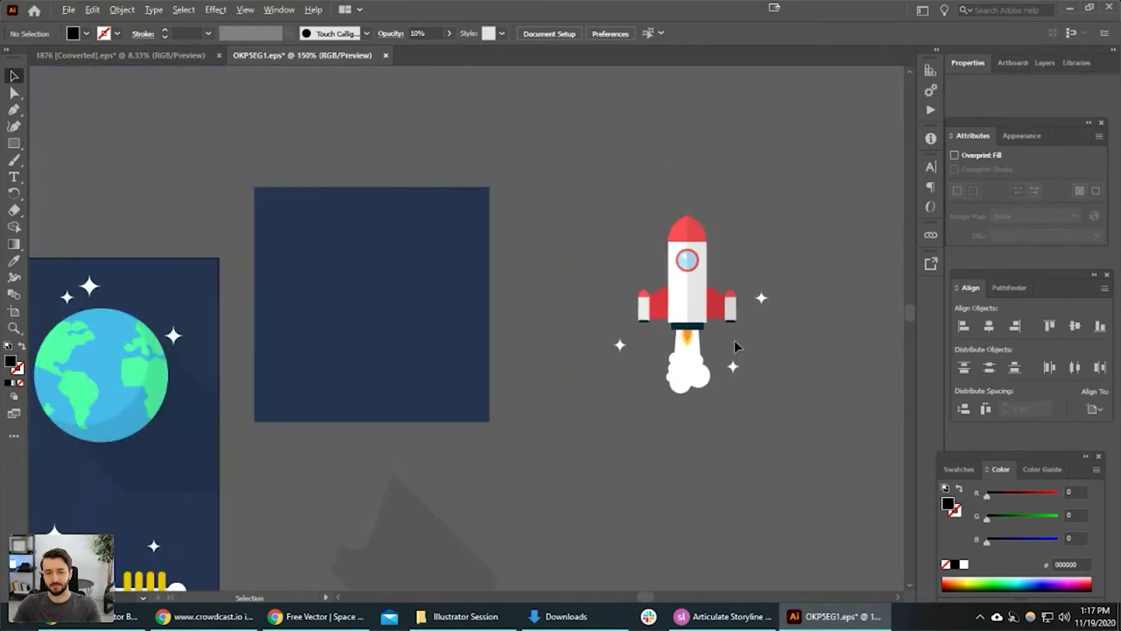
Ungroup the rocket from its stars and move only the rocket up, away from the three stars.
{"action": "left_click", "coordinate": [699, 289]}
{"action": "left_click", "coordinate": [731, 376]}
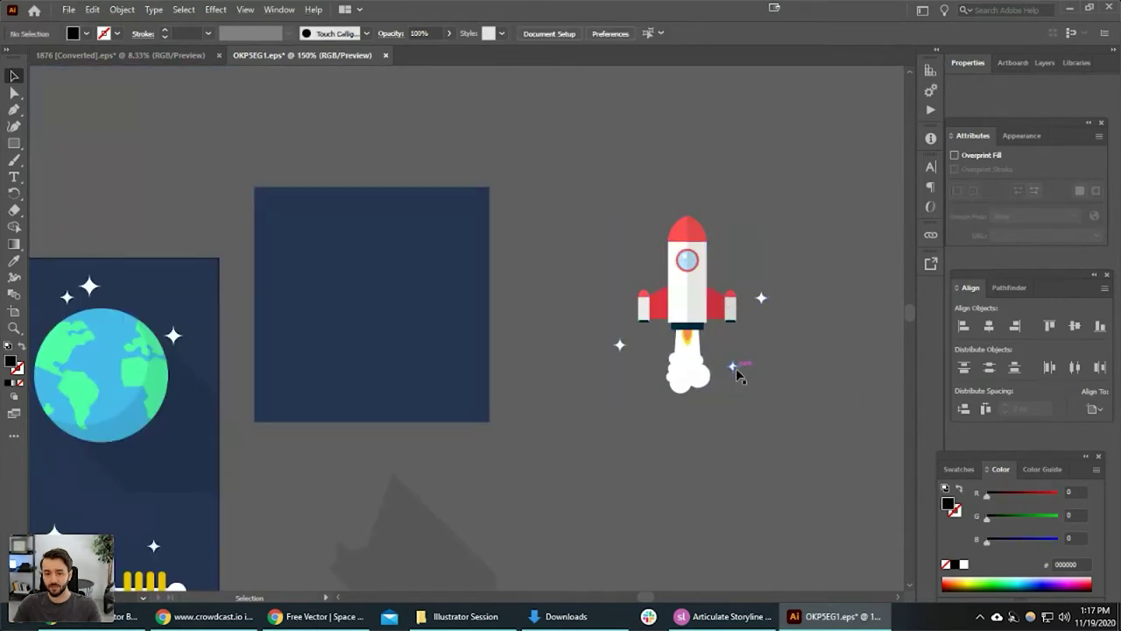
{"action": "left_click", "coordinate": [714, 302]}
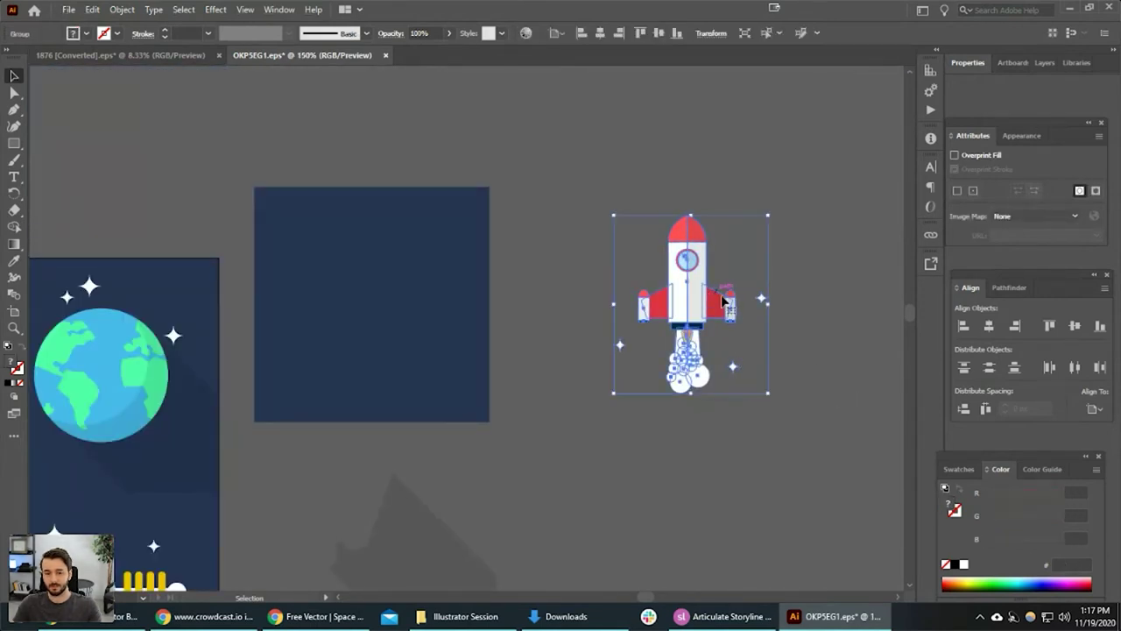
{"action": "left_click", "coordinate": [832, 362]}
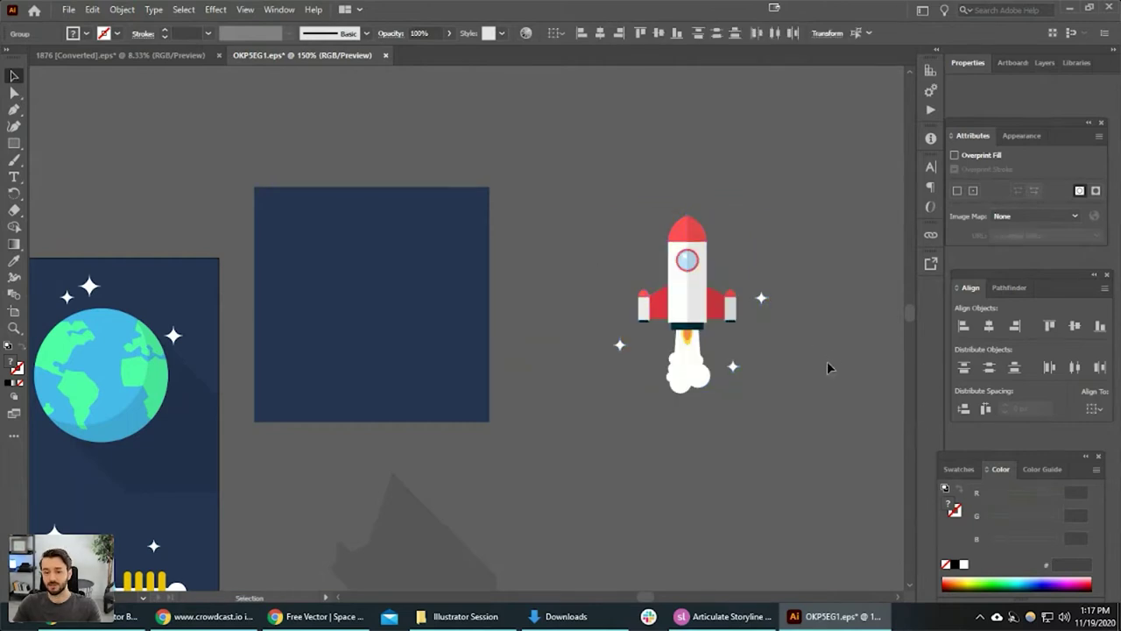
{"action": "left_click_drag", "start_coordinate": [742, 294], "coordinate": [668, 189]}
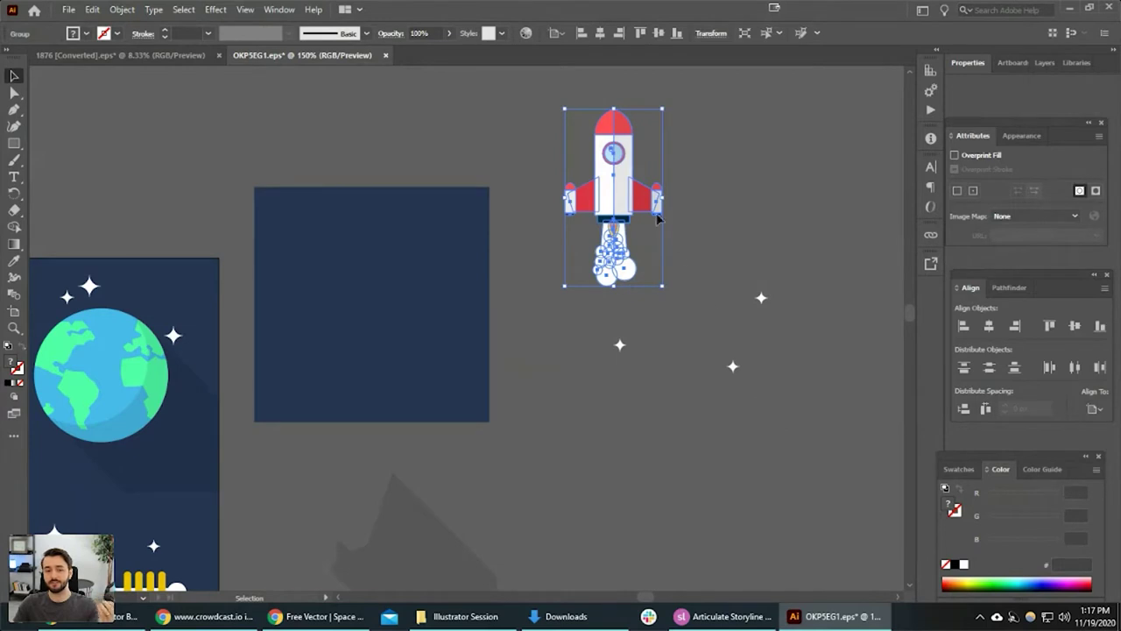
{"action": "left_click_drag", "start_coordinate": [658, 219], "coordinate": [750, 208]}
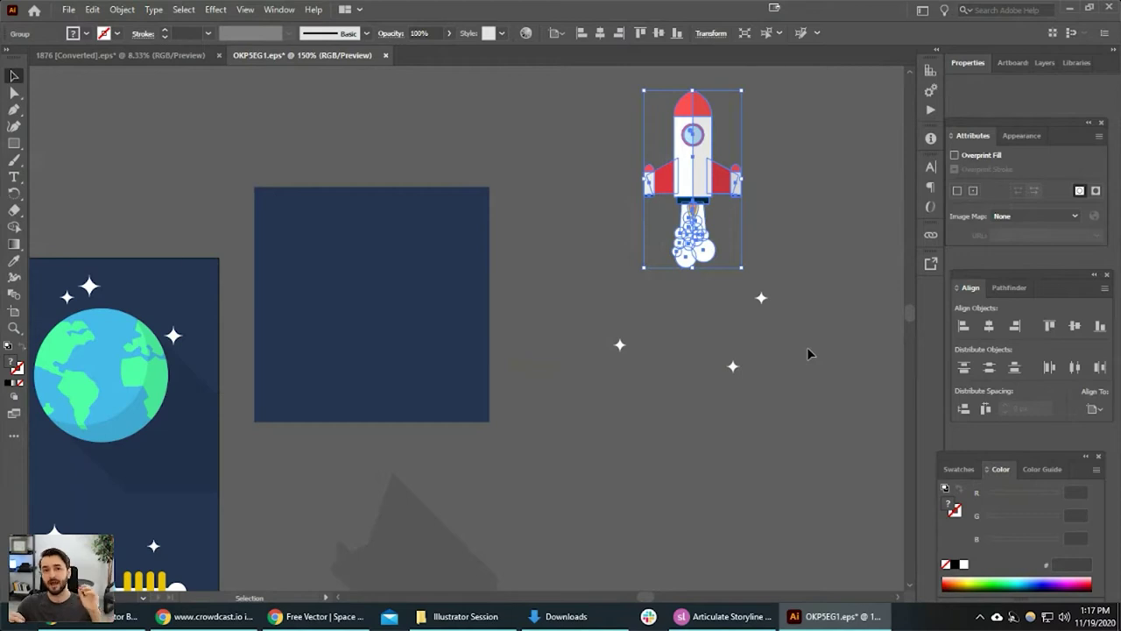
Move the rocket again and ungroup it further, then undo back to the rocket grouped with its stars.
{"action": "left_click", "coordinate": [771, 133]}
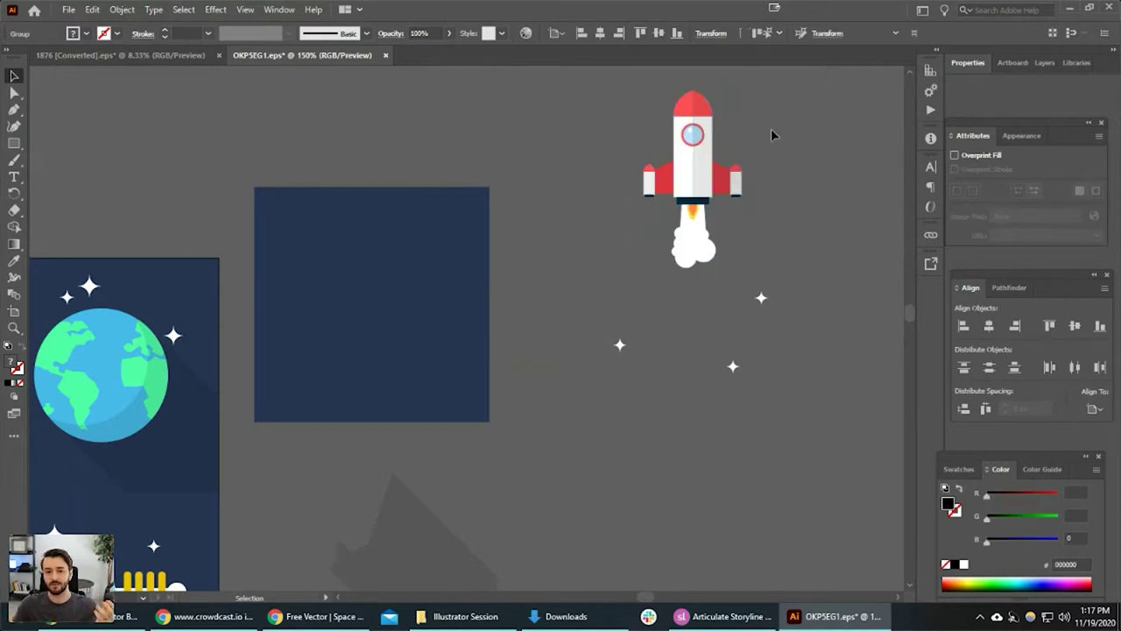
{"action": "left_click_drag", "start_coordinate": [695, 170], "coordinate": [696, 136]}
{"action": "left_click", "coordinate": [654, 160]}
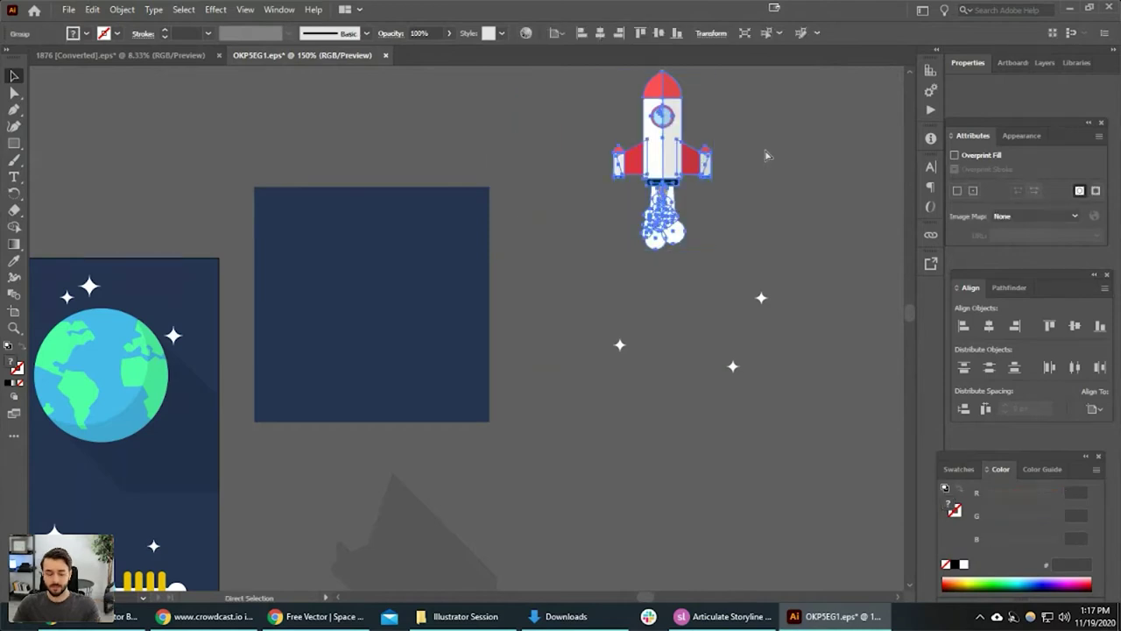
{"action": "key", "text": "ctrl+z"}
{"action": "key", "text": "ctrl+z"}
{"action": "key", "text": "ctrl+z"}
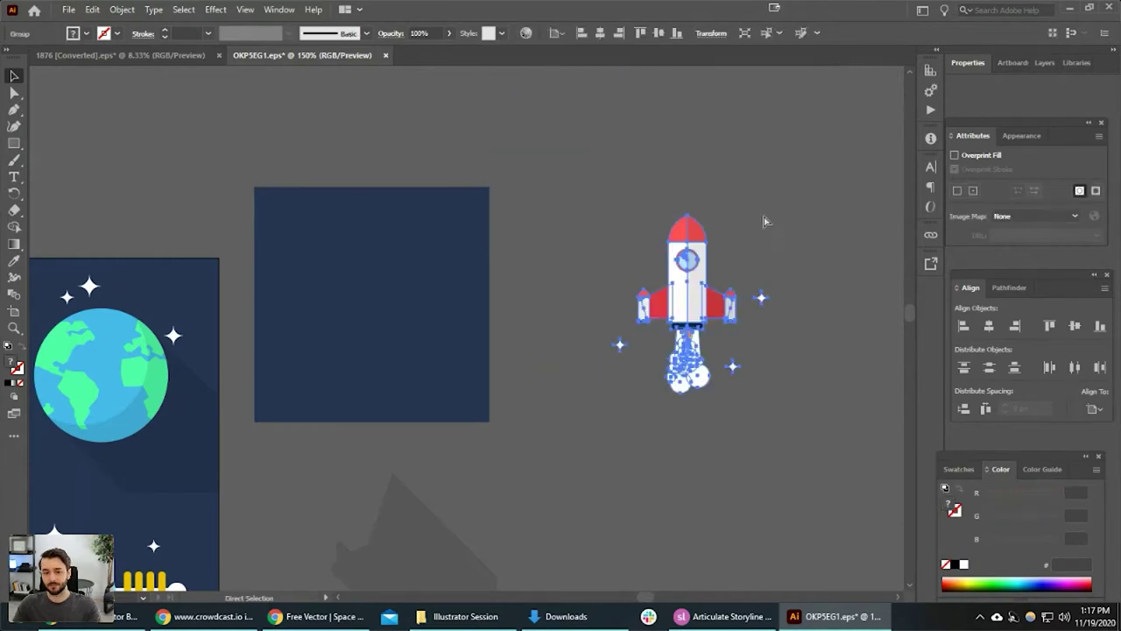
Move the grouped rocket and stars together to a slightly higher spot beside the blue square and deselect them.
{"action": "left_click", "coordinate": [765, 216]}
{"action": "left_click_drag", "start_coordinate": [688, 260], "coordinate": [650, 228]}
{"action": "left_click", "coordinate": [827, 216]}
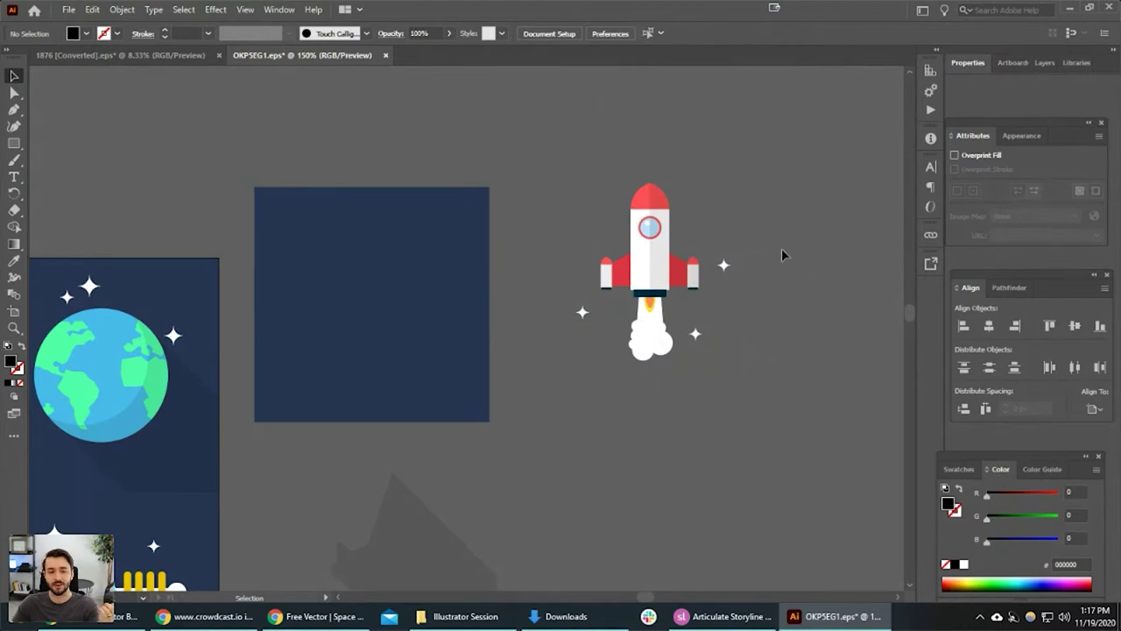
{"action": "left_click", "coordinate": [674, 256]}
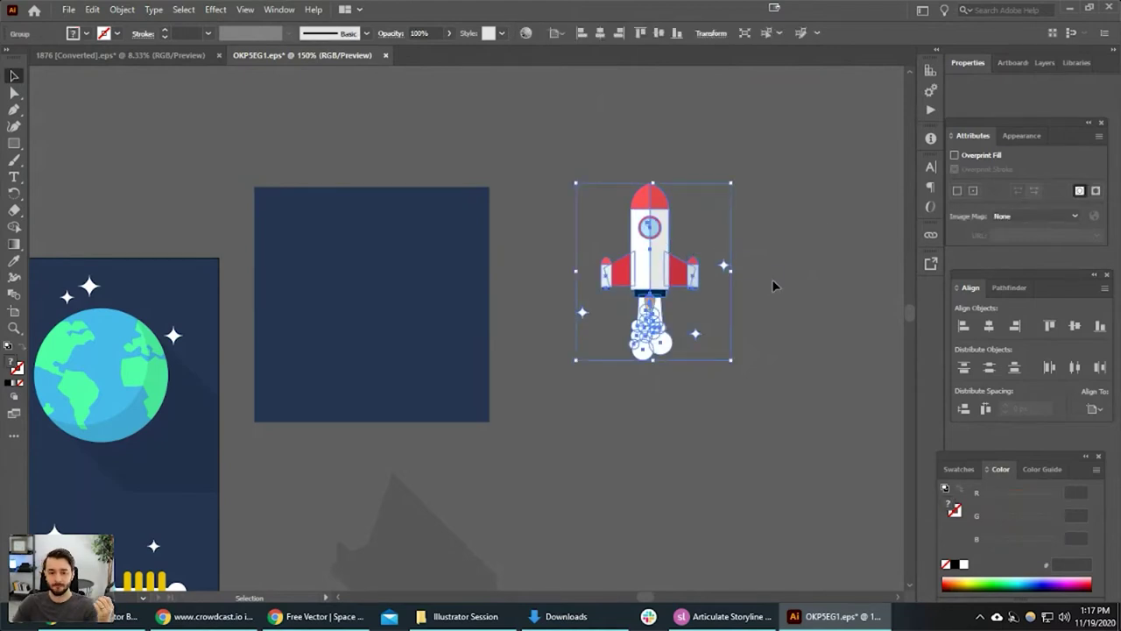
{"action": "left_click", "coordinate": [778, 285]}
{"action": "left_click_drag", "start_coordinate": [652, 265], "coordinate": [679, 244]}
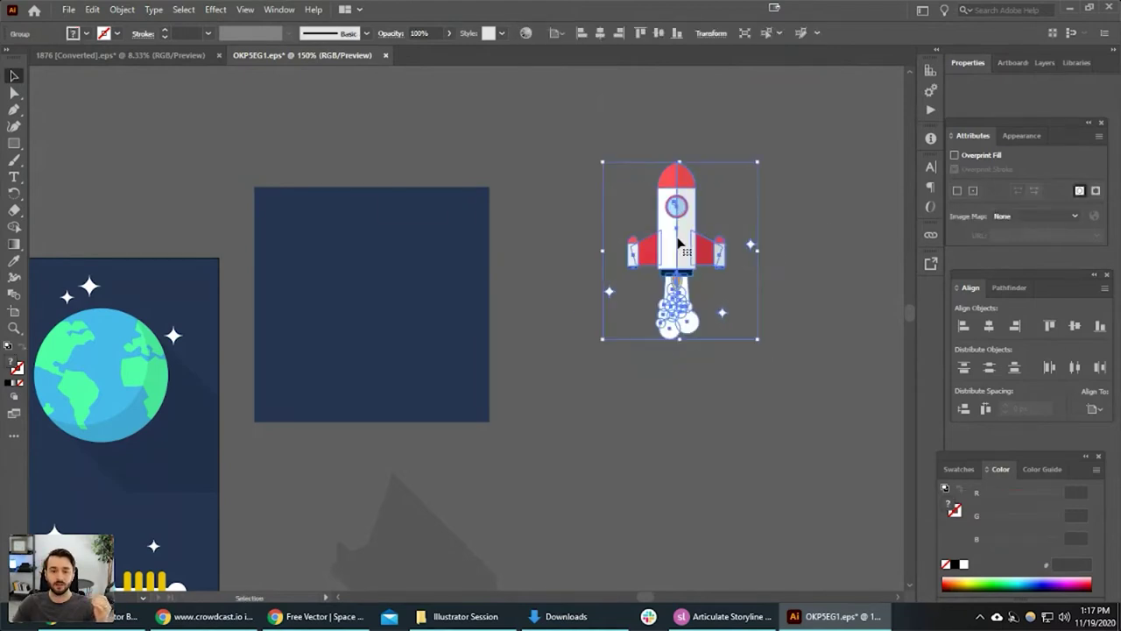
{"action": "left_click", "coordinate": [805, 288]}
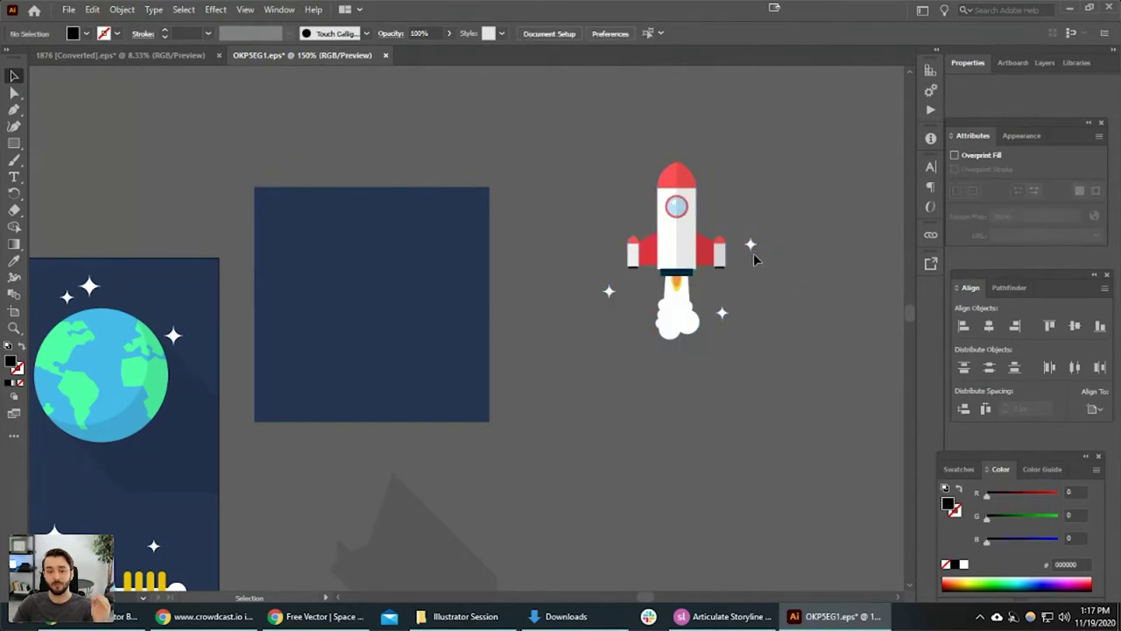
Ungroup the rocket from its stars, and ungroup the rocket alone repeatedly until its parts are individual paths.
{"action": "left_click", "coordinate": [690, 259]}
{"action": "key", "text": "ctrl+shift+g"}
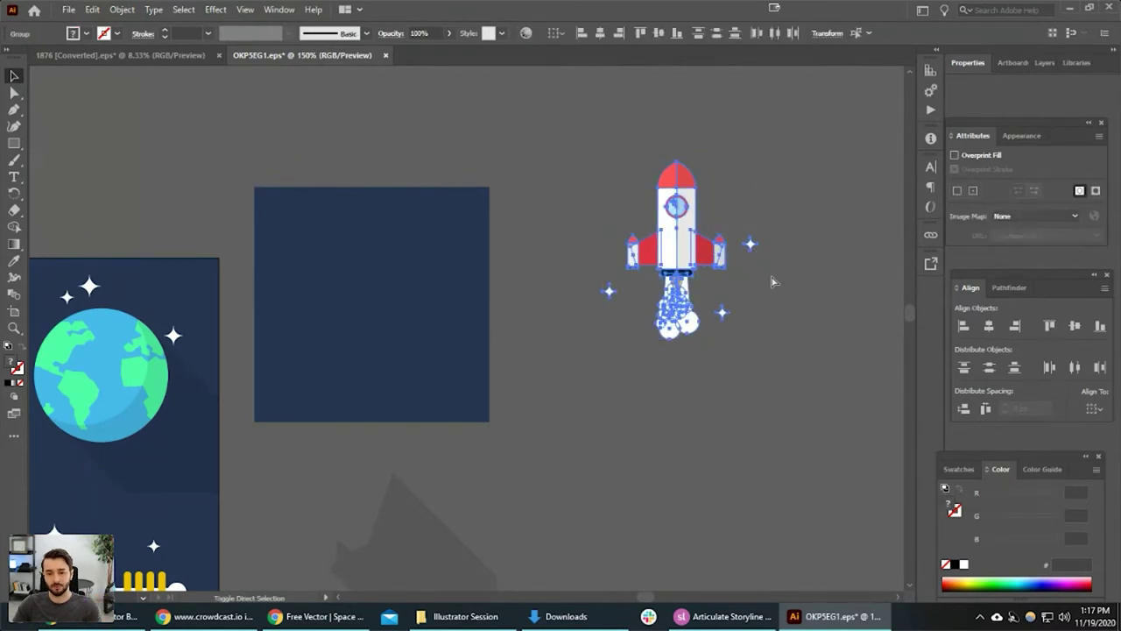
{"action": "left_click", "coordinate": [794, 280]}
{"action": "left_click", "coordinate": [692, 257]}
{"action": "key", "text": "ctrl"}
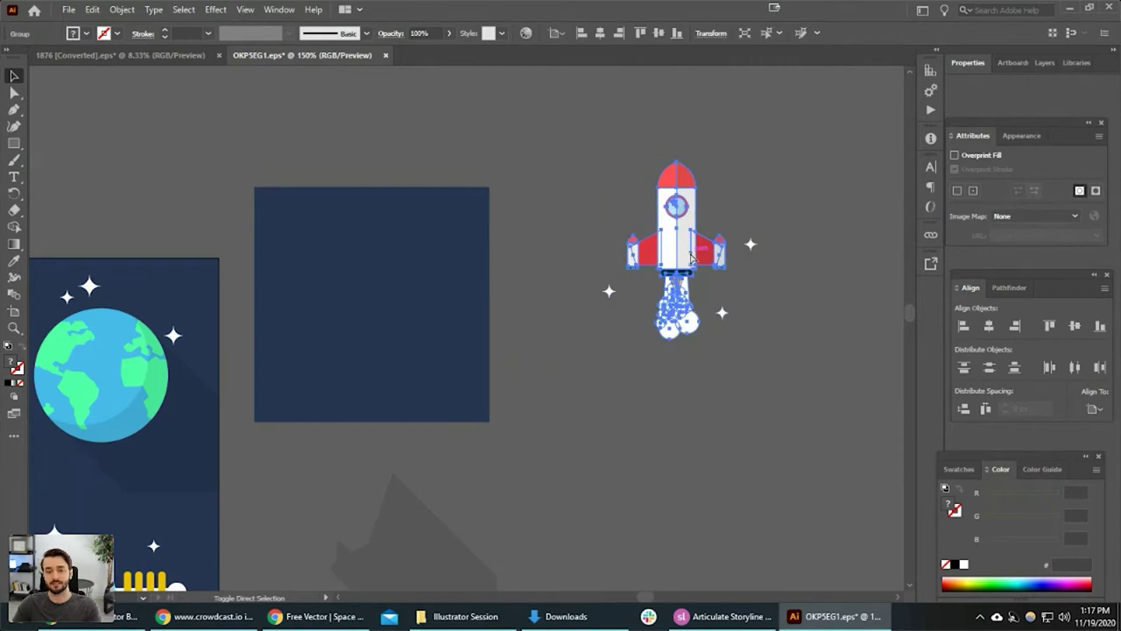
{"action": "left_click", "coordinate": [690, 257], "text": "ctrl"}
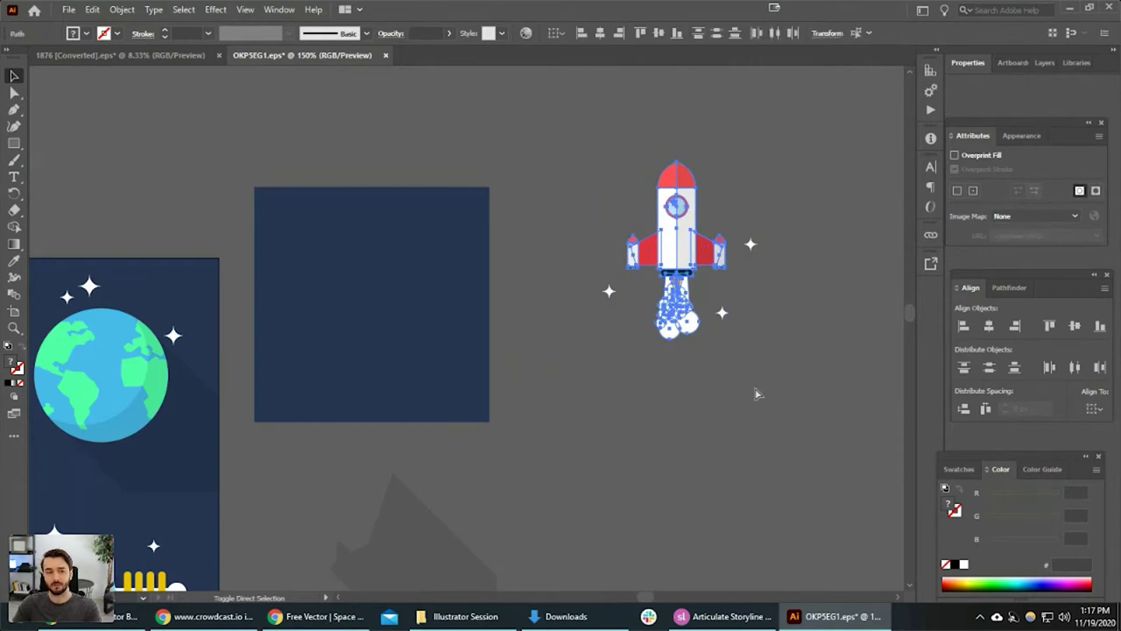
Pull the white body and the left red wing out of the rocket one at a time, undoing each move.
{"action": "left_click", "coordinate": [674, 251]}
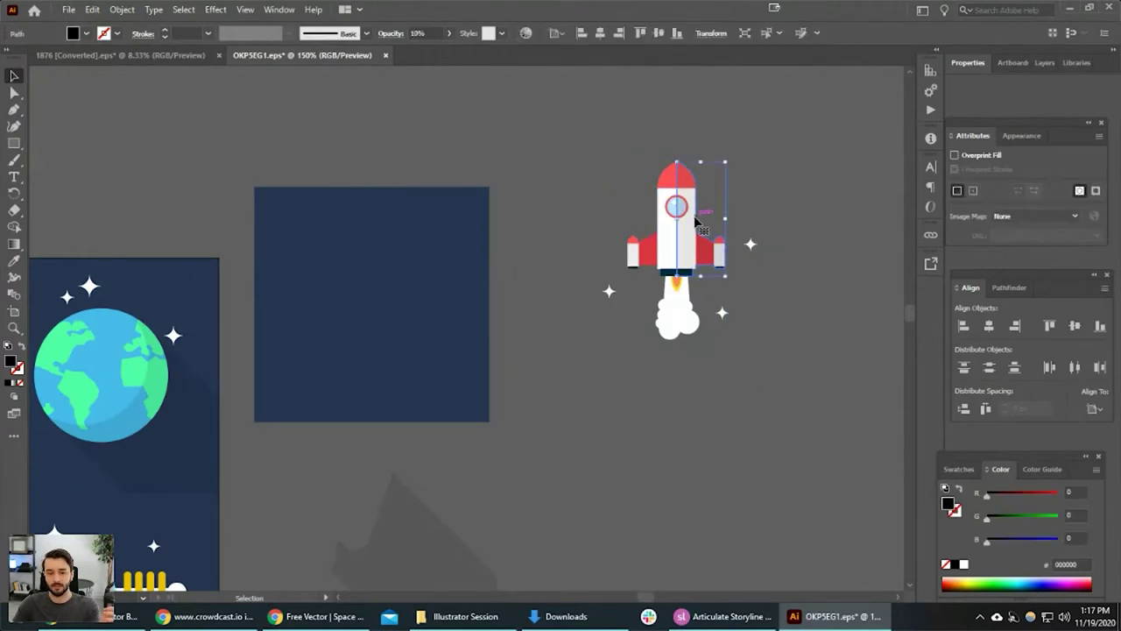
{"action": "left_click_drag", "start_coordinate": [671, 251], "coordinate": [562, 205]}
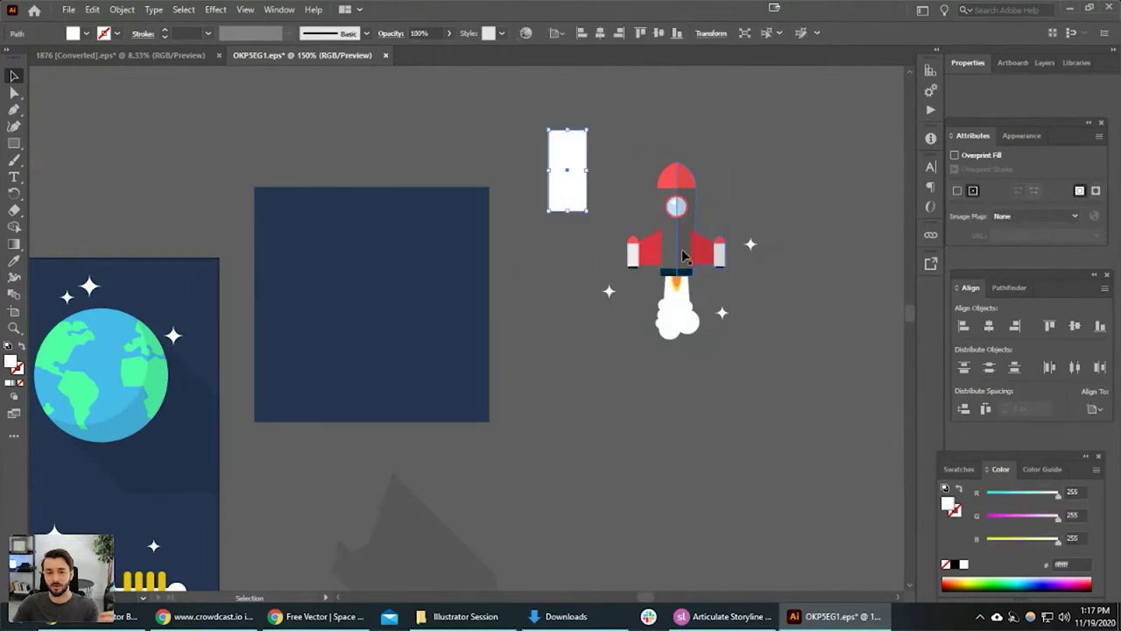
{"action": "key", "text": "ctrl+z"}
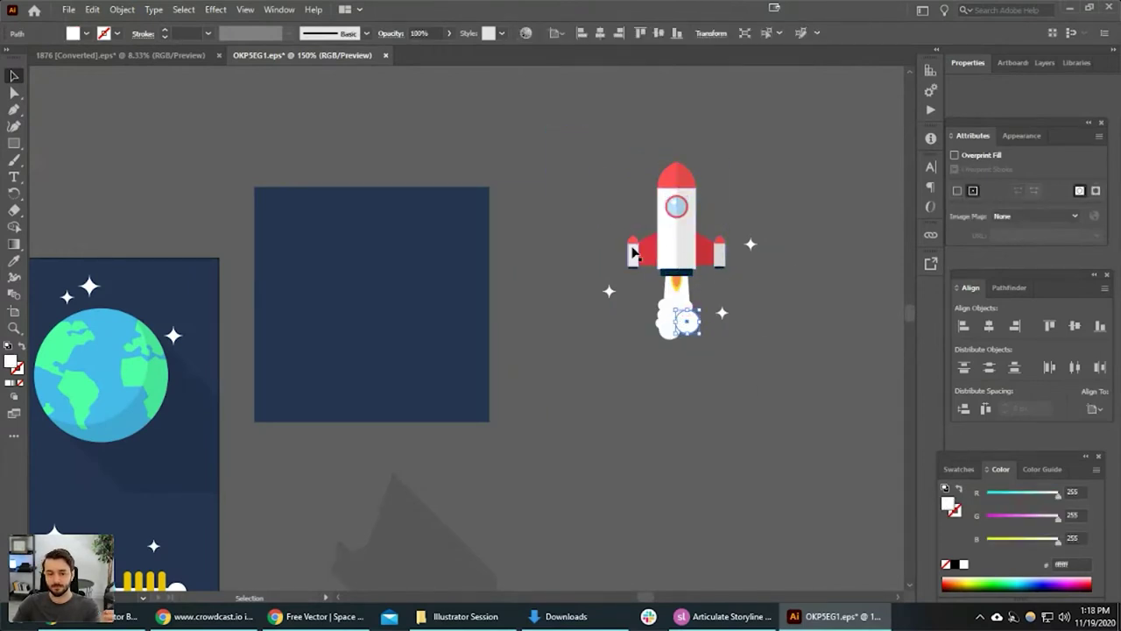
{"action": "left_click", "coordinate": [646, 255]}
{"action": "left_click_drag", "start_coordinate": [645, 255], "coordinate": [581, 164]}
{"action": "key", "text": "ctrl+z"}
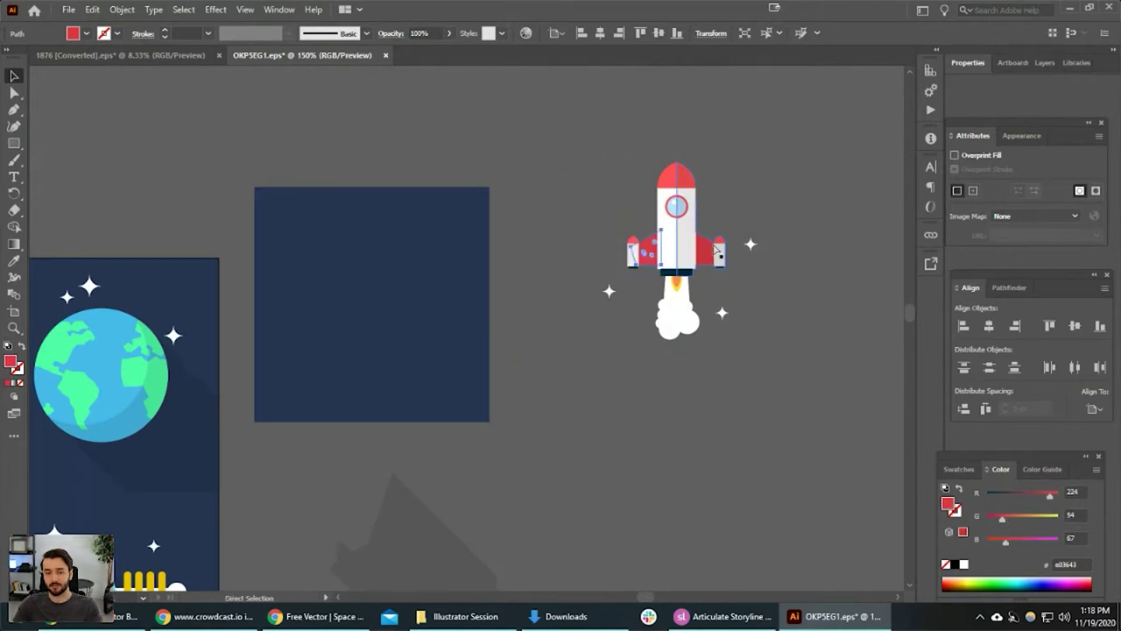
Try to add the right wing to the left wing's selection, then clear the selection.
{"action": "scroll", "coordinate": [784, 296], "scroll_direction": "up", "scroll_amount": 2}
{"action": "key", "text": "space"}
{"action": "left_click_drag", "start_coordinate": [693, 270], "coordinate": [771, 382]}
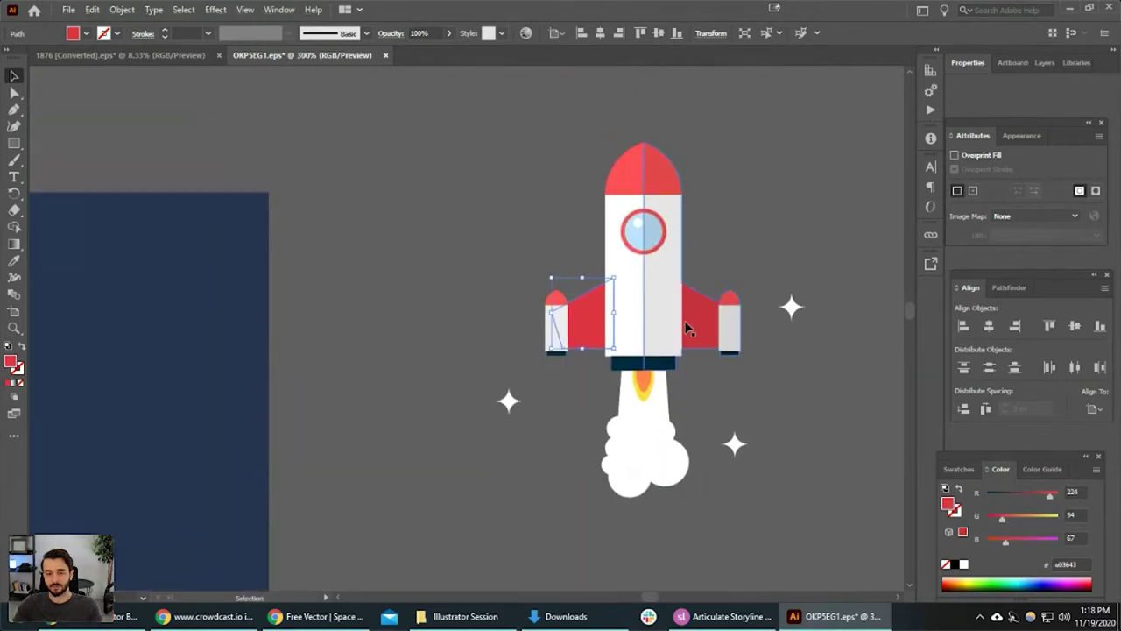
{"action": "left_click", "coordinate": [700, 328], "text": "shift"}
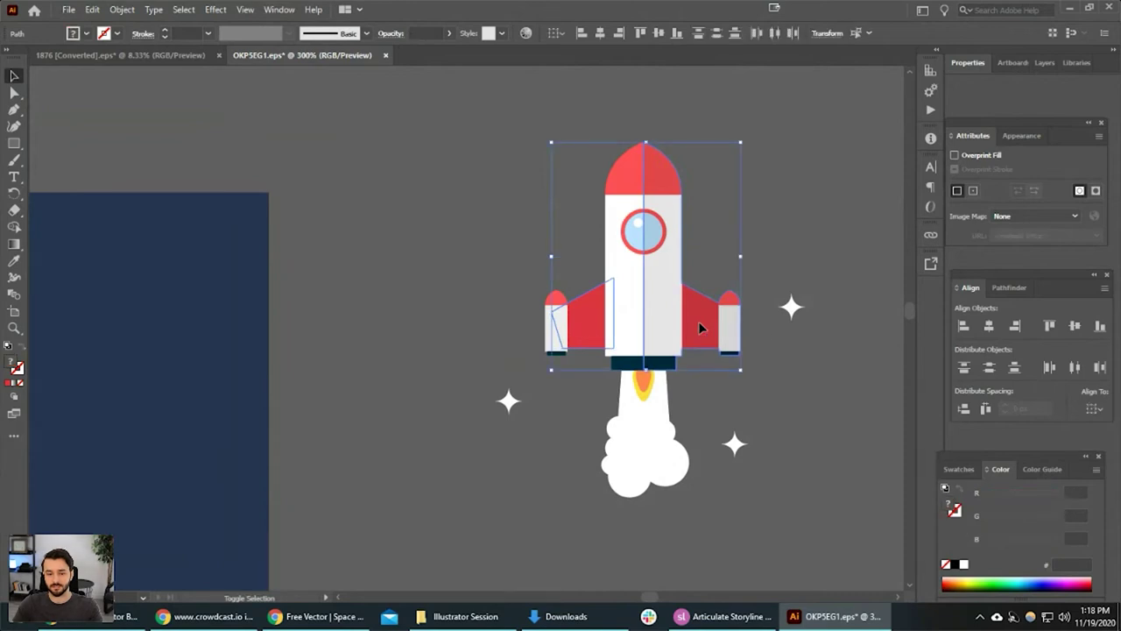
{"action": "left_click", "coordinate": [698, 320]}
{"action": "left_click", "coordinate": [807, 232]}
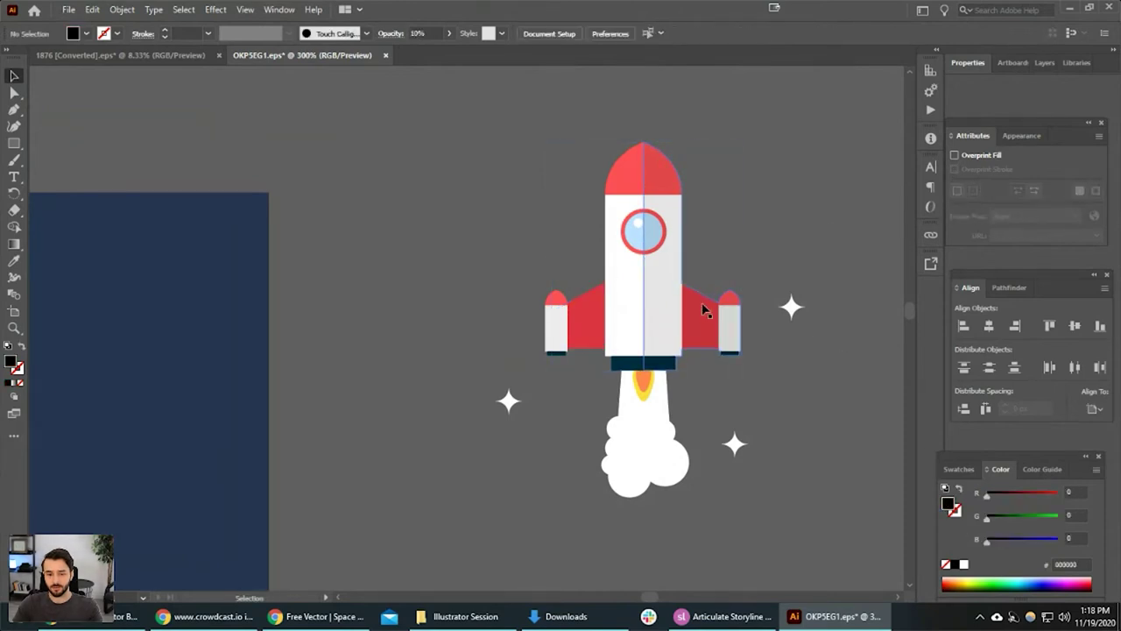
Move the semi-transparent shading shape off the rocket's right half onto the empty canvas beside it.
{"action": "left_click_drag", "start_coordinate": [704, 321], "coordinate": [790, 293]}
{"action": "key", "text": "ctrl+z"}
{"action": "key", "text": "v"}
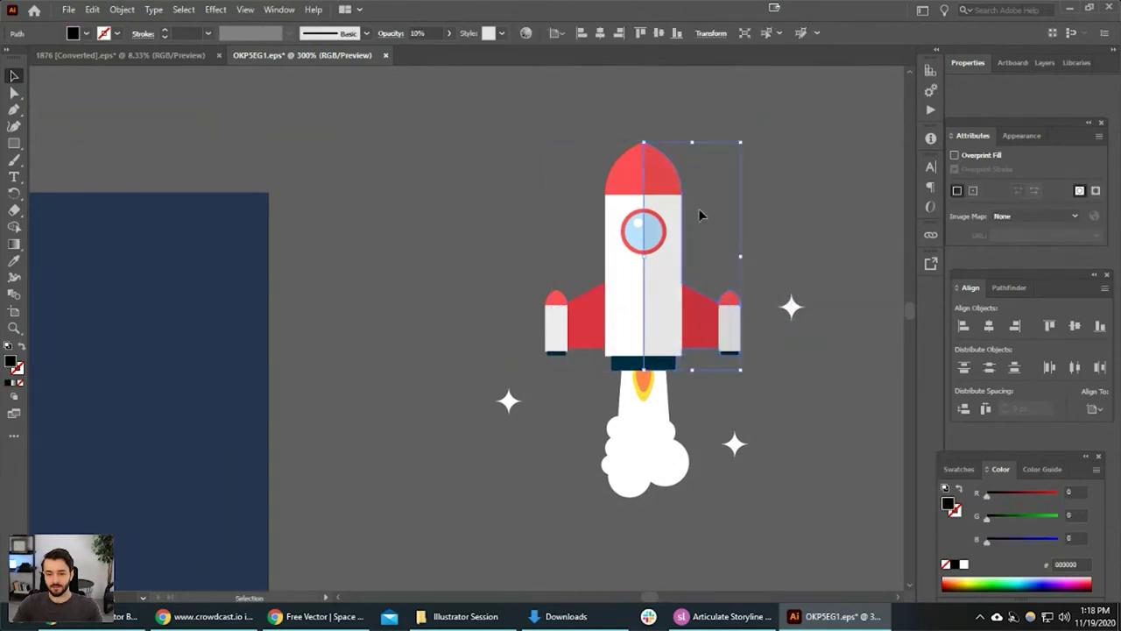
{"action": "left_click_drag", "start_coordinate": [701, 318], "coordinate": [817, 318]}
Select both red wings and the nose cone together, try light green and purple fills, and set their fill to orange ffb345.
{"action": "left_click", "coordinate": [699, 314]}
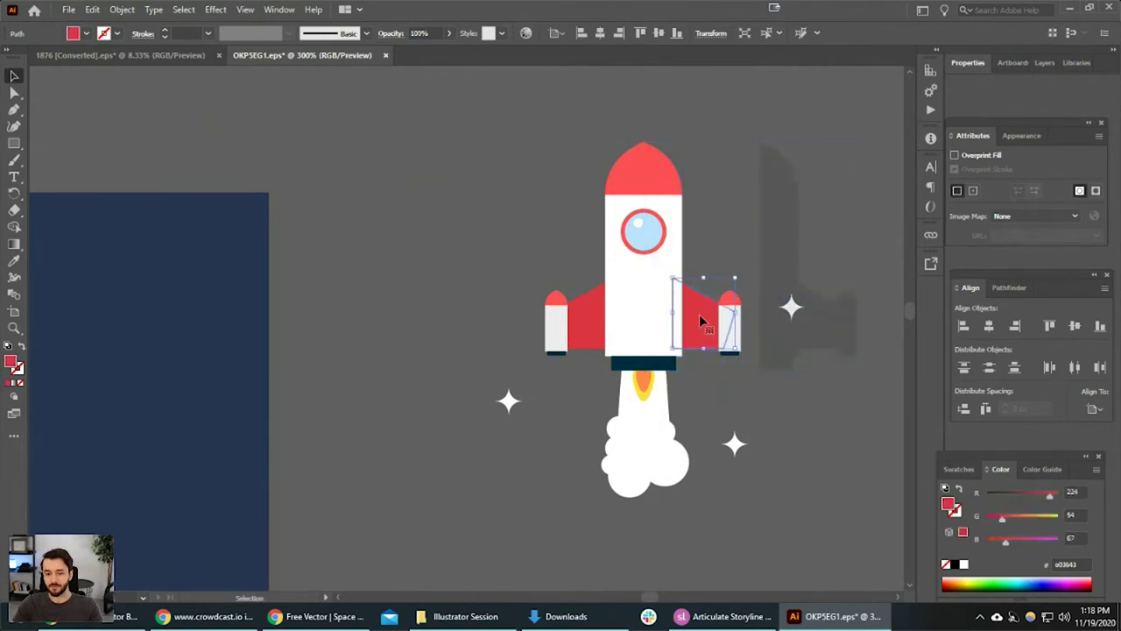
{"action": "left_click", "coordinate": [651, 187], "text": "shift"}
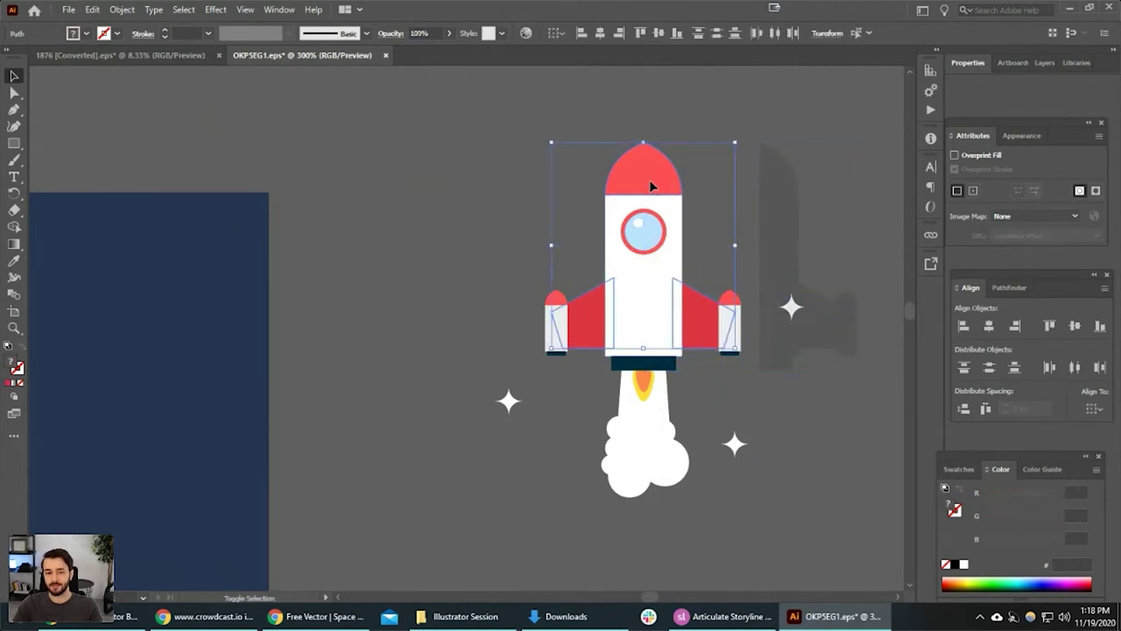
{"action": "left_click", "coordinate": [1001, 576]}
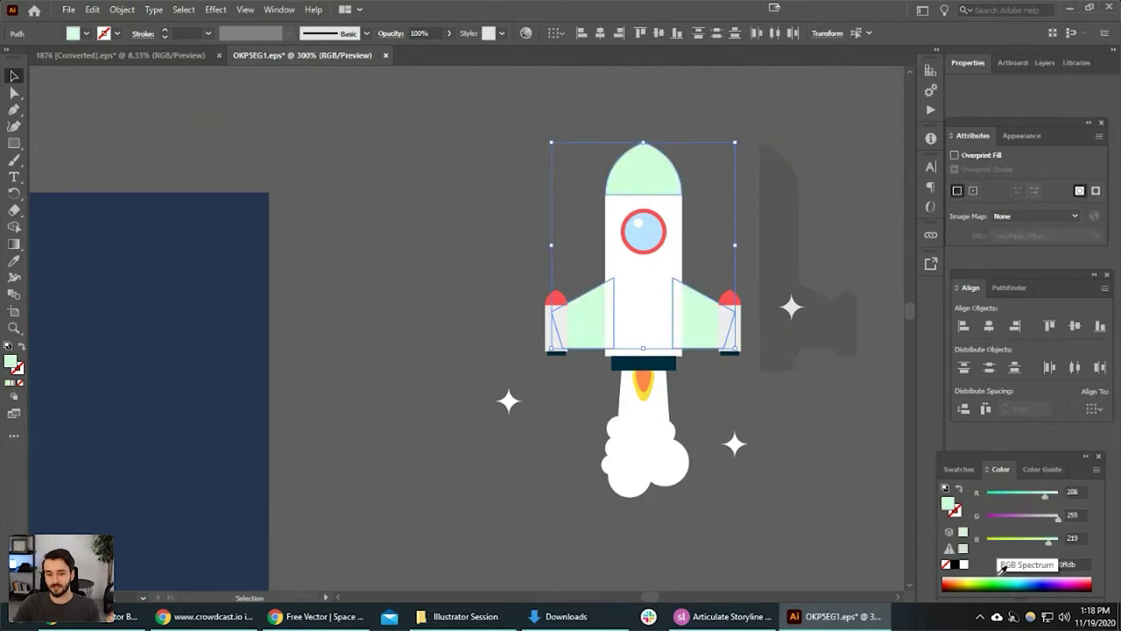
{"action": "left_click", "coordinate": [1048, 578]}
{"action": "left_click", "coordinate": [1050, 580]}
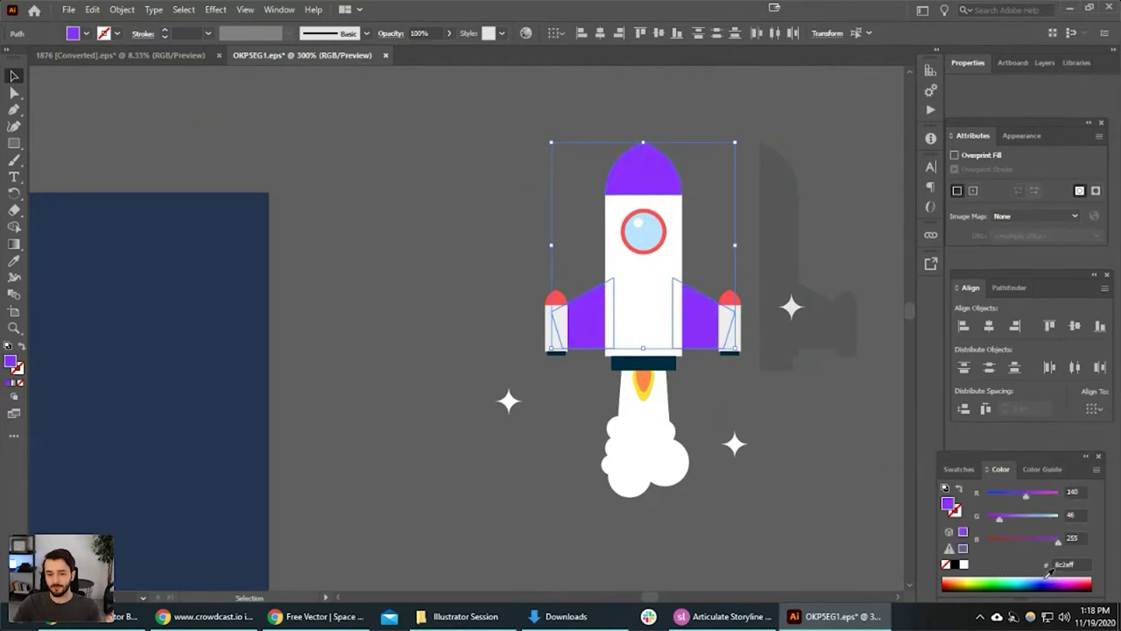
{"action": "left_click", "coordinate": [966, 580]}
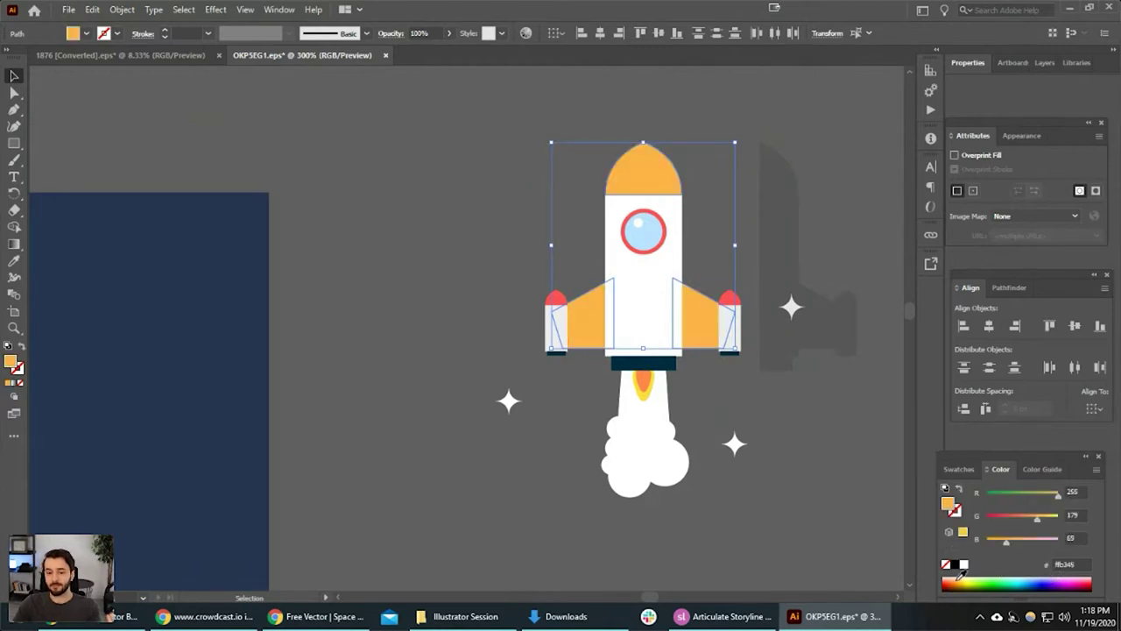
Switch to Articulate Storyline, examine the rocket and gear icons on the DevOps Lifecycle slide up close, and return to Illustrator.
{"action": "left_click", "coordinate": [756, 619]}
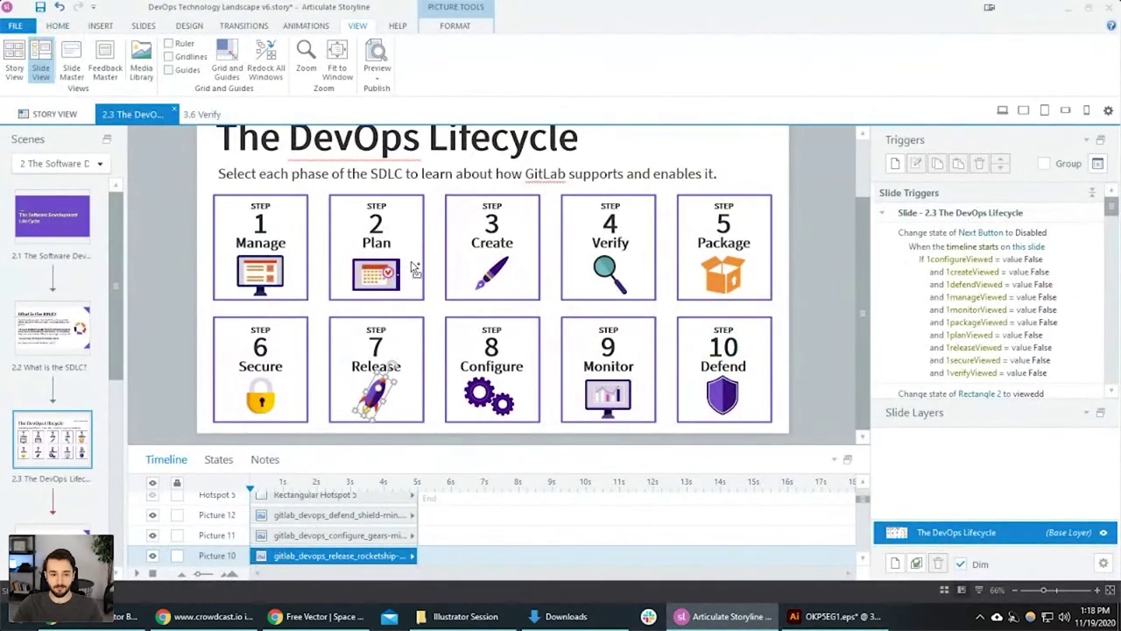
{"action": "scroll", "coordinate": [415, 268], "scroll_direction": "up", "scroll_amount": 4, "text": "ctrl"}
{"action": "left_click", "coordinate": [564, 373]}
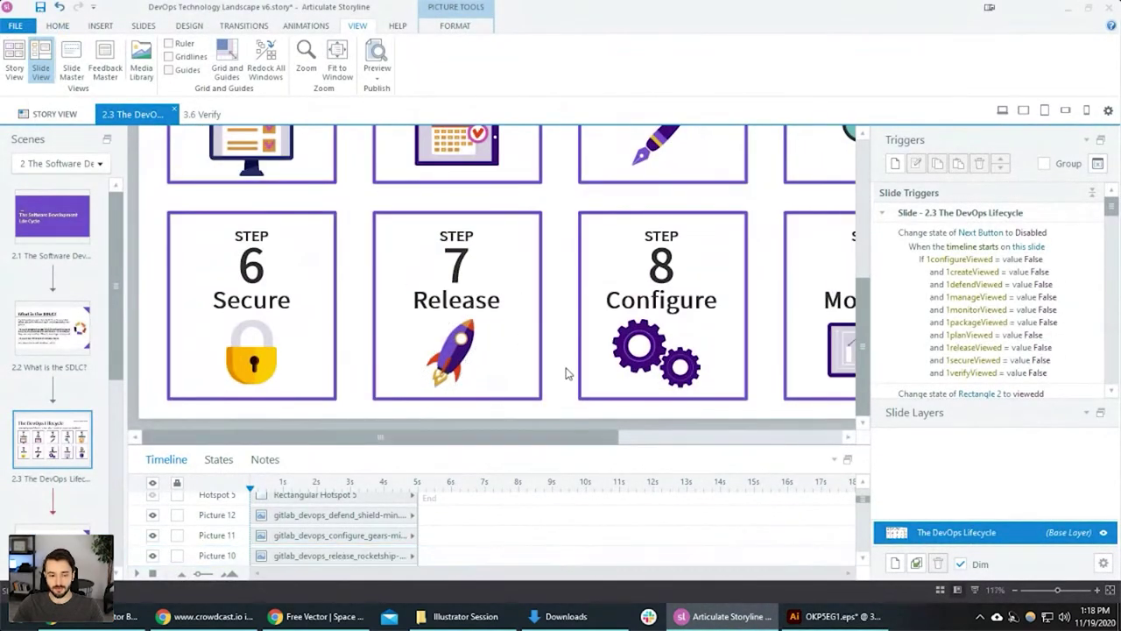
{"action": "left_click", "coordinate": [648, 359]}
{"action": "key", "text": "alt+Tab"}
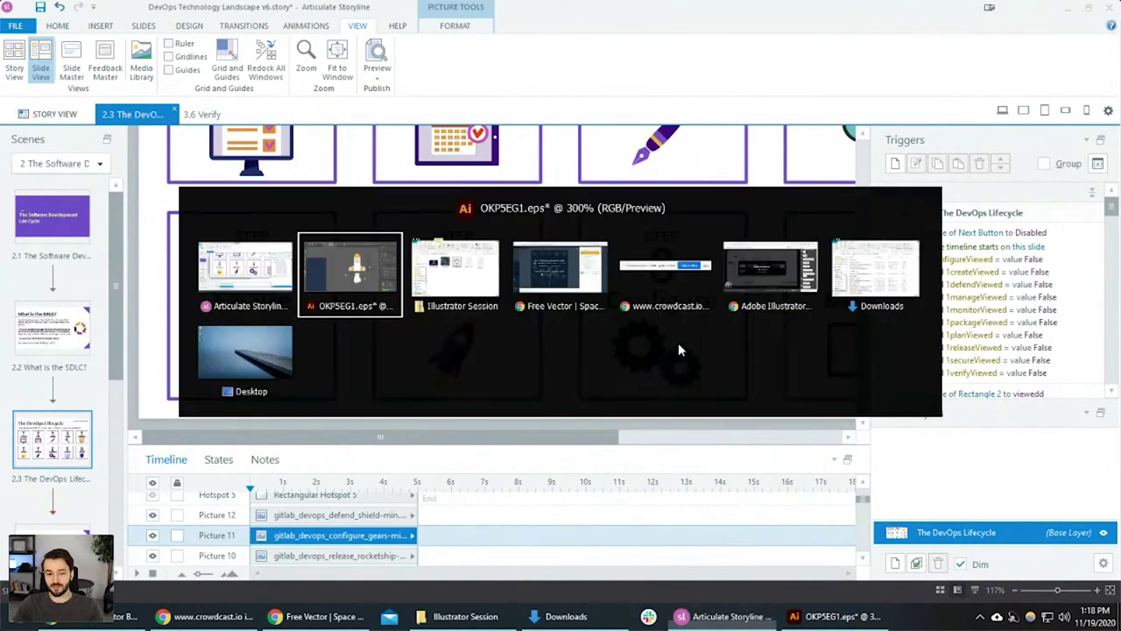
{"action": "left_click", "coordinate": [730, 383]}
Clear the selection and undo the rocket's recoloring and the shading shape's move, restoring the red wings and nose cone.
{"action": "left_click", "coordinate": [692, 331]}
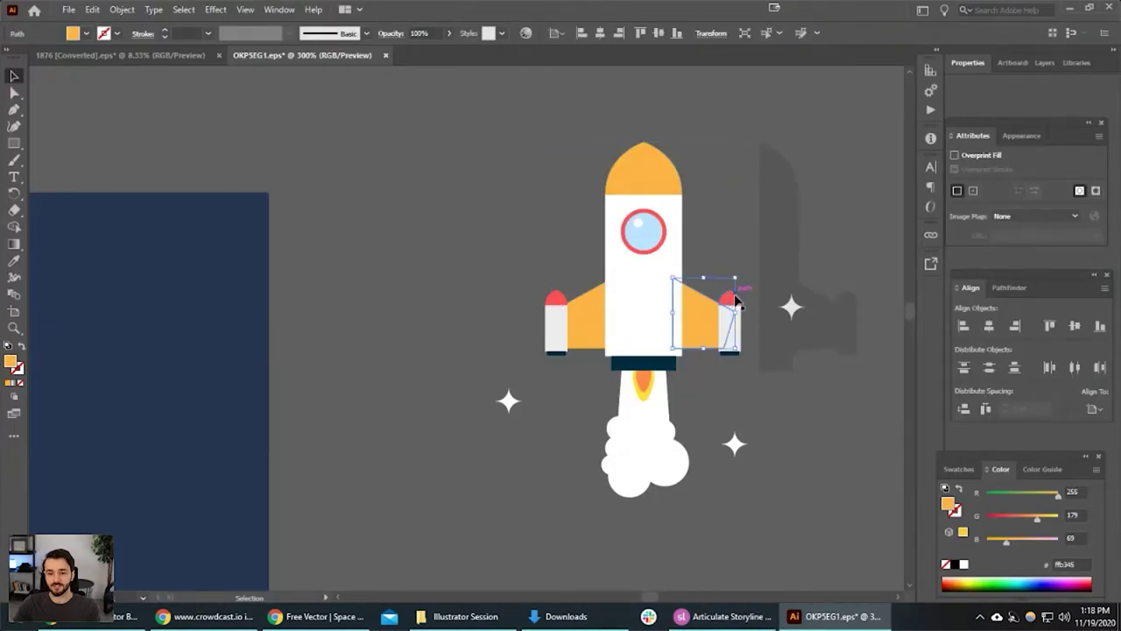
{"action": "left_click", "coordinate": [711, 203]}
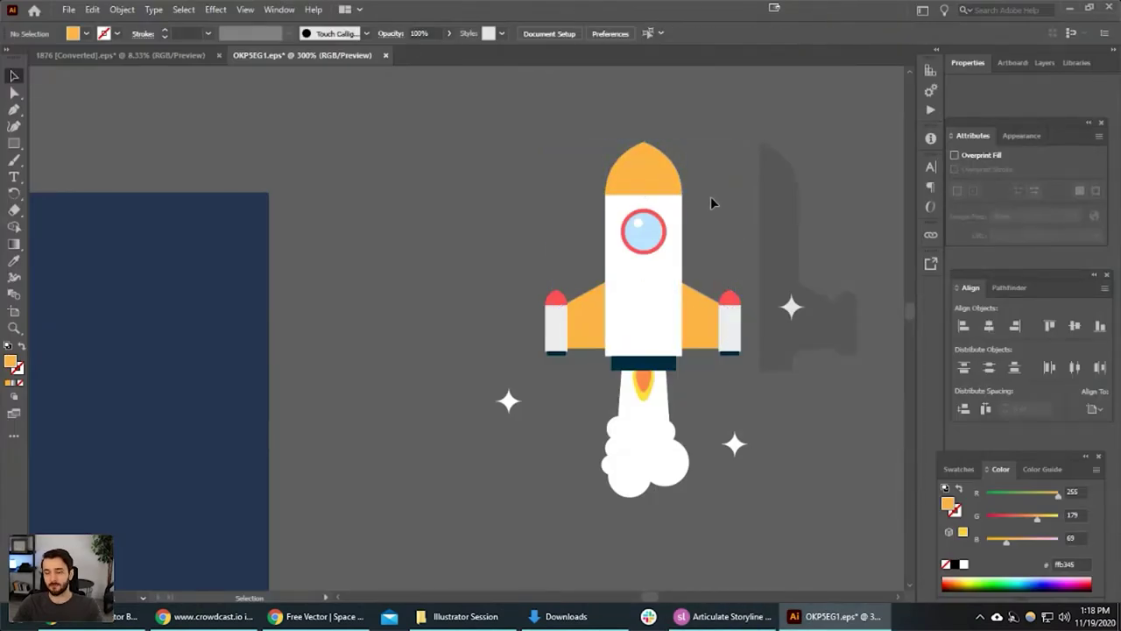
{"action": "scroll", "coordinate": [634, 268], "scroll_direction": "down", "scroll_amount": 1}
{"action": "scroll", "coordinate": [634, 268], "scroll_direction": "up", "scroll_amount": 1}
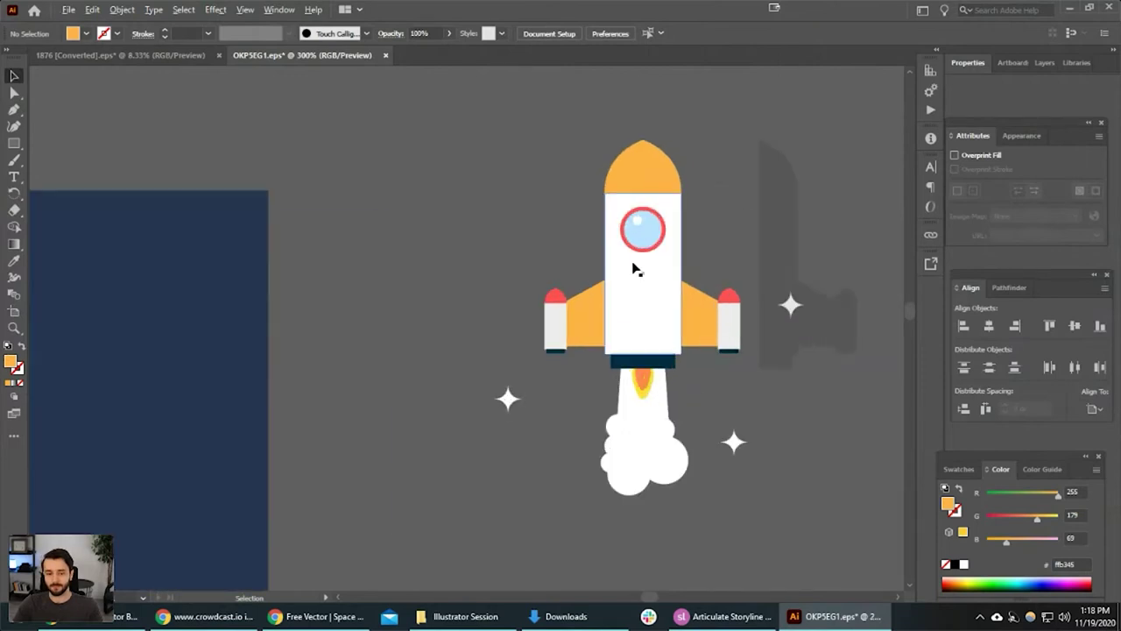
{"action": "key", "text": "ctrl+z"}
{"action": "key", "text": "ctrl+z"}
{"action": "key", "text": "ctrl+z"}
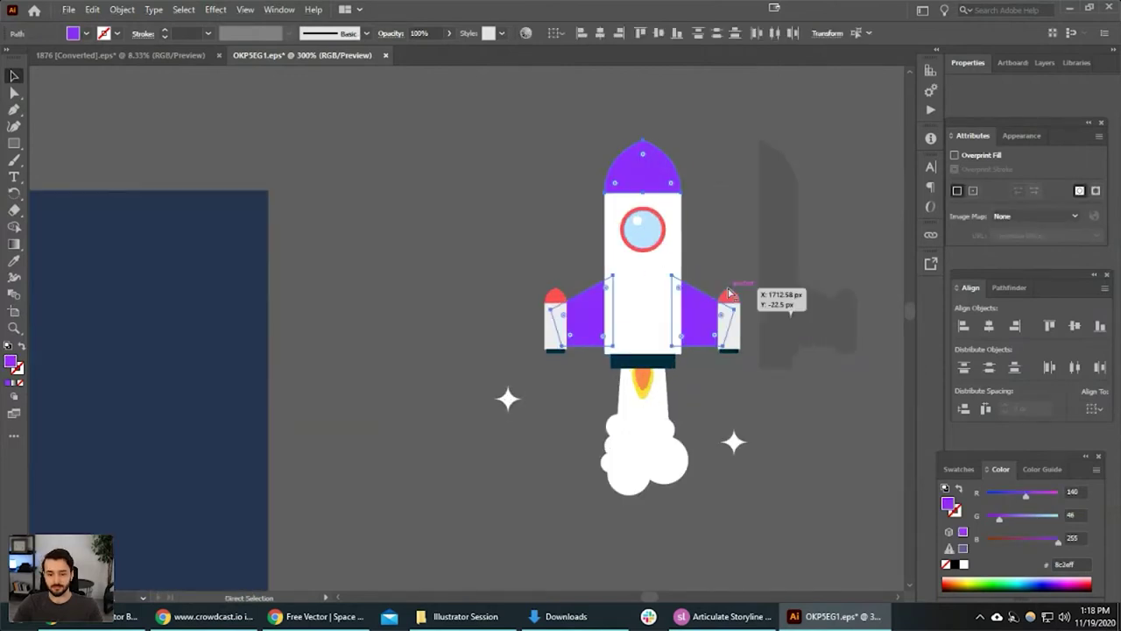
{"action": "key", "text": "ctrl+z"}
{"action": "key", "text": "ctrl+z"}
{"action": "left_click", "coordinate": [781, 395]}
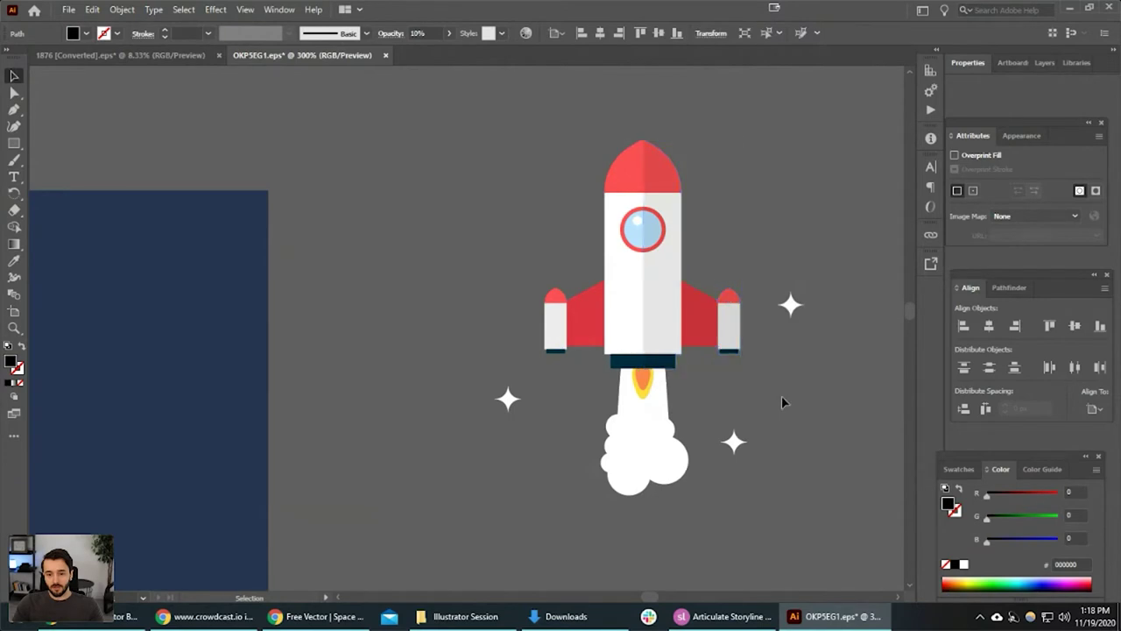
Move the Earth icon tile out of the icon sheet onto the empty canvas above it.
{"action": "scroll", "coordinate": [769, 394], "scroll_direction": "down", "scroll_amount": 1}
{"action": "scroll", "coordinate": [767, 394], "scroll_direction": "up", "scroll_amount": 1}
{"action": "left_click_drag", "start_coordinate": [676, 389], "coordinate": [709, 351]}
{"action": "scroll", "coordinate": [707, 352], "scroll_direction": "down", "scroll_amount": 1}
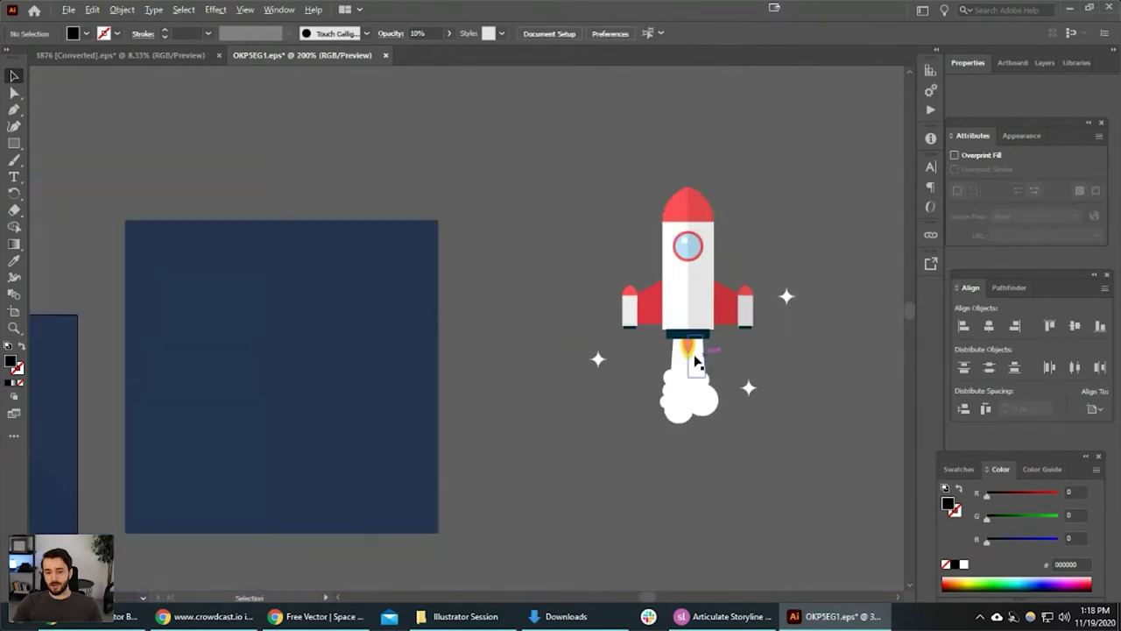
{"action": "left_click_drag", "start_coordinate": [541, 404], "coordinate": [659, 362]}
{"action": "left_click_drag", "start_coordinate": [542, 337], "coordinate": [765, 278]}
{"action": "scroll", "coordinate": [549, 294], "scroll_direction": "down", "scroll_amount": 1}
{"action": "left_click_drag", "start_coordinate": [453, 368], "coordinate": [640, 423]}
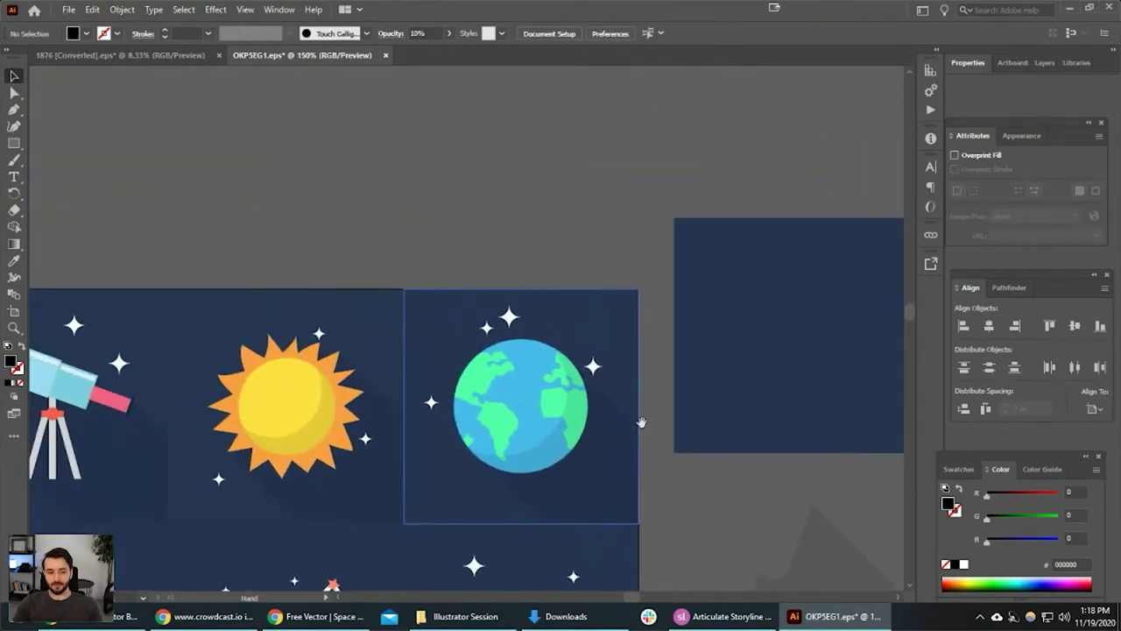
{"action": "left_click", "coordinate": [541, 396]}
{"action": "scroll", "coordinate": [543, 402], "scroll_direction": "down", "scroll_amount": 1}
{"action": "left_click_drag", "start_coordinate": [540, 396], "coordinate": [647, 285]}
Ungroup the Earth icon and move the globe with its stars off the dark blue background tile.
{"action": "key", "text": "ctrl+shift+a"}
{"action": "left_click", "coordinate": [617, 304]}
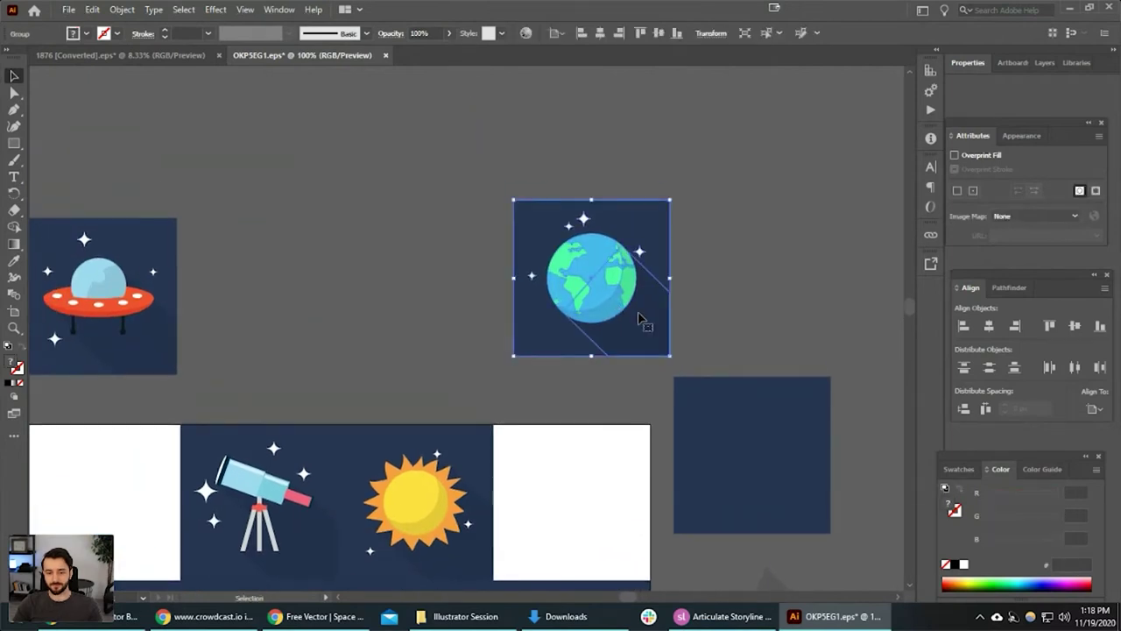
{"action": "key", "text": "a"}
{"action": "key", "text": "v"}
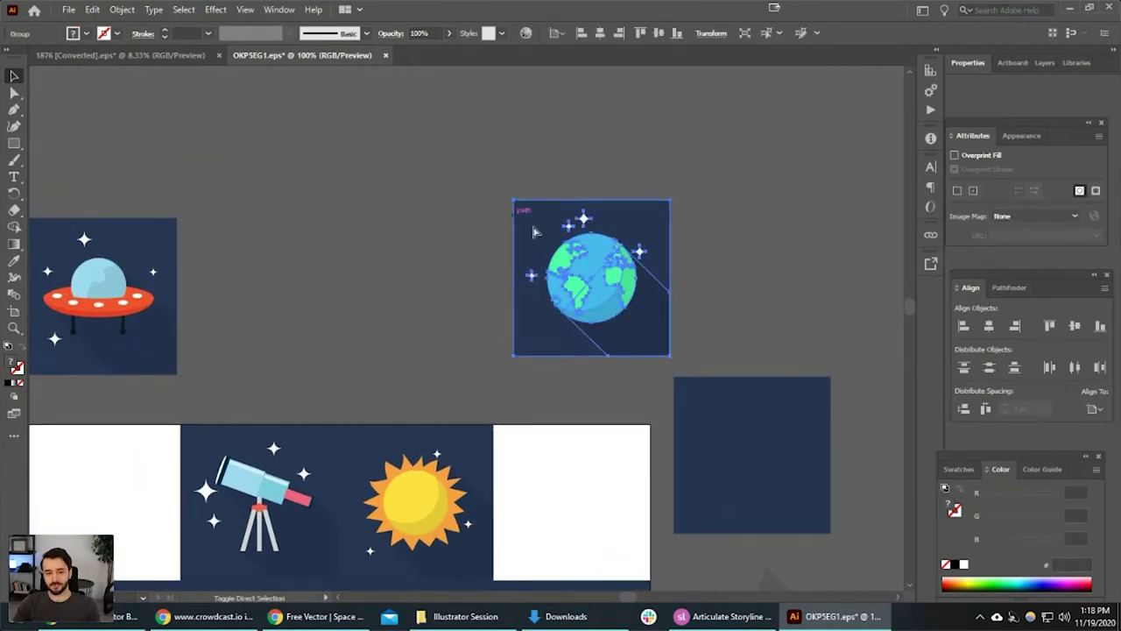
{"action": "left_click", "coordinate": [783, 244]}
{"action": "left_click_drag", "start_coordinate": [620, 293], "coordinate": [516, 327]}
{"action": "left_click", "coordinate": [458, 277]}
{"action": "scroll", "coordinate": [488, 289], "scroll_direction": "up", "scroll_amount": 1}
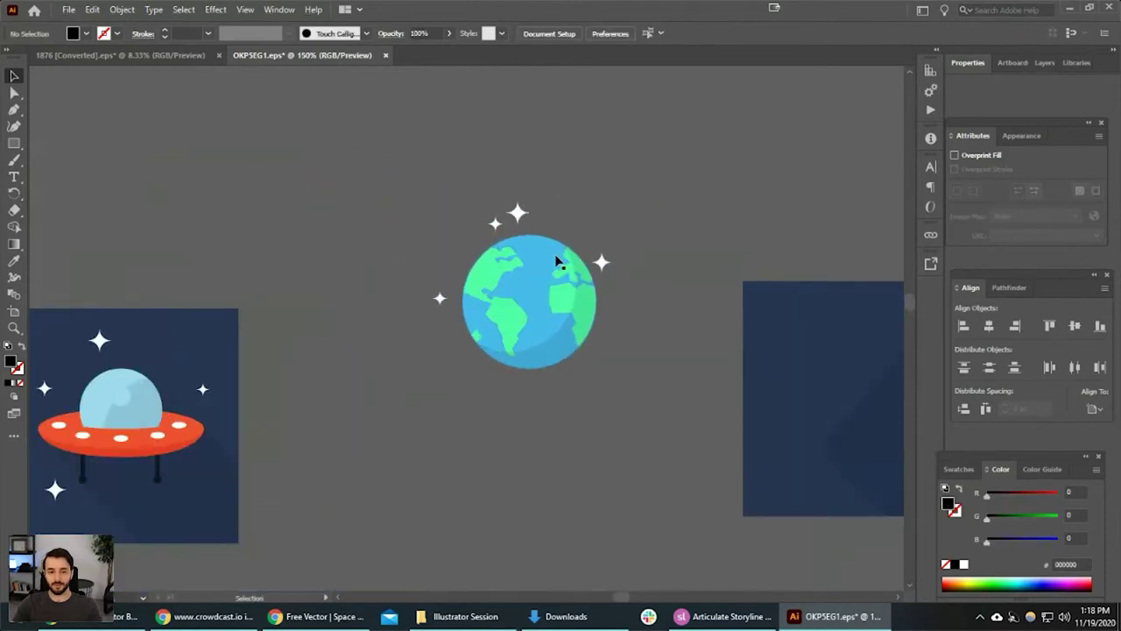
Ungroup the globe from its stars and move the globe away onto the canvas above the background tile.
{"action": "left_click", "coordinate": [525, 286]}
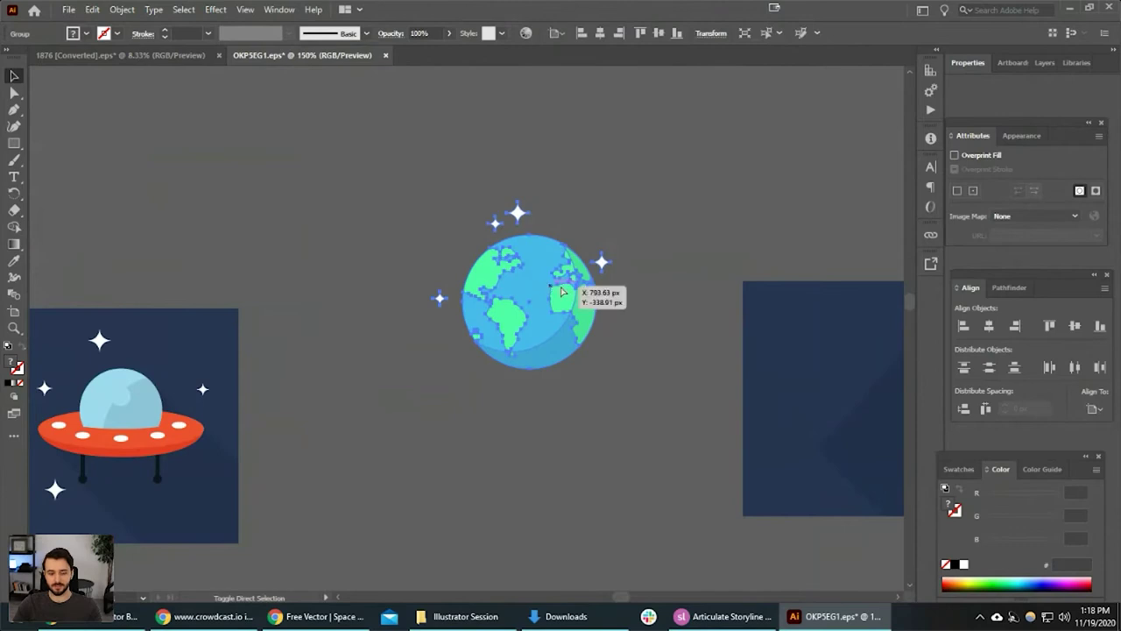
{"action": "left_click", "coordinate": [650, 391]}
{"action": "left_click_drag", "start_coordinate": [546, 325], "coordinate": [802, 171]}
{"action": "left_click", "coordinate": [693, 321]}
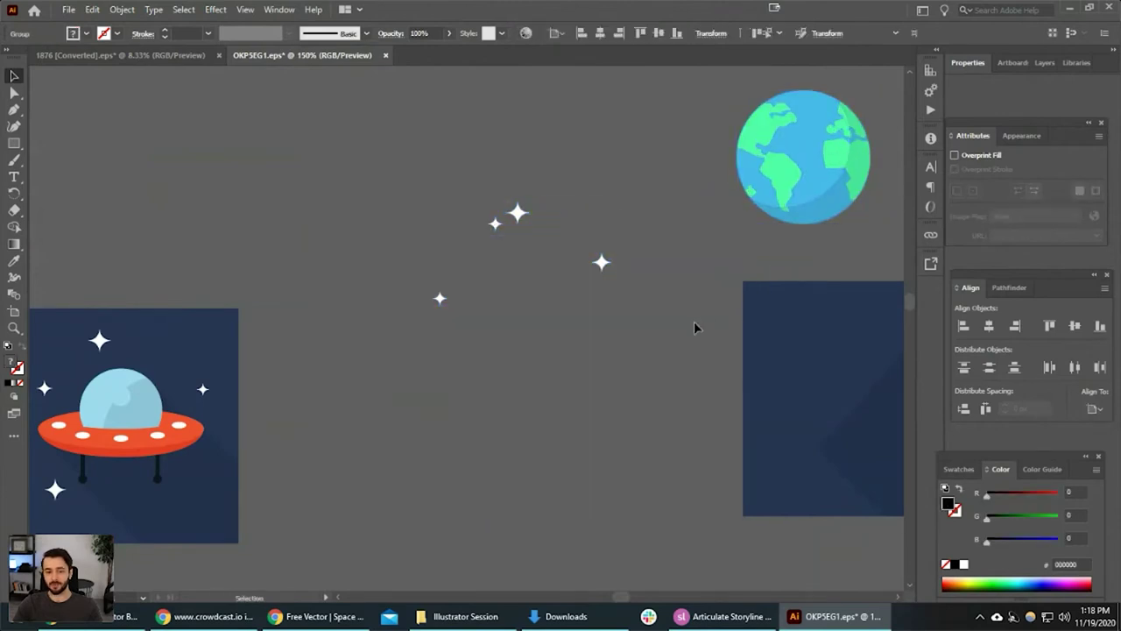
Delete the globe's leftover star group and its dark blue background tile with the shadow.
{"action": "left_click_drag", "start_coordinate": [693, 321], "coordinate": [526, 379]}
{"action": "left_click_drag", "start_coordinate": [229, 184], "coordinate": [224, 166]}
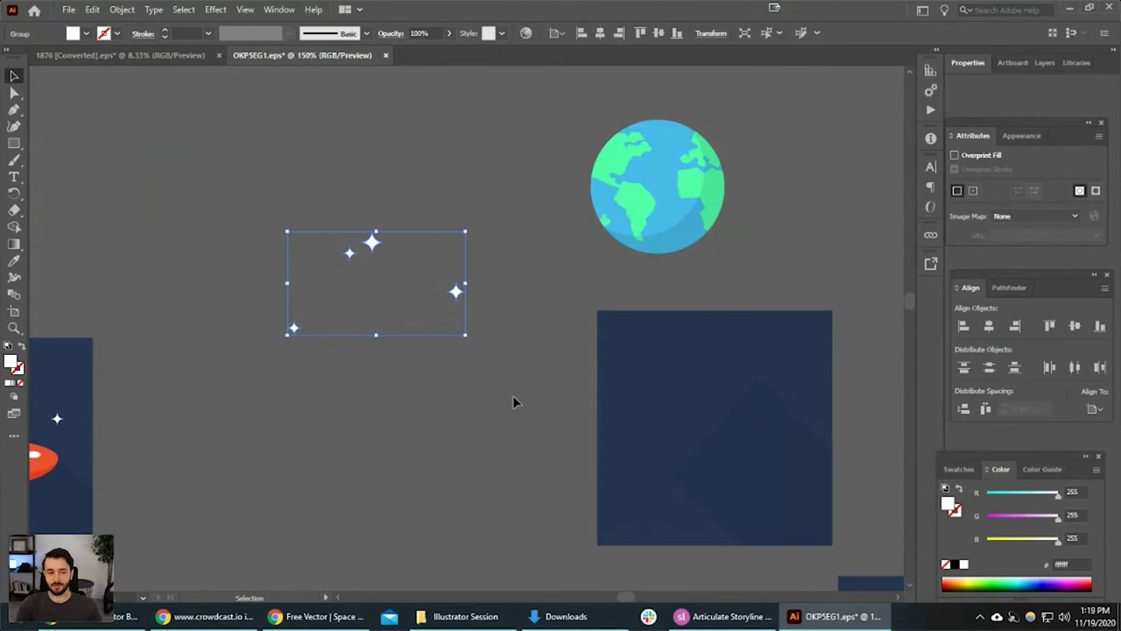
{"action": "key", "text": "Delete"}
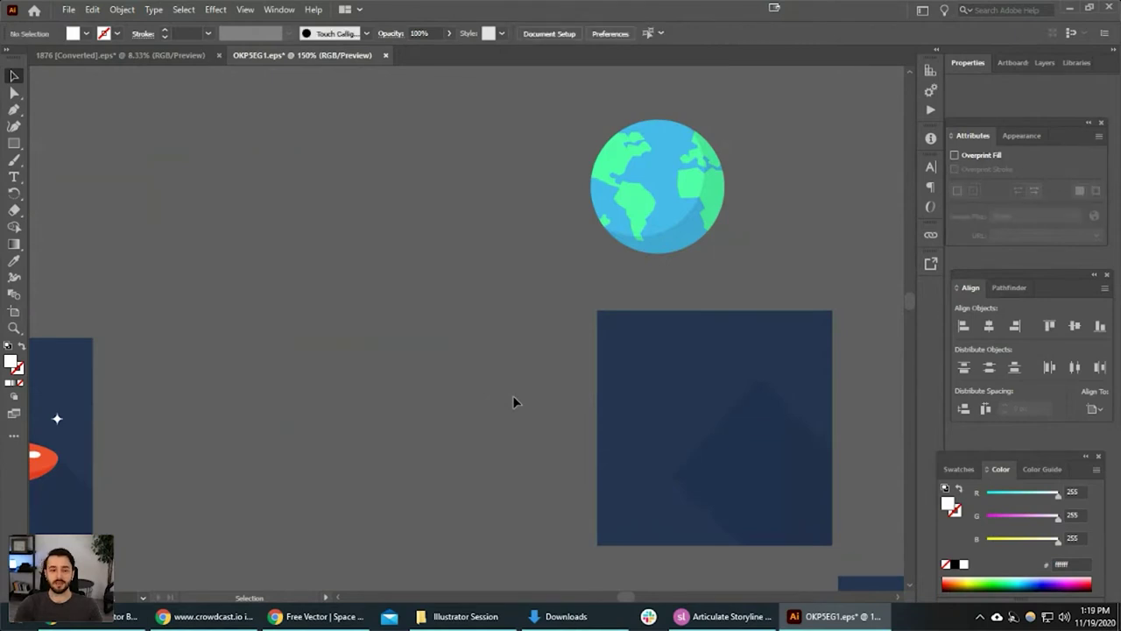
{"action": "left_click_drag", "start_coordinate": [545, 301], "coordinate": [839, 485]}
{"action": "key", "text": "Delete"}
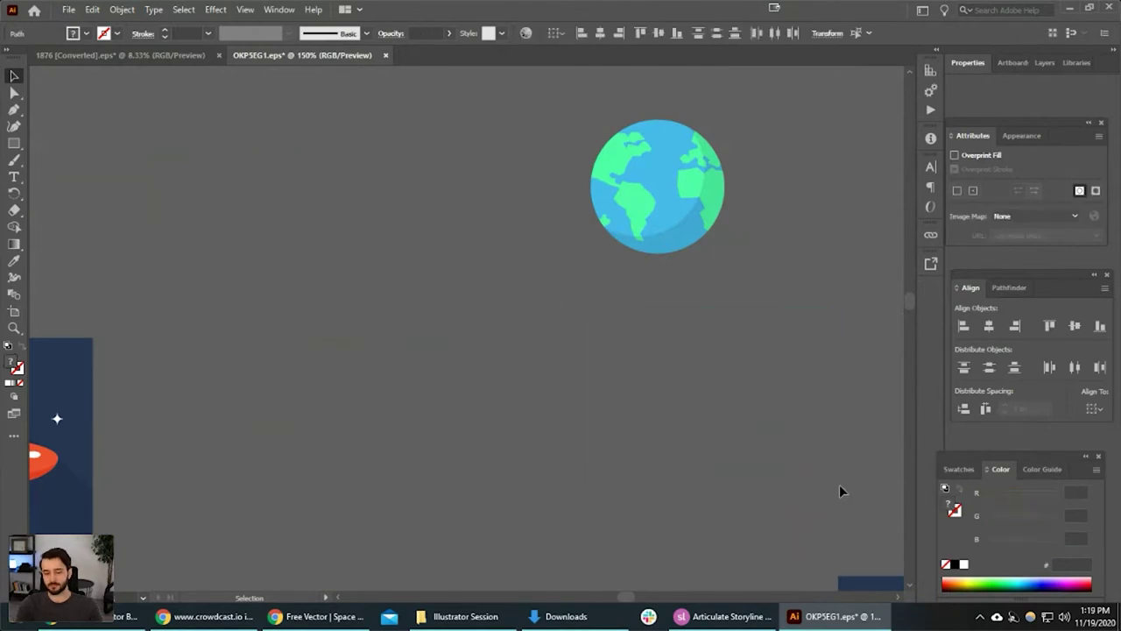
Move the globe across the canvas closer to the rocket and clear the selection.
{"action": "scroll", "coordinate": [759, 446], "scroll_direction": "down", "scroll_amount": 2}
{"action": "left_click_drag", "start_coordinate": [739, 413], "coordinate": [624, 381]}
{"action": "left_click_drag", "start_coordinate": [613, 300], "coordinate": [777, 344]}
{"action": "left_click", "coordinate": [861, 398]}
Pull the group of three stars away from the rocket and delete it.
{"action": "scroll", "coordinate": [798, 393], "scroll_direction": "up", "scroll_amount": 2}
{"action": "left_click_drag", "start_coordinate": [883, 480], "coordinate": [658, 294]}
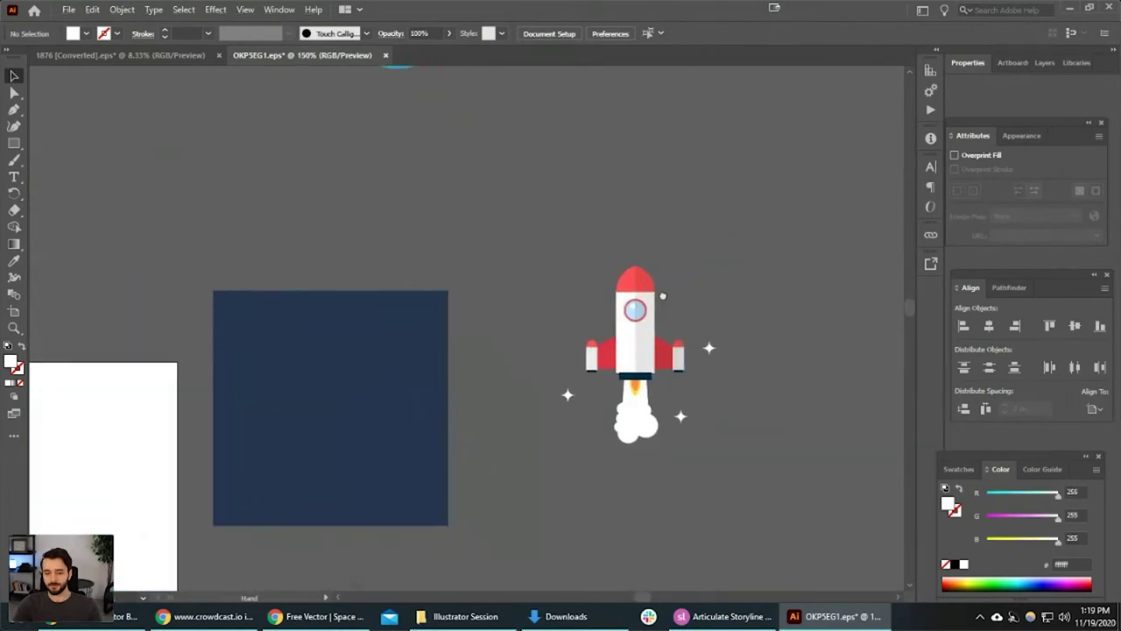
{"action": "left_click", "coordinate": [680, 411]}
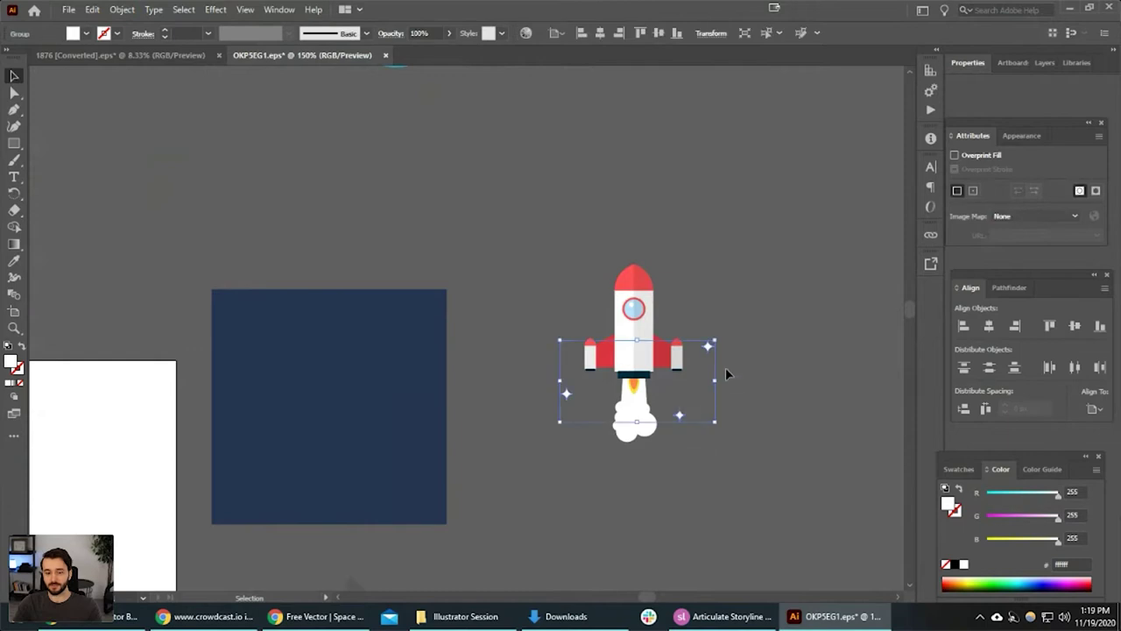
{"action": "left_click", "coordinate": [756, 405]}
{"action": "left_click_drag", "start_coordinate": [681, 415], "coordinate": [795, 370]}
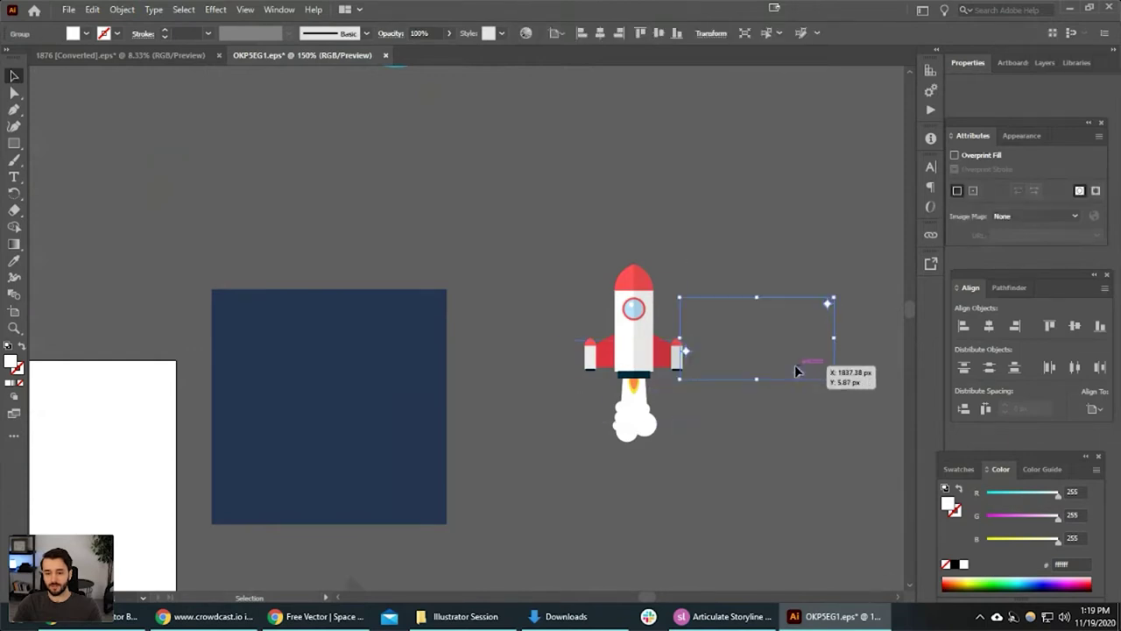
{"action": "left_click", "coordinate": [819, 310]}
{"action": "left_click", "coordinate": [827, 304]}
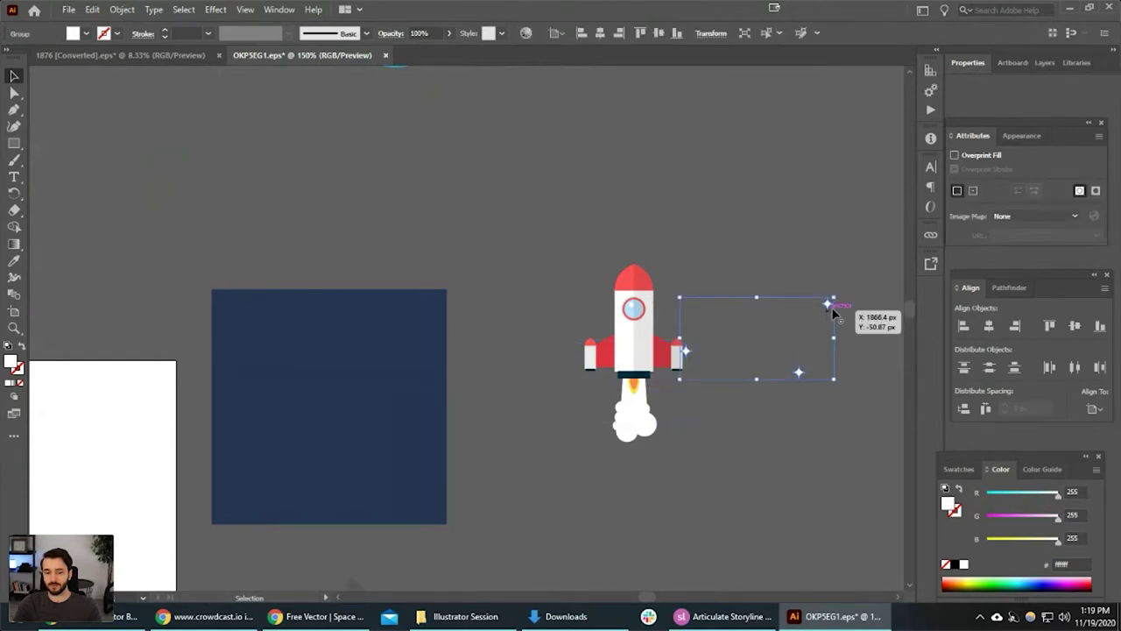
{"action": "key", "text": "Delete"}
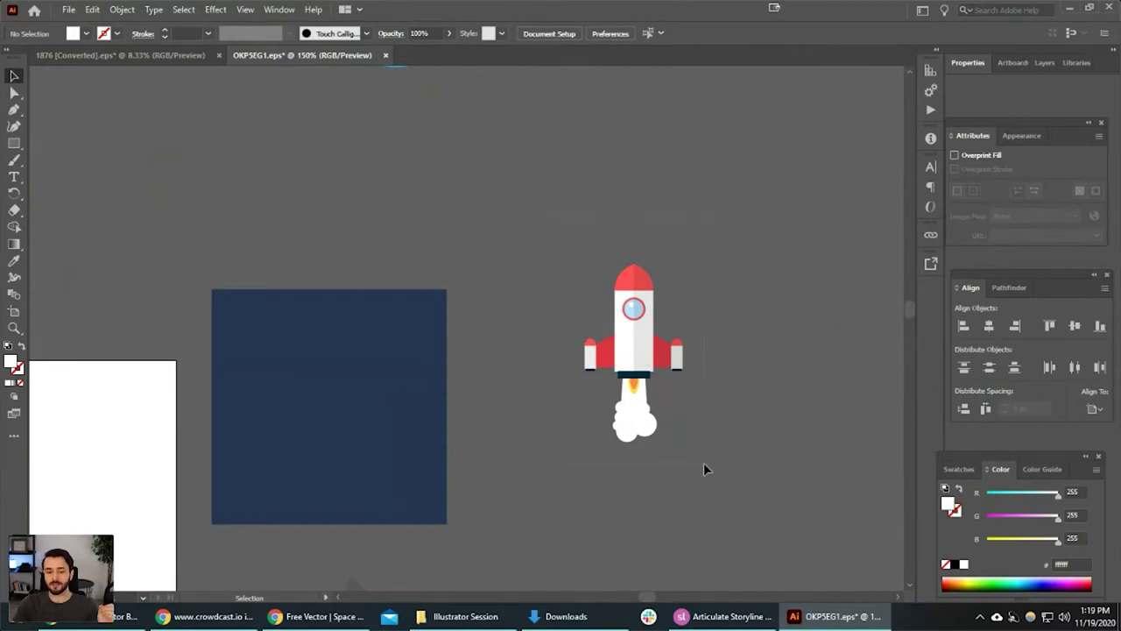
Select all of the rocket's parts and group them into one object.
{"action": "key", "text": "ctrl+a"}
{"action": "key", "text": "a"}
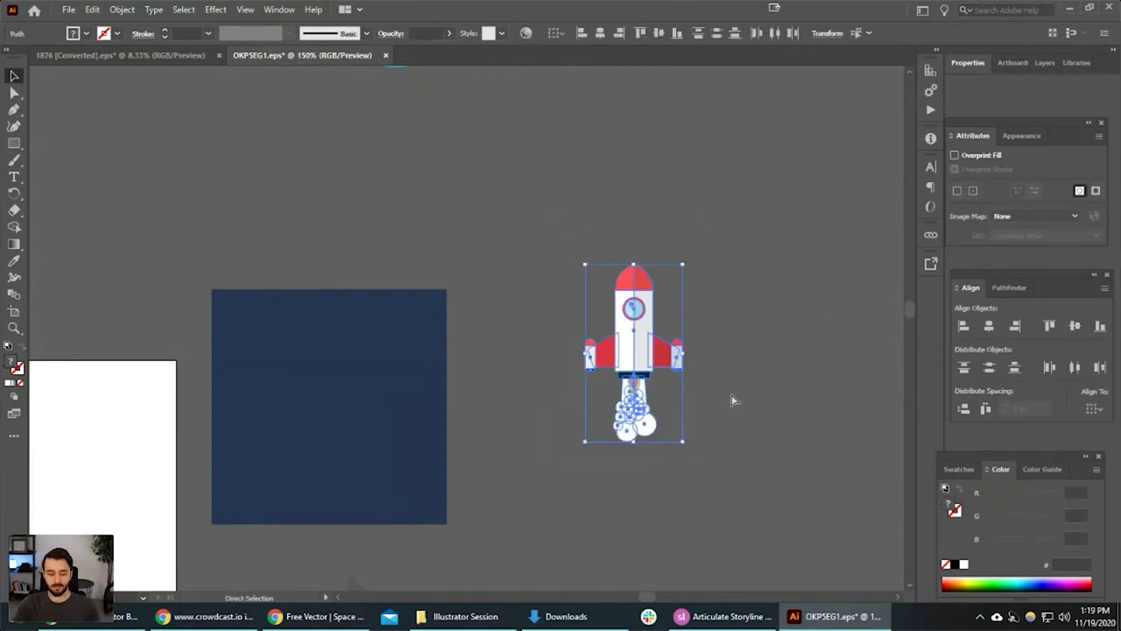
{"action": "key", "text": "ctrl+g"}
{"action": "scroll", "coordinate": [724, 346], "scroll_direction": "down", "scroll_amount": 1}
{"action": "left_click", "coordinate": [739, 313]}
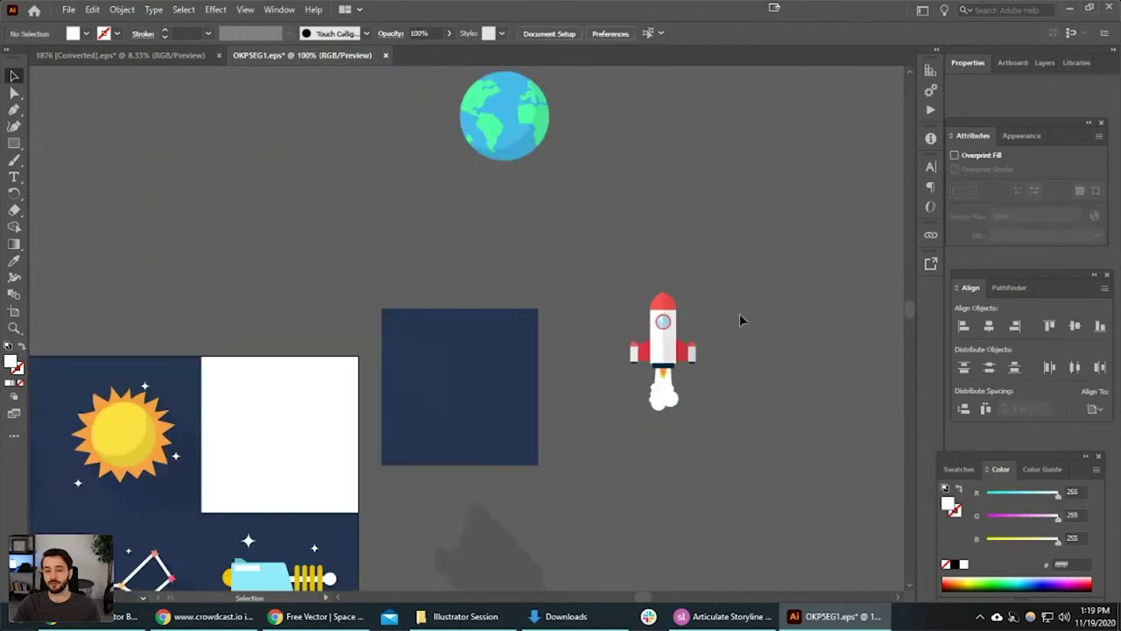
Move the grouped rocket up beside the globe and clear the selection.
{"action": "left_click_drag", "start_coordinate": [667, 351], "coordinate": [671, 202]}
{"action": "left_click", "coordinate": [758, 266]}
{"action": "left_click_drag", "start_coordinate": [589, 293], "coordinate": [638, 384]}
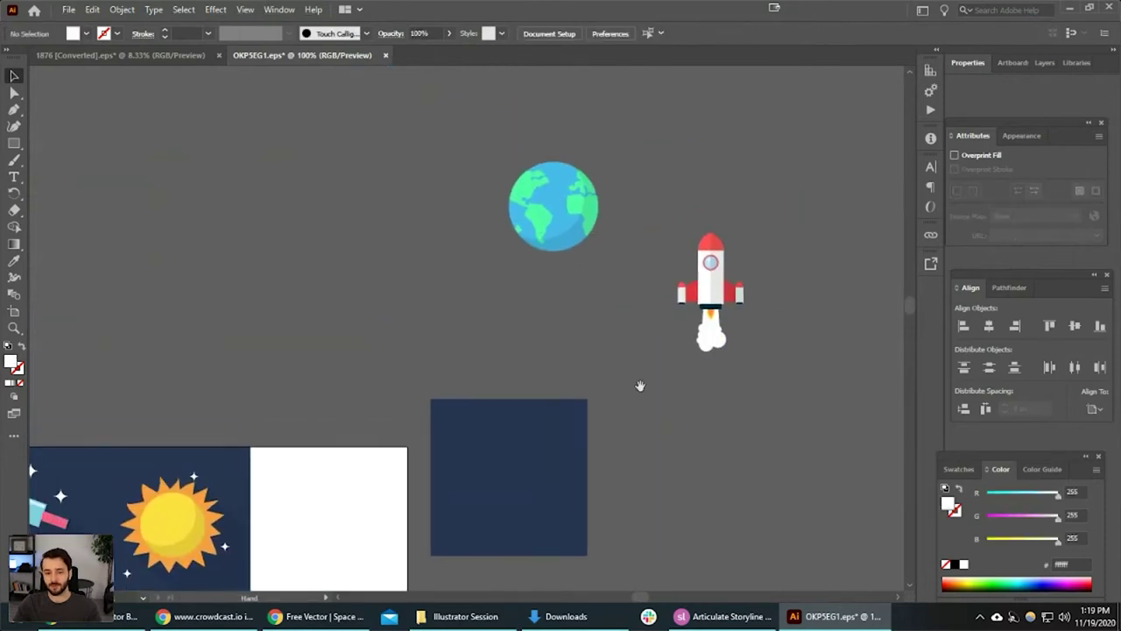
{"action": "left_click_drag", "start_coordinate": [716, 285], "coordinate": [712, 204]}
{"action": "left_click", "coordinate": [746, 298]}
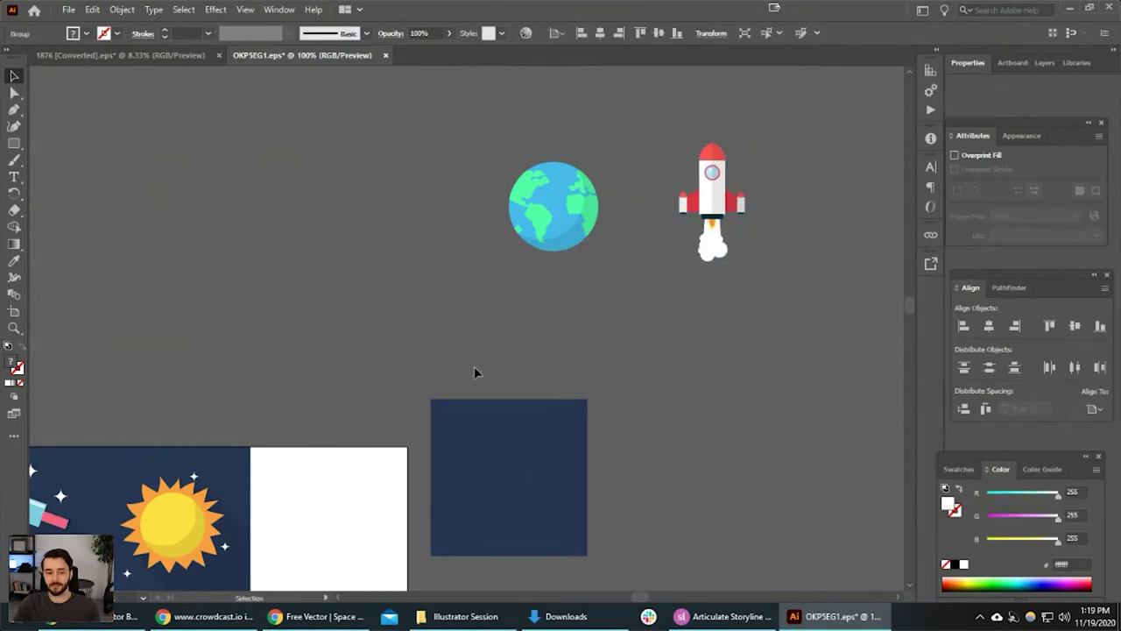
{"action": "left_click", "coordinate": [474, 370]}
{"action": "left_click_drag", "start_coordinate": [307, 381], "coordinate": [493, 275]}
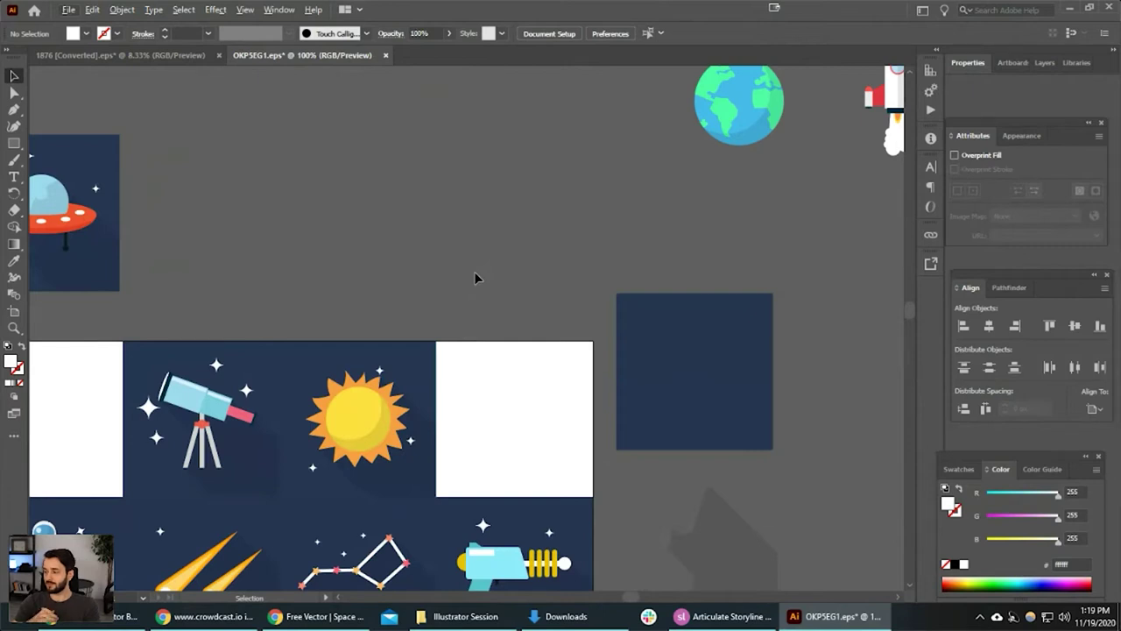
Move the sun tile out of the icon grid onto the empty canvas above it, between the UFO tile and the Earth.
{"action": "left_click_drag", "start_coordinate": [470, 283], "coordinate": [441, 343]}
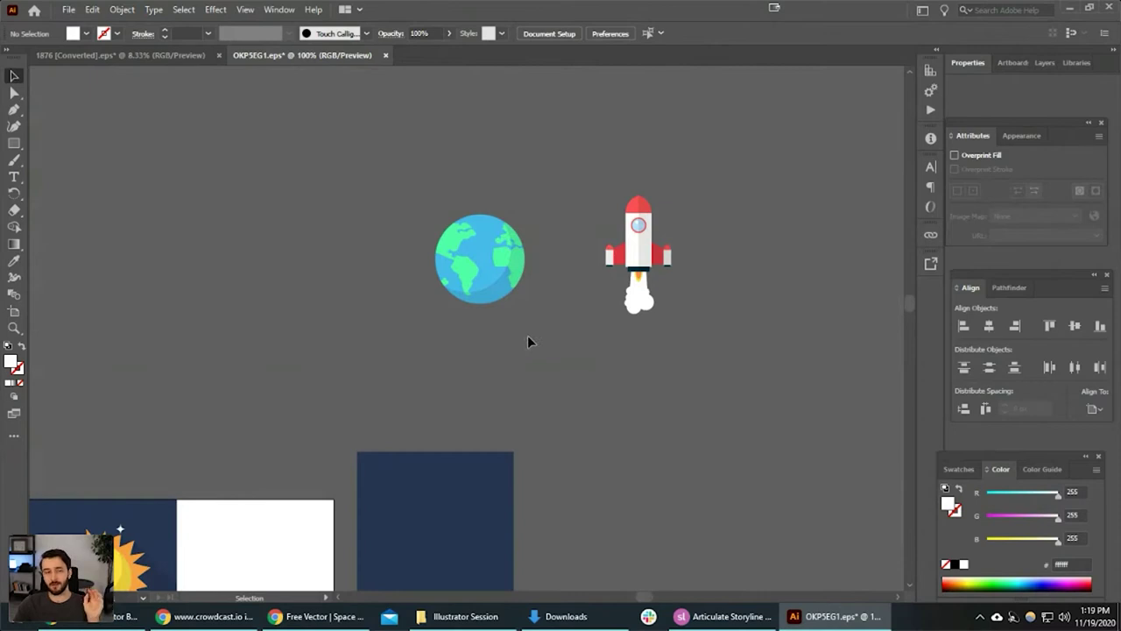
{"action": "left_click_drag", "start_coordinate": [199, 469], "coordinate": [330, 395]}
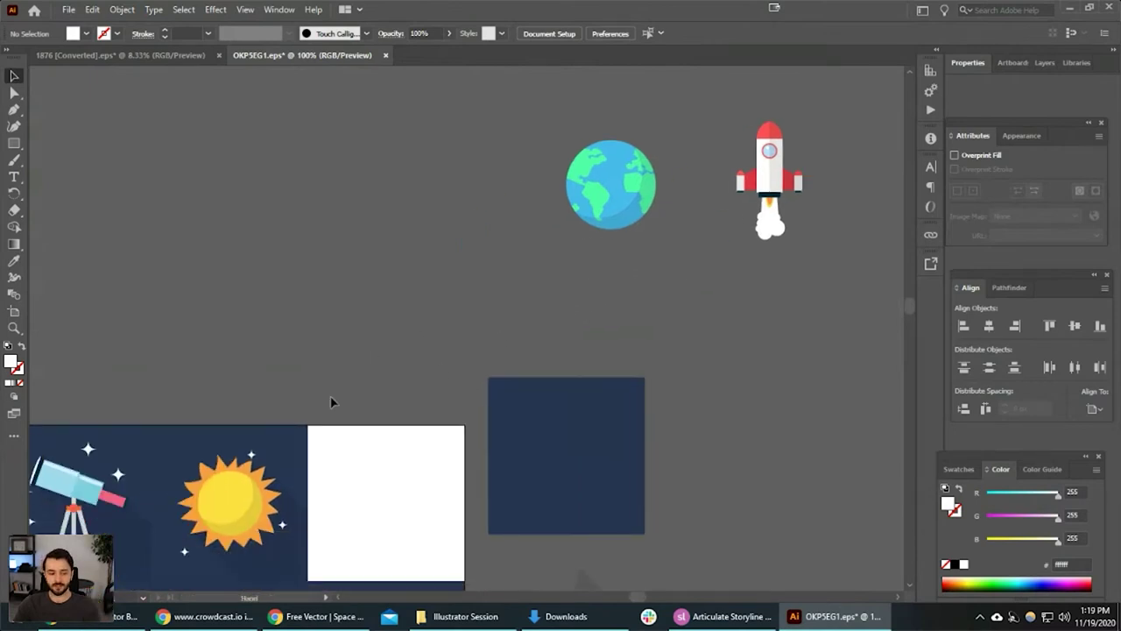
{"action": "left_click_drag", "start_coordinate": [276, 435], "coordinate": [352, 42]}
{"action": "left_click", "coordinate": [330, 243]}
{"action": "left_click_drag", "start_coordinate": [279, 233], "coordinate": [429, 387]}
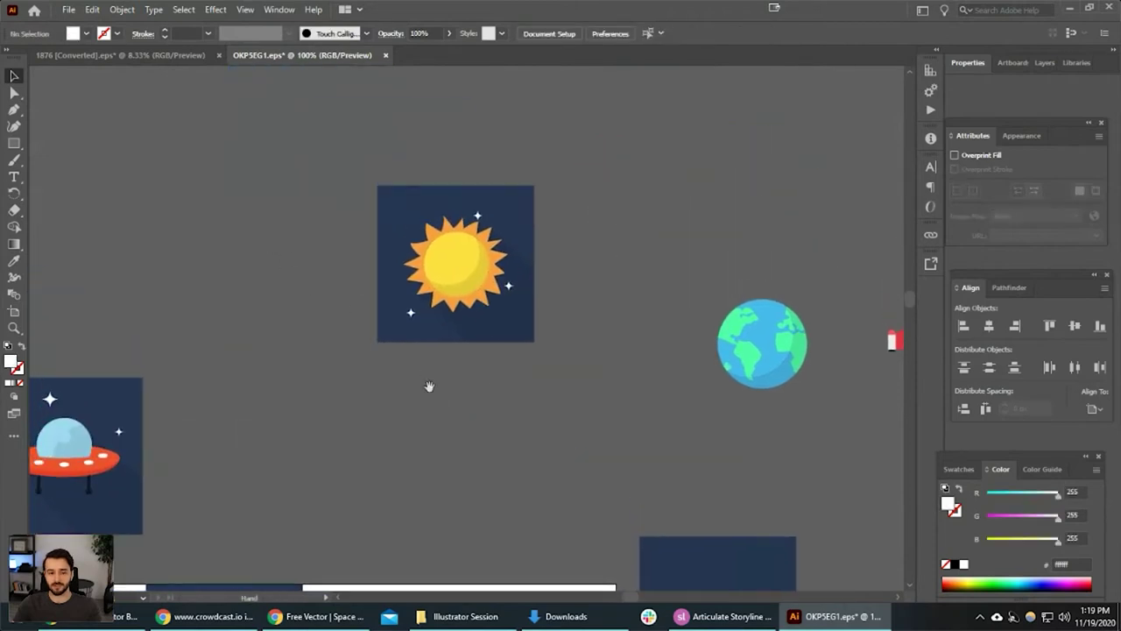
{"action": "left_click", "coordinate": [508, 232]}
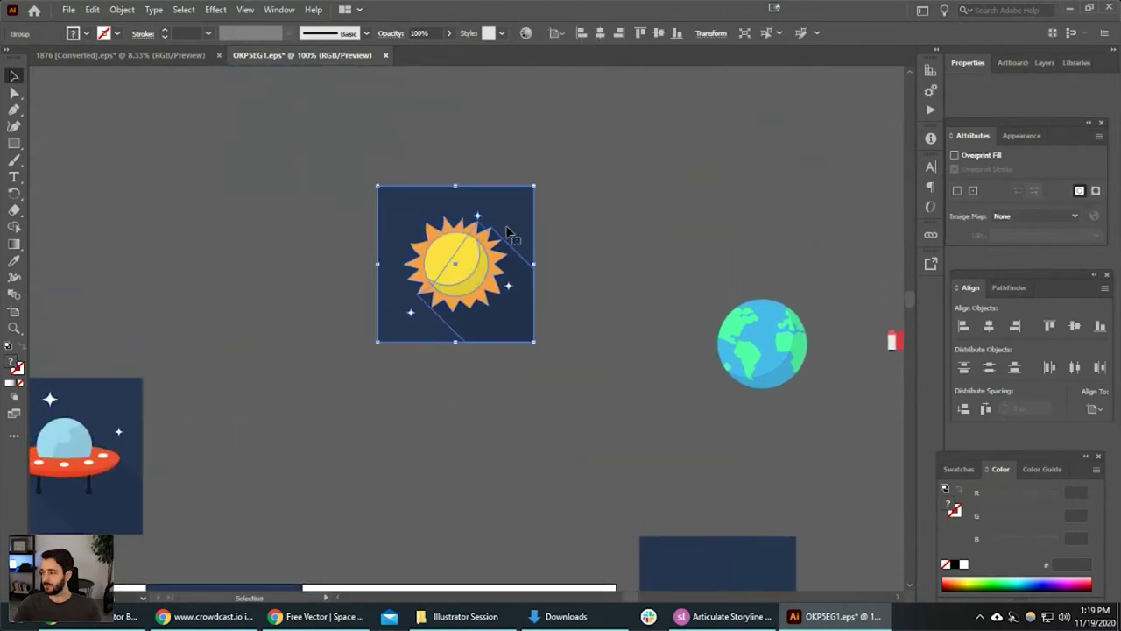
{"action": "left_click", "coordinate": [491, 393]}
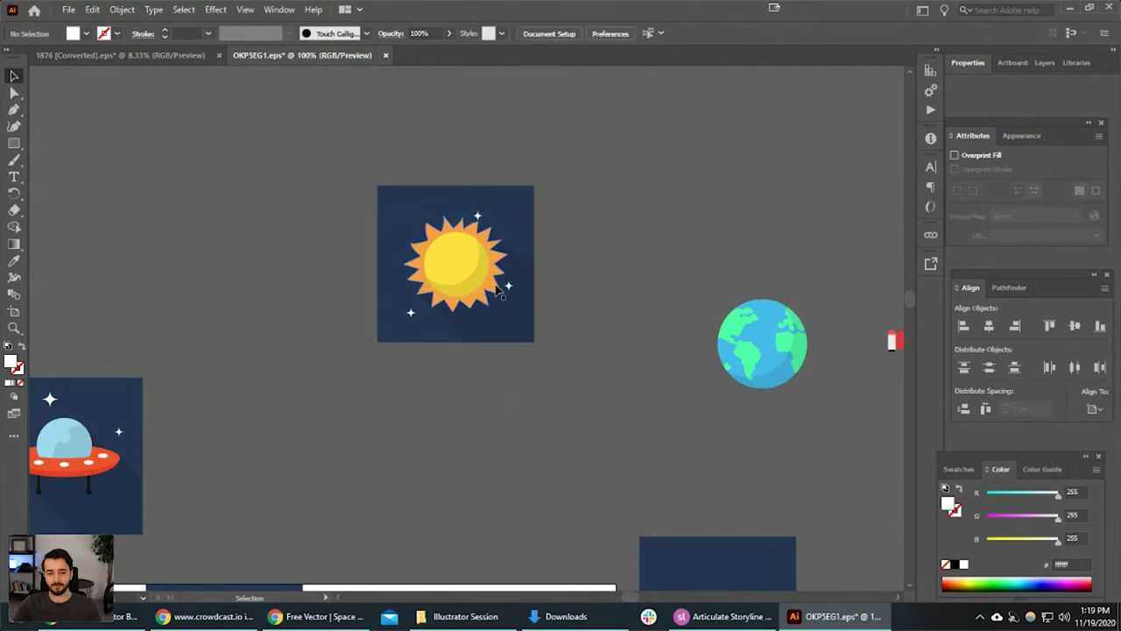
{"action": "left_click_drag", "start_coordinate": [517, 306], "coordinate": [550, 320]}
{"action": "left_click", "coordinate": [592, 273]}
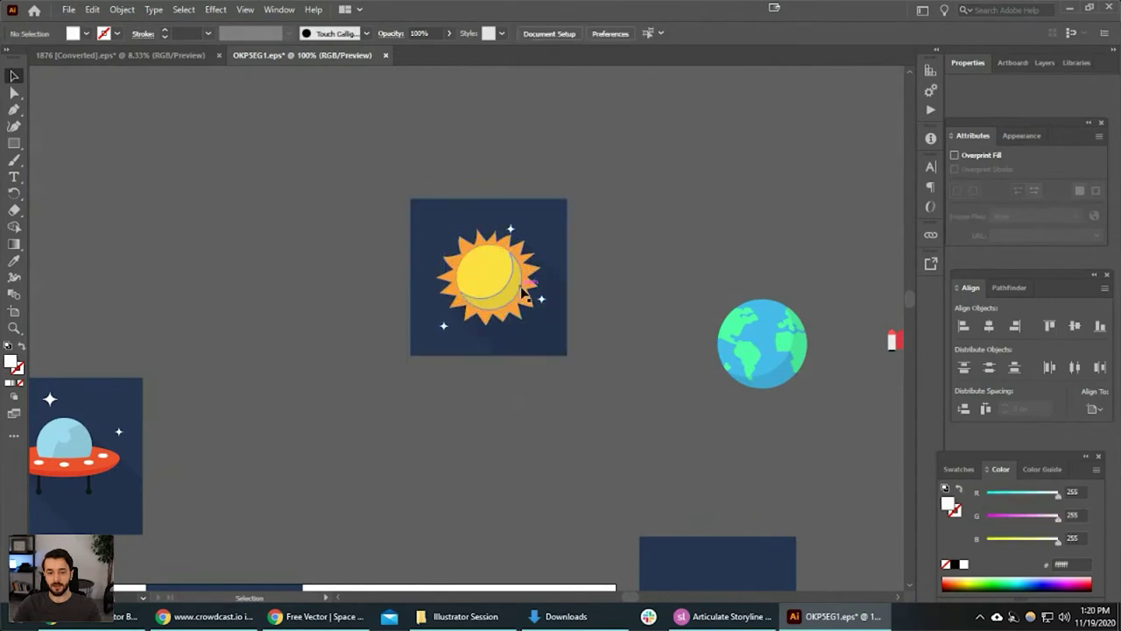
Select the whole sun tile group and shift it slightly up and to the left on the canvas.
{"action": "scroll", "coordinate": [518, 286], "scroll_direction": "up", "scroll_amount": 3}
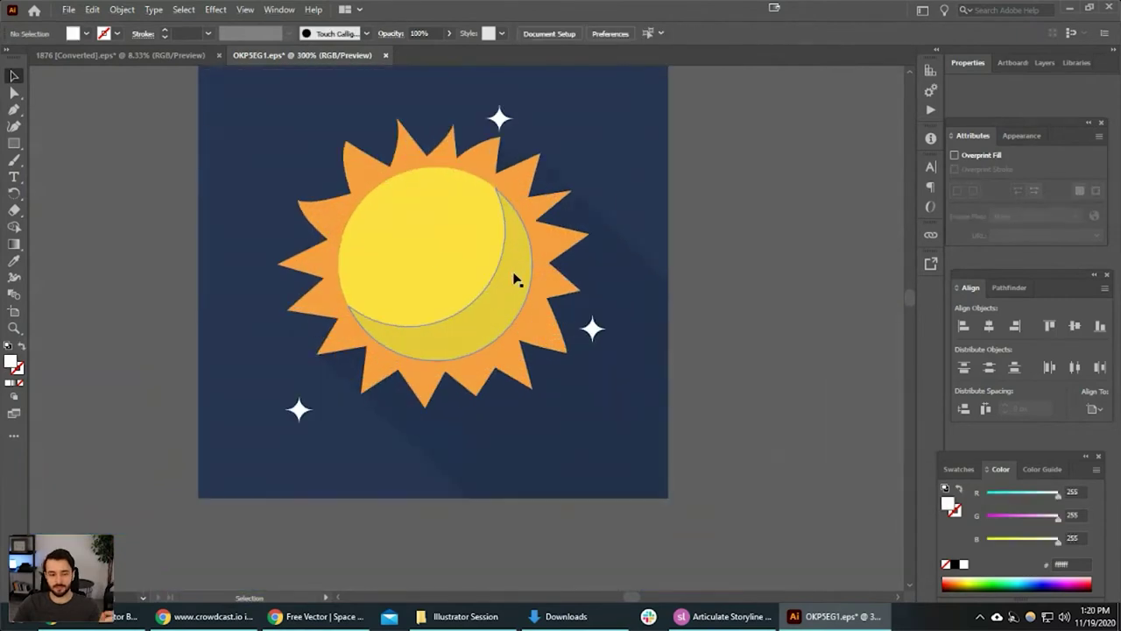
{"action": "left_click", "coordinate": [515, 272]}
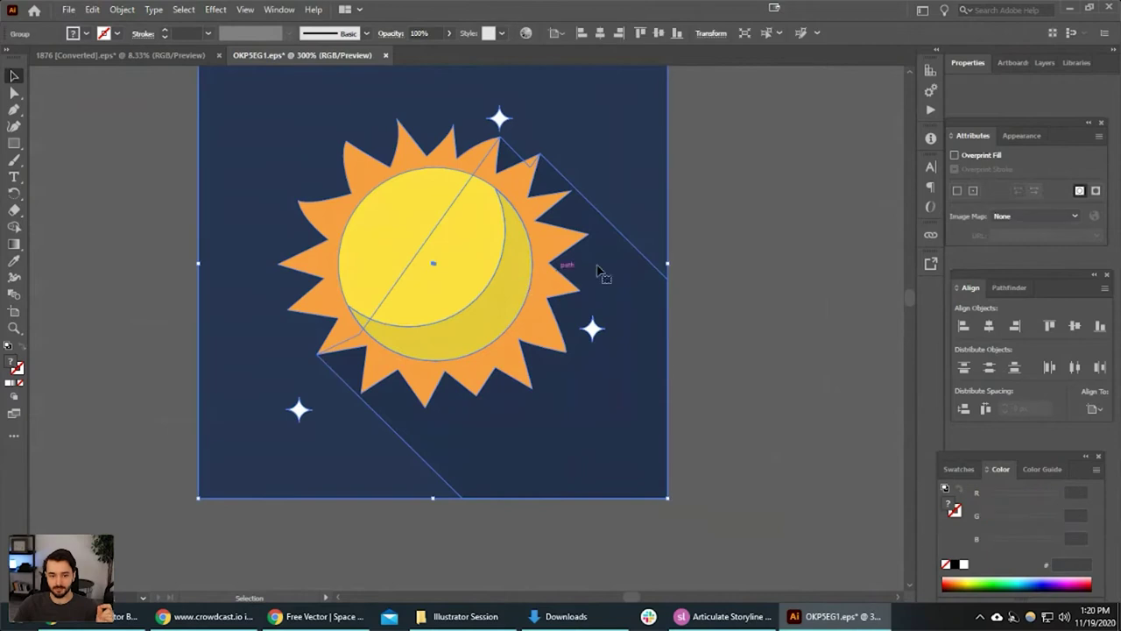
{"action": "left_click", "coordinate": [656, 303]}
{"action": "scroll", "coordinate": [557, 257], "scroll_direction": "down", "scroll_amount": 1}
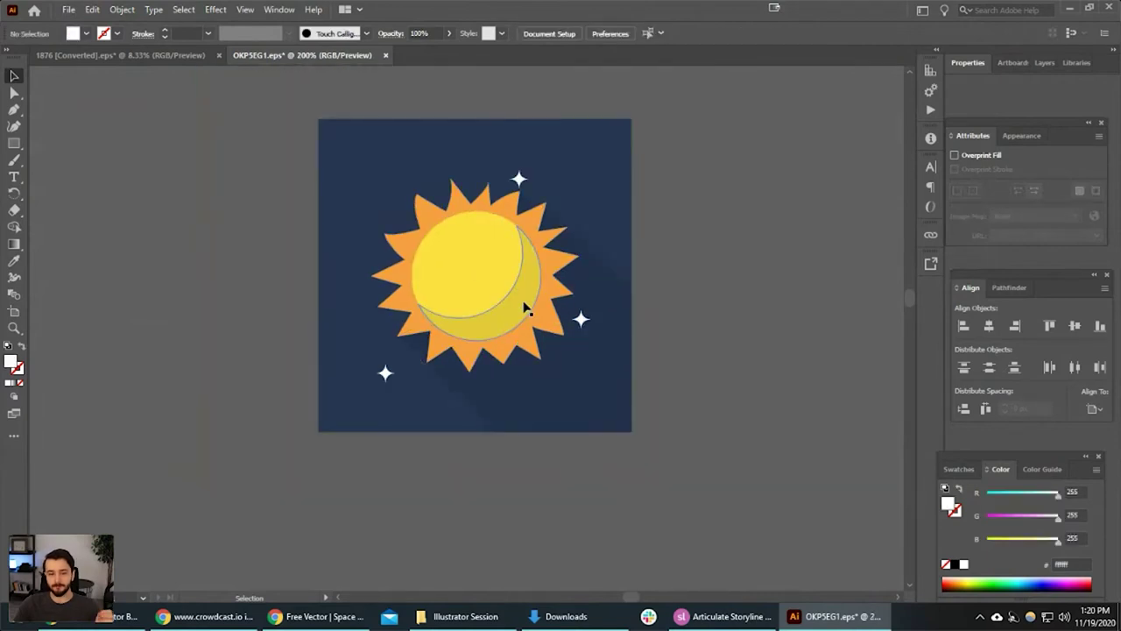
{"action": "left_click", "coordinate": [524, 303]}
{"action": "left_click_drag", "start_coordinate": [592, 313], "coordinate": [476, 303]}
{"action": "left_click", "coordinate": [630, 287]}
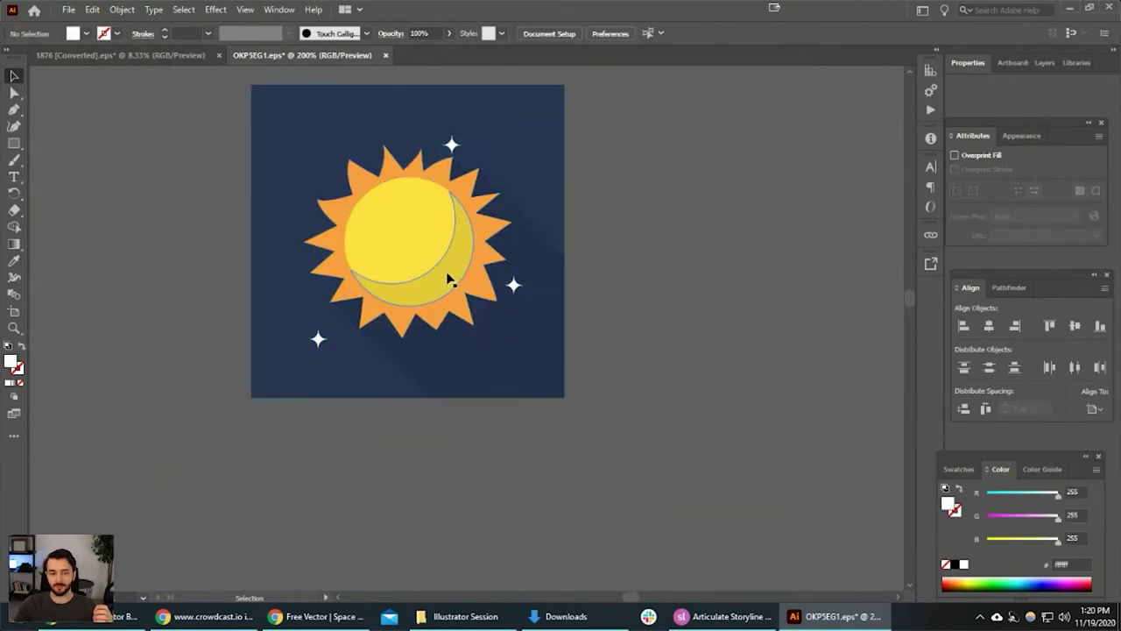
Isolate the nested sun groups level by level, try moving the sun at each level, and undo each move.
{"action": "double_click", "coordinate": [448, 279]}
{"action": "left_click_drag", "start_coordinate": [447, 279], "coordinate": [508, 297]}
{"action": "key", "text": "ctrl+z"}
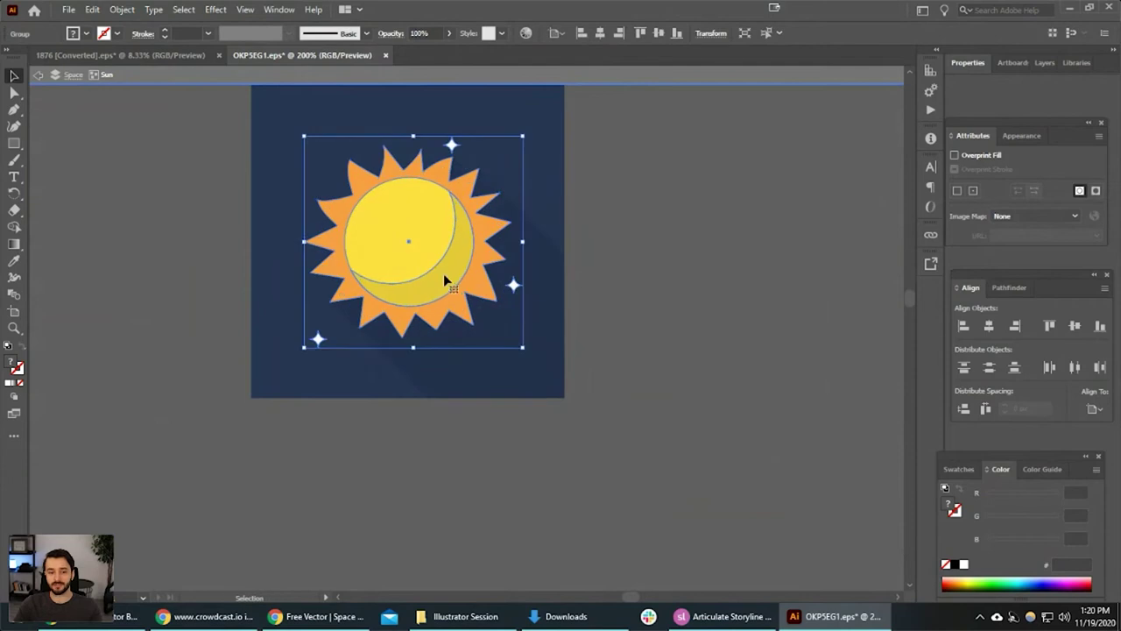
{"action": "double_click", "coordinate": [453, 276]}
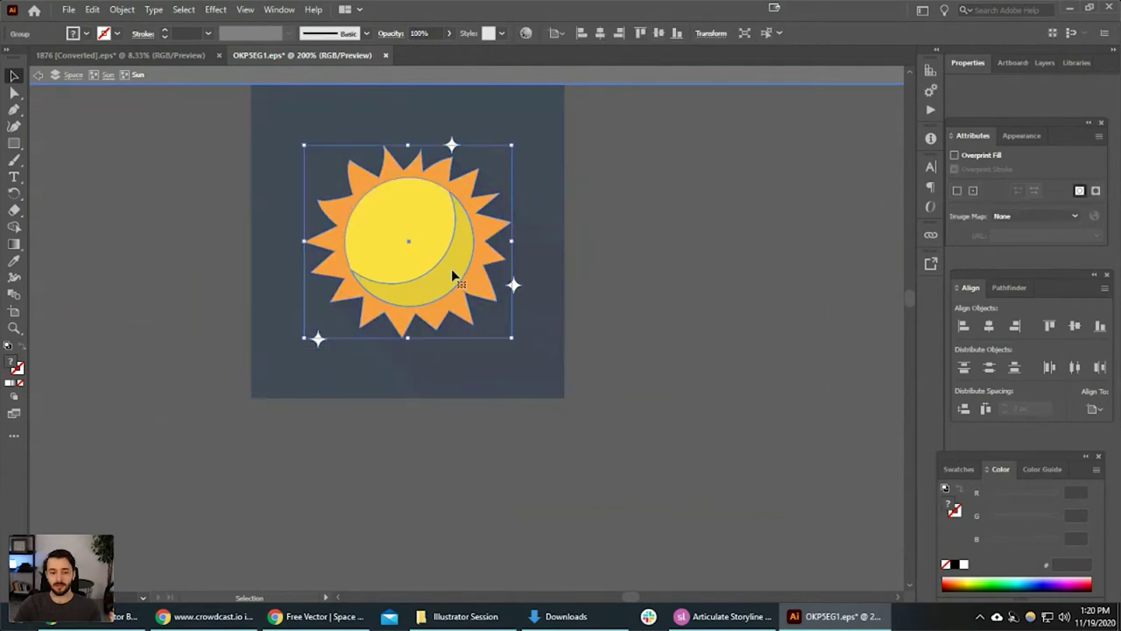
{"action": "left_click_drag", "start_coordinate": [453, 276], "coordinate": [555, 299]}
{"action": "key", "text": "ctrl+z"}
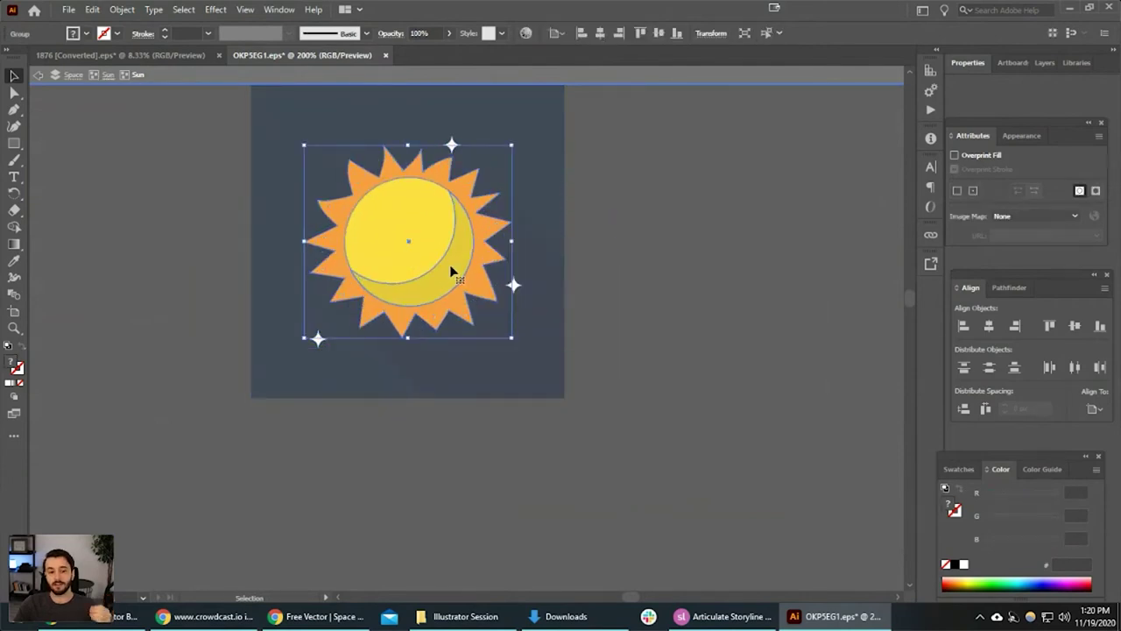
Isolate the sun's darker crescent path, try moving it off the sun, undo the move, and exit isolation mode.
{"action": "double_click", "coordinate": [450, 268]}
{"action": "left_click", "coordinate": [450, 268]}
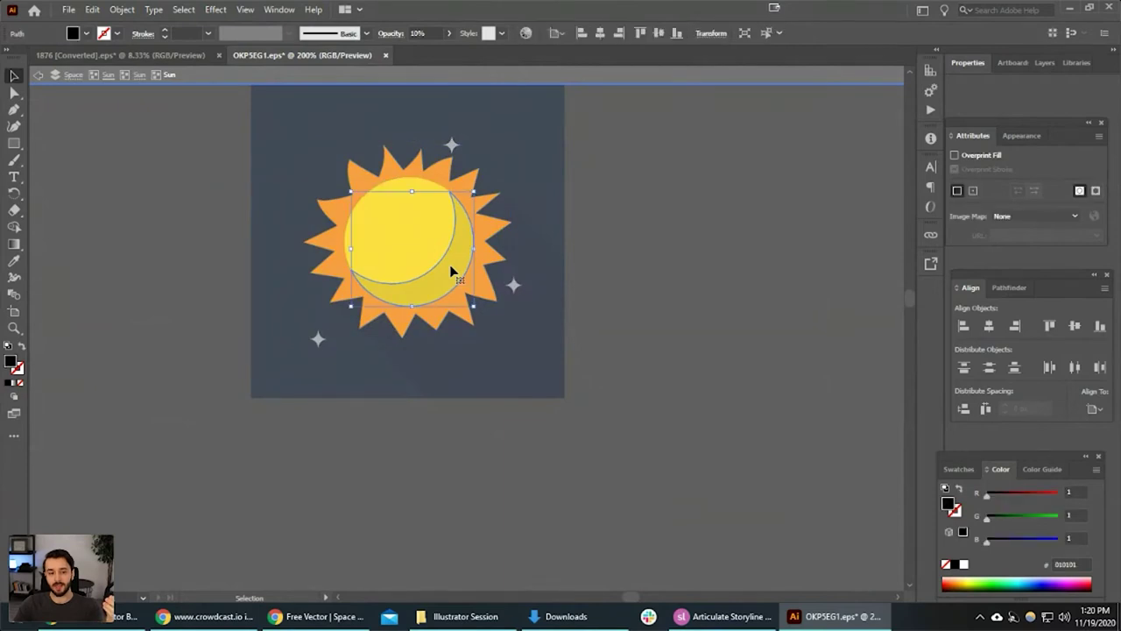
{"action": "mouse_move", "coordinate": [450, 268]}
{"action": "left_mouse_down"}
{"action": "mouse_move", "coordinate": [550, 282]}
{"action": "mouse_move", "coordinate": [551, 292]}
{"action": "mouse_move", "coordinate": [422, 269]}
{"action": "mouse_move", "coordinate": [455, 273]}
{"action": "left_mouse_up"}
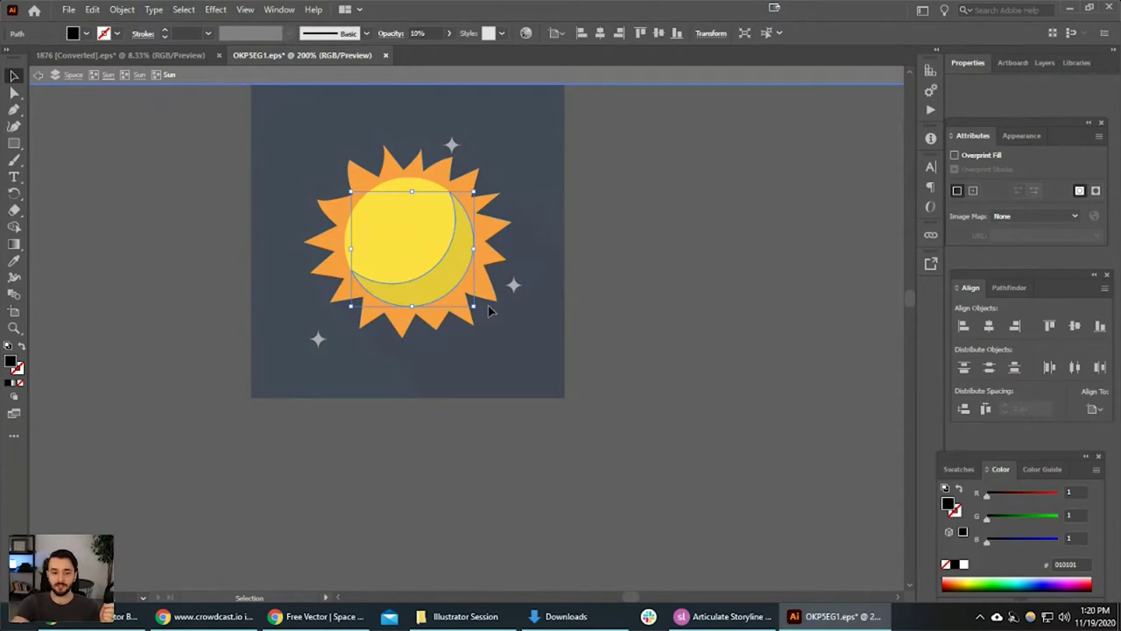
{"action": "left_click_drag", "start_coordinate": [462, 298], "coordinate": [634, 320]}
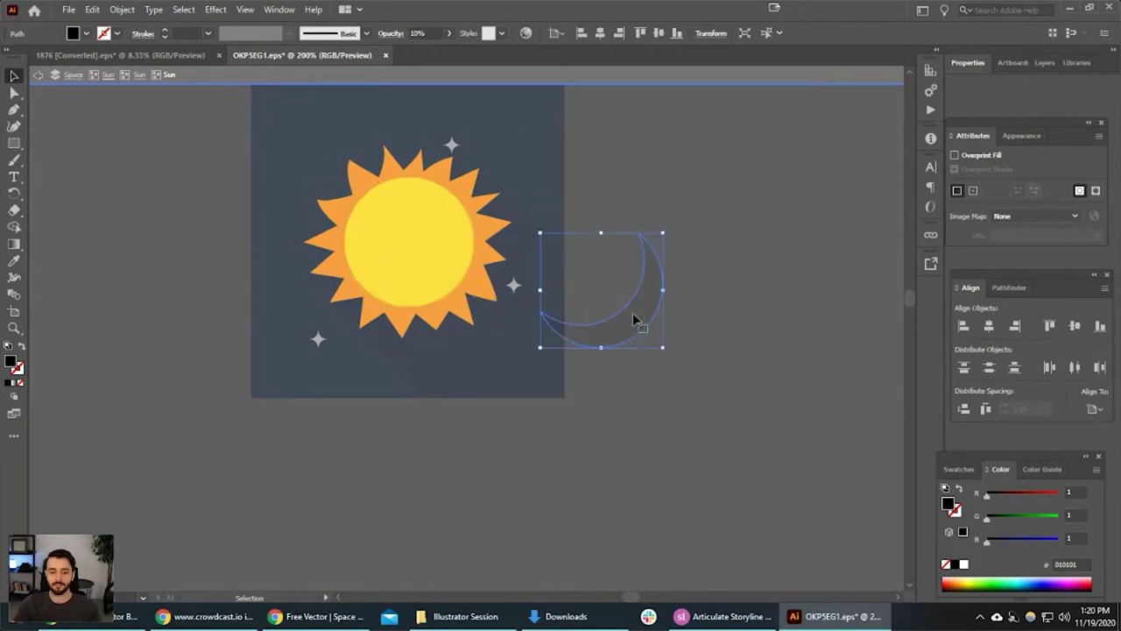
{"action": "key", "text": "ctrl+z"}
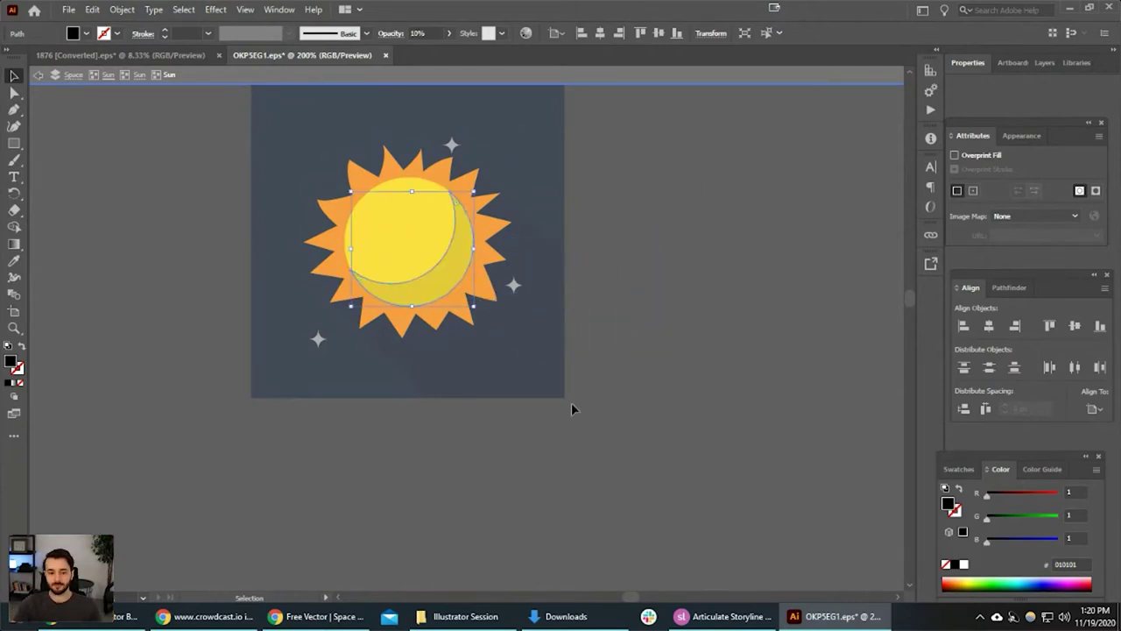
{"action": "left_click", "coordinate": [531, 447]}
{"action": "scroll", "coordinate": [588, 429], "scroll_direction": "down", "scroll_amount": 3}
{"action": "left_click_drag", "start_coordinate": [588, 433], "coordinate": [521, 354]}
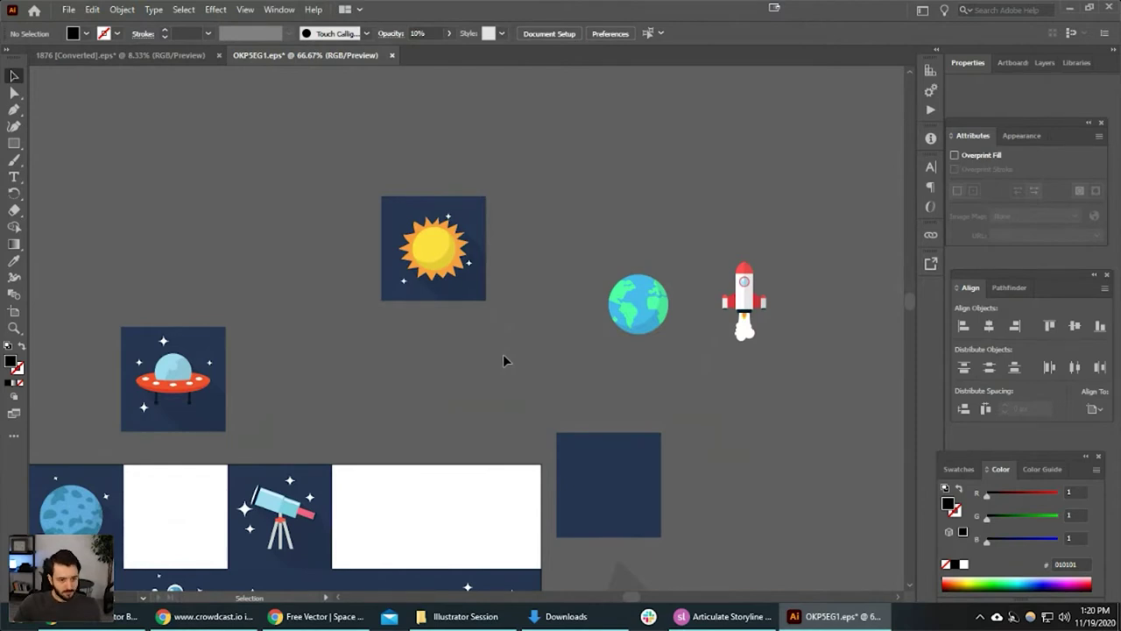
Switch to Chrome and look over Freepik's space vector results, including the space icon set.
{"action": "mouse_move", "coordinate": [205, 616]}
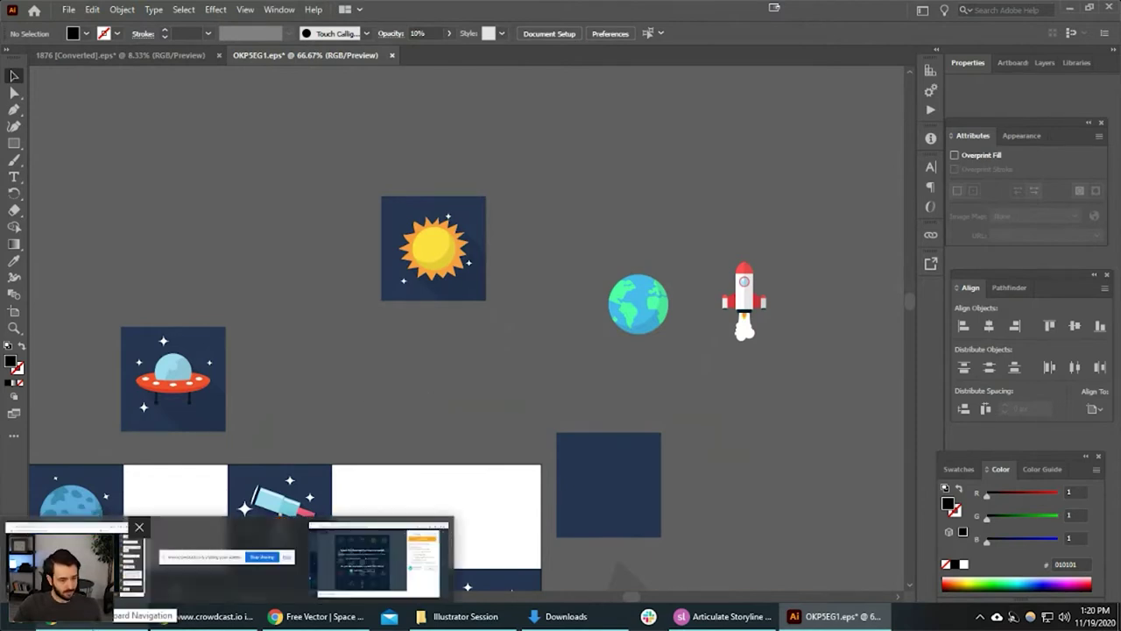
{"action": "left_click", "coordinate": [300, 615]}
{"action": "left_click", "coordinate": [1059, 242]}
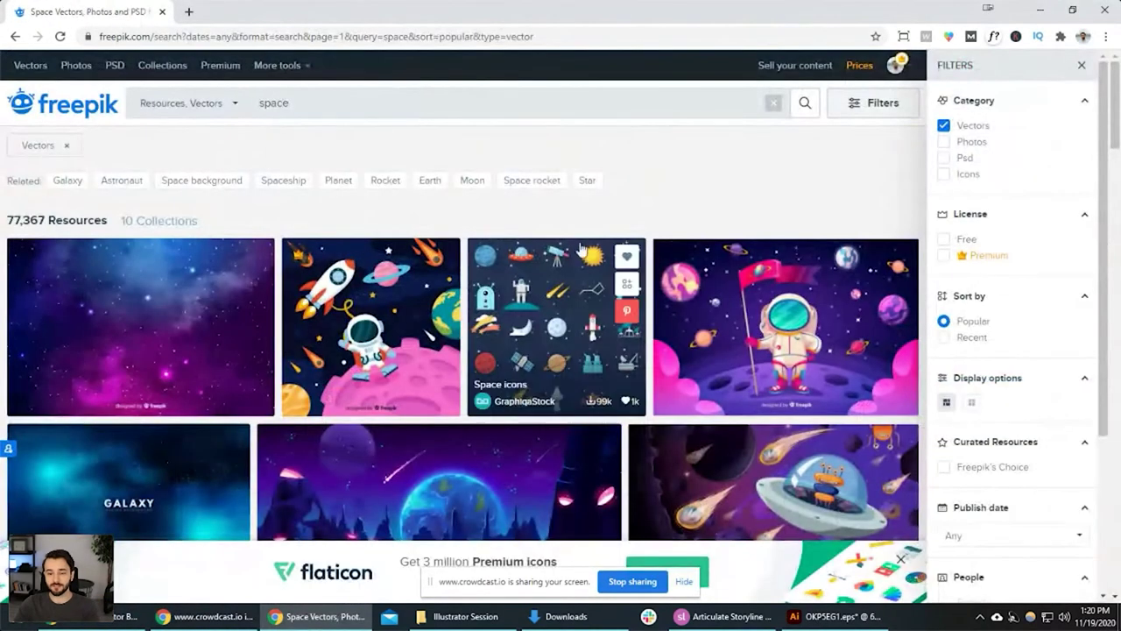
{"action": "scroll", "coordinate": [641, 261], "scroll_direction": "down", "scroll_amount": 3}
{"action": "scroll", "coordinate": [444, 375], "scroll_direction": "up", "scroll_amount": 5}
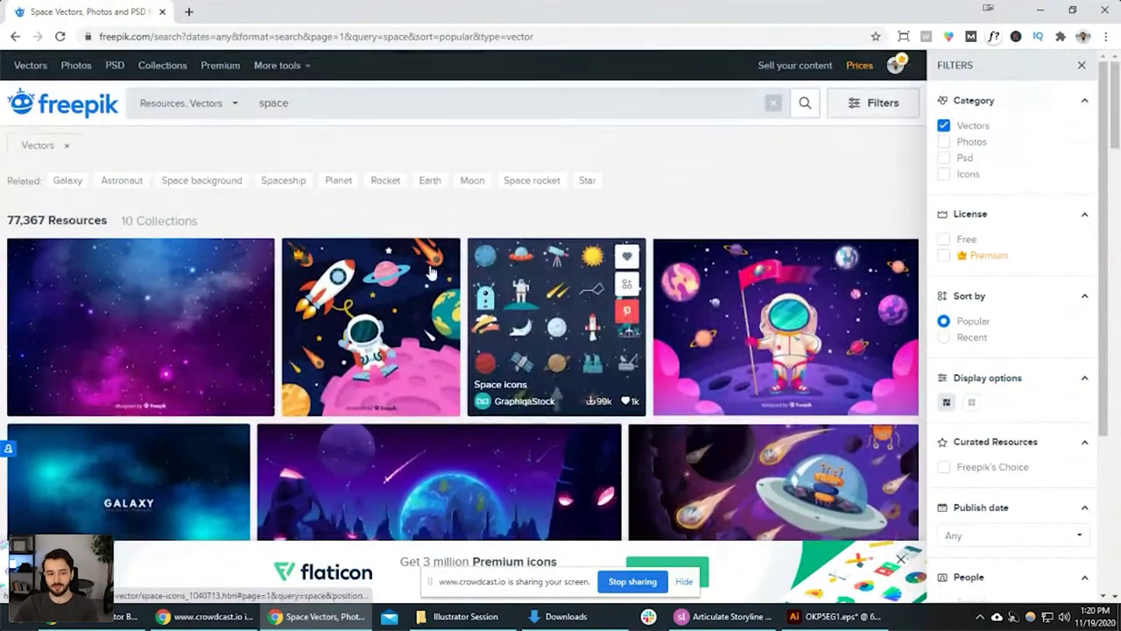
Check the pen icon on Articulate Storyline's DevOps Lifecycle slide, and search Freepik's vectors in Chrome for "pen".
{"action": "left_click", "coordinate": [724, 616]}
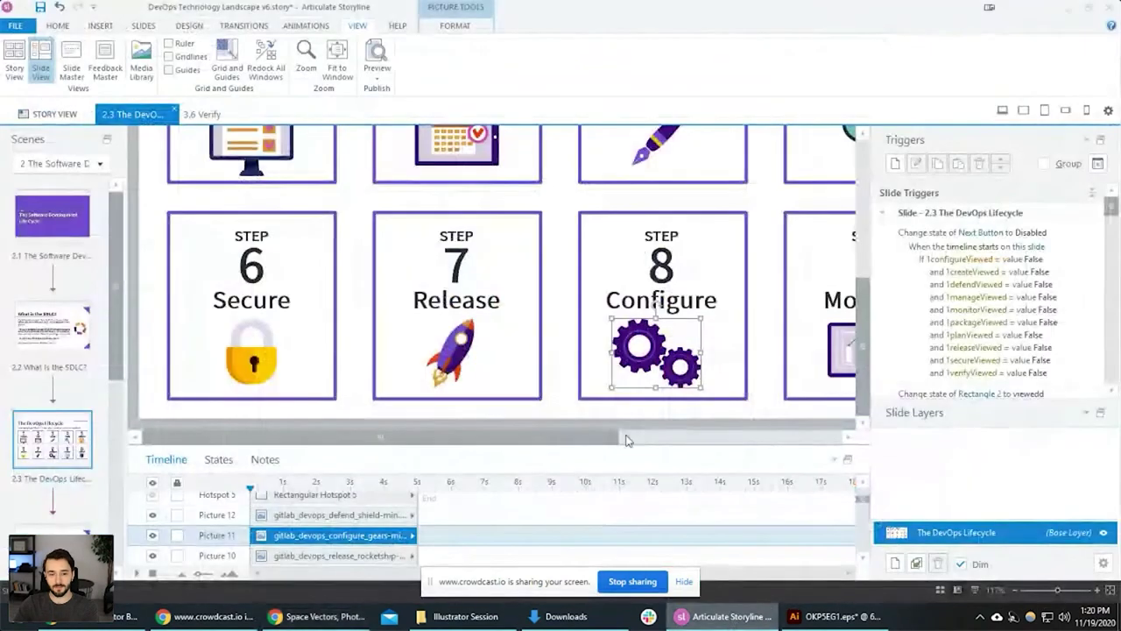
{"action": "scroll", "coordinate": [501, 316], "scroll_direction": "up", "scroll_amount": 3}
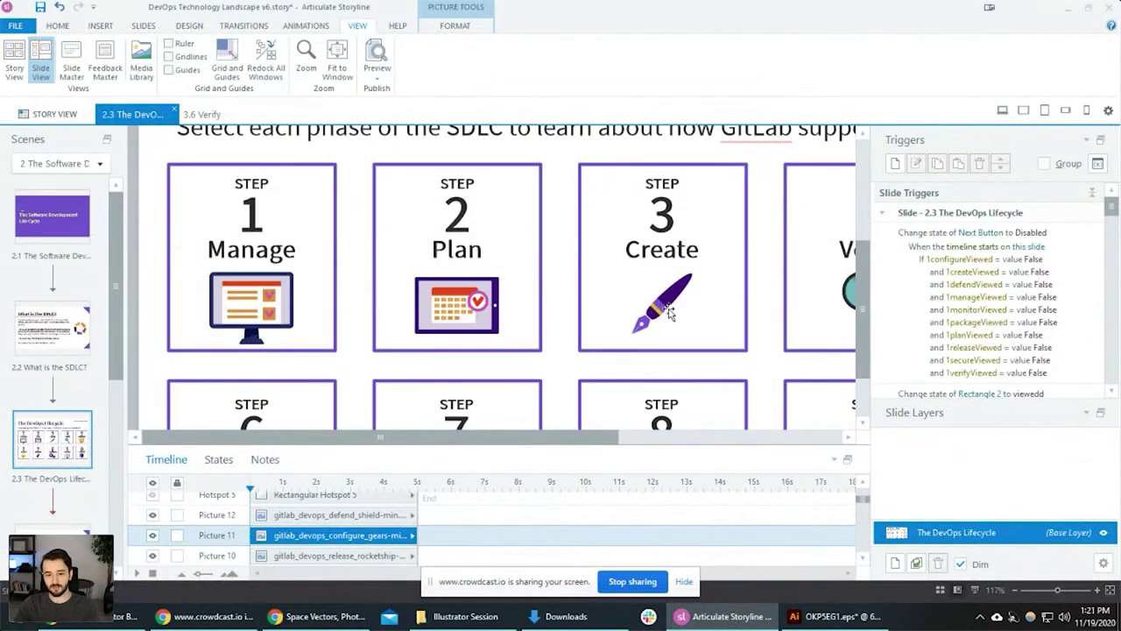
{"action": "key", "text": "alt+Tab"}
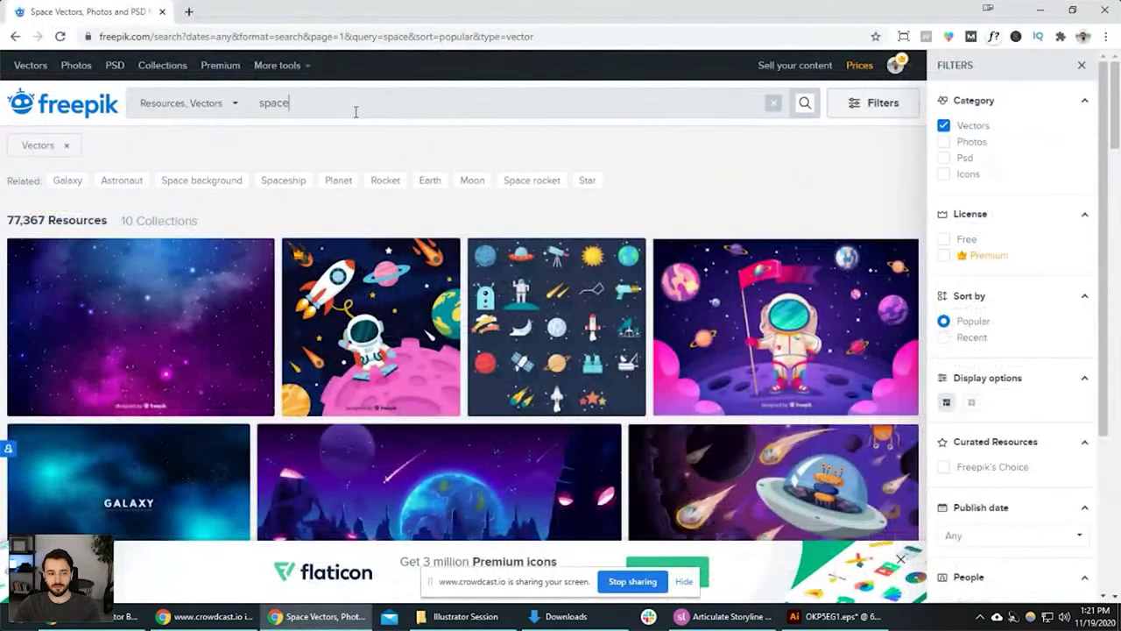
{"action": "triple_click", "coordinate": [355, 108]}
{"action": "type", "text": "pen"}
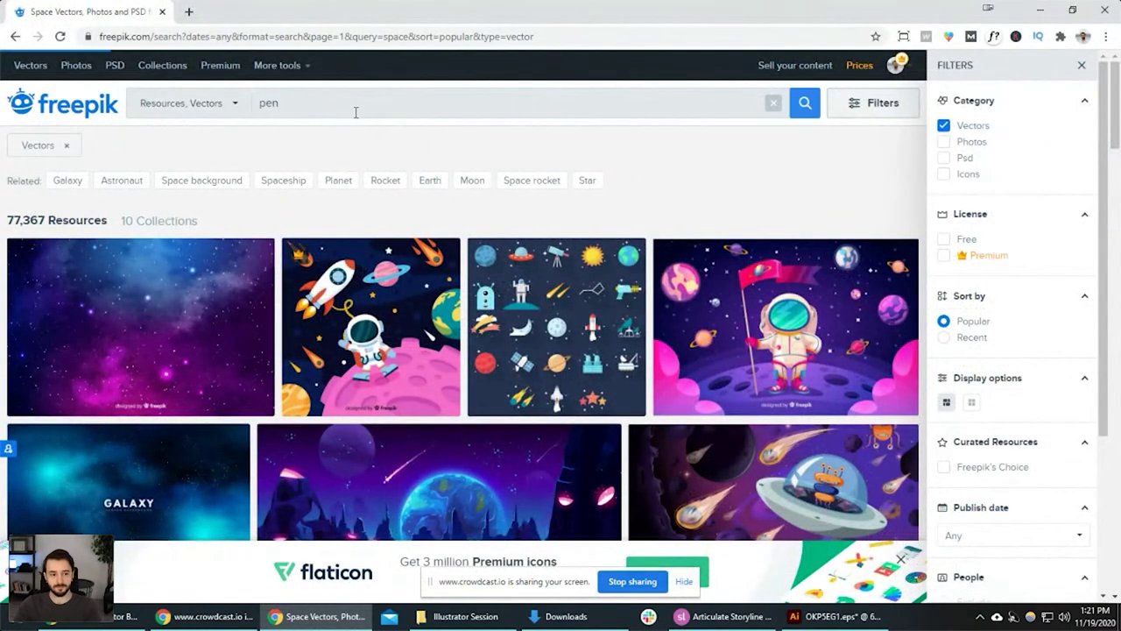
{"action": "key", "text": "Return"}
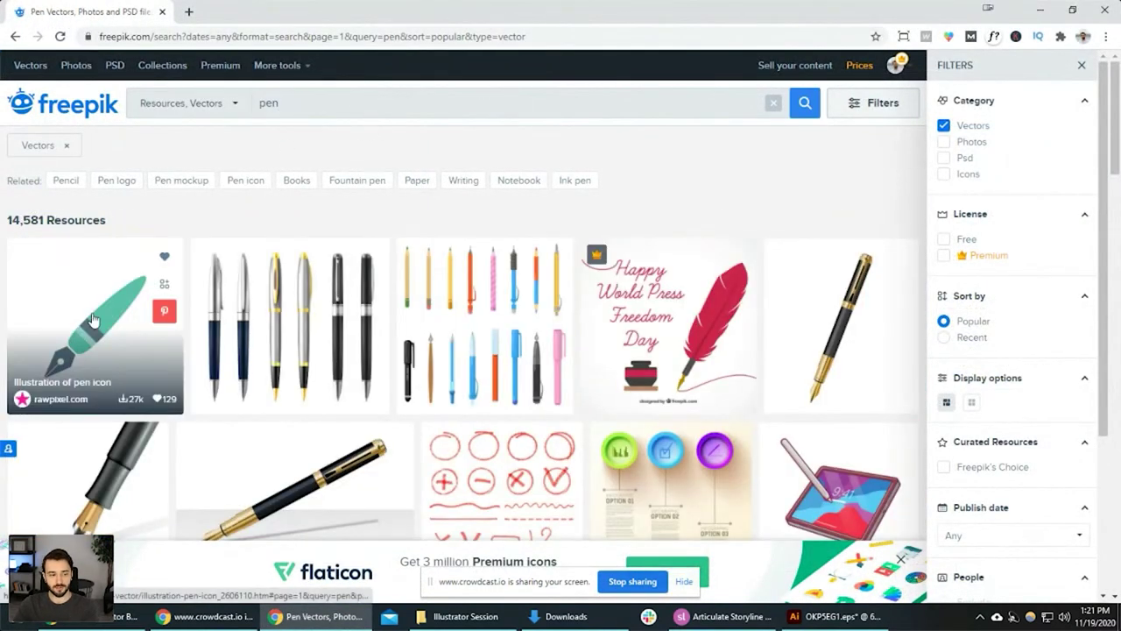
Switch back to Articulate Storyline and select the pen picture under Step 3 Create to examine it.
{"action": "key", "text": "alt+Tab"}
{"action": "key", "text": "alt+Tab"}
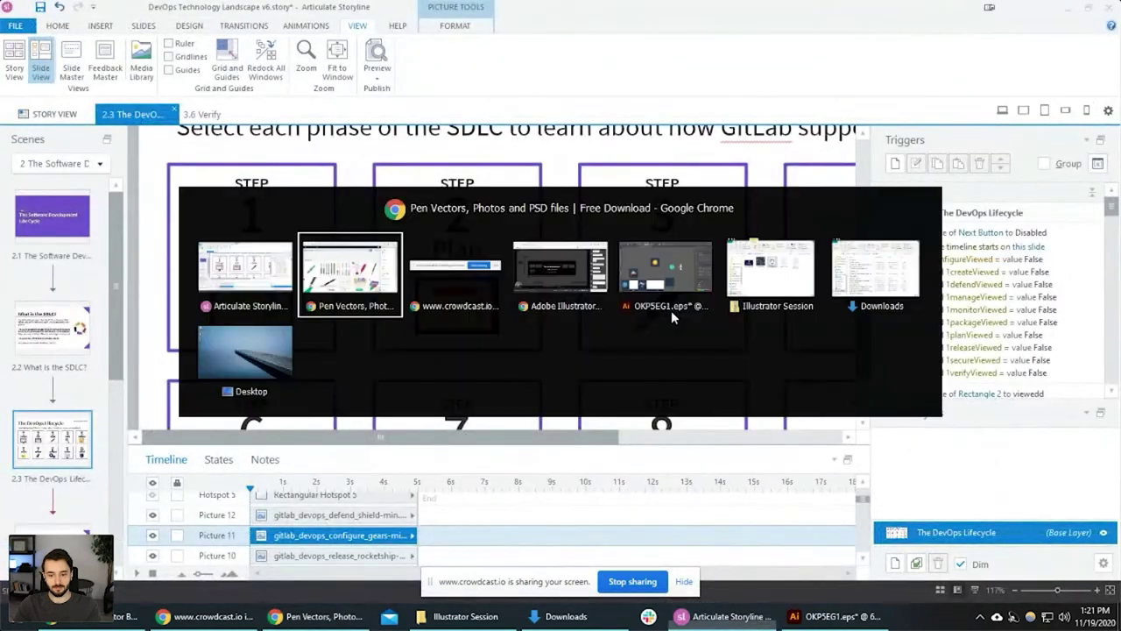
{"action": "key", "text": "alt+Tab"}
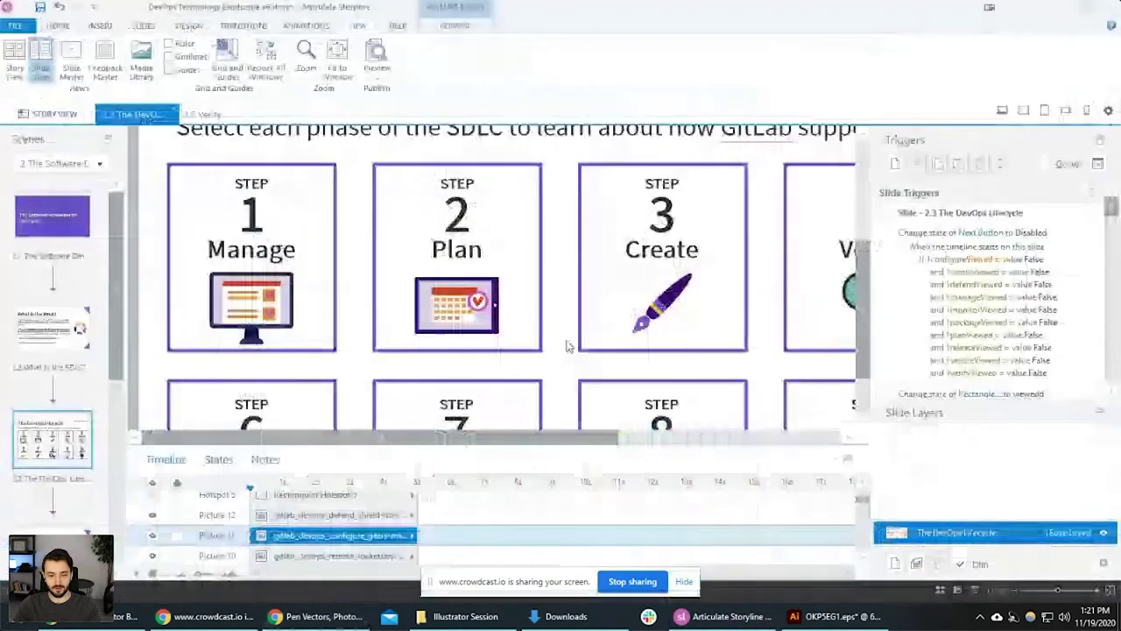
{"action": "left_click", "coordinate": [672, 302]}
{"action": "scroll", "coordinate": [677, 333], "scroll_direction": "up", "scroll_amount": 2}
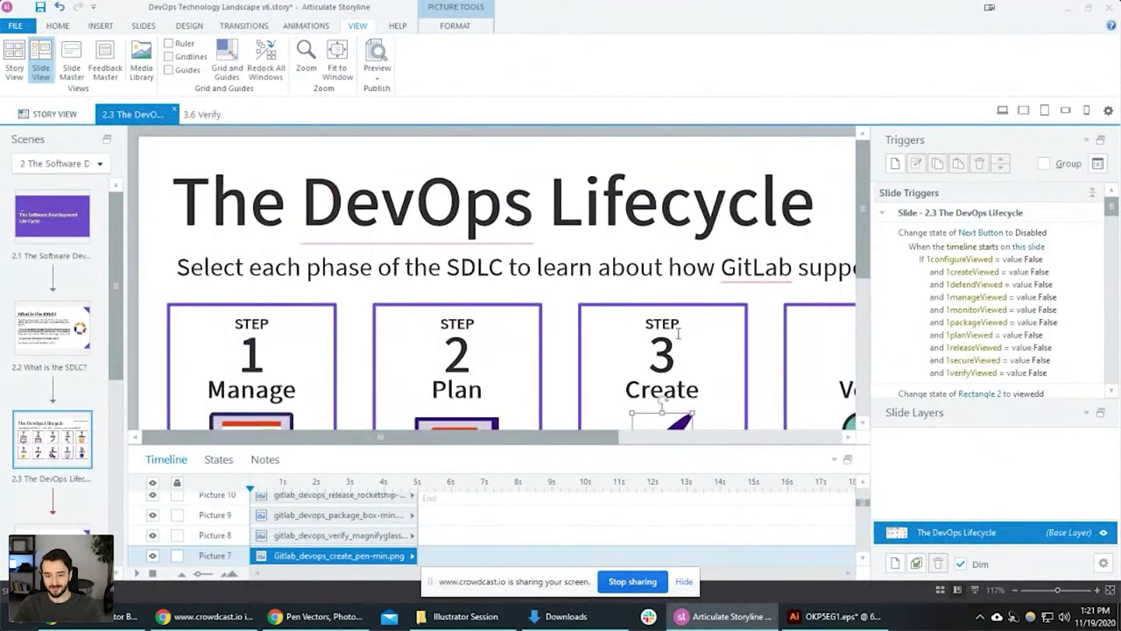
{"action": "scroll", "coordinate": [677, 333], "scroll_direction": "down", "scroll_amount": 2}
Switch to Chrome and browse Freepik's pen vectors for illustrations comparable to the slide's pen, starting with the green pen icon.
{"action": "key", "text": "alt+Tab"}
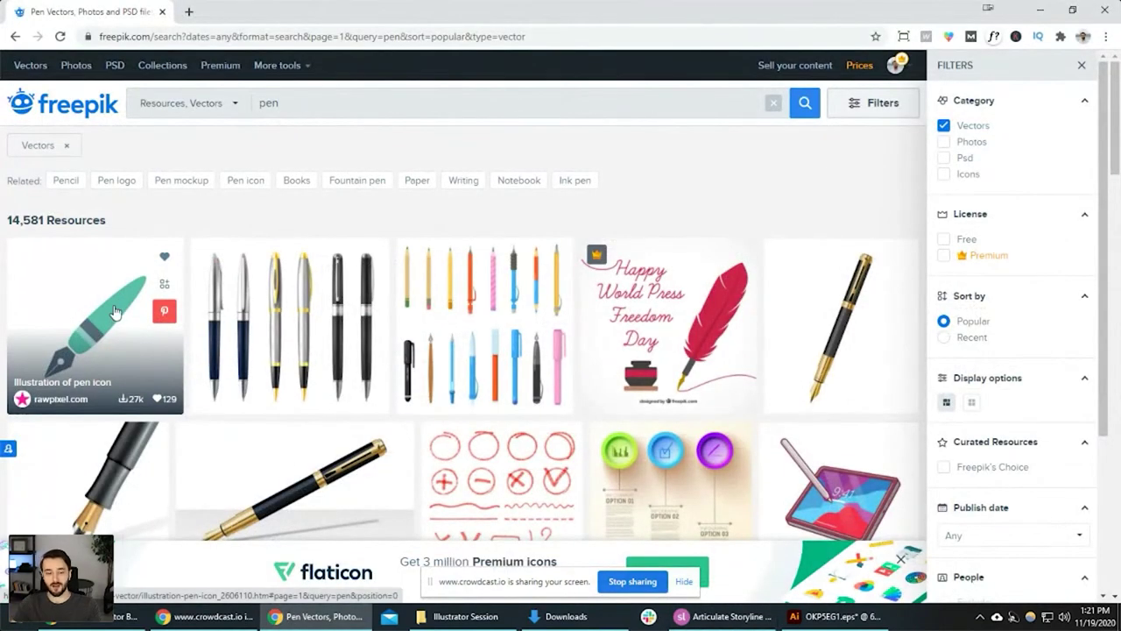
{"action": "scroll", "coordinate": [753, 296], "scroll_direction": "down", "scroll_amount": 2}
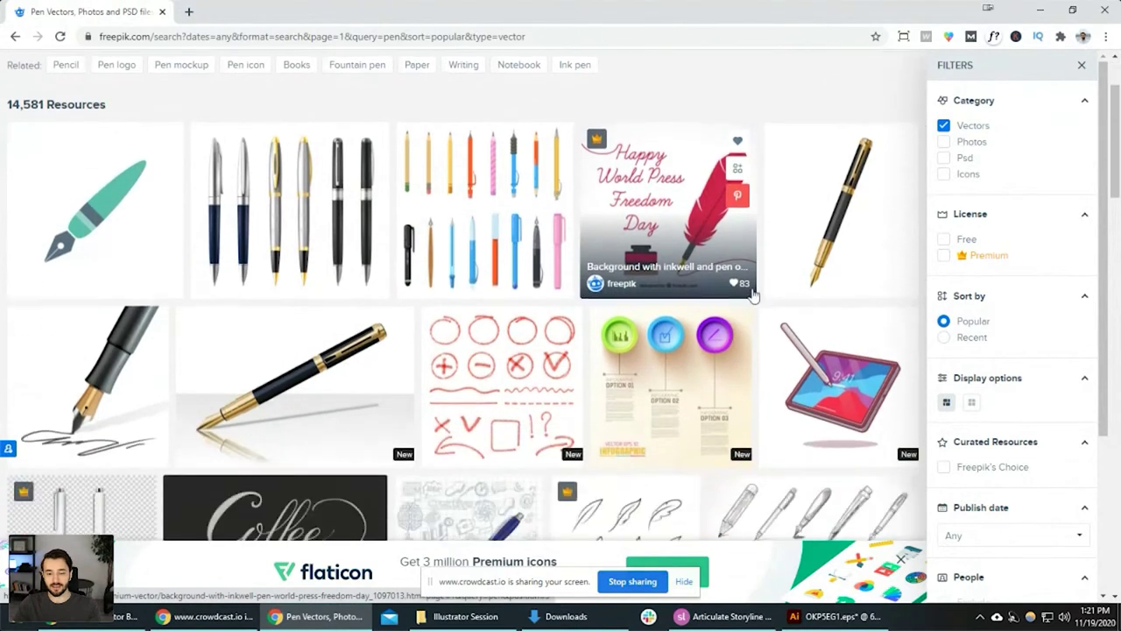
{"action": "scroll", "coordinate": [871, 362], "scroll_direction": "down", "scroll_amount": 5}
{"action": "scroll", "coordinate": [525, 356], "scroll_direction": "up", "scroll_amount": 2}
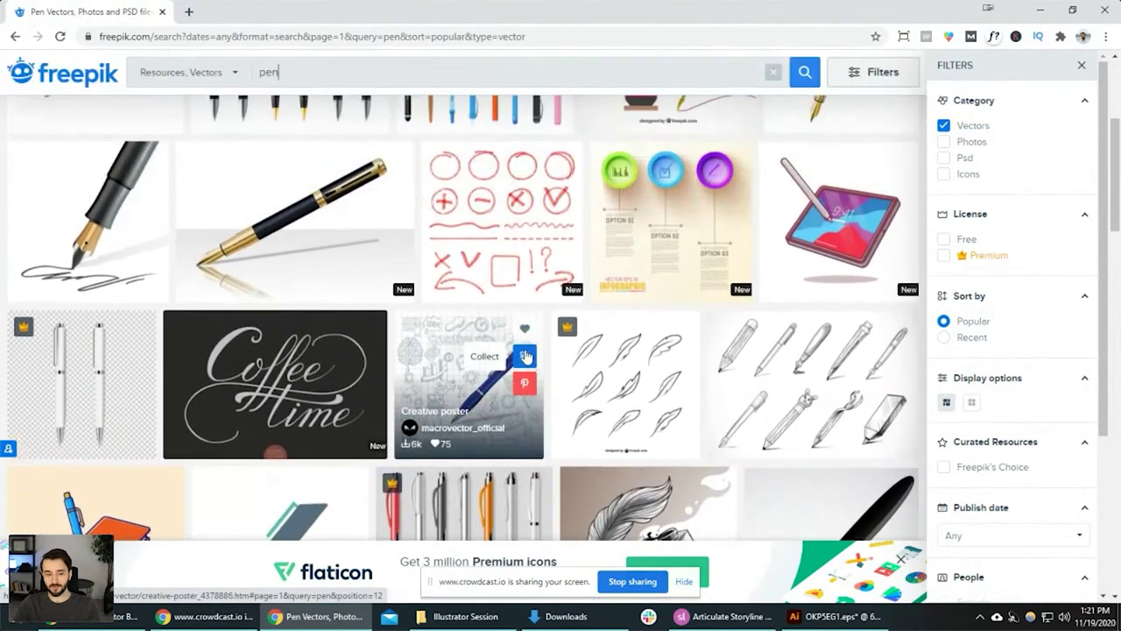
{"action": "scroll", "coordinate": [525, 355], "scroll_direction": "up", "scroll_amount": 3}
{"action": "scroll", "coordinate": [53, 316], "scroll_direction": "up", "scroll_amount": 1}
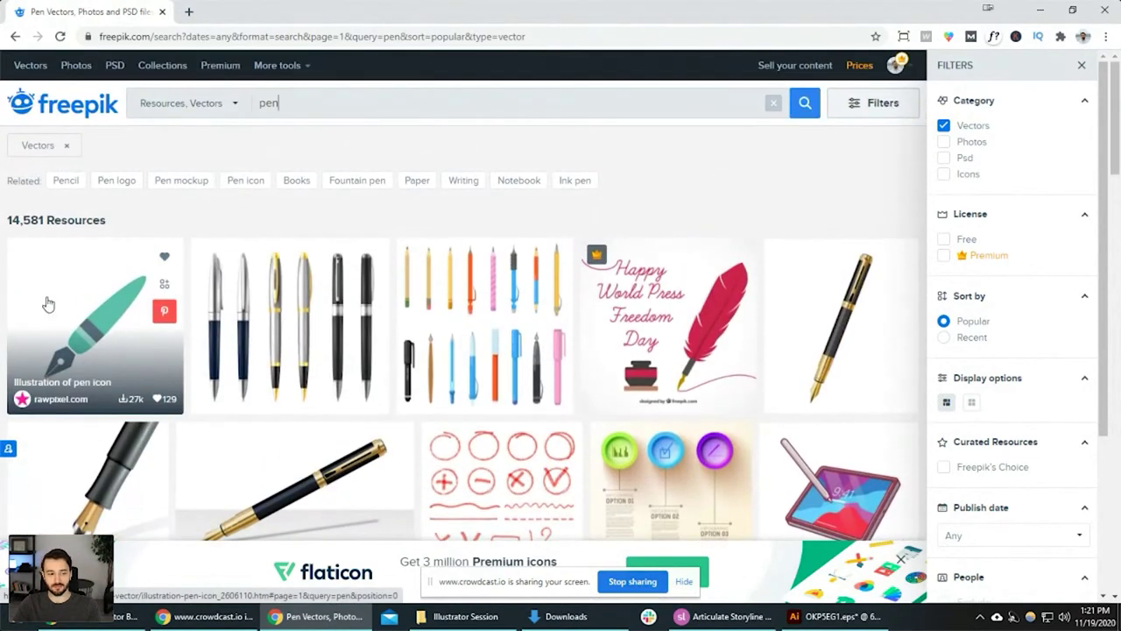
{"action": "double_click", "coordinate": [268, 103]}
Switch to Articulate Storyline and examine the other step icons on the DevOps Lifecycle slide.
{"action": "key", "text": "alt+Tab"}
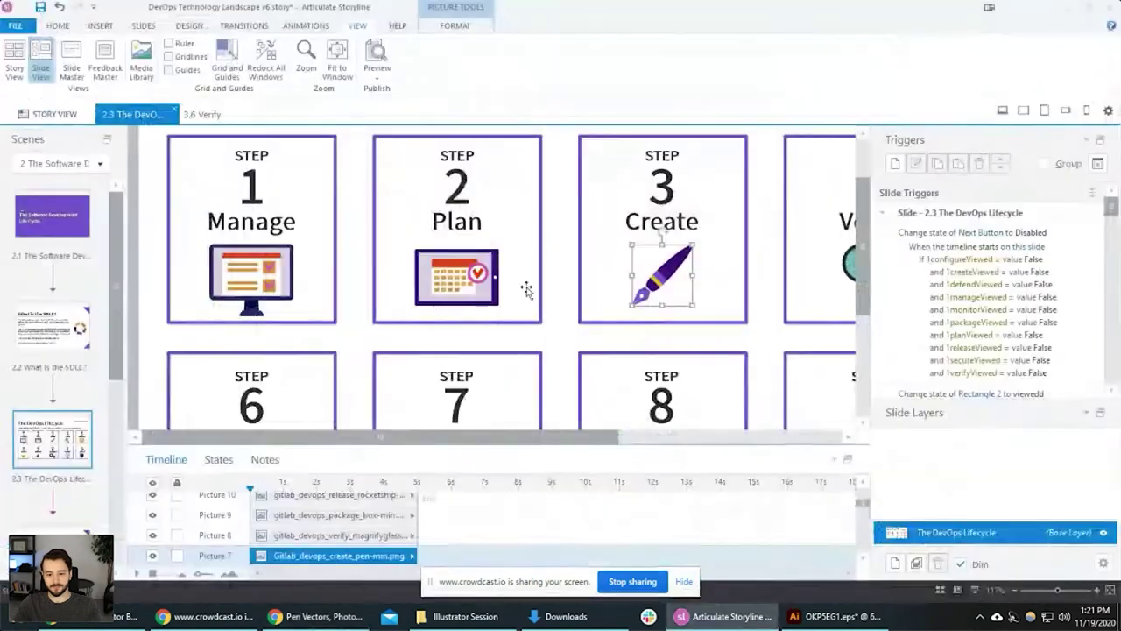
{"action": "scroll", "coordinate": [454, 273], "scroll_direction": "down", "scroll_amount": 3}
{"action": "scroll", "coordinate": [427, 261], "scroll_direction": "up", "scroll_amount": 4}
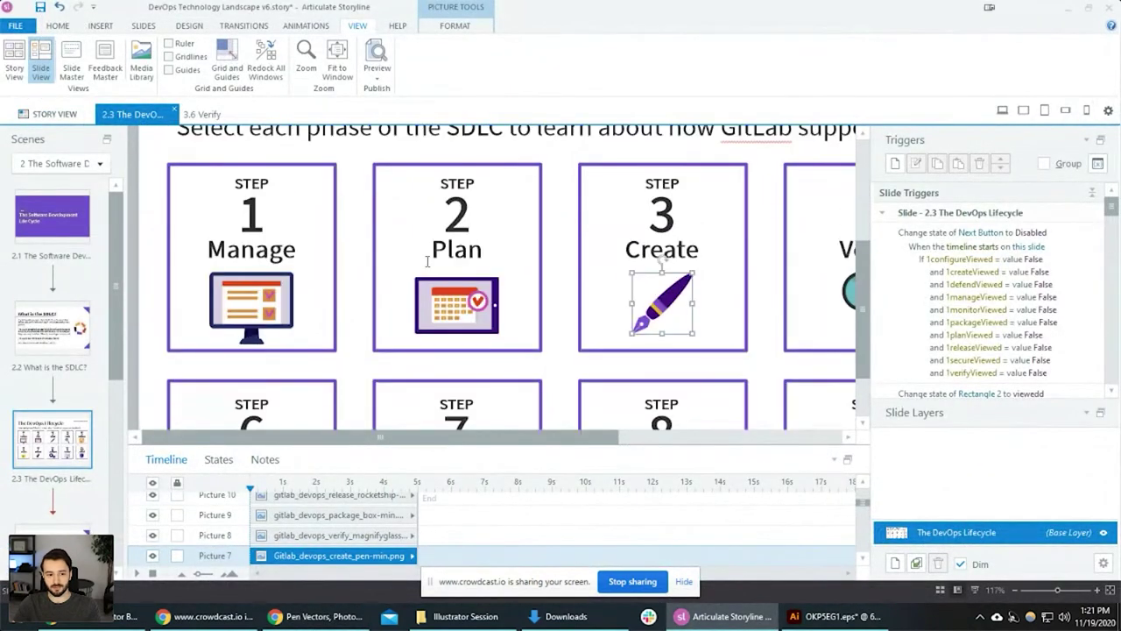
Switch to Chrome and search Freepik's vectors for "manage".
{"action": "key", "text": "alt+Tab"}
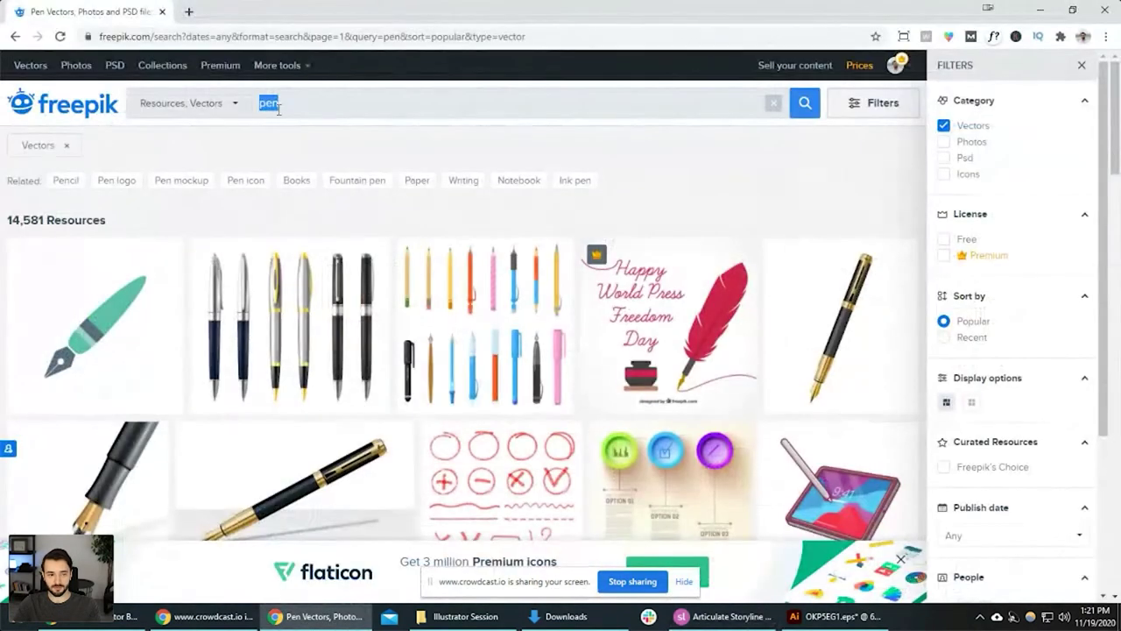
{"action": "type", "text": "manage"}
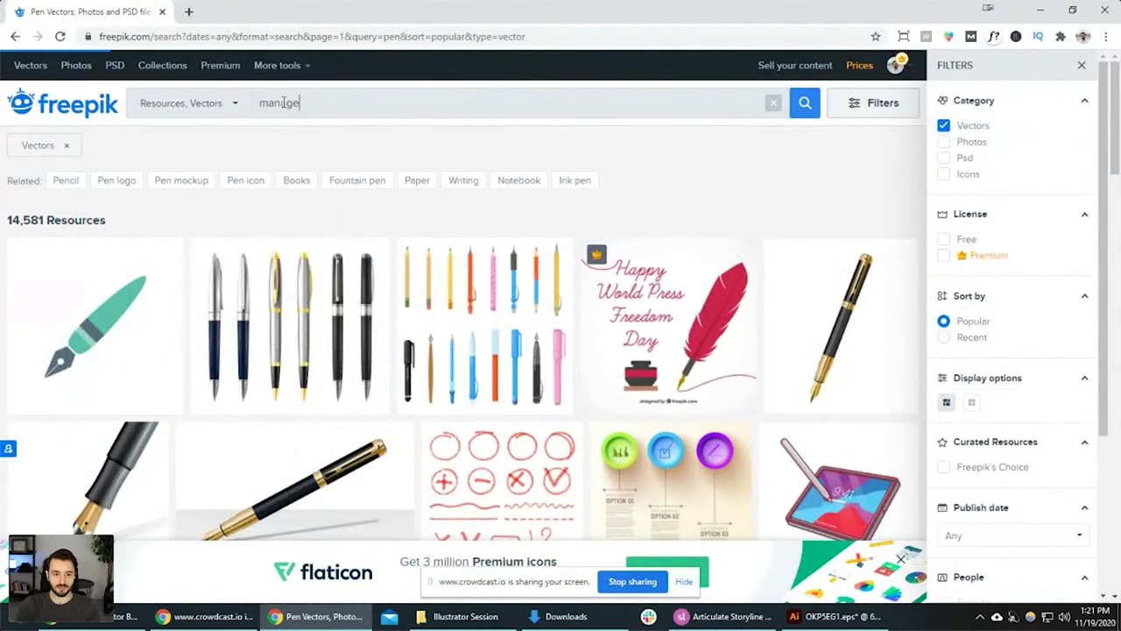
{"action": "key", "text": "Return"}
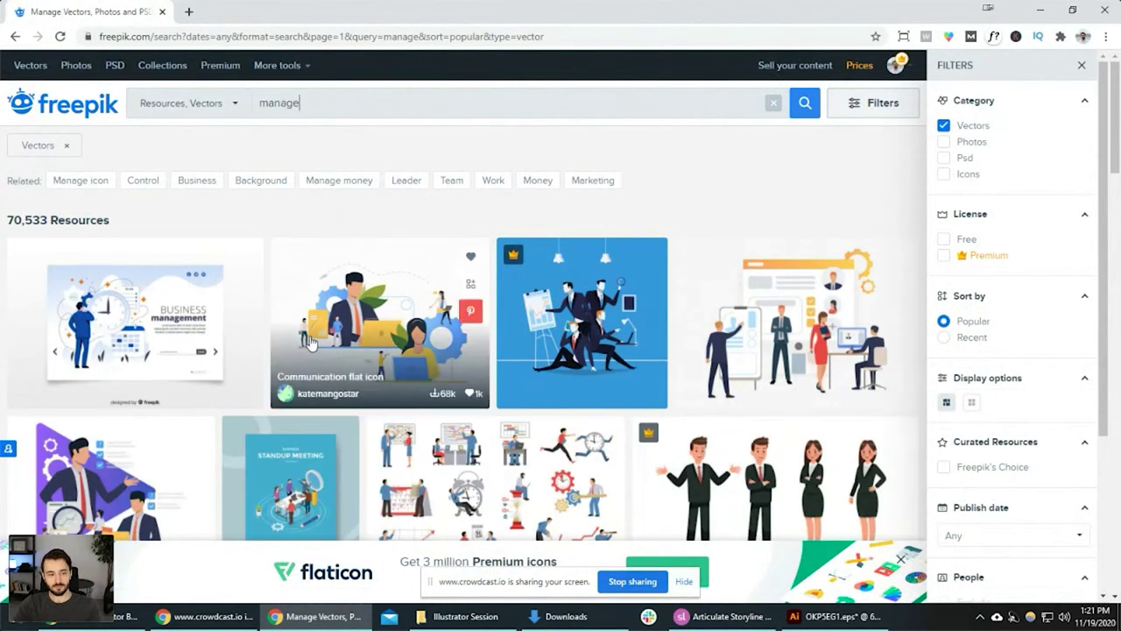
Preview the business management landing page vector and the related cogwheel team vector, and close the preview.
{"action": "left_click", "coordinate": [154, 328]}
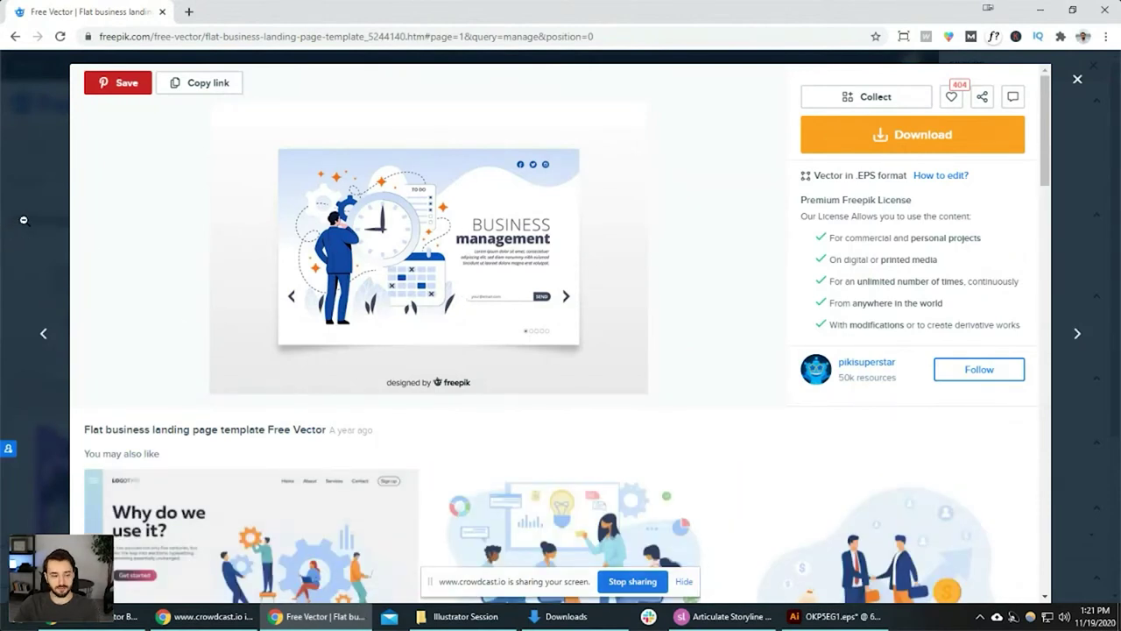
{"action": "scroll", "coordinate": [383, 313], "scroll_direction": "down", "scroll_amount": 4}
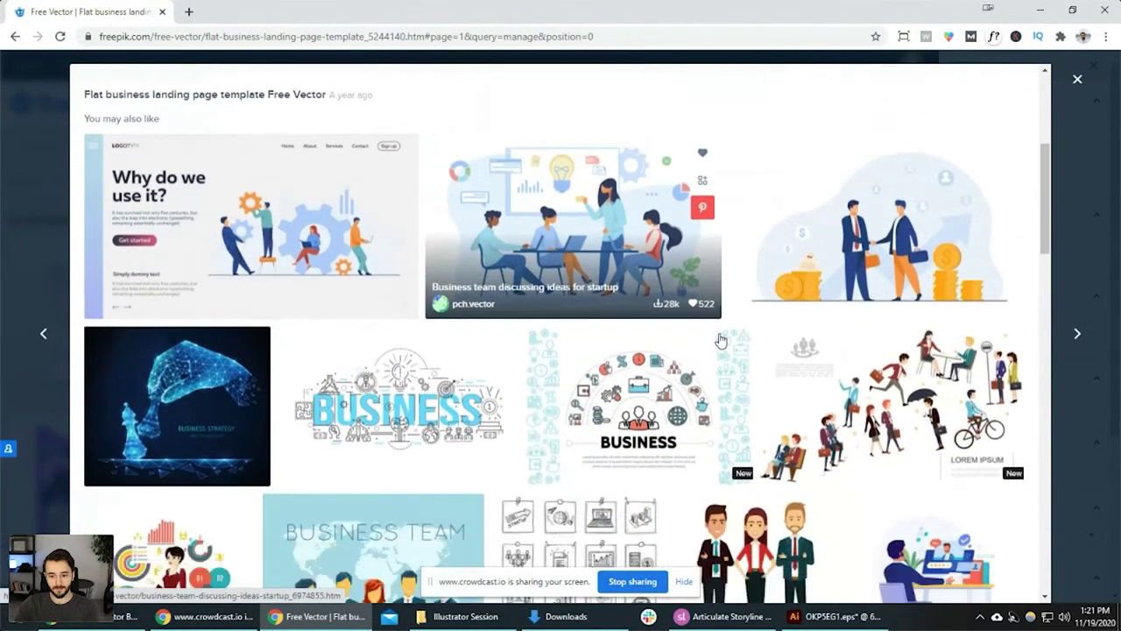
{"action": "left_click", "coordinate": [302, 214]}
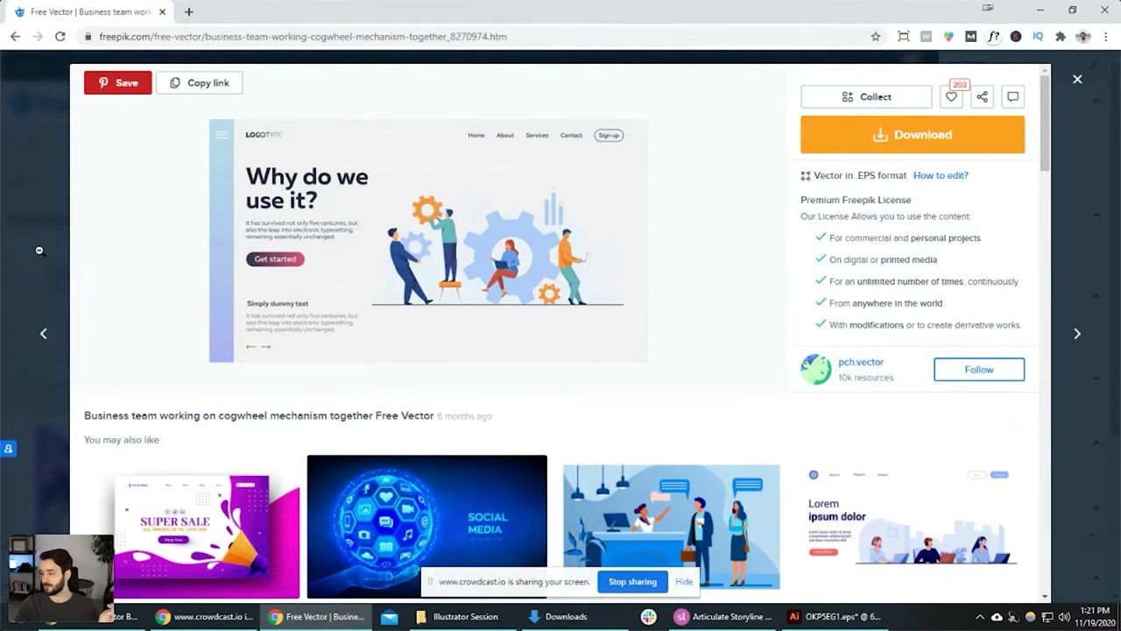
{"action": "left_click", "coordinate": [38, 249]}
Open stock.adobe.com in a new browser tab and search Adobe Stock's images for "pen".
{"action": "left_click", "coordinate": [189, 11]}
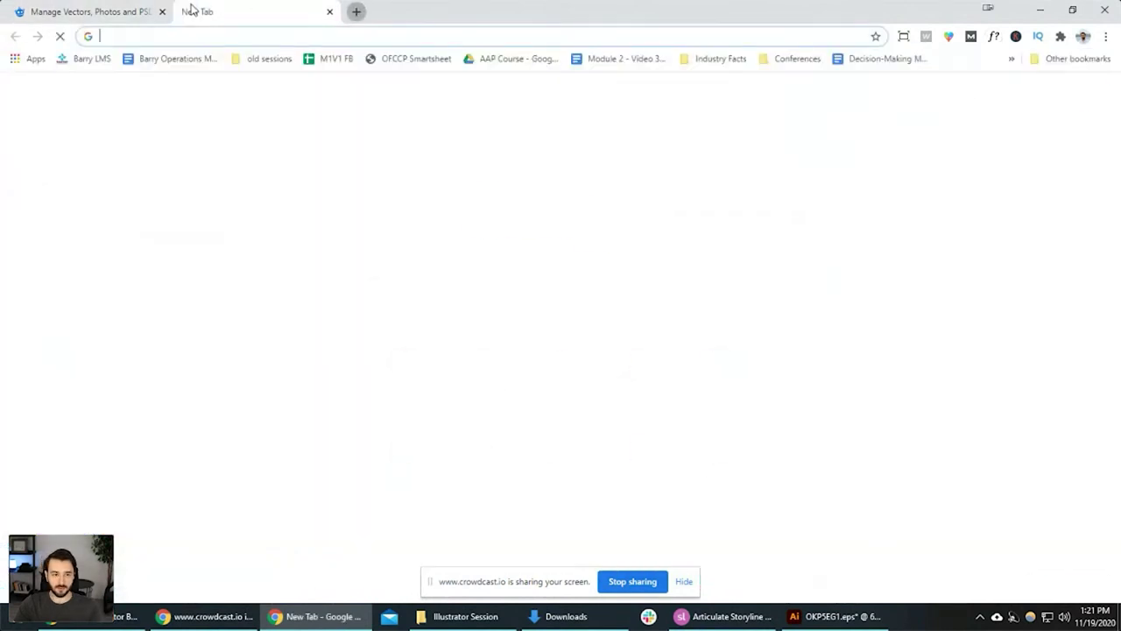
{"action": "type", "text": "stock."}
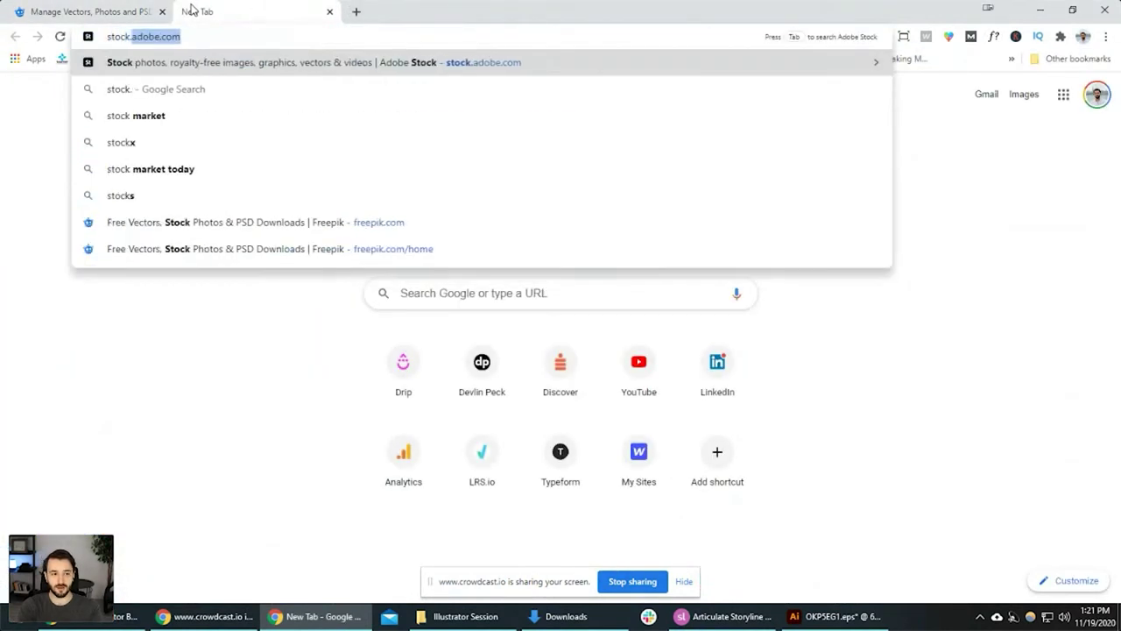
{"action": "key", "text": "Return"}
{"action": "left_click", "coordinate": [352, 289]}
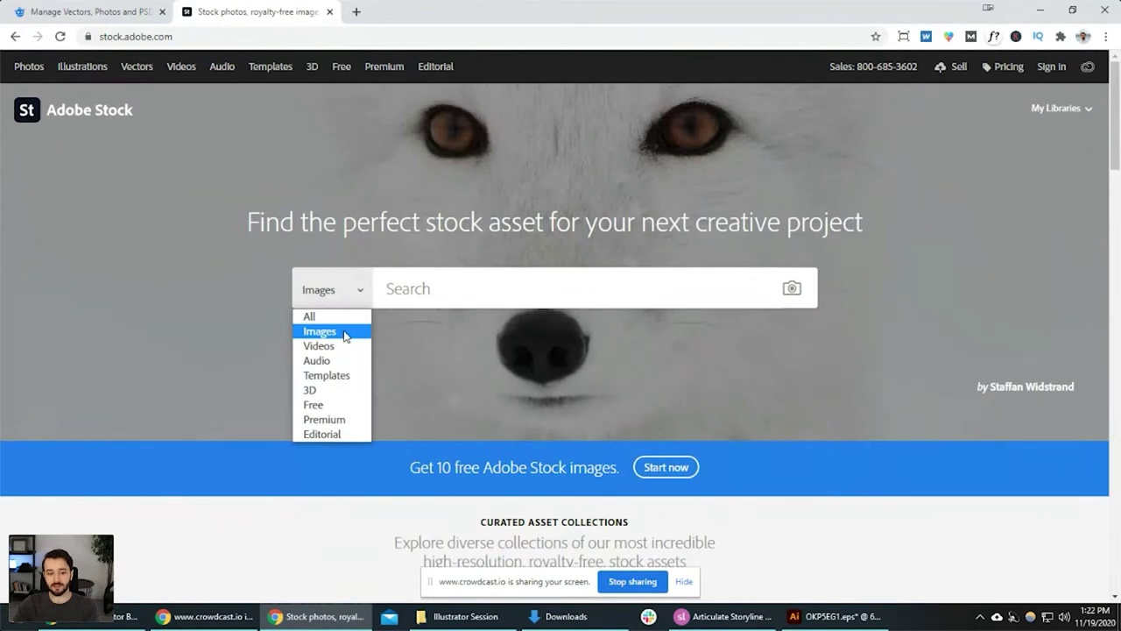
{"action": "left_click", "coordinate": [438, 287]}
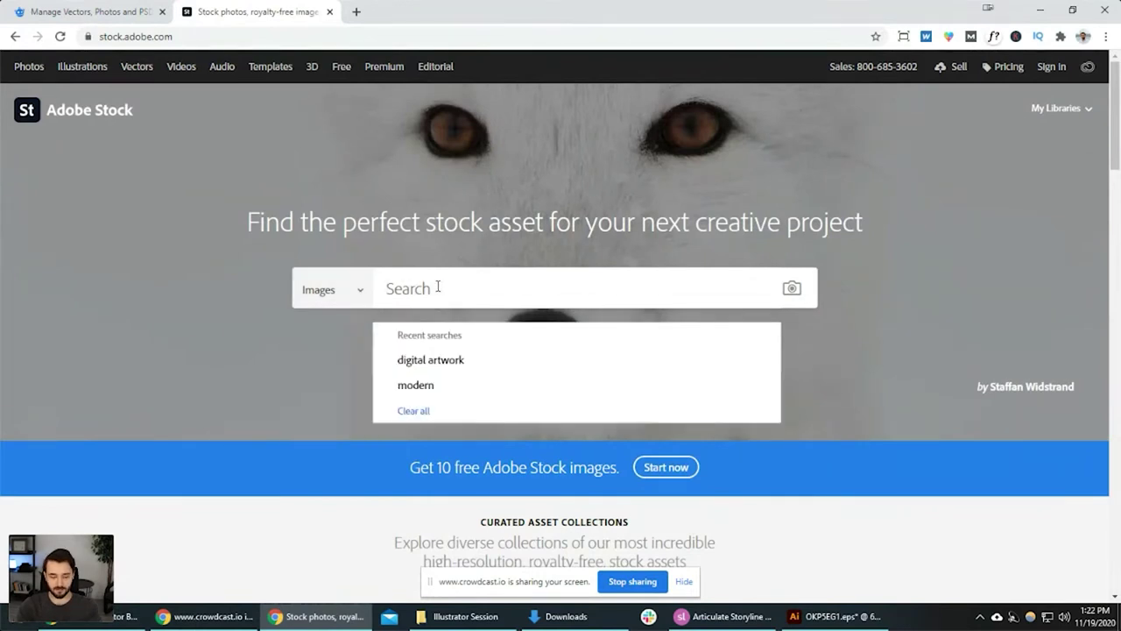
{"action": "type", "text": "pen"}
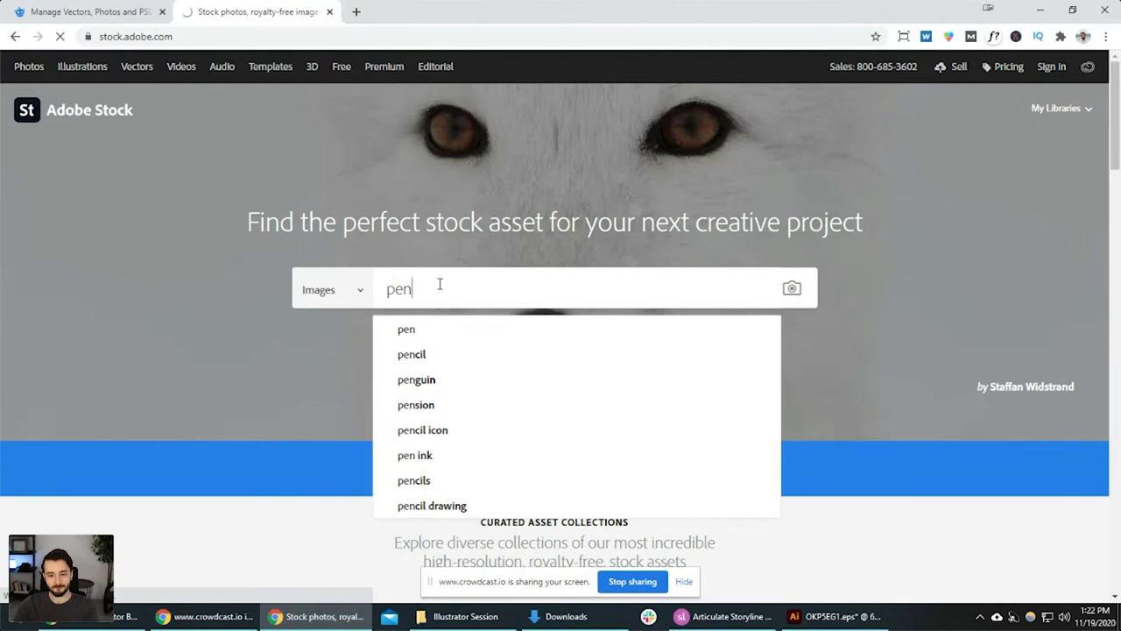
{"action": "key", "text": "Return"}
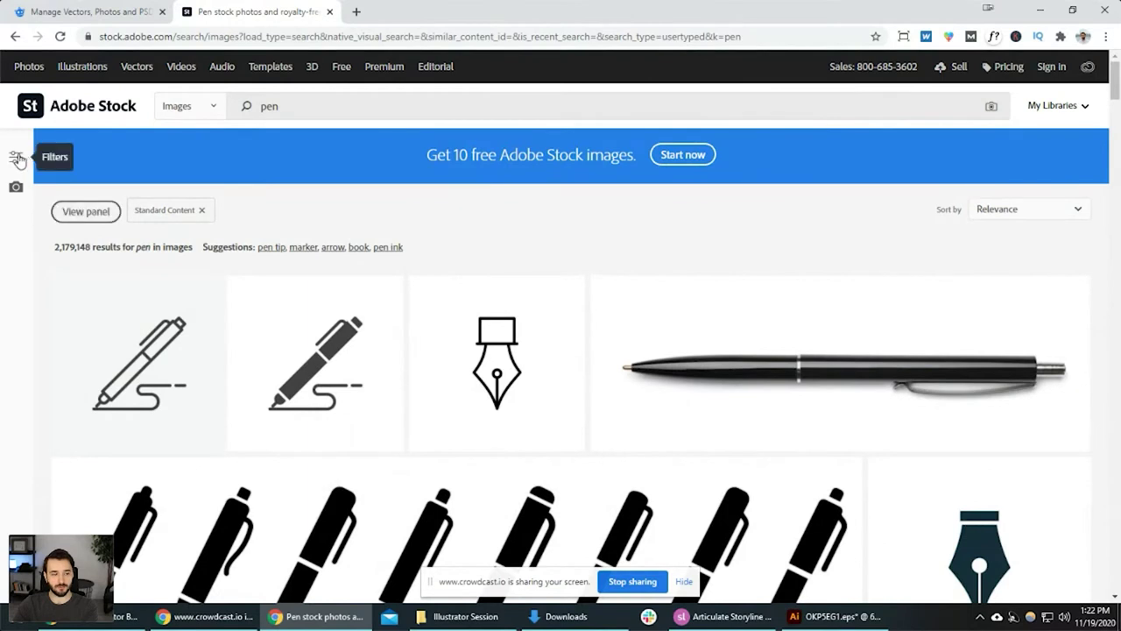
Filter the Adobe Stock pen results to the Vectors subcategory and browse them.
{"action": "left_click", "coordinate": [18, 158]}
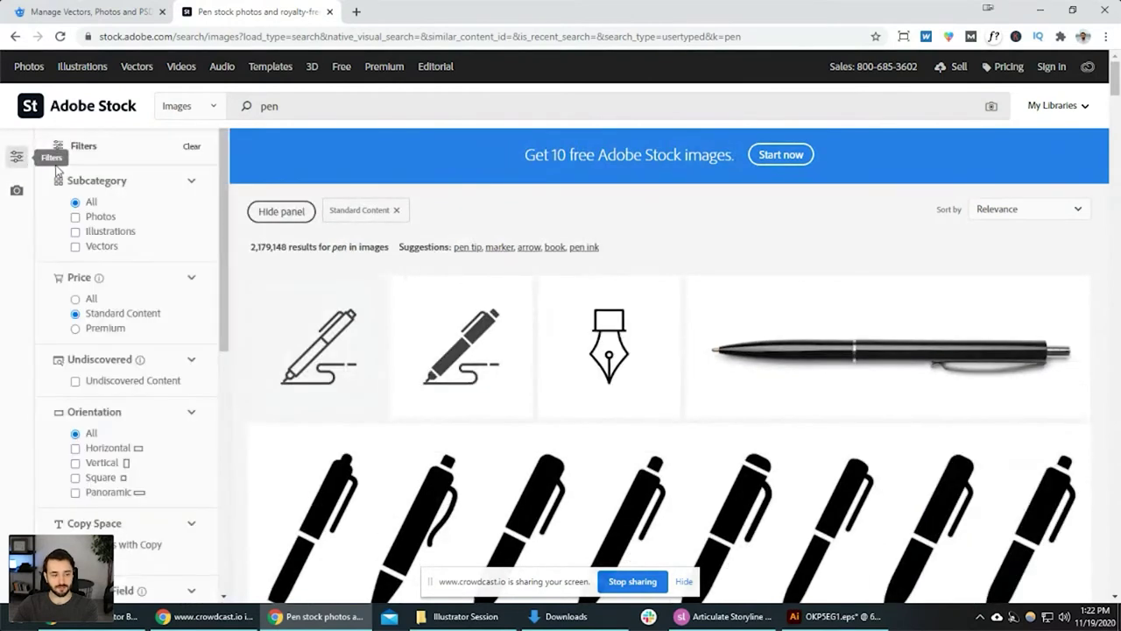
{"action": "left_click", "coordinate": [76, 246]}
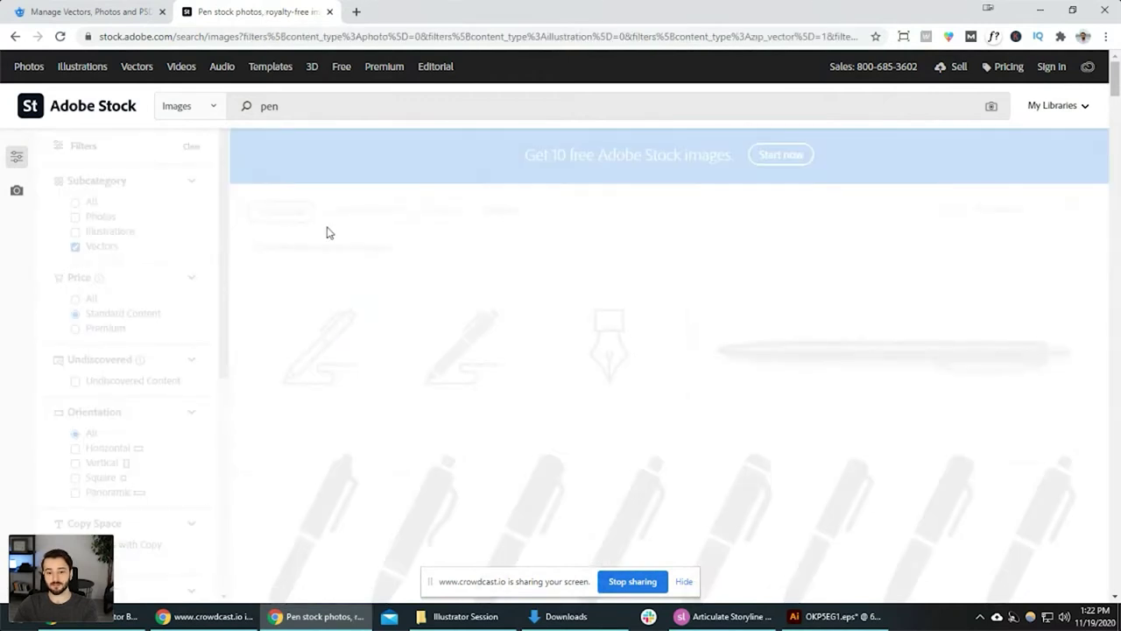
{"action": "scroll", "coordinate": [573, 275], "scroll_direction": "down", "scroll_amount": 4}
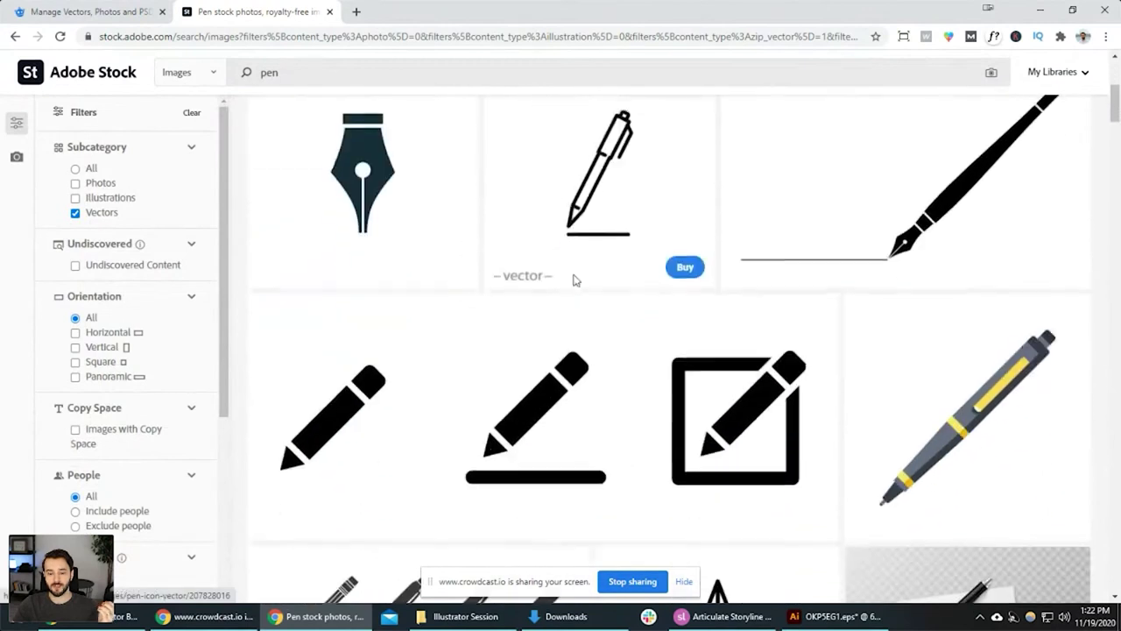
{"action": "scroll", "coordinate": [572, 279], "scroll_direction": "down", "scroll_amount": 8}
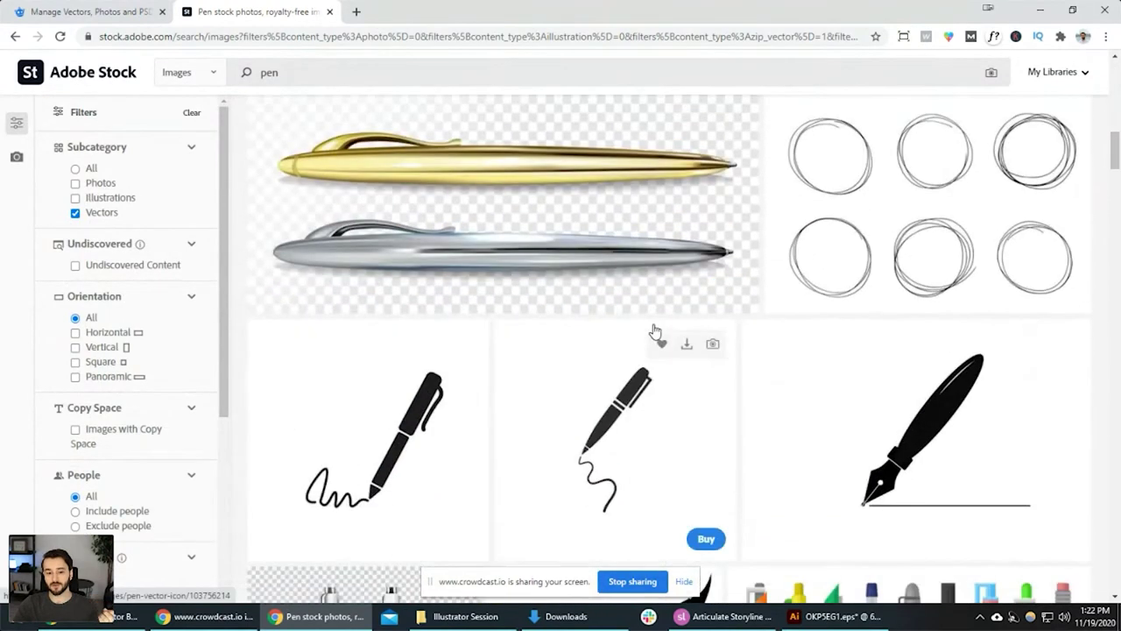
Check the space icons in Illustrator, and switch back to Chrome to review Adobe Stock's pen vectors again.
{"action": "left_click", "coordinate": [805, 618]}
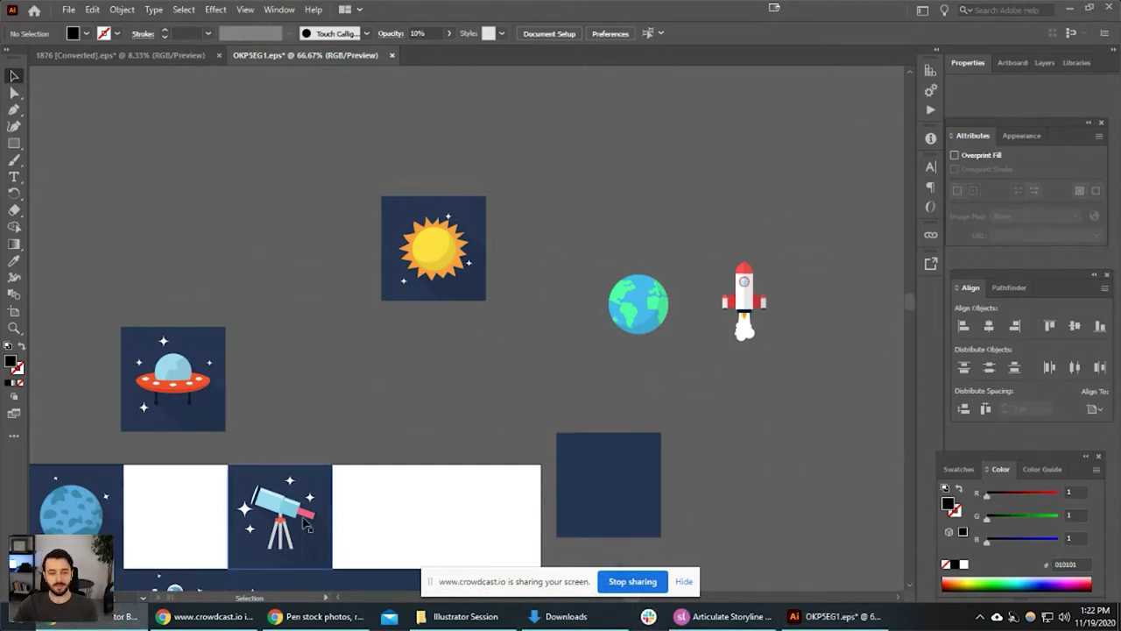
{"action": "left_click", "coordinate": [317, 616]}
{"action": "scroll", "coordinate": [563, 308], "scroll_direction": "up", "scroll_amount": 2}
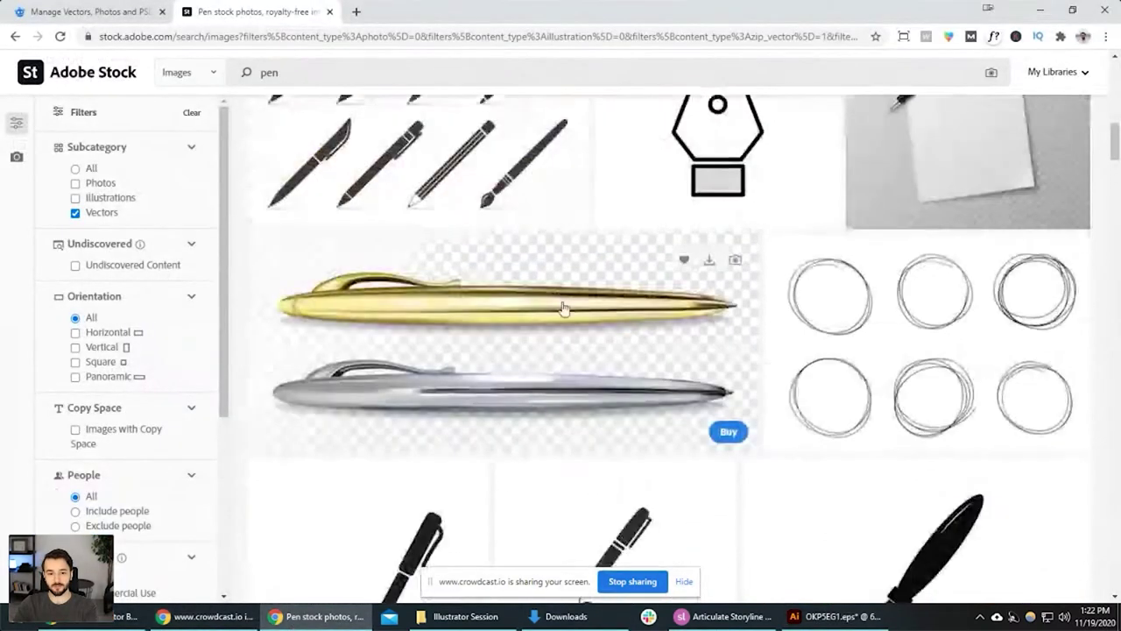
{"action": "scroll", "coordinate": [563, 308], "scroll_direction": "up", "scroll_amount": 5}
Return to the Freepik page and browse the "manage" vectors for usable illustrations.
{"action": "key", "text": "ctrl+Page_Up"}
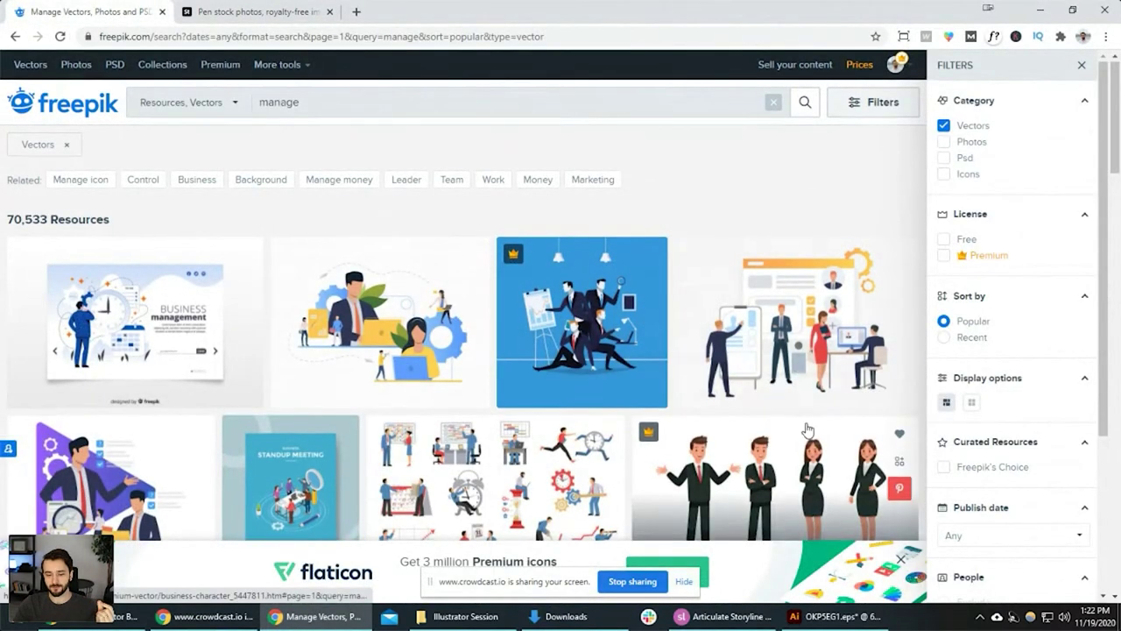
{"action": "scroll", "coordinate": [784, 430], "scroll_direction": "down", "scroll_amount": 2}
{"action": "scroll", "coordinate": [784, 431], "scroll_direction": "up", "scroll_amount": 1}
{"action": "scroll", "coordinate": [642, 426], "scroll_direction": "down", "scroll_amount": 3}
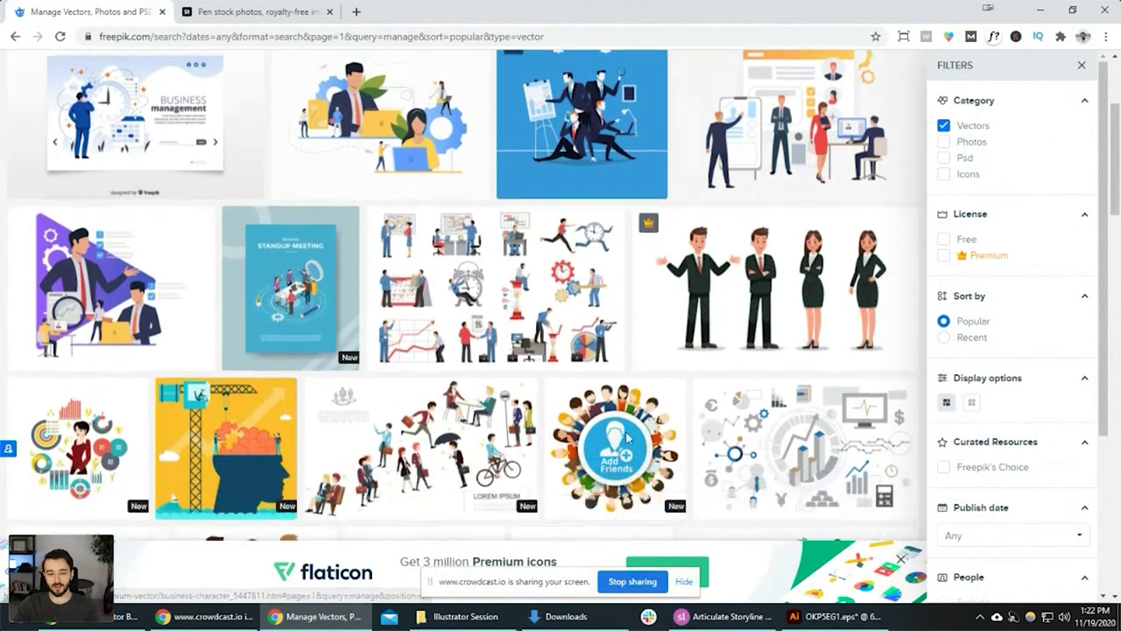
{"action": "scroll", "coordinate": [655, 349], "scroll_direction": "down", "scroll_amount": 2}
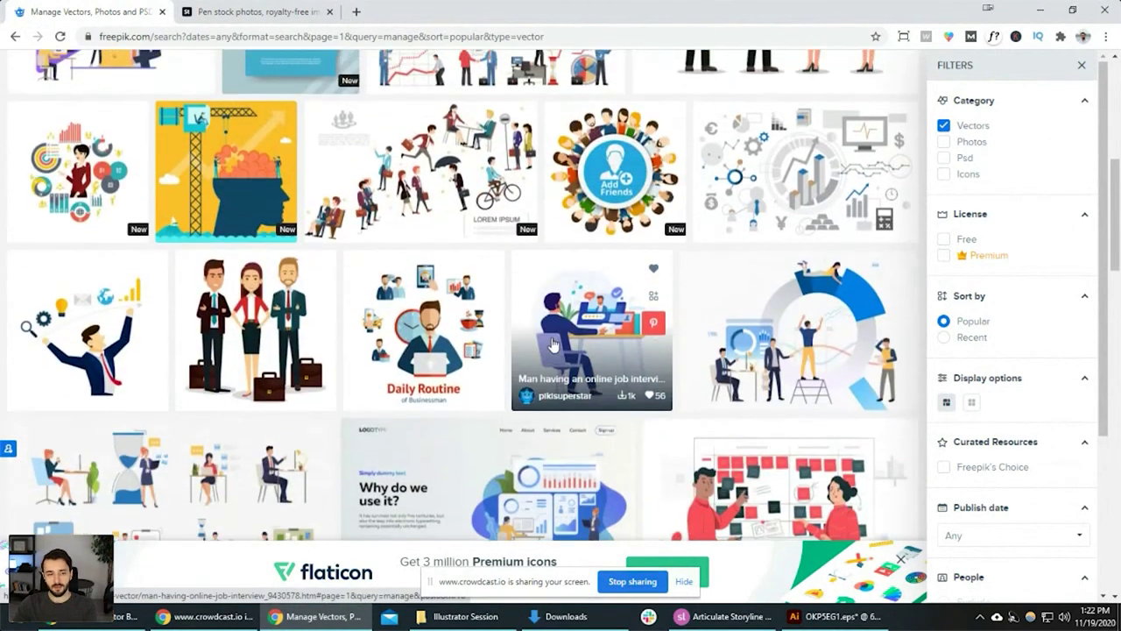
{"action": "scroll", "coordinate": [655, 349], "scroll_direction": "up", "scroll_amount": 8}
Search Freepik's vectors for "farm animals", and preview and close the "Landscape with farm animals" vector.
{"action": "double_click", "coordinate": [310, 105]}
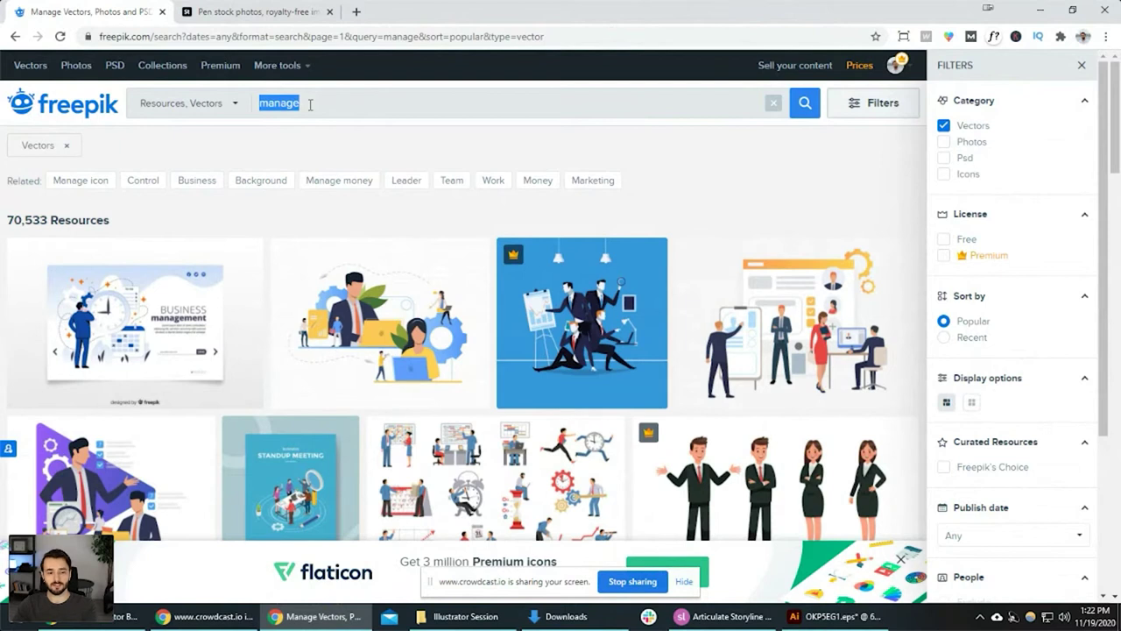
{"action": "type", "text": "farm anim"}
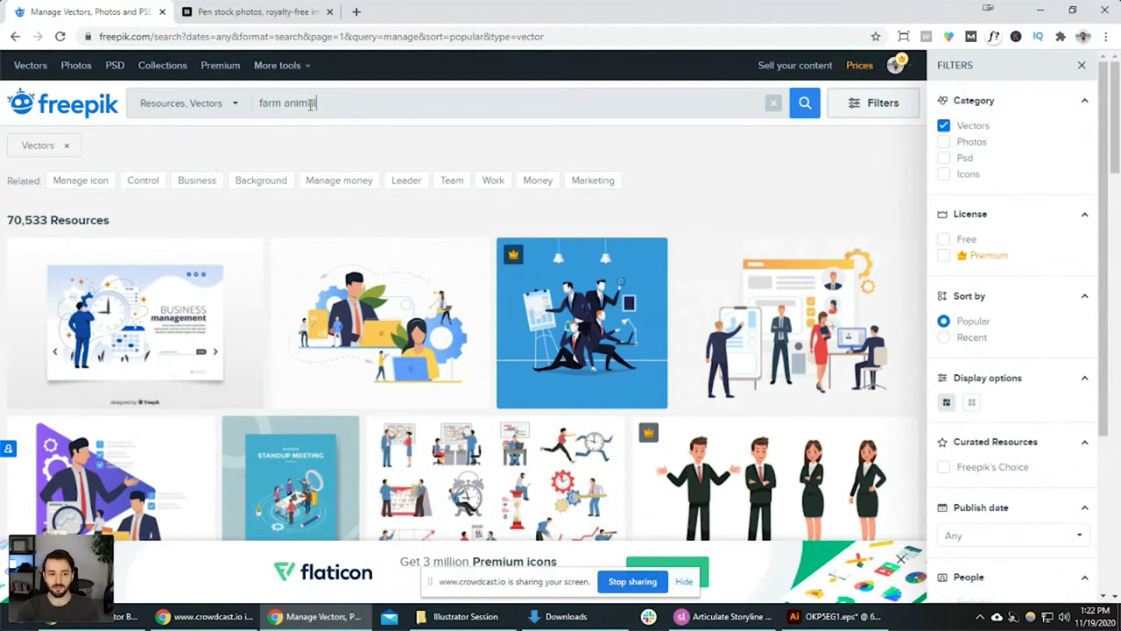
{"action": "type", "text": "als"}
{"action": "key", "text": "Return"}
{"action": "scroll", "coordinate": [372, 208], "scroll_direction": "down", "scroll_amount": 2}
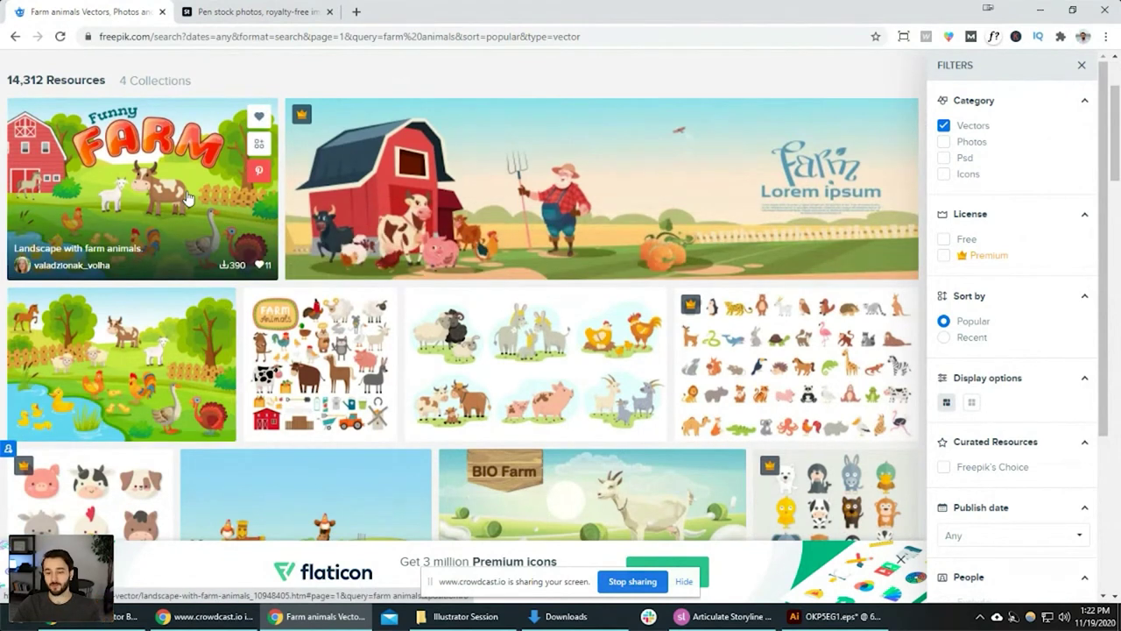
{"action": "scroll", "coordinate": [186, 198], "scroll_direction": "down", "scroll_amount": 2}
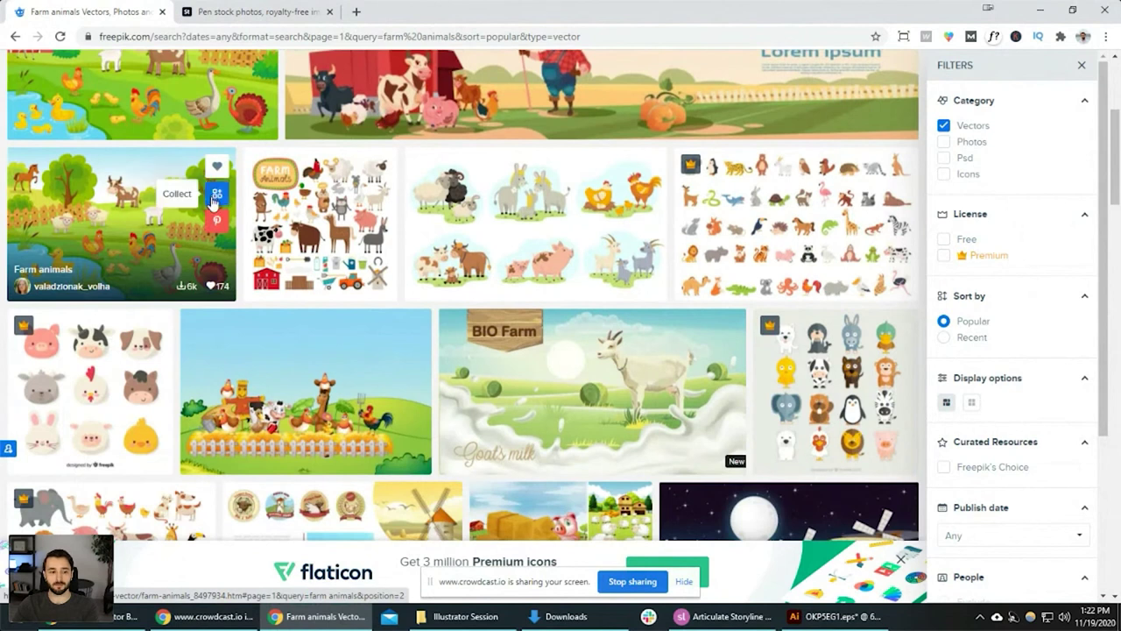
{"action": "scroll", "coordinate": [213, 201], "scroll_direction": "up", "scroll_amount": 2}
{"action": "left_click", "coordinate": [175, 182]}
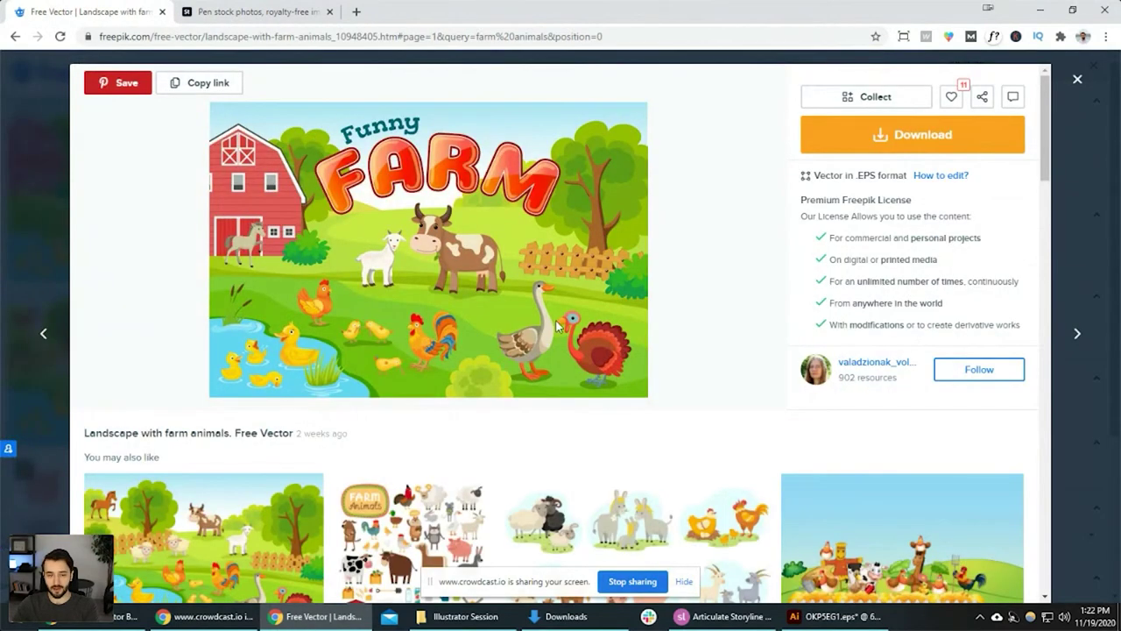
{"action": "left_click", "coordinate": [25, 215]}
Download Freepik's "Farm animals" vector and open 572.eps from farm-animals.zip in Illustrator.
{"action": "left_click", "coordinate": [832, 616]}
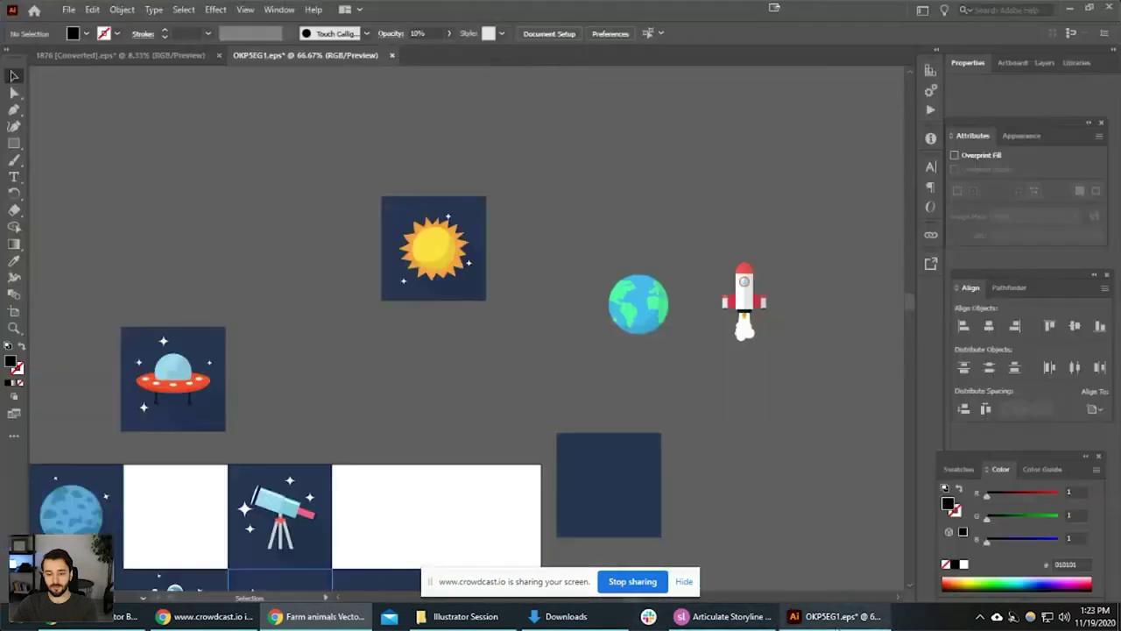
{"action": "key", "text": "alt+Tab"}
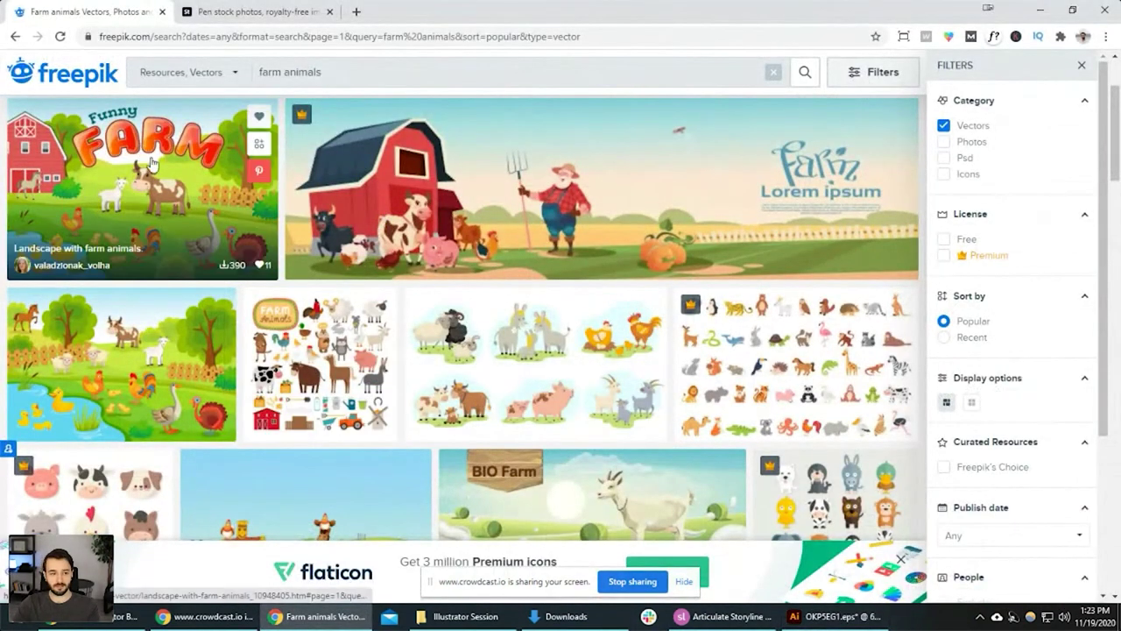
{"action": "left_click", "coordinate": [160, 355]}
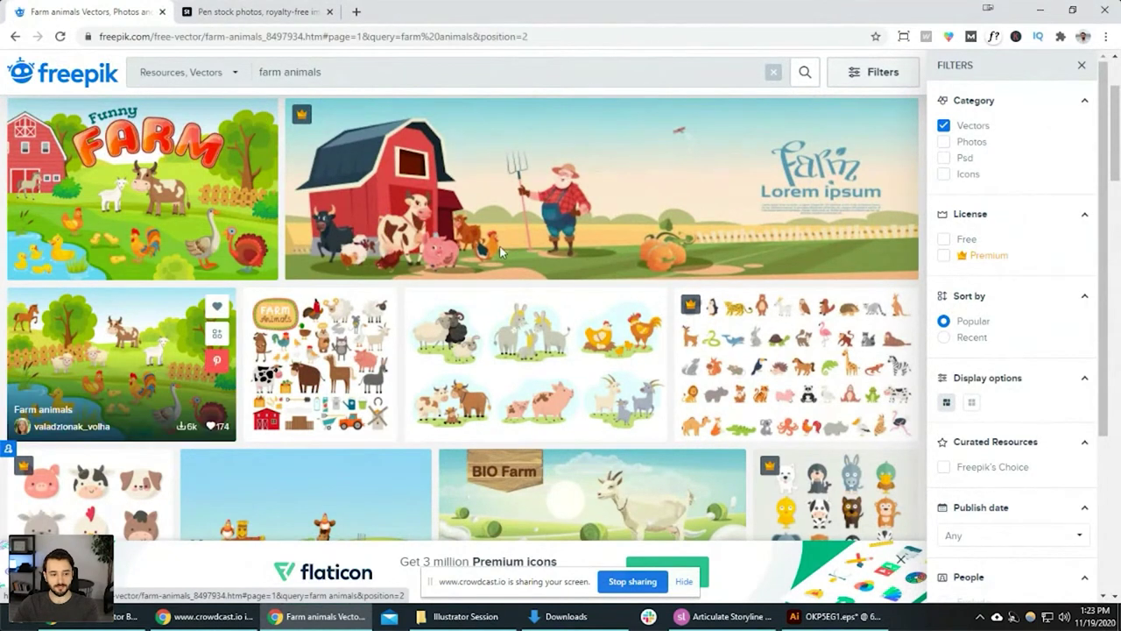
{"action": "left_click", "coordinate": [930, 152]}
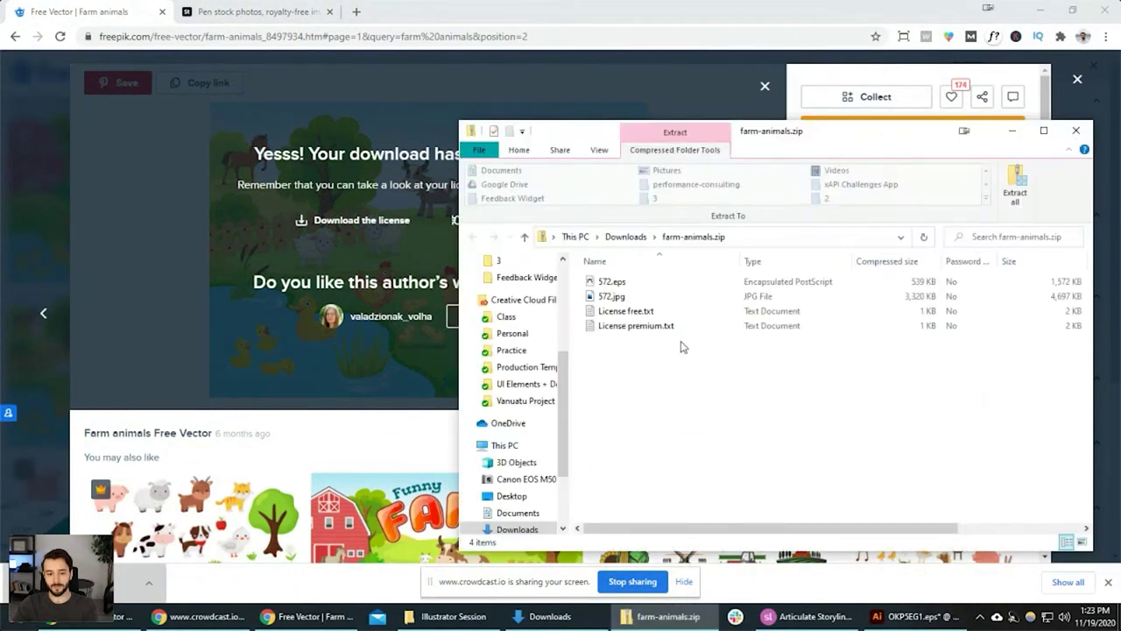
{"action": "left_click", "coordinate": [636, 283]}
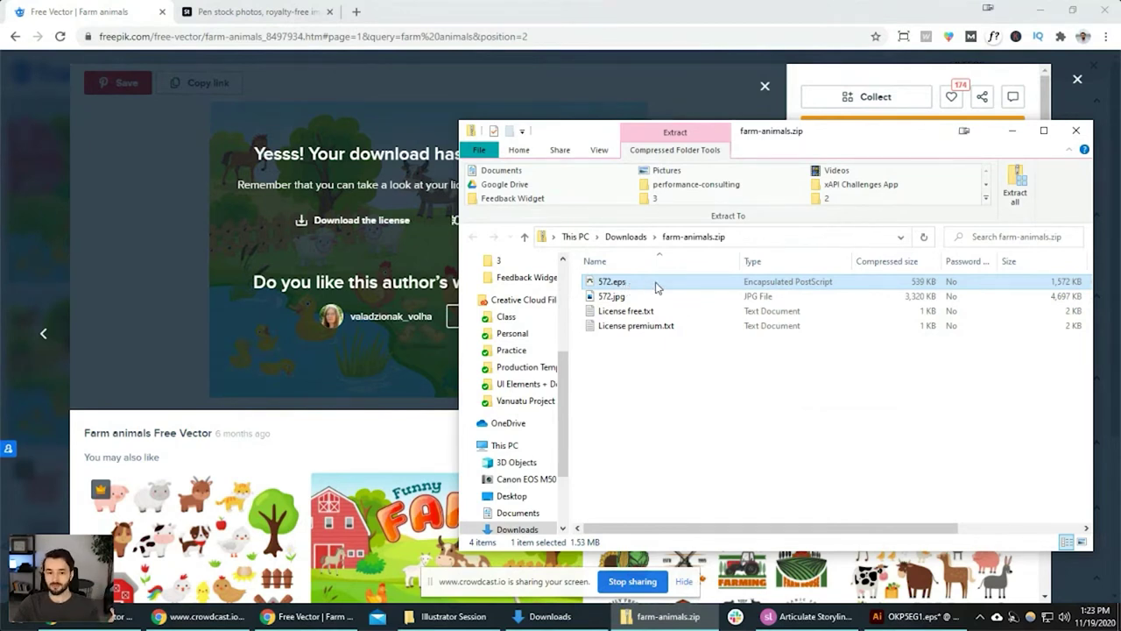
{"action": "double_click", "coordinate": [657, 288]}
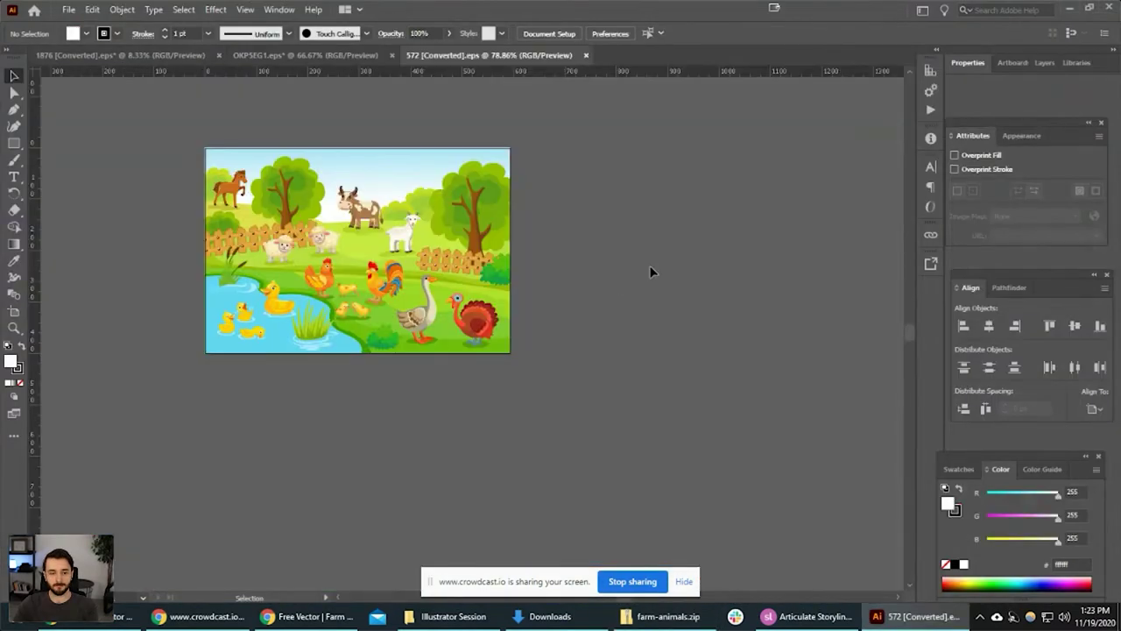
Select the farm scene at the goose and the turkey to examine how its artwork is grouped, and deselect it.
{"action": "scroll", "coordinate": [435, 301], "scroll_direction": "up", "scroll_amount": 2}
{"action": "scroll", "coordinate": [438, 324], "scroll_direction": "down", "scroll_amount": 2}
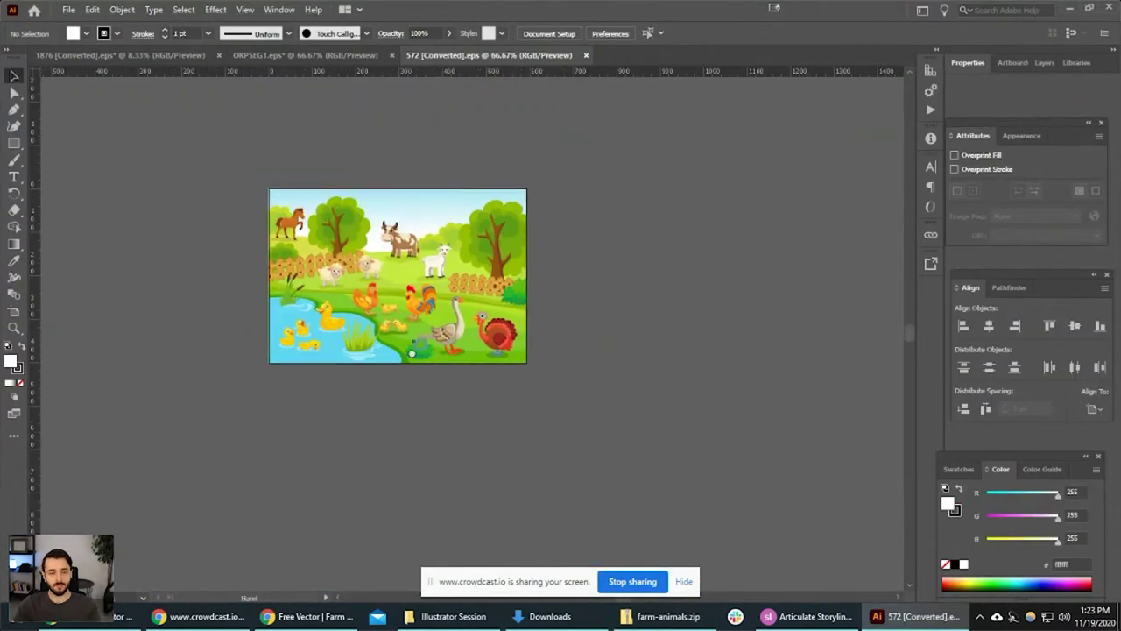
{"action": "scroll", "coordinate": [444, 350], "scroll_direction": "up", "scroll_amount": 2}
{"action": "left_click_drag", "start_coordinate": [443, 351], "coordinate": [405, 372]}
{"action": "left_click_drag", "start_coordinate": [334, 340], "coordinate": [417, 358]}
{"action": "left_click", "coordinate": [563, 362]}
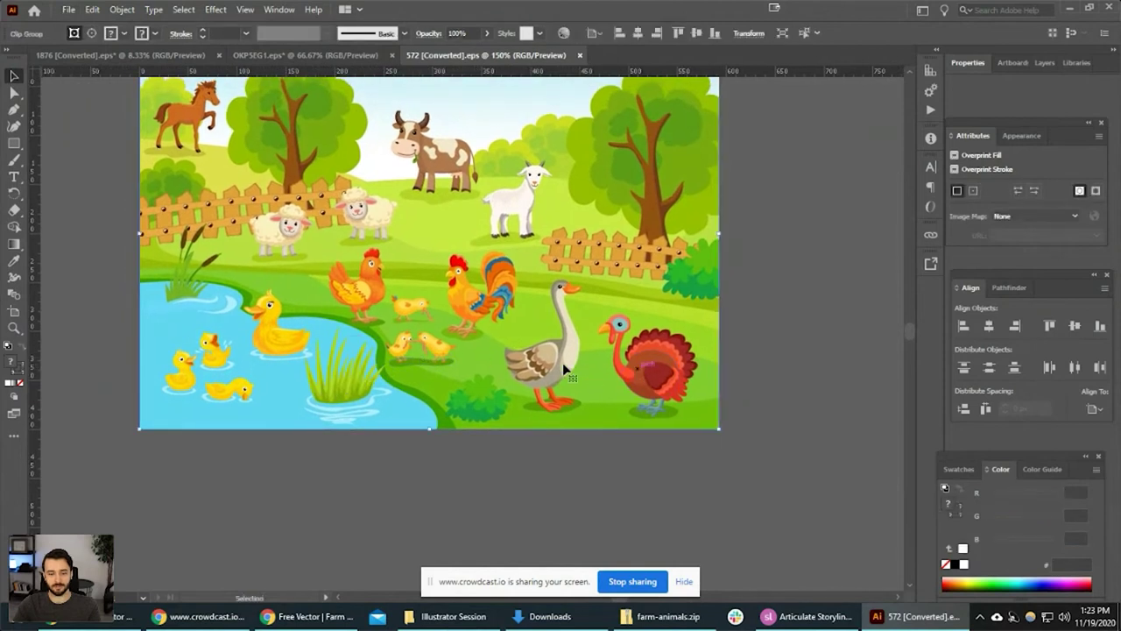
{"action": "double_click", "coordinate": [666, 364]}
{"action": "double_click", "coordinate": [793, 346]}
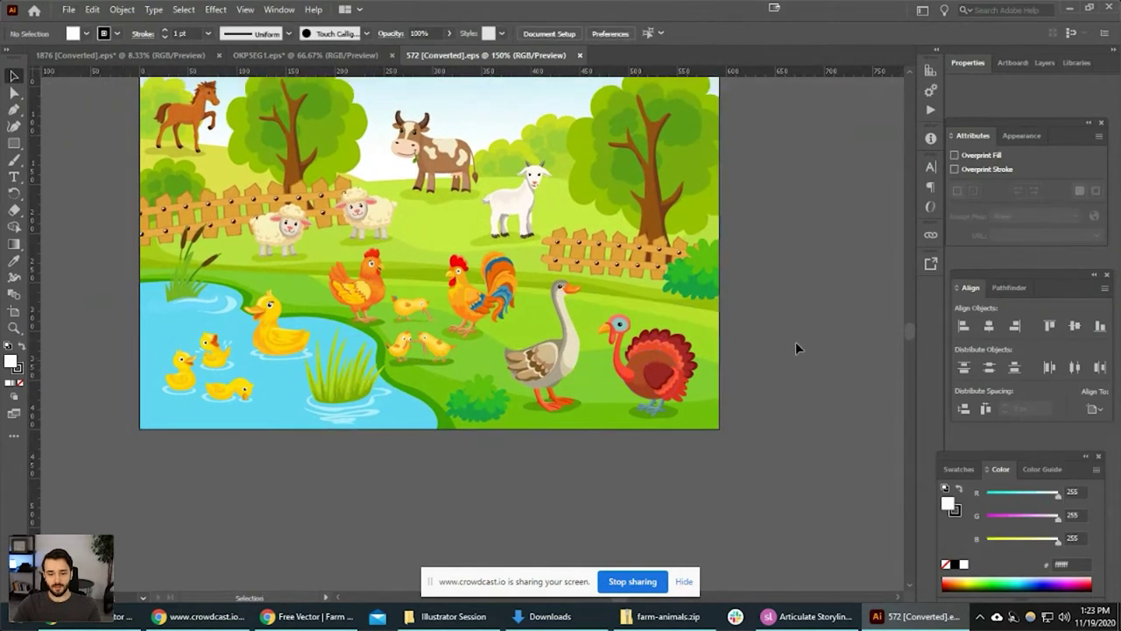
Try to move the turkey within the farm scene, and undo the move of the whole scene.
{"action": "scroll", "coordinate": [788, 346], "scroll_direction": "down", "scroll_amount": 1}
{"action": "left_click_drag", "start_coordinate": [752, 366], "coordinate": [718, 374]}
{"action": "left_click", "coordinate": [660, 335]}
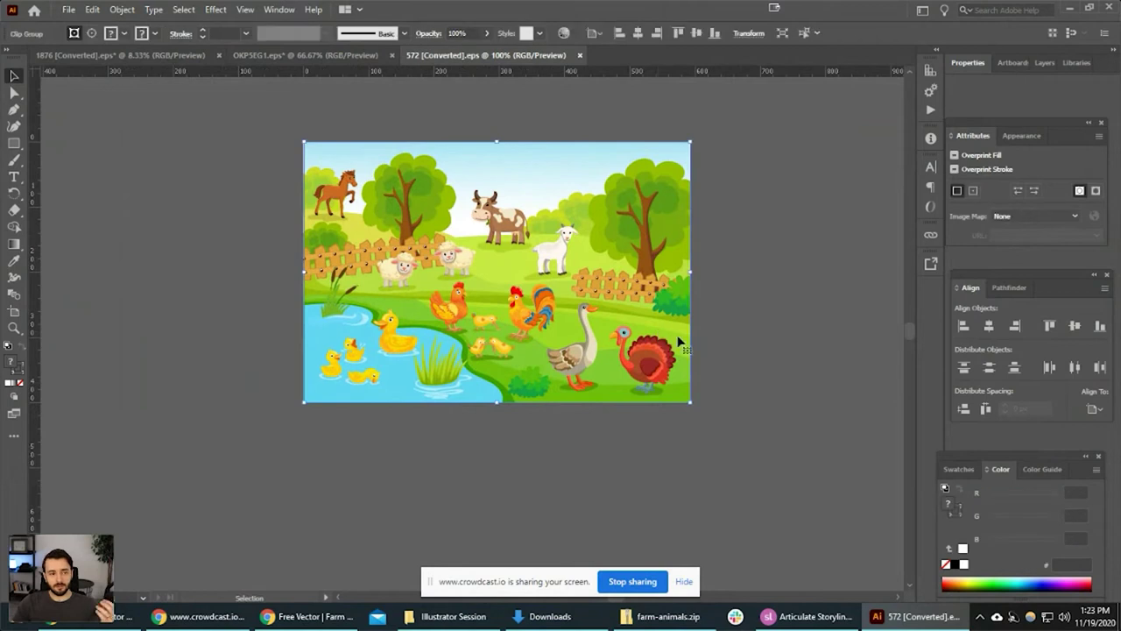
{"action": "left_click_drag", "start_coordinate": [672, 333], "coordinate": [604, 298]}
{"action": "left_click_drag", "start_coordinate": [503, 301], "coordinate": [569, 339]}
{"action": "key", "text": "ctrl+z"}
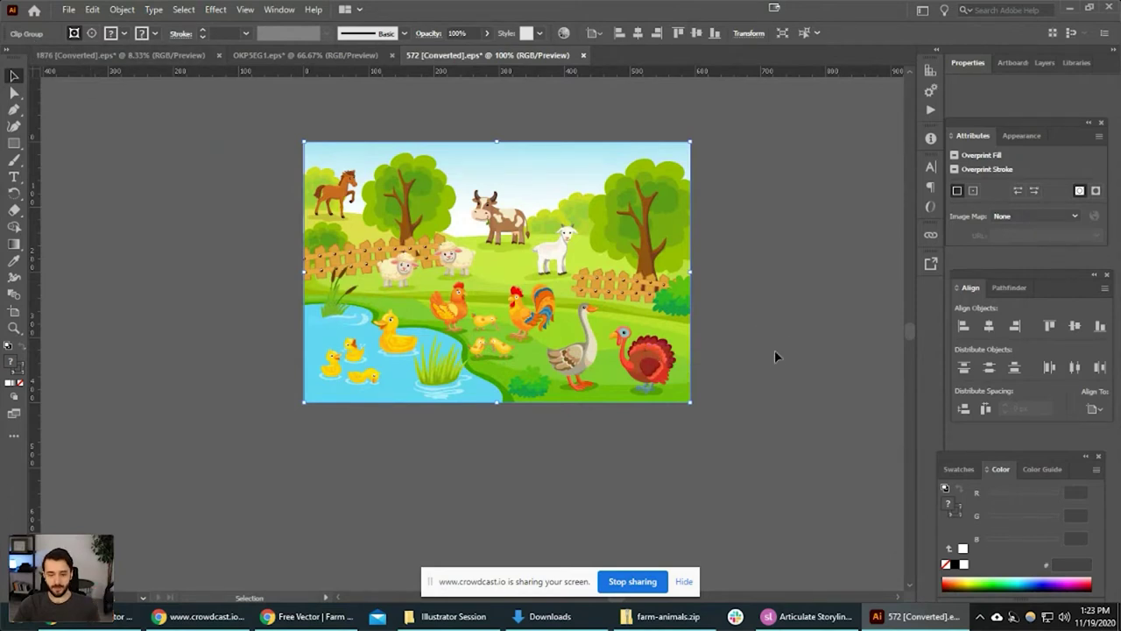
Try to ungroup the farm scene, test it by moving the turkey, and undo the move.
{"action": "key", "text": "ctrl"}
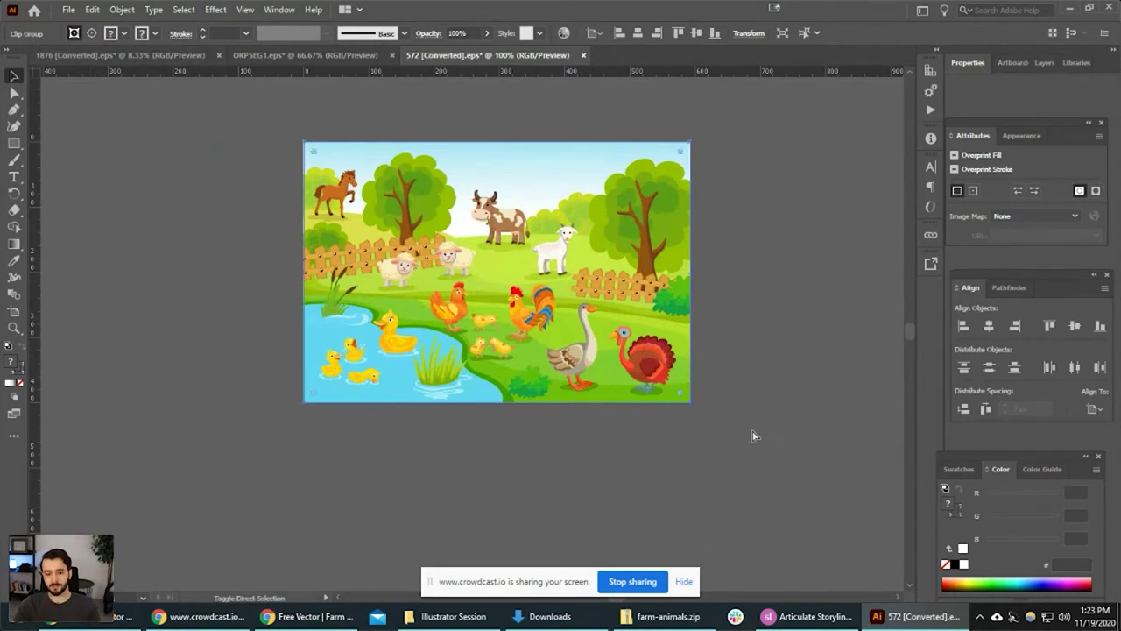
{"action": "left_click", "coordinate": [754, 353]}
{"action": "left_click_drag", "start_coordinate": [662, 360], "coordinate": [528, 302]}
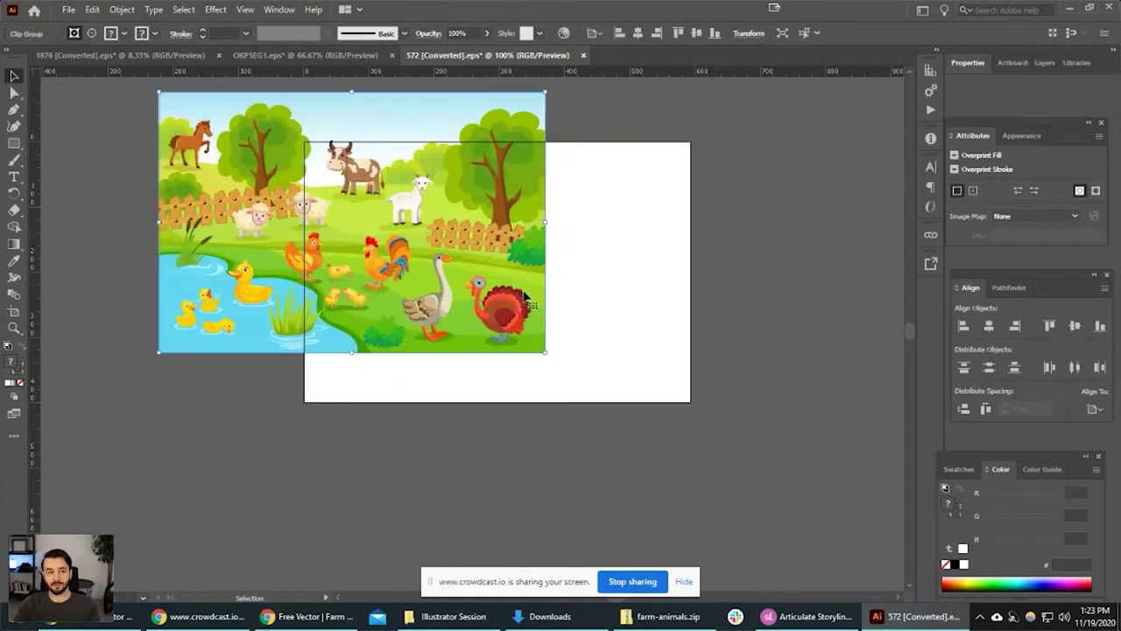
{"action": "key", "text": "ctrl+z"}
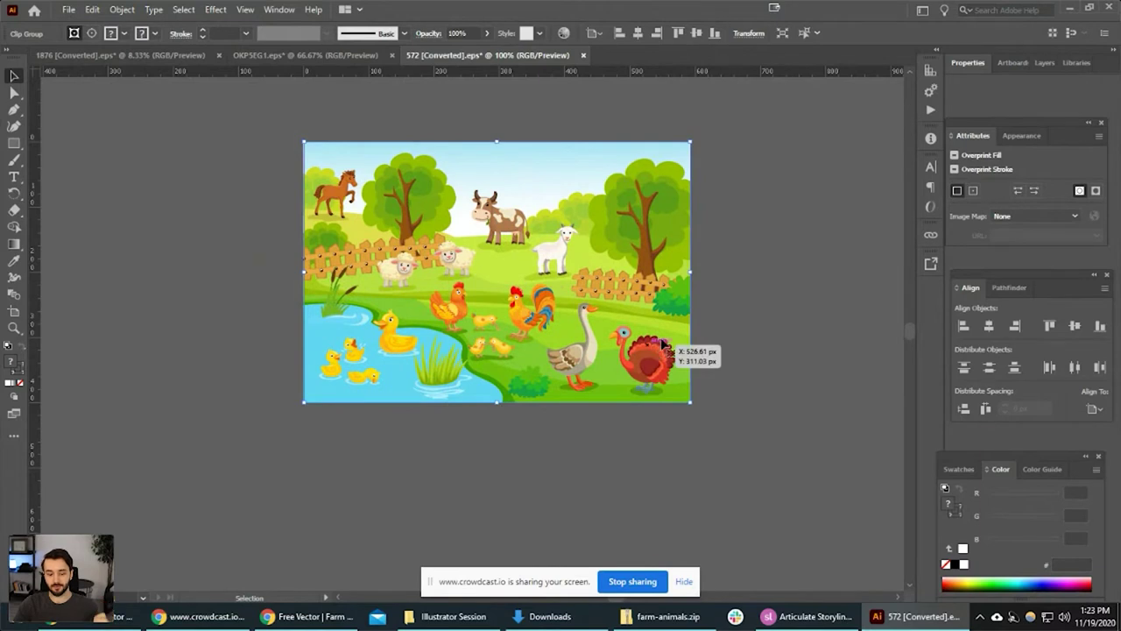
Ungroup the farm scene again, test it by moving the artwork near the turkey, and undo the move.
{"action": "key", "text": "ctrl"}
{"action": "key", "text": "ctrl+z"}
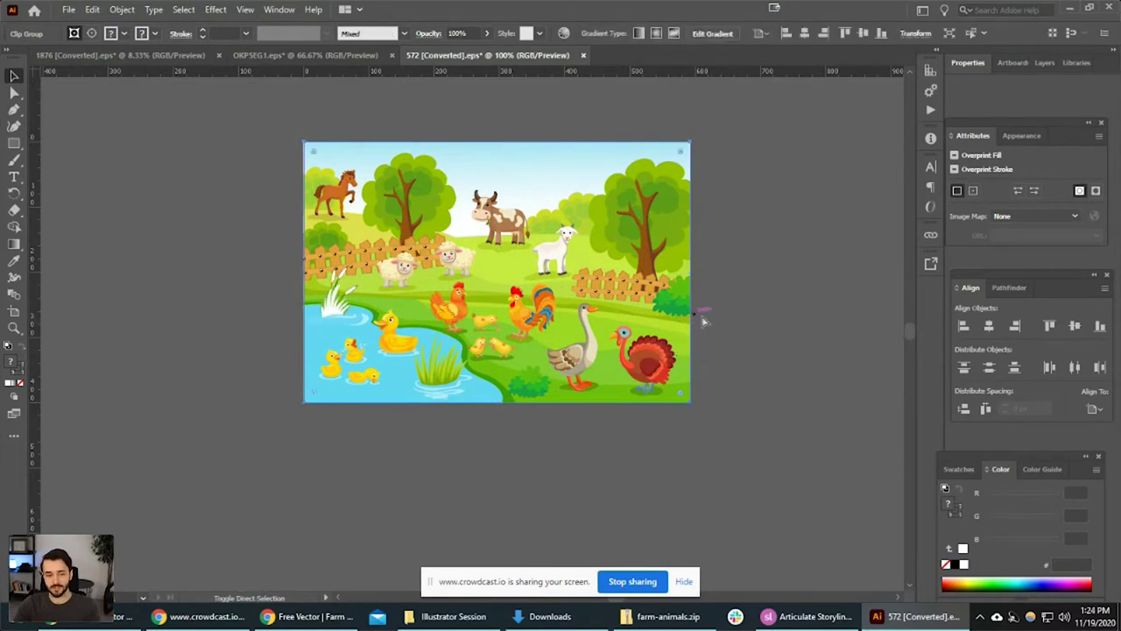
{"action": "left_click", "coordinate": [702, 319]}
{"action": "left_click_drag", "start_coordinate": [663, 319], "coordinate": [409, 275]}
{"action": "key", "text": "ctrl+z"}
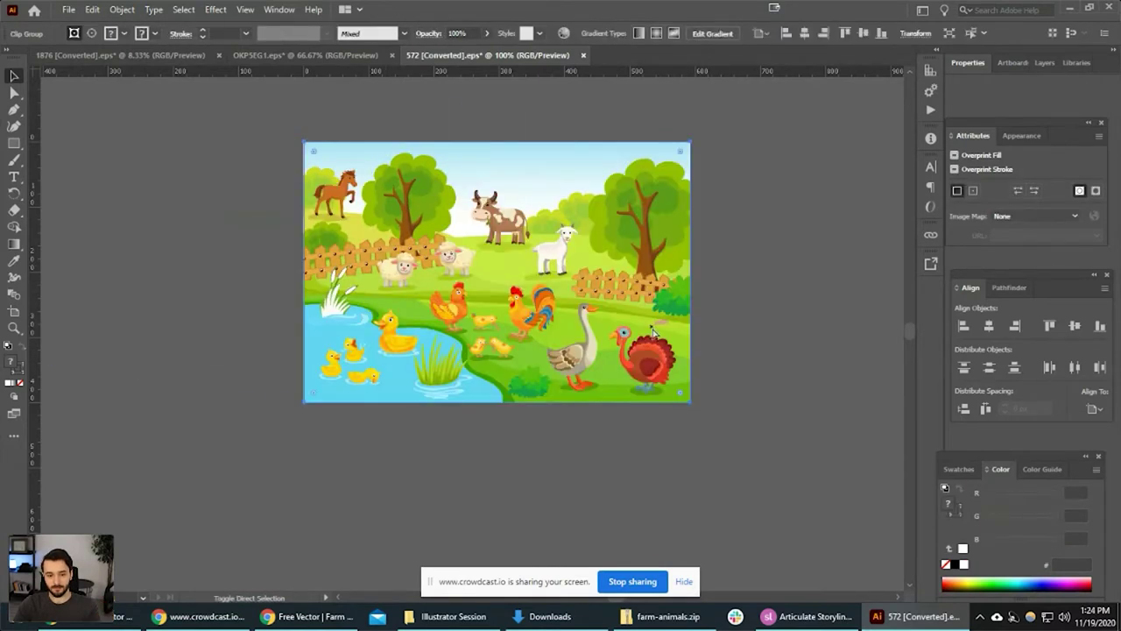
Try once more to move the turkey by itself, and restore the scene to the artboard.
{"action": "left_click", "coordinate": [749, 327]}
{"action": "left_click_drag", "start_coordinate": [650, 320], "coordinate": [623, 348]}
{"action": "key", "text": "ctrl+2"}
{"action": "key", "text": "ctrl+a"}
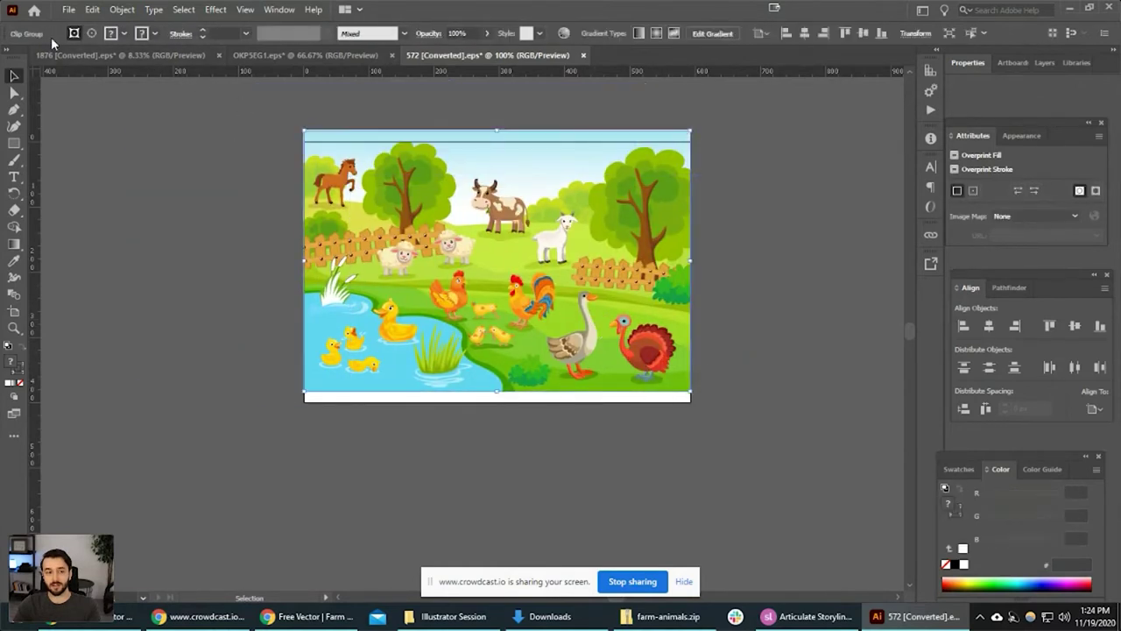
{"action": "left_click_drag", "start_coordinate": [525, 339], "coordinate": [600, 309]}
Isolate the farm scene's clip group and select the turkey's face, body and neck to examine its separate paths.
{"action": "scroll", "coordinate": [754, 357], "scroll_direction": "up", "scroll_amount": 1}
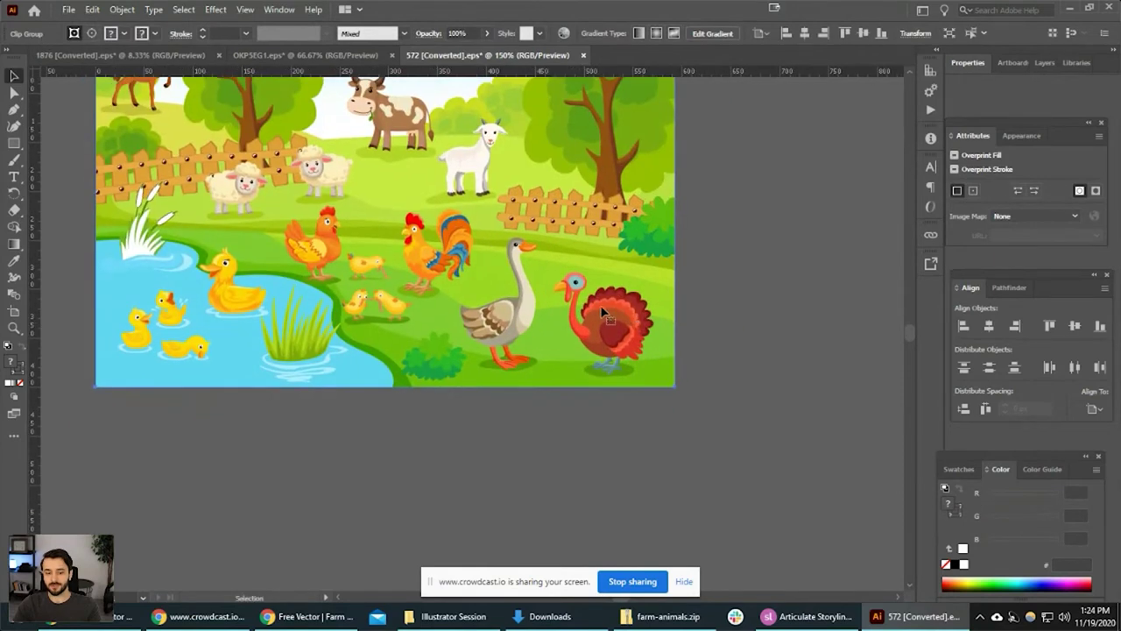
{"action": "double_click", "coordinate": [599, 304]}
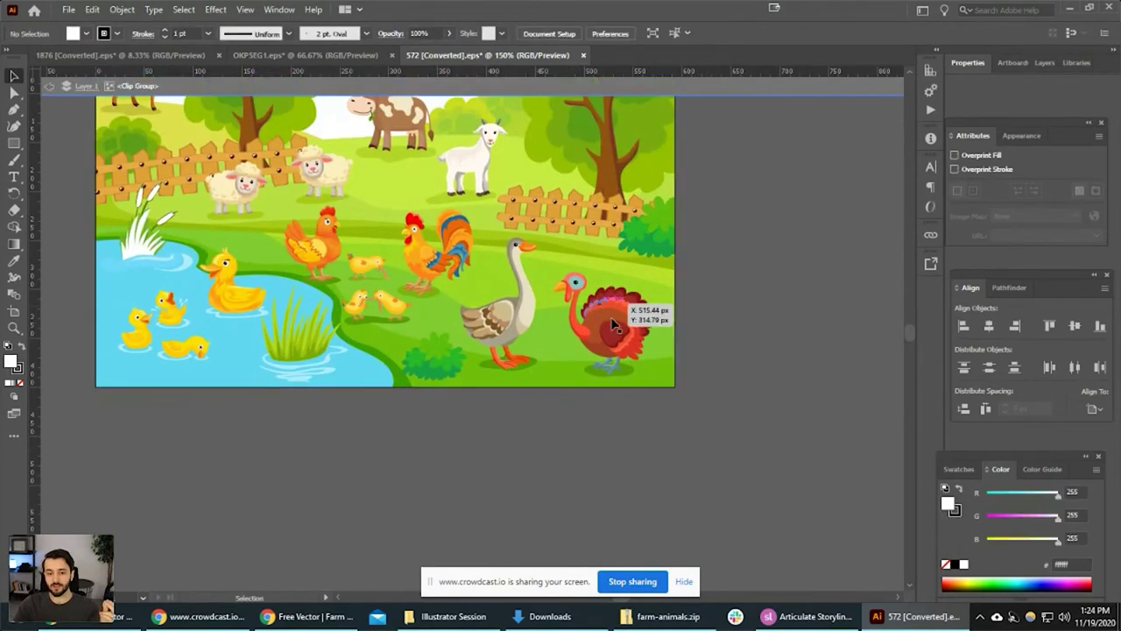
{"action": "left_click", "coordinate": [575, 285]}
{"action": "left_click", "coordinate": [574, 283]}
{"action": "left_click", "coordinate": [562, 278]}
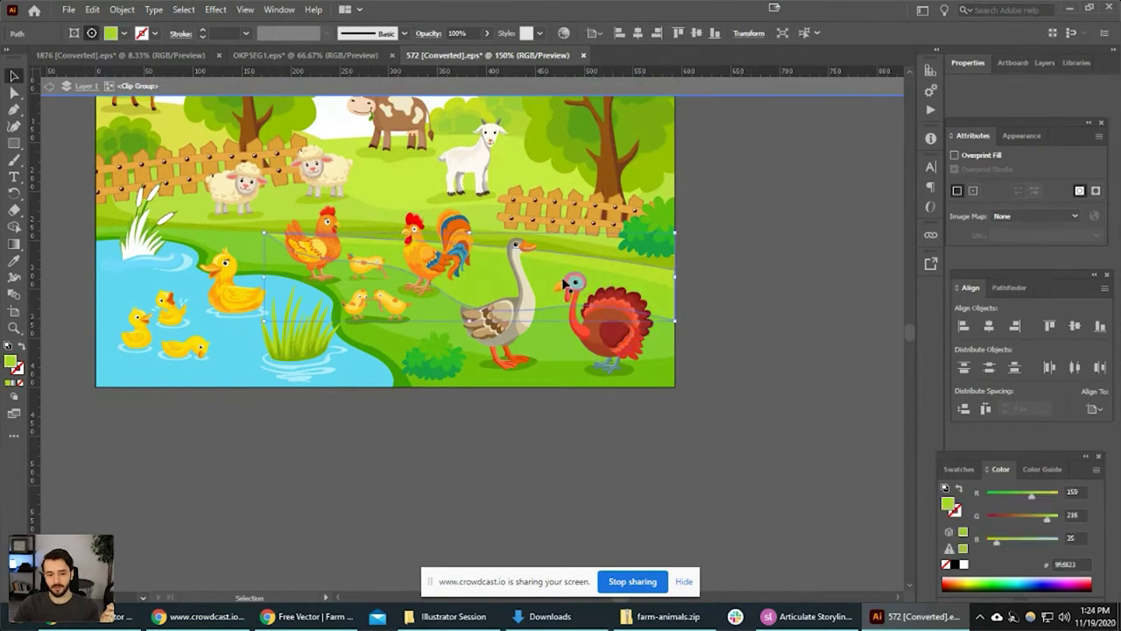
{"action": "left_click", "coordinate": [572, 279]}
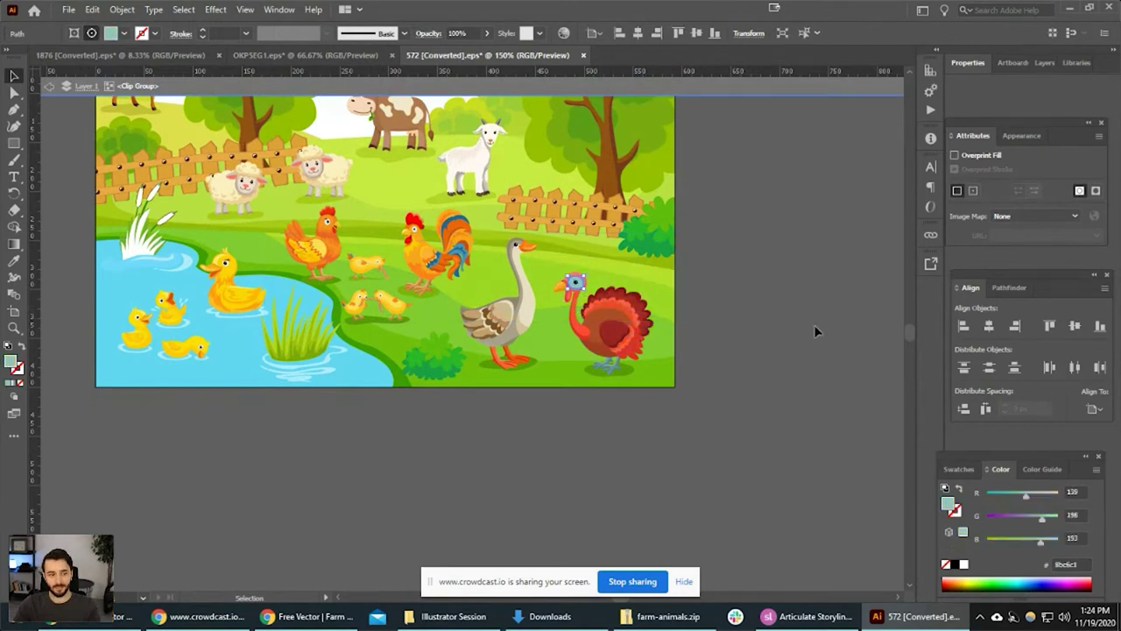
{"action": "left_click", "coordinate": [601, 313]}
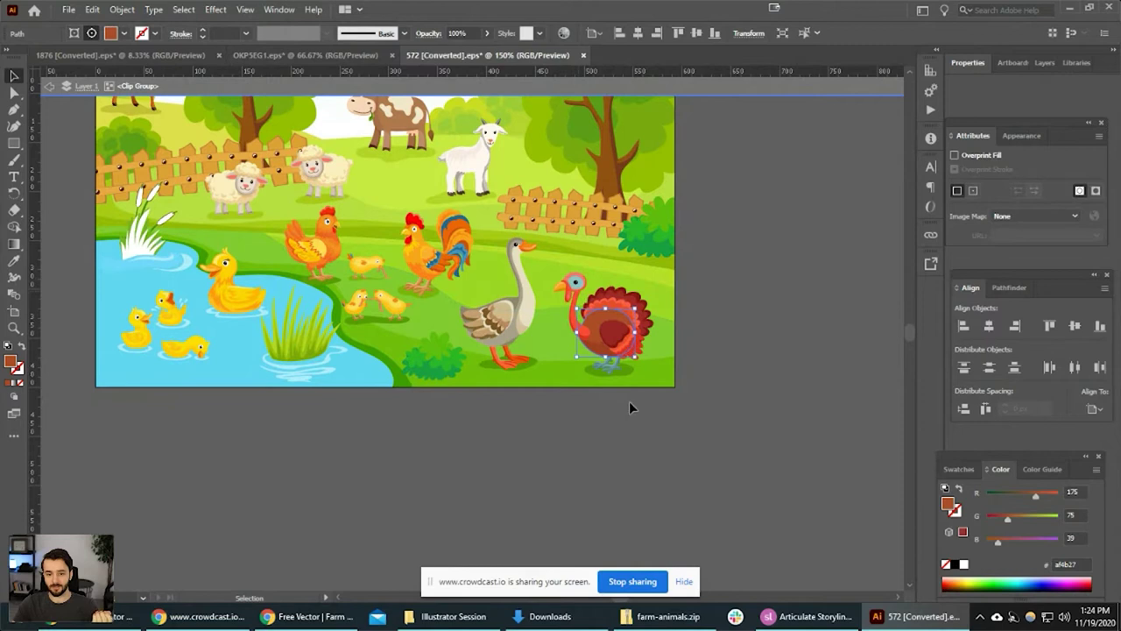
{"action": "left_click", "coordinate": [578, 316]}
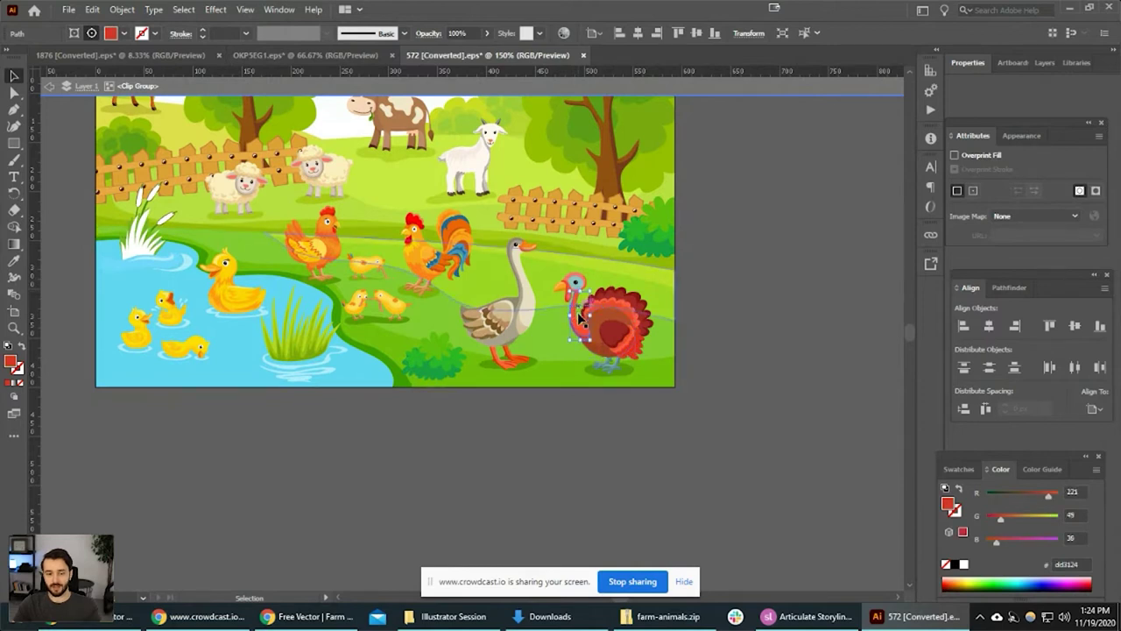
Try to pull the turkey's red neck piece away, restore it, and select the brown body for a closer look.
{"action": "left_click_drag", "start_coordinate": [575, 325], "coordinate": [431, 408]}
{"action": "key", "text": "Delete"}
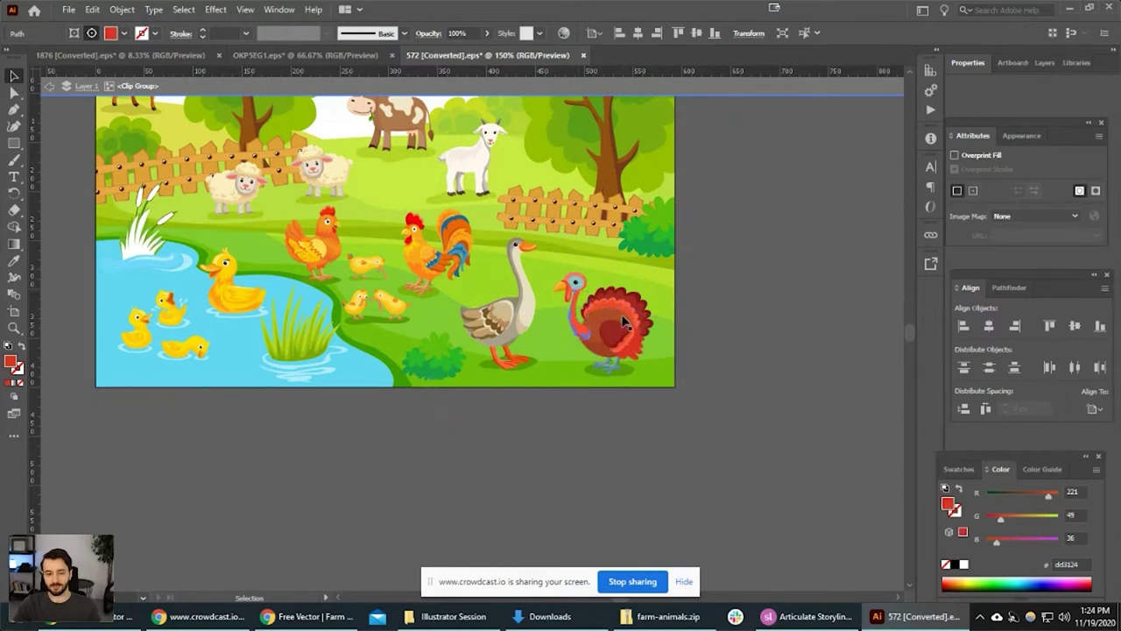
{"action": "left_click", "coordinate": [623, 322]}
{"action": "key", "text": "ctrl+plus"}
{"action": "key", "text": "ctrl+plus"}
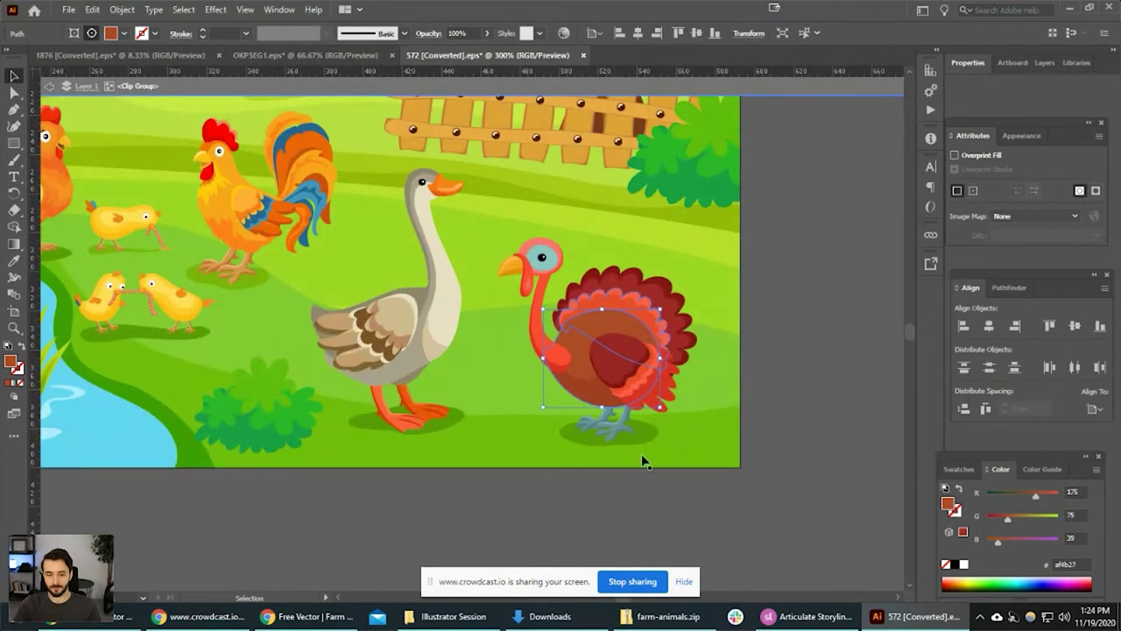
Delete the stacked green ground paths beneath the goose and the turkey inside the isolated clip group.
{"action": "left_click", "coordinate": [671, 443]}
{"action": "key", "text": "ctrl+minus"}
{"action": "key", "text": "ctrl+minus"}
{"action": "key", "text": "ctrl+minus"}
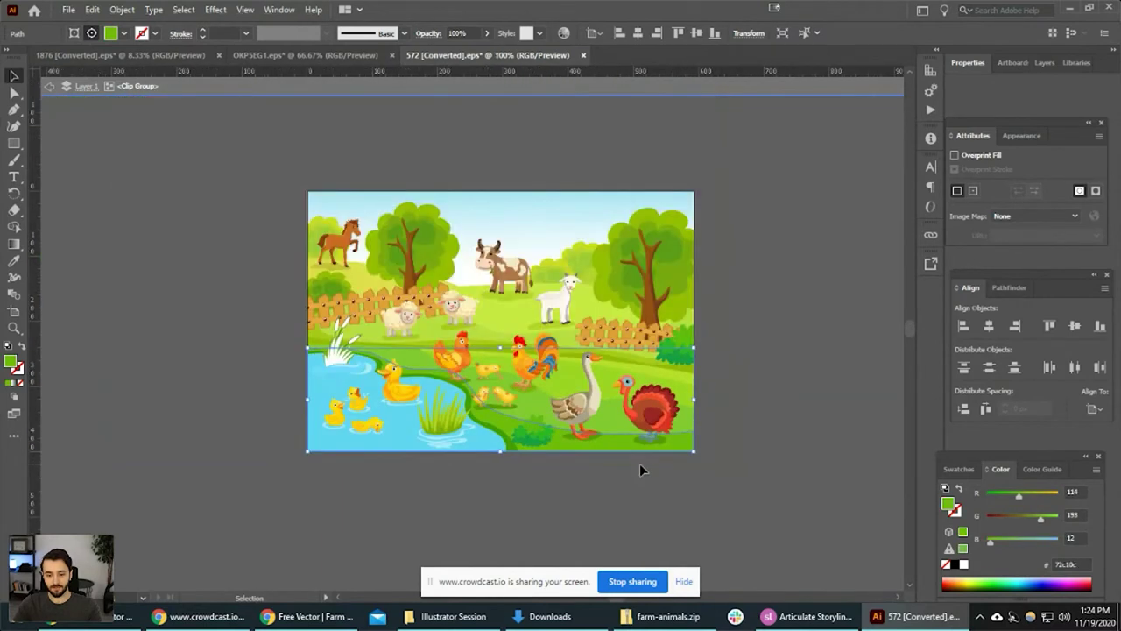
{"action": "left_click", "coordinate": [639, 469]}
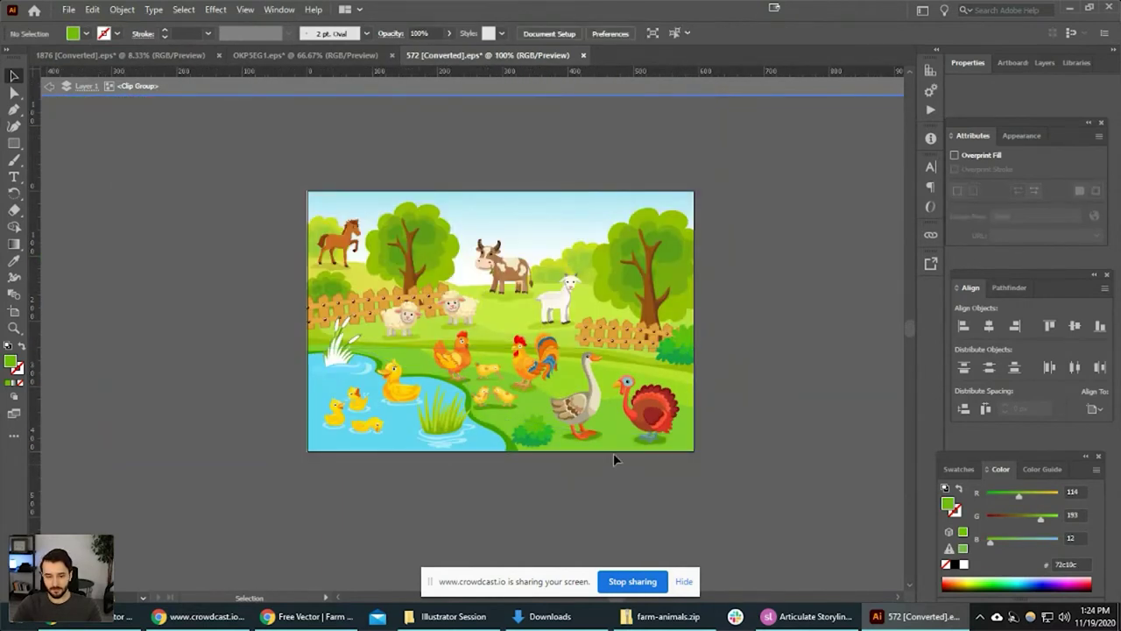
{"action": "left_click", "coordinate": [622, 432]}
{"action": "key", "text": "Delete"}
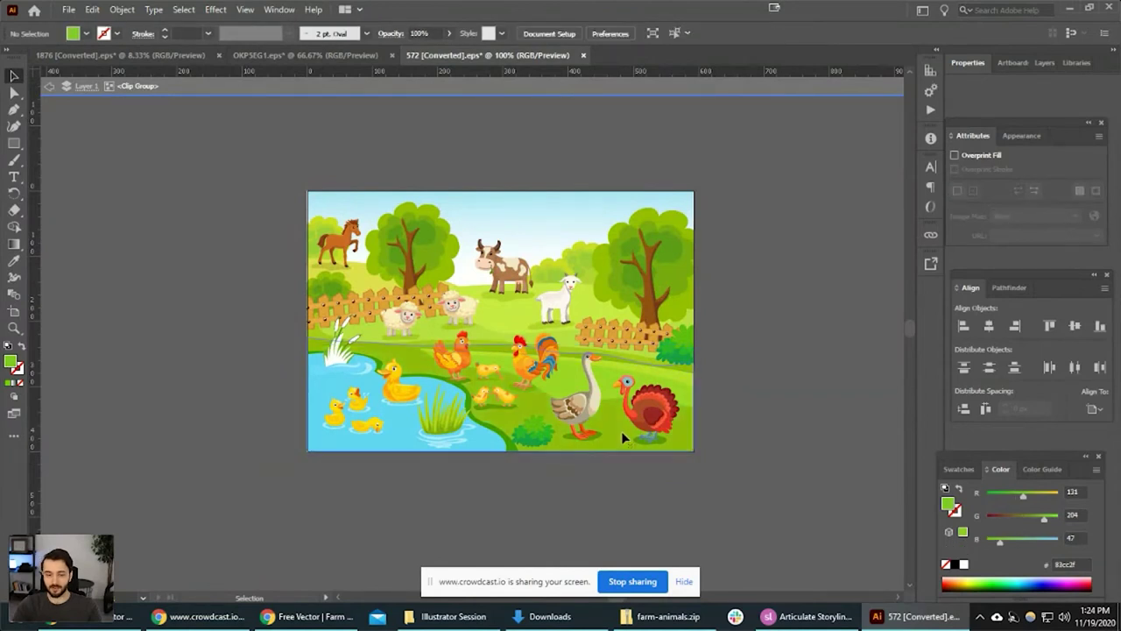
{"action": "left_click", "coordinate": [622, 436]}
{"action": "key", "text": "Delete"}
{"action": "left_click", "coordinate": [624, 444]}
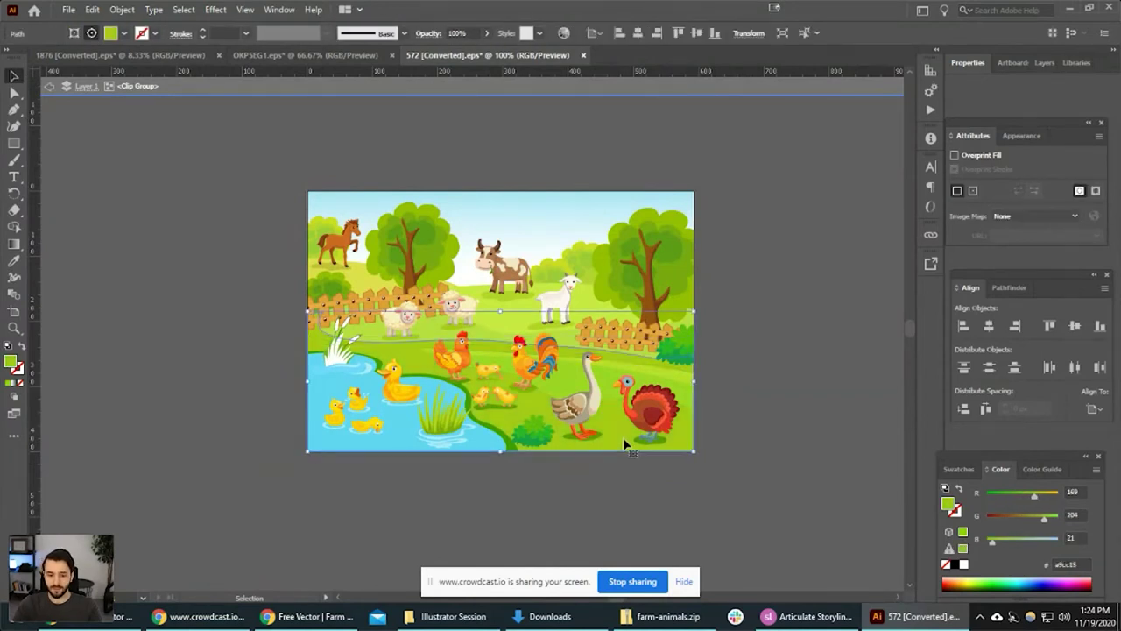
{"action": "key", "text": "Delete"}
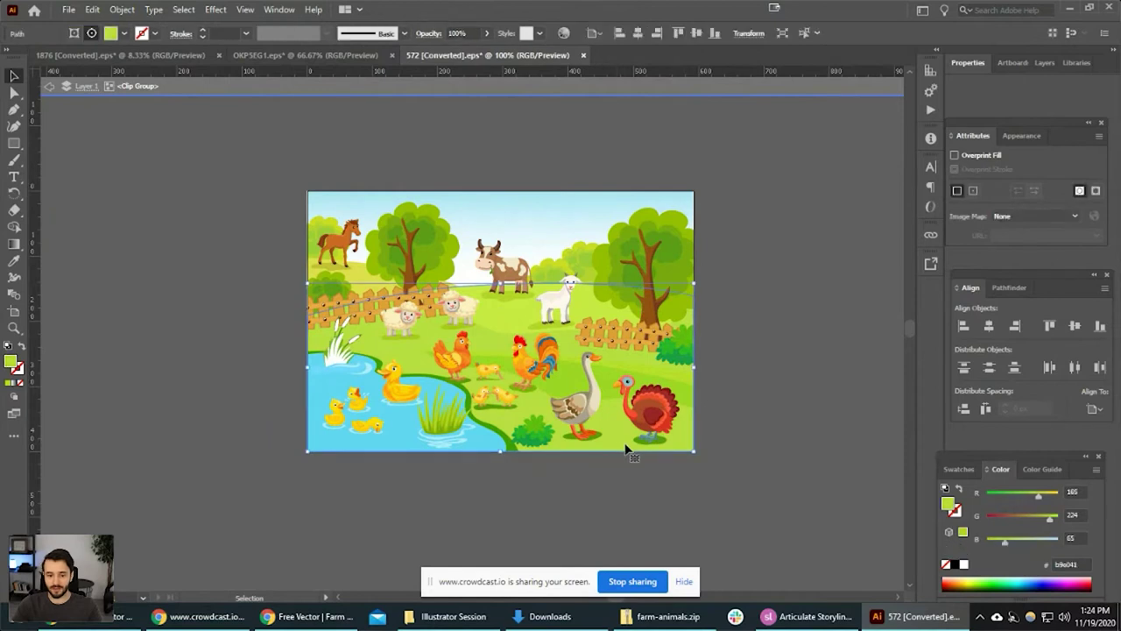
Delete the remaining green grass strips behind the rooster, goose and turkey.
{"action": "left_click", "coordinate": [683, 376]}
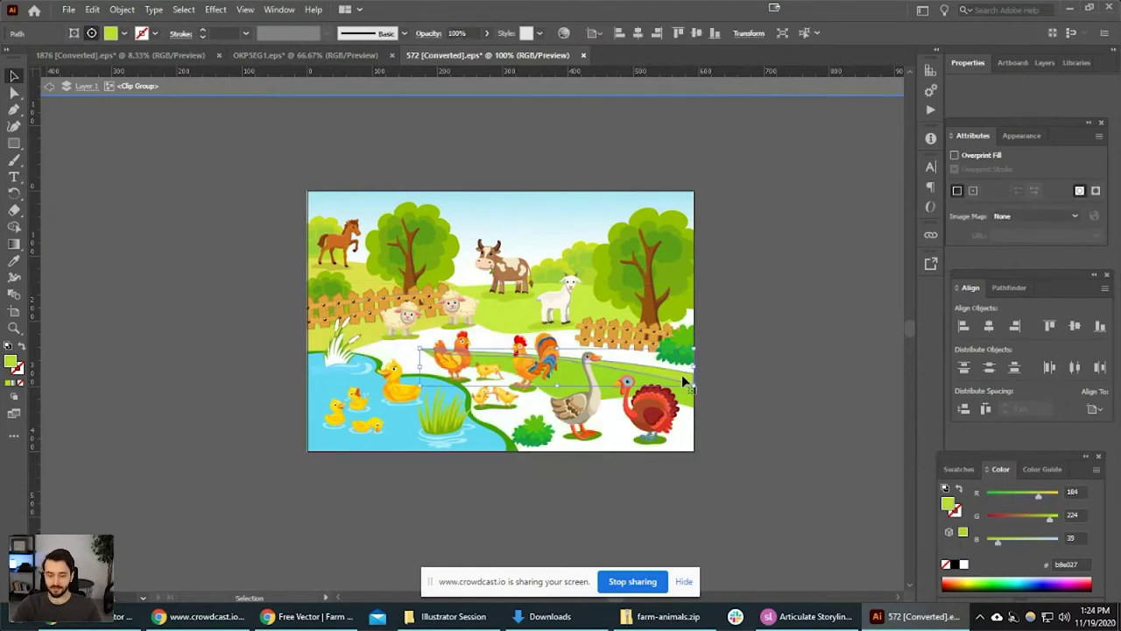
{"action": "key", "text": "Delete"}
{"action": "left_click", "coordinate": [681, 374]}
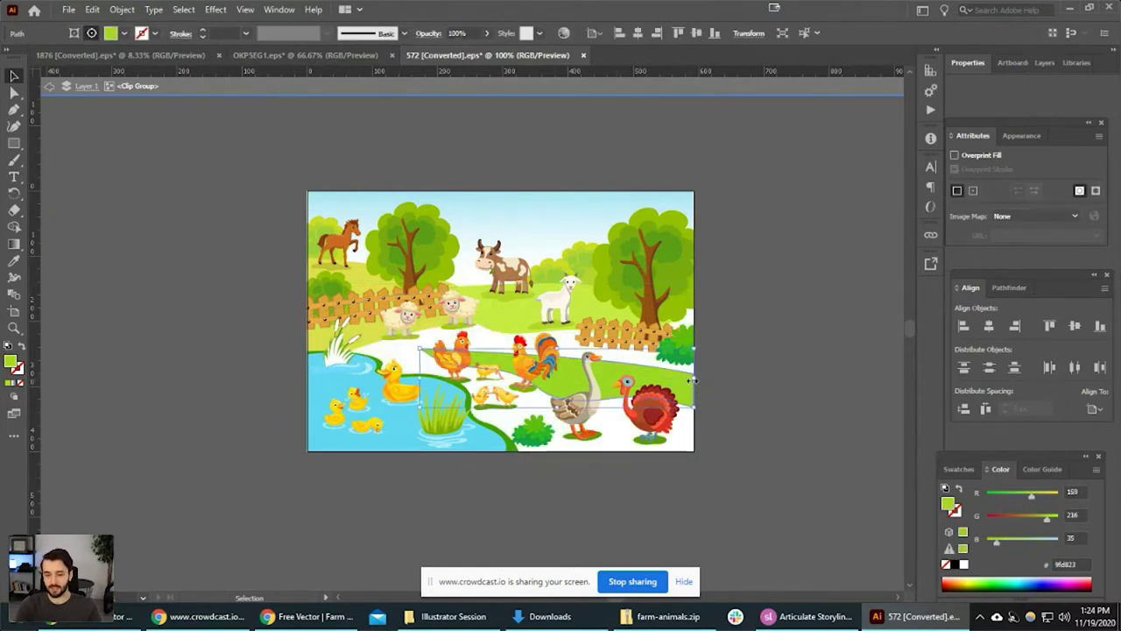
{"action": "key", "text": "Delete"}
Delete the green shadow patch under the turkey's feet and leave isolation mode.
{"action": "scroll", "coordinate": [656, 462], "scroll_direction": "up", "scroll_amount": 6}
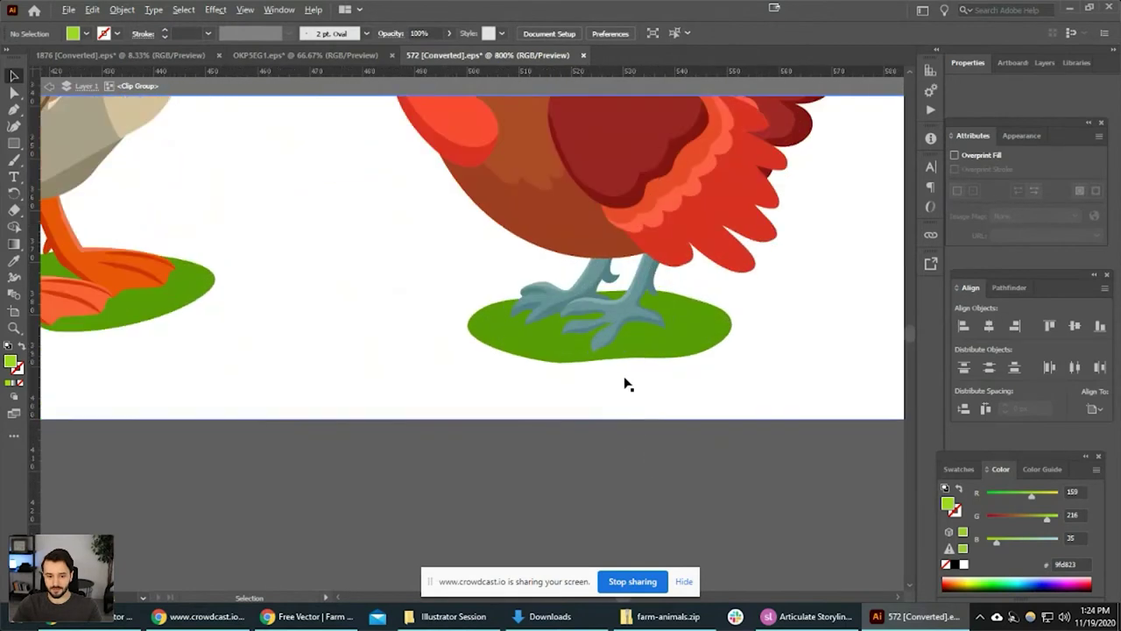
{"action": "double_click", "coordinate": [704, 333]}
{"action": "key", "text": "Delete"}
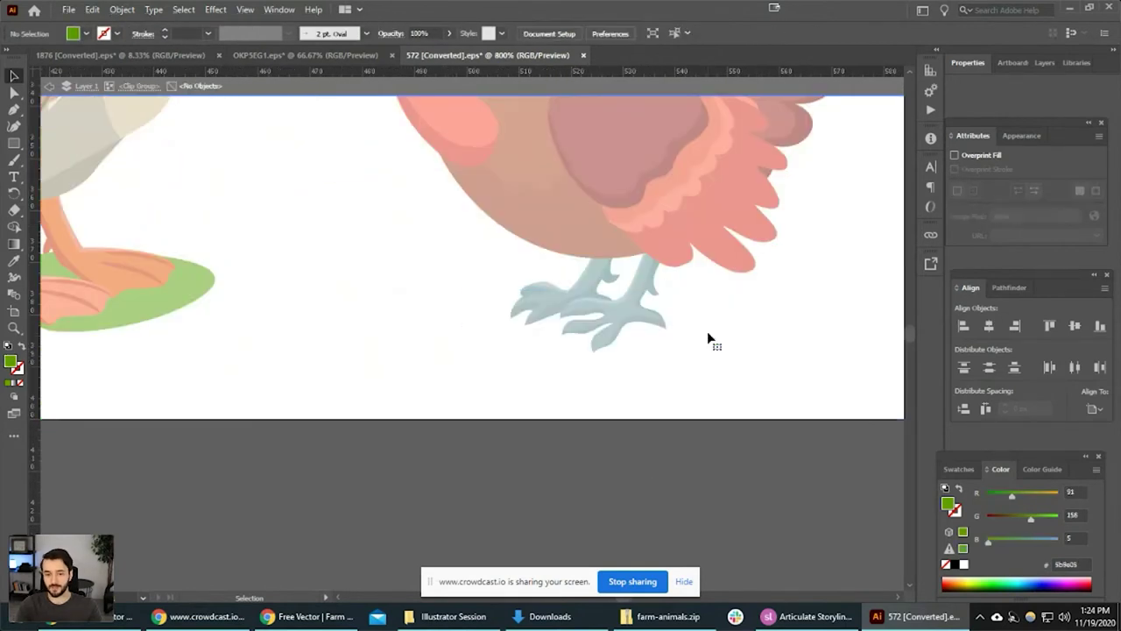
{"action": "scroll", "coordinate": [707, 333], "scroll_direction": "down", "scroll_amount": 4}
{"action": "key", "text": "Escape"}
{"action": "scroll", "coordinate": [692, 435], "scroll_direction": "down", "scroll_amount": 2}
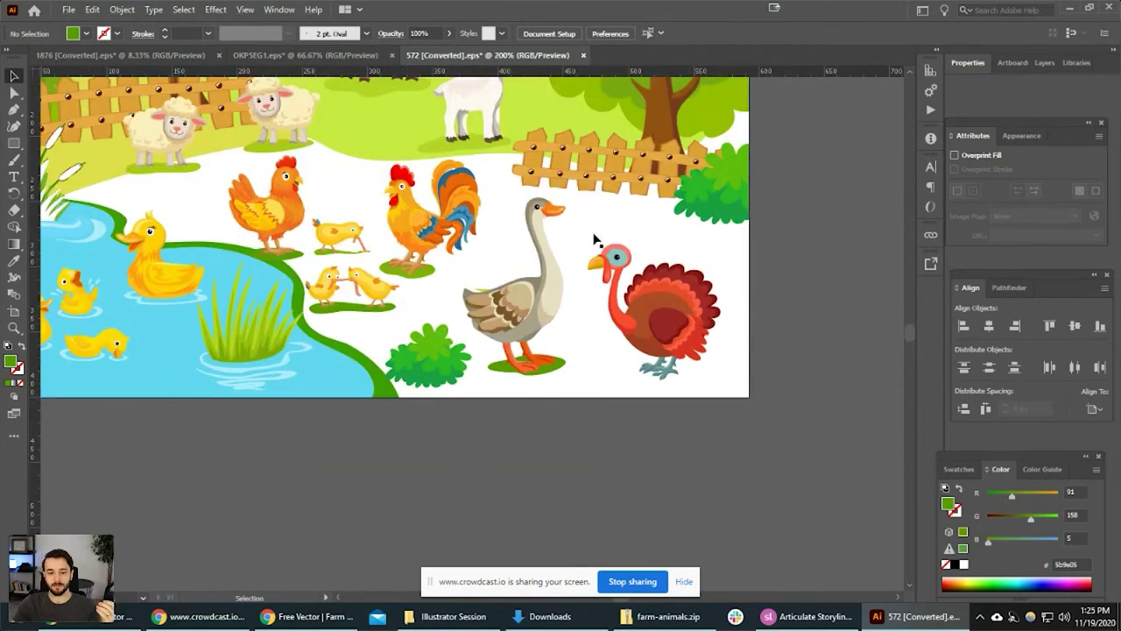
Try to move the turkey out with a marquee from its head toward the goose, and undo the change.
{"action": "left_click_drag", "start_coordinate": [613, 246], "coordinate": [481, 346]}
{"action": "key", "text": "ctrl+z"}
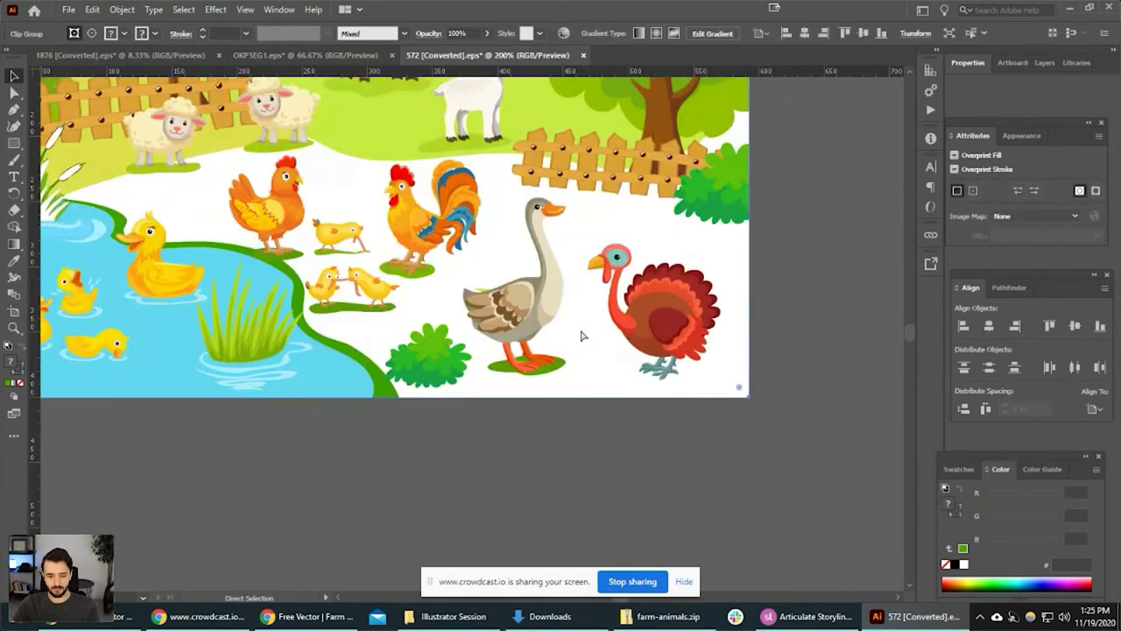
Isolate the sky gradient path behind the farm animals, delete it, and leave isolation mode.
{"action": "scroll", "coordinate": [677, 342], "scroll_direction": "up", "scroll_amount": 1}
{"action": "scroll", "coordinate": [677, 341], "scroll_direction": "down", "scroll_amount": 4}
{"action": "double_click", "coordinate": [665, 337]}
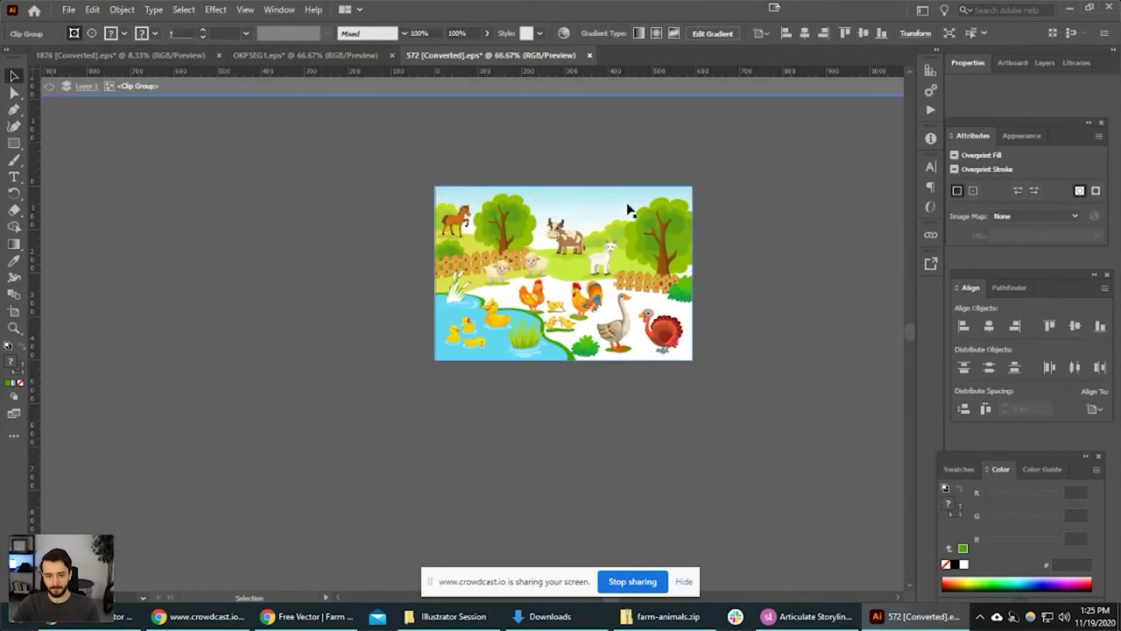
{"action": "double_click", "coordinate": [641, 366]}
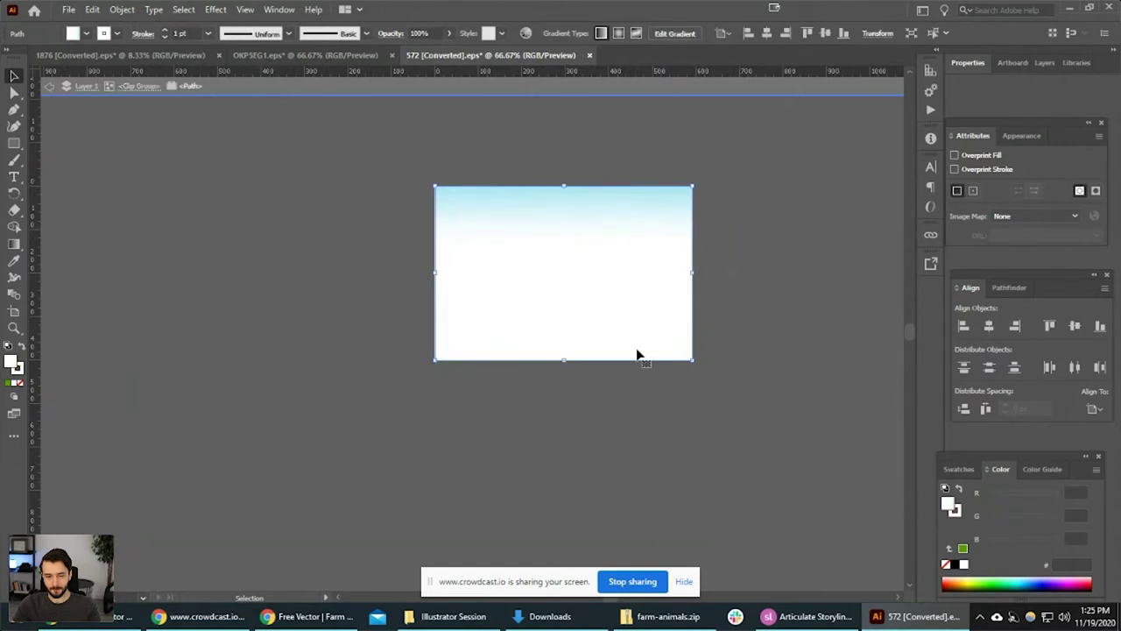
{"action": "key", "text": "Delete"}
{"action": "key", "text": "Escape"}
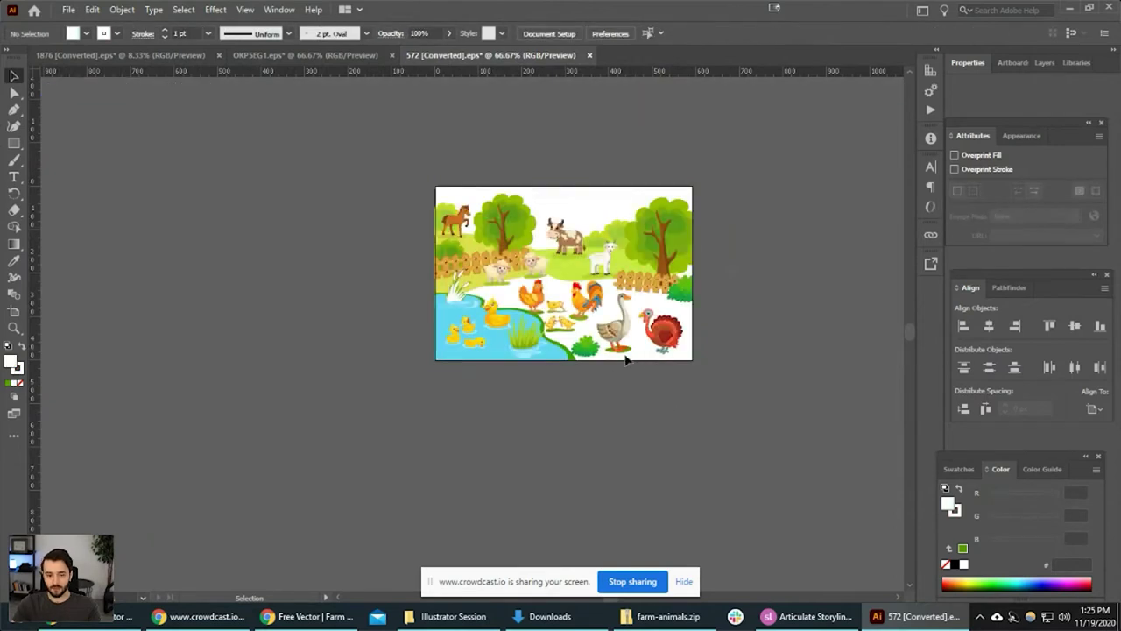
Undo the deletion of the sky gradient background and clear the selection.
{"action": "scroll", "coordinate": [680, 363], "scroll_direction": "up", "scroll_amount": 2}
{"action": "double_click", "coordinate": [654, 366]}
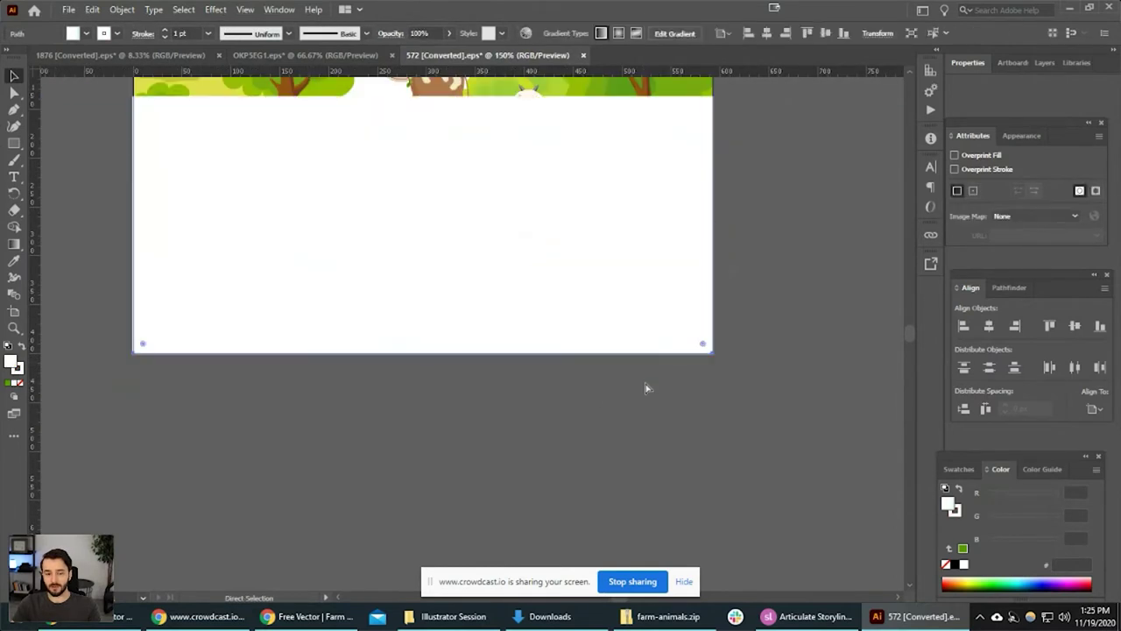
{"action": "double_click", "coordinate": [689, 424]}
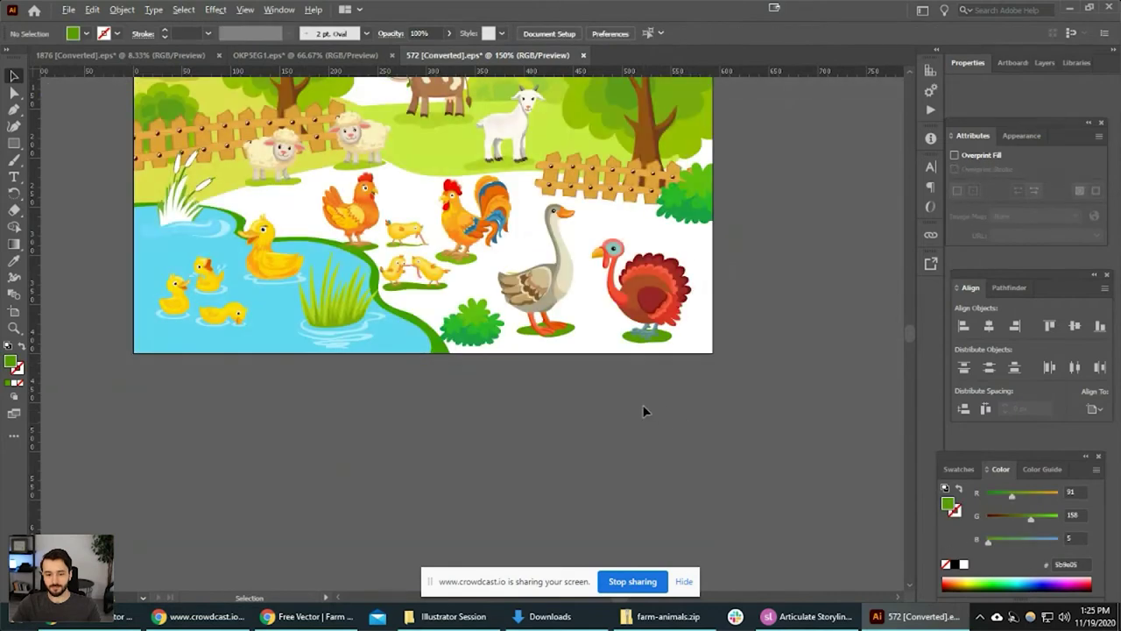
{"action": "scroll", "coordinate": [649, 408], "scroll_direction": "down", "scroll_amount": 1}
{"action": "key", "text": "ctrl+z"}
{"action": "key", "text": "Escape"}
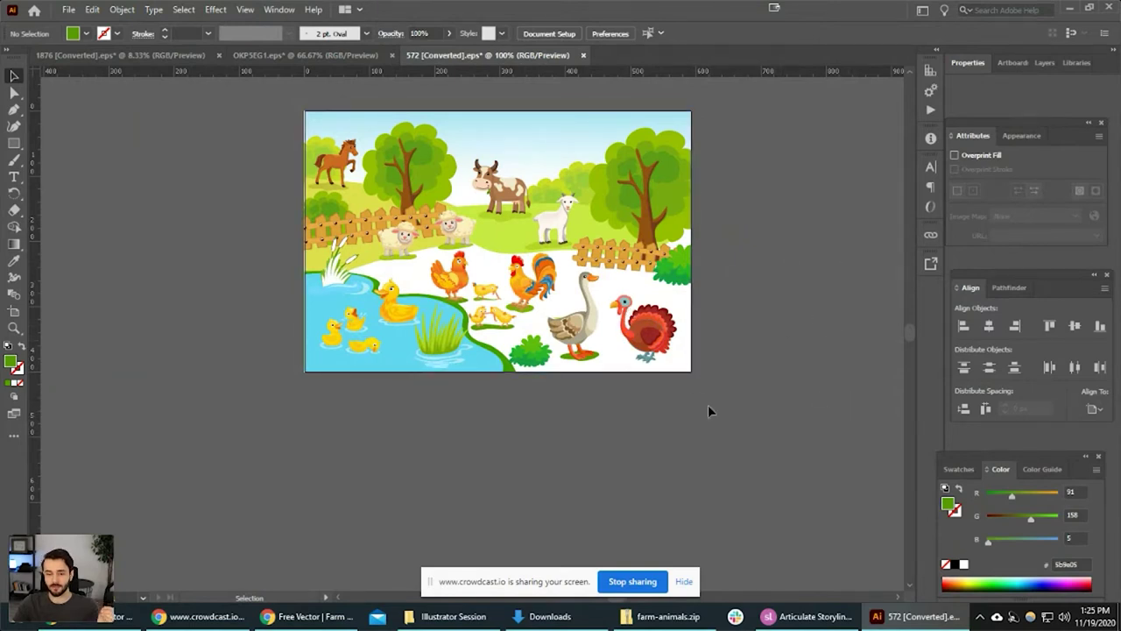
Test whether the turkey moves separately from the clip group, and undo the move.
{"action": "left_click", "coordinate": [609, 295]}
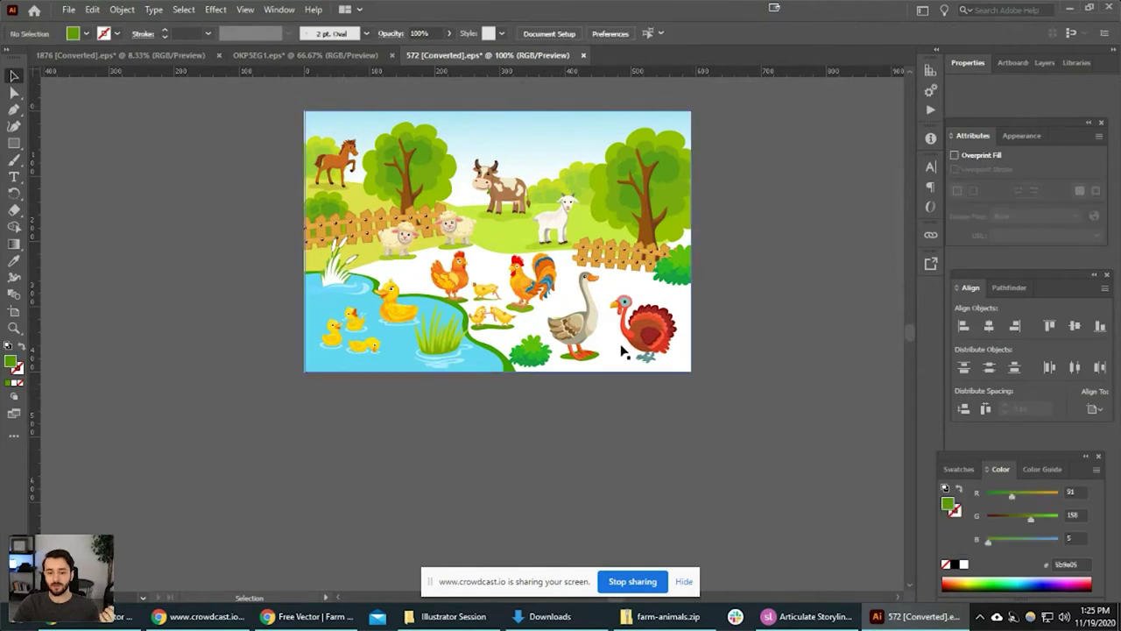
{"action": "left_click_drag", "start_coordinate": [623, 350], "coordinate": [513, 375]}
{"action": "key", "text": "ctrl+z"}
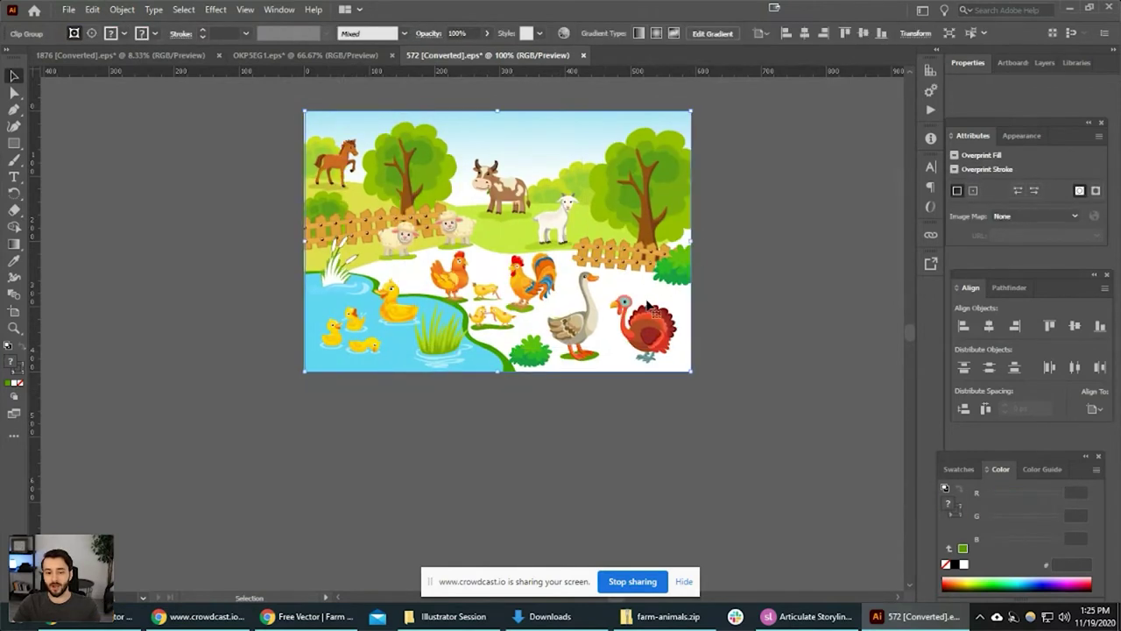
Isolate the clip group, shift the sky gradient aside and delete it, and leave isolation mode.
{"action": "double_click", "coordinate": [622, 367]}
{"action": "left_click_drag", "start_coordinate": [623, 367], "coordinate": [593, 128]}
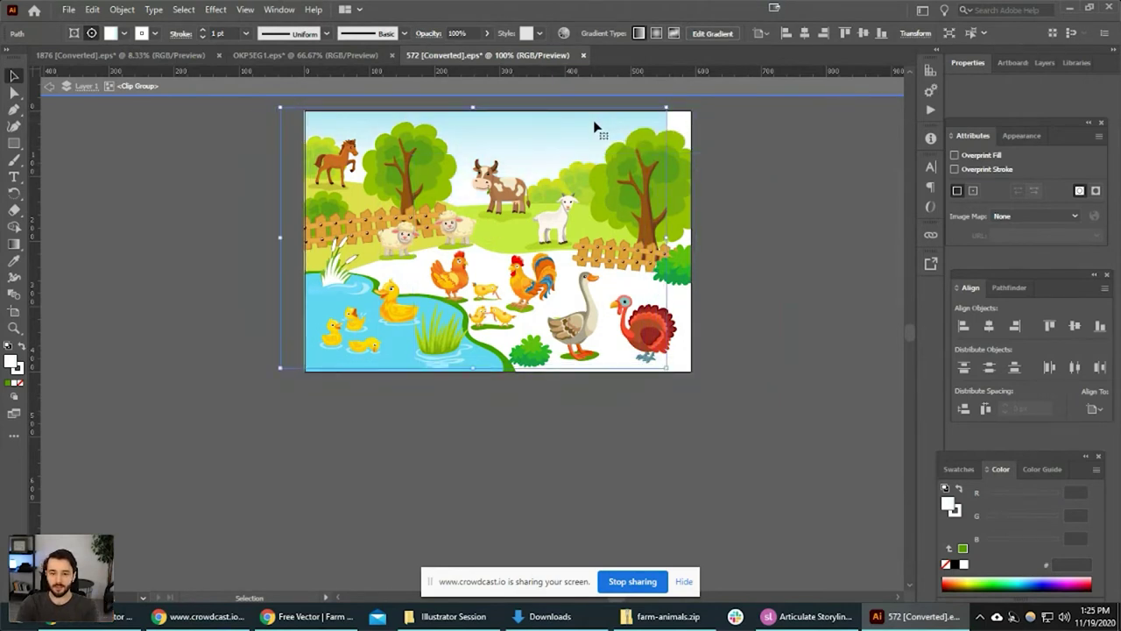
{"action": "key", "text": "Delete"}
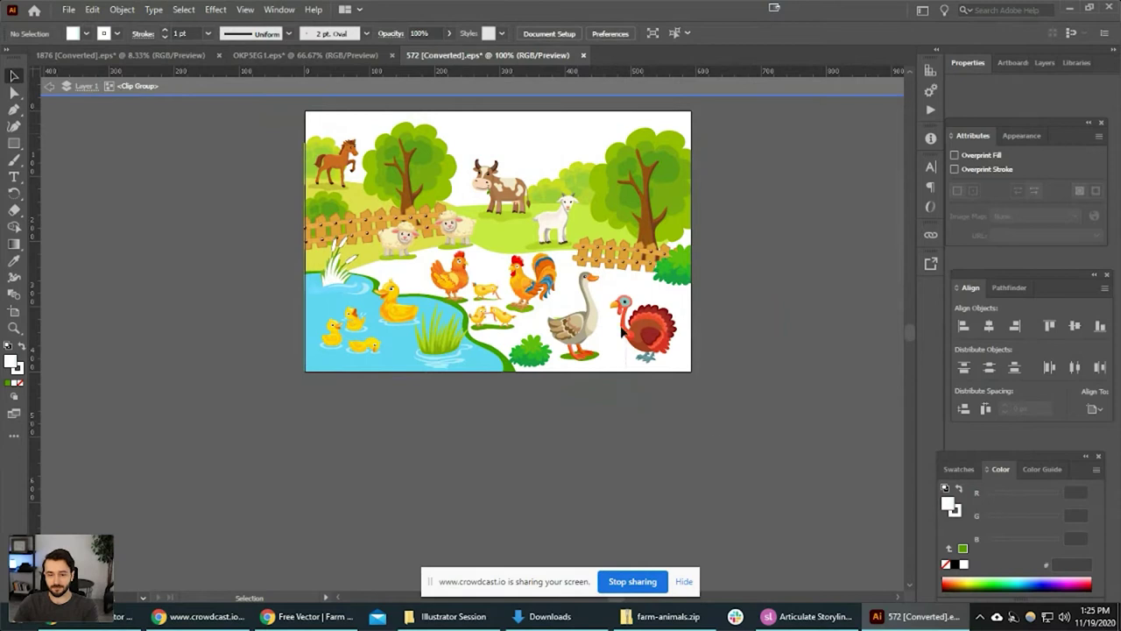
{"action": "left_click", "coordinate": [613, 298]}
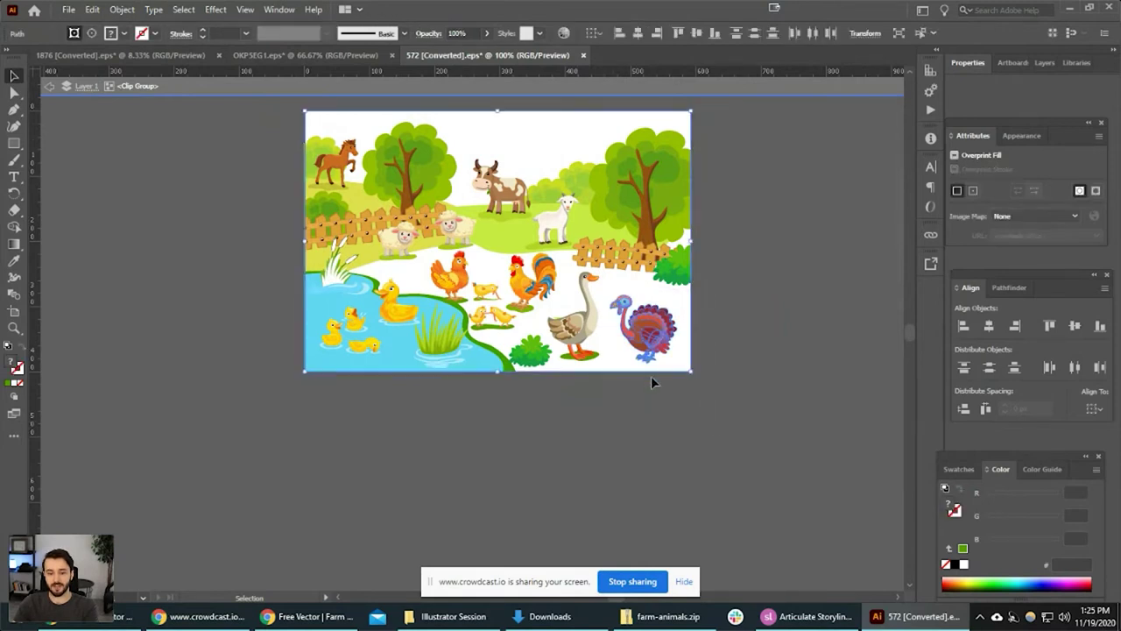
{"action": "double_click", "coordinate": [617, 399]}
Delete the whole clip group from the artboard and undo the deletion.
{"action": "left_click", "coordinate": [558, 372]}
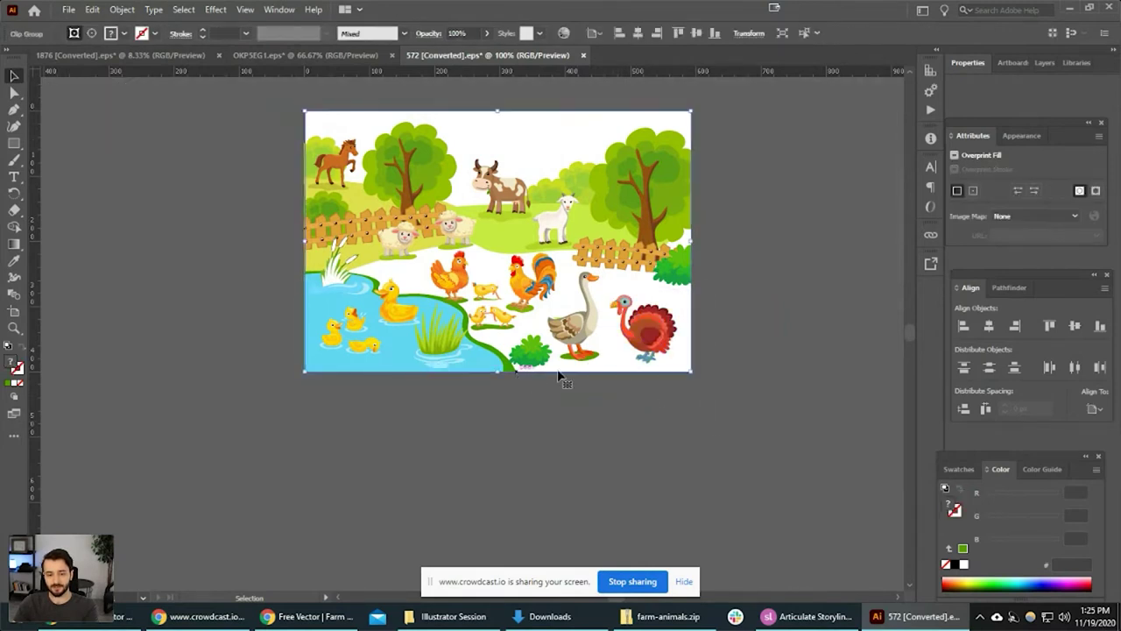
{"action": "key", "text": "Delete"}
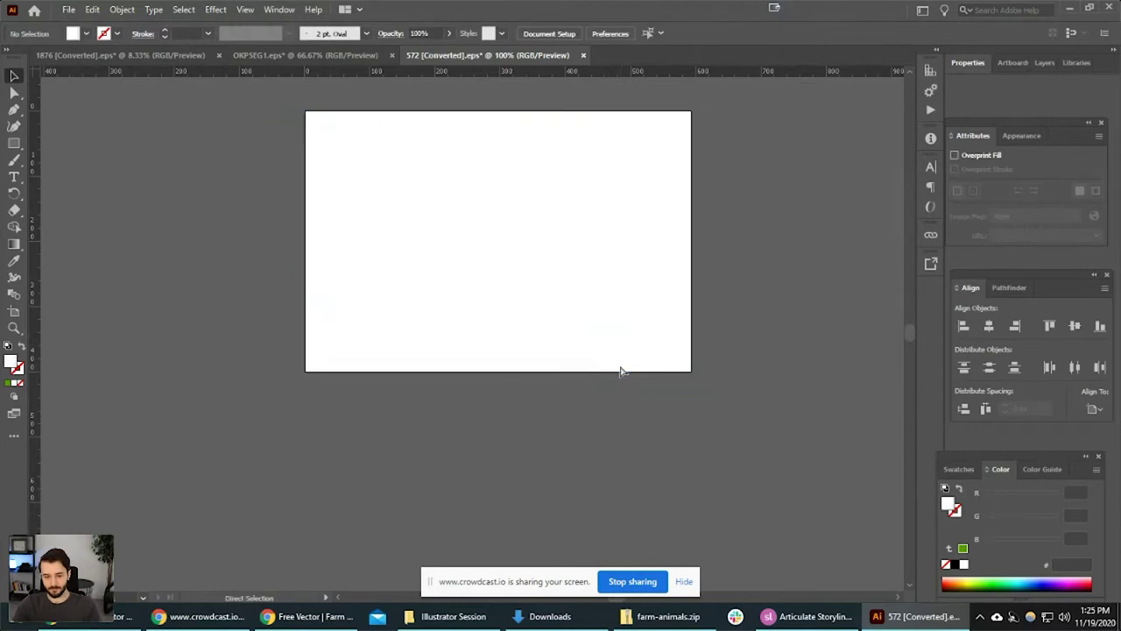
{"action": "key", "text": "ctrl+z"}
Isolate the clip group, select the turkey's separate parts and the whole turkey with a marquee, and leave isolation mode.
{"action": "scroll", "coordinate": [663, 378], "scroll_direction": "up", "scroll_amount": 2}
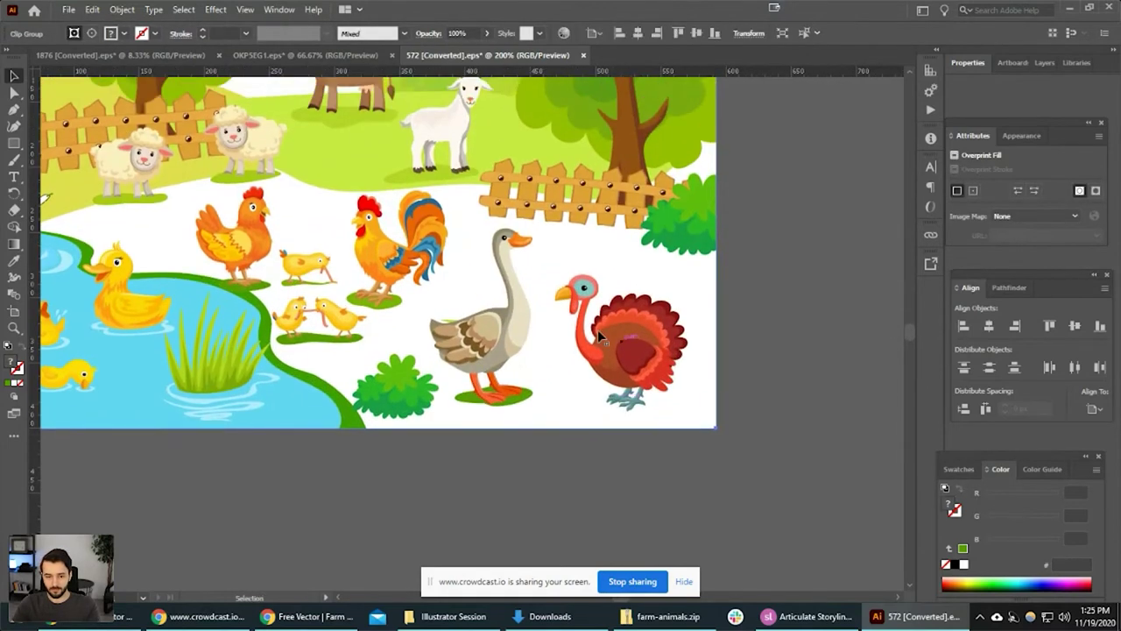
{"action": "scroll", "coordinate": [581, 294], "scroll_direction": "up", "scroll_amount": 3}
{"action": "double_click", "coordinate": [562, 295]}
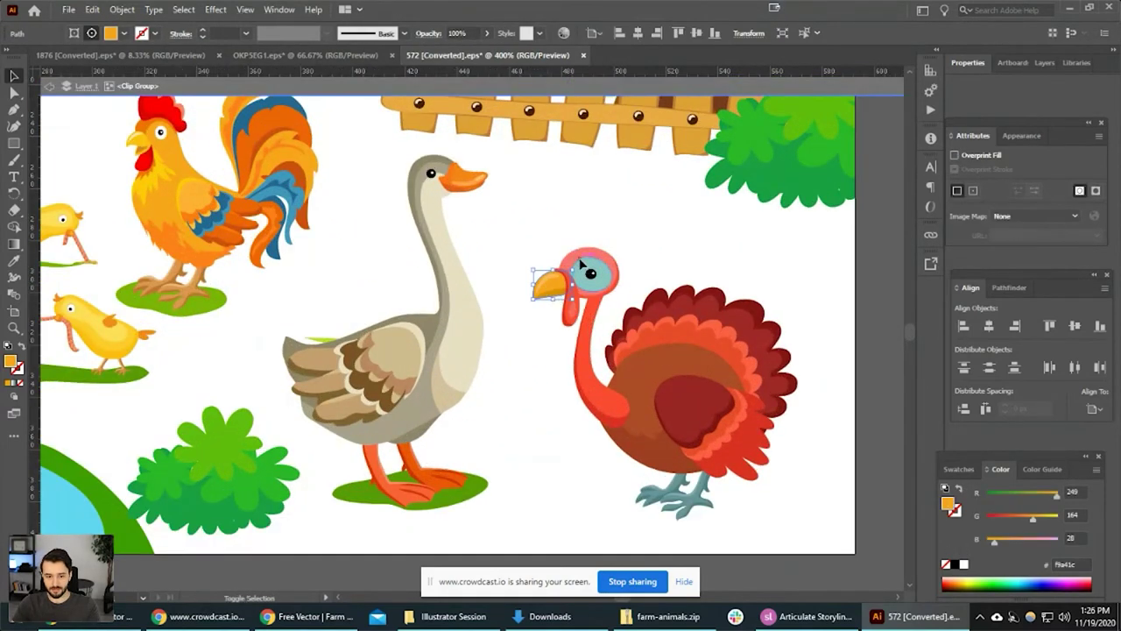
{"action": "left_click", "coordinate": [580, 263], "text": "shift"}
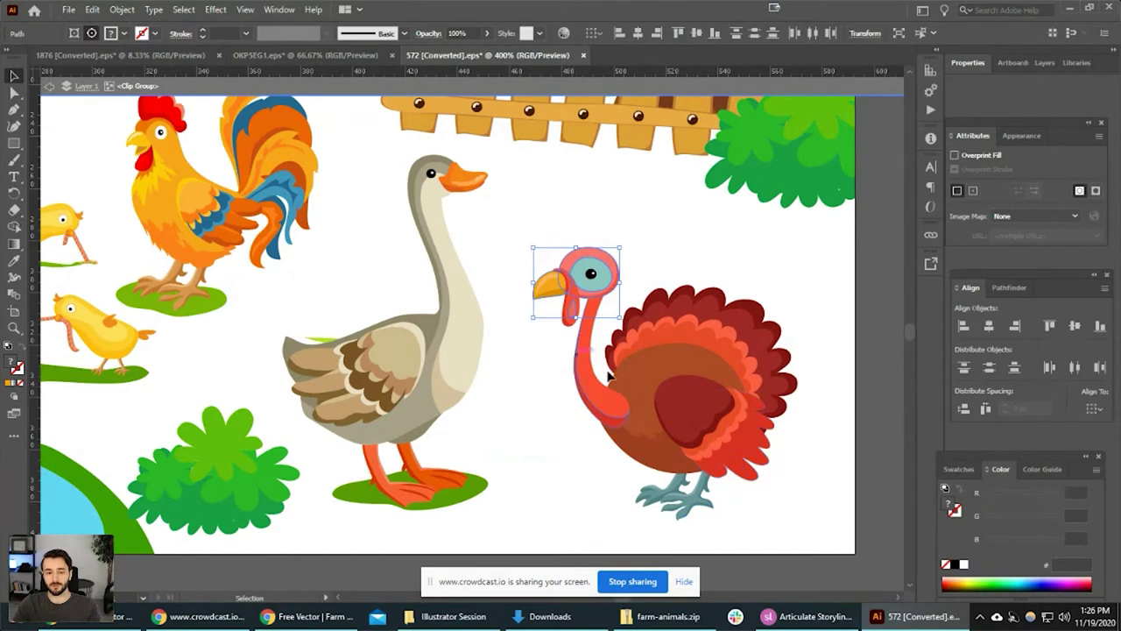
{"action": "left_click", "coordinate": [708, 502]}
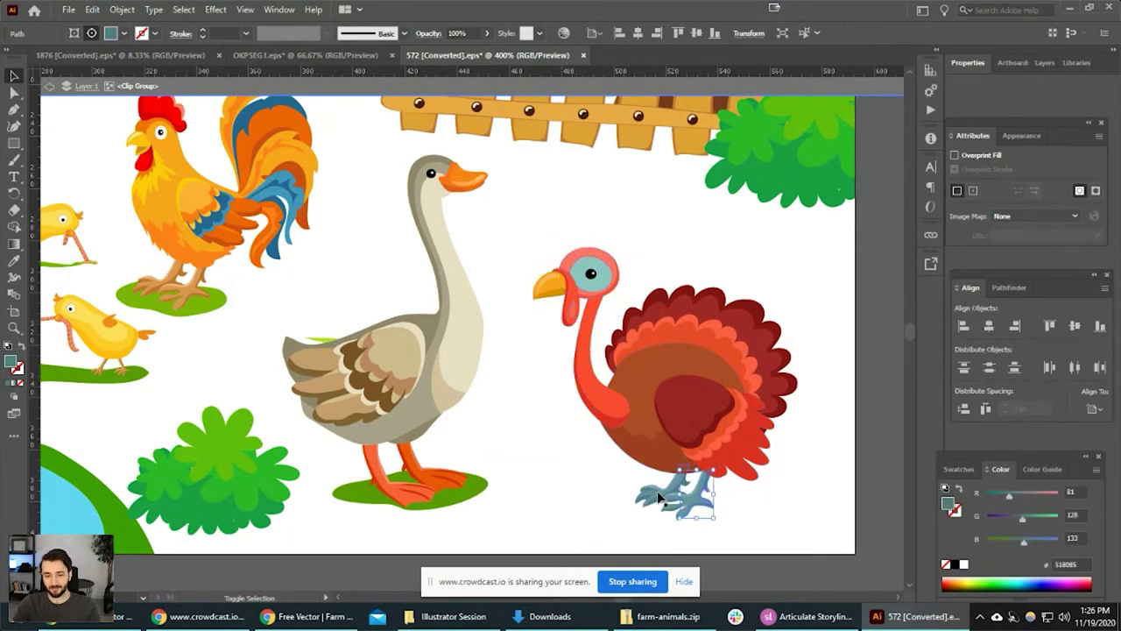
{"action": "scroll", "coordinate": [733, 500], "scroll_direction": "down", "scroll_amount": 1}
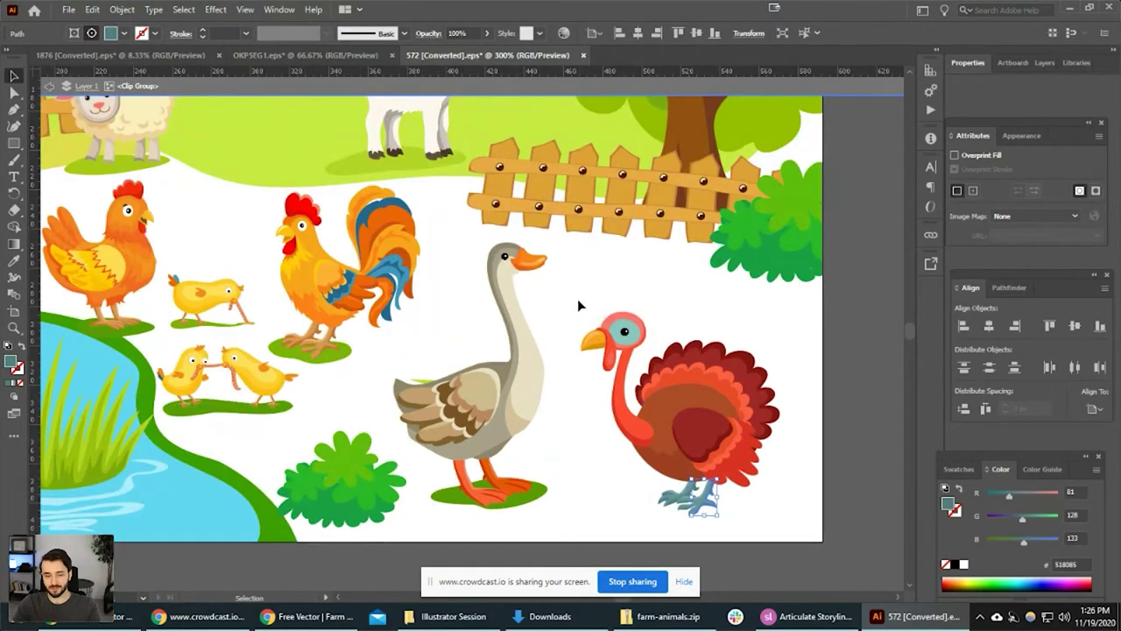
{"action": "left_click_drag", "start_coordinate": [607, 335], "coordinate": [782, 529]}
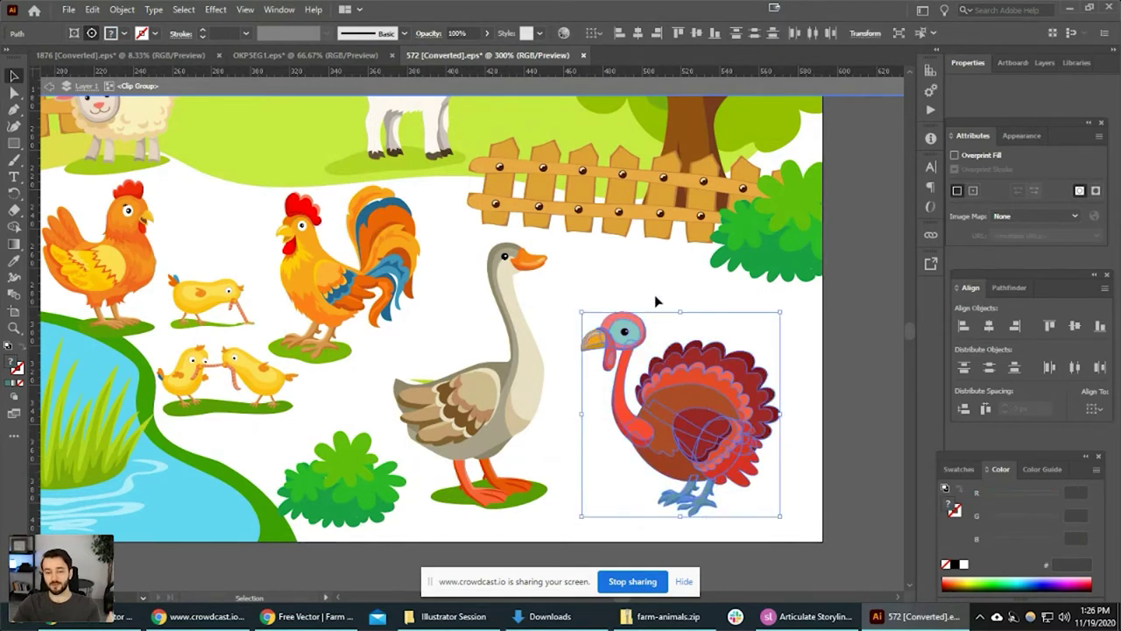
{"action": "double_click", "coordinate": [852, 364]}
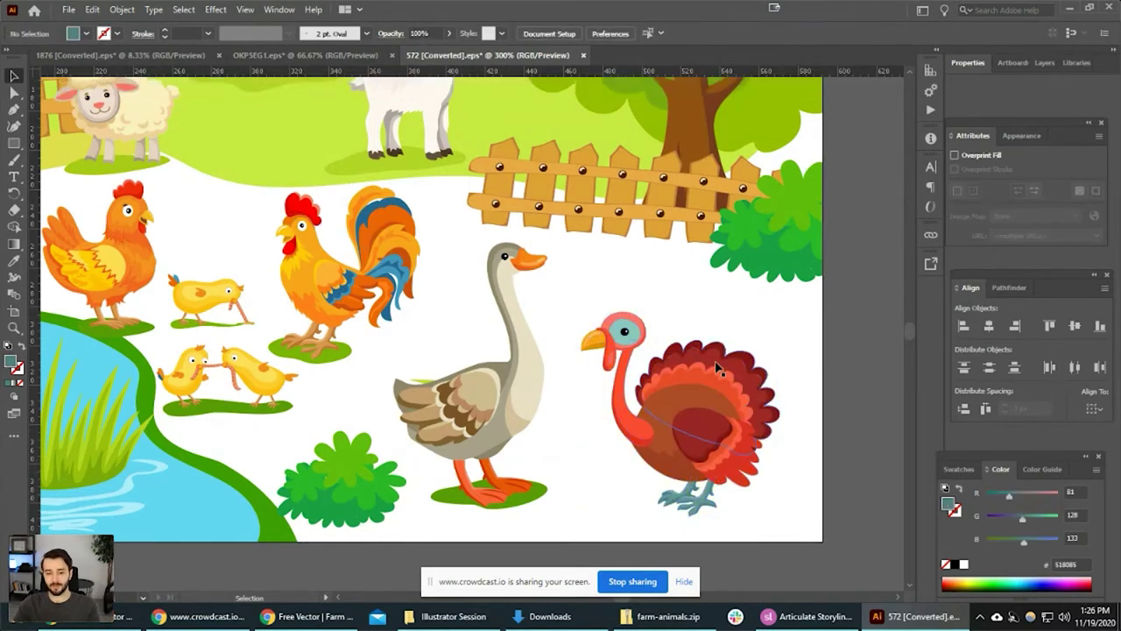
Enter isolation mode for the clip group from the full artboard view and leave it again.
{"action": "scroll", "coordinate": [716, 367], "scroll_direction": "down", "scroll_amount": 3}
{"action": "mouse_move", "coordinate": [629, 274]}
{"action": "left_mouse_down"}
{"action": "mouse_move", "coordinate": [497, 396]}
{"action": "mouse_move", "coordinate": [615, 252]}
{"action": "mouse_move", "coordinate": [644, 282]}
{"action": "left_mouse_up"}
{"action": "double_click", "coordinate": [664, 351]}
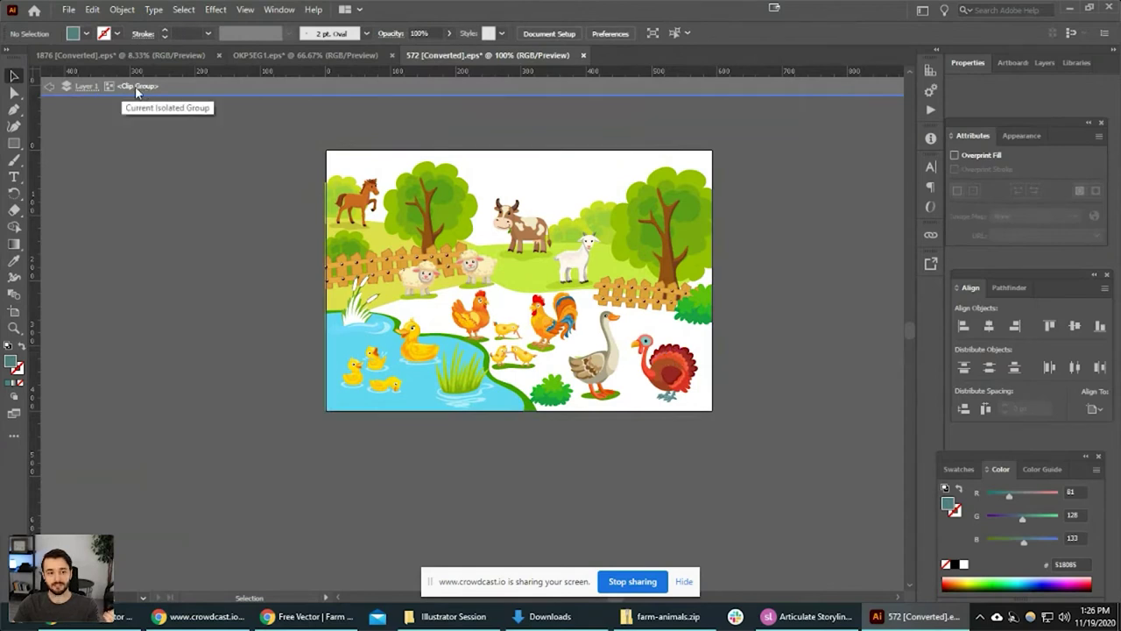
{"action": "double_click", "coordinate": [804, 318]}
Isolate the clip group, select all of the turkey's paths with a marquee and group them.
{"action": "double_click", "coordinate": [669, 373]}
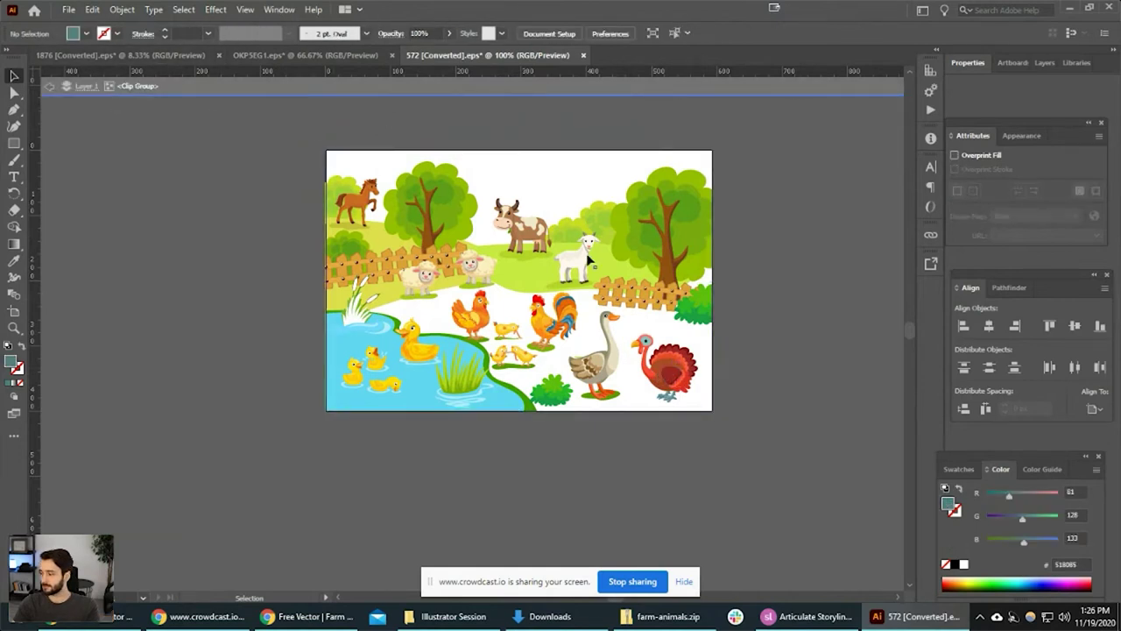
{"action": "scroll", "coordinate": [716, 405], "scroll_direction": "up", "scroll_amount": 5}
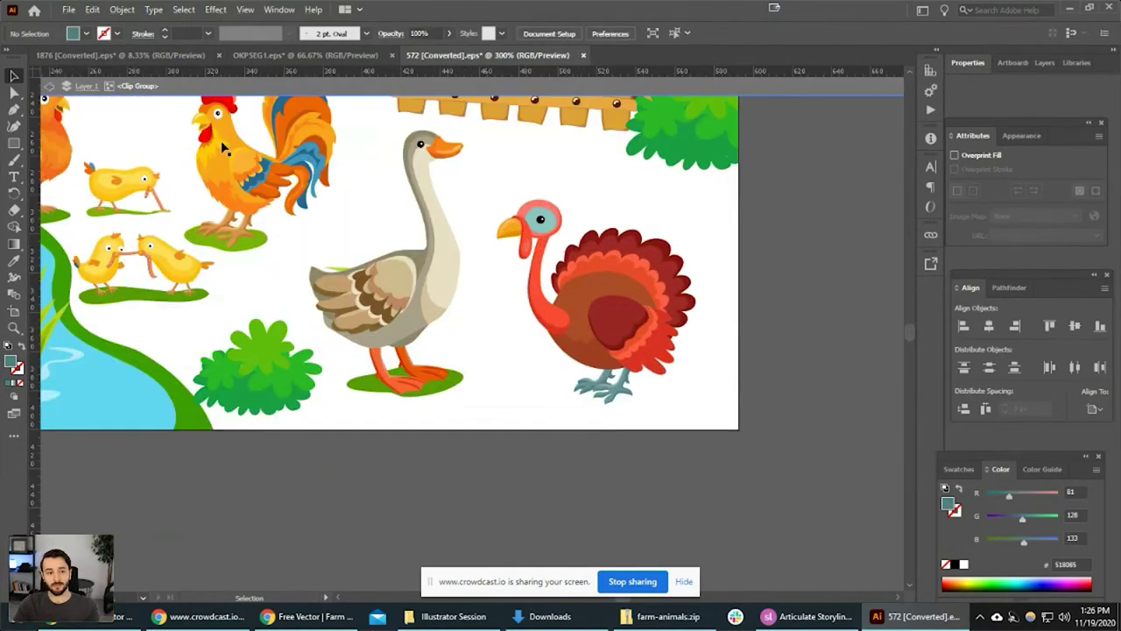
{"action": "left_click_drag", "start_coordinate": [490, 176], "coordinate": [699, 405]}
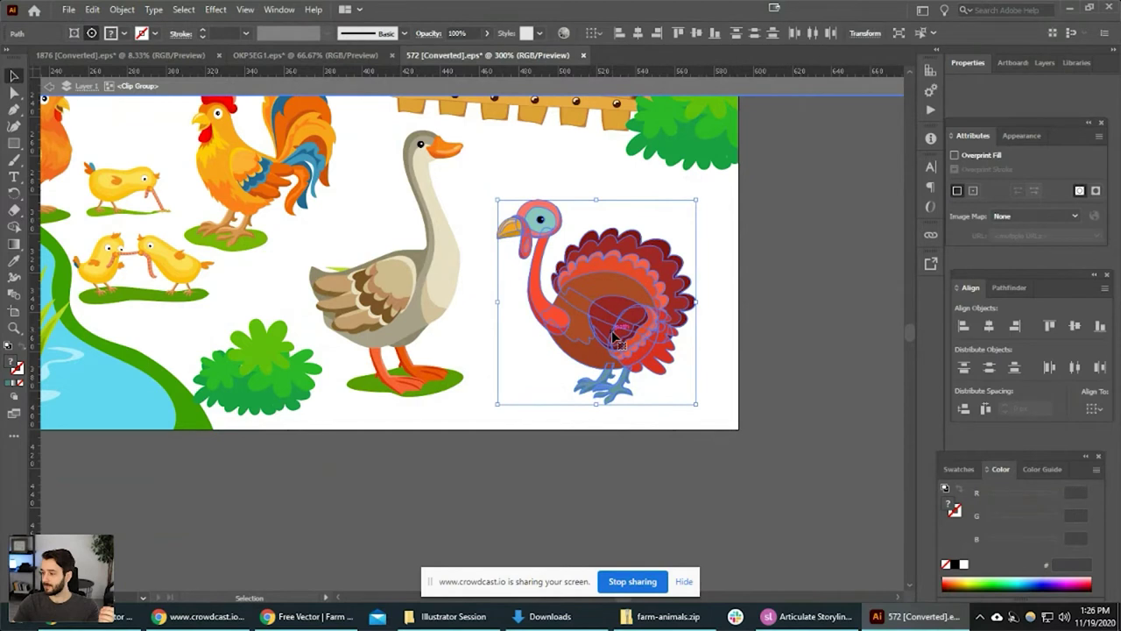
{"action": "scroll", "coordinate": [604, 302], "scroll_direction": "down", "scroll_amount": 2}
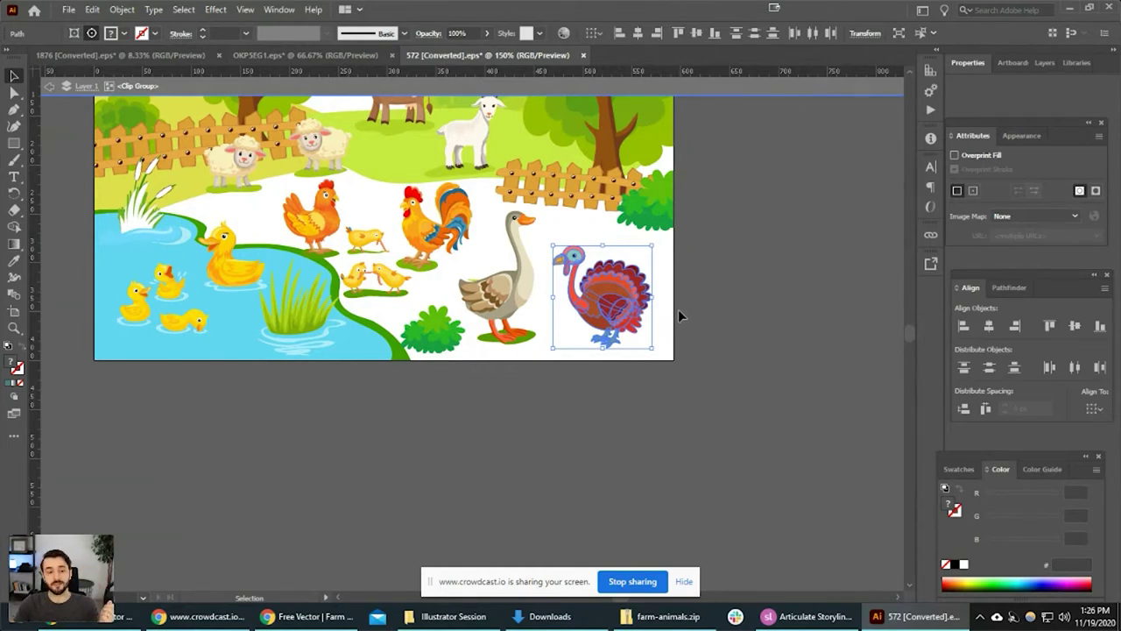
{"action": "key", "text": "a"}
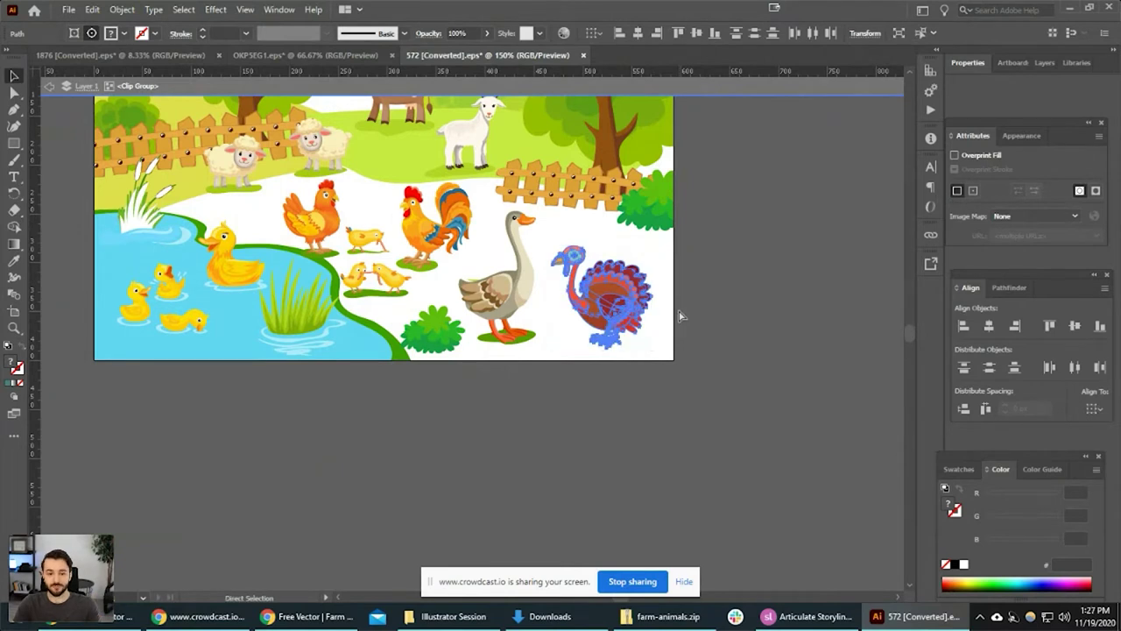
{"action": "key", "text": "v"}
{"action": "left_click", "coordinate": [736, 348]}
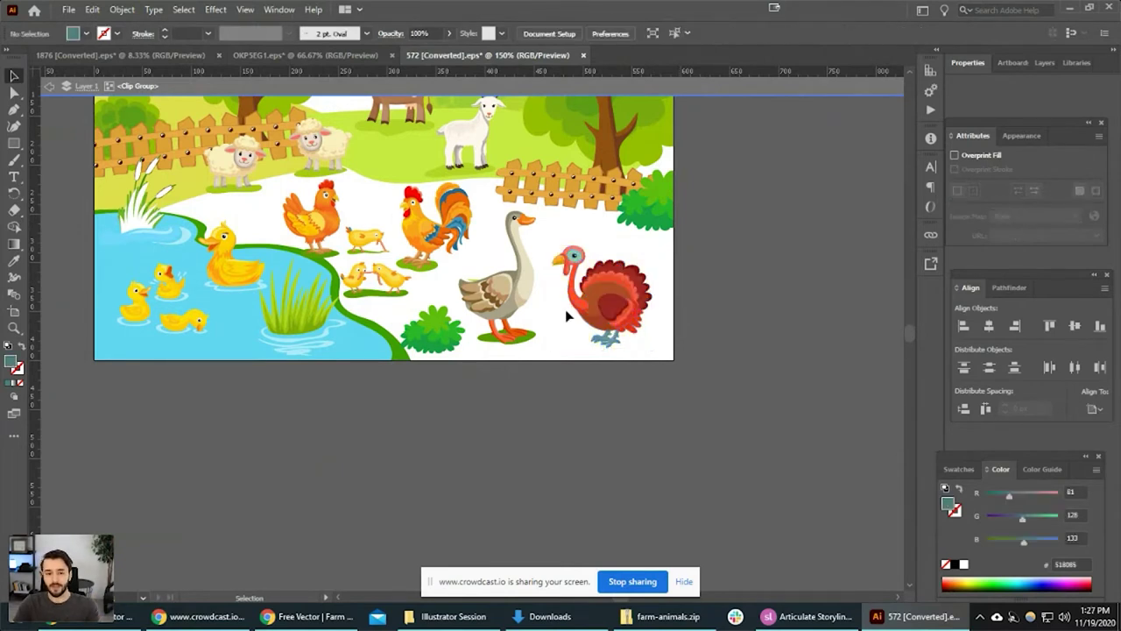
Move the grouped turkey slightly to the right as one object and leave isolation mode.
{"action": "left_click", "coordinate": [611, 308]}
{"action": "left_click", "coordinate": [760, 291]}
{"action": "left_click_drag", "start_coordinate": [595, 276], "coordinate": [645, 288]}
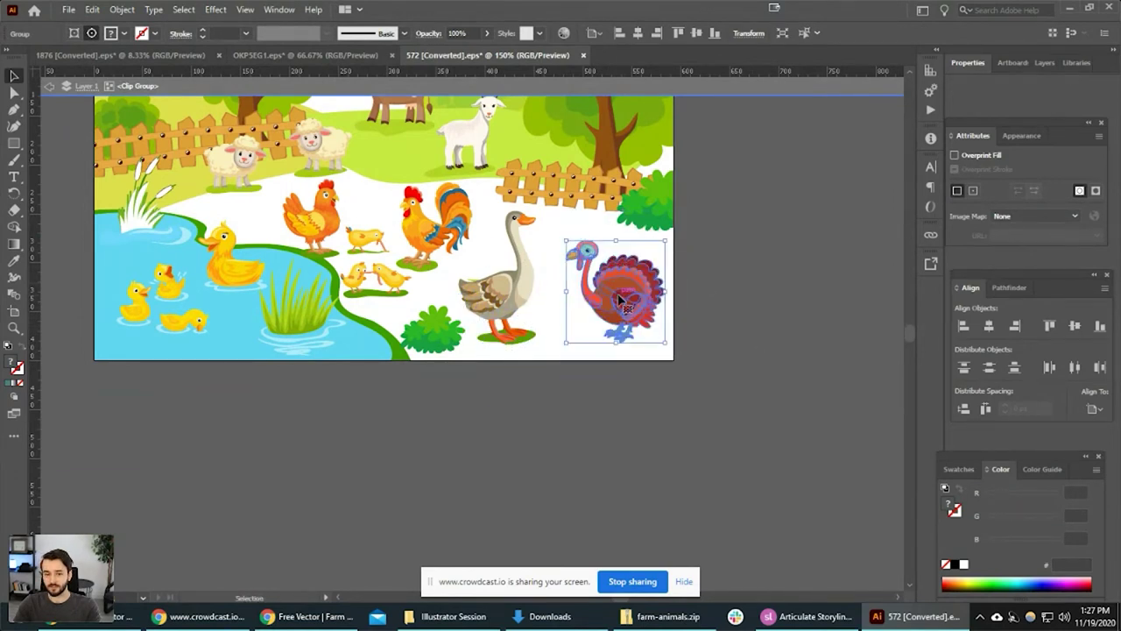
{"action": "double_click", "coordinate": [712, 287]}
Move the entire farm clip group slightly upward on the artboard and isolate it.
{"action": "scroll", "coordinate": [700, 287], "scroll_direction": "down", "scroll_amount": 1}
{"action": "left_click_drag", "start_coordinate": [689, 335], "coordinate": [648, 394]}
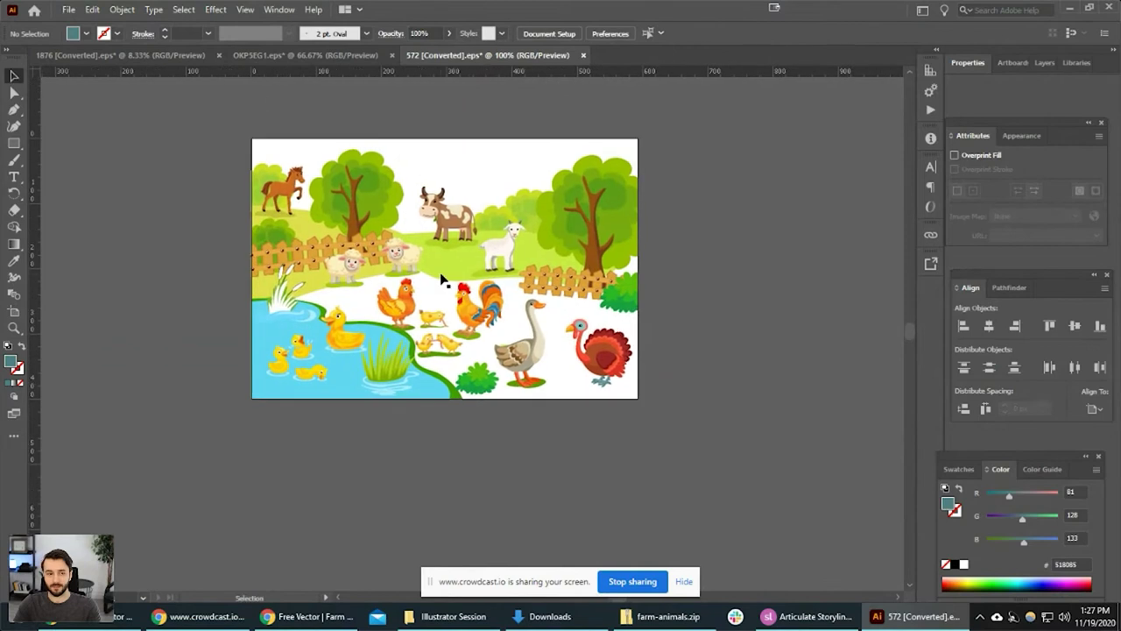
{"action": "left_click_drag", "start_coordinate": [599, 366], "coordinate": [600, 331]}
{"action": "double_click", "coordinate": [600, 327]}
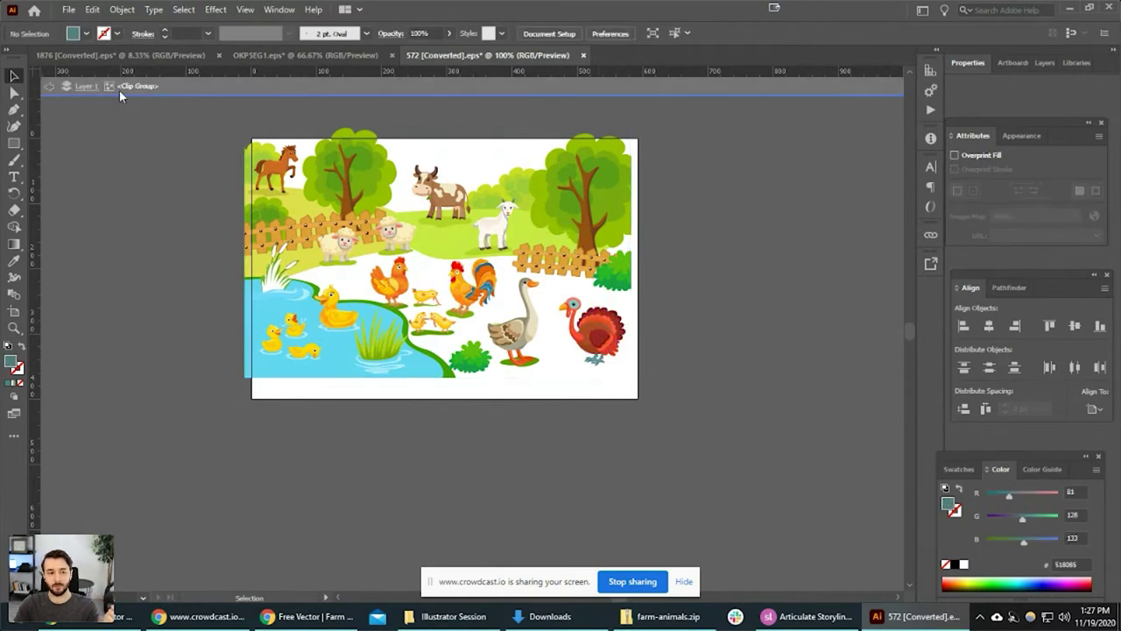
Cut the turkey from the clip group, paste it outside the group and place it to the right of the artboard.
{"action": "left_click", "coordinate": [594, 328]}
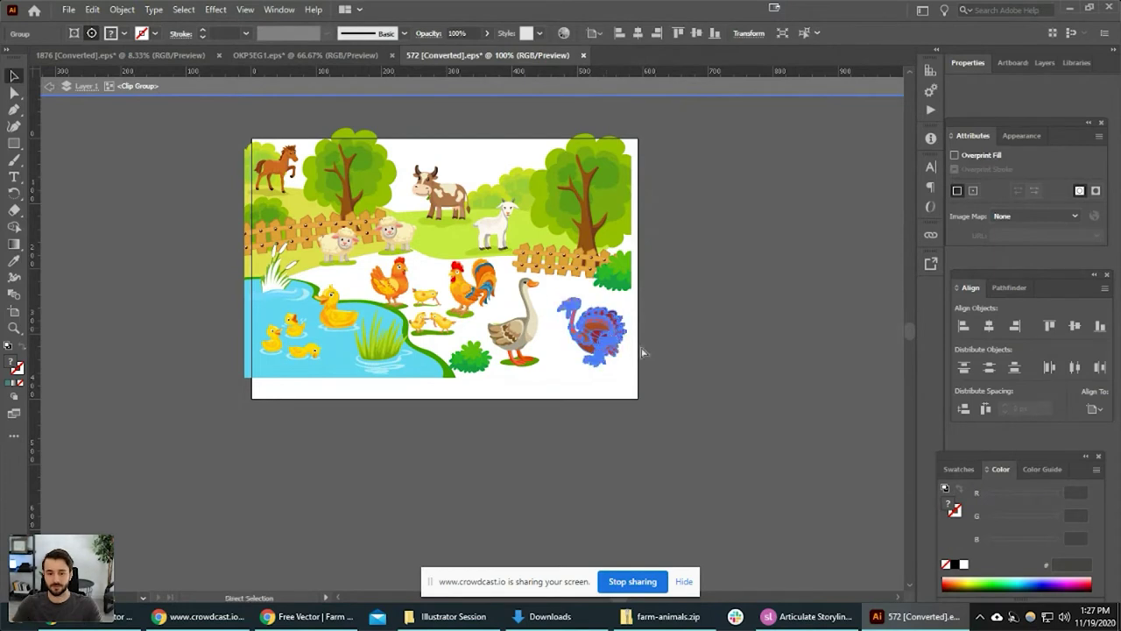
{"action": "key", "text": "Delete"}
{"action": "key", "text": "Escape"}
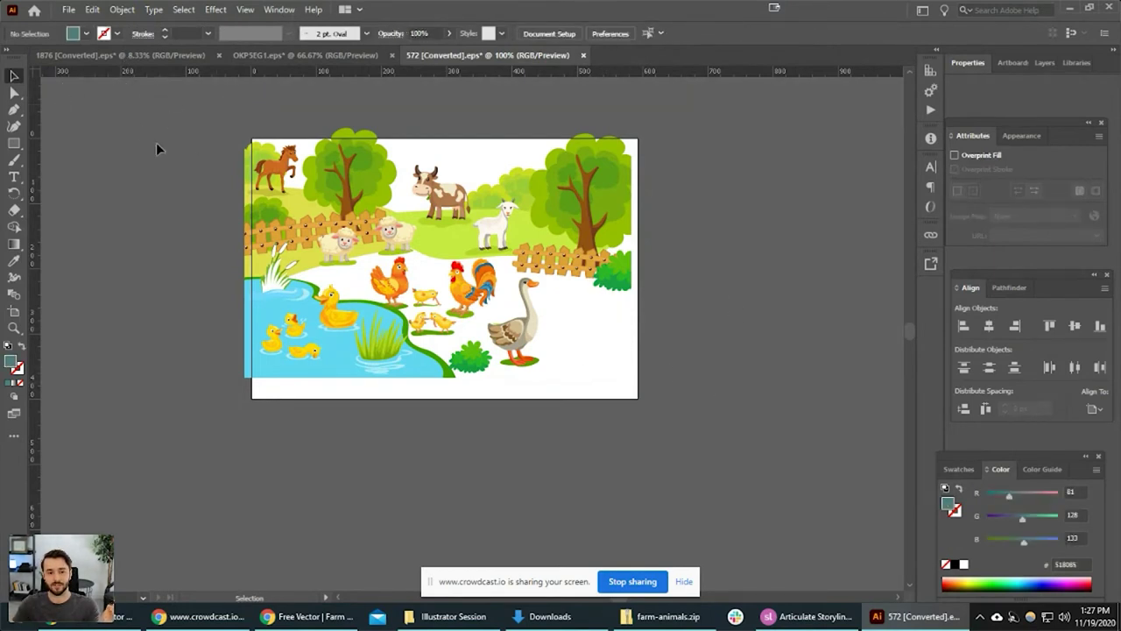
{"action": "key", "text": "a"}
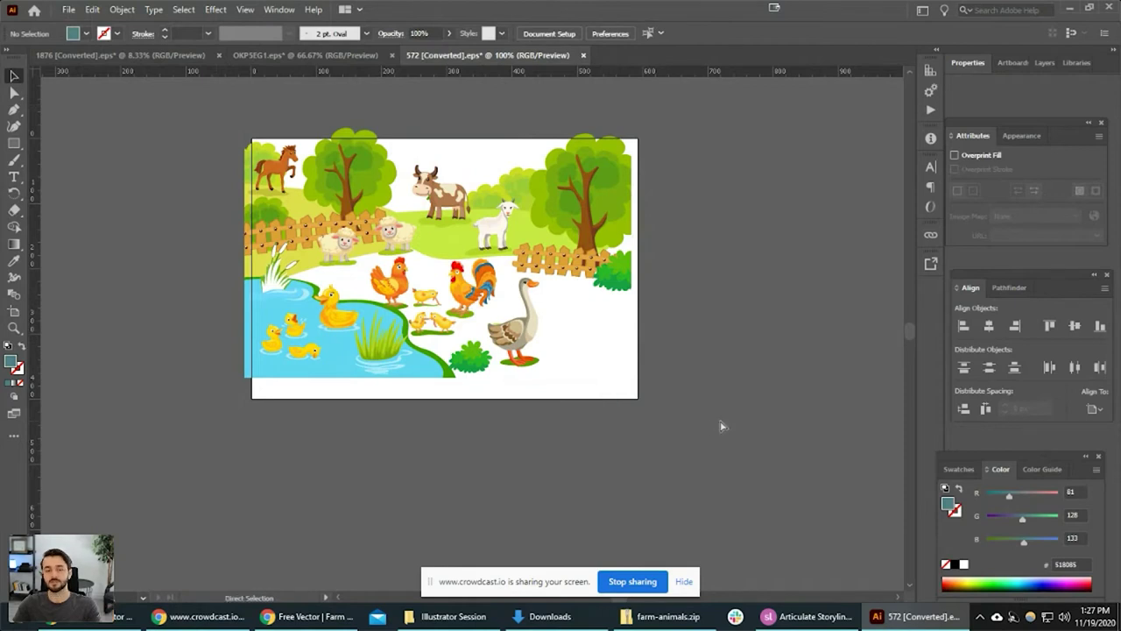
{"action": "key", "text": "ctrl+z"}
{"action": "key", "text": "v"}
{"action": "left_click_drag", "start_coordinate": [477, 317], "coordinate": [762, 309]}
{"action": "left_click", "coordinate": [744, 438]}
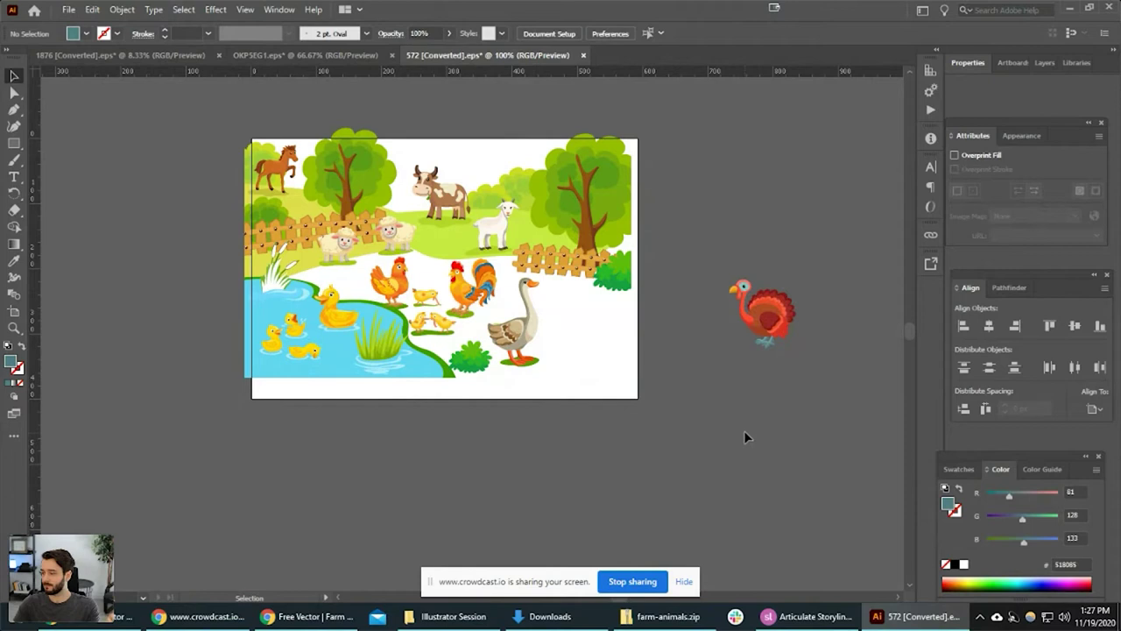
Drag the pasted turkey toward the artboard, and undo the moves, paste and cut to restore it inside the clip group.
{"action": "left_click_drag", "start_coordinate": [763, 325], "coordinate": [661, 352]}
{"action": "key", "text": "ctrl+z"}
{"action": "key", "text": "ctrl+z"}
{"action": "key", "text": "ctrl+z"}
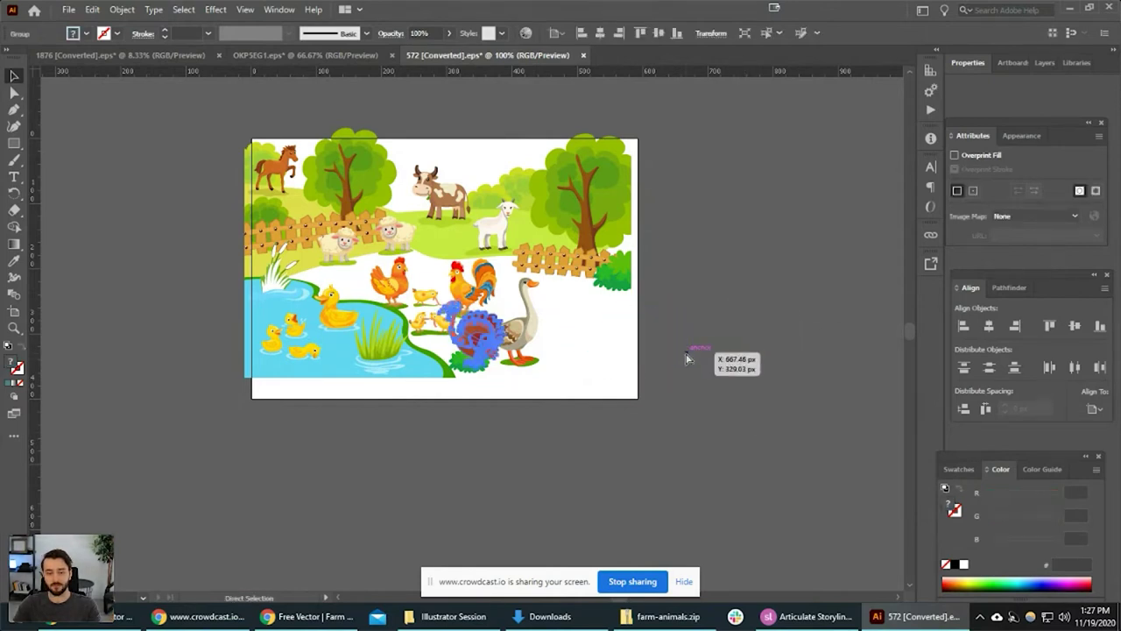
{"action": "key", "text": "ctrl+shift+z"}
{"action": "left_click", "coordinate": [685, 245]}
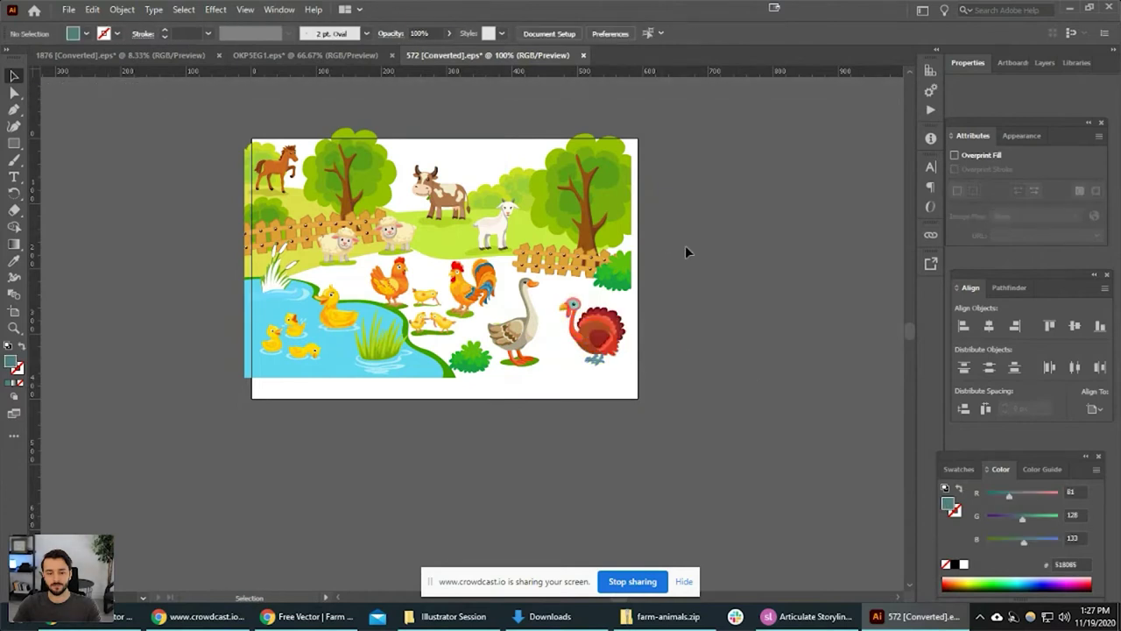
Isolate the clip group, move the turkey past the artboard's right edge, undo the move and leave isolation mode.
{"action": "double_click", "coordinate": [601, 326]}
{"action": "left_click_drag", "start_coordinate": [600, 326], "coordinate": [767, 297]}
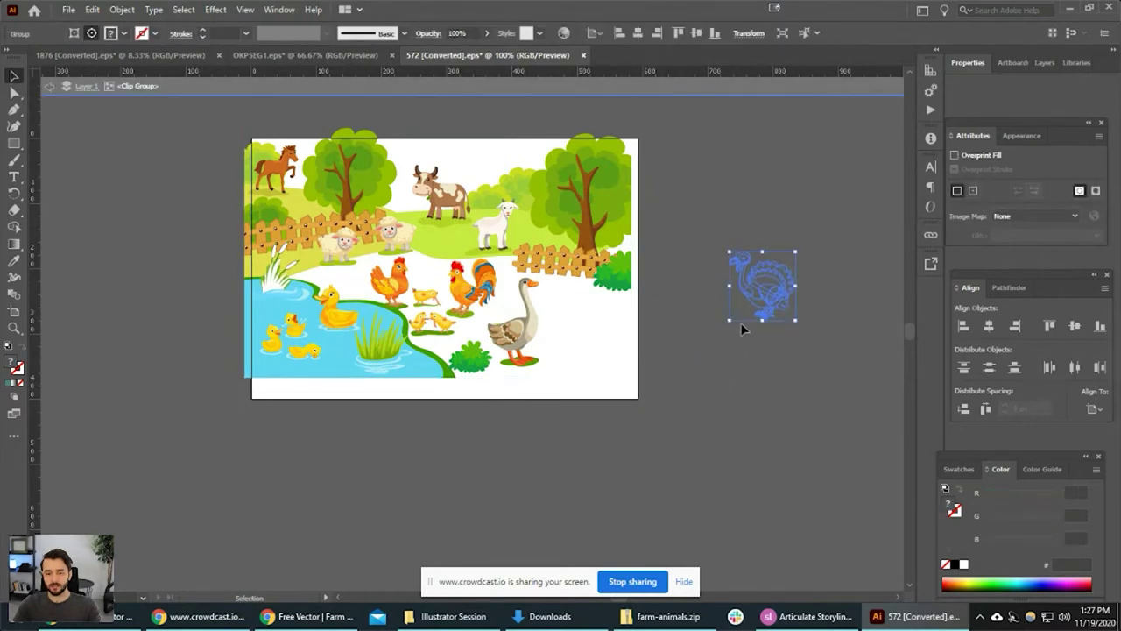
{"action": "key", "text": "ctrl+z"}
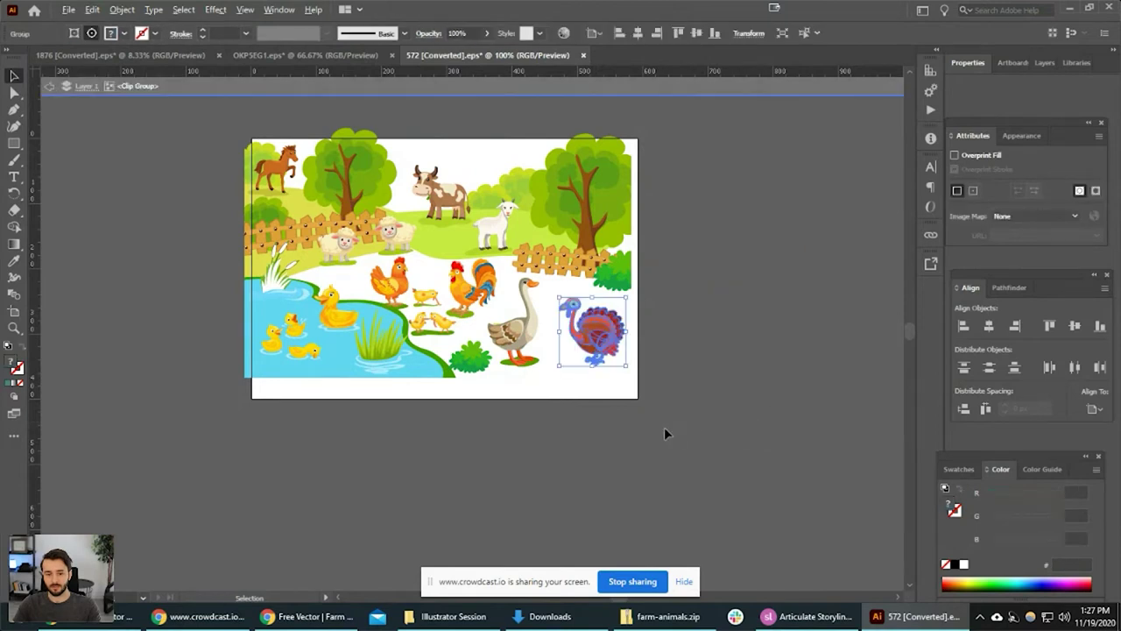
{"action": "scroll", "coordinate": [665, 429], "scroll_direction": "down", "scroll_amount": 1}
{"action": "double_click", "coordinate": [682, 429]}
{"action": "scroll", "coordinate": [613, 424], "scroll_direction": "up", "scroll_amount": 1}
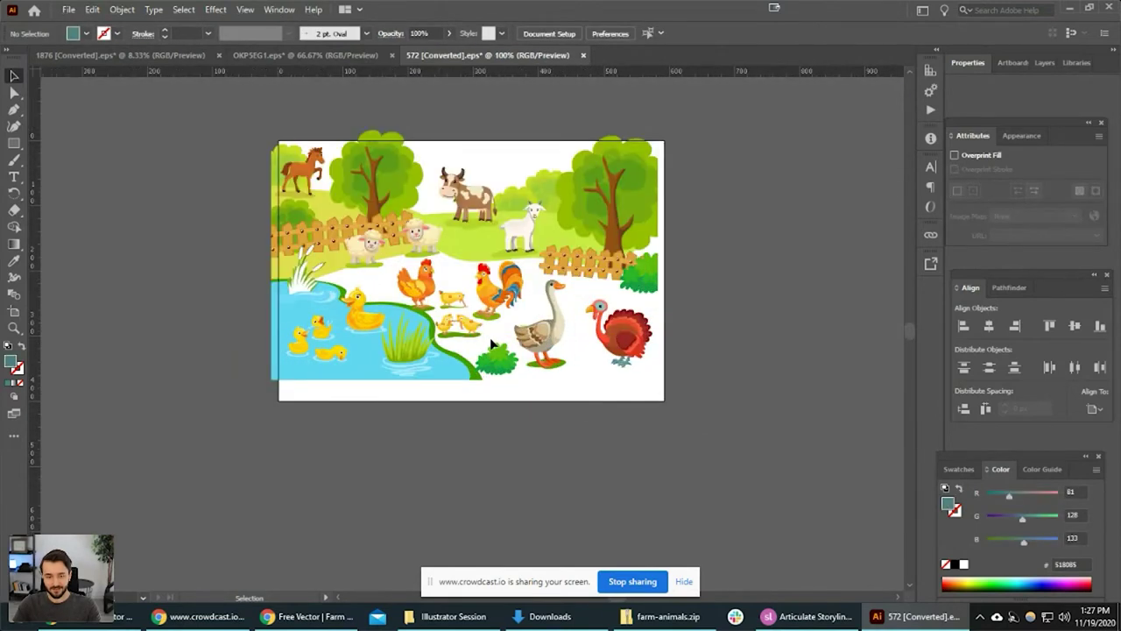
Move the clip group up and to the left, and delete the turkey from inside it.
{"action": "left_click_drag", "start_coordinate": [466, 316], "coordinate": [387, 231]}
{"action": "double_click", "coordinate": [537, 252]}
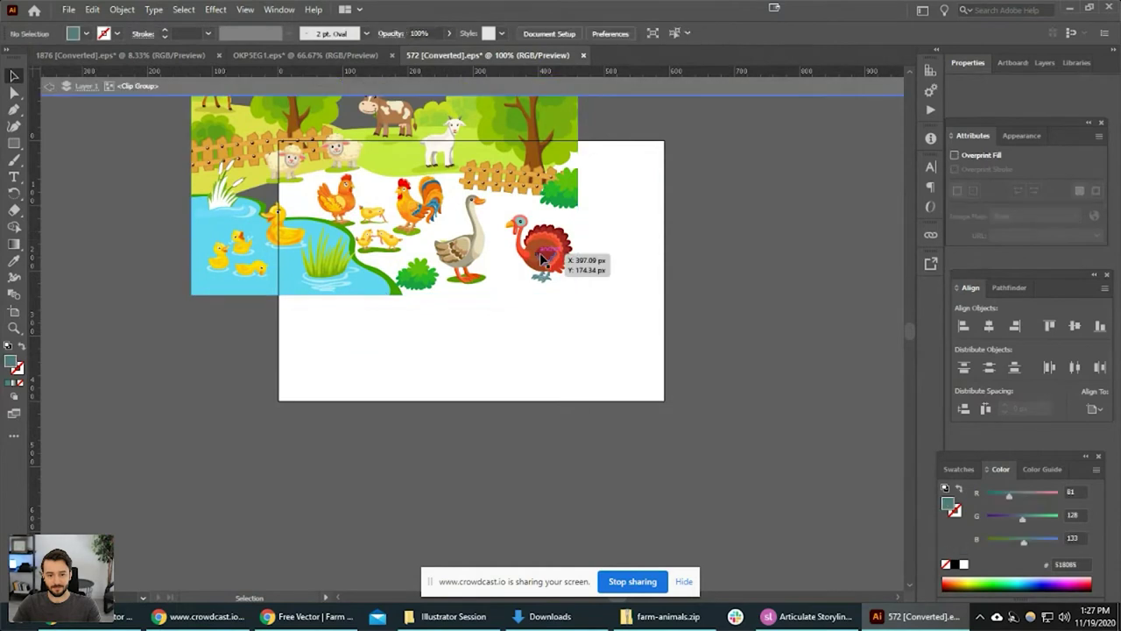
{"action": "left_click", "coordinate": [538, 251]}
{"action": "left_click_drag", "start_coordinate": [537, 252], "coordinate": [602, 348]}
{"action": "key", "text": "Delete"}
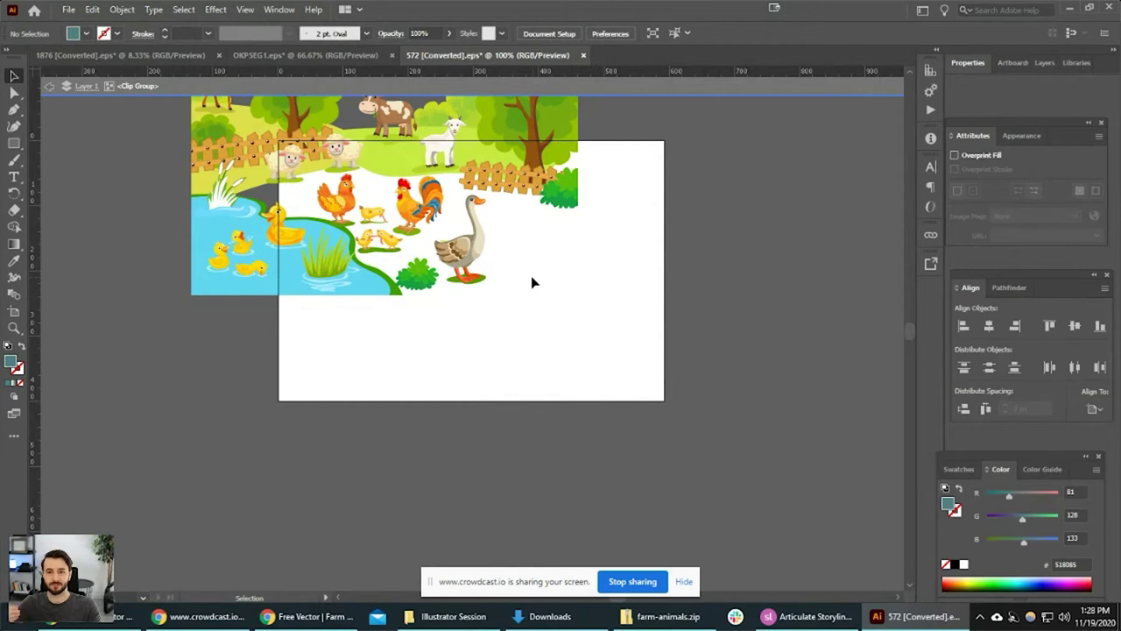
Undo the turkey's deletion and the preceding moves, and move the clip group up and left, partly off the artboard.
{"action": "key", "text": "ctrl+z"}
{"action": "key", "text": "ctrl+z"}
{"action": "key", "text": "ctrl+z"}
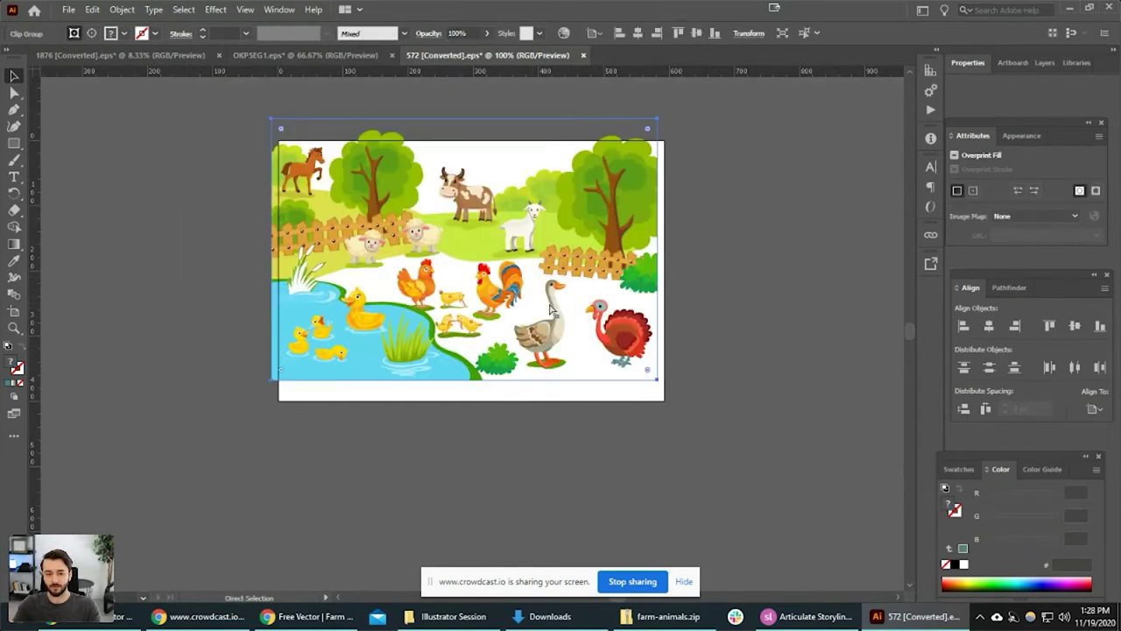
{"action": "left_click_drag", "start_coordinate": [623, 278], "coordinate": [545, 247]}
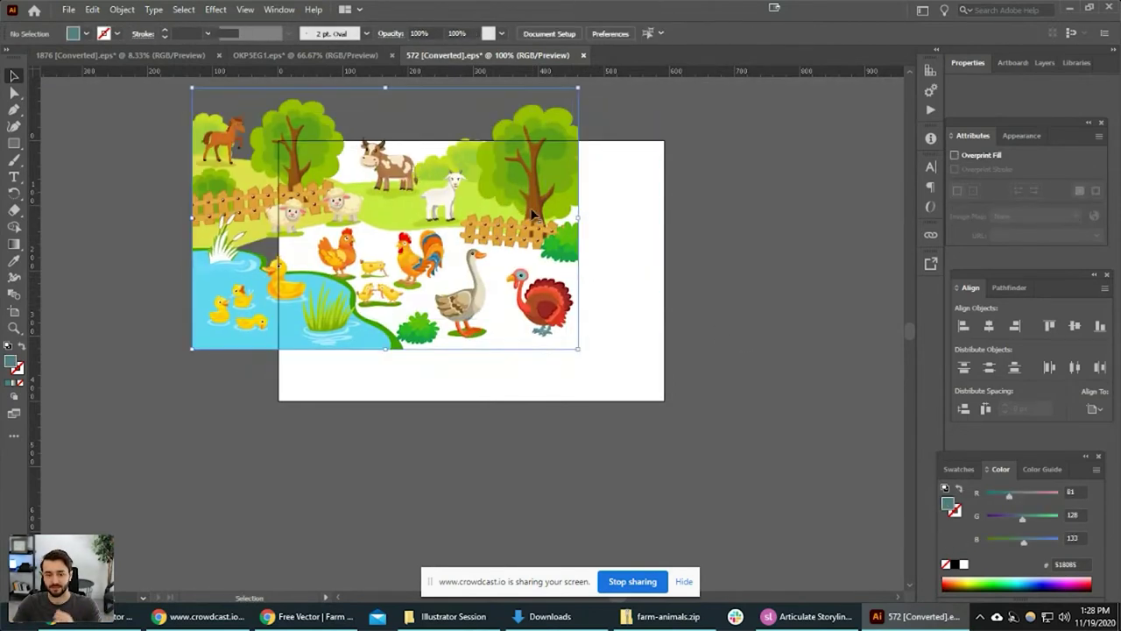
Isolate the clip group, cut the turkey out of it and leave isolation mode.
{"action": "double_click", "coordinate": [543, 306]}
{"action": "left_click", "coordinate": [542, 307]}
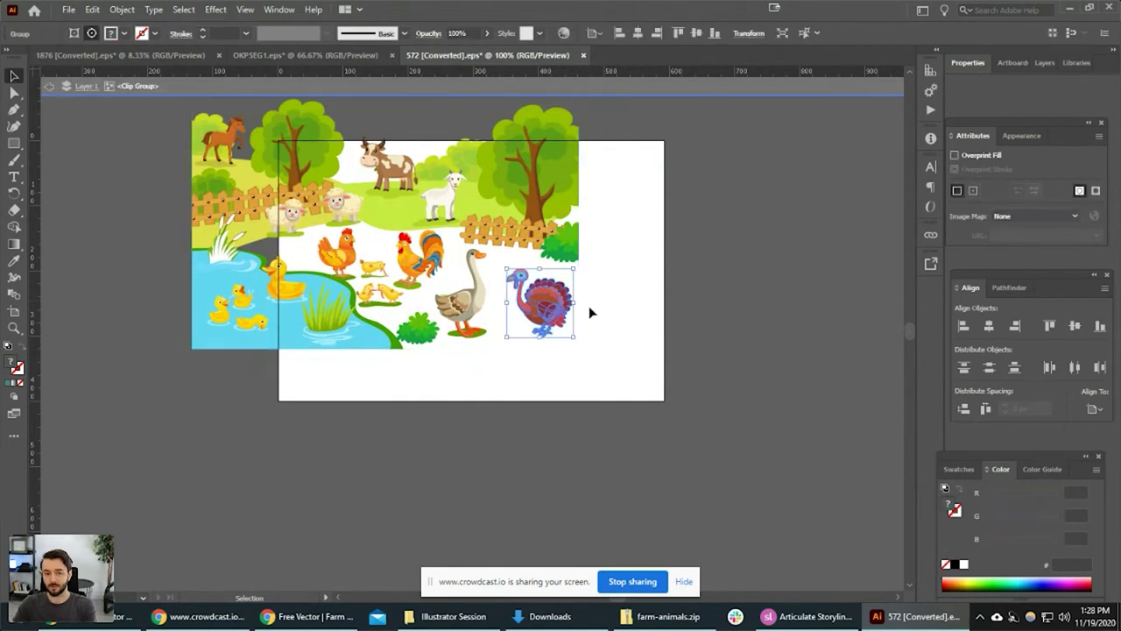
{"action": "left_click", "coordinate": [644, 317]}
{"action": "left_click", "coordinate": [571, 302]}
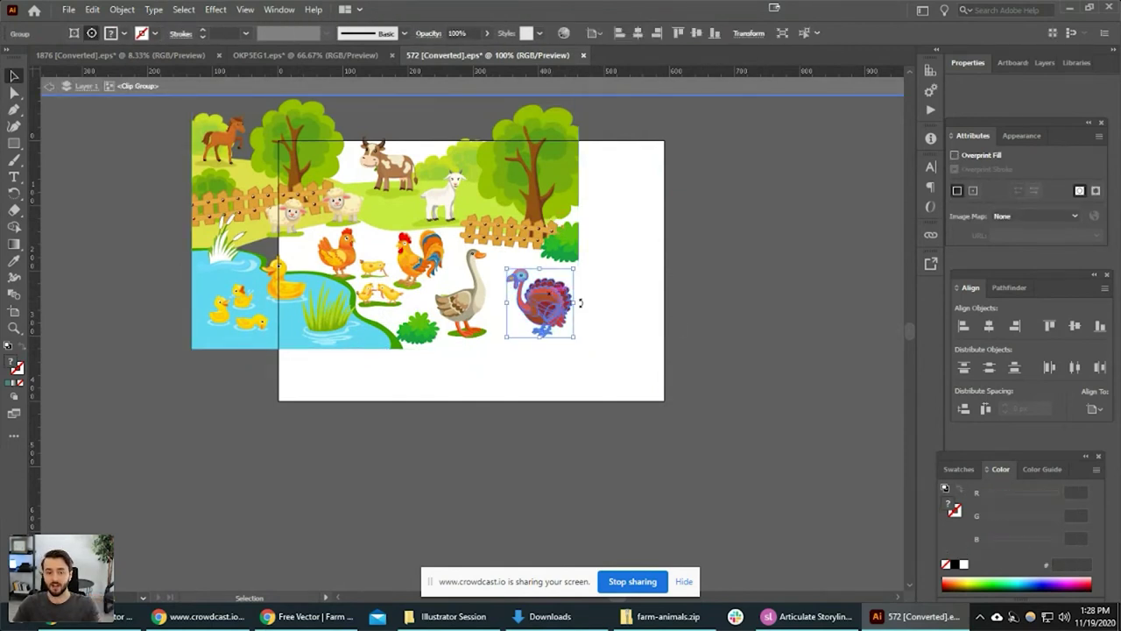
{"action": "key", "text": "a"}
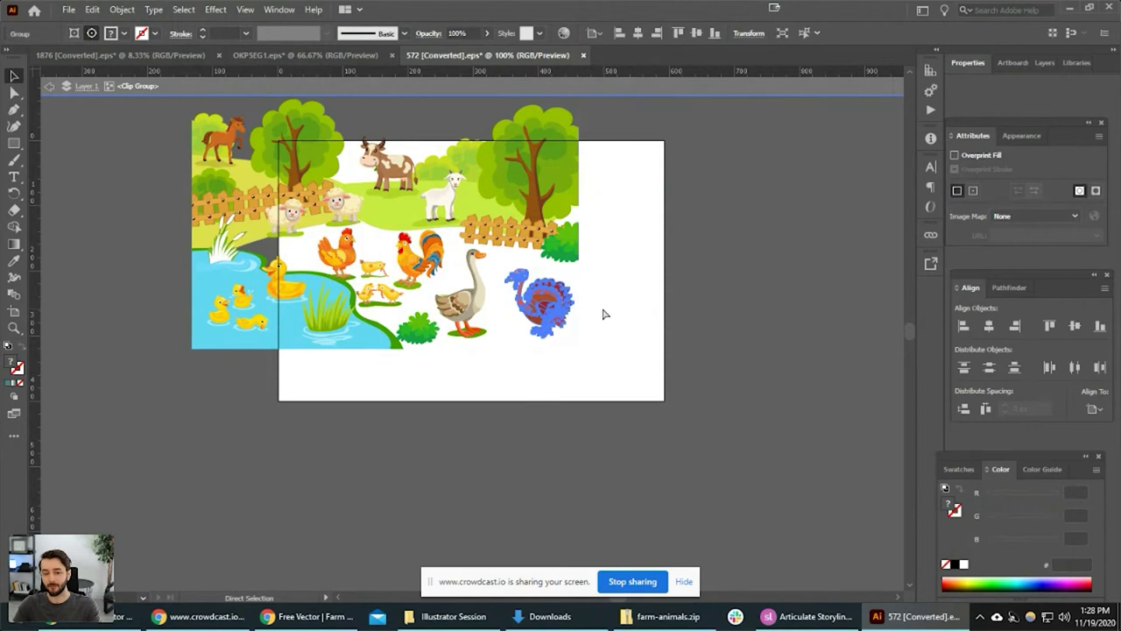
{"action": "key", "text": "Delete"}
{"action": "key", "text": "Escape"}
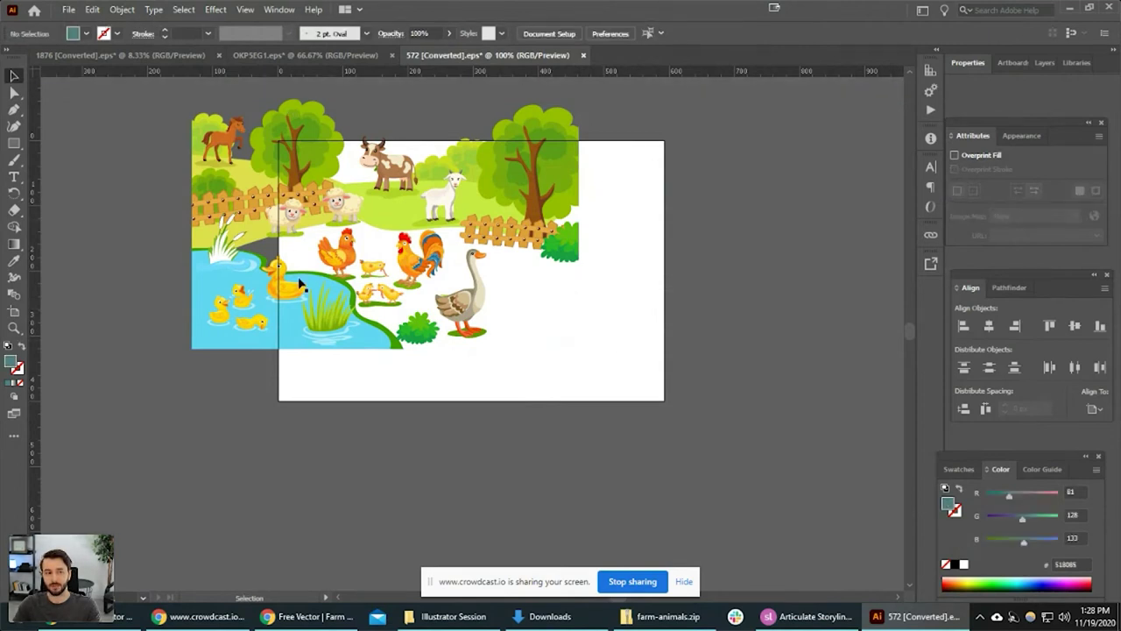
Paste the turkey outside the clip group and place it on the empty canvas past the artboard's right edge.
{"action": "key", "text": "ctrl+z"}
{"action": "left_click_drag", "start_coordinate": [481, 340], "coordinate": [819, 301]}
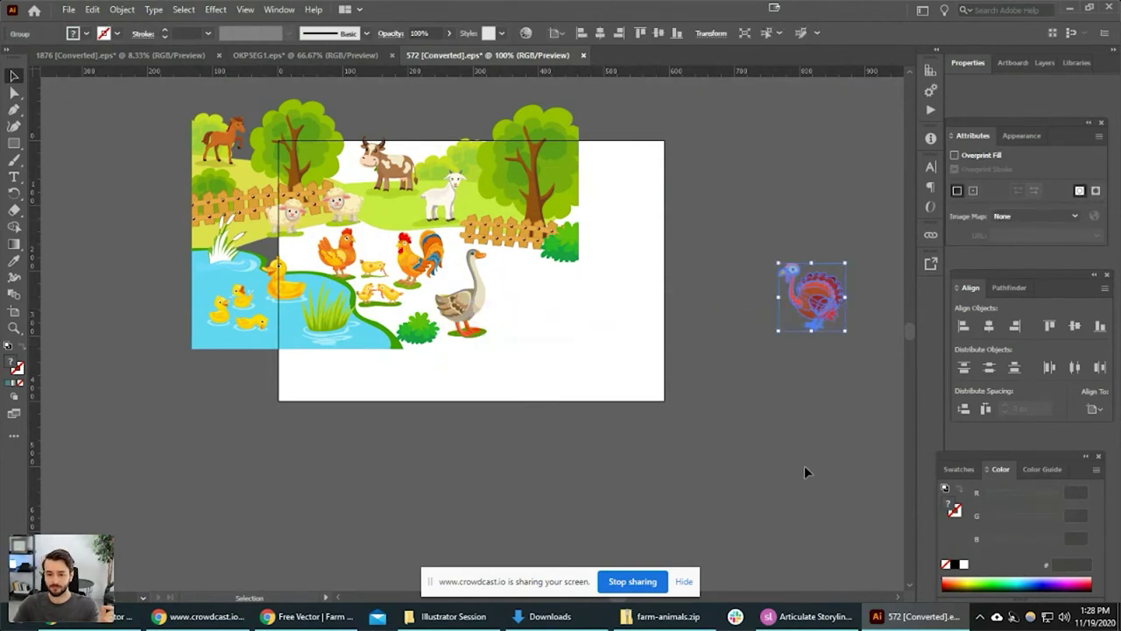
{"action": "left_click", "coordinate": [802, 459]}
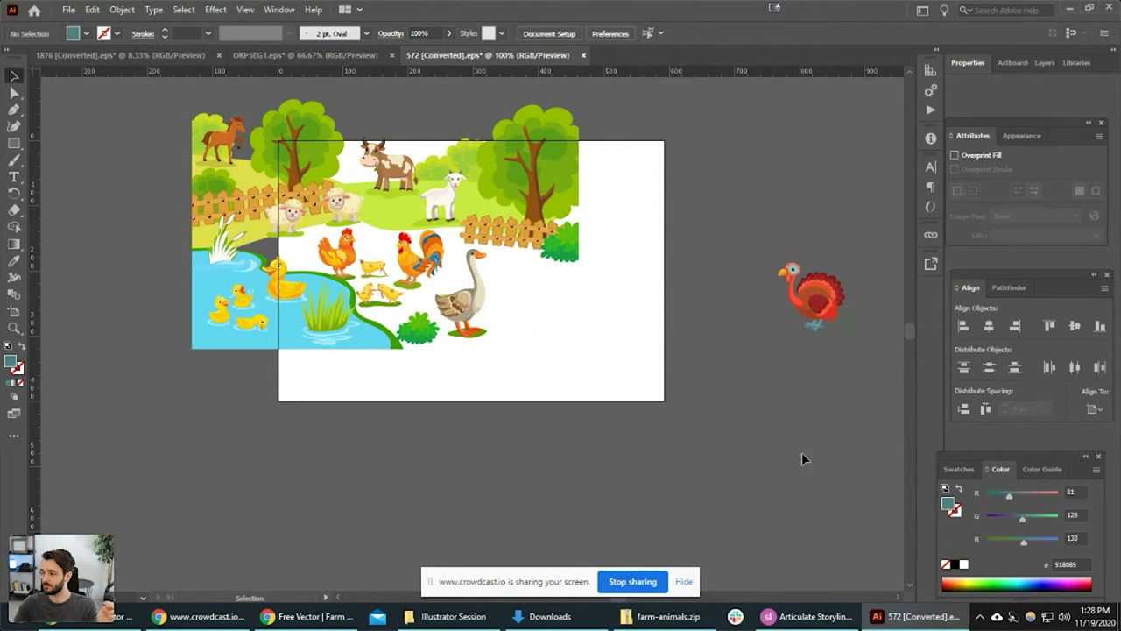
{"action": "left_click_drag", "start_coordinate": [702, 405], "coordinate": [558, 425]}
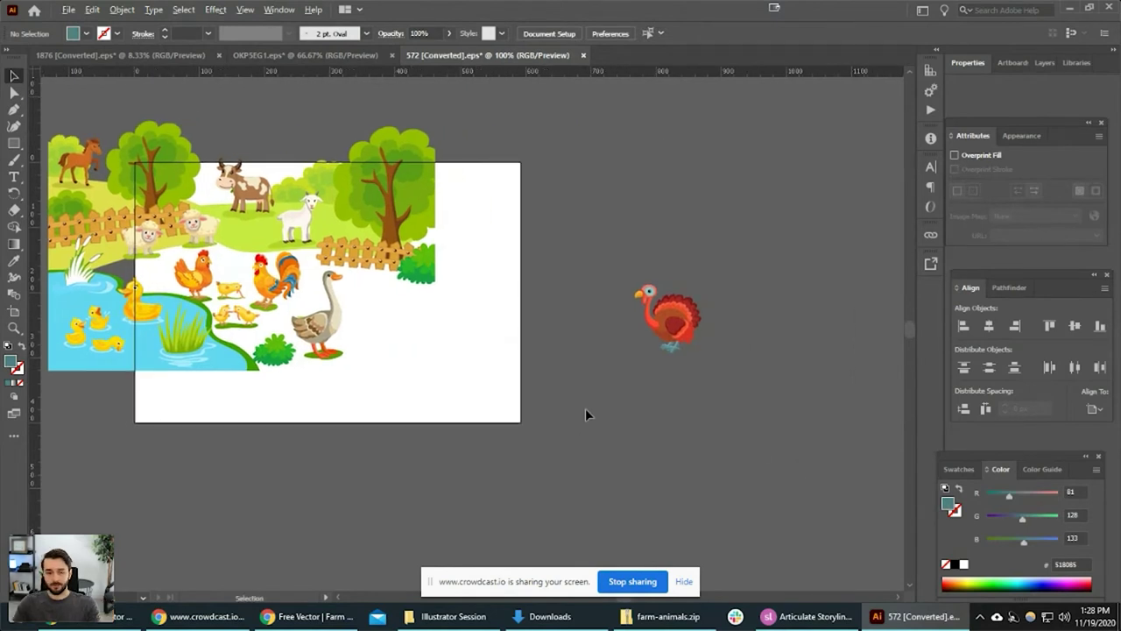
{"action": "scroll", "coordinate": [585, 408], "scroll_direction": "up", "scroll_amount": 1}
{"action": "left_click_drag", "start_coordinate": [716, 298], "coordinate": [658, 337]}
{"action": "left_click", "coordinate": [748, 385]}
{"action": "scroll", "coordinate": [623, 385], "scroll_direction": "down", "scroll_amount": 2}
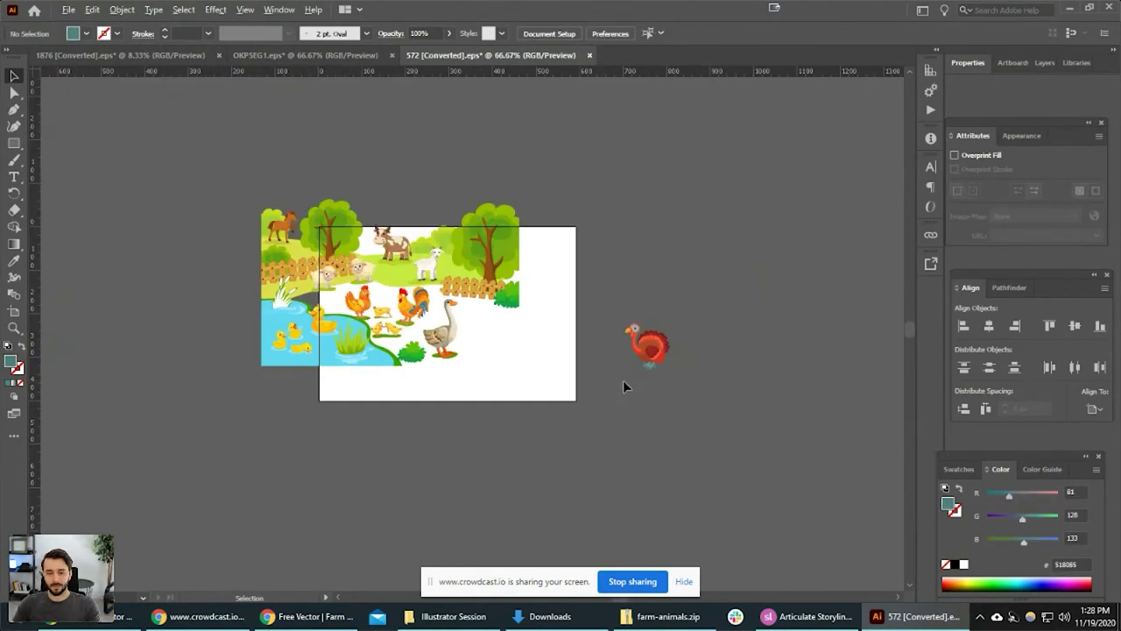
{"action": "left_click", "coordinate": [482, 294]}
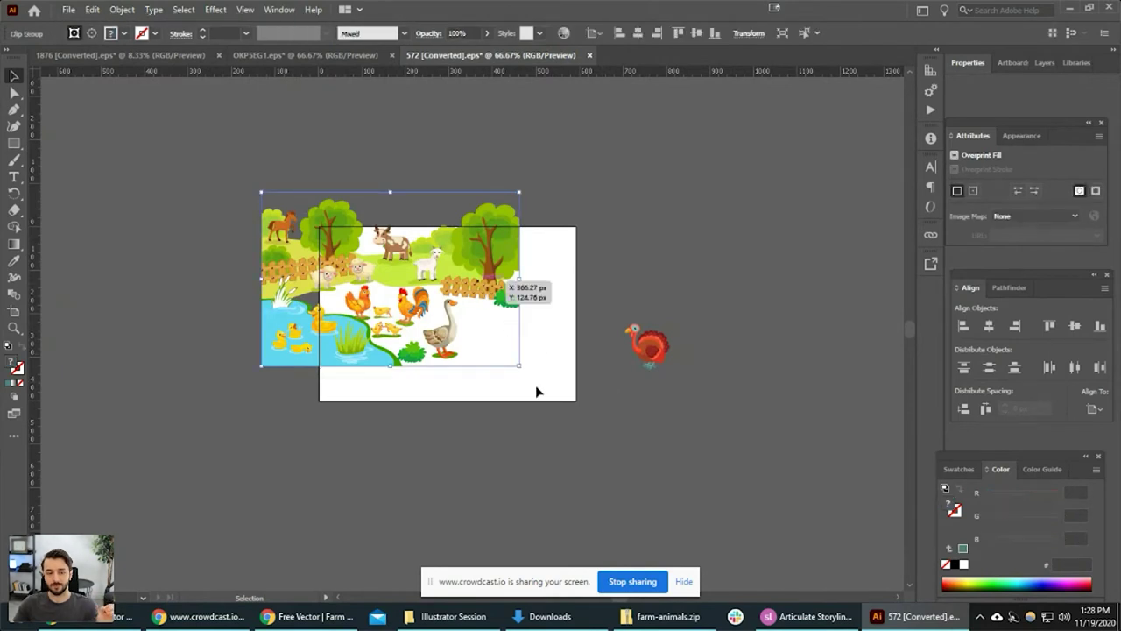
{"action": "left_click", "coordinate": [539, 391]}
Isolate the clip group and delete the light green hill behind the goat and cow.
{"action": "scroll", "coordinate": [473, 282], "scroll_direction": "left", "scroll_amount": 3}
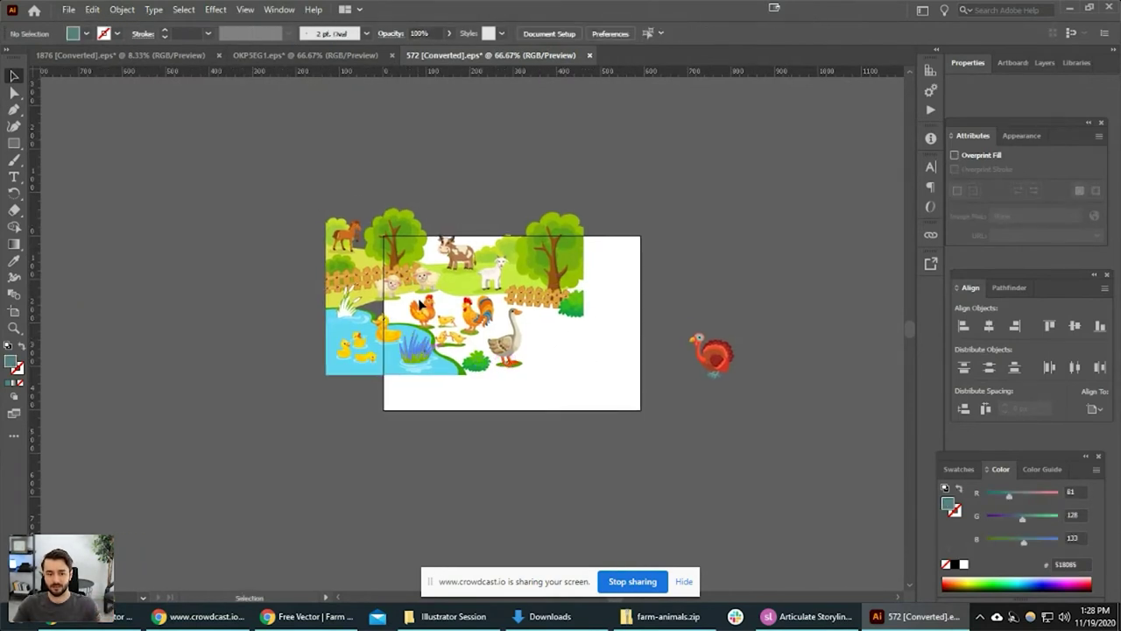
{"action": "scroll", "coordinate": [511, 354], "scroll_direction": "up", "scroll_amount": 1}
{"action": "scroll", "coordinate": [510, 355], "scroll_direction": "up", "scroll_amount": 1}
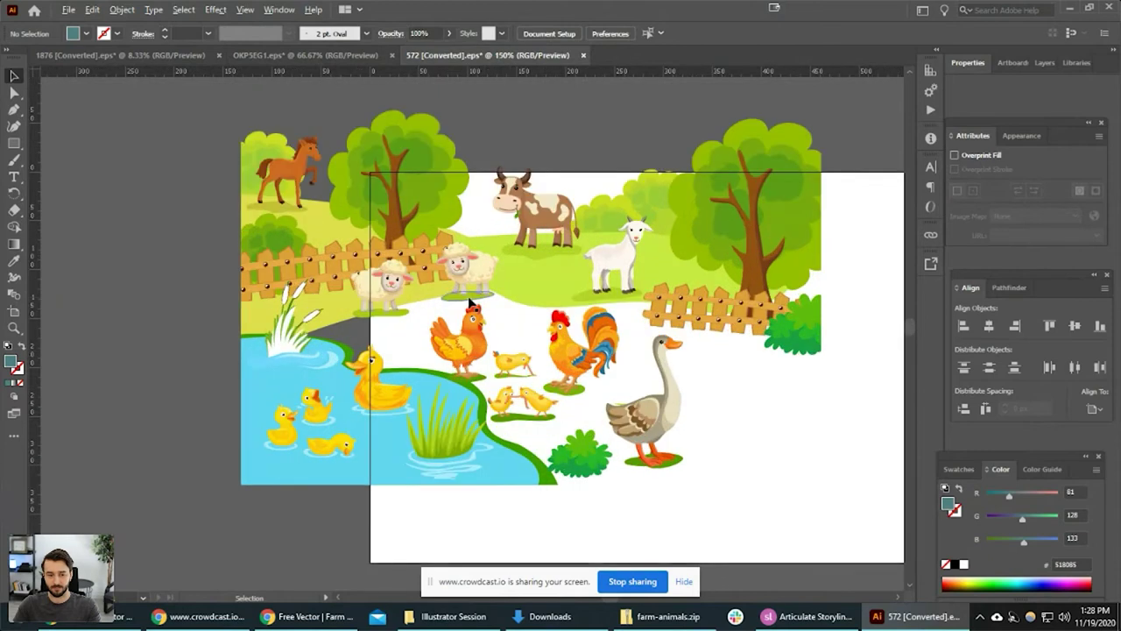
{"action": "scroll", "coordinate": [472, 319], "scroll_direction": "up", "scroll_amount": 2}
{"action": "left_click_drag", "start_coordinate": [472, 319], "coordinate": [467, 360]}
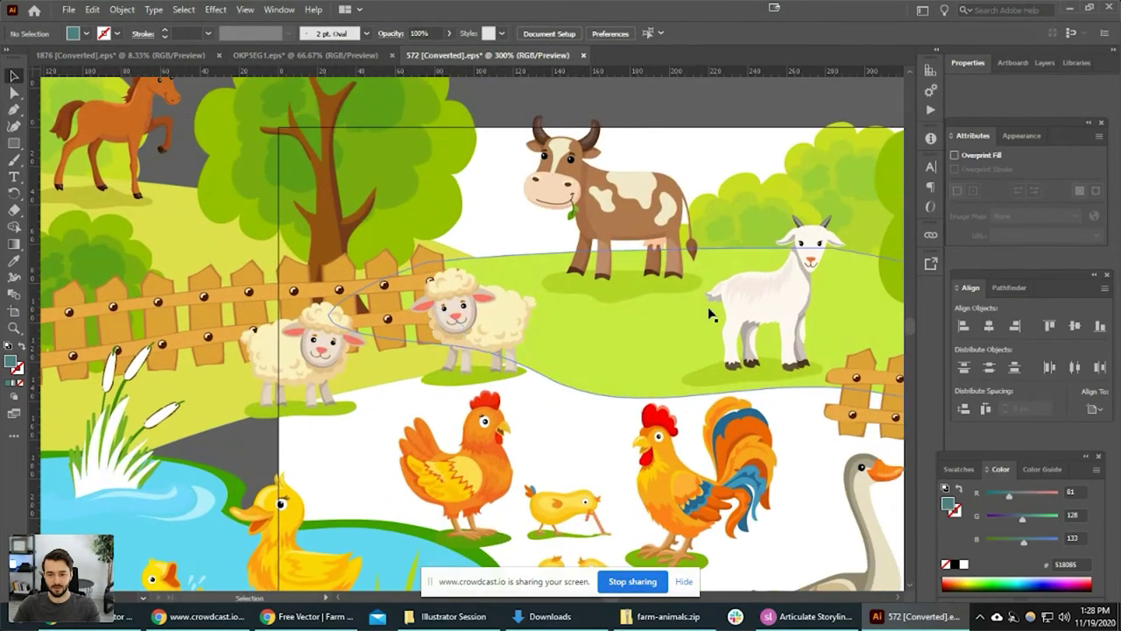
{"action": "left_click_drag", "start_coordinate": [710, 311], "coordinate": [561, 354]}
{"action": "double_click", "coordinate": [636, 339]}
{"action": "left_click", "coordinate": [663, 344]}
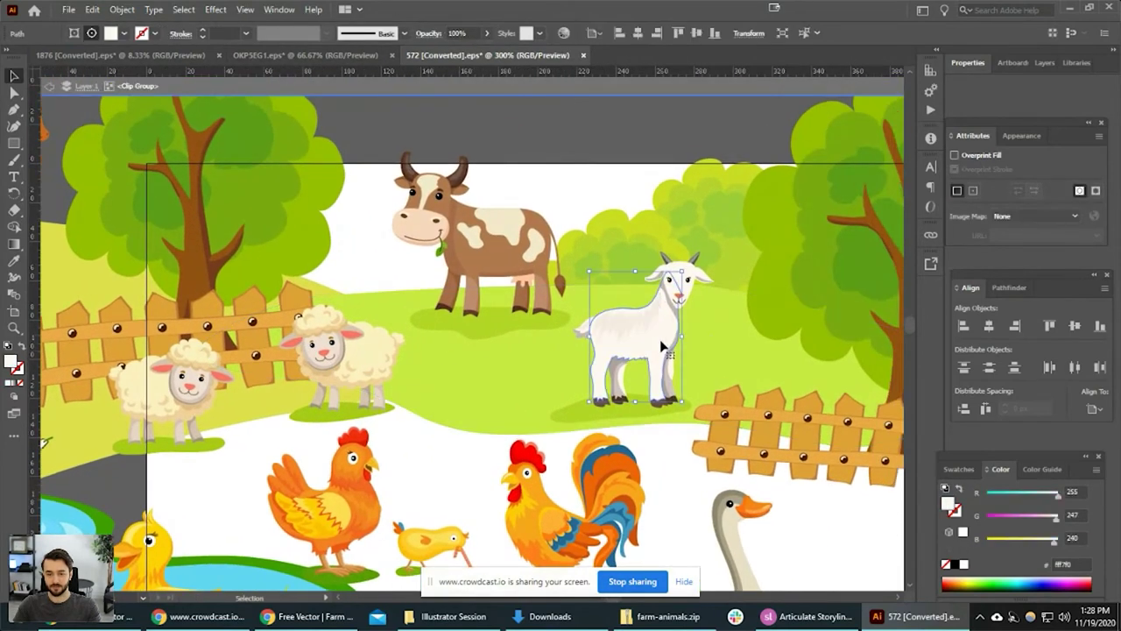
{"action": "left_click", "coordinate": [526, 377]}
{"action": "key", "text": "Delete"}
Try to select the goat with a marquee, deselect it, and delete the grass patch under its hooves.
{"action": "left_click", "coordinate": [648, 407]}
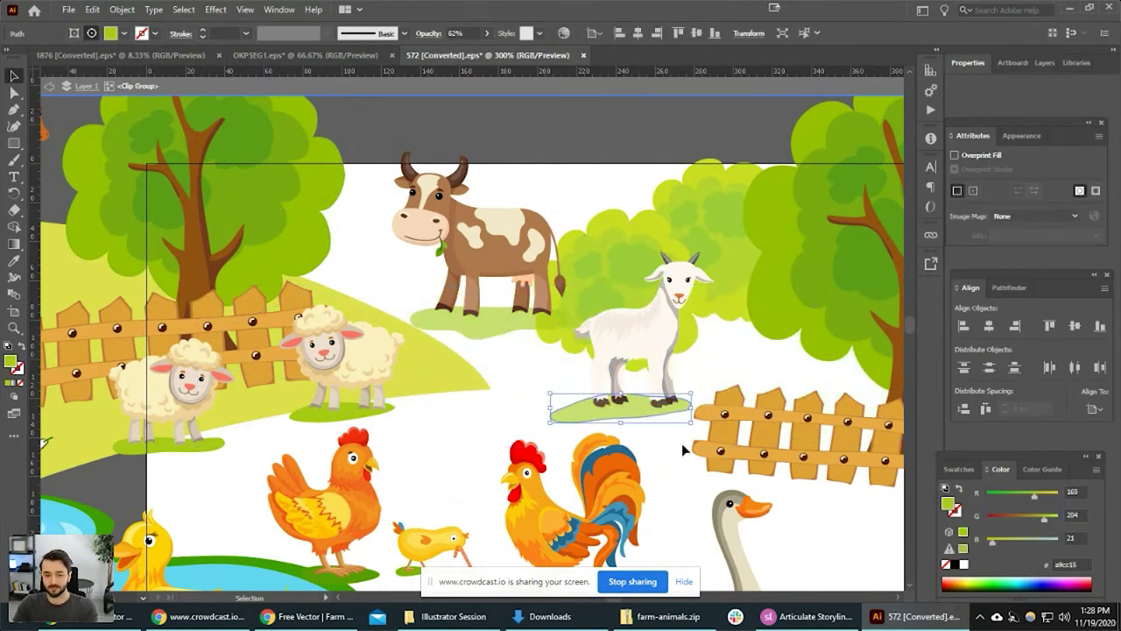
{"action": "left_click", "coordinate": [741, 350]}
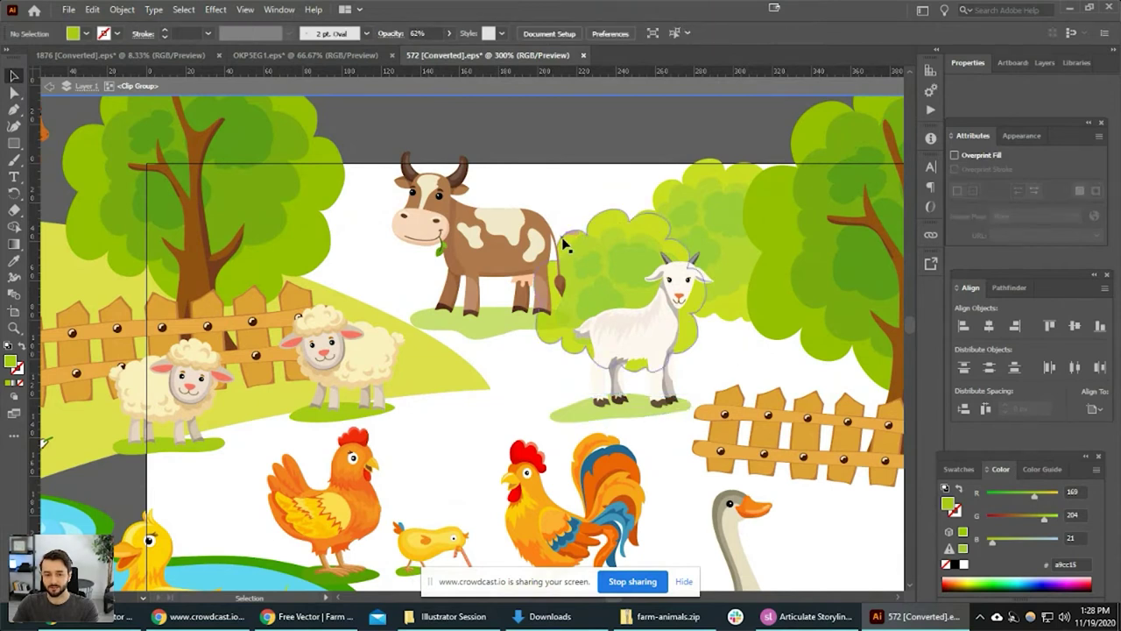
{"action": "left_click", "coordinate": [718, 326]}
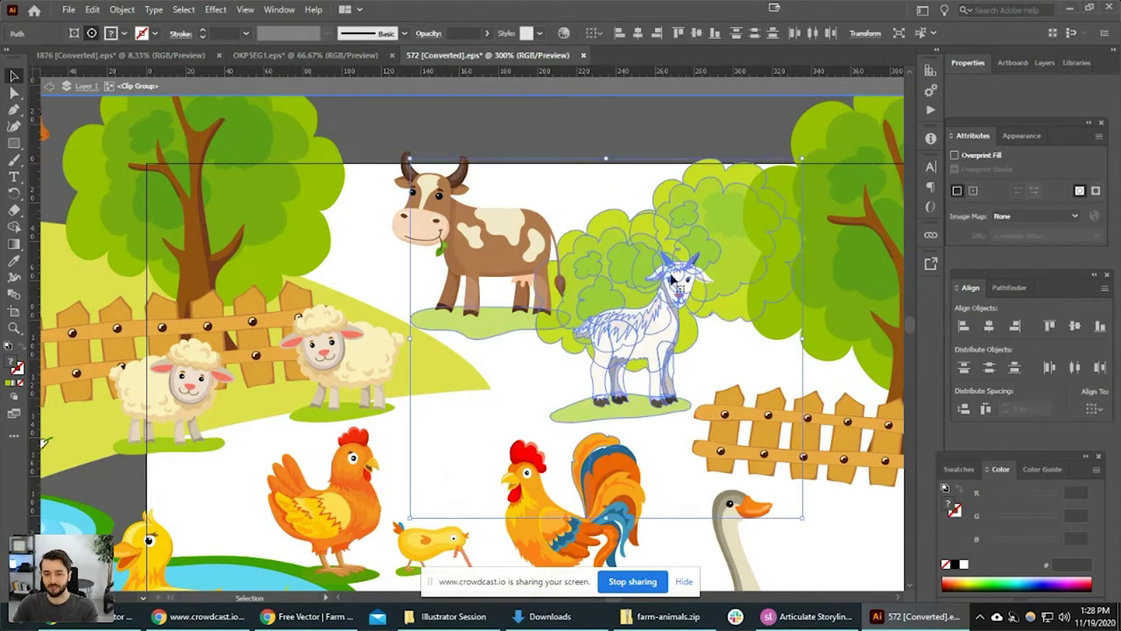
{"action": "left_click", "coordinate": [528, 388]}
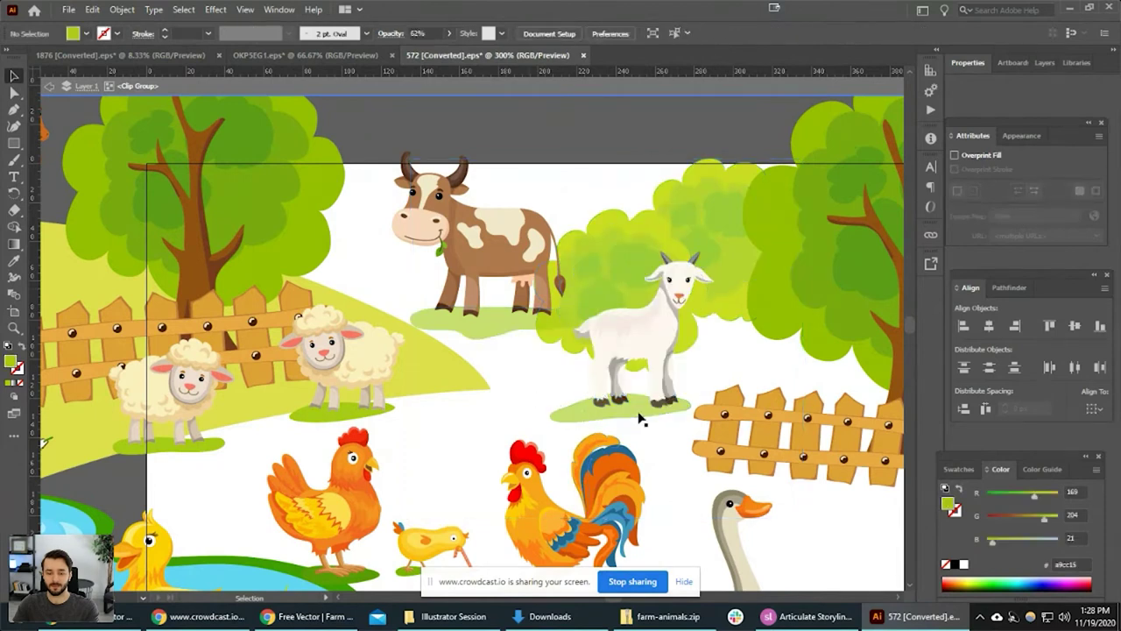
{"action": "left_click", "coordinate": [639, 415]}
Delete the light green bush shapes behind the goat.
{"action": "left_click", "coordinate": [726, 280]}
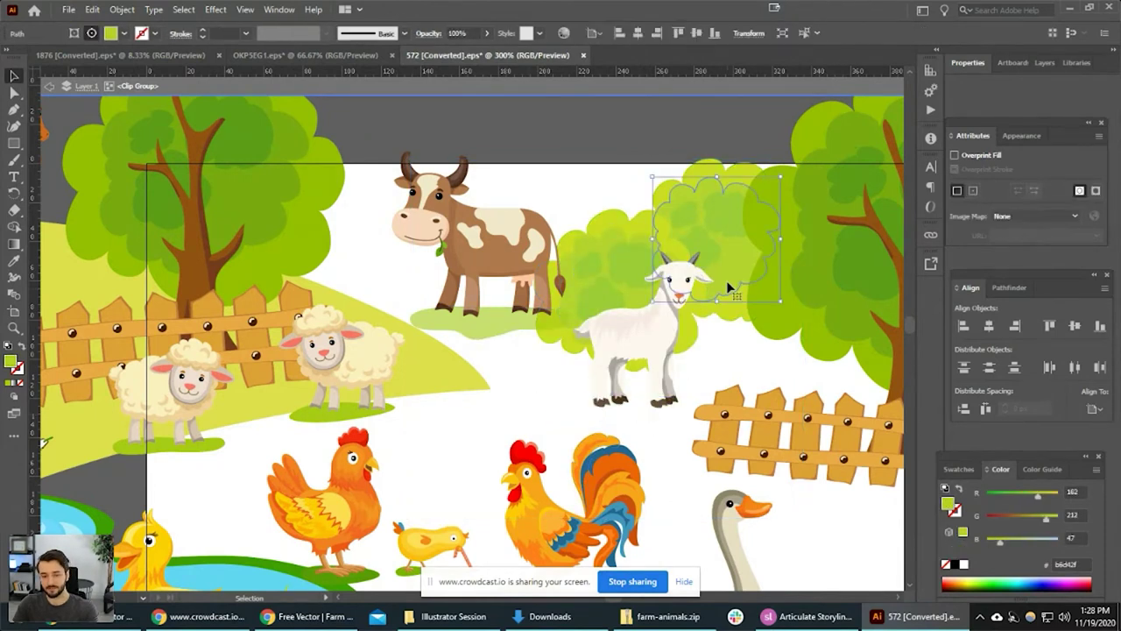
{"action": "key", "text": "Delete"}
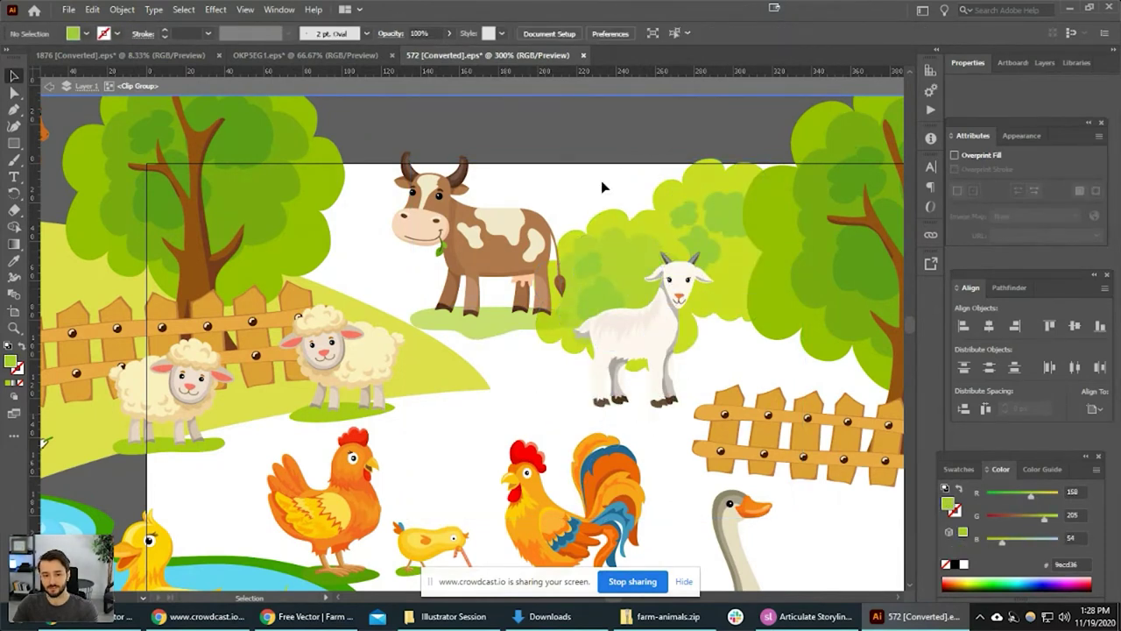
{"action": "left_click", "coordinate": [653, 238]}
{"action": "key", "text": "Delete"}
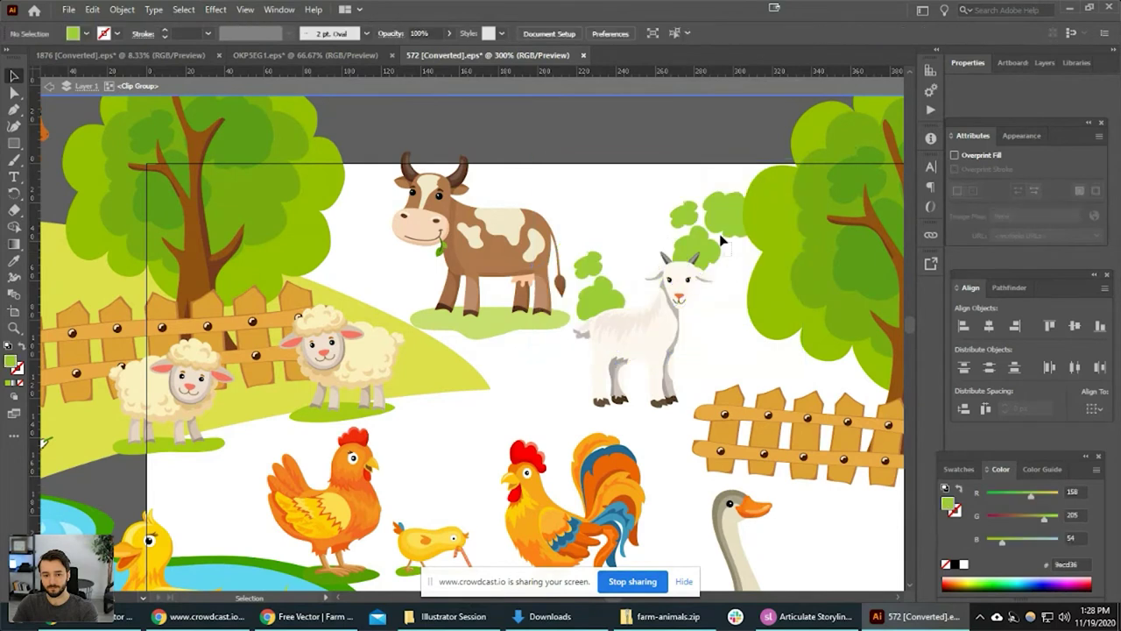
Delete the remaining darker leaf clusters above the goat's head and back.
{"action": "left_click", "coordinate": [709, 201]}
{"action": "key", "text": "Delete"}
{"action": "left_click", "coordinate": [692, 209]}
{"action": "key", "text": "Delete"}
{"action": "left_click", "coordinate": [612, 288]}
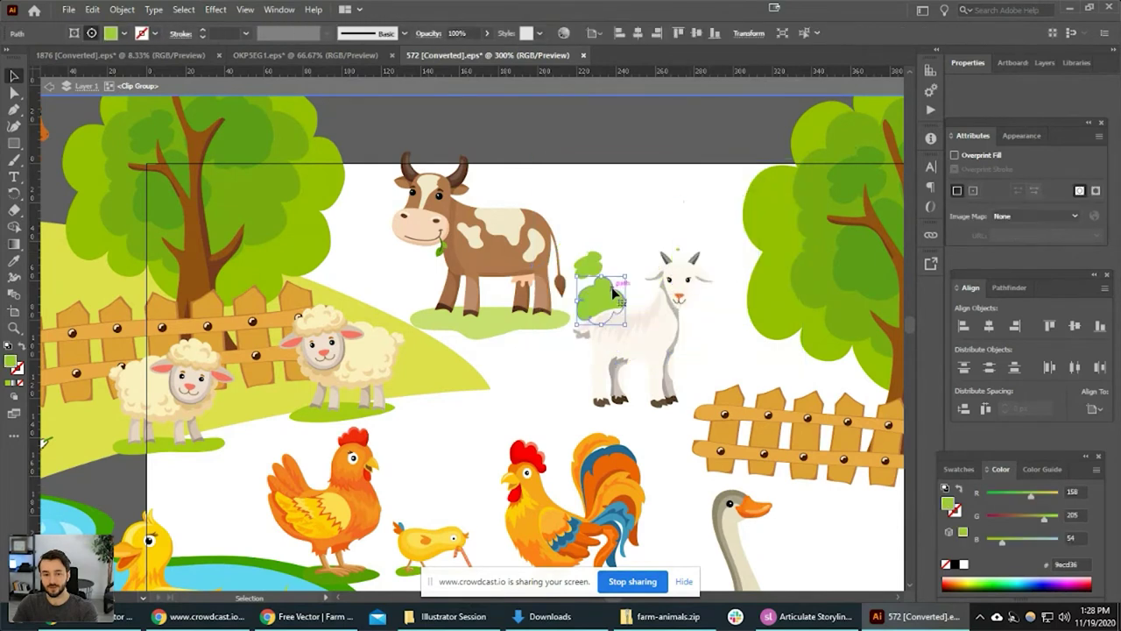
{"action": "key", "text": "Delete"}
{"action": "left_click", "coordinate": [594, 252]}
{"action": "key", "text": "Delete"}
Delete the small stray green fragment above the goat's tail.
{"action": "left_click", "coordinate": [624, 322]}
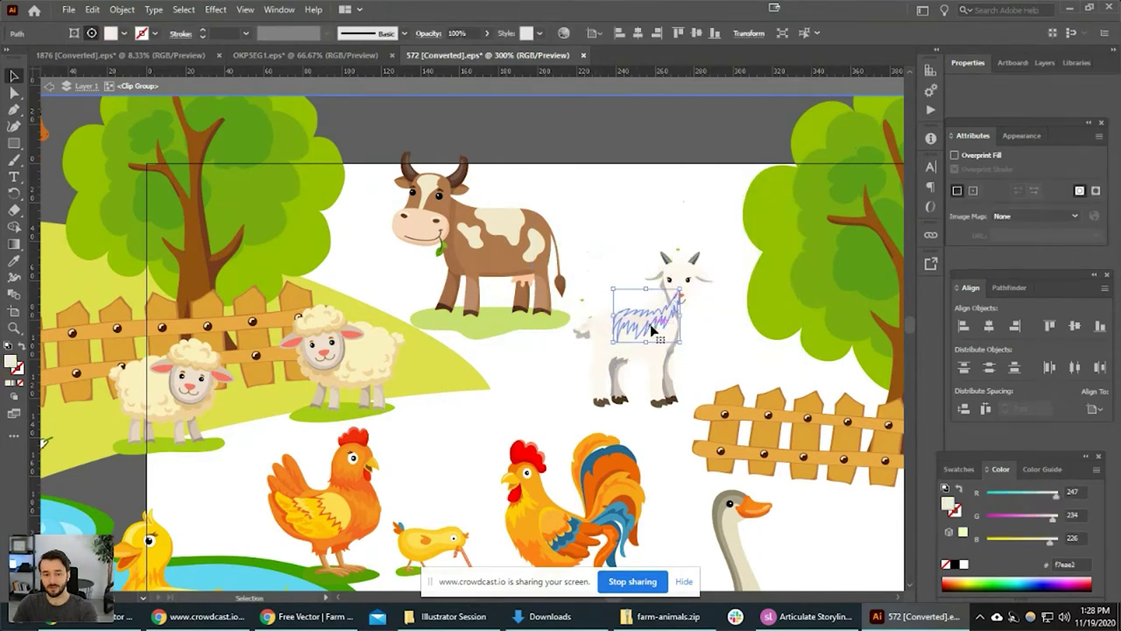
{"action": "left_click", "coordinate": [613, 326]}
{"action": "left_click", "coordinate": [592, 242]}
{"action": "left_click", "coordinate": [582, 300]}
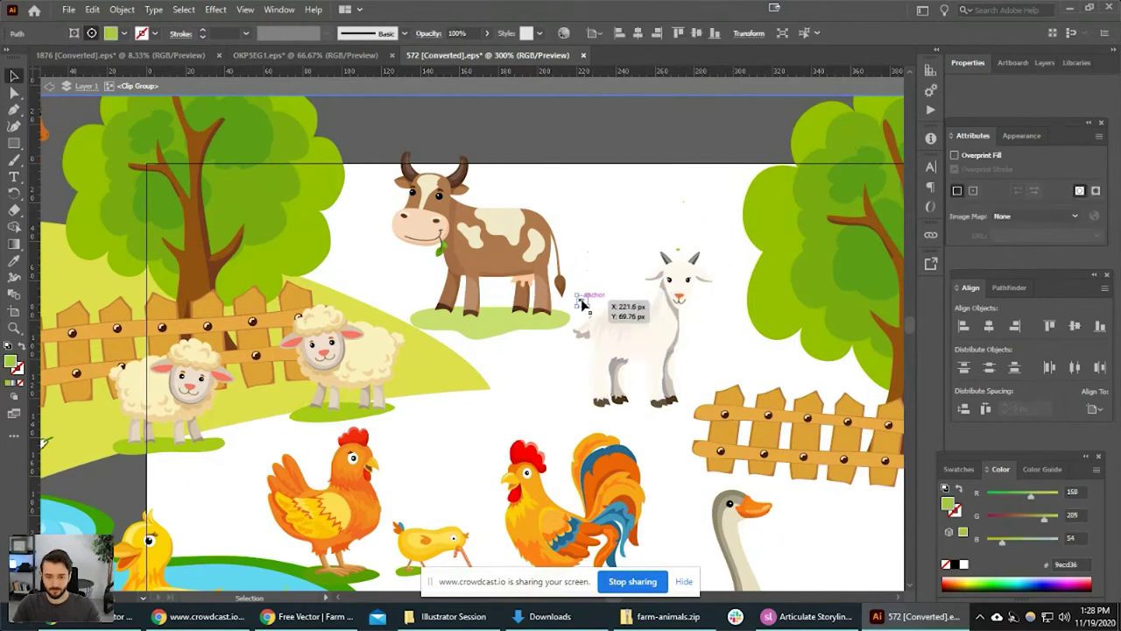
{"action": "key", "text": "Delete"}
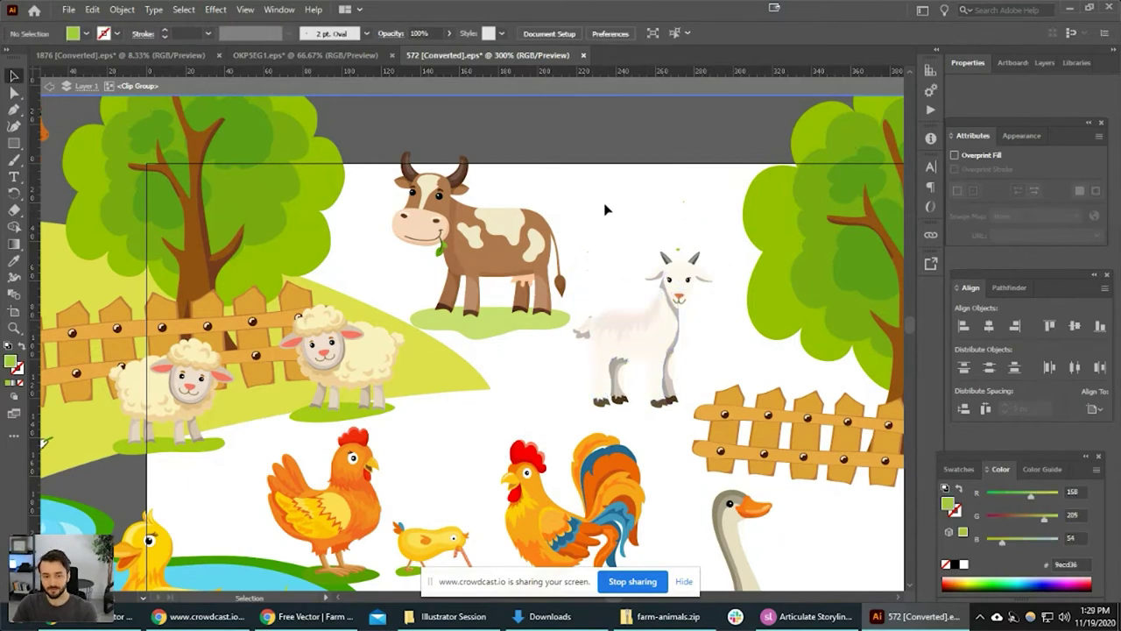
Delete the fence posts, rails and nails closest to the goat.
{"action": "left_click_drag", "start_coordinate": [680, 423], "coordinate": [714, 351]}
{"action": "key", "text": "Delete"}
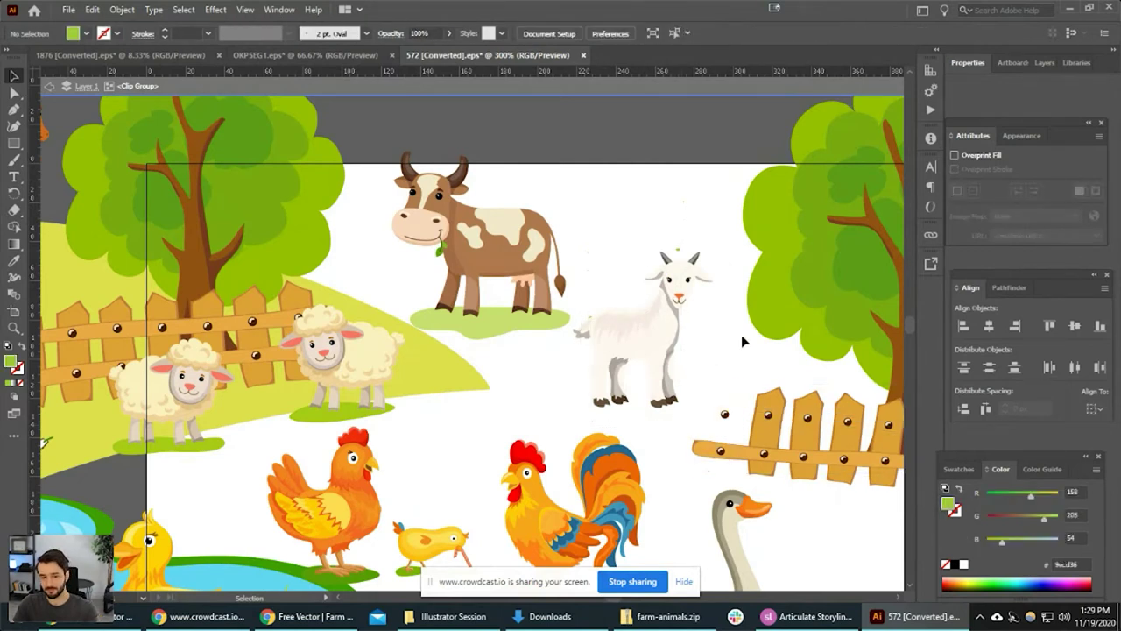
{"action": "left_click_drag", "start_coordinate": [709, 415], "coordinate": [746, 458]}
{"action": "key", "text": "Delete"}
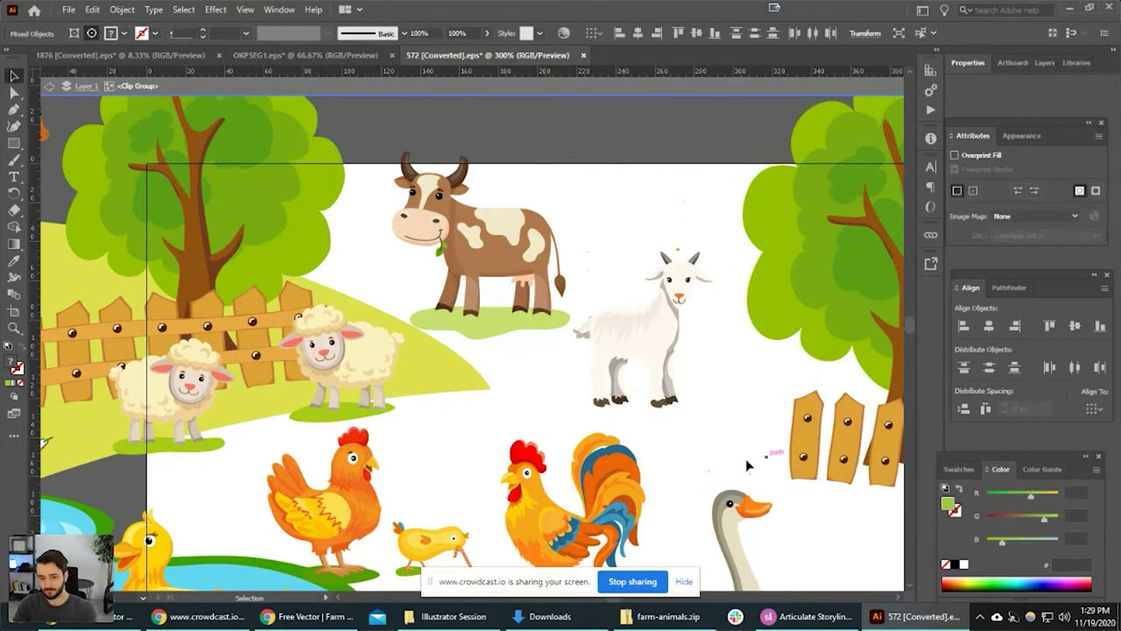
Select all of the goat's paths, group them and cut the goat out of the clip group.
{"action": "left_click_drag", "start_coordinate": [724, 407], "coordinate": [576, 253]}
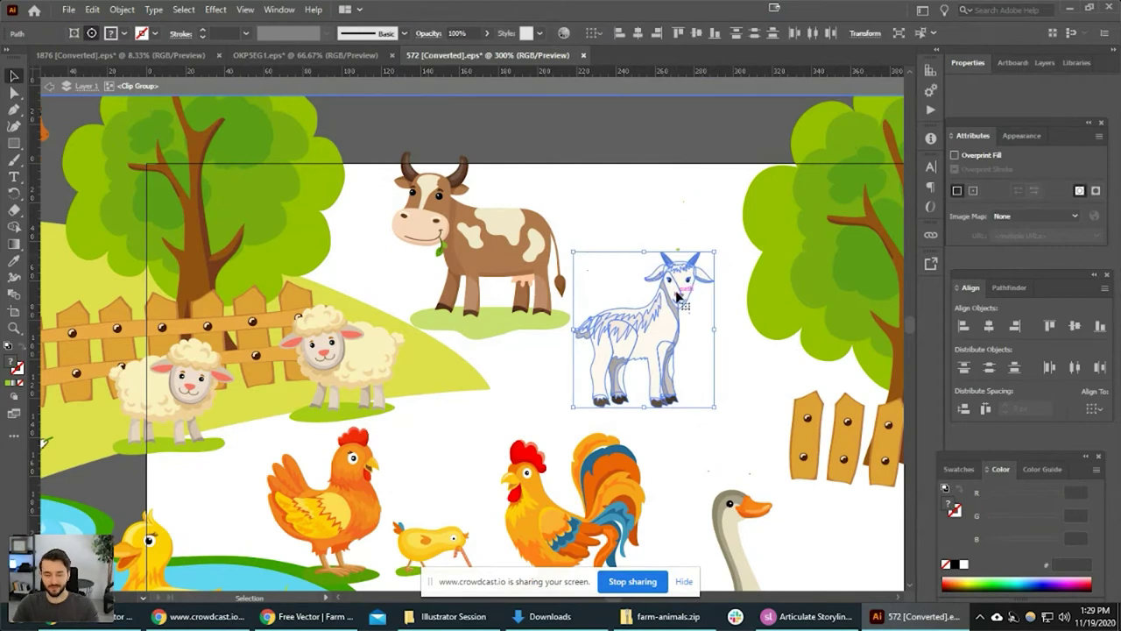
{"action": "key", "text": "ctrl+c"}
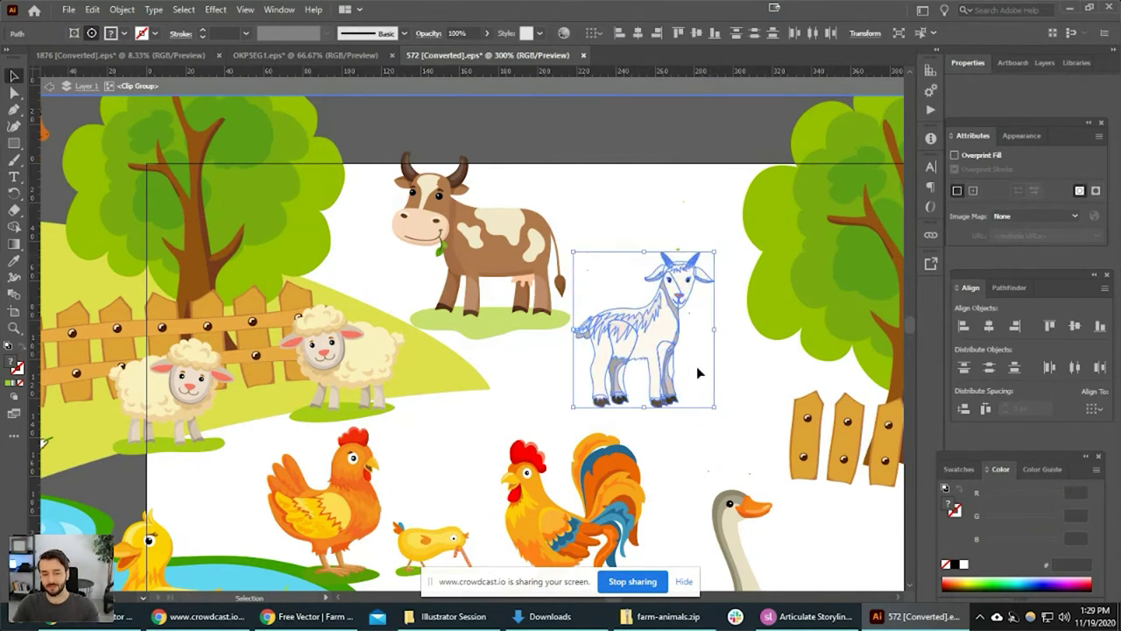
{"action": "scroll", "coordinate": [597, 272], "scroll_direction": "up", "scroll_amount": 5}
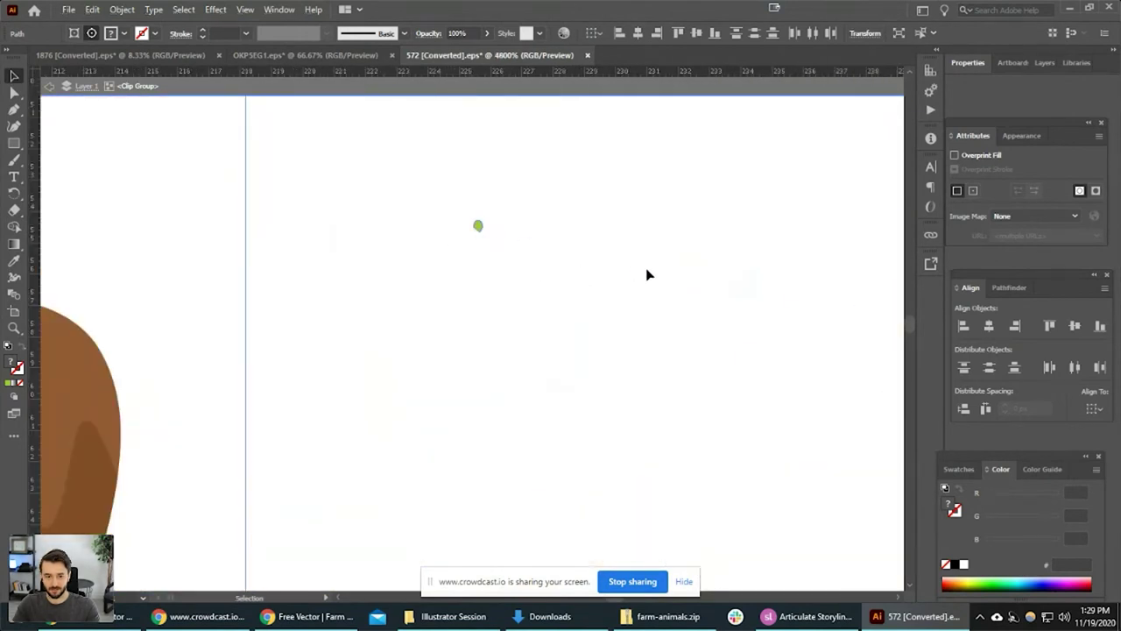
{"action": "scroll", "coordinate": [646, 270], "scroll_direction": "down", "scroll_amount": 4}
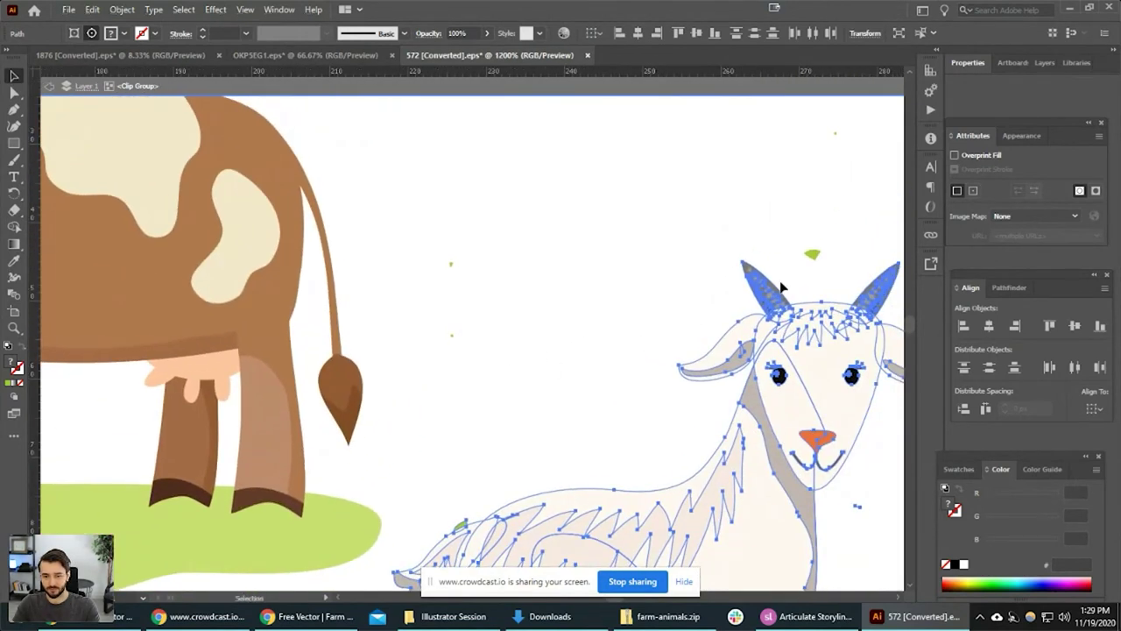
{"action": "scroll", "coordinate": [776, 346], "scroll_direction": "down", "scroll_amount": 2}
{"action": "left_click_drag", "start_coordinate": [700, 321], "coordinate": [629, 256]}
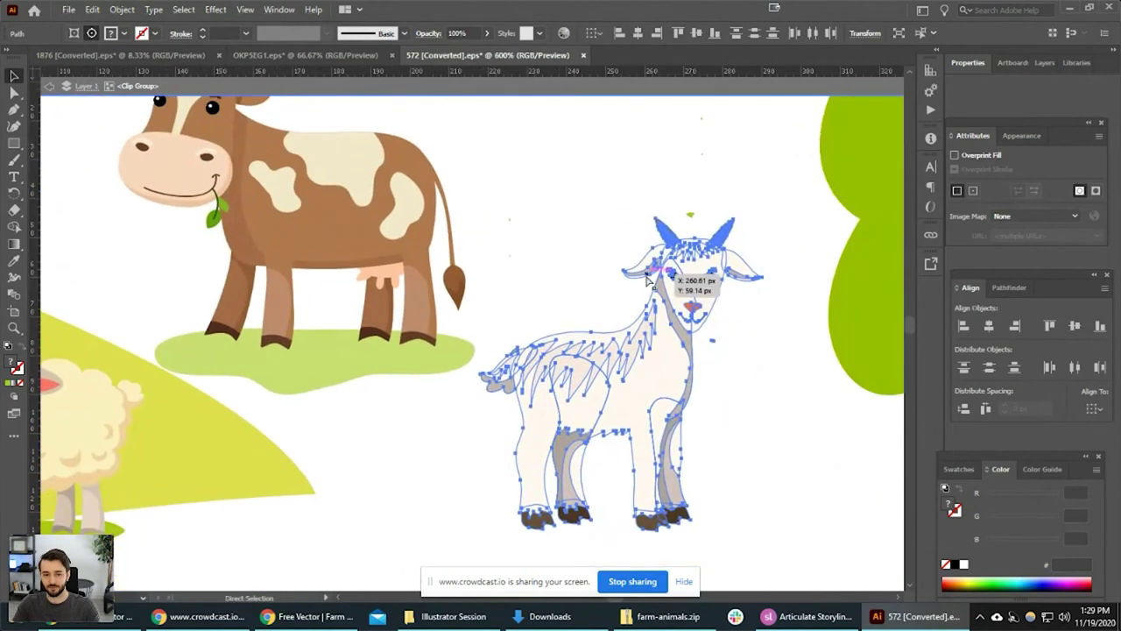
{"action": "scroll", "coordinate": [688, 349], "scroll_direction": "down", "scroll_amount": 2}
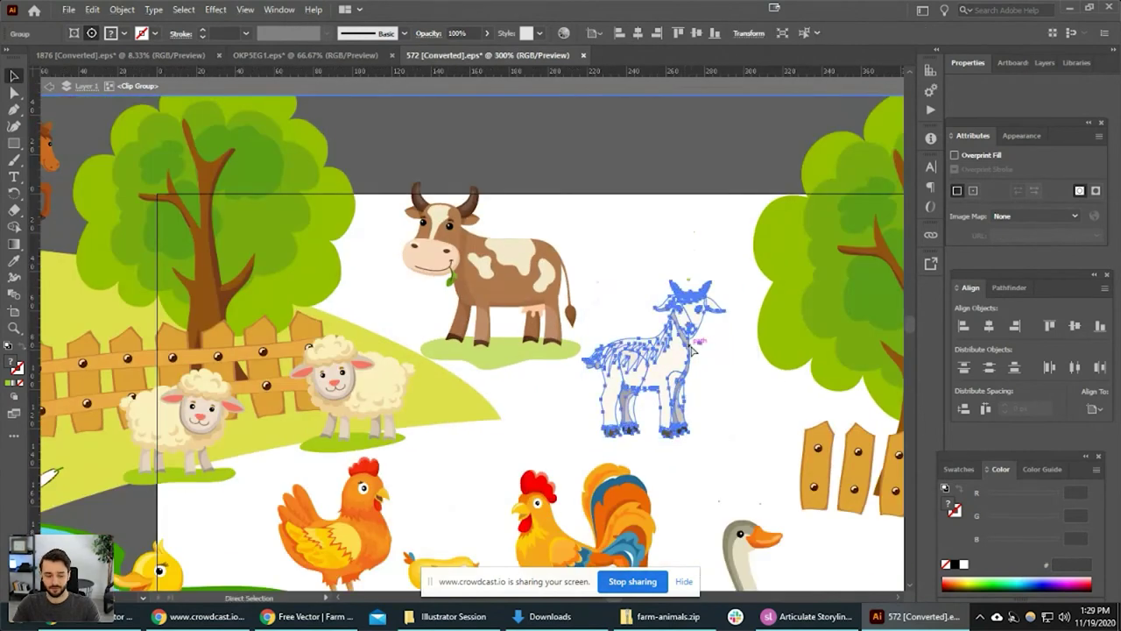
{"action": "key", "text": "Delete"}
Leave isolation mode, paste the goat and place it above the turkey beside the artboard's right edge.
{"action": "scroll", "coordinate": [690, 346], "scroll_direction": "down", "scroll_amount": 5}
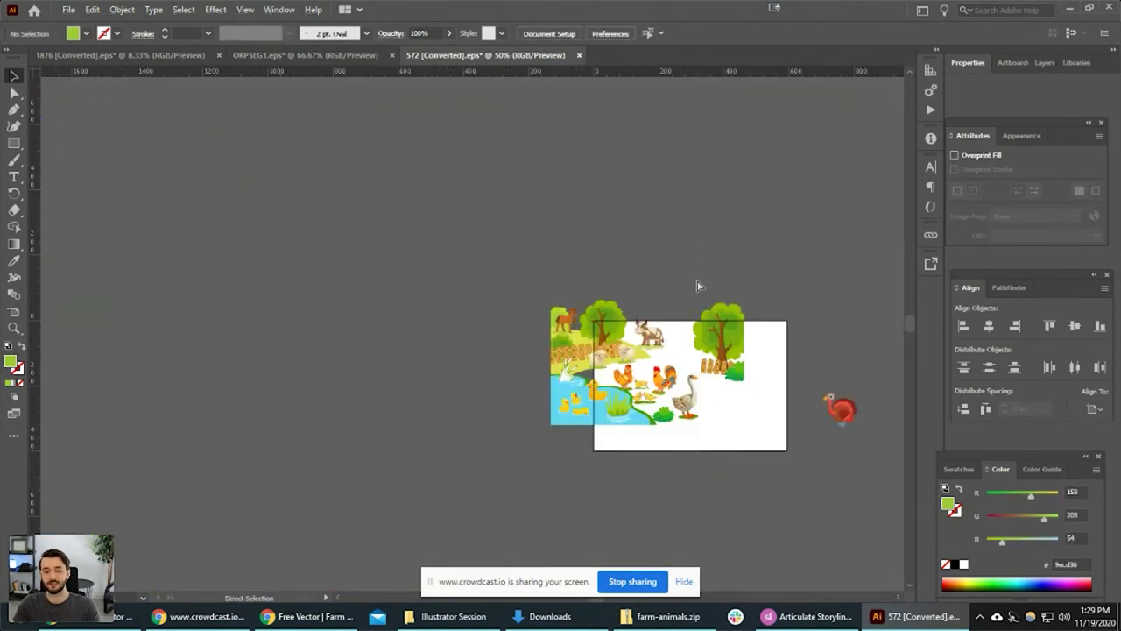
{"action": "key", "text": "ctrl+v"}
{"action": "left_click_drag", "start_coordinate": [484, 344], "coordinate": [846, 367]}
{"action": "left_click", "coordinate": [826, 460]}
{"action": "scroll", "coordinate": [837, 356], "scroll_direction": "up", "scroll_amount": 4}
{"action": "left_click_drag", "start_coordinate": [771, 359], "coordinate": [650, 265]}
{"action": "scroll", "coordinate": [683, 306], "scroll_direction": "up", "scroll_amount": 1}
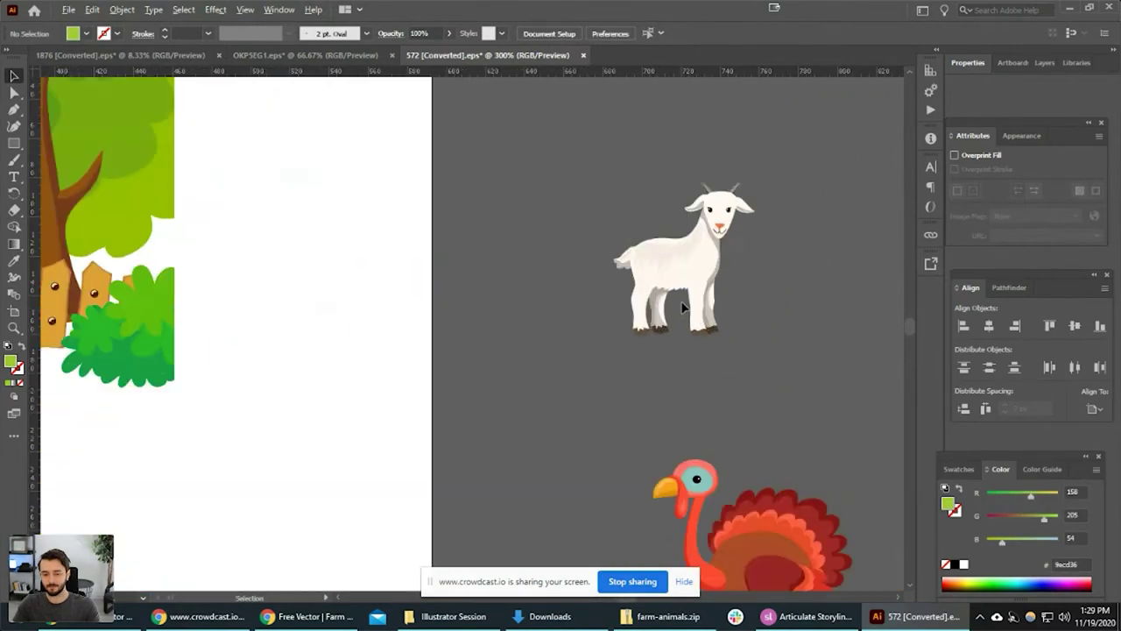
{"action": "scroll", "coordinate": [685, 306], "scroll_direction": "down", "scroll_amount": 1}
{"action": "left_click_drag", "start_coordinate": [696, 398], "coordinate": [657, 369]}
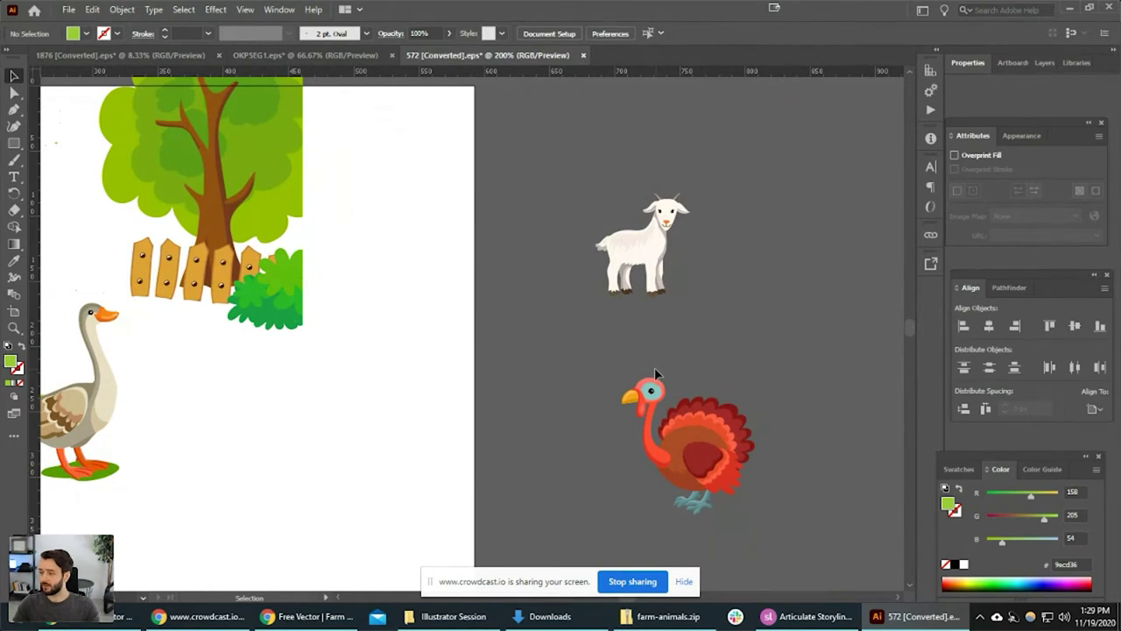
Select the turkey group beside the artboard and copy it.
{"action": "left_click", "coordinate": [683, 580]}
{"action": "scroll", "coordinate": [575, 468], "scroll_direction": "down", "scroll_amount": 1}
{"action": "left_click_drag", "start_coordinate": [570, 468], "coordinate": [575, 387]}
{"action": "left_click", "coordinate": [635, 226]}
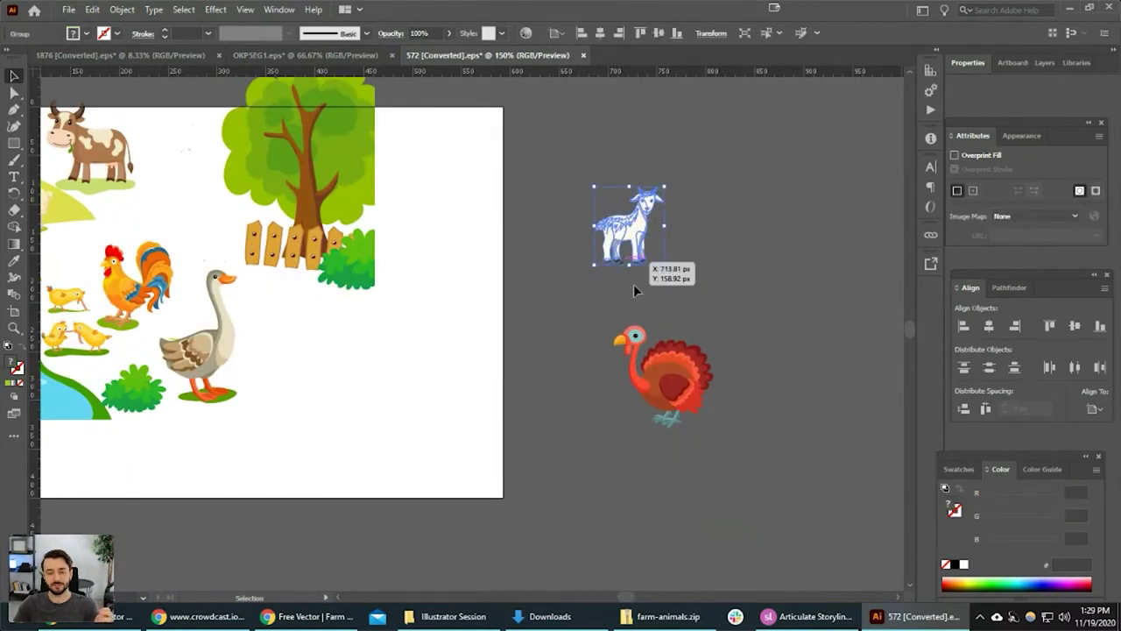
{"action": "left_click", "coordinate": [661, 355]}
{"action": "key", "text": "a"}
Switch to Articulate Storyline, paste the turkey onto The DevOps Lifecycle slide and move it just past the slide's right edge.
{"action": "left_click", "coordinate": [762, 616]}
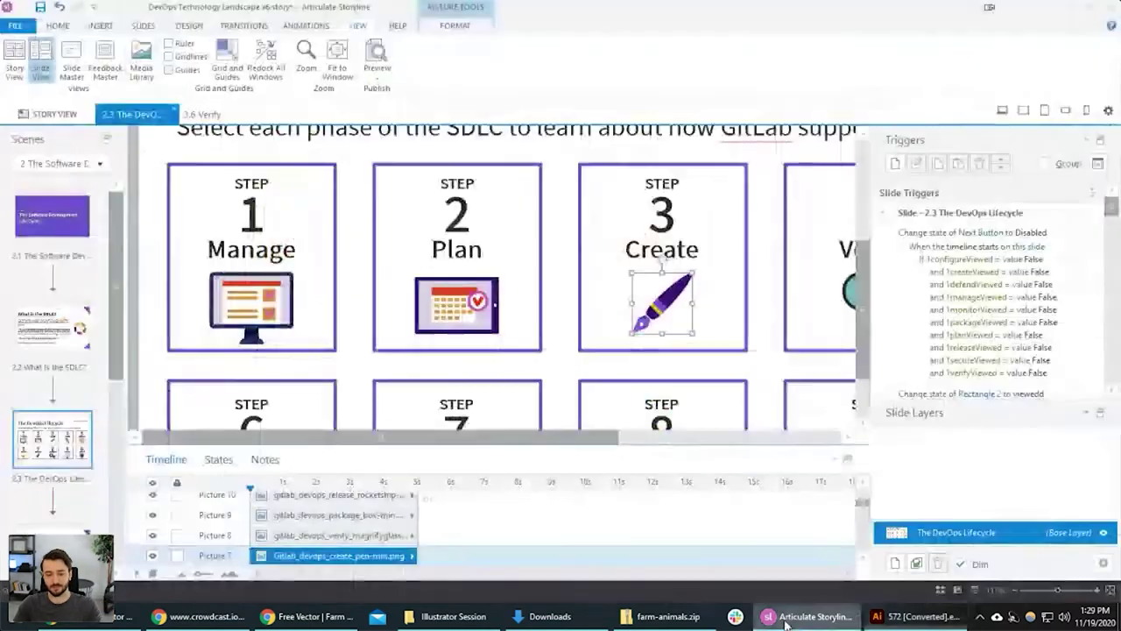
{"action": "scroll", "coordinate": [631, 375], "scroll_direction": "down", "scroll_amount": 3}
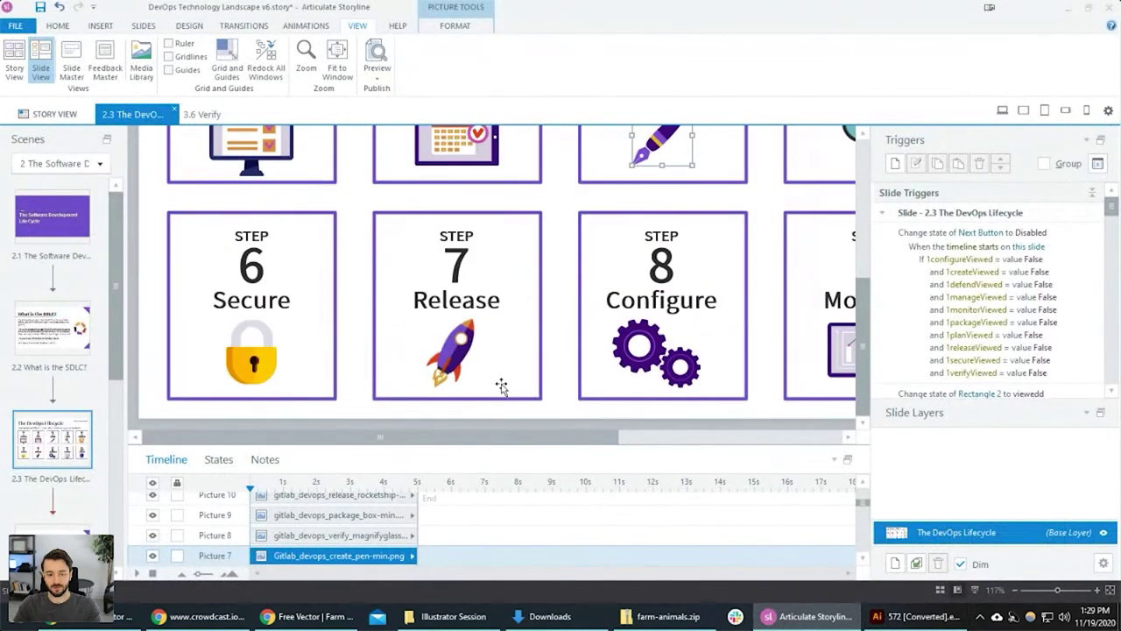
{"action": "left_click", "coordinate": [194, 320]}
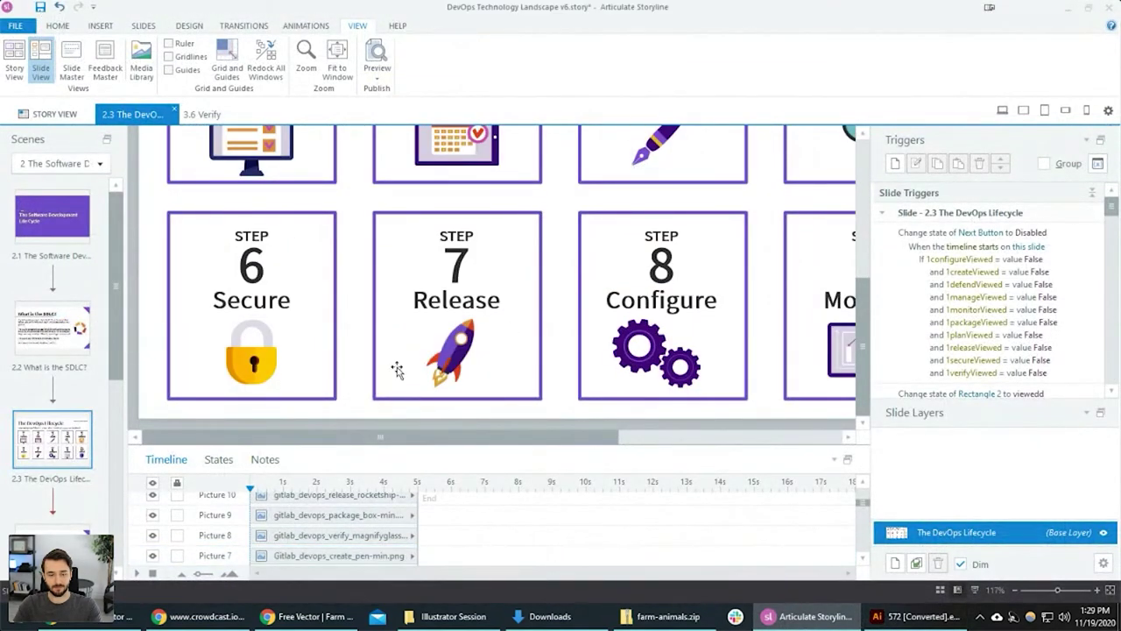
{"action": "key", "text": "alt"}
{"action": "scroll", "coordinate": [363, 327], "scroll_direction": "down", "scroll_amount": 4}
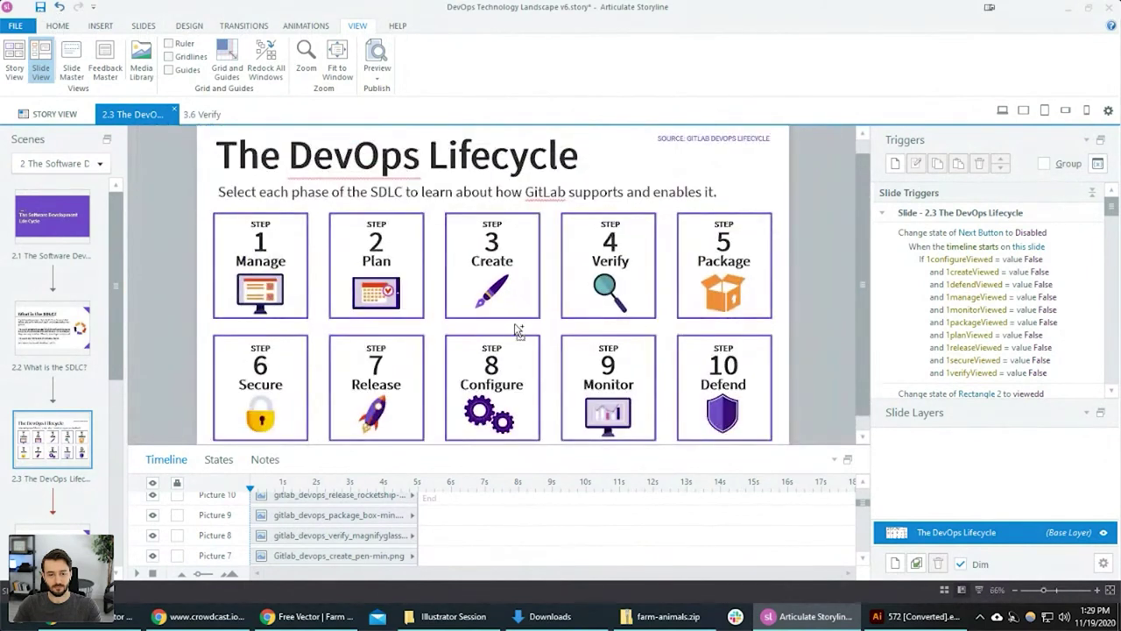
{"action": "key", "text": "ctrl+v"}
{"action": "left_click_drag", "start_coordinate": [517, 311], "coordinate": [830, 316]}
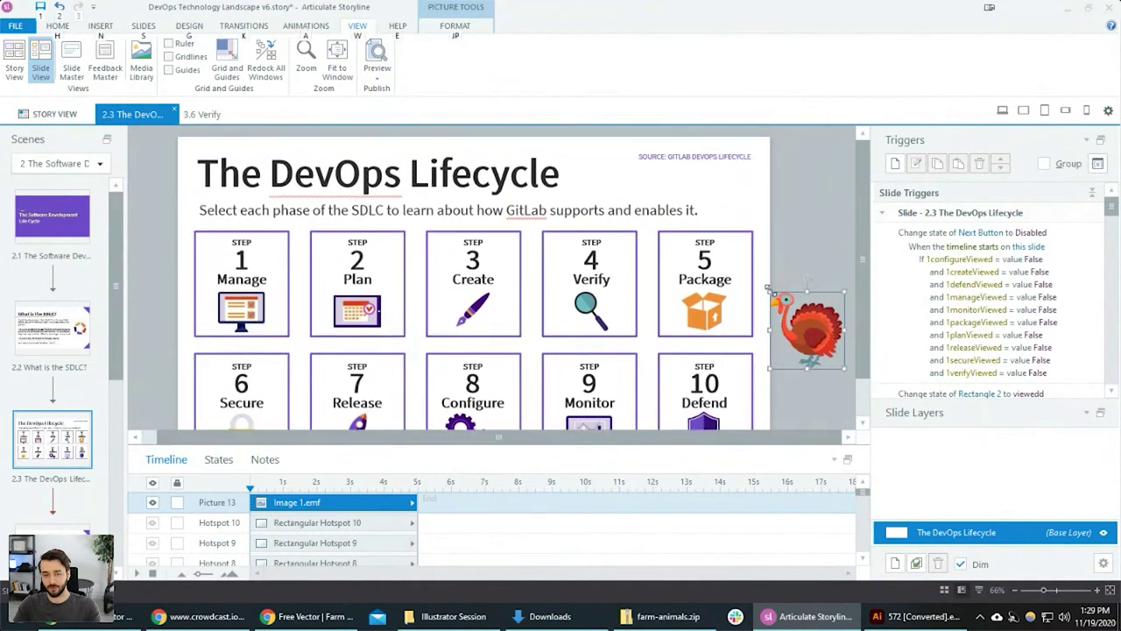
Enlarge the pasted turkey to nearly three times its size and place it over the Verify, Package, Monitor and Defend cards.
{"action": "left_click_drag", "start_coordinate": [771, 291], "coordinate": [634, 149]}
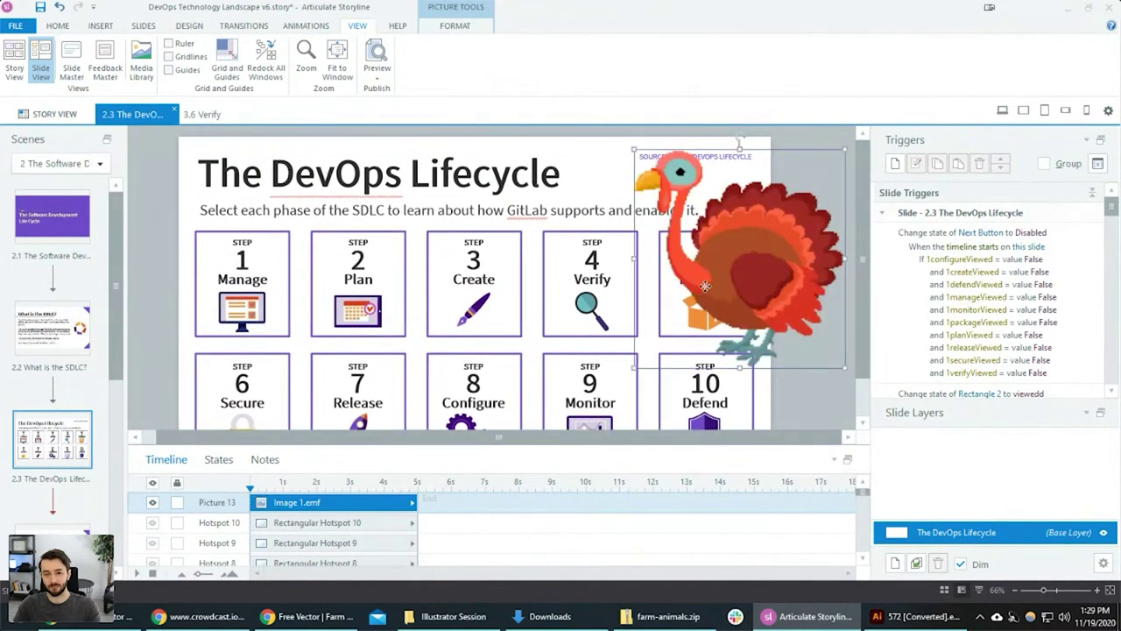
{"action": "left_click_drag", "start_coordinate": [705, 286], "coordinate": [679, 321]}
View the large pen graphic on slide 3.5 Create, and return to The DevOps Lifecycle slide.
{"action": "left_click", "coordinate": [493, 310]}
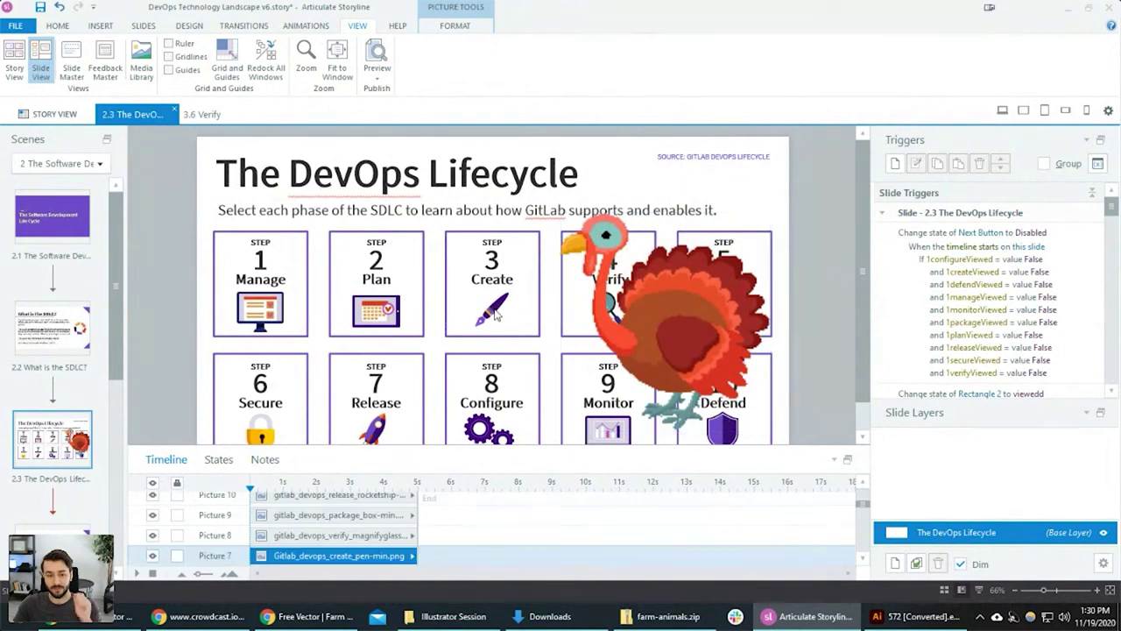
{"action": "left_click", "coordinate": [201, 115]}
{"action": "left_click", "coordinate": [41, 213]}
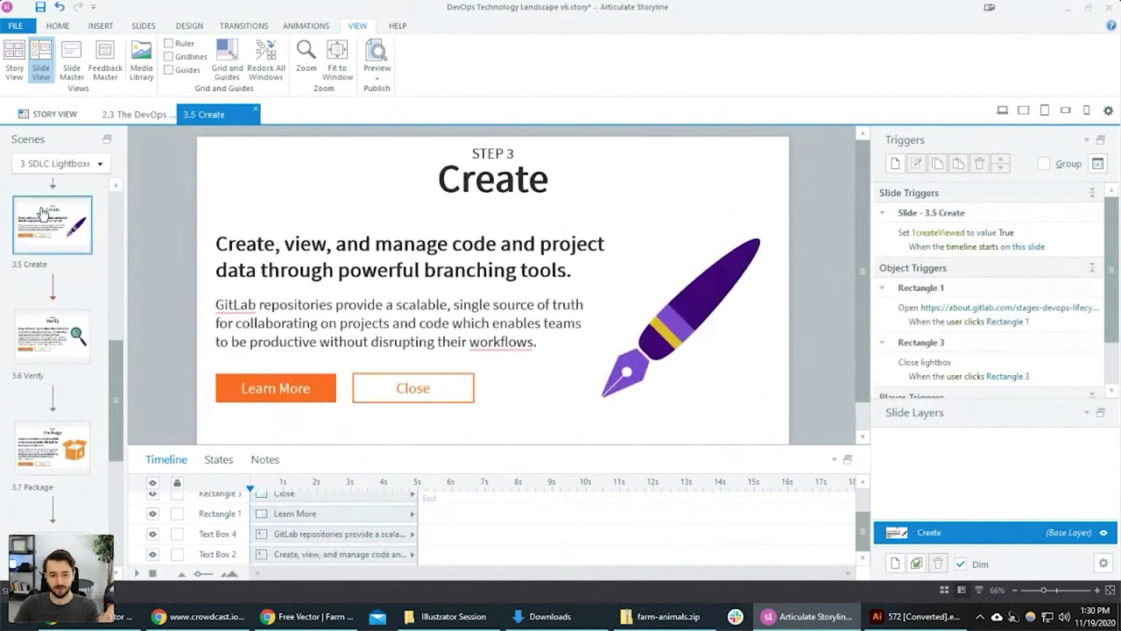
{"action": "left_click", "coordinate": [131, 114]}
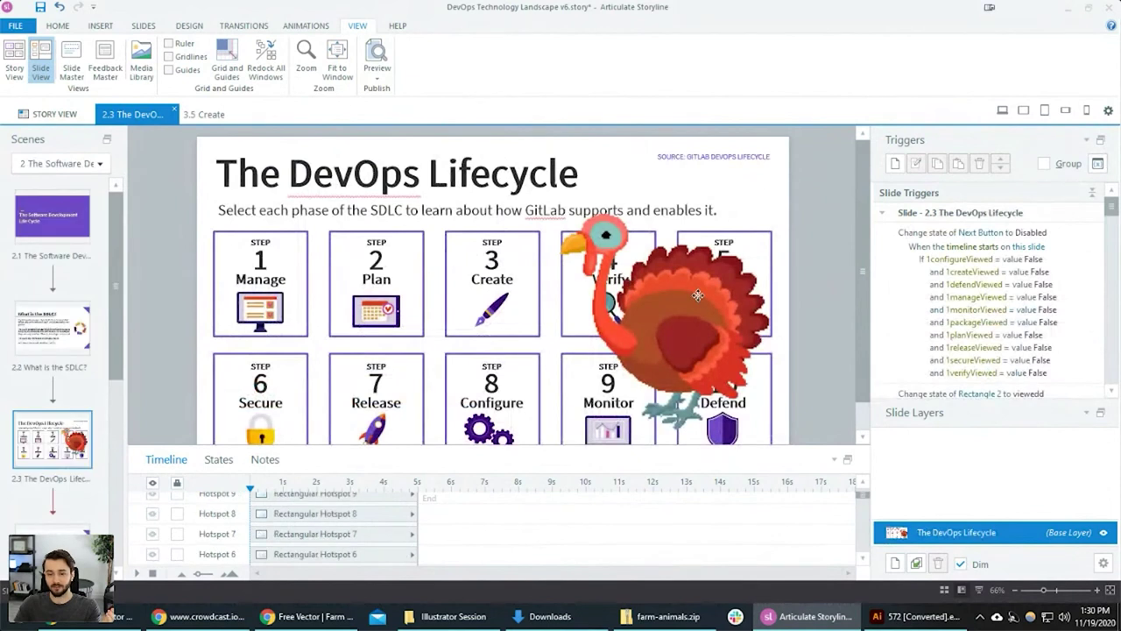
Examine the enlarged turkey up close and delete it from The DevOps Lifecycle slide.
{"action": "left_click", "coordinate": [692, 307]}
{"action": "scroll", "coordinate": [746, 293], "scroll_direction": "down", "scroll_amount": 1}
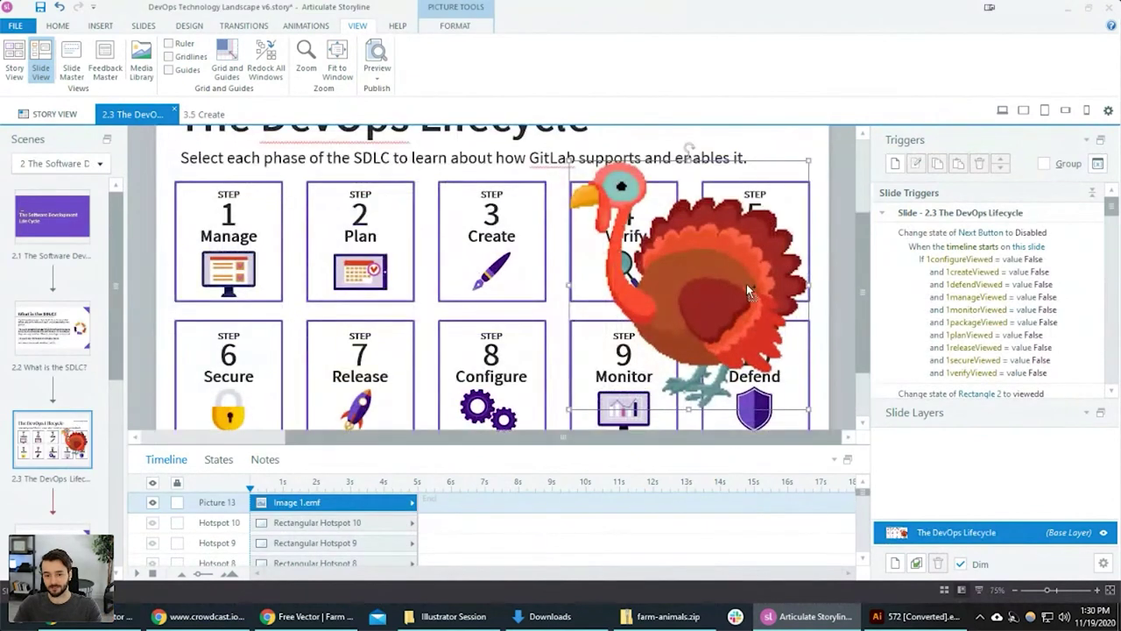
{"action": "scroll", "coordinate": [746, 293], "scroll_direction": "up", "scroll_amount": 2, "text": "ctrl"}
{"action": "scroll", "coordinate": [746, 286], "scroll_direction": "down", "scroll_amount": 1, "text": "ctrl"}
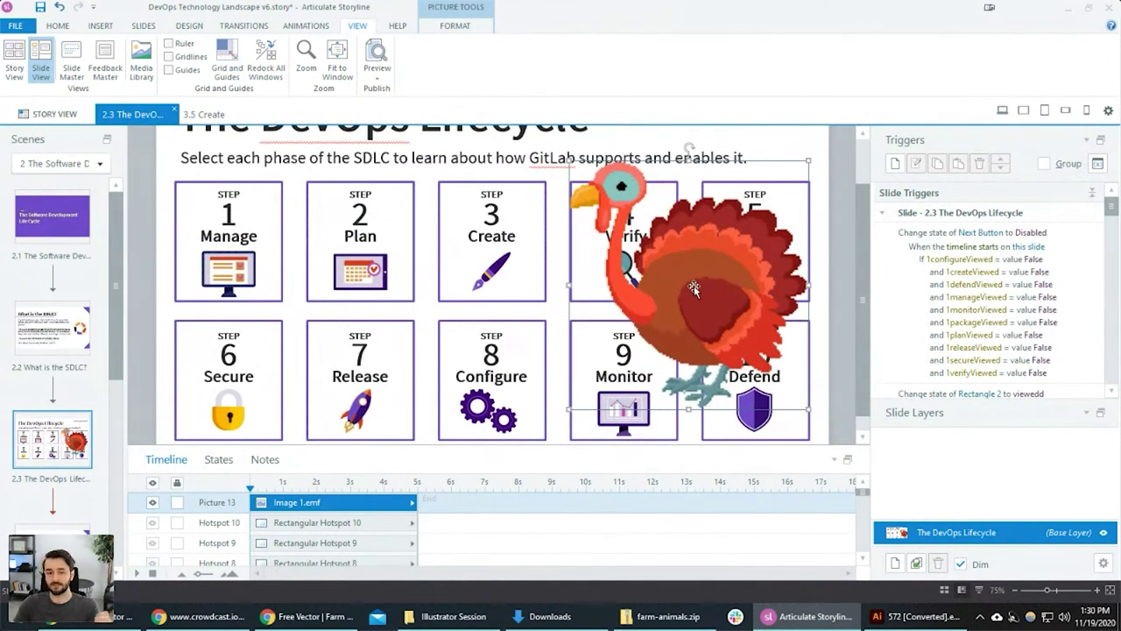
{"action": "key", "text": "Delete"}
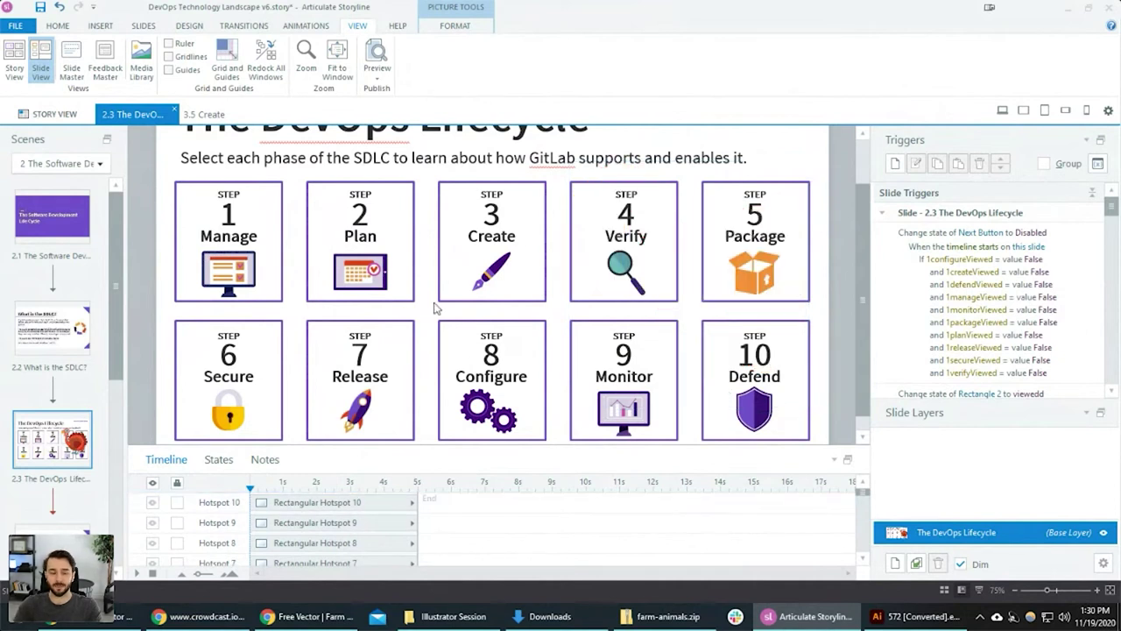
Switch to the browser, glance at the Adobe Stock pen results and close the Freepik farm animals preview to return to its search results.
{"action": "left_click", "coordinate": [311, 615]}
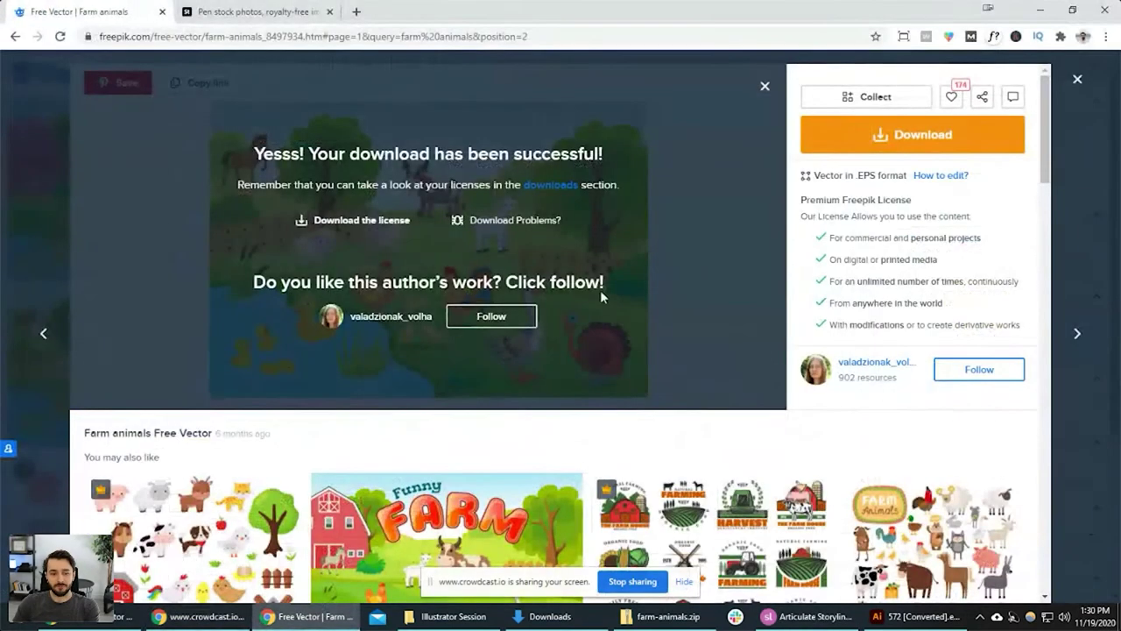
{"action": "left_click", "coordinate": [765, 86]}
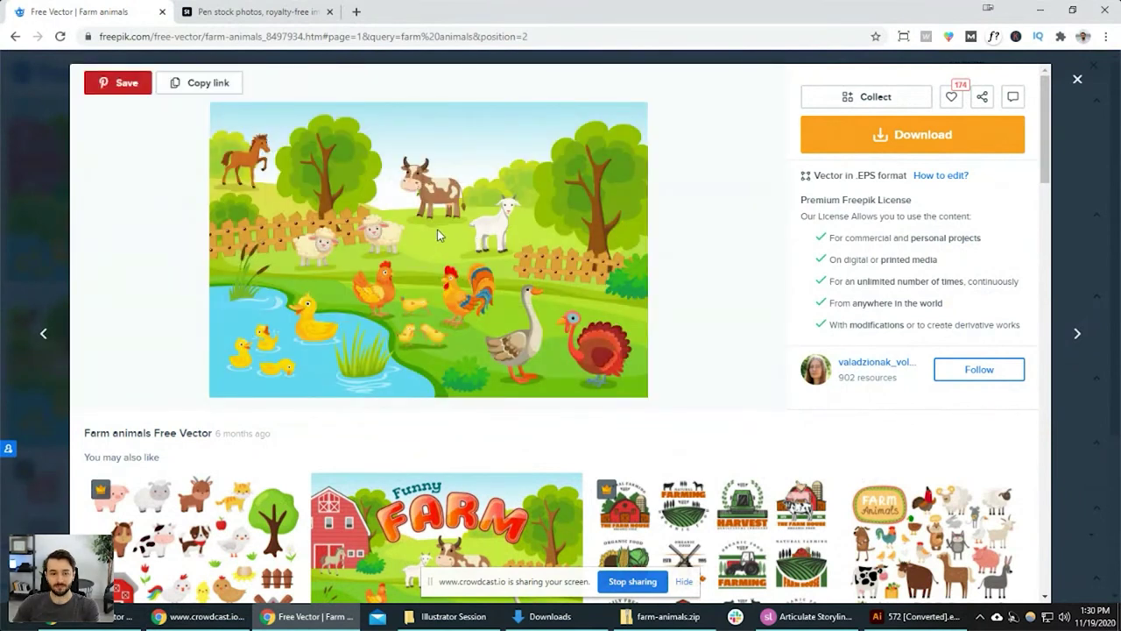
{"action": "left_click", "coordinate": [235, 13]}
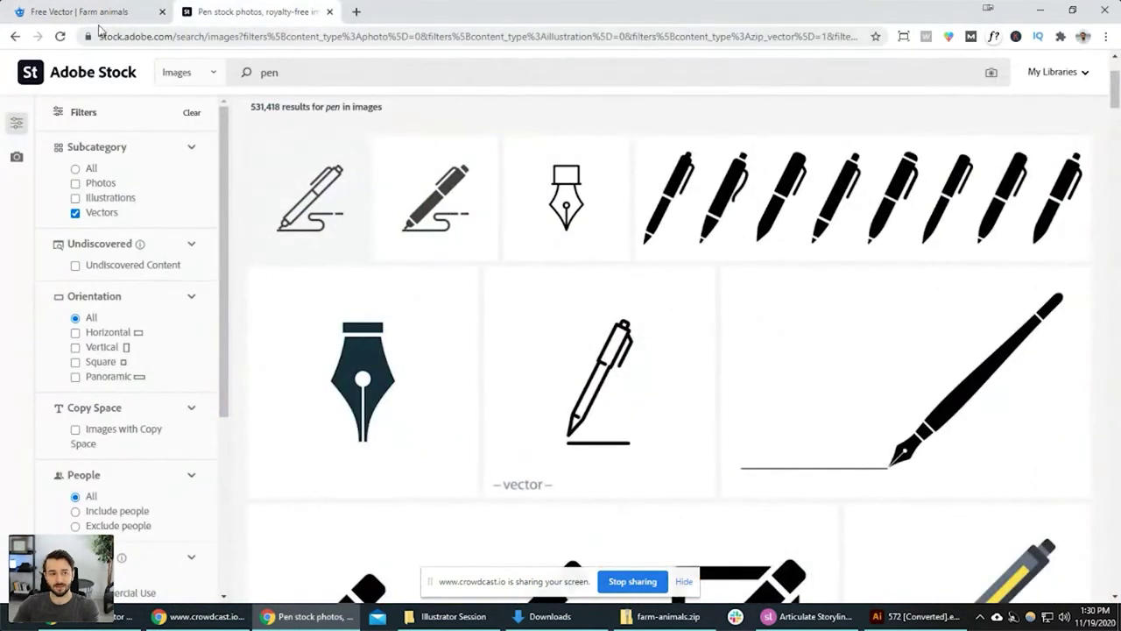
{"action": "left_click", "coordinate": [91, 13]}
{"action": "left_click", "coordinate": [43, 183]}
Switch to Illustrator and view the full grid of space icons in the OKP5EG1.eps document.
{"action": "left_click", "coordinate": [914, 616]}
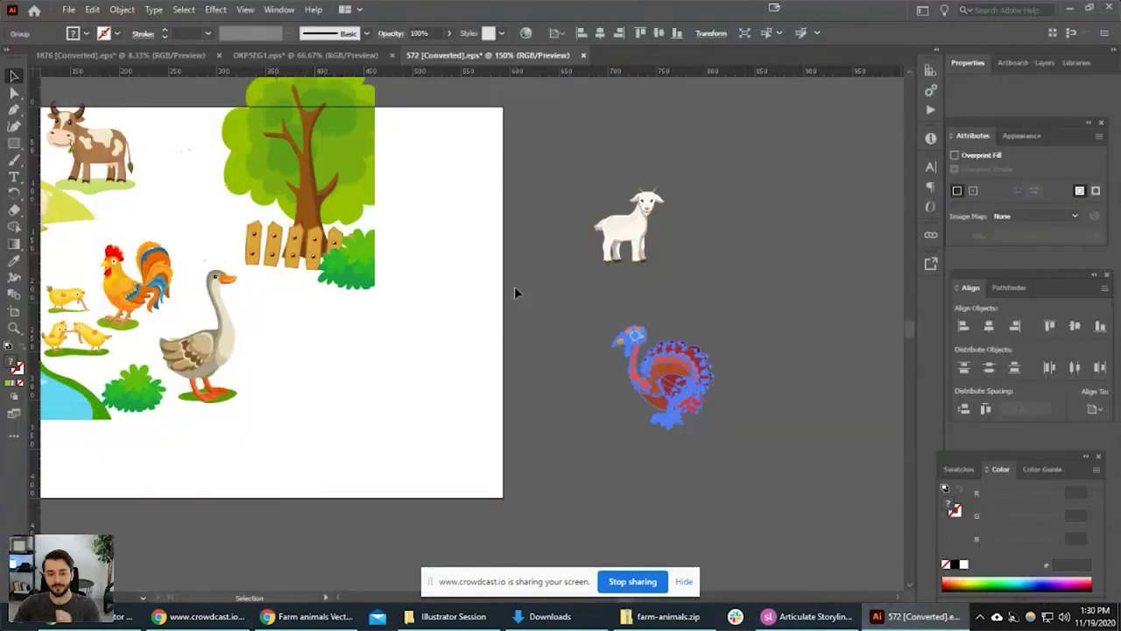
{"action": "left_click", "coordinate": [306, 53]}
{"action": "left_click_drag", "start_coordinate": [443, 430], "coordinate": [574, 199]}
{"action": "key", "text": "ctrl+minus"}
{"action": "left_click_drag", "start_coordinate": [533, 415], "coordinate": [538, 318]}
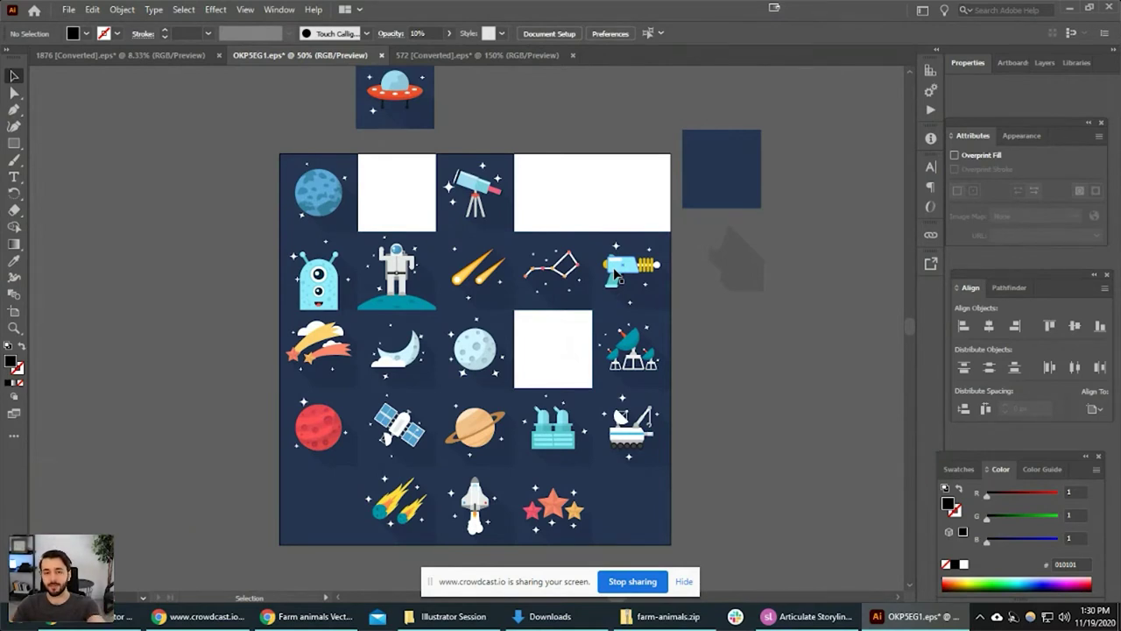
Return to the Freepik farm animals results, preview the BIO Farm goat on meadow vector and close the preview.
{"action": "key", "text": "alt+Tab"}
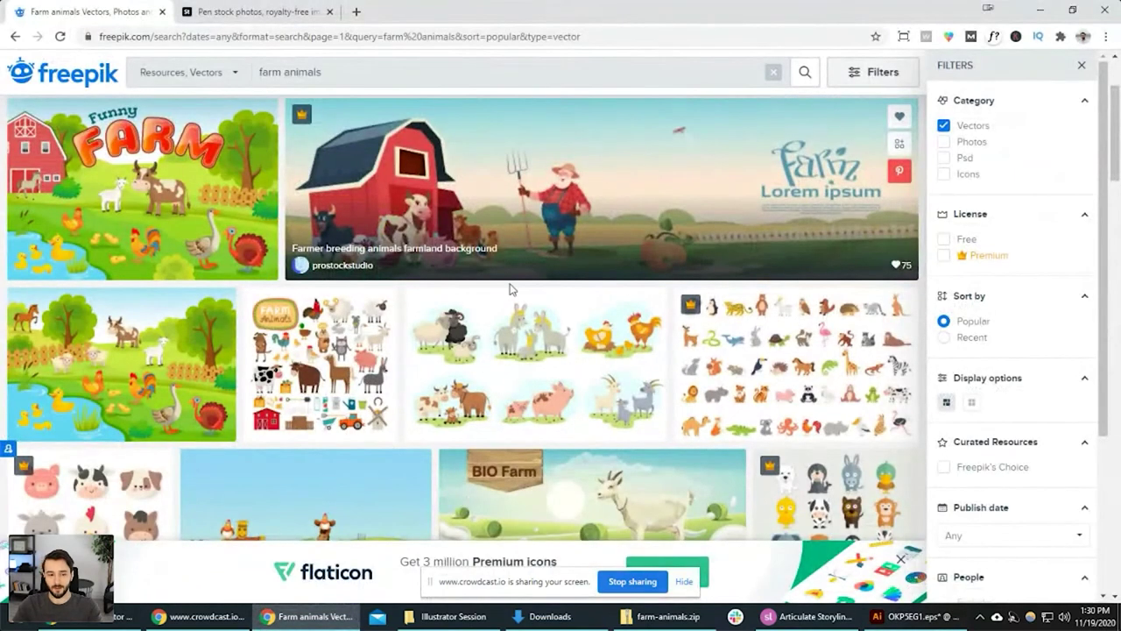
{"action": "scroll", "coordinate": [513, 368], "scroll_direction": "down", "scroll_amount": 3}
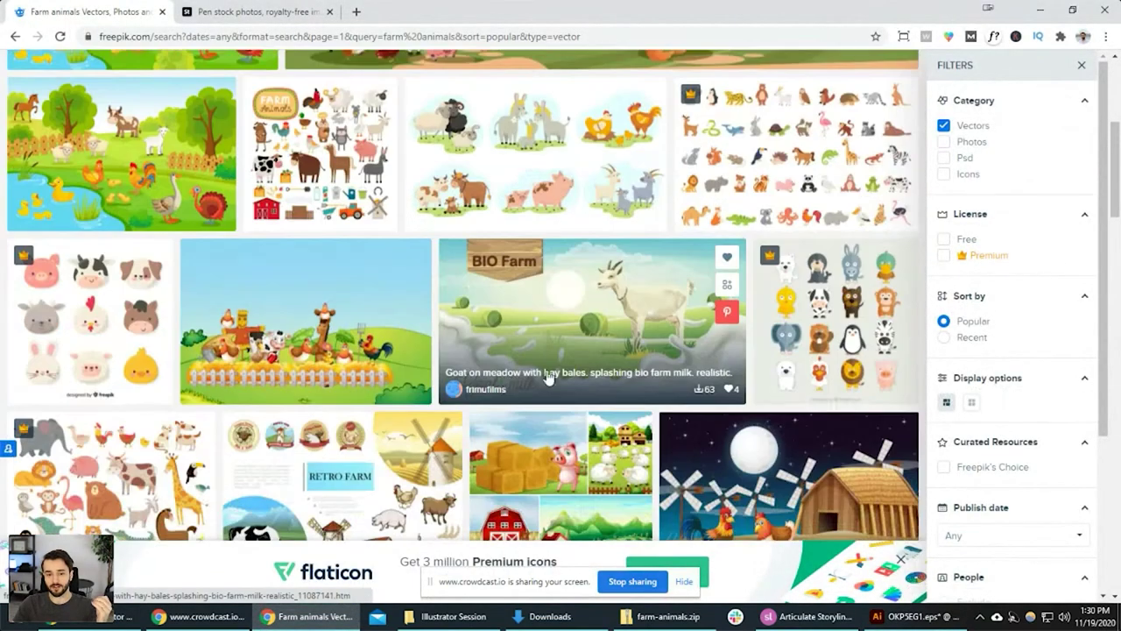
{"action": "left_click", "coordinate": [587, 330]}
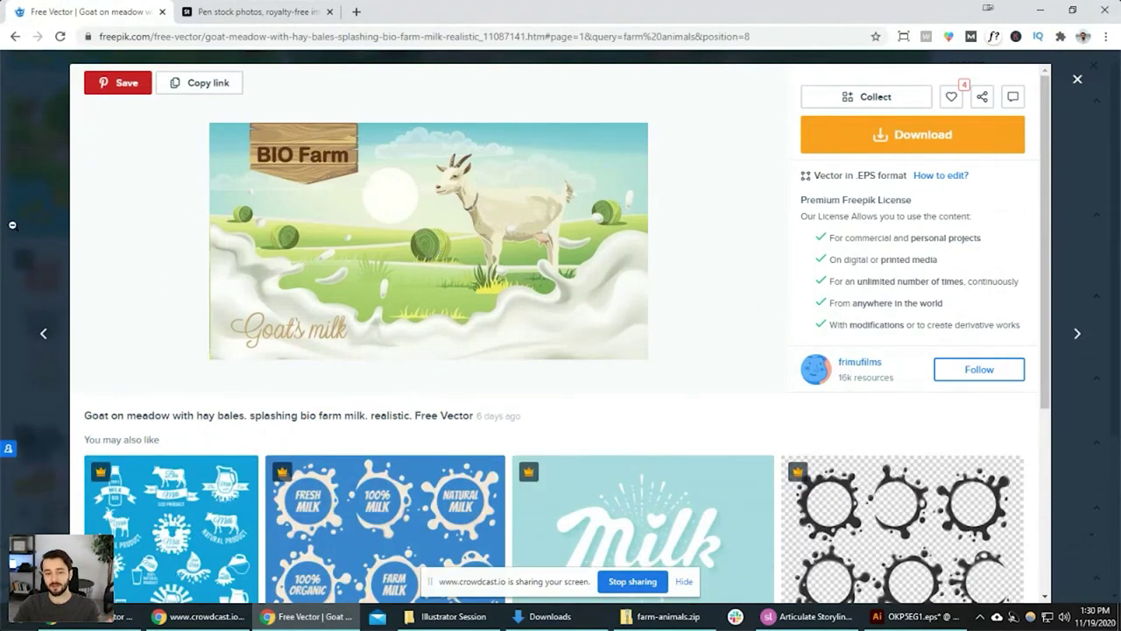
{"action": "left_click", "coordinate": [12, 224]}
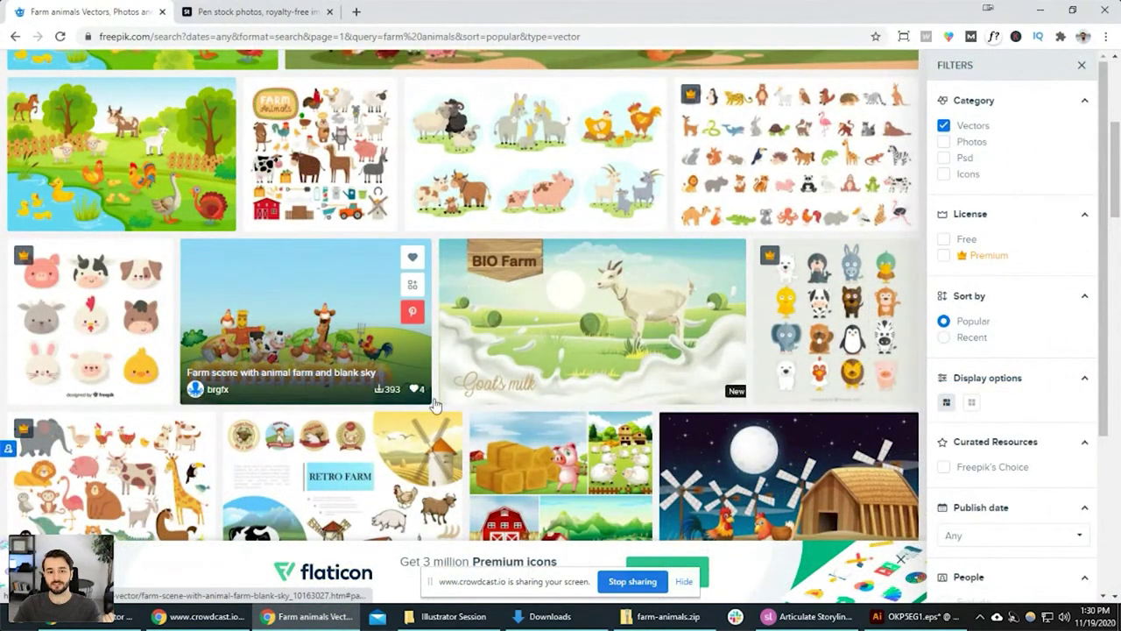
Preview the cute farm and wild animal set on Freepik, close it and browse further through the results.
{"action": "scroll", "coordinate": [442, 403], "scroll_direction": "up", "scroll_amount": 2}
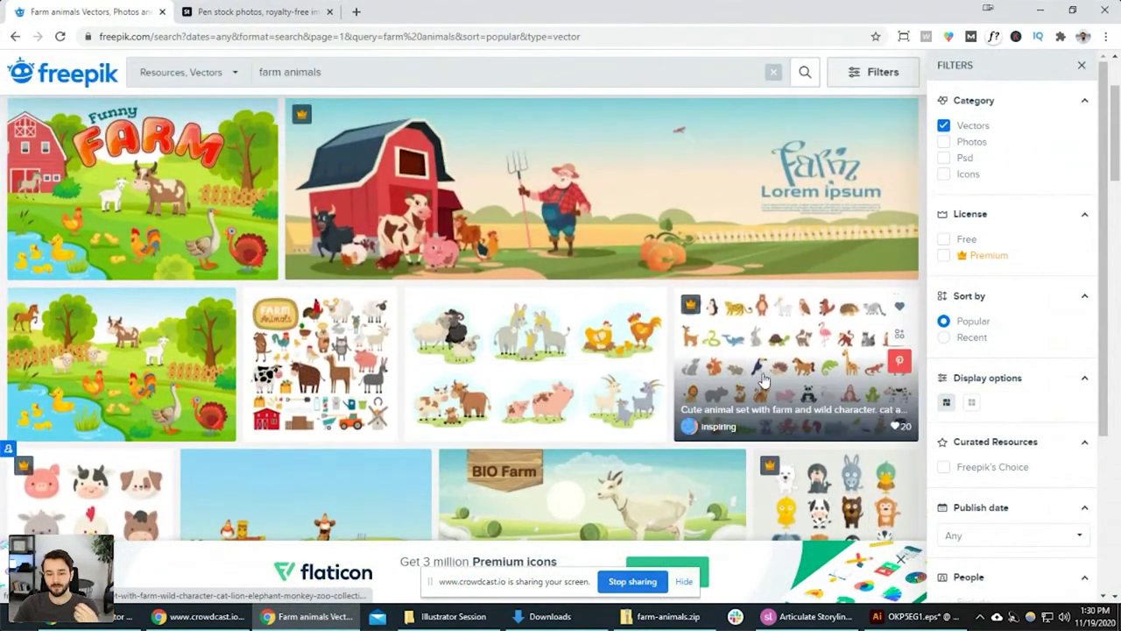
{"action": "left_click", "coordinate": [788, 377]}
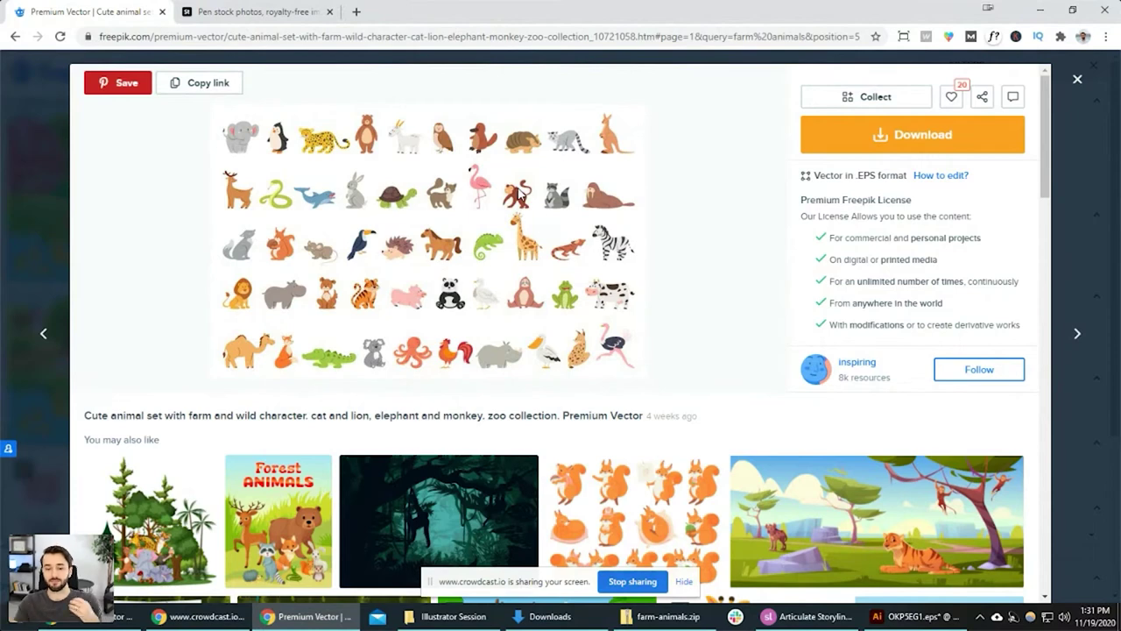
{"action": "left_click", "coordinate": [17, 225]}
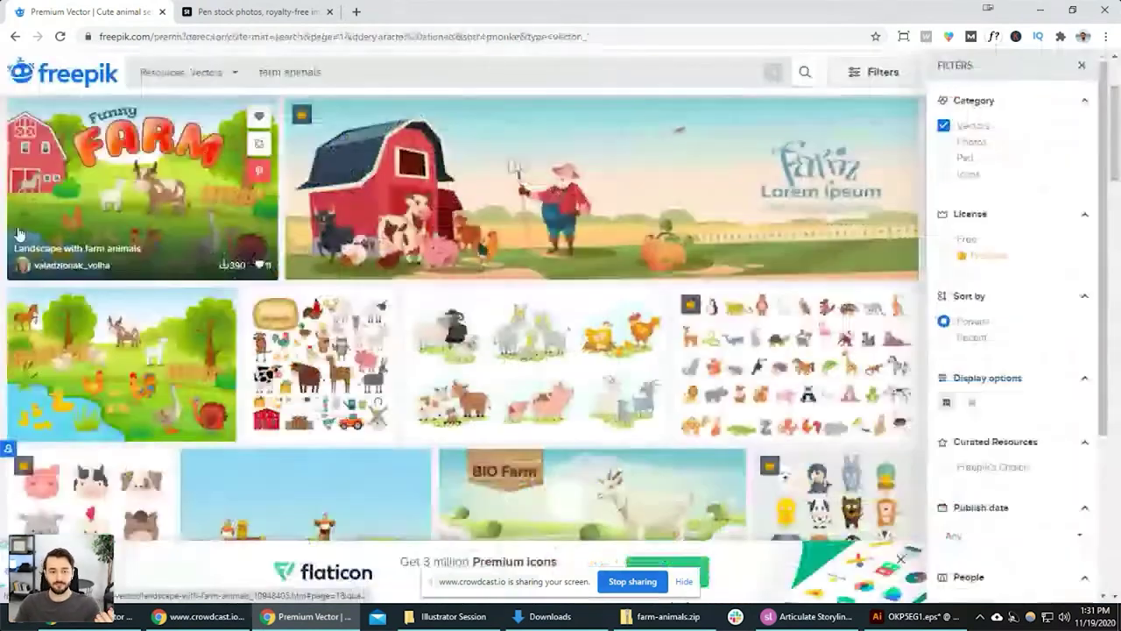
{"action": "scroll", "coordinate": [399, 308], "scroll_direction": "down", "scroll_amount": 5}
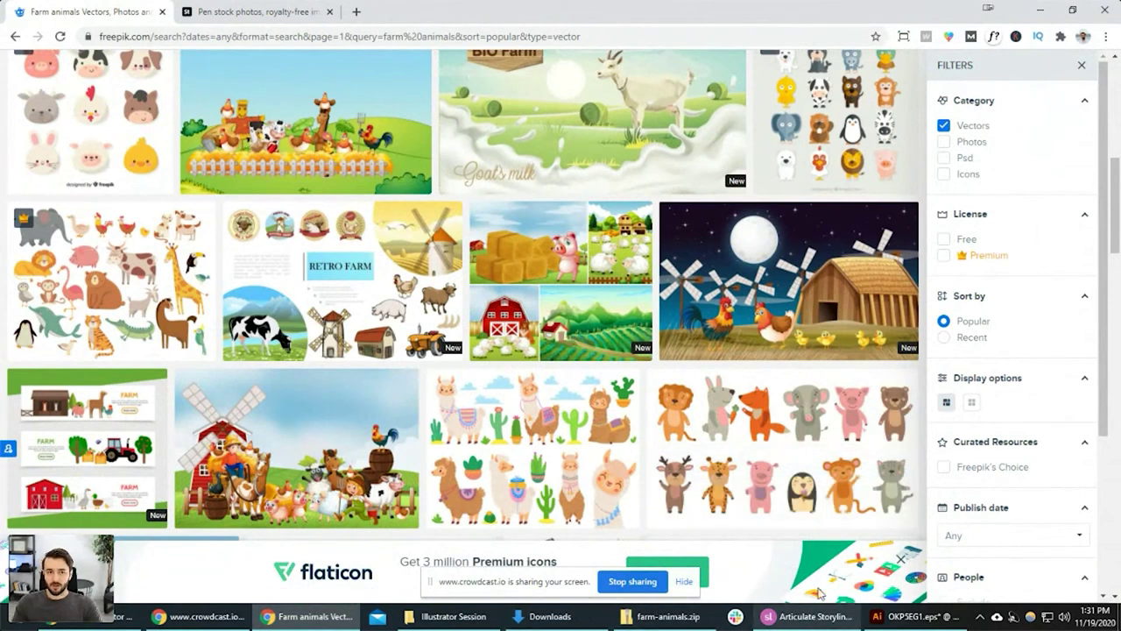
{"action": "mouse_move", "coordinate": [651, 446]}
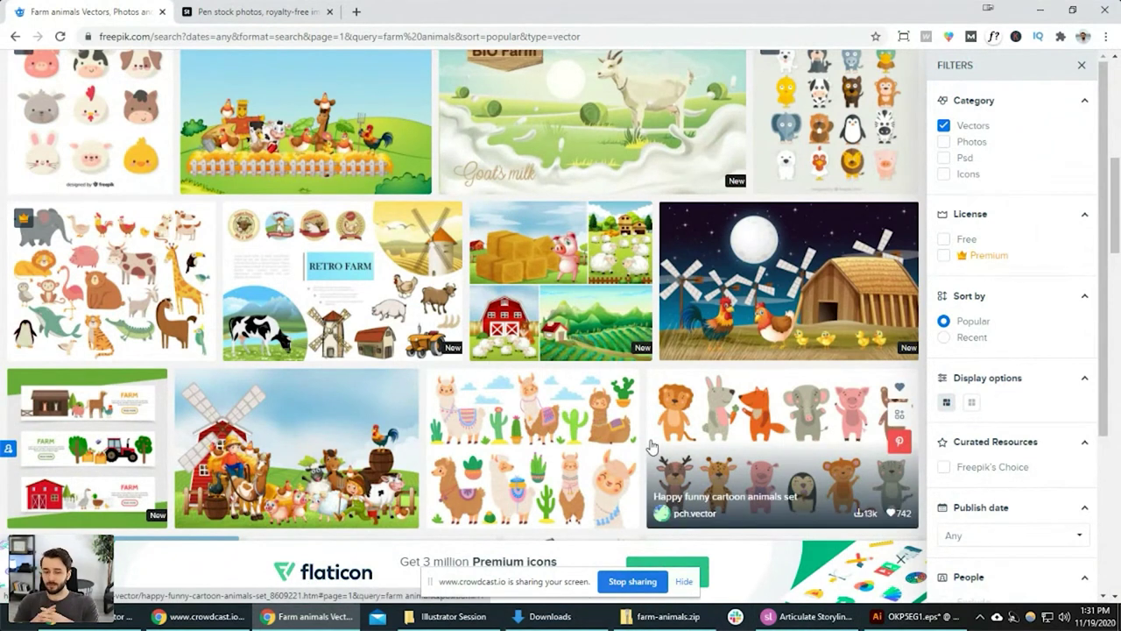
Switch to Illustrator, glance at the 1876 document and bring the farm scene in the 572 document into view.
{"action": "left_click", "coordinate": [910, 616]}
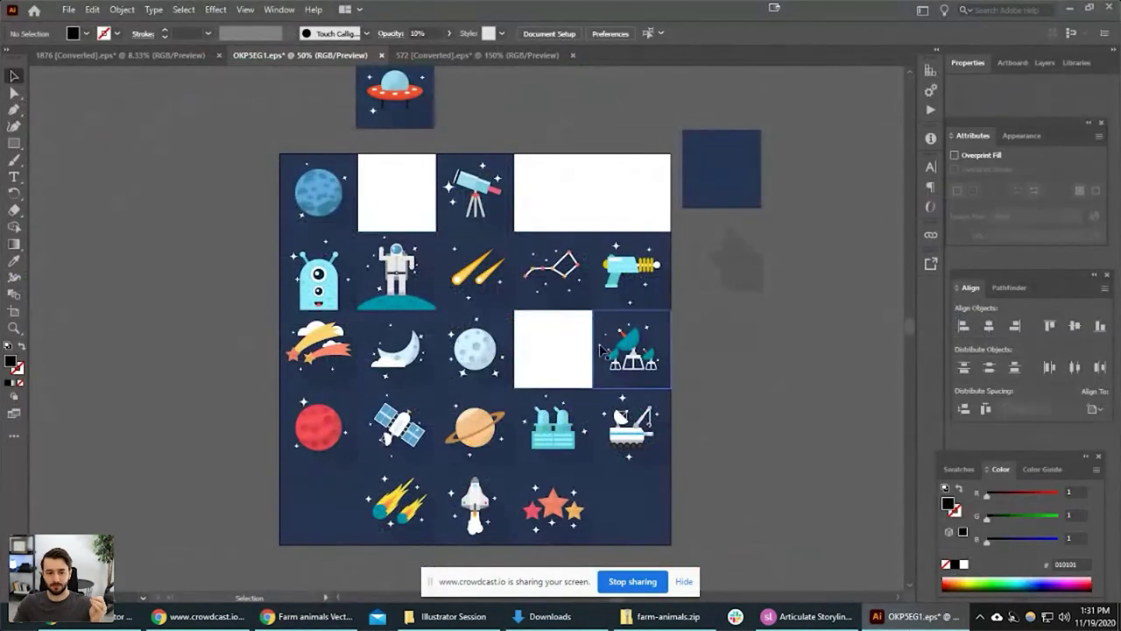
{"action": "left_click", "coordinate": [145, 55]}
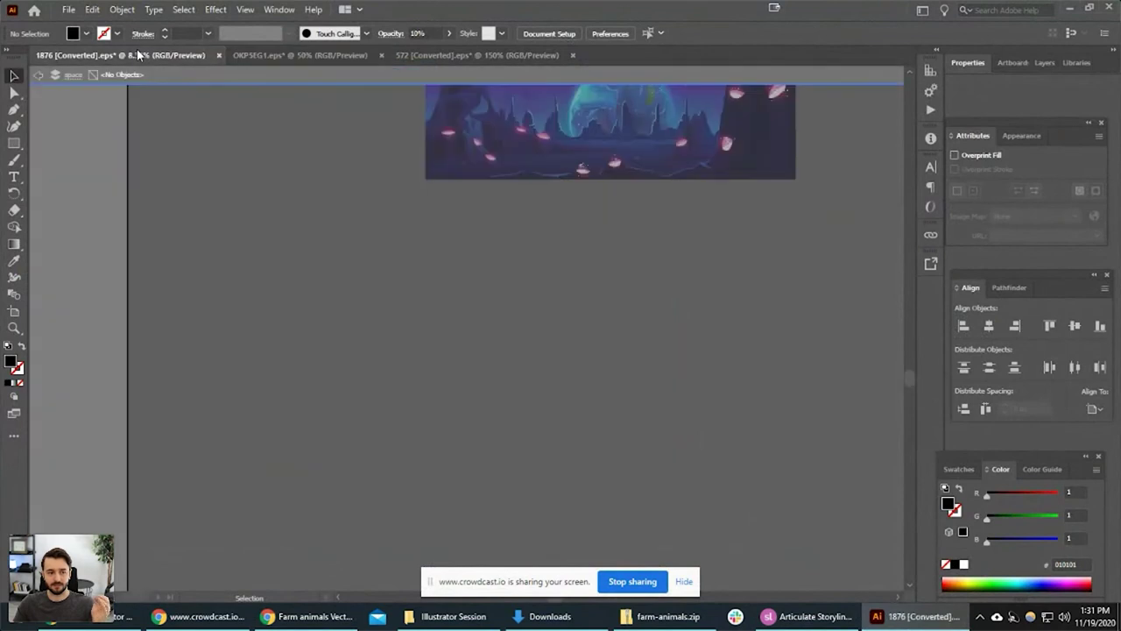
{"action": "left_click", "coordinate": [478, 54]}
{"action": "left_click", "coordinate": [473, 288]}
{"action": "left_click_drag", "start_coordinate": [473, 288], "coordinate": [617, 372]}
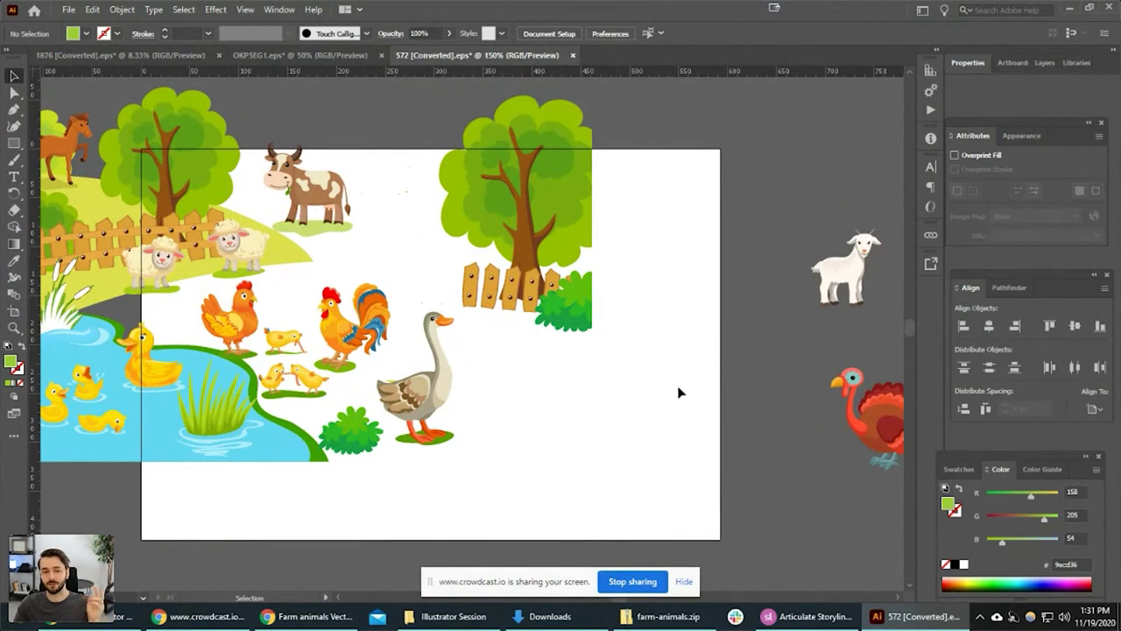
Isolate the farm scene's clip group, inspect single paths of the tree, bush and cow by selecting them, and leave isolation mode.
{"action": "double_click", "coordinate": [531, 203]}
{"action": "left_click", "coordinate": [497, 231]}
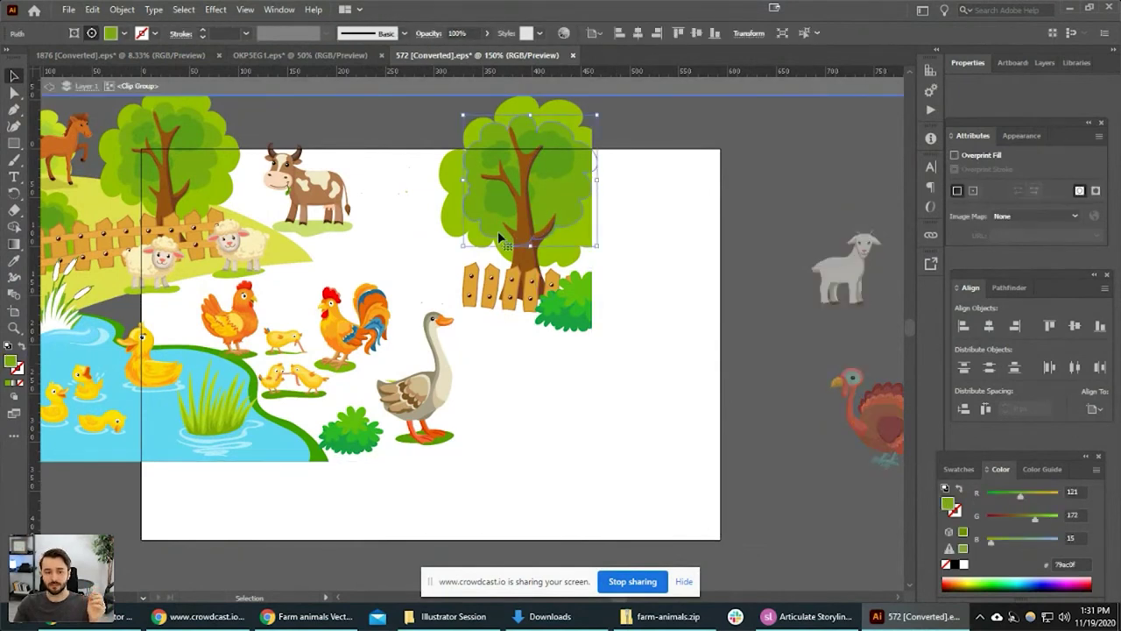
{"action": "left_click", "coordinate": [563, 313]}
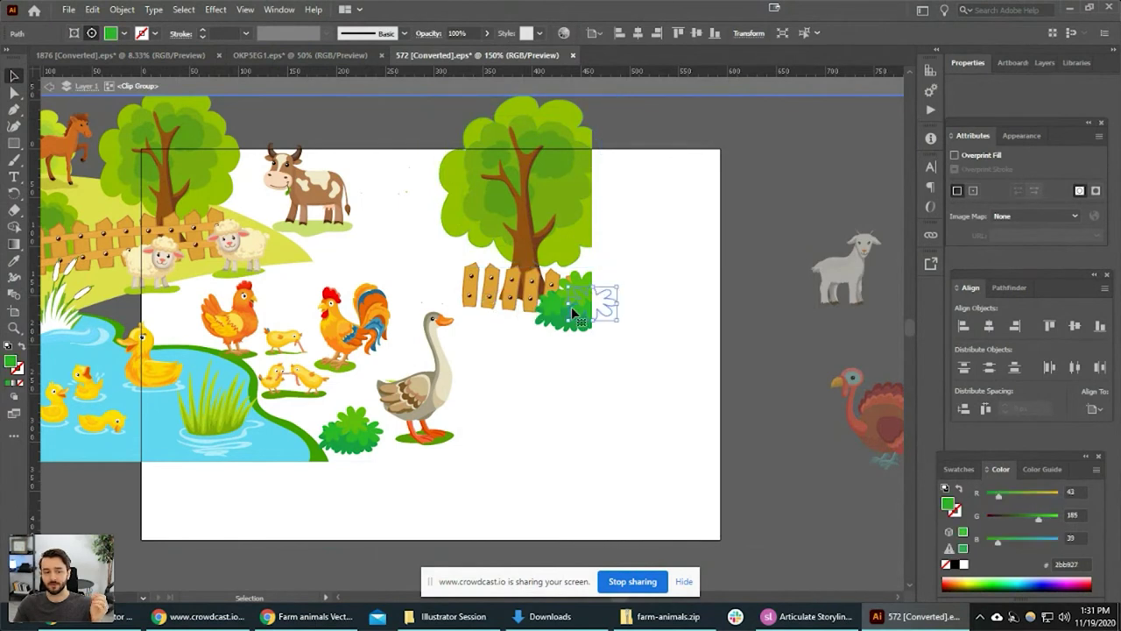
{"action": "left_click", "coordinate": [706, 372]}
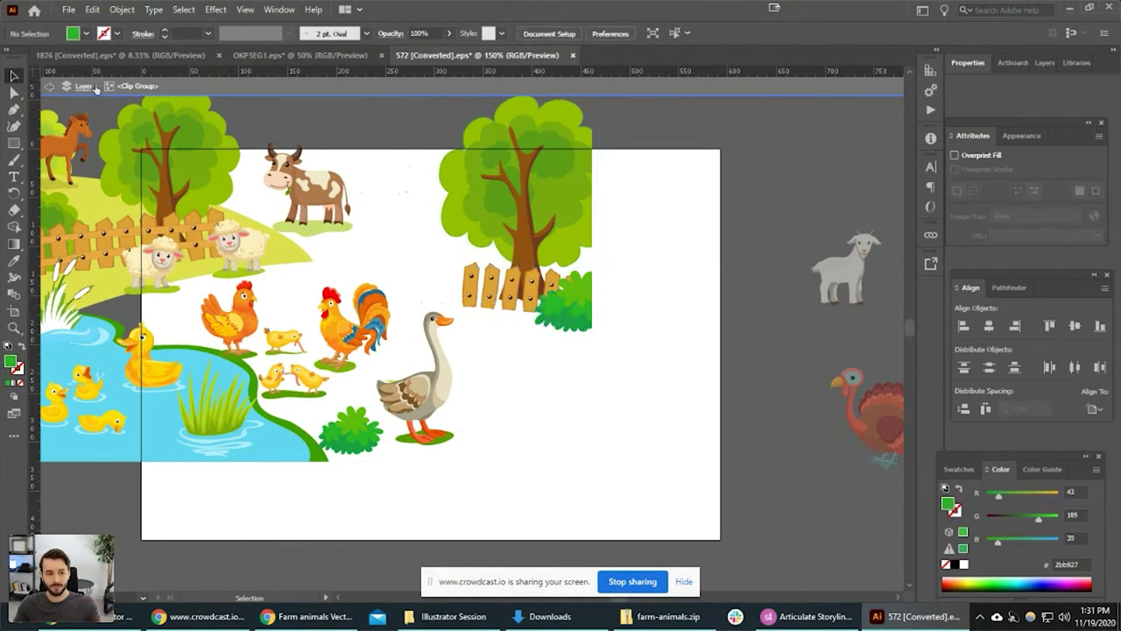
{"action": "left_click", "coordinate": [303, 184]}
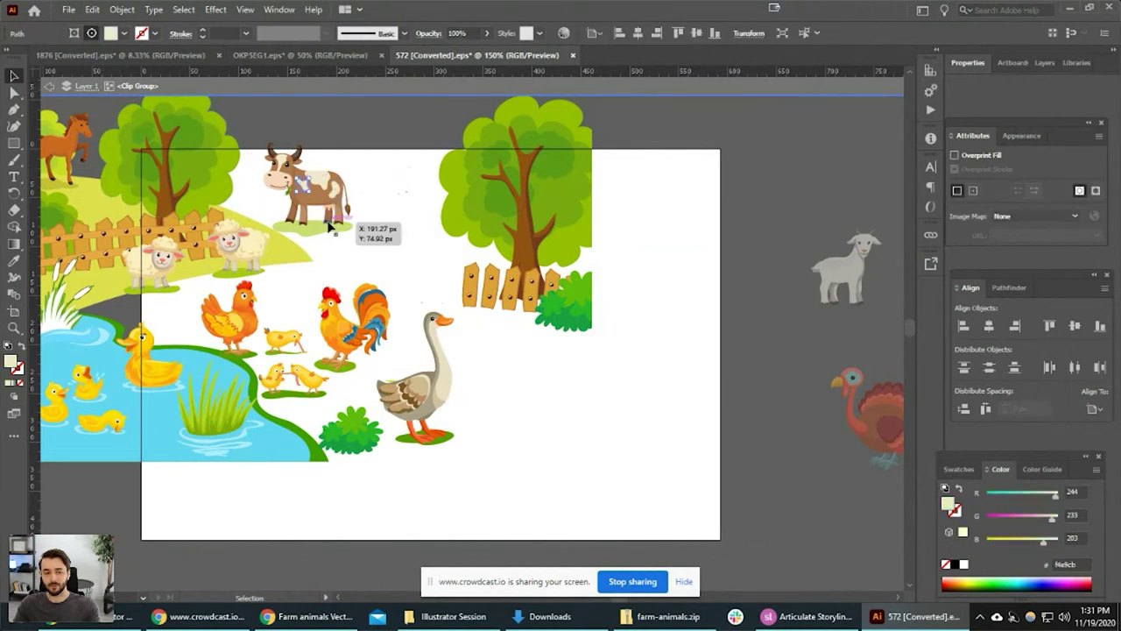
{"action": "key", "text": "Escape"}
Select the extracted turkey group beside the artboard's right edge.
{"action": "left_click_drag", "start_coordinate": [675, 412], "coordinate": [506, 373]}
{"action": "left_click", "coordinate": [662, 272]}
{"action": "left_click", "coordinate": [739, 381]}
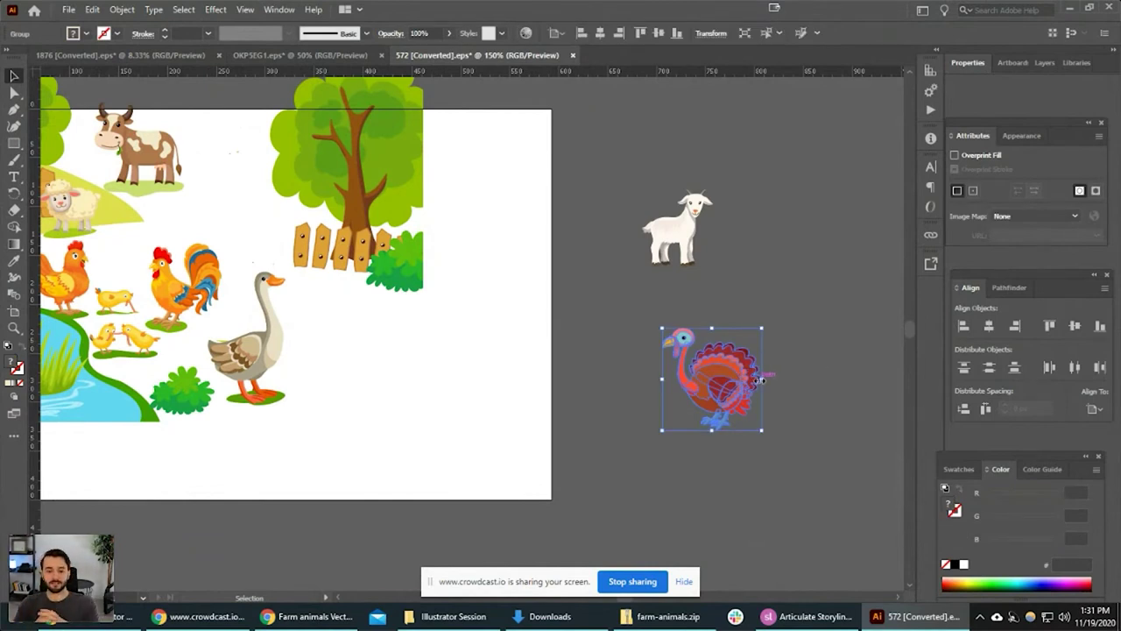
Move the turkey slightly left and down beneath the goat beside the artboard, and clear the selection.
{"action": "left_click", "coordinate": [784, 410]}
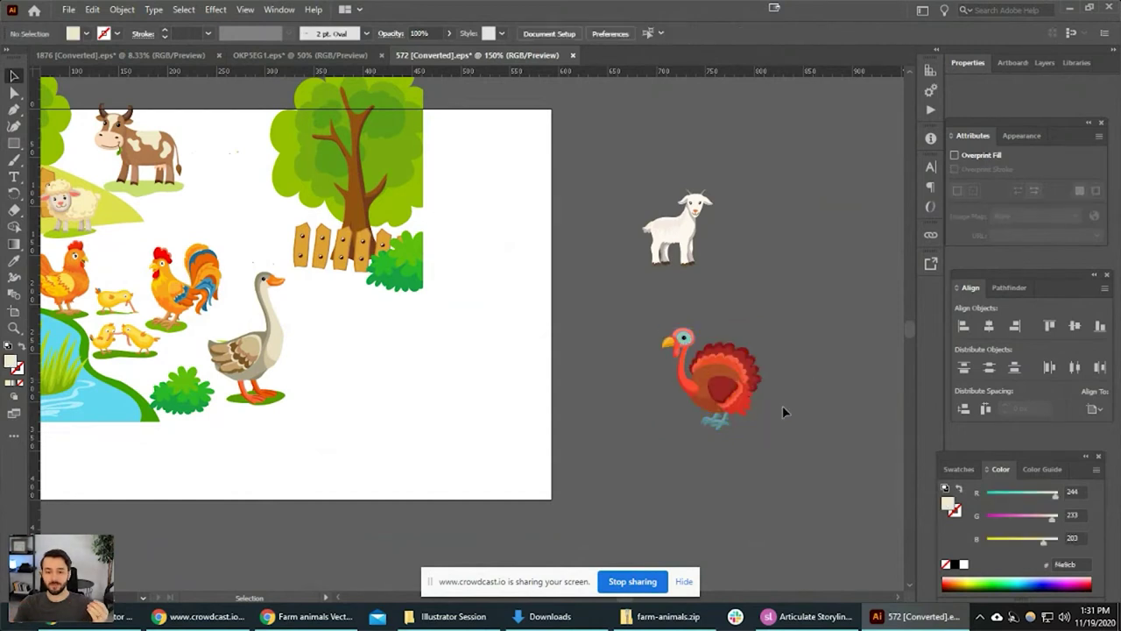
{"action": "left_click_drag", "start_coordinate": [703, 392], "coordinate": [665, 393]}
{"action": "left_click", "coordinate": [771, 357]}
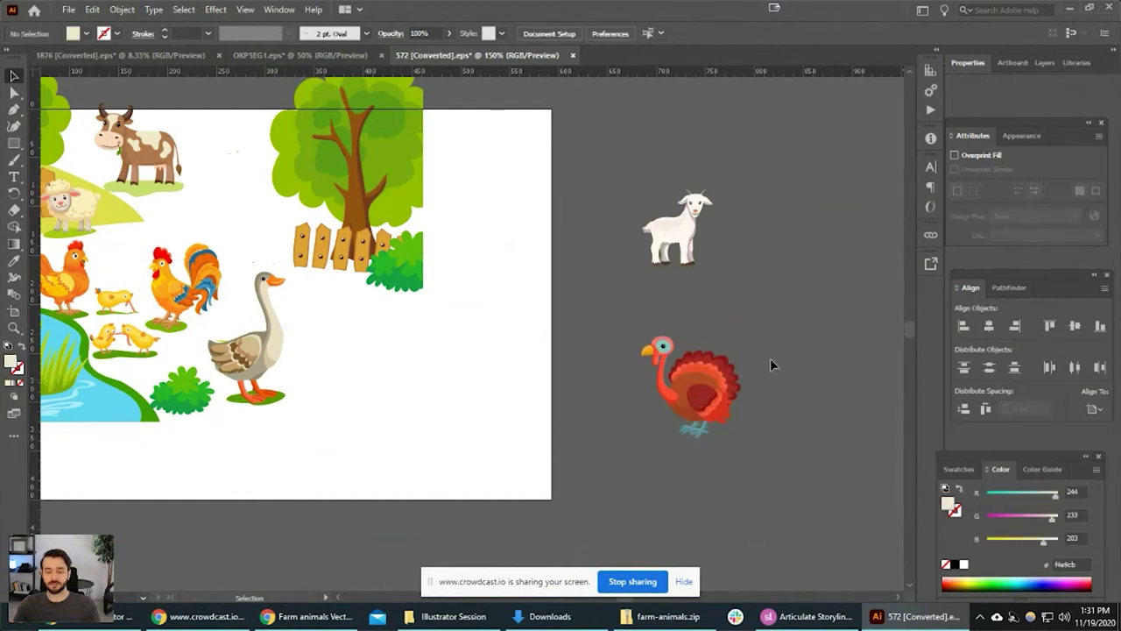
Switch to Articulate Storyline to look at the DevOps Lifecycle slide's icons and return to the farm scene in Illustrator.
{"action": "left_click", "coordinate": [807, 615]}
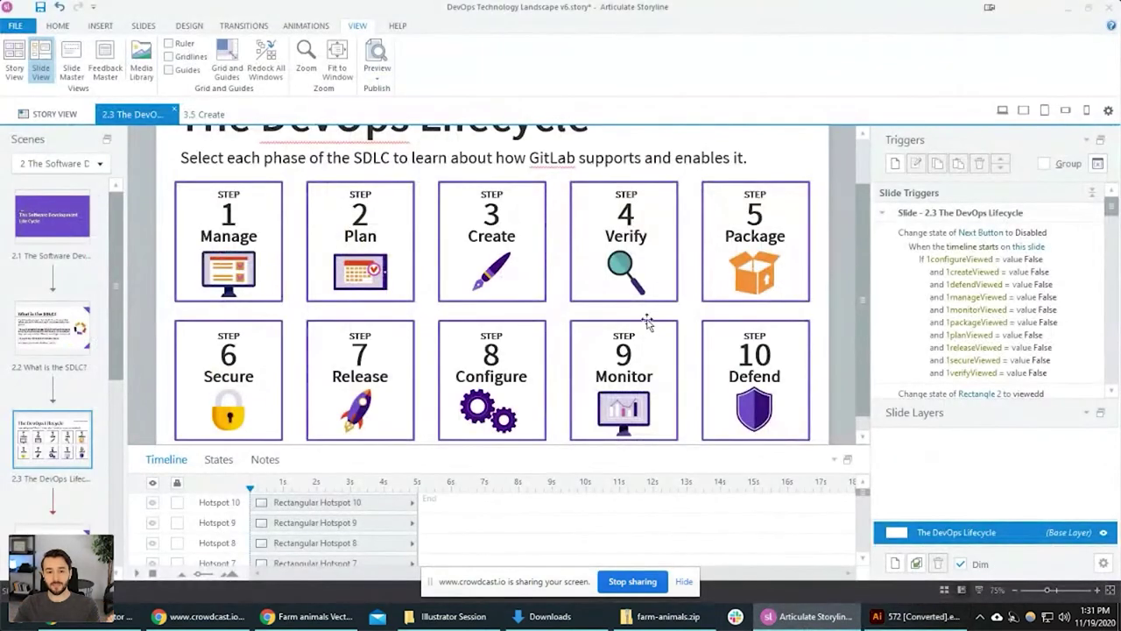
{"action": "mouse_move", "coordinate": [910, 616]}
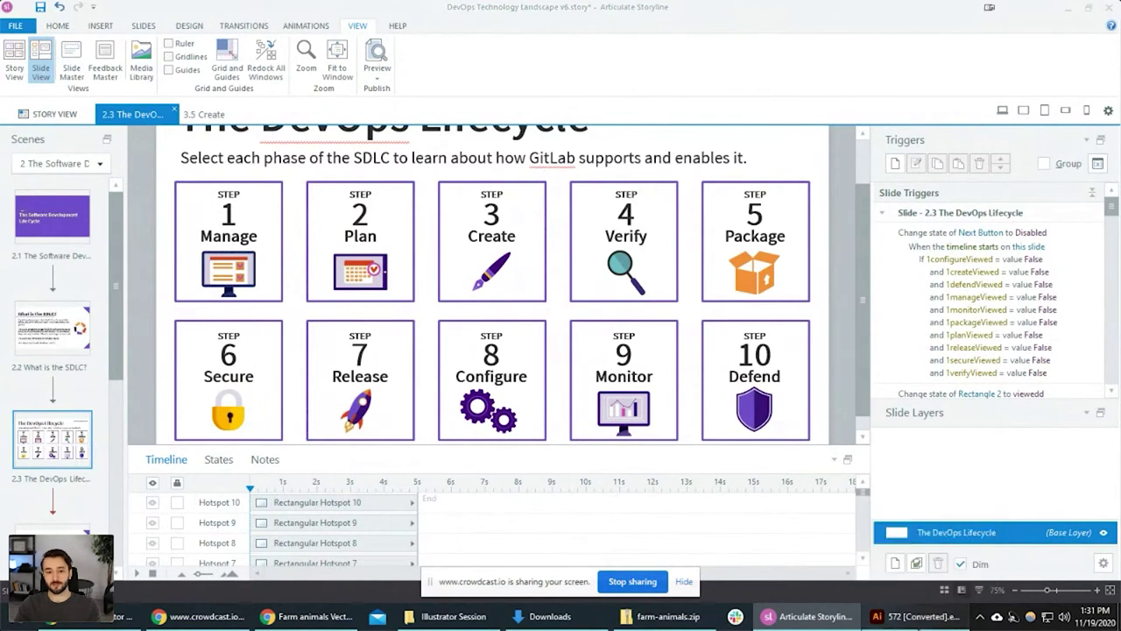
{"action": "left_click", "coordinate": [884, 556]}
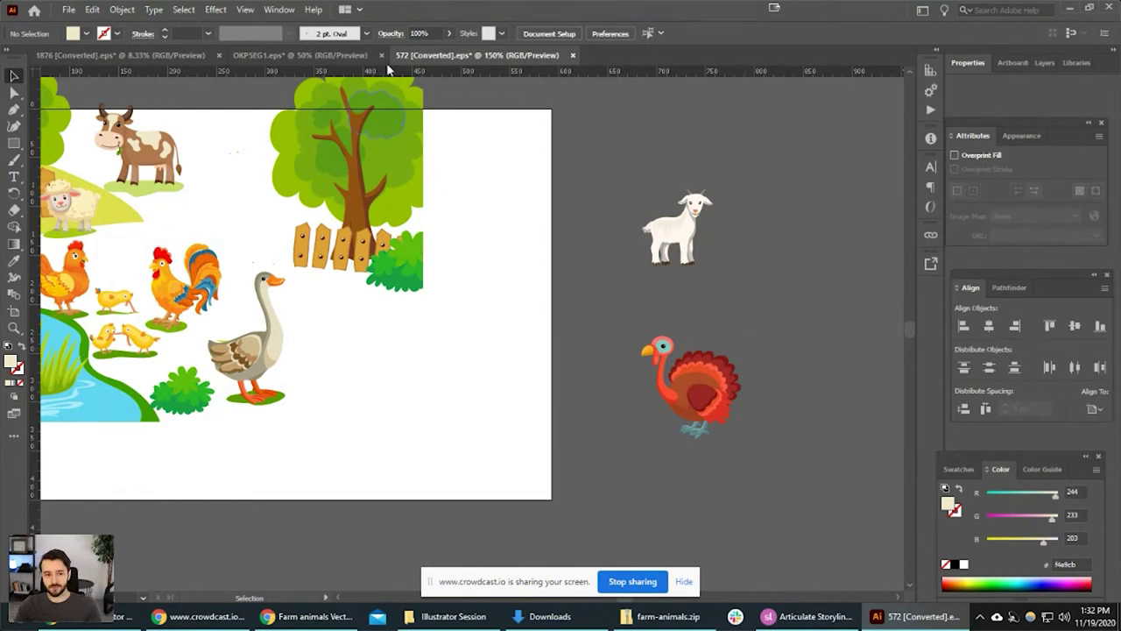
In the OKPSEG1 document, isolate the extracted rocket group and select its left red wing.
{"action": "left_click", "coordinate": [338, 55]}
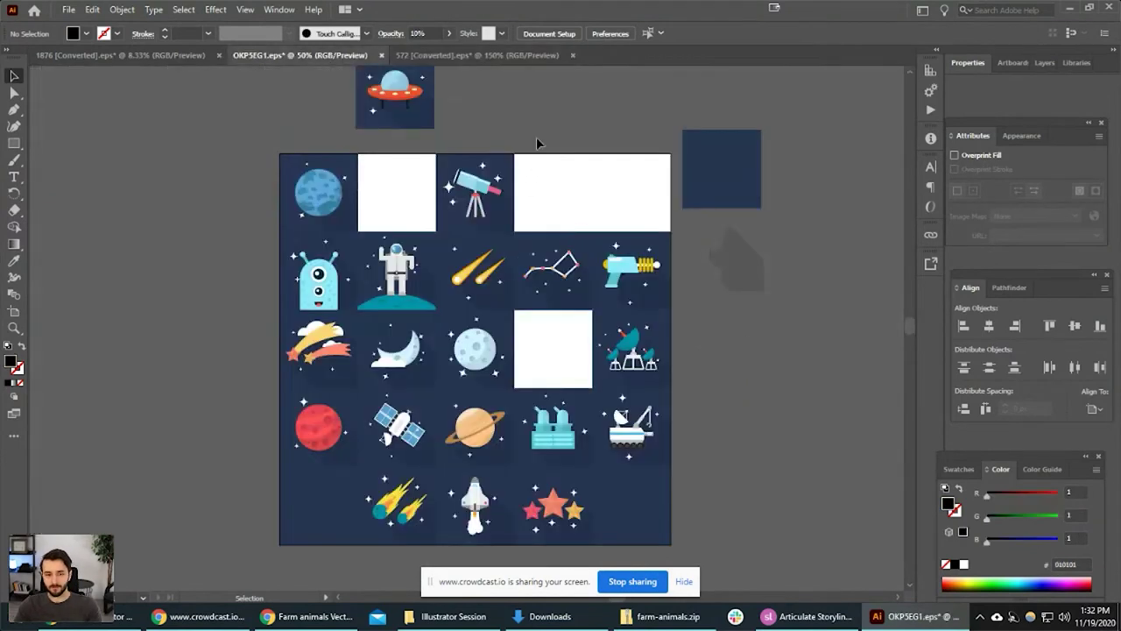
{"action": "left_click_drag", "start_coordinate": [542, 122], "coordinate": [320, 380]}
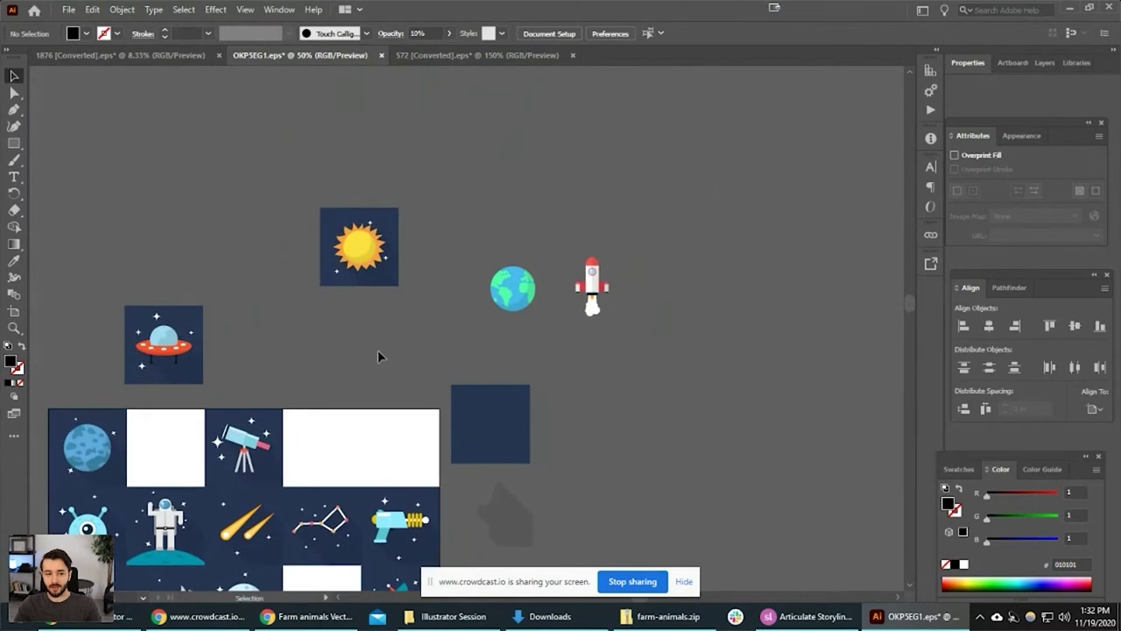
{"action": "left_click_drag", "start_coordinate": [380, 356], "coordinate": [350, 385]}
{"action": "scroll", "coordinate": [472, 348], "scroll_direction": "up", "scroll_amount": 6}
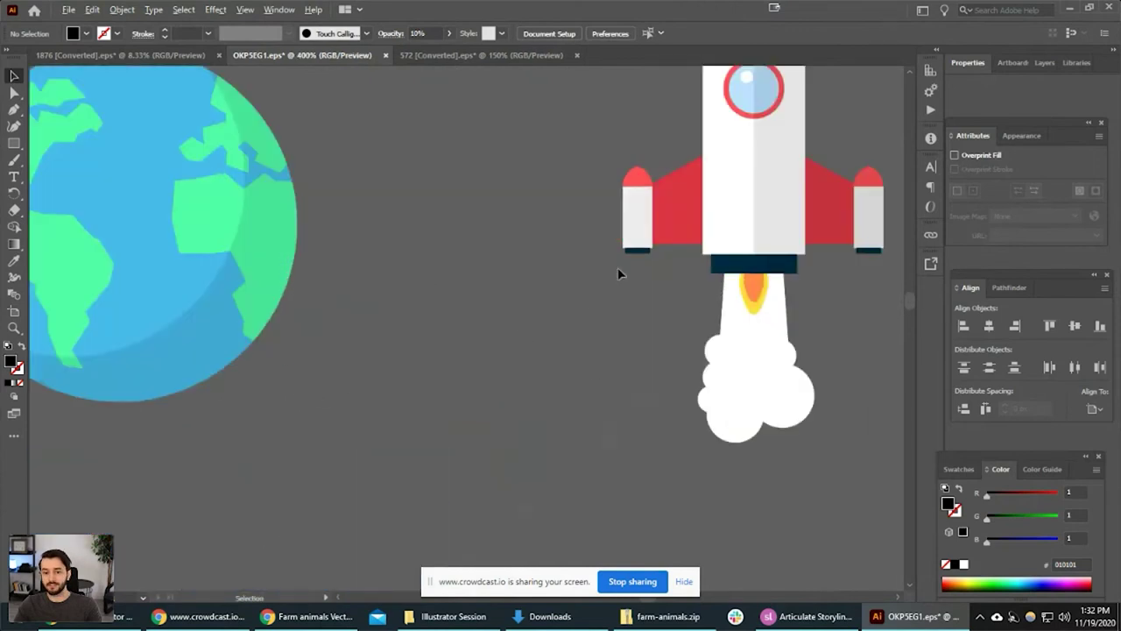
{"action": "left_click_drag", "start_coordinate": [617, 268], "coordinate": [378, 369]}
{"action": "scroll", "coordinate": [405, 317], "scroll_direction": "down", "scroll_amount": 1}
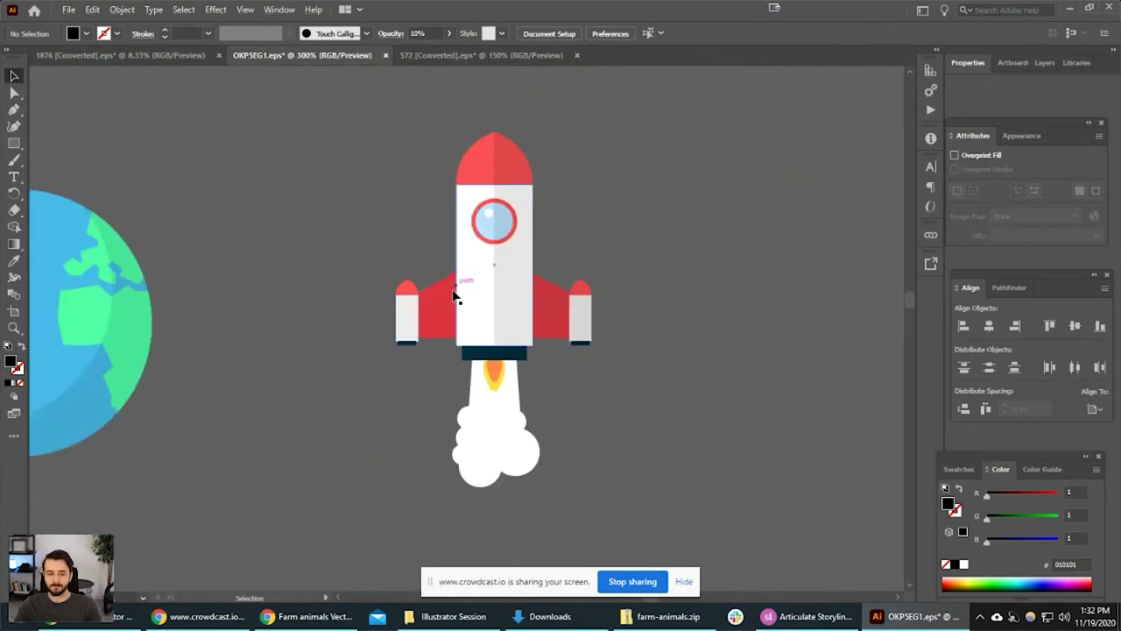
{"action": "left_click", "coordinate": [437, 312]}
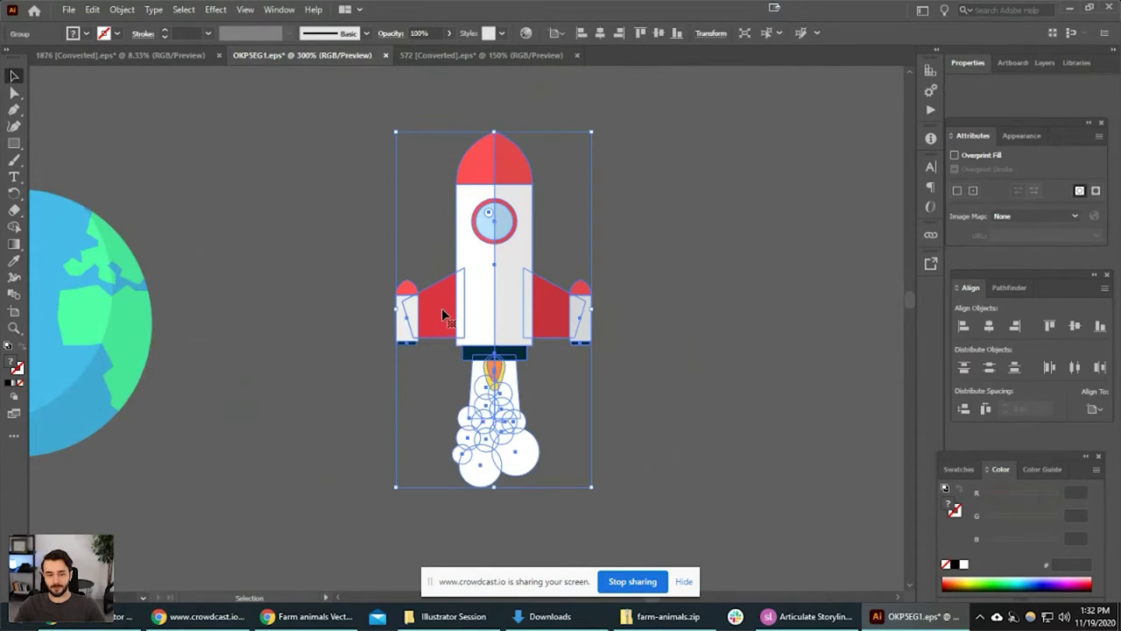
{"action": "double_click", "coordinate": [441, 306]}
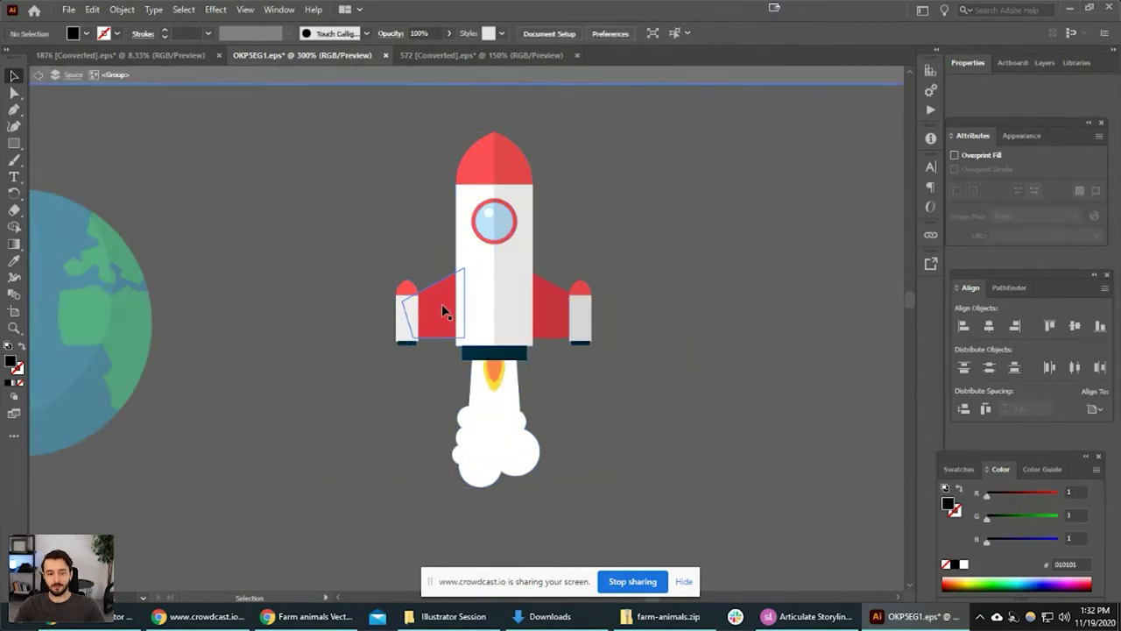
{"action": "left_click", "coordinate": [442, 311]}
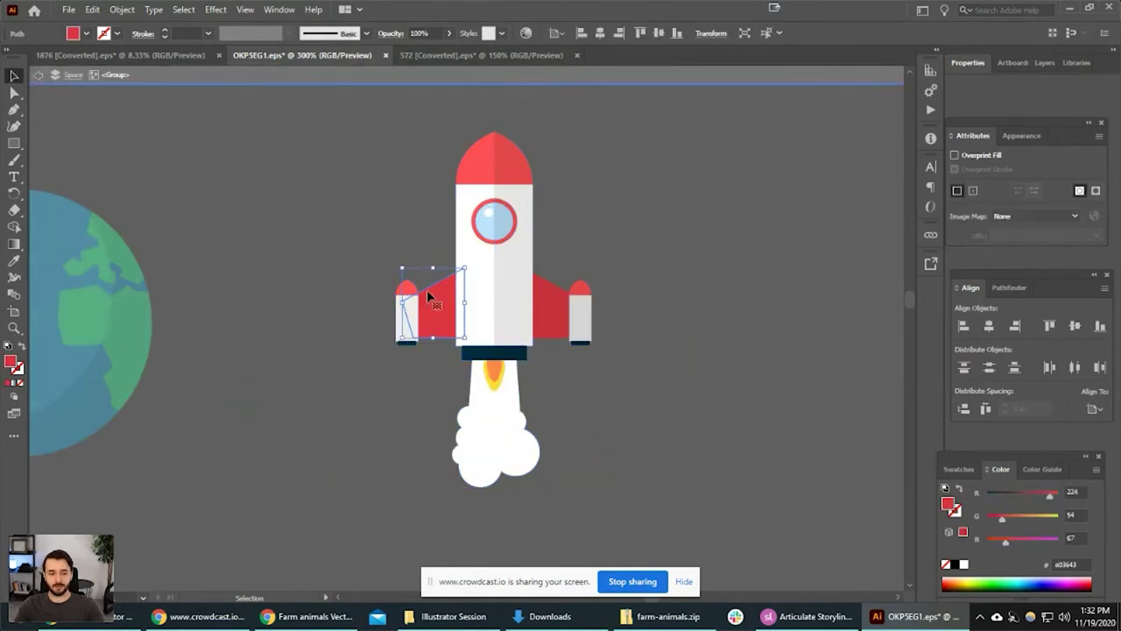
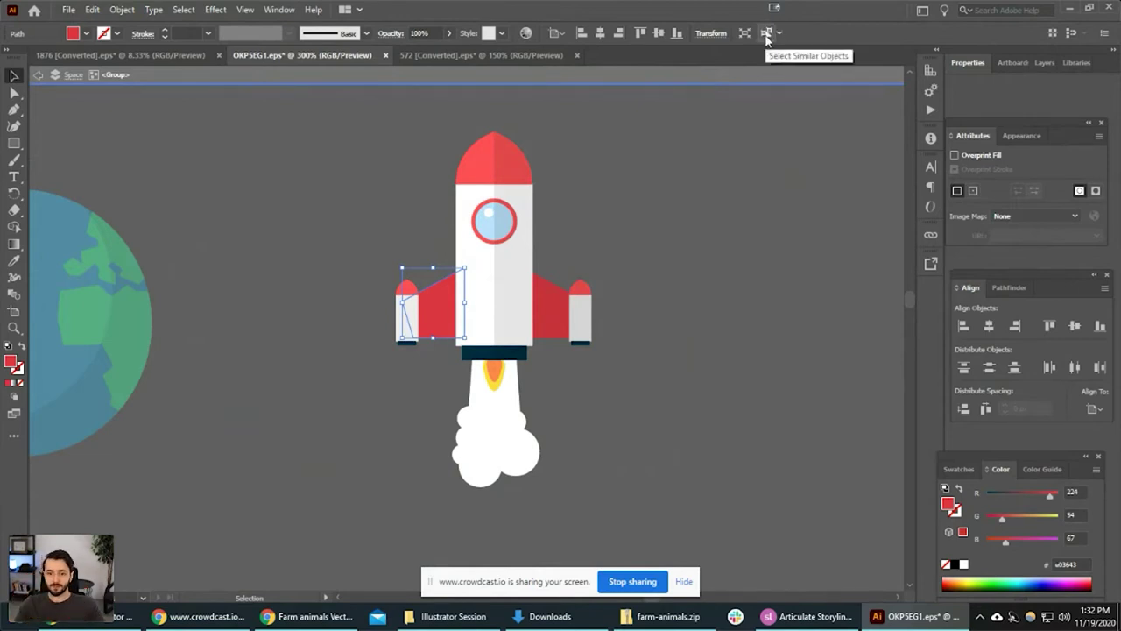
Review the Select Similar Objects criteria, select both matching red wings of the rocket, and clear the selection.
{"action": "left_click", "coordinate": [778, 34]}
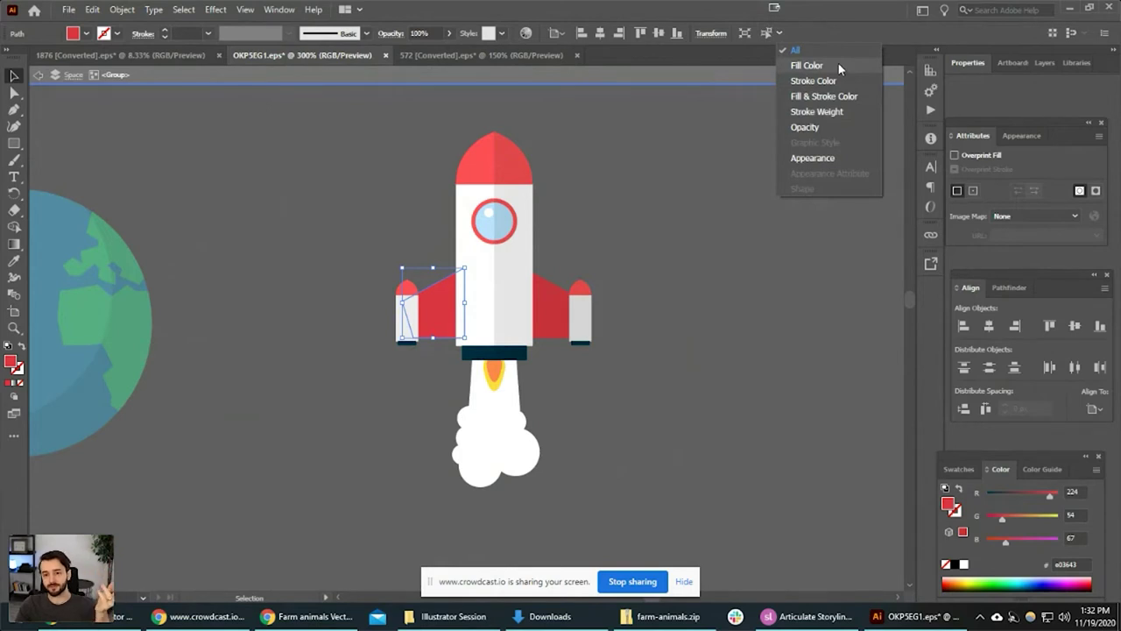
{"action": "left_click", "coordinate": [782, 33]}
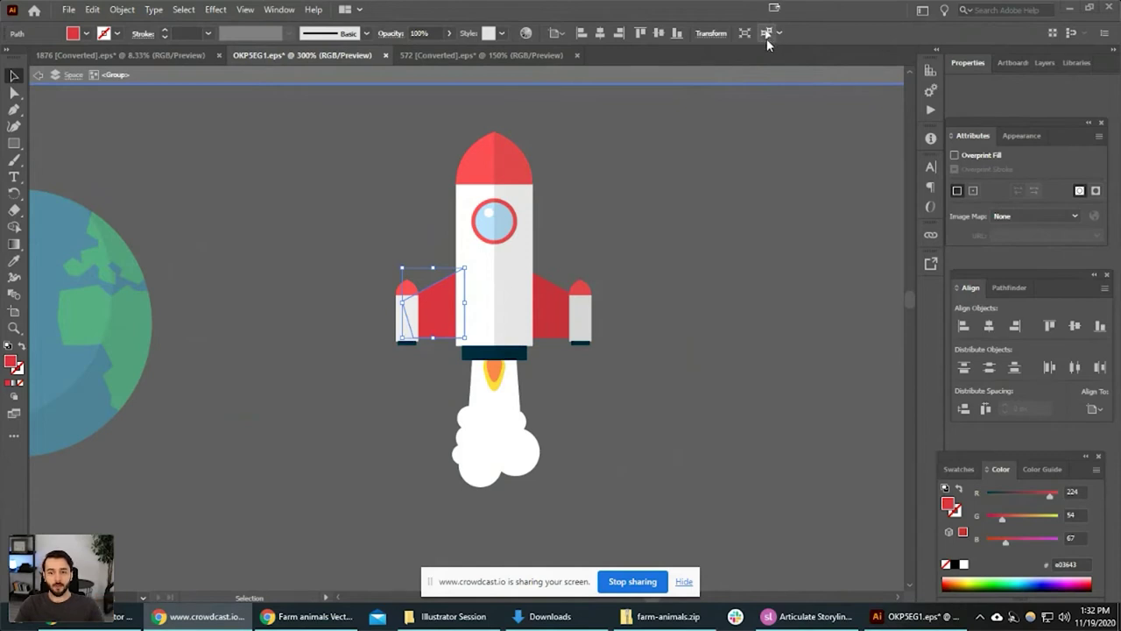
{"action": "left_click", "coordinate": [766, 38]}
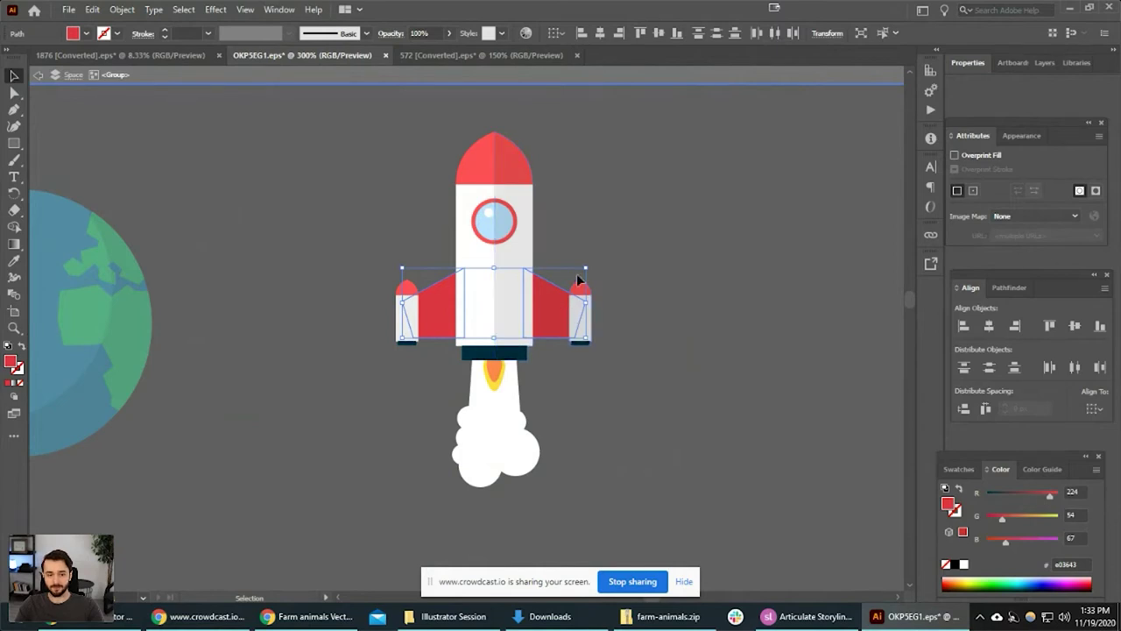
{"action": "left_click", "coordinate": [712, 210]}
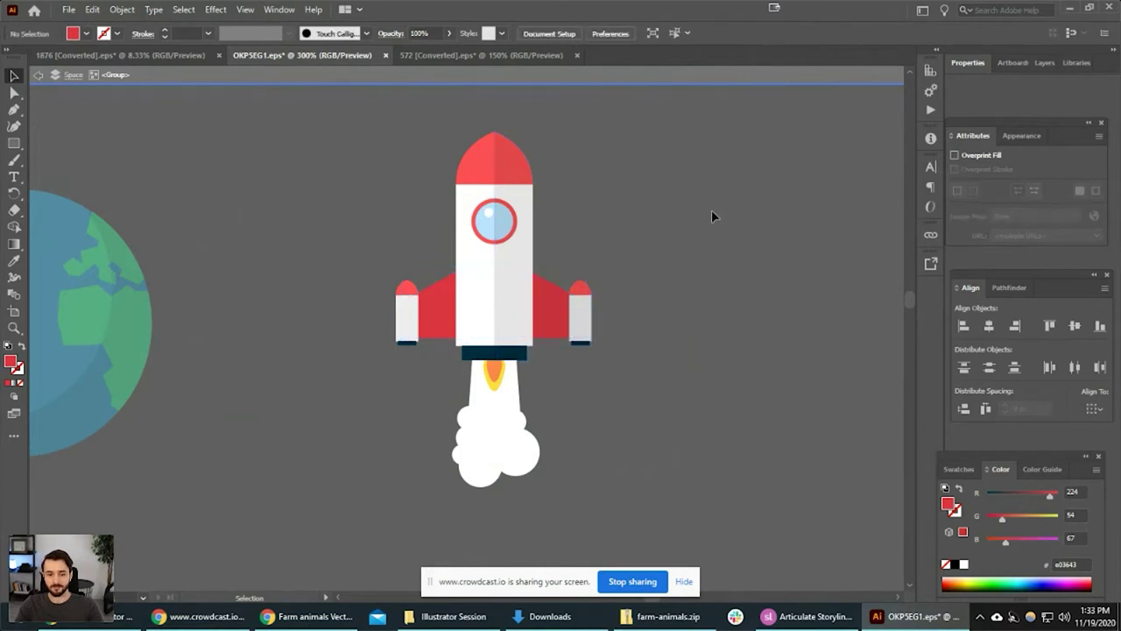
Move the black 10% opacity shadow shape off the rocket's right half into the empty space beside it.
{"action": "left_click", "coordinate": [543, 302]}
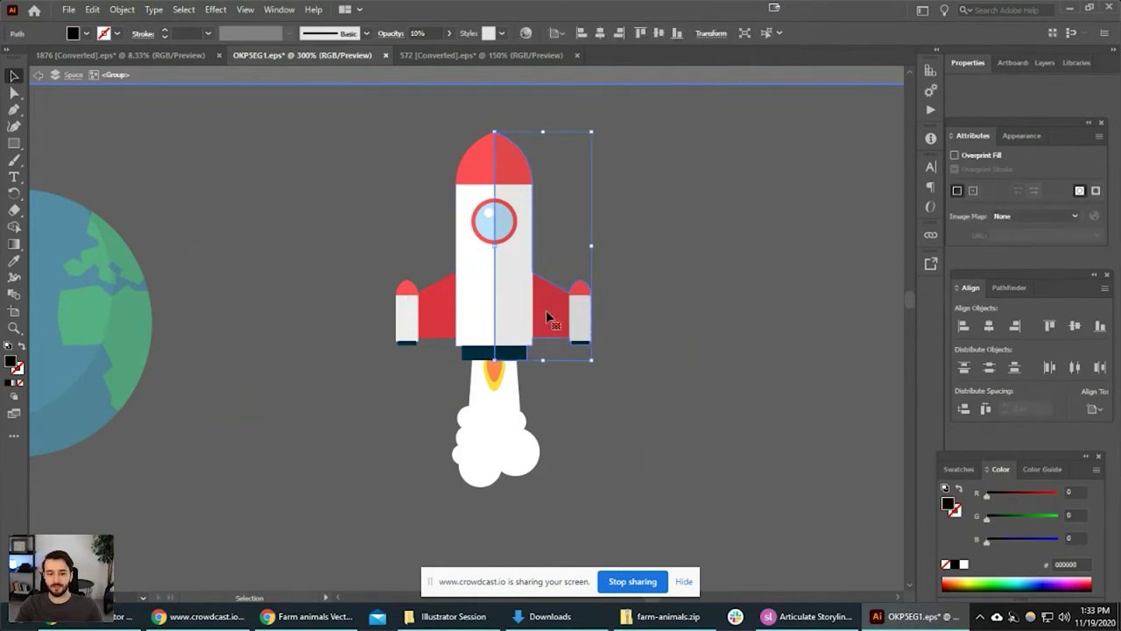
{"action": "left_click_drag", "start_coordinate": [546, 311], "coordinate": [645, 295]}
{"action": "left_click", "coordinate": [709, 285]}
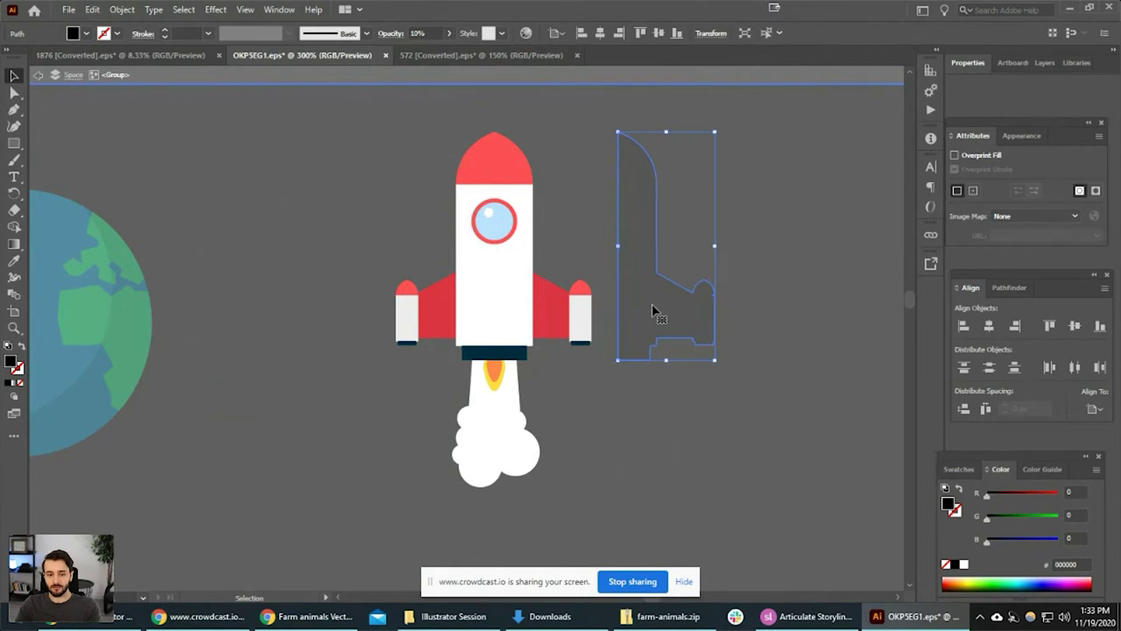
{"action": "left_click_drag", "start_coordinate": [652, 311], "coordinate": [518, 308]}
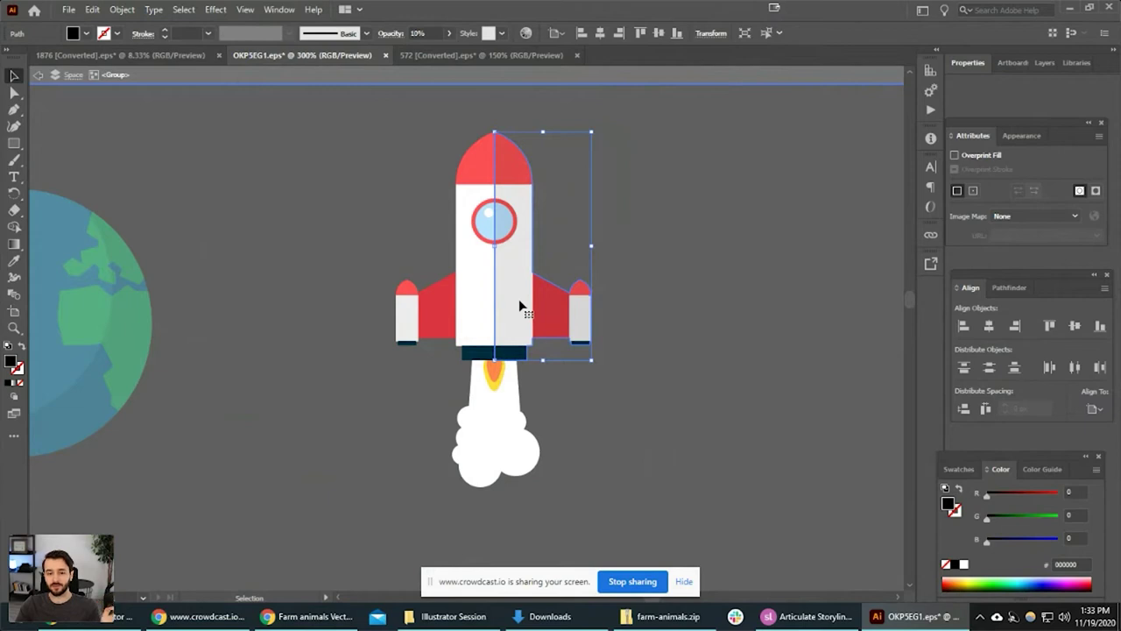
{"action": "left_click_drag", "start_coordinate": [525, 314], "coordinate": [656, 308]}
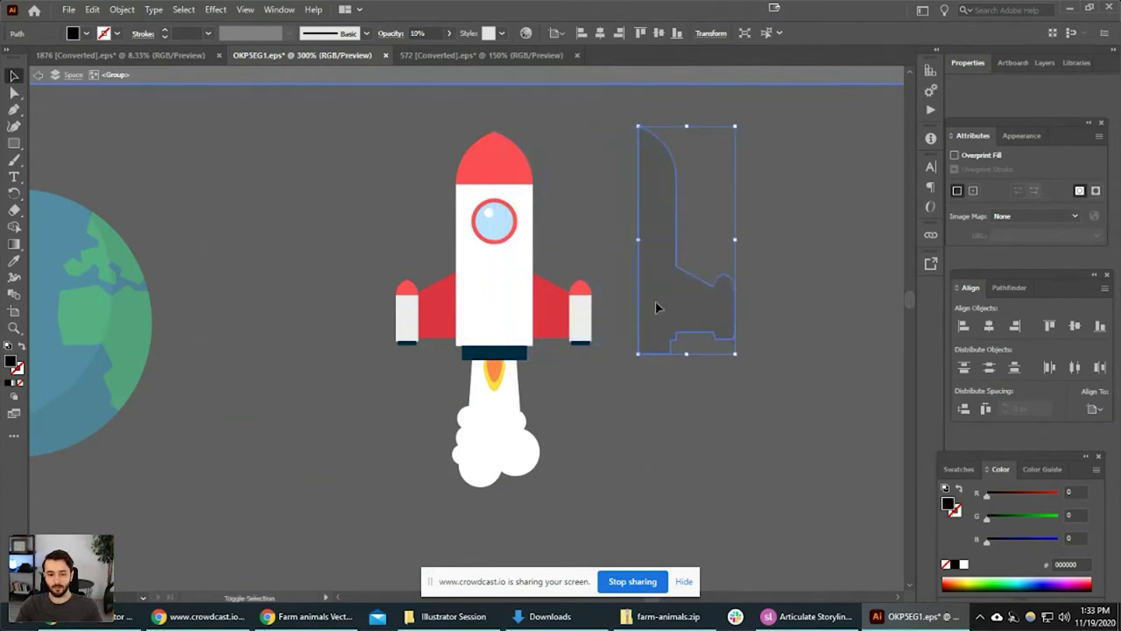
{"action": "key", "text": "a"}
{"action": "key", "text": "v"}
Select the rocket's left red wing and extend the selection to similar objects so both wings are included.
{"action": "left_click", "coordinate": [560, 310]}
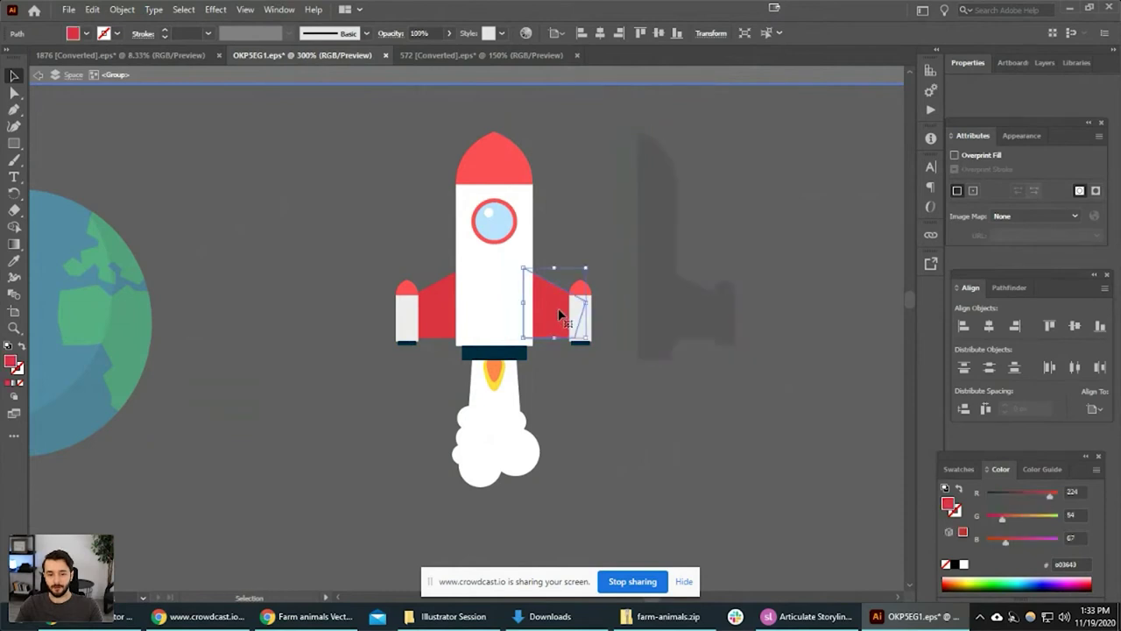
{"action": "left_click", "coordinate": [496, 156]}
{"action": "left_click", "coordinate": [444, 319]}
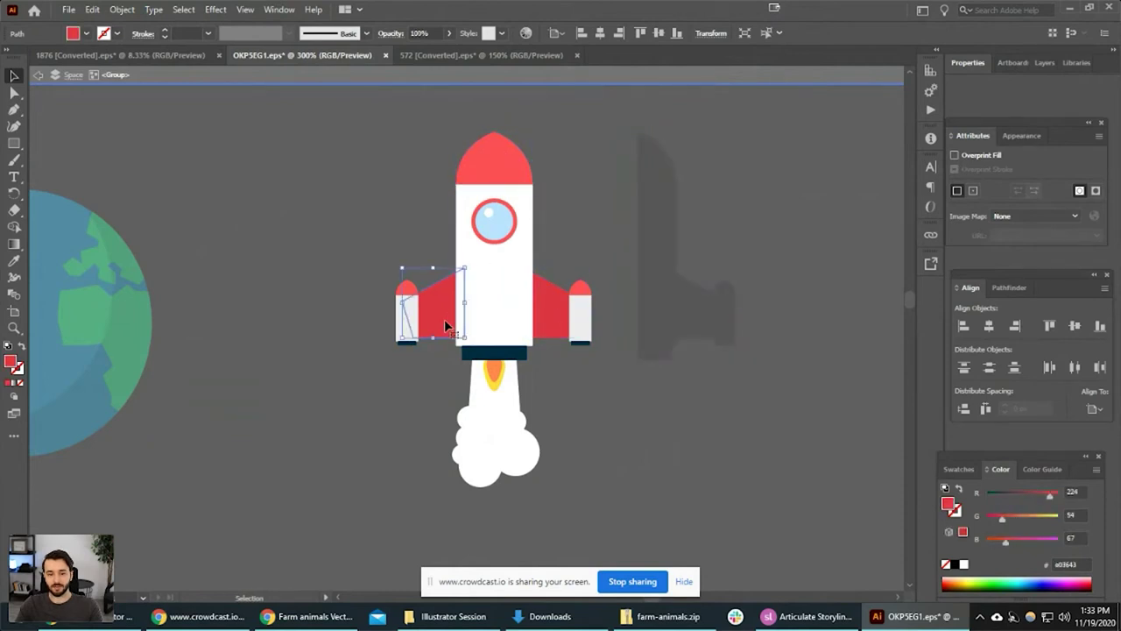
{"action": "left_click", "coordinate": [765, 35]}
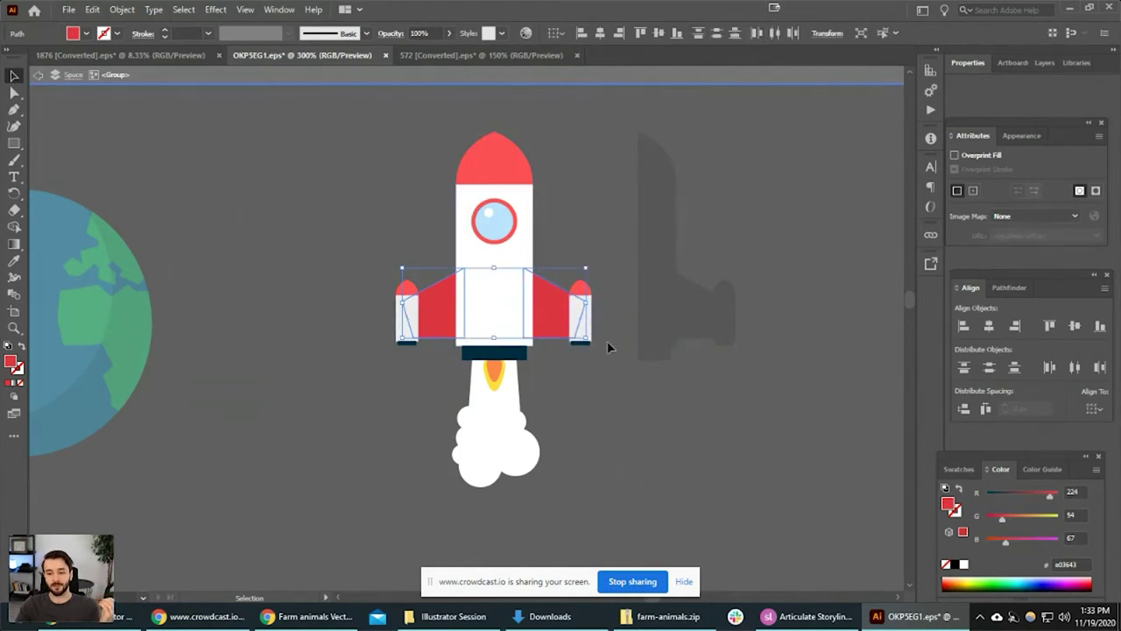
Rearrange the floating Align and Color panels, placing Color close beside the rocket, and check the list of available panels.
{"action": "left_click_drag", "start_coordinate": [1041, 454], "coordinate": [898, 377]}
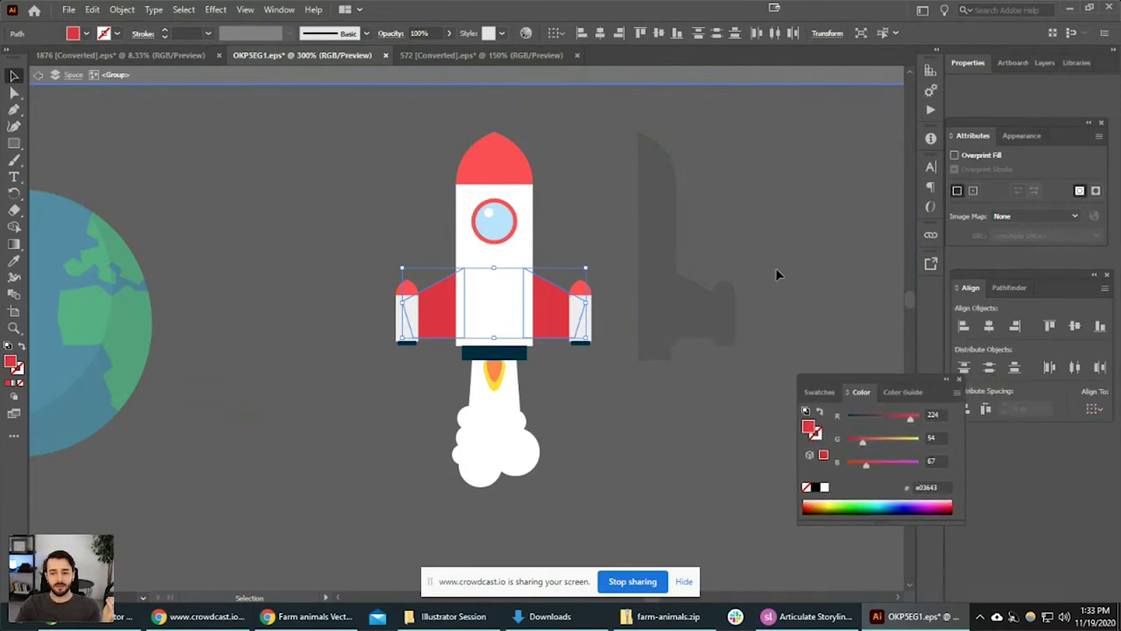
{"action": "left_click_drag", "start_coordinate": [1062, 278], "coordinate": [892, 174]}
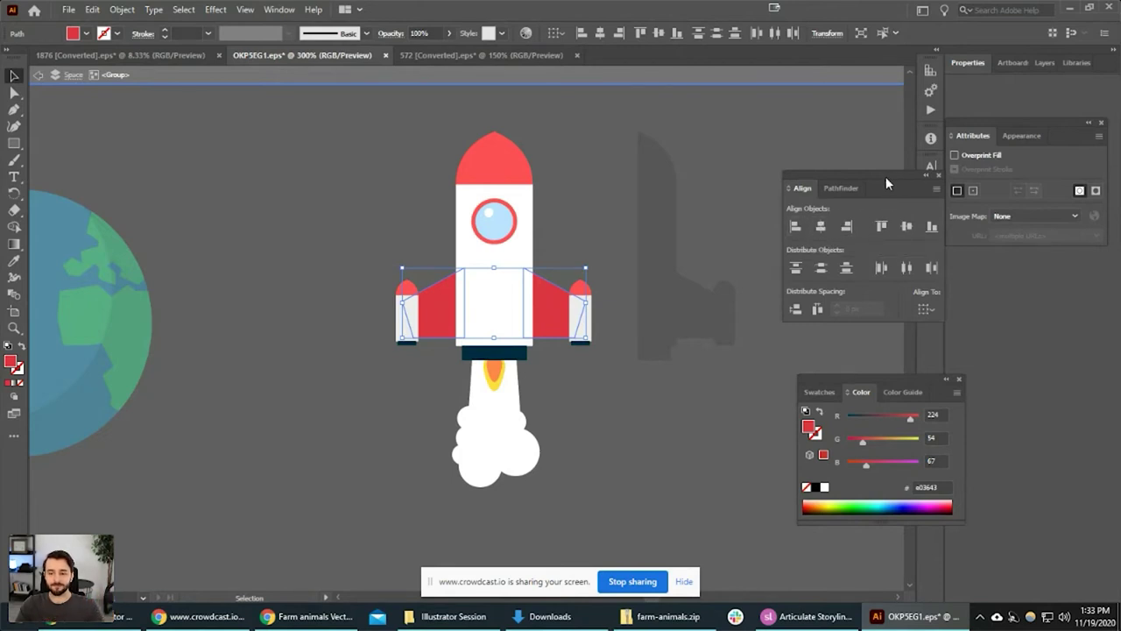
{"action": "left_click_drag", "start_coordinate": [886, 183], "coordinate": [1029, 203]}
{"action": "left_click_drag", "start_coordinate": [922, 373], "coordinate": [865, 312]}
{"action": "left_click", "coordinate": [286, 12]}
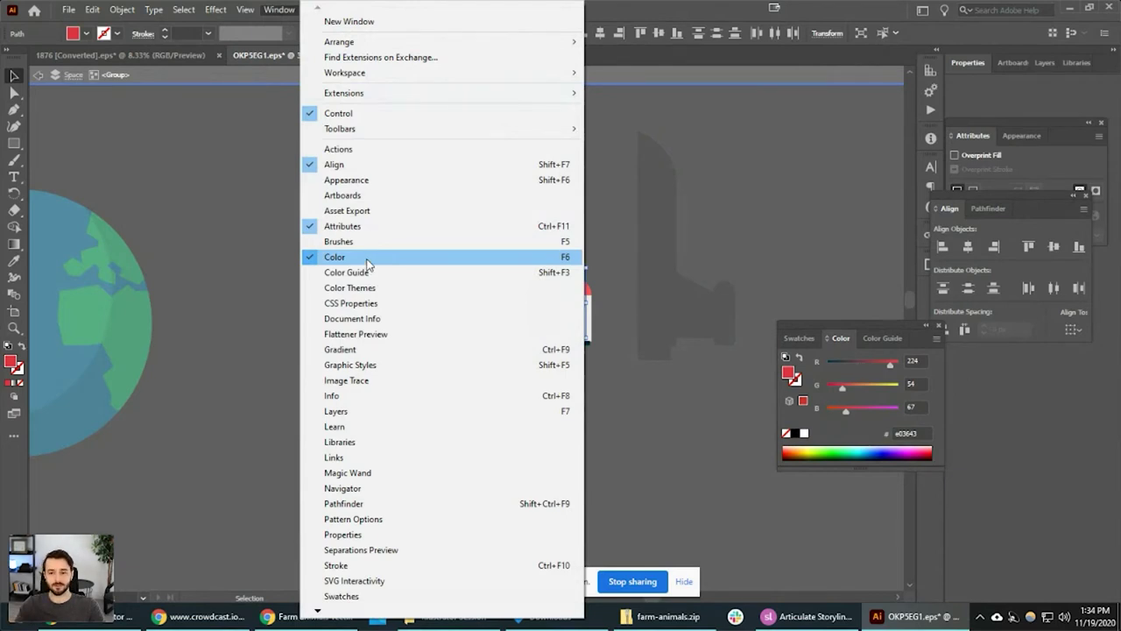
{"action": "left_click", "coordinate": [269, 8]}
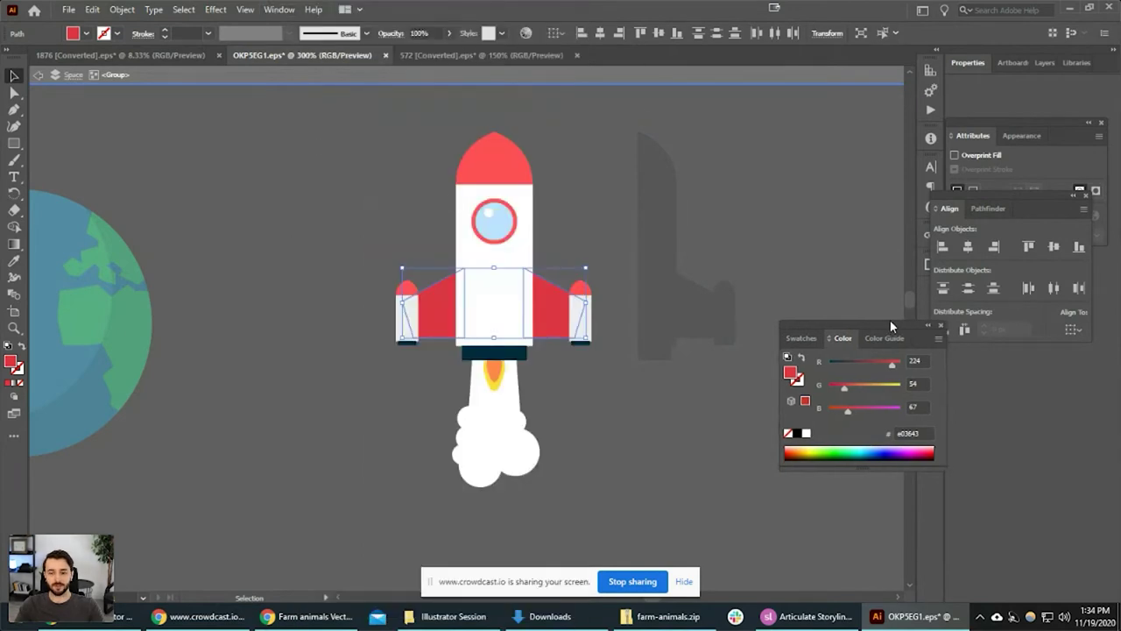
{"action": "left_click_drag", "start_coordinate": [889, 319], "coordinate": [844, 326]}
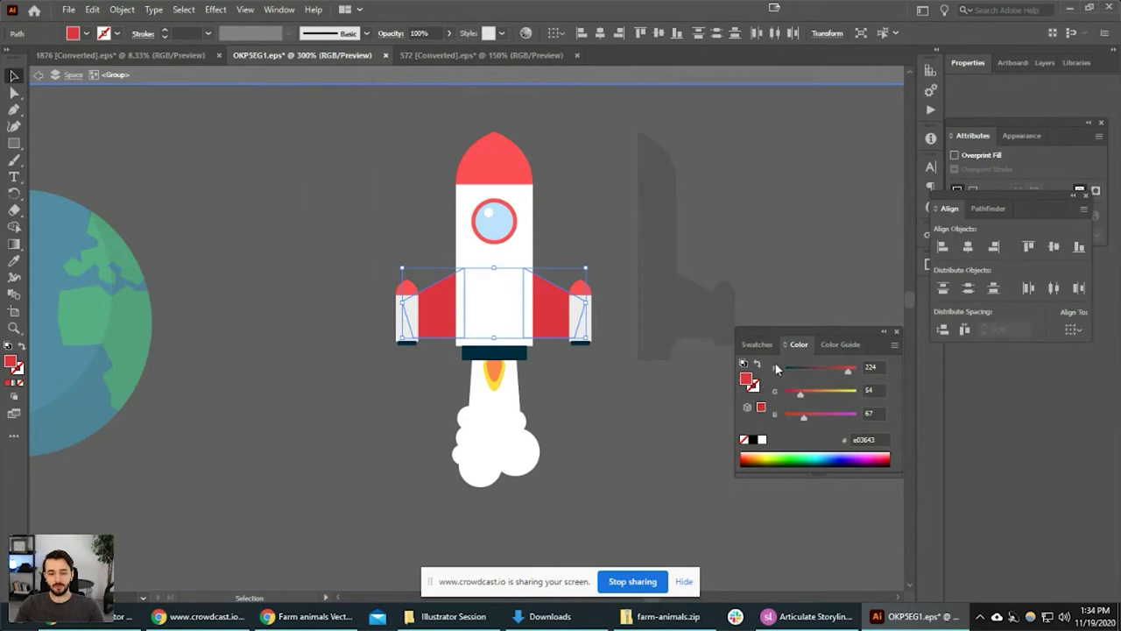
{"action": "left_click_drag", "start_coordinate": [829, 329], "coordinate": [823, 293]}
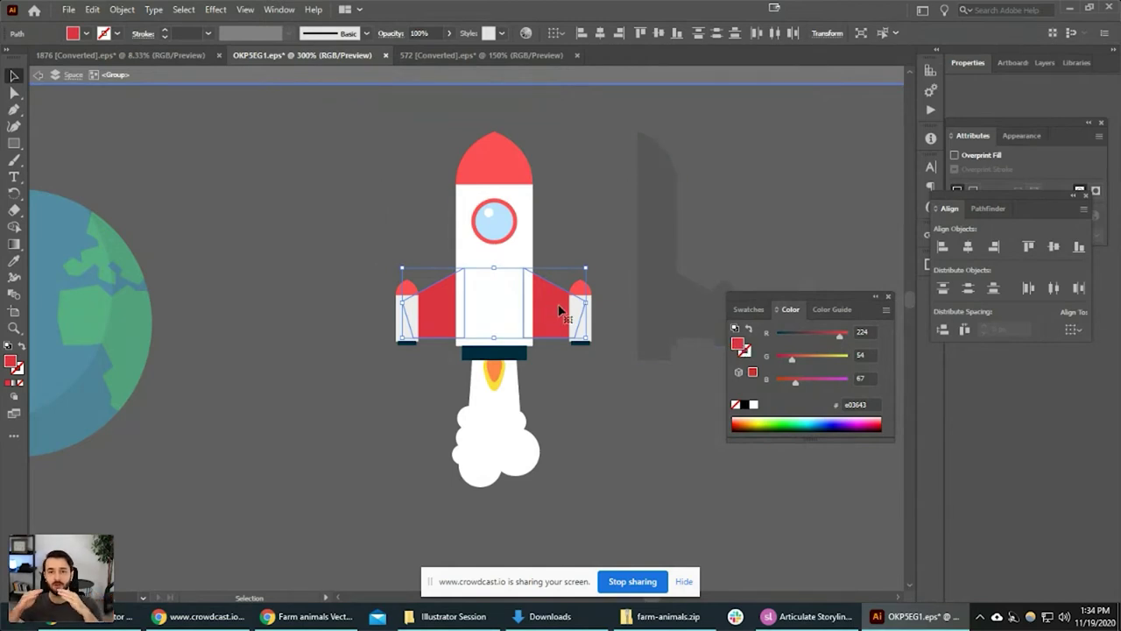
Leave isolation mode and draw a wide red rectangle with no stroke in the empty space above the rocket.
{"action": "double_click", "coordinate": [653, 424]}
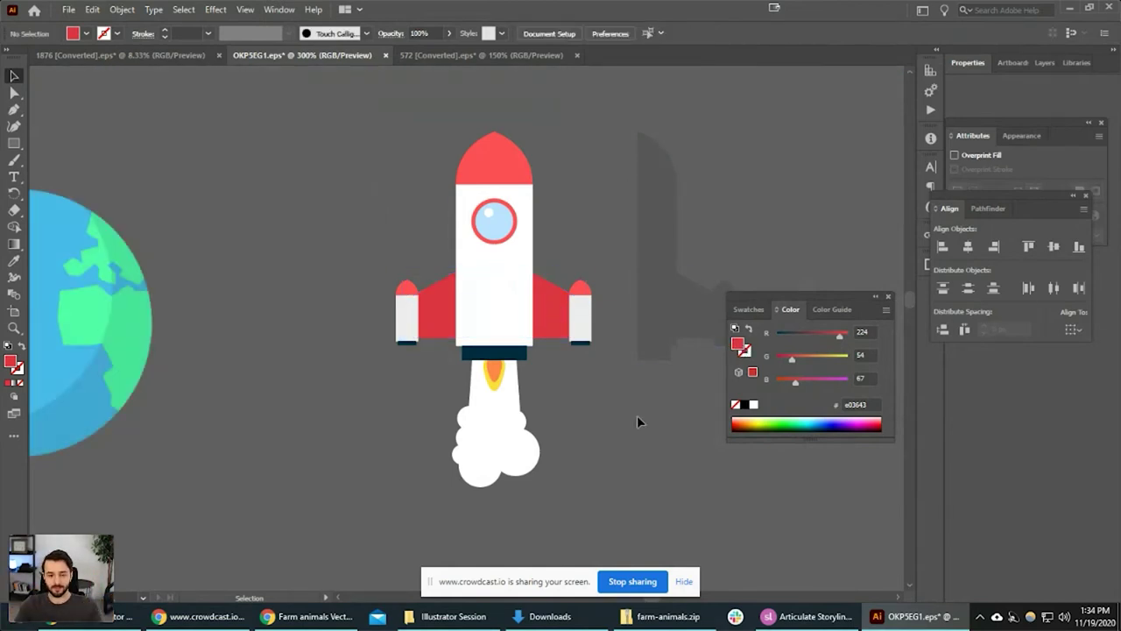
{"action": "scroll", "coordinate": [624, 401], "scroll_direction": "down", "scroll_amount": 2}
{"action": "left_click_drag", "start_coordinate": [467, 244], "coordinate": [453, 305]}
{"action": "key", "text": "m"}
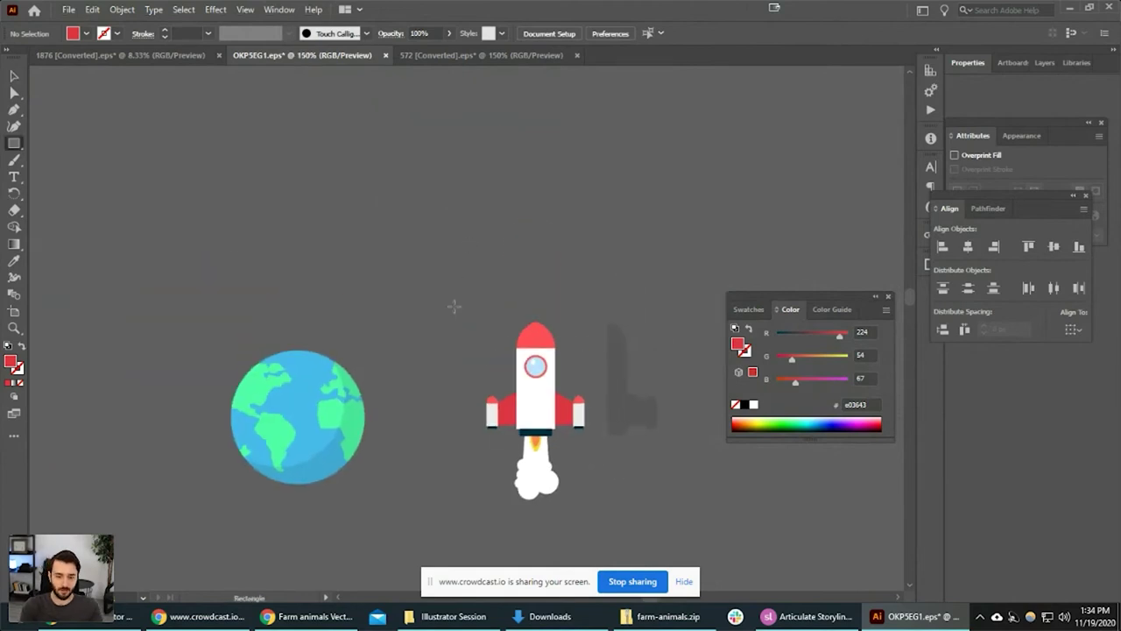
{"action": "left_click_drag", "start_coordinate": [445, 116], "coordinate": [620, 209]}
{"action": "key", "text": "v"}
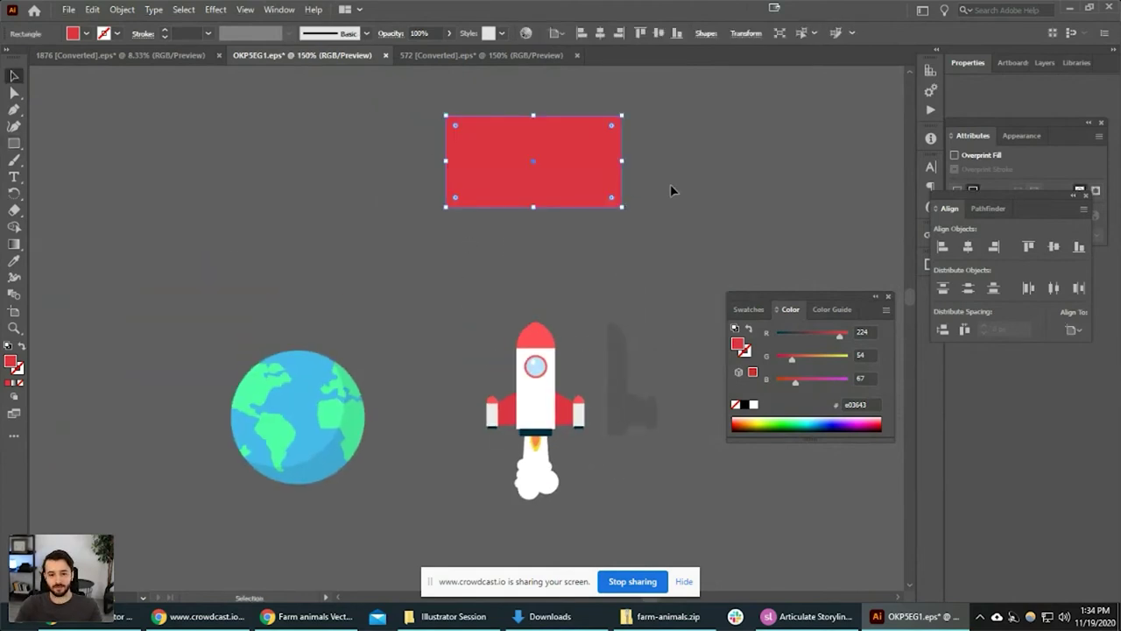
Select the red rectangle, give it a black stroke, and deselect it to view the outline.
{"action": "scroll", "coordinate": [618, 179], "scroll_direction": "up", "scroll_amount": 2}
{"action": "left_click_drag", "start_coordinate": [519, 174], "coordinate": [610, 262]}
{"action": "left_click", "coordinate": [594, 221]}
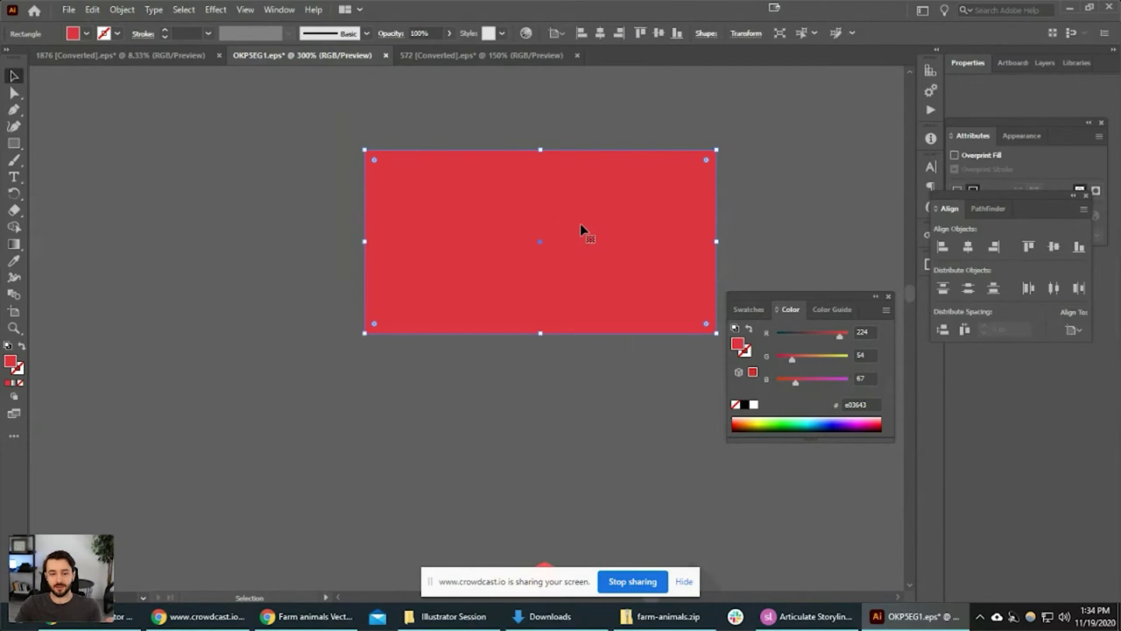
{"action": "left_click", "coordinate": [747, 352]}
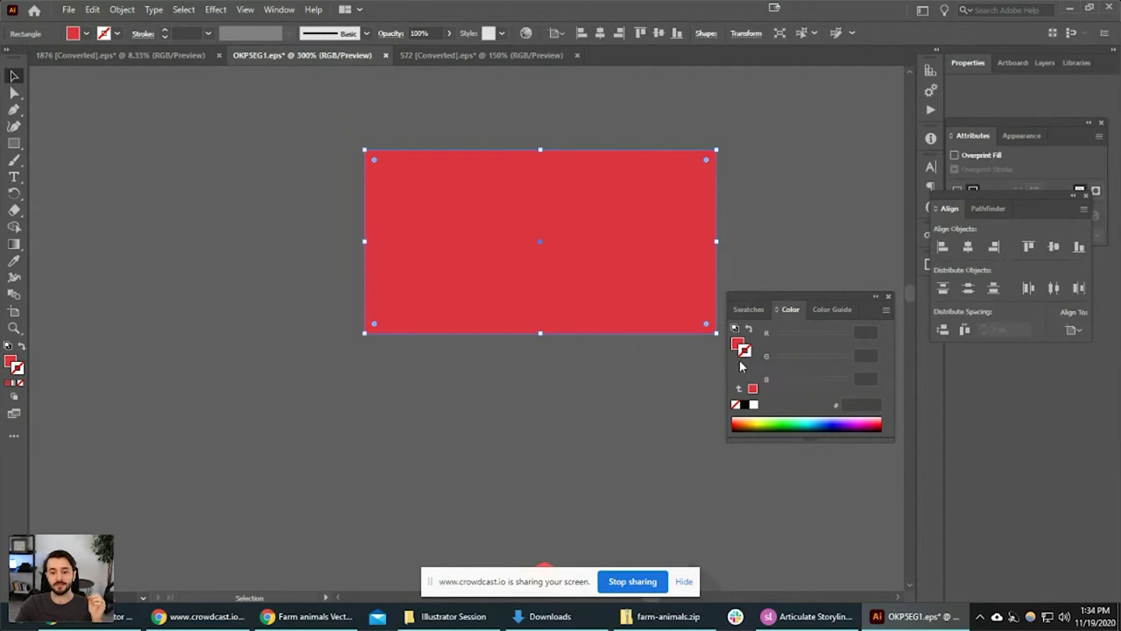
{"action": "left_click", "coordinate": [744, 404]}
{"action": "left_click", "coordinate": [752, 194]}
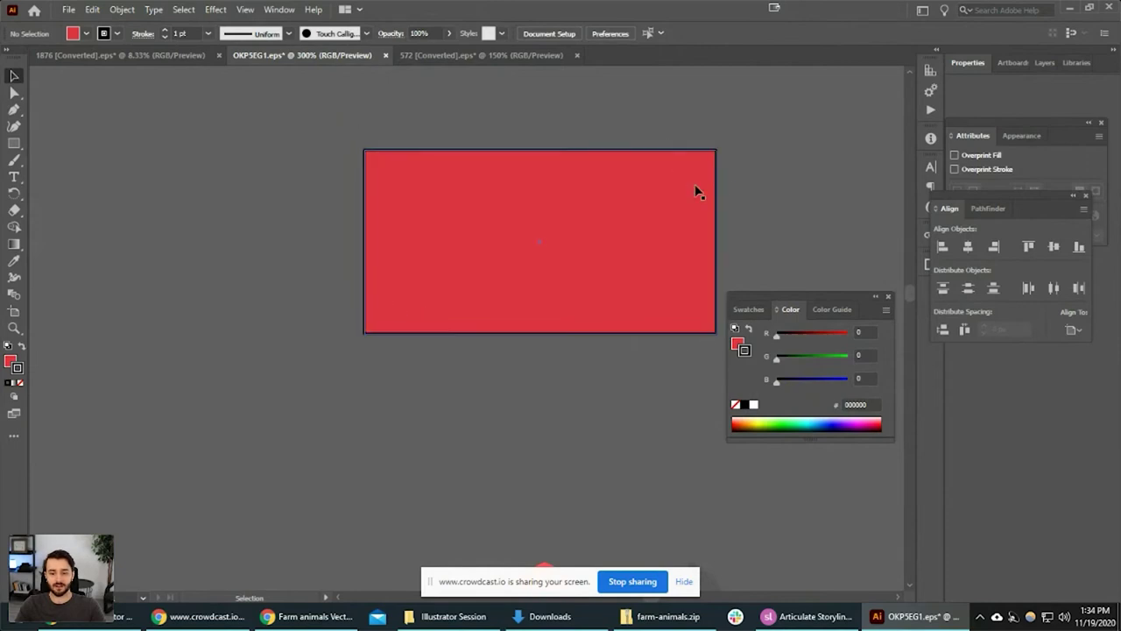
Reselect the rectangle, set its black stroke to None, and deselect it.
{"action": "left_click", "coordinate": [640, 298]}
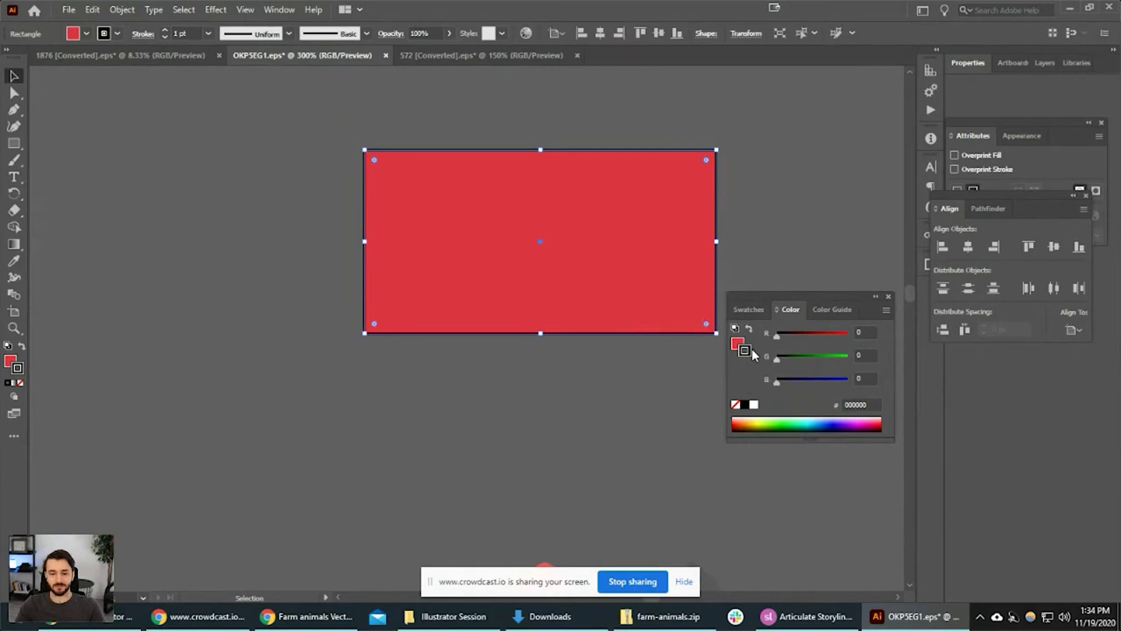
{"action": "left_click", "coordinate": [735, 406]}
{"action": "left_click", "coordinate": [624, 411]}
{"action": "left_click", "coordinate": [619, 255]}
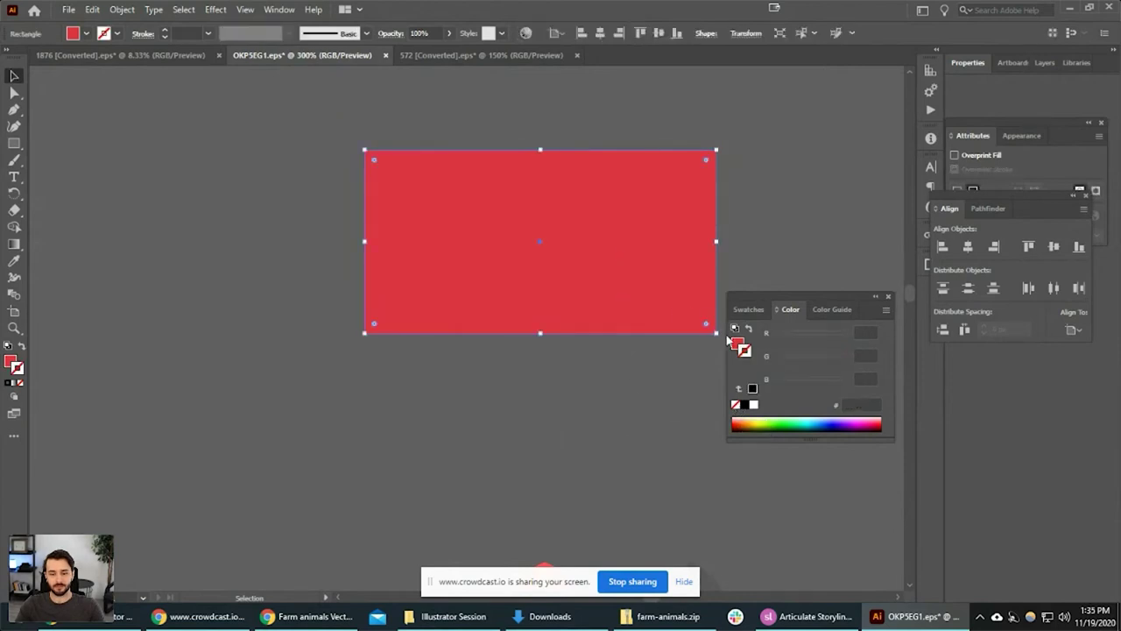
{"action": "left_click", "coordinate": [810, 154]}
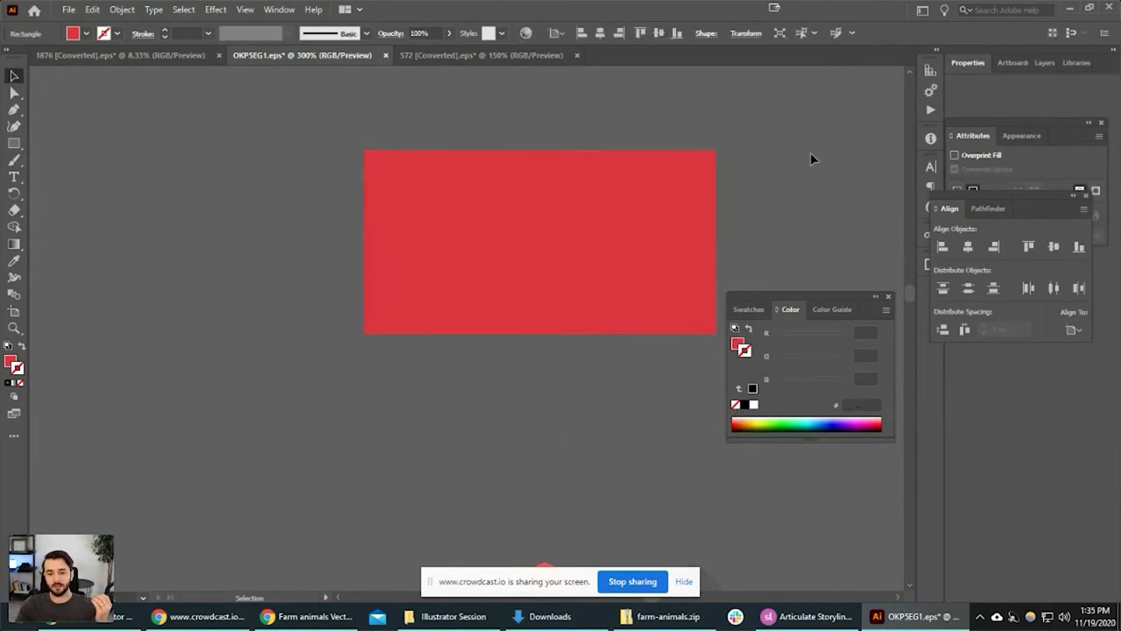
Select the rectangle, make its stroke the active attribute, and colour the outline blue from the RGB spectrum.
{"action": "left_click", "coordinate": [607, 238]}
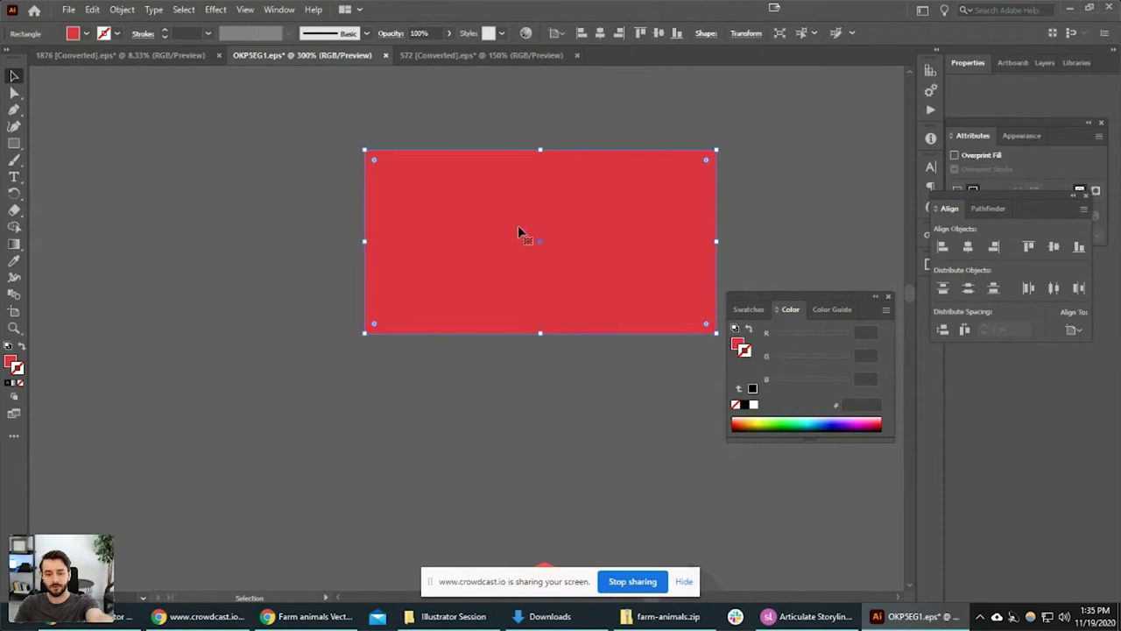
{"action": "key", "text": "x"}
{"action": "left_click", "coordinate": [835, 422]}
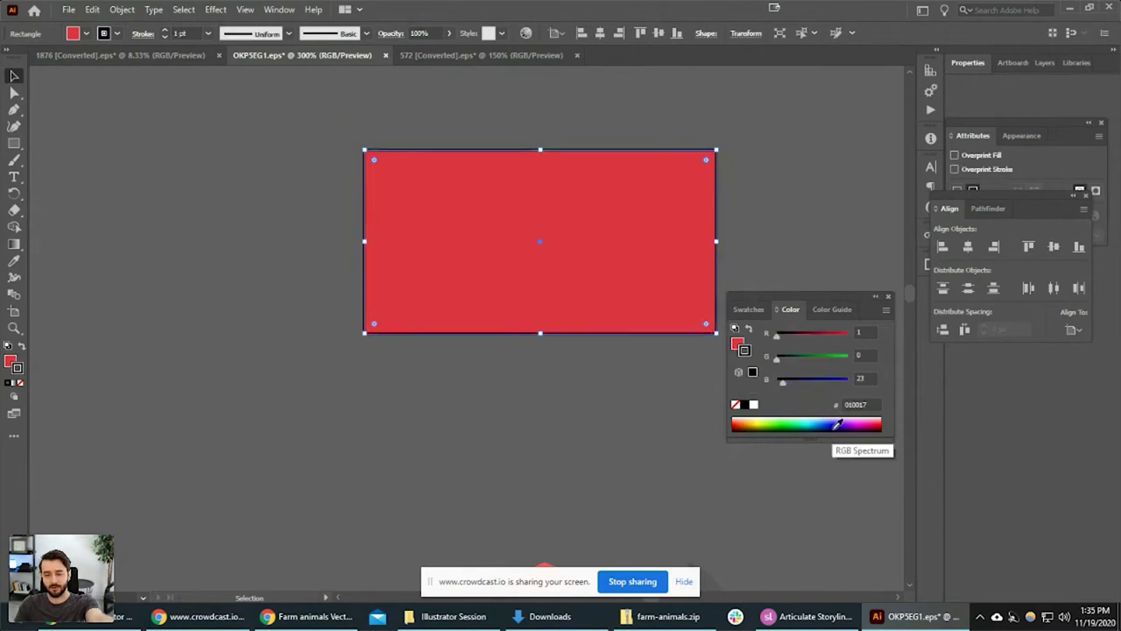
{"action": "left_click", "coordinate": [753, 203]}
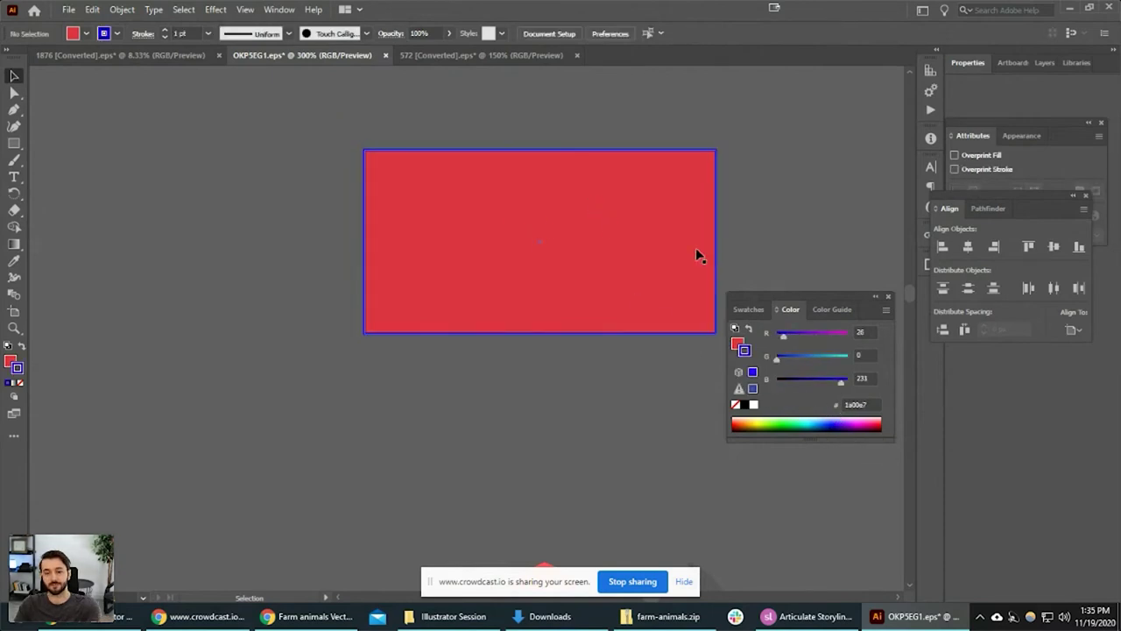
Remove the rectangle's blue stroke and toggle the active attribute between fill and stroke, ending on the fill.
{"action": "left_click", "coordinate": [698, 253]}
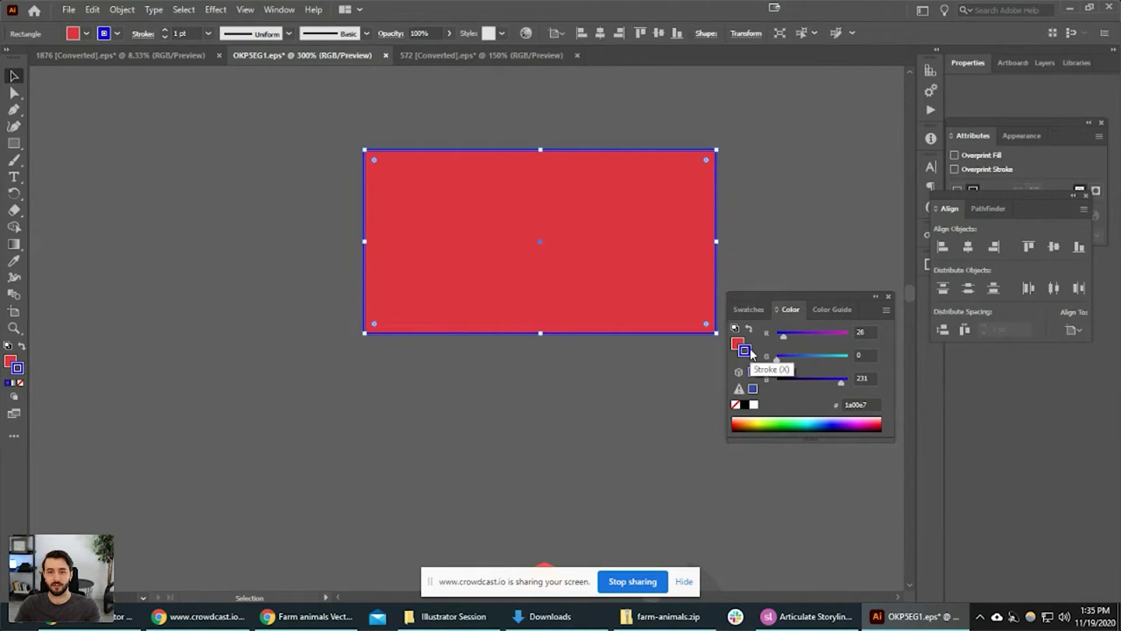
{"action": "left_click", "coordinate": [735, 405]}
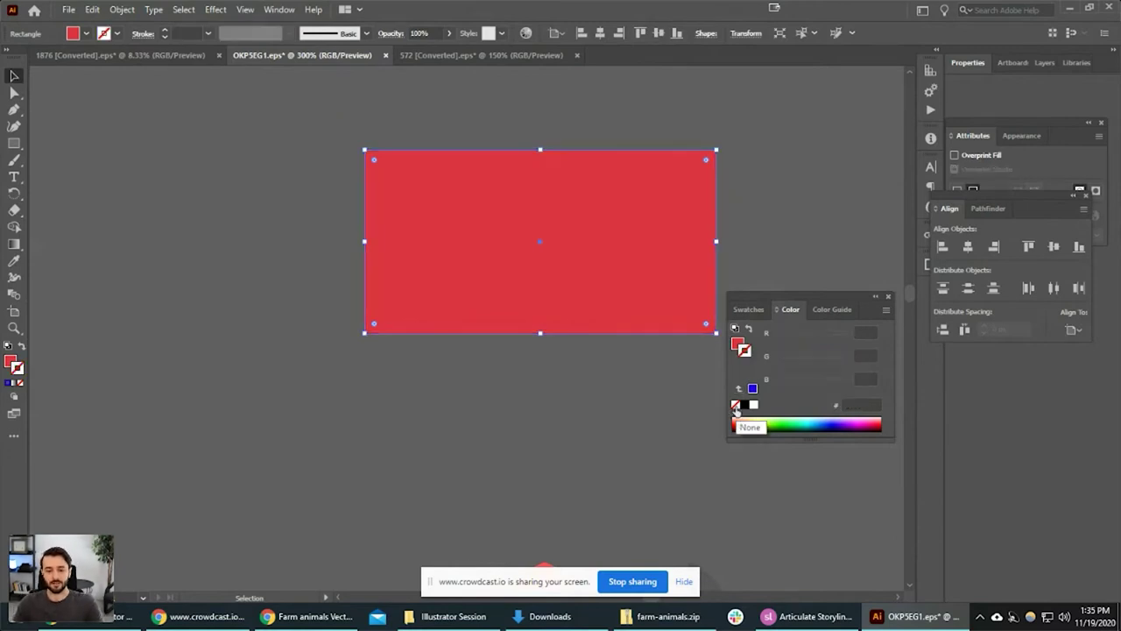
{"action": "left_click", "coordinate": [735, 347]}
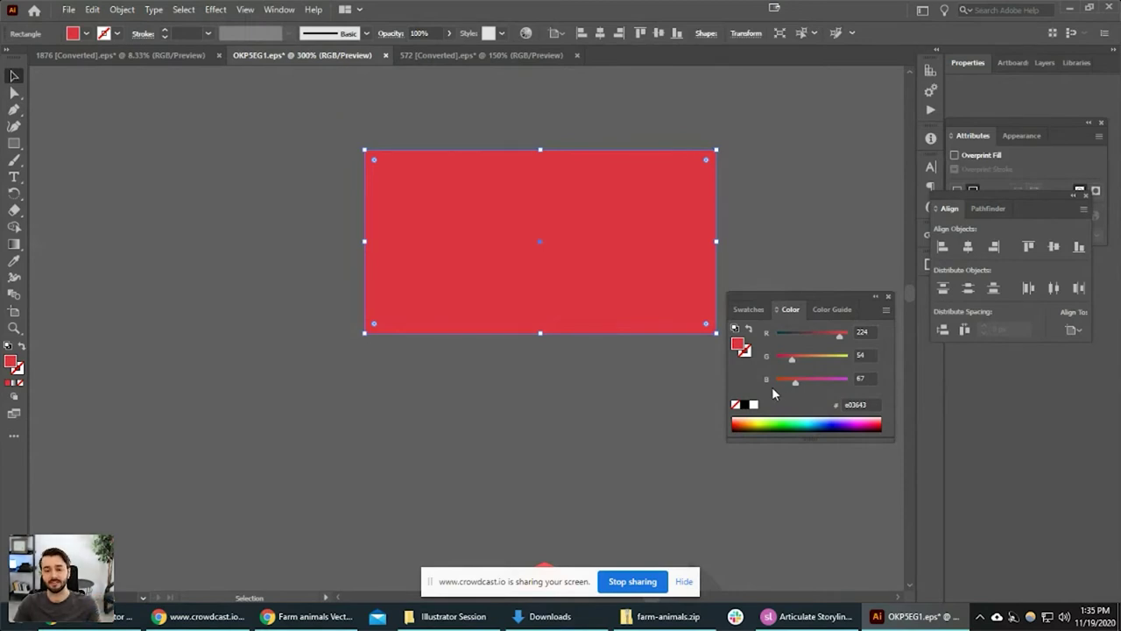
{"action": "key", "text": "x"}
{"action": "key", "text": "x"}
{"action": "key", "text": "x"}
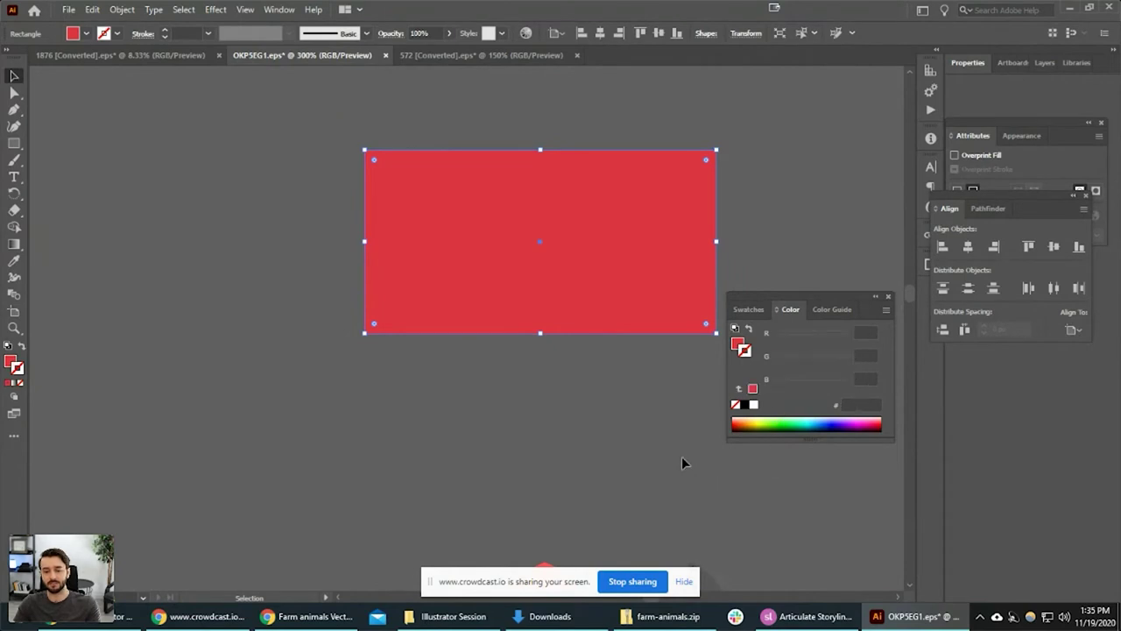
{"action": "key", "text": "x"}
{"action": "key", "text": "x"}
{"action": "key", "text": "x"}
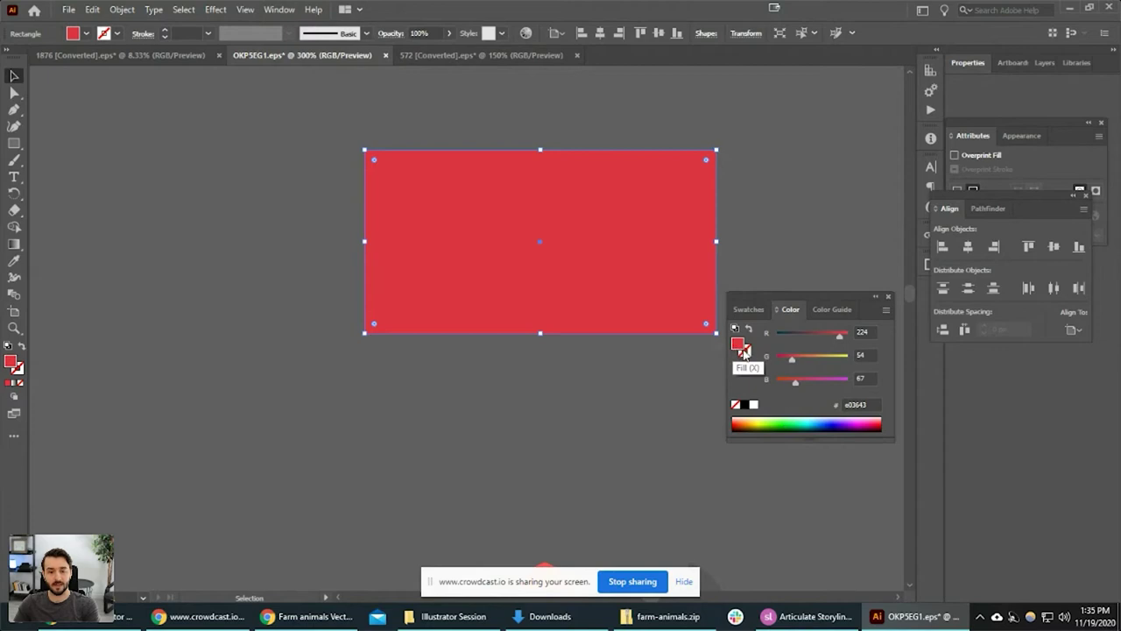
Try a blue fill from the spectrum on the rectangle, set the fill to hex 1f1f1f, and deselect it.
{"action": "left_click_drag", "start_coordinate": [805, 421], "coordinate": [845, 421]}
{"action": "left_click", "coordinate": [811, 424]}
{"action": "left_click", "coordinate": [861, 404]}
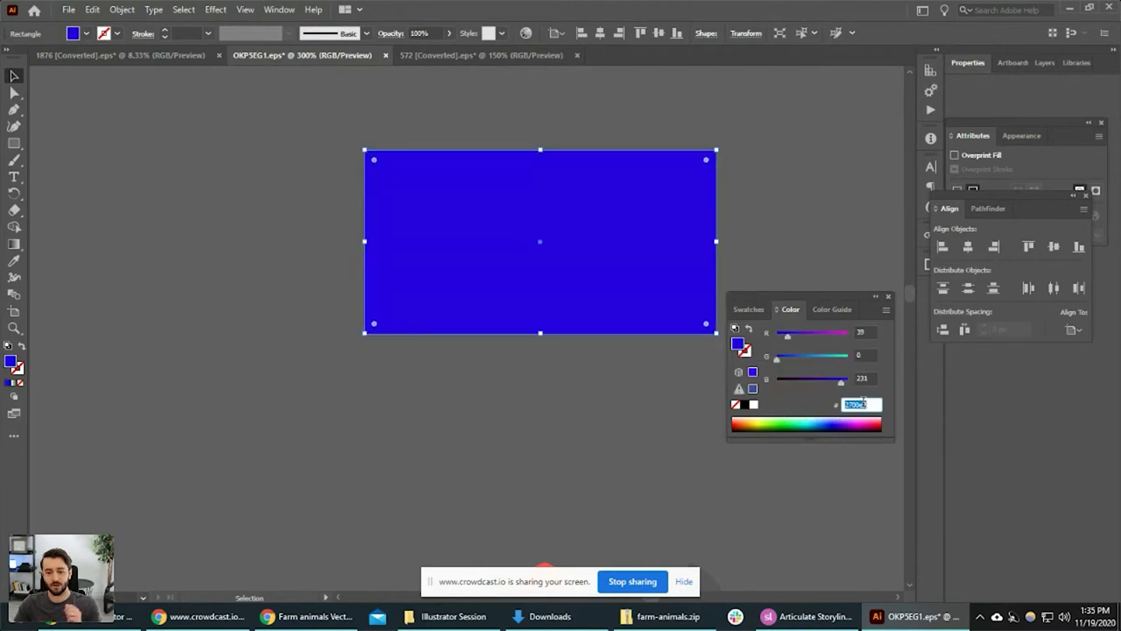
{"action": "type", "text": "1f1f"}
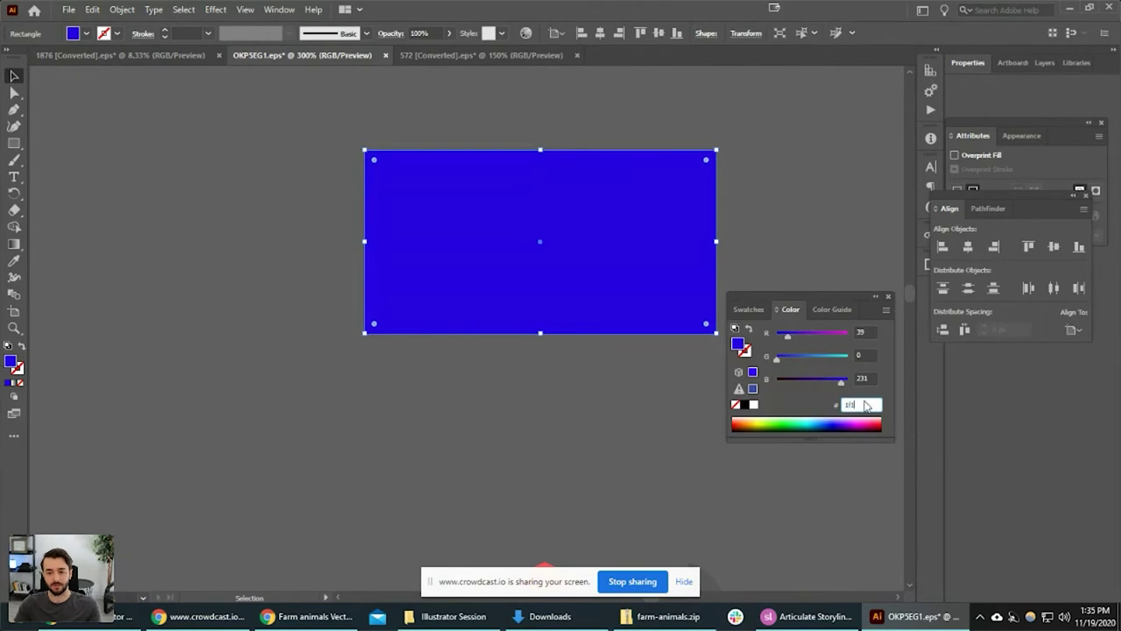
{"action": "type", "text": "1ff"}
{"action": "key", "text": "Return"}
{"action": "left_click", "coordinate": [754, 220]}
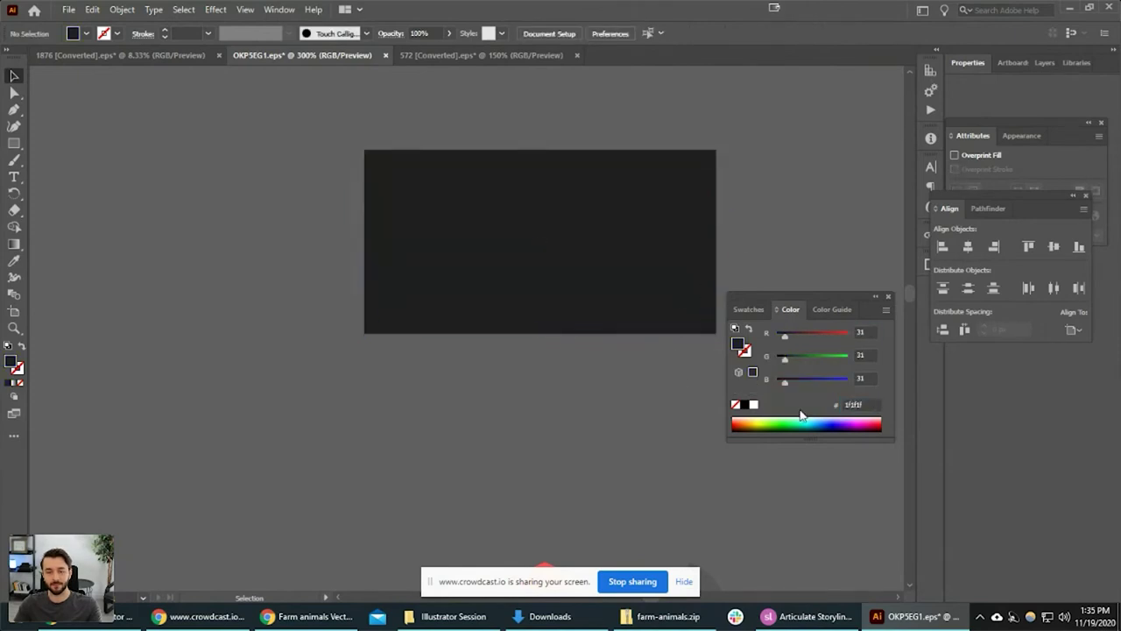
Return to the rocket, enter isolation mode on its group, select both red wings, and clear the selection.
{"action": "left_click_drag", "start_coordinate": [680, 469], "coordinate": [563, 250]}
{"action": "scroll", "coordinate": [555, 285], "scroll_direction": "down", "scroll_amount": 1}
{"action": "left_click_drag", "start_coordinate": [545, 380], "coordinate": [595, 280]}
{"action": "scroll", "coordinate": [562, 313], "scroll_direction": "up", "scroll_amount": 1}
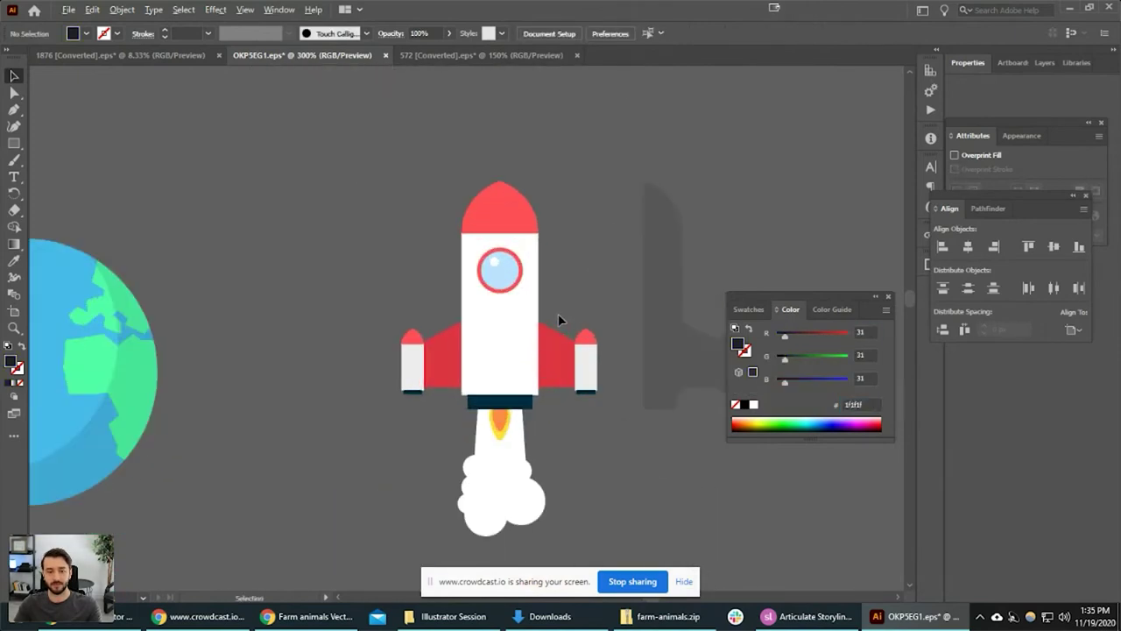
{"action": "left_click", "coordinate": [436, 370]}
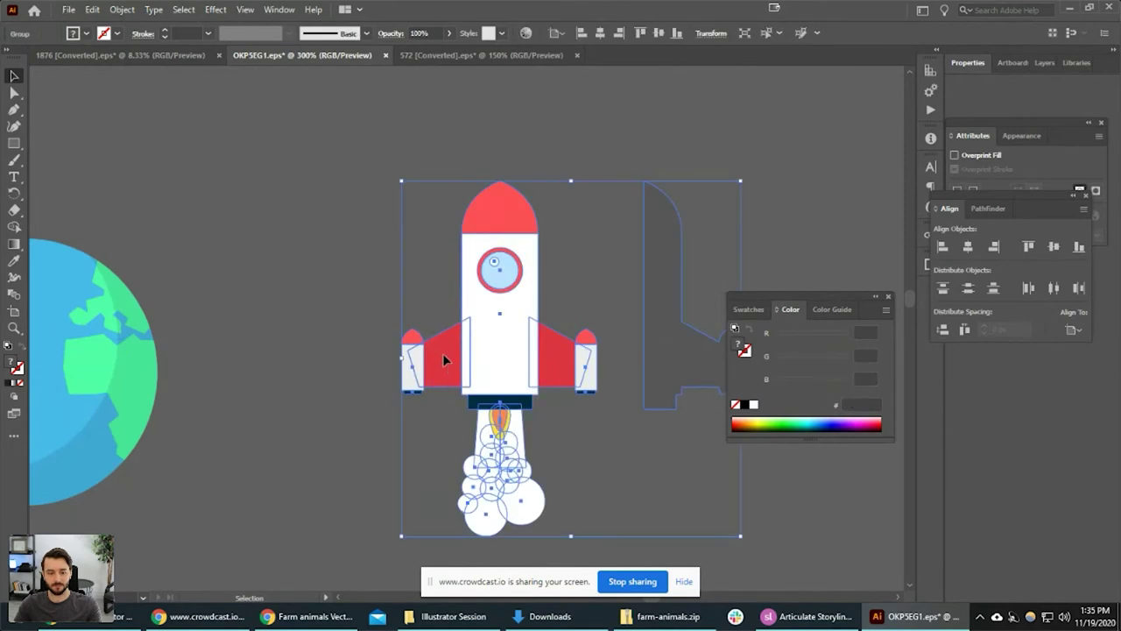
{"action": "double_click", "coordinate": [443, 354]}
{"action": "left_click", "coordinate": [443, 355]}
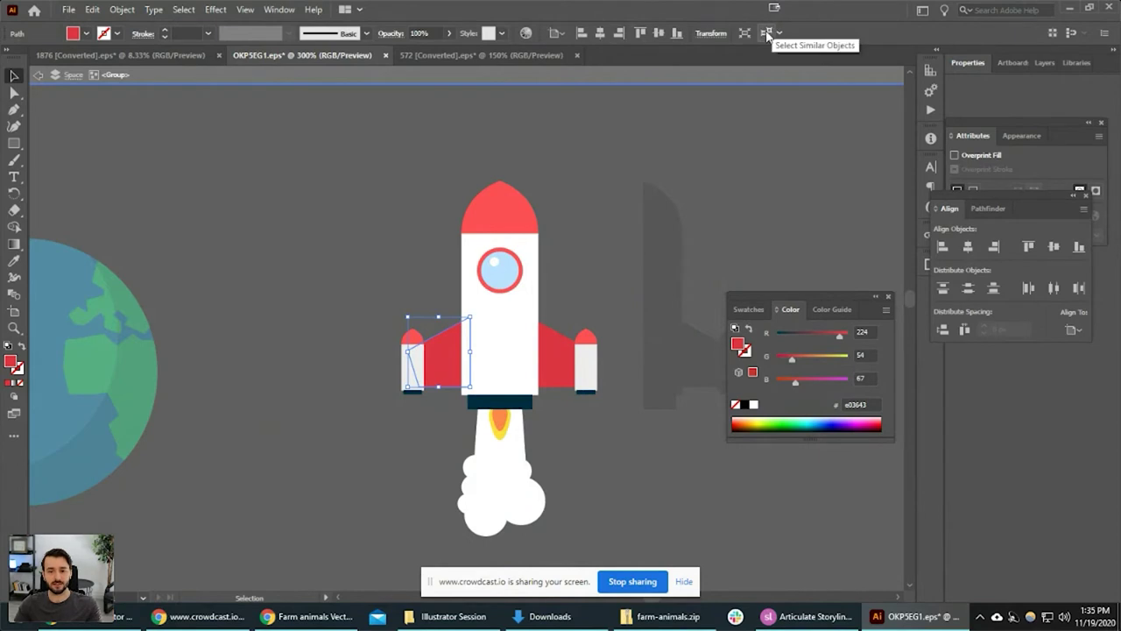
{"action": "left_click", "coordinate": [554, 362], "text": "shift"}
{"action": "scroll", "coordinate": [458, 357], "scroll_direction": "up", "scroll_amount": 2}
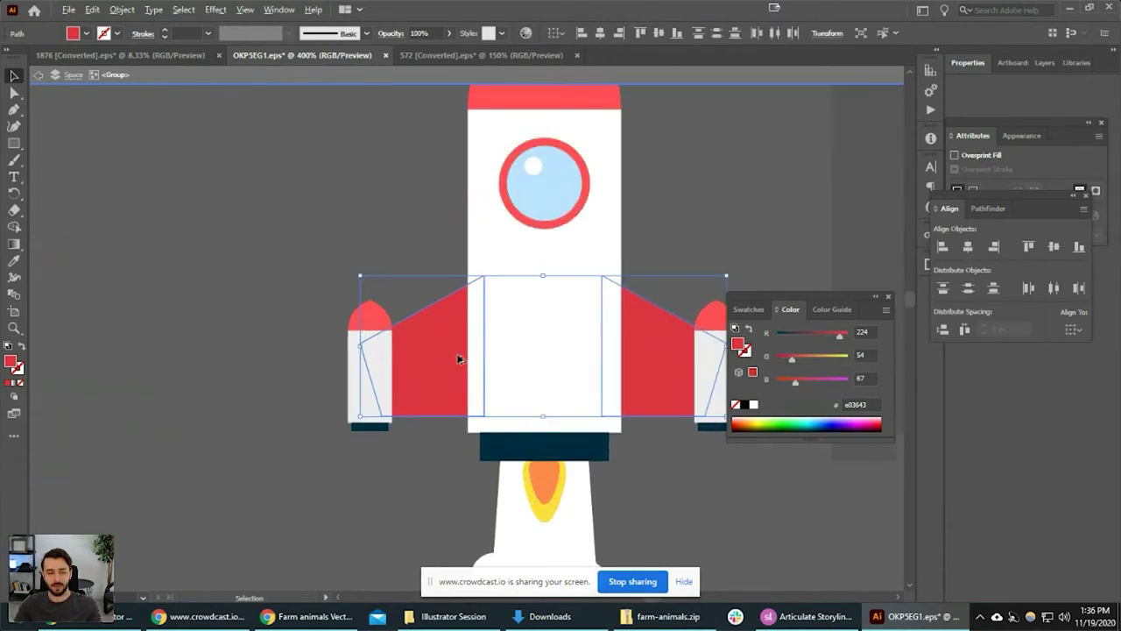
{"action": "scroll", "coordinate": [488, 348], "scroll_direction": "down", "scroll_amount": 1}
{"action": "left_click", "coordinate": [616, 233]}
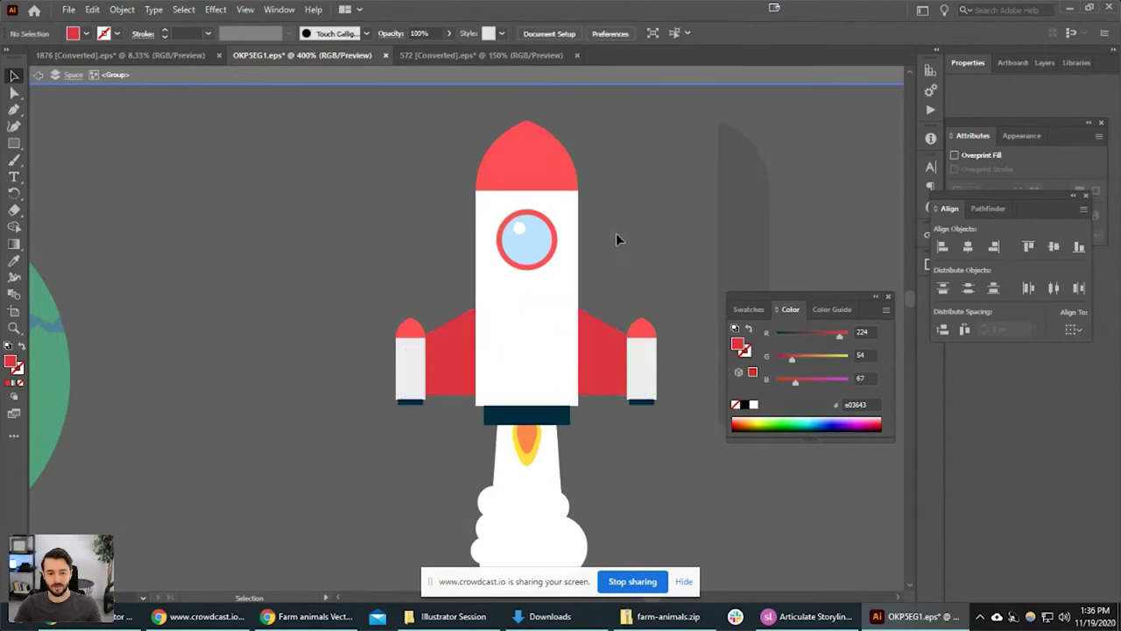
Compare the fill colour values of the rocket's round window ring and its left wing.
{"action": "scroll", "coordinate": [526, 261], "scroll_direction": "up", "scroll_amount": 2}
{"action": "scroll", "coordinate": [525, 263], "scroll_direction": "up", "scroll_amount": 1}
{"action": "left_click_drag", "start_coordinate": [465, 305], "coordinate": [548, 257]}
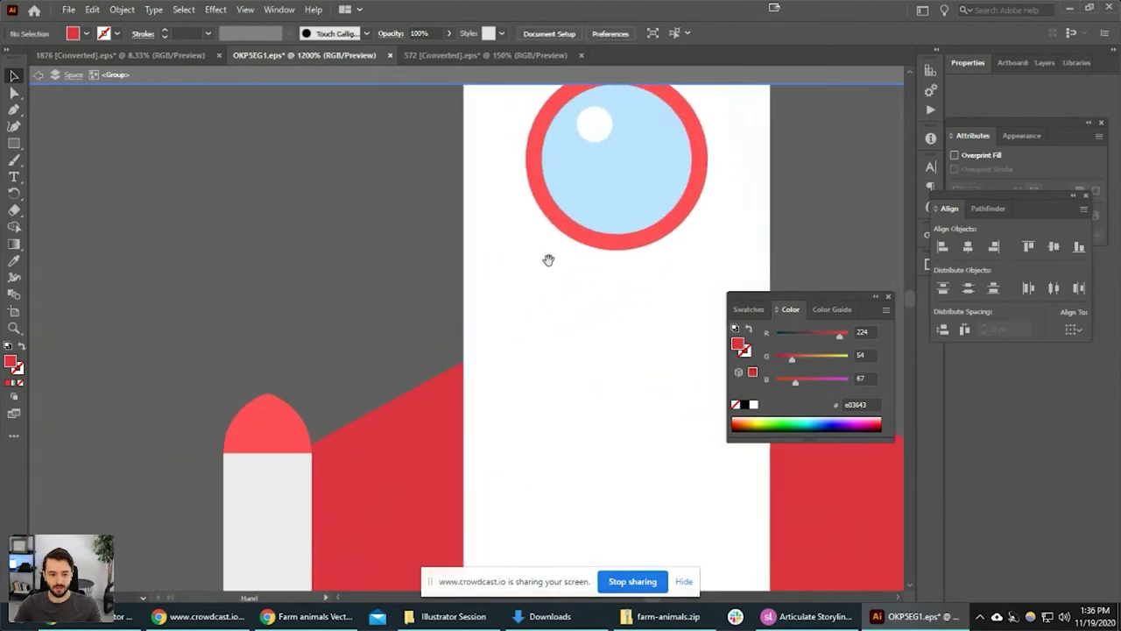
{"action": "left_click", "coordinate": [595, 248]}
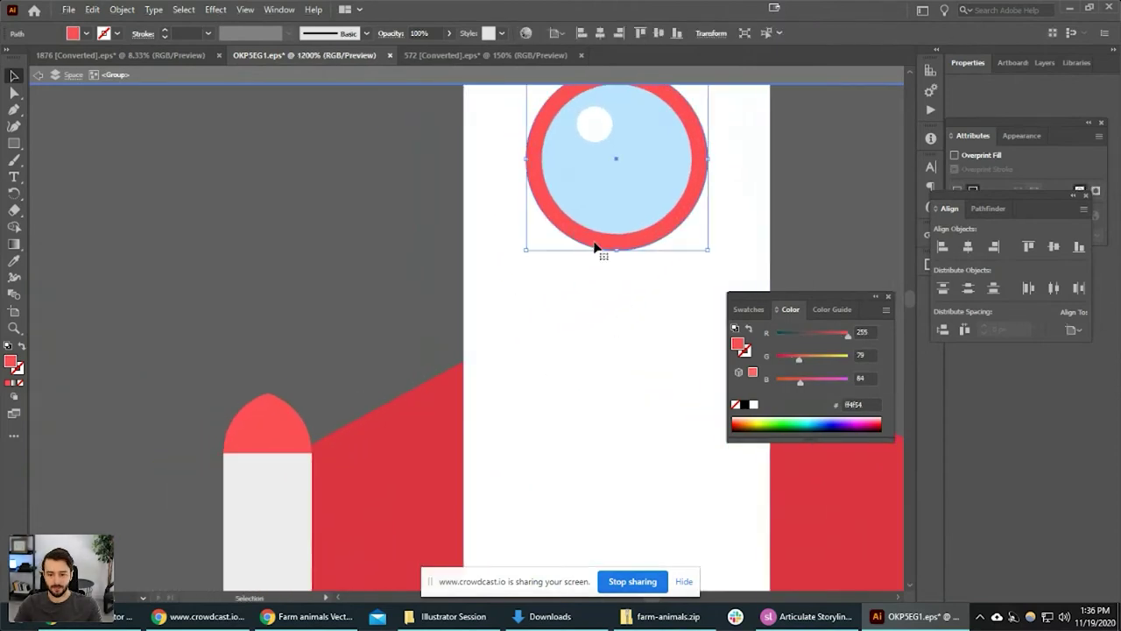
{"action": "left_click", "coordinate": [387, 473]}
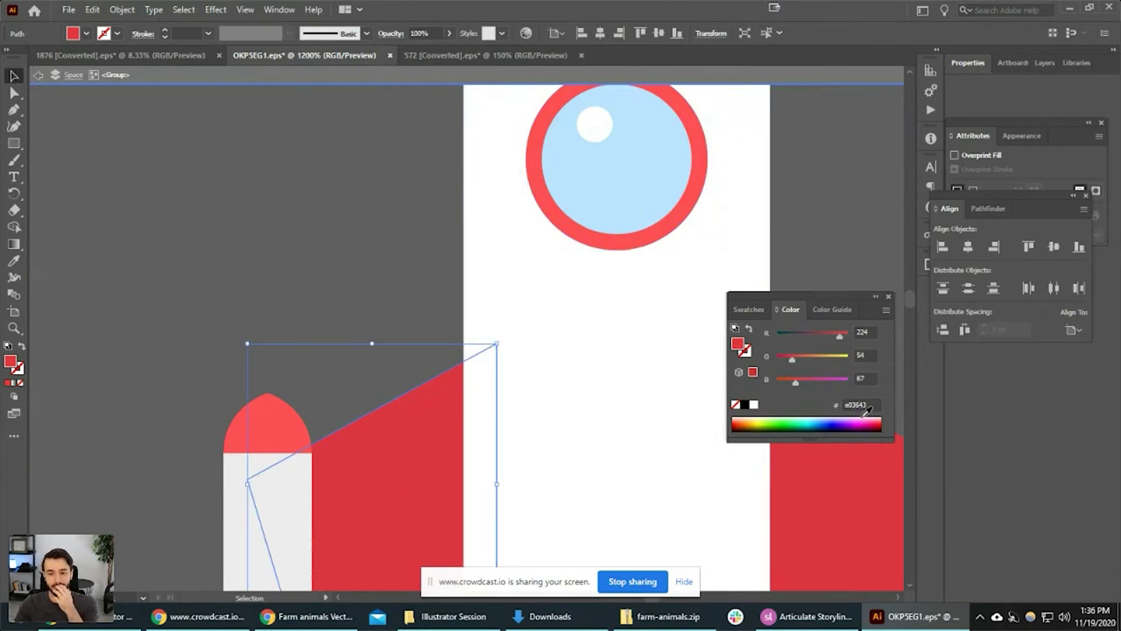
{"action": "left_click", "coordinate": [622, 251]}
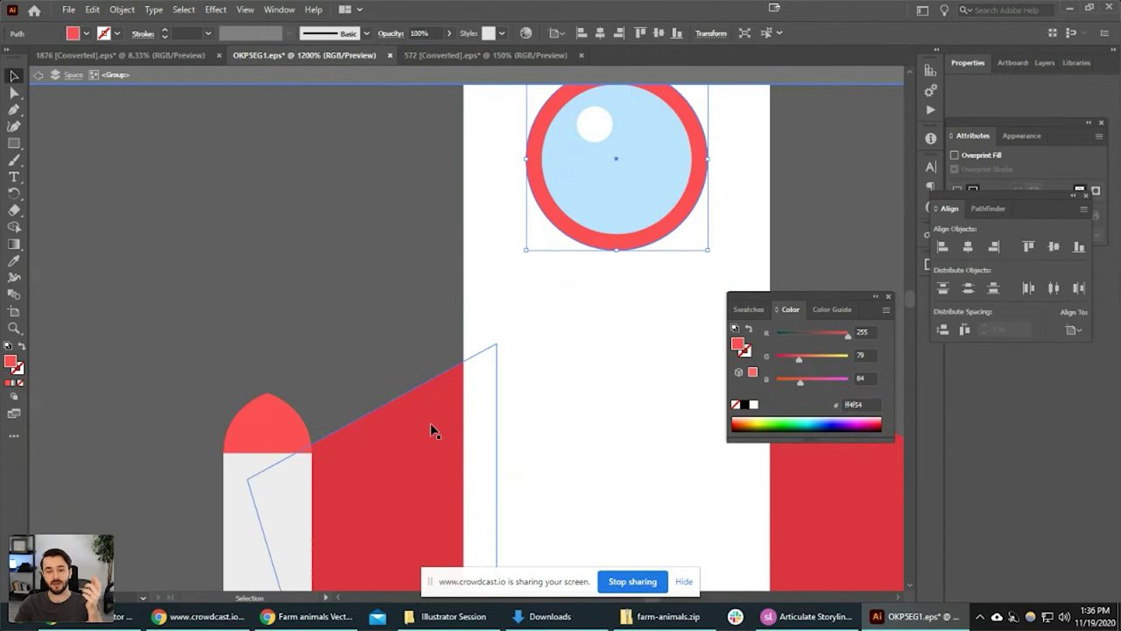
Select the rocket's nose cone, extend the selection to similar objects, and add both darker red wings.
{"action": "scroll", "coordinate": [454, 396], "scroll_direction": "down", "scroll_amount": 2}
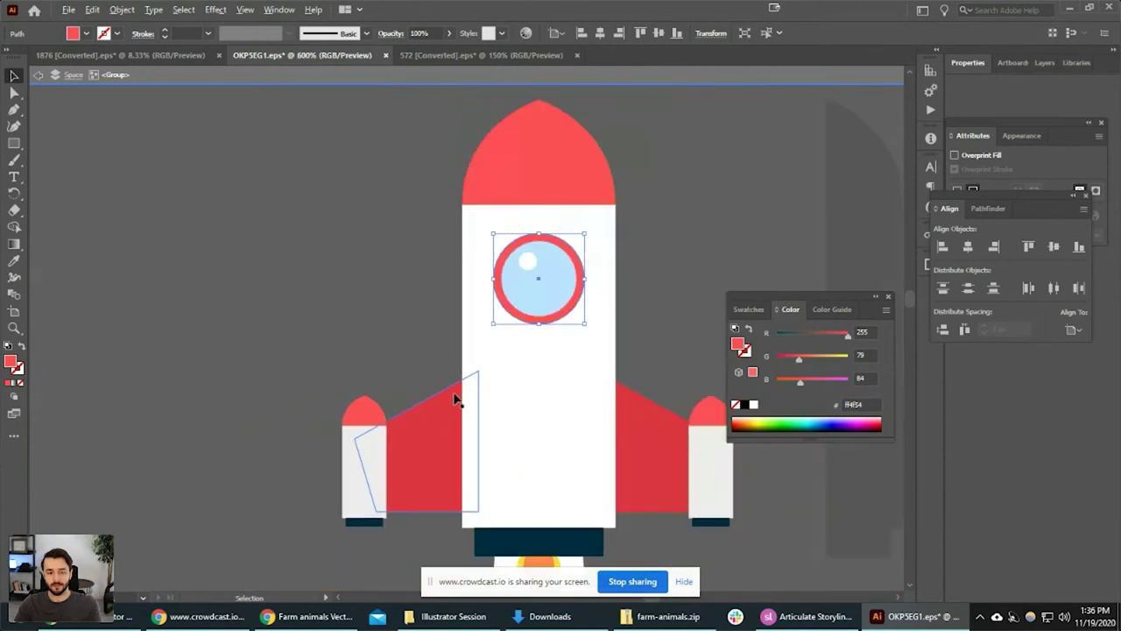
{"action": "left_click", "coordinate": [556, 163]}
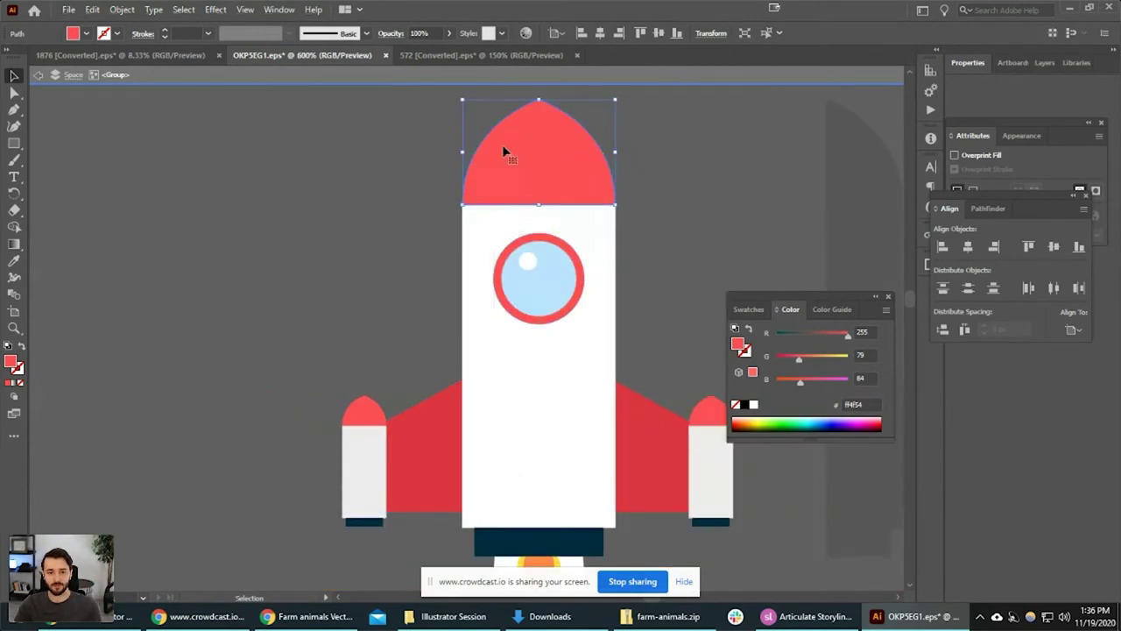
{"action": "left_click", "coordinate": [768, 33]}
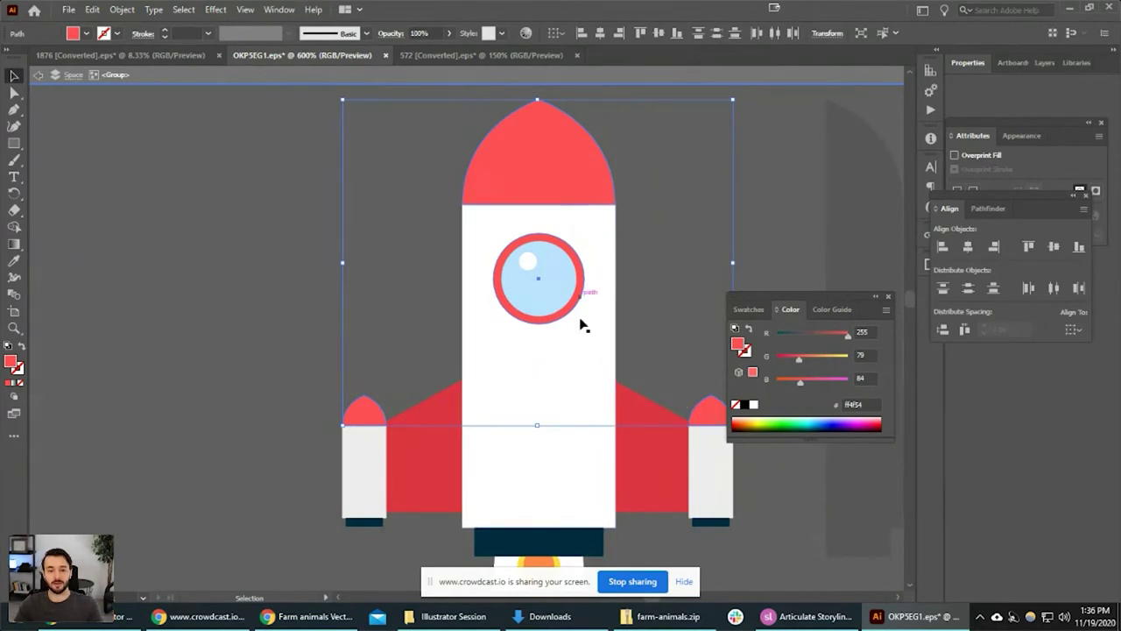
{"action": "left_click", "coordinate": [647, 475], "text": "shift"}
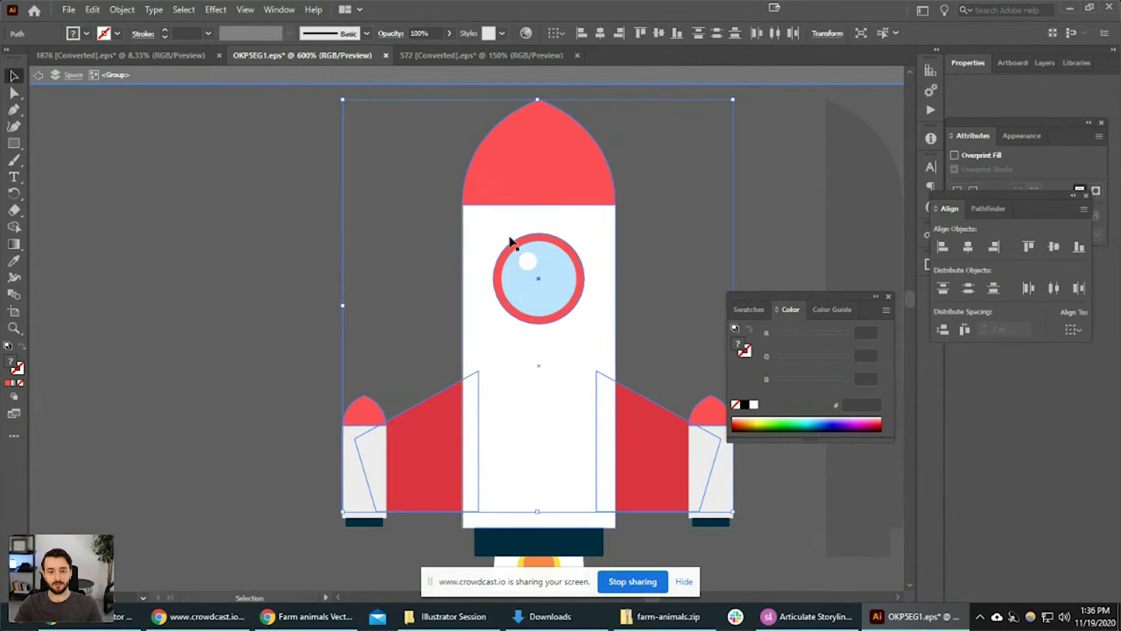
Set the fill of all selected red rocket parts to hex 1f1f1f, and undo the recolouring.
{"action": "scroll", "coordinate": [574, 307], "scroll_direction": "down", "scroll_amount": 1}
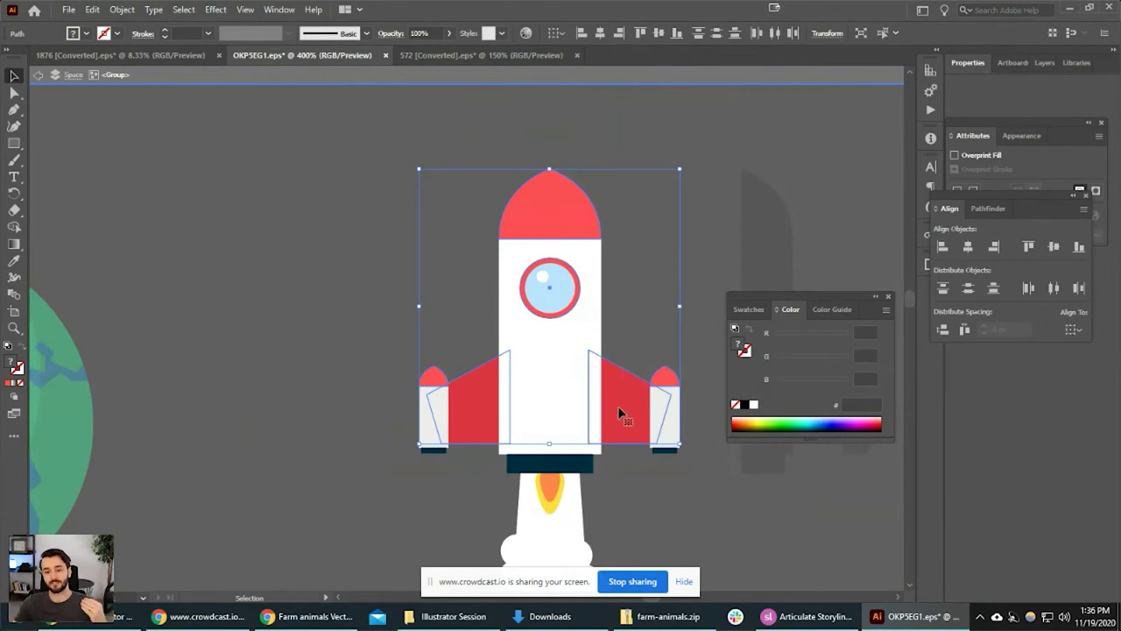
{"action": "left_click", "coordinate": [856, 404]}
{"action": "type", "text": "1f1f1f"}
{"action": "key", "text": "Return"}
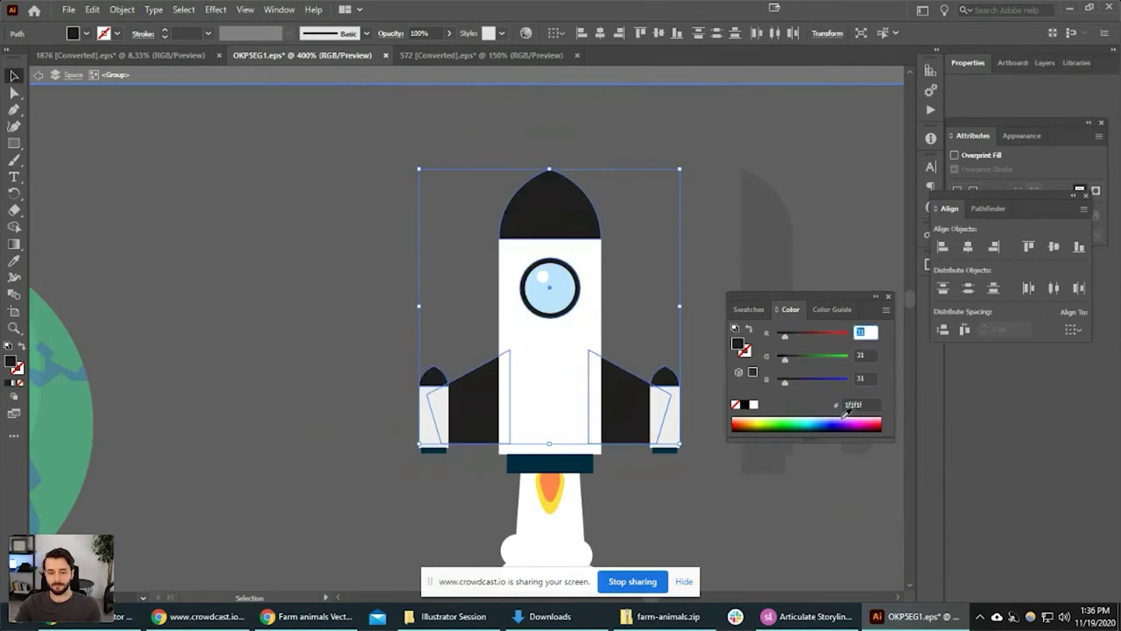
{"action": "left_click", "coordinate": [684, 520]}
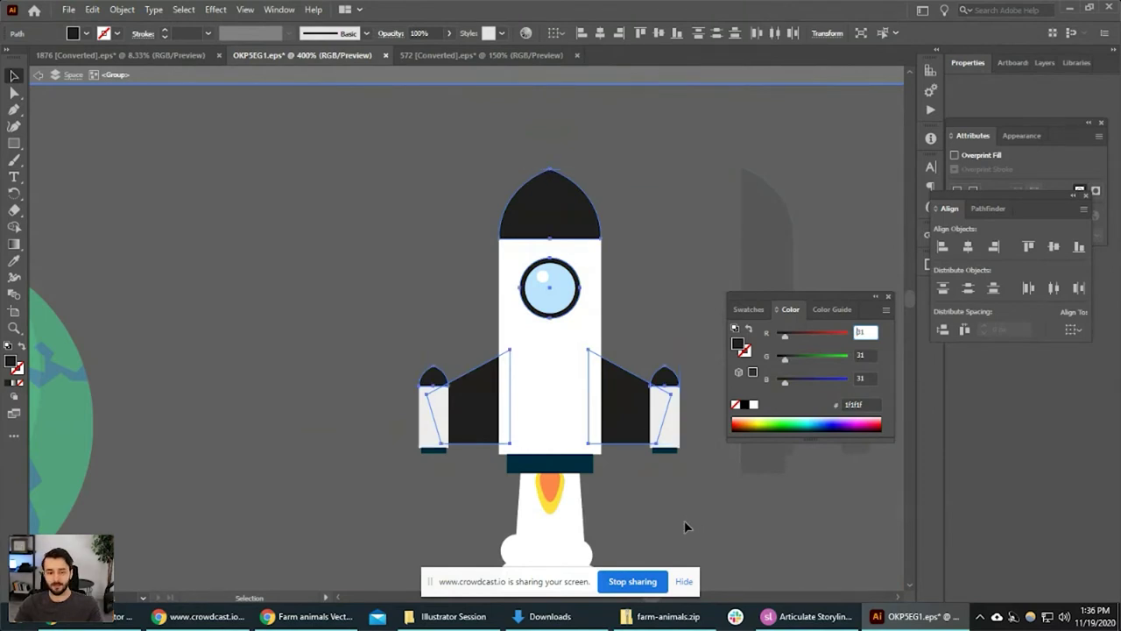
{"action": "key", "text": "ctrl+z"}
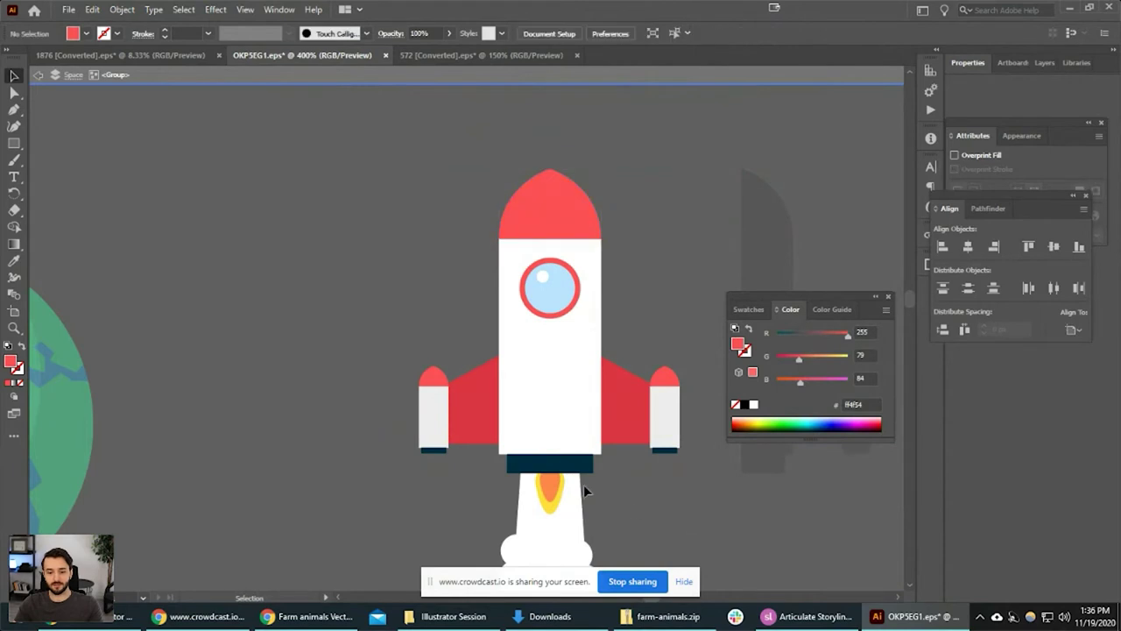
Set the fill of the rocket's left wing to hex 1f1f1f and clear the selection.
{"action": "left_click", "coordinate": [489, 414]}
{"action": "left_click", "coordinate": [856, 408]}
{"action": "type", "text": "ffffff"}
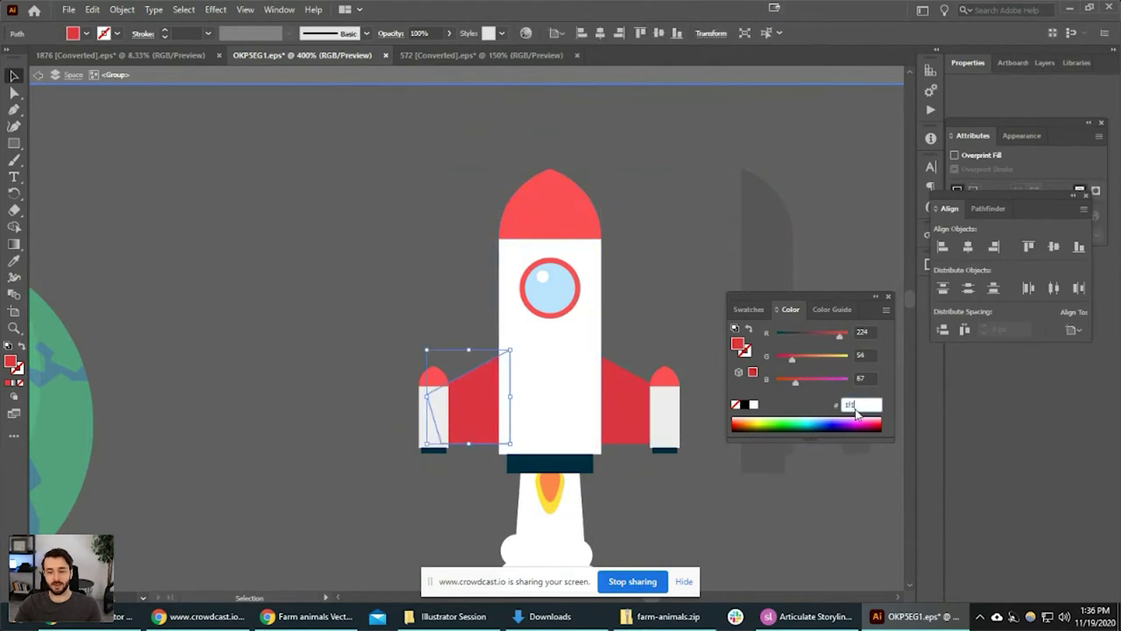
{"action": "key", "text": "Return"}
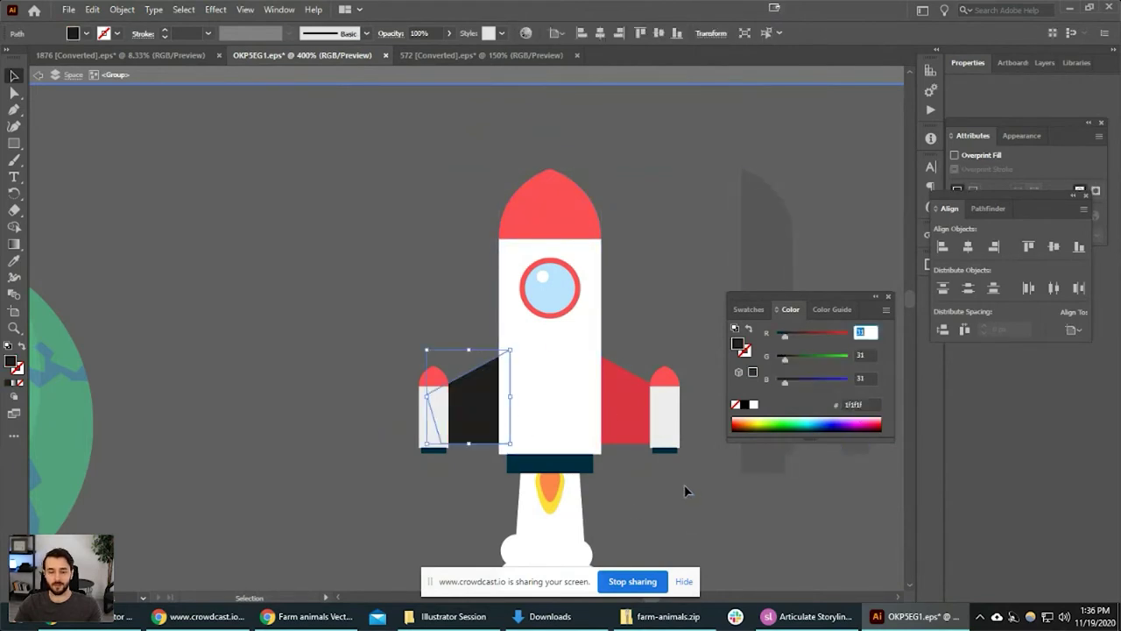
{"action": "left_click", "coordinate": [684, 484]}
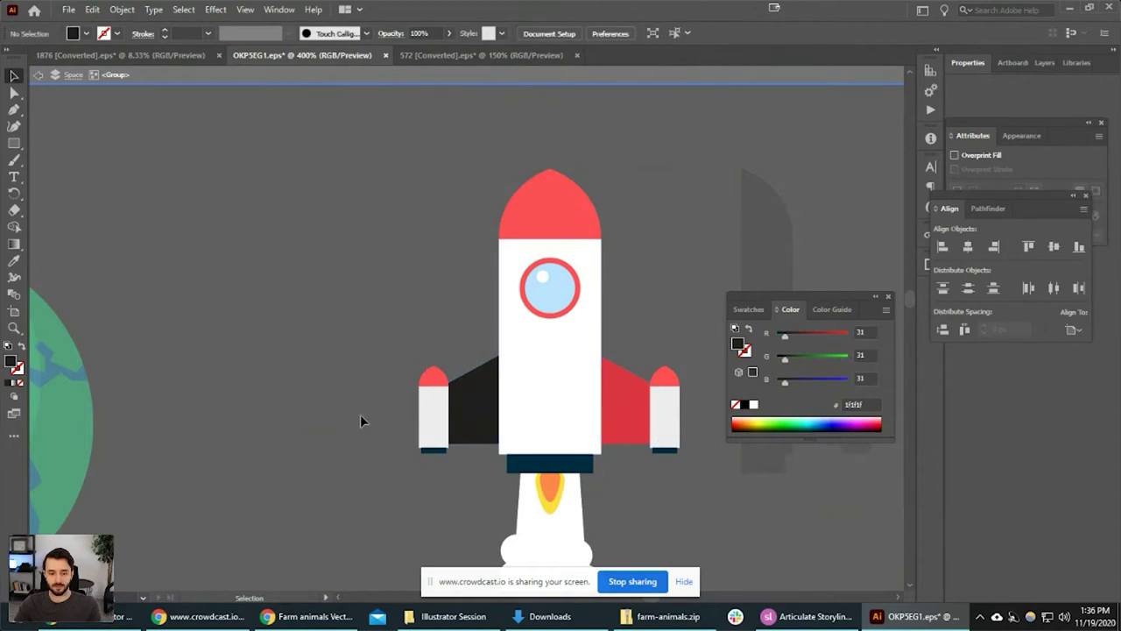
Set the fill of the right wing, both booster tips, window ring and nose cone to hex 1f1f1f, and clear the selection.
{"action": "scroll", "coordinate": [460, 352], "scroll_direction": "up", "scroll_amount": 1}
{"action": "scroll", "coordinate": [460, 352], "scroll_direction": "down", "scroll_amount": 1}
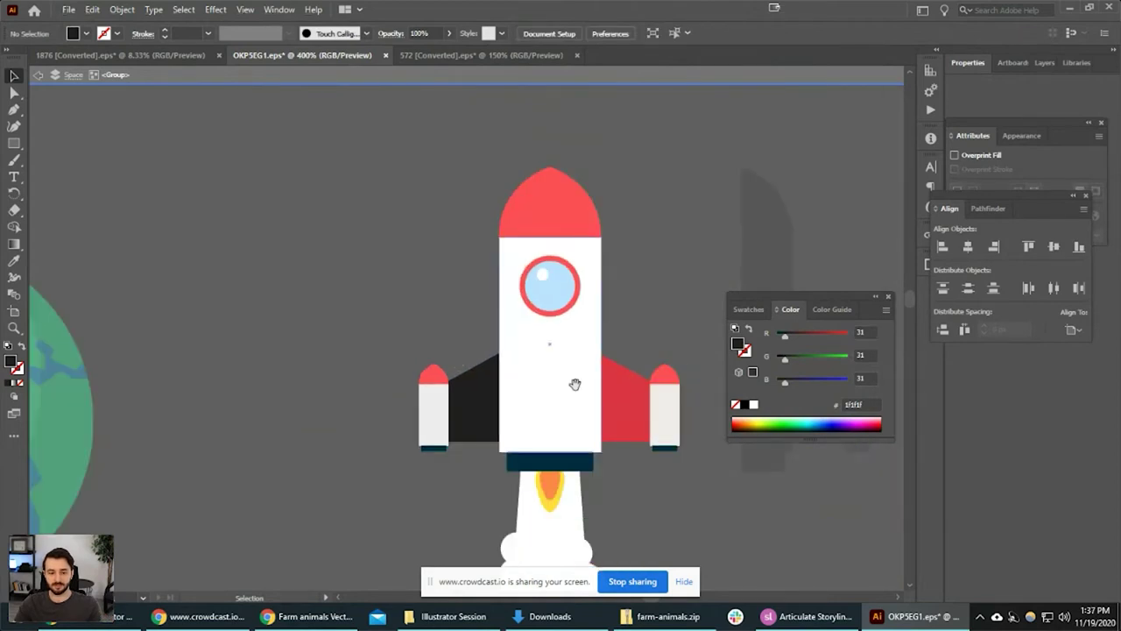
{"action": "left_click_drag", "start_coordinate": [572, 383], "coordinate": [518, 389]}
{"action": "left_click", "coordinate": [580, 400]}
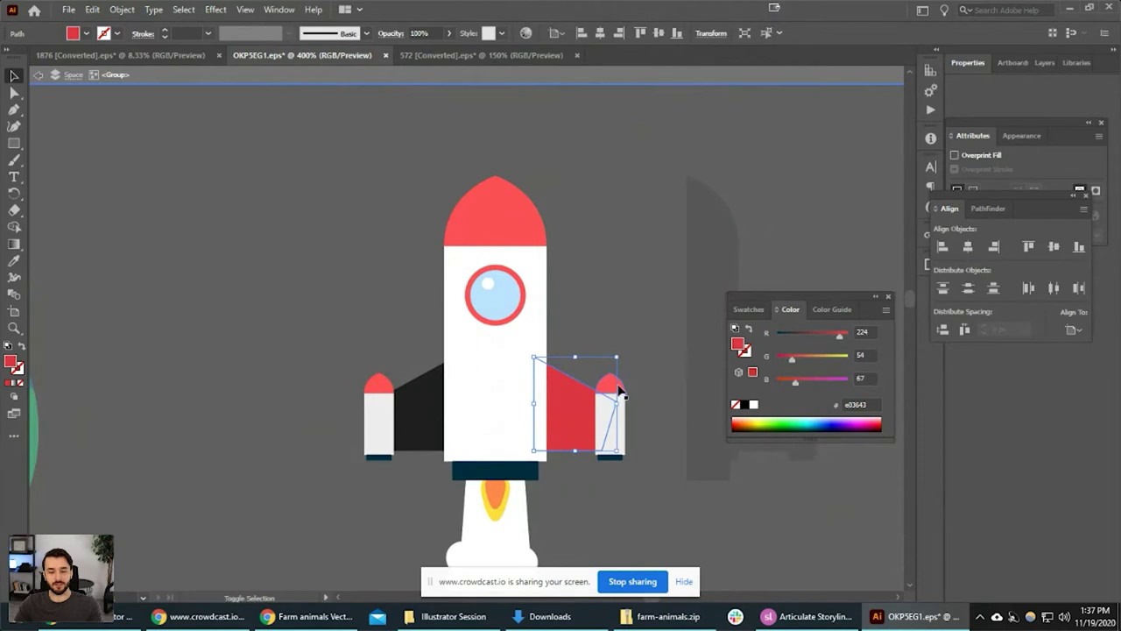
{"action": "left_click", "coordinate": [615, 392], "text": "shift"}
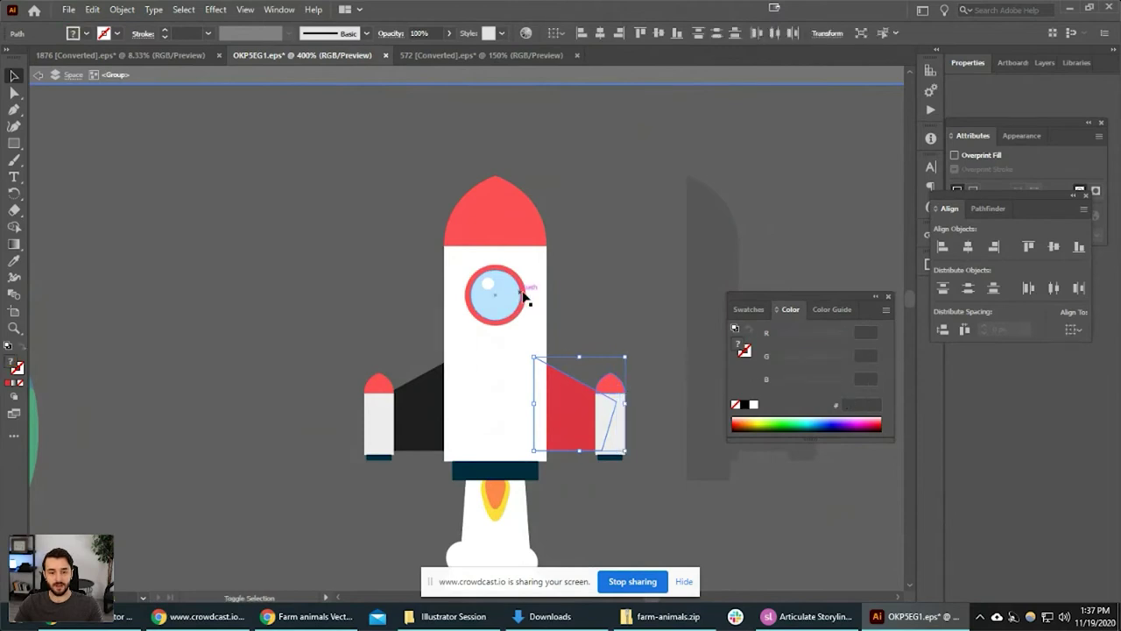
{"action": "left_click", "coordinate": [523, 263], "text": "shift"}
{"action": "left_click", "coordinate": [524, 217], "text": "shift"}
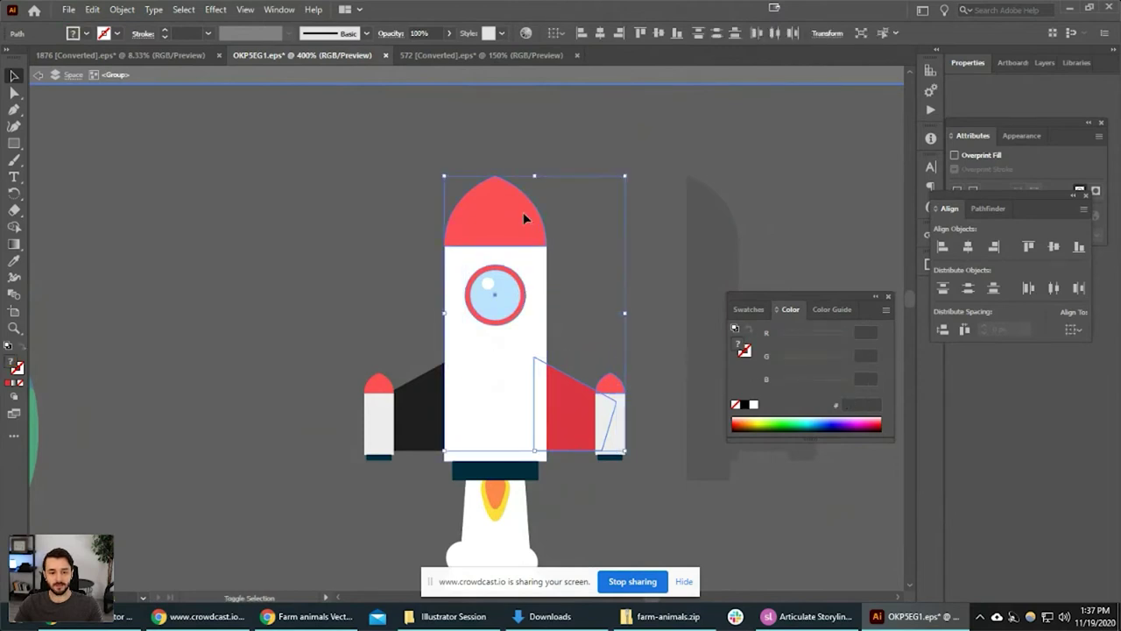
{"action": "left_click", "coordinate": [380, 392], "text": "shift"}
{"action": "left_click", "coordinate": [862, 402]}
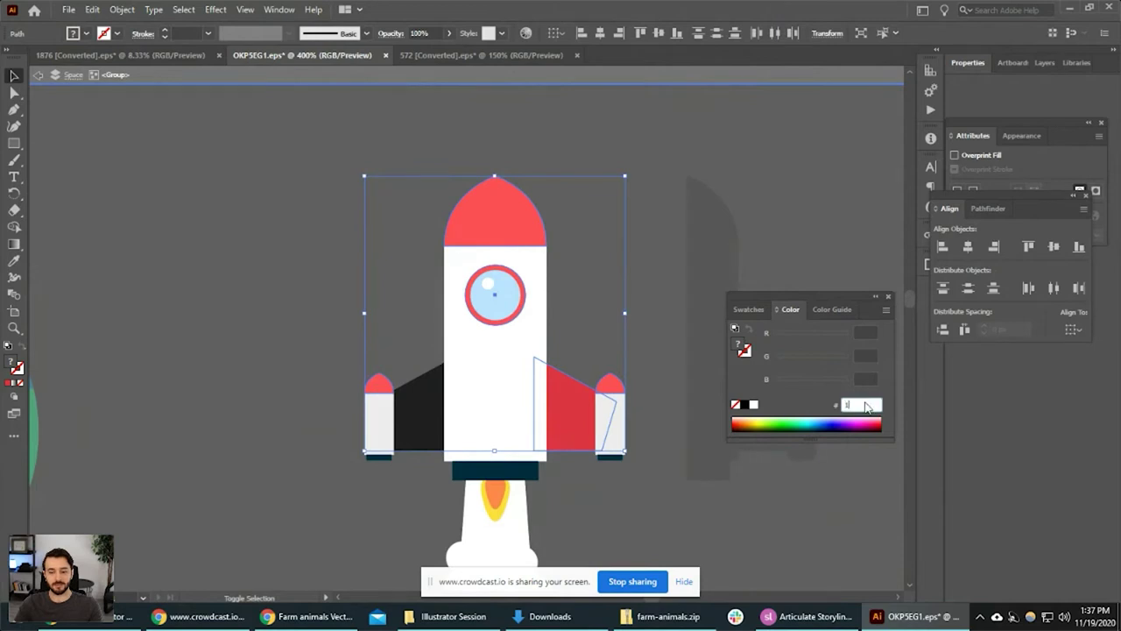
{"action": "key", "text": "Return"}
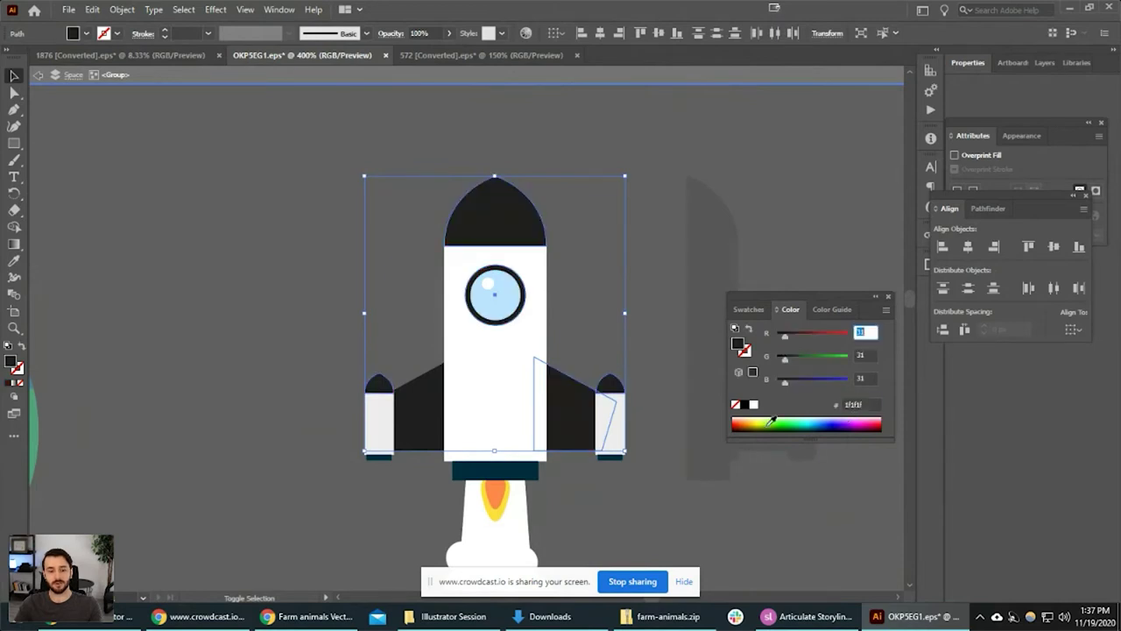
{"action": "left_click", "coordinate": [643, 512]}
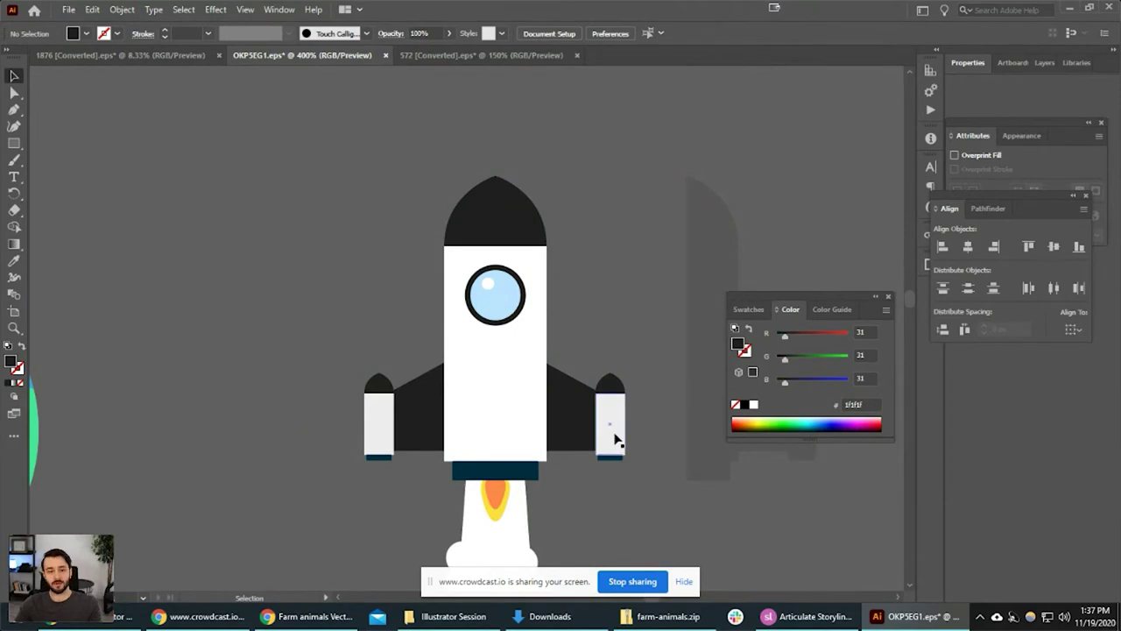
Isolate the rocket group and recolour its dark blue base and both booster bases to magenta ff00de.
{"action": "scroll", "coordinate": [601, 414], "scroll_direction": "down", "scroll_amount": 3}
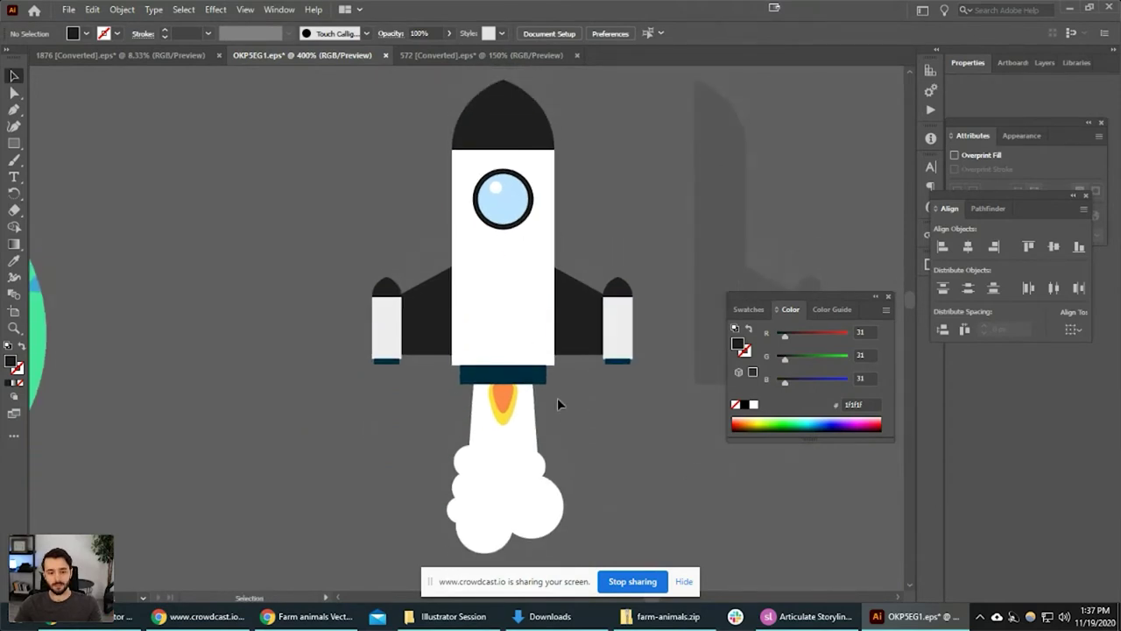
{"action": "left_click", "coordinate": [514, 383]}
{"action": "scroll", "coordinate": [549, 391], "scroll_direction": "up", "scroll_amount": 2}
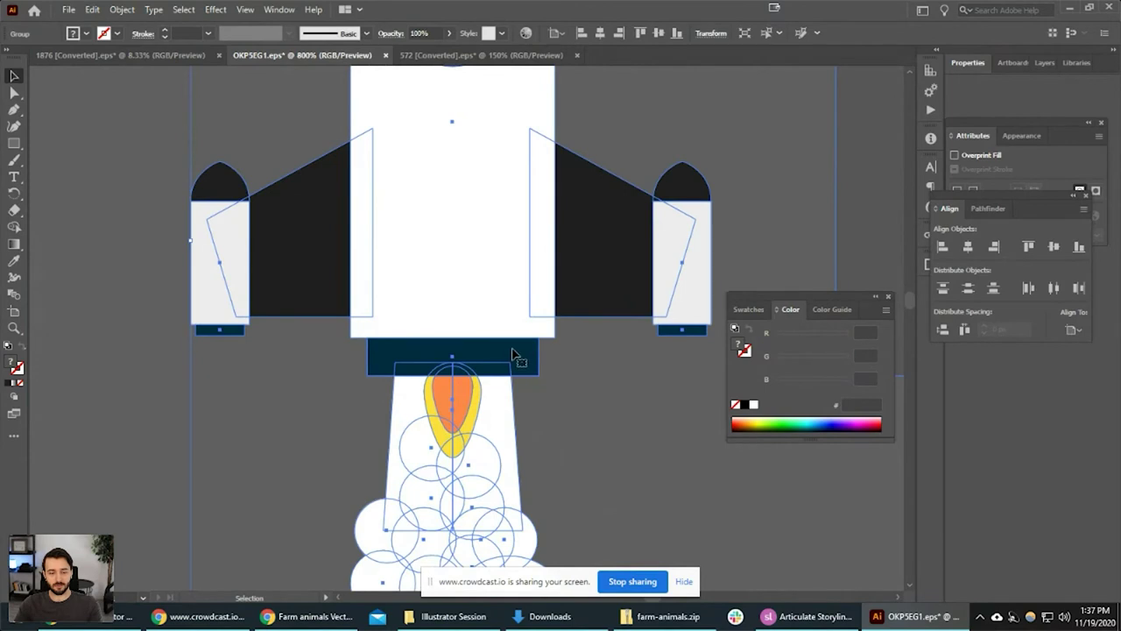
{"action": "double_click", "coordinate": [523, 363]}
{"action": "left_click", "coordinate": [523, 363]}
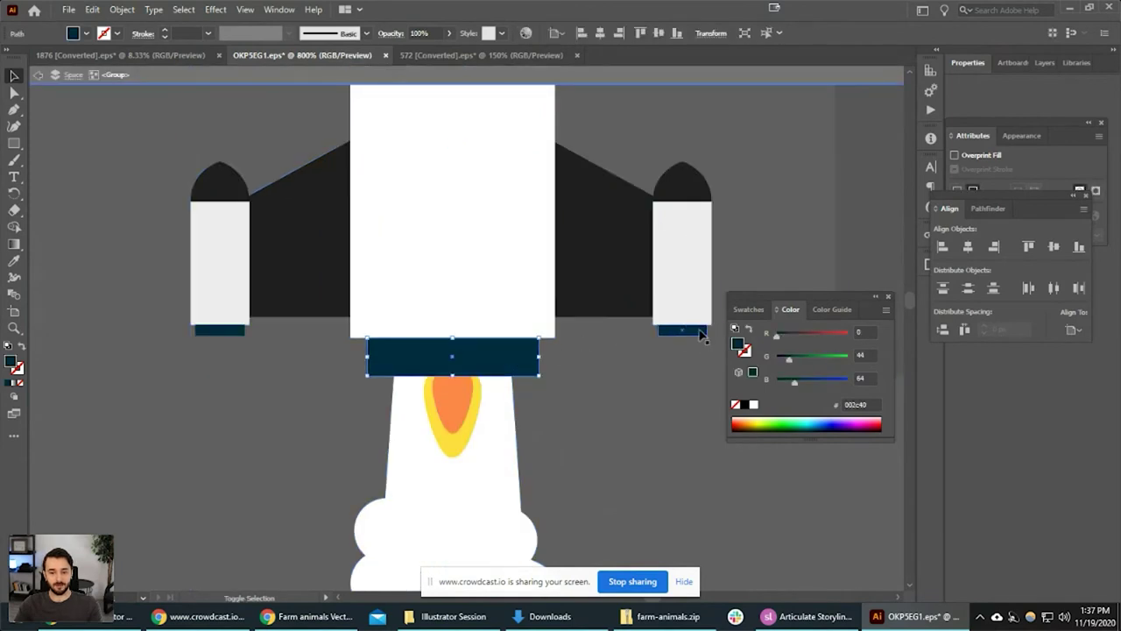
{"action": "left_click", "coordinate": [699, 330], "text": "shift"}
{"action": "left_click", "coordinate": [221, 330], "text": "shift"}
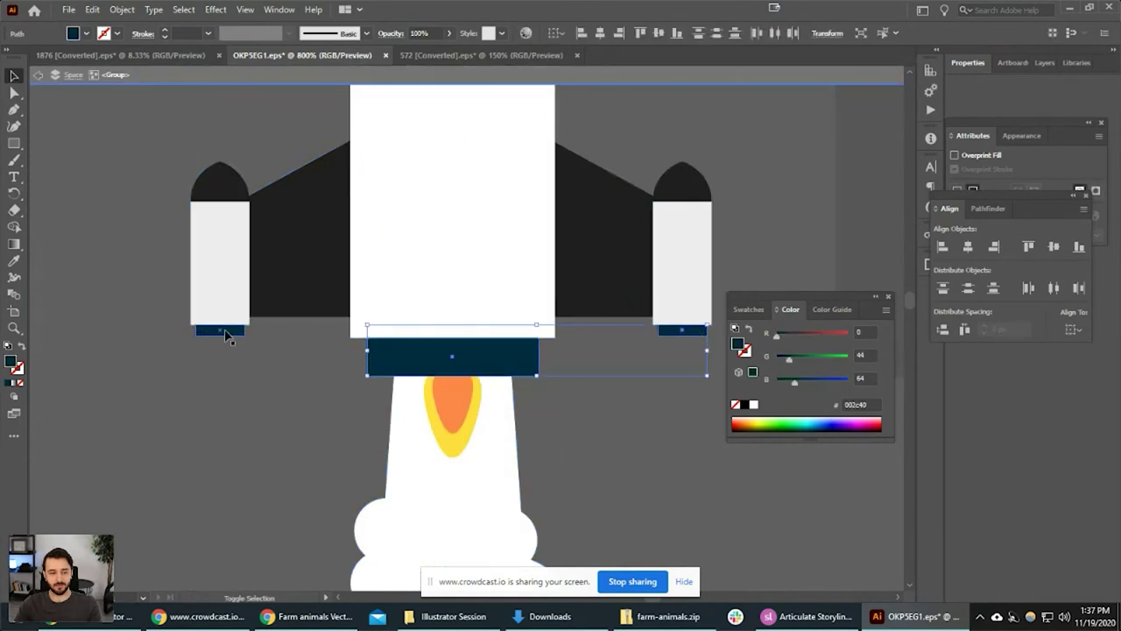
{"action": "left_click", "coordinate": [884, 418]}
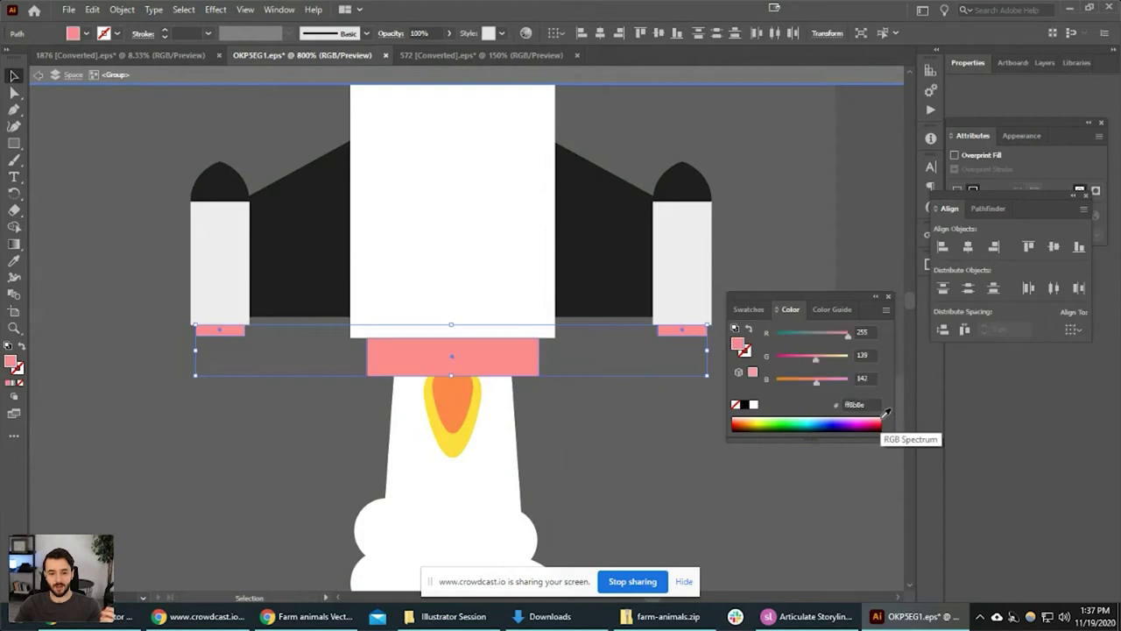
{"action": "left_click_drag", "start_coordinate": [887, 415], "coordinate": [888, 418]}
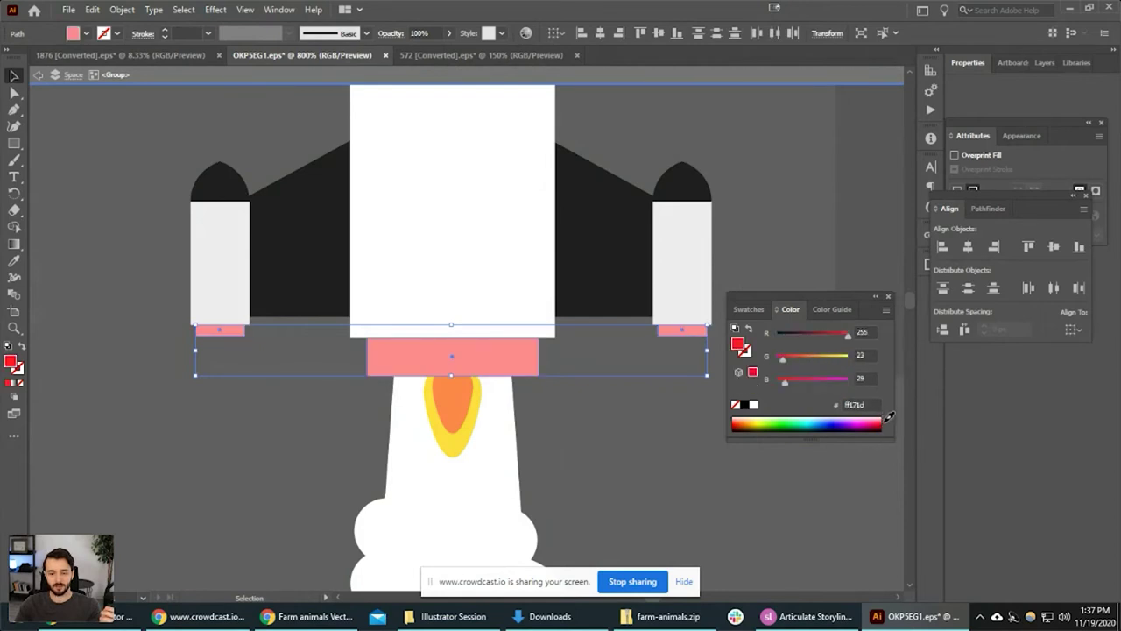
{"action": "left_click_drag", "start_coordinate": [785, 382], "coordinate": [837, 383]}
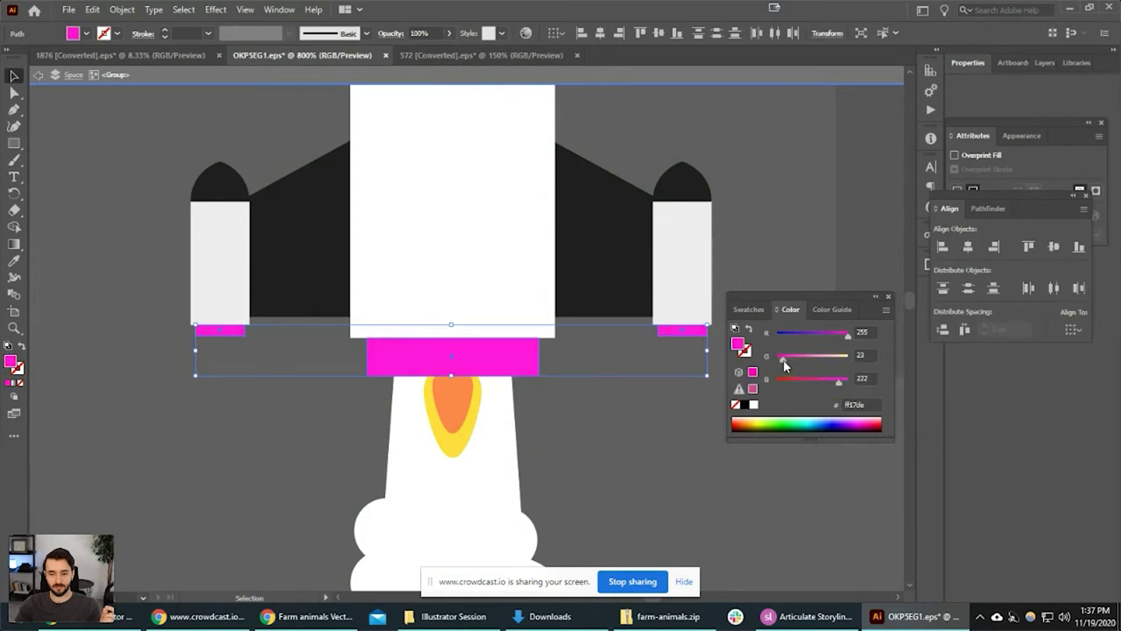
{"action": "left_click_drag", "start_coordinate": [783, 359], "coordinate": [772, 362]}
{"action": "left_click", "coordinate": [648, 436]}
Move the semi-transparent shadow shape beside the rocket onto the rocket's right half and clear the selection.
{"action": "scroll", "coordinate": [656, 435], "scroll_direction": "down", "scroll_amount": 3}
{"action": "scroll", "coordinate": [657, 434], "scroll_direction": "down", "scroll_amount": 1}
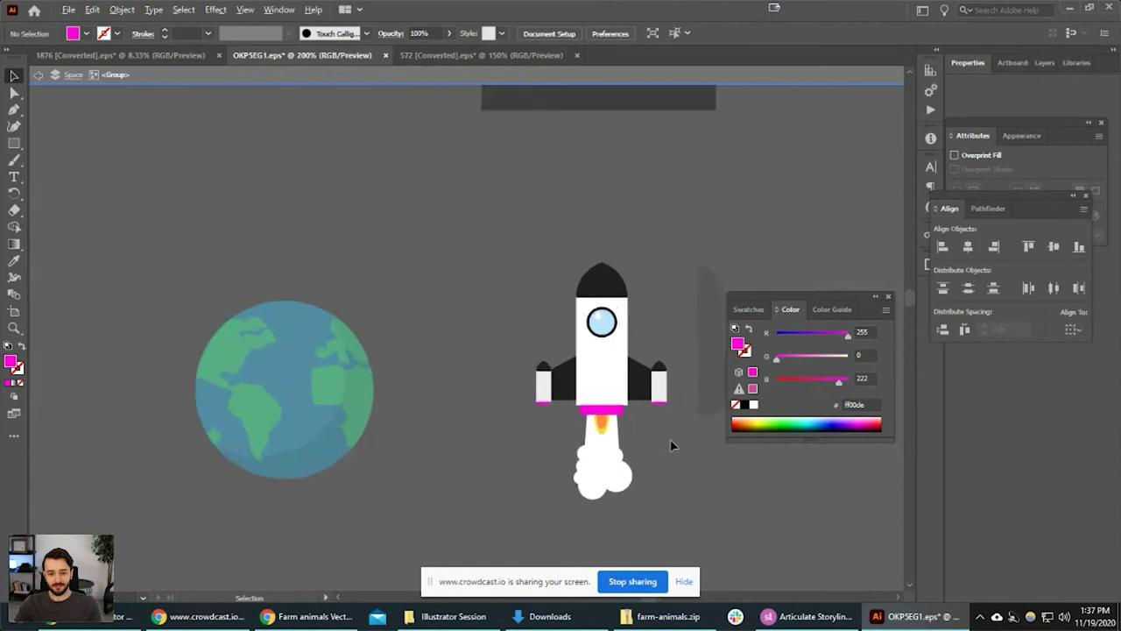
{"action": "scroll", "coordinate": [670, 438], "scroll_direction": "up", "scroll_amount": 2}
{"action": "scroll", "coordinate": [605, 448], "scroll_direction": "down", "scroll_amount": 1}
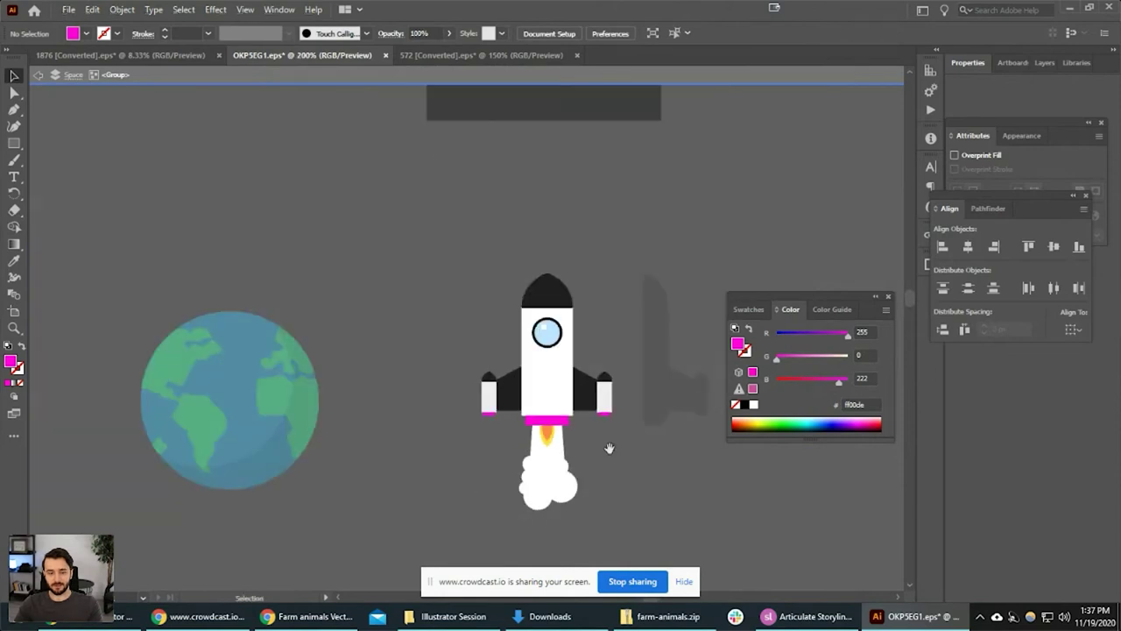
{"action": "left_click_drag", "start_coordinate": [669, 376], "coordinate": [575, 384]}
{"action": "left_click", "coordinate": [639, 451]}
{"action": "scroll", "coordinate": [617, 424], "scroll_direction": "up", "scroll_amount": 3, "text": "alt"}
{"action": "scroll", "coordinate": [617, 423], "scroll_direction": "down", "scroll_amount": 1, "text": "alt"}
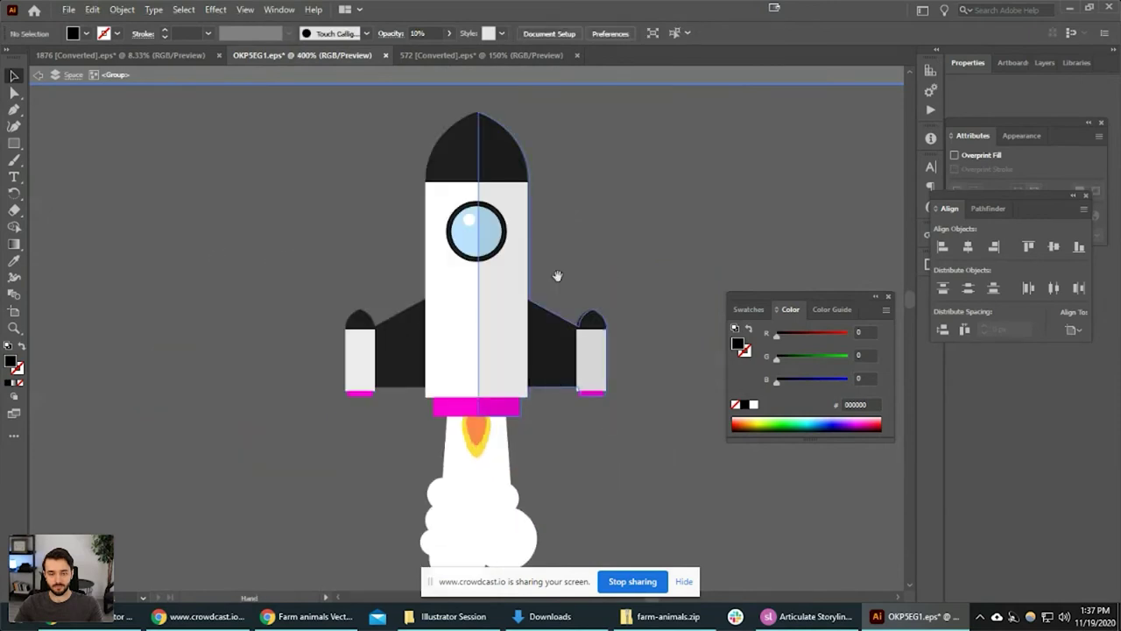
Check the fill colour of the rocket's magenta base and exit the group's isolation mode.
{"action": "left_click", "coordinate": [457, 403]}
{"action": "left_click", "coordinate": [585, 439]}
{"action": "scroll", "coordinate": [580, 347], "scroll_direction": "down", "scroll_amount": 2, "text": "alt"}
{"action": "left_click_drag", "start_coordinate": [585, 435], "coordinate": [575, 395]}
{"action": "left_click_drag", "start_coordinate": [293, 326], "coordinate": [464, 383]}
{"action": "double_click", "coordinate": [558, 367]}
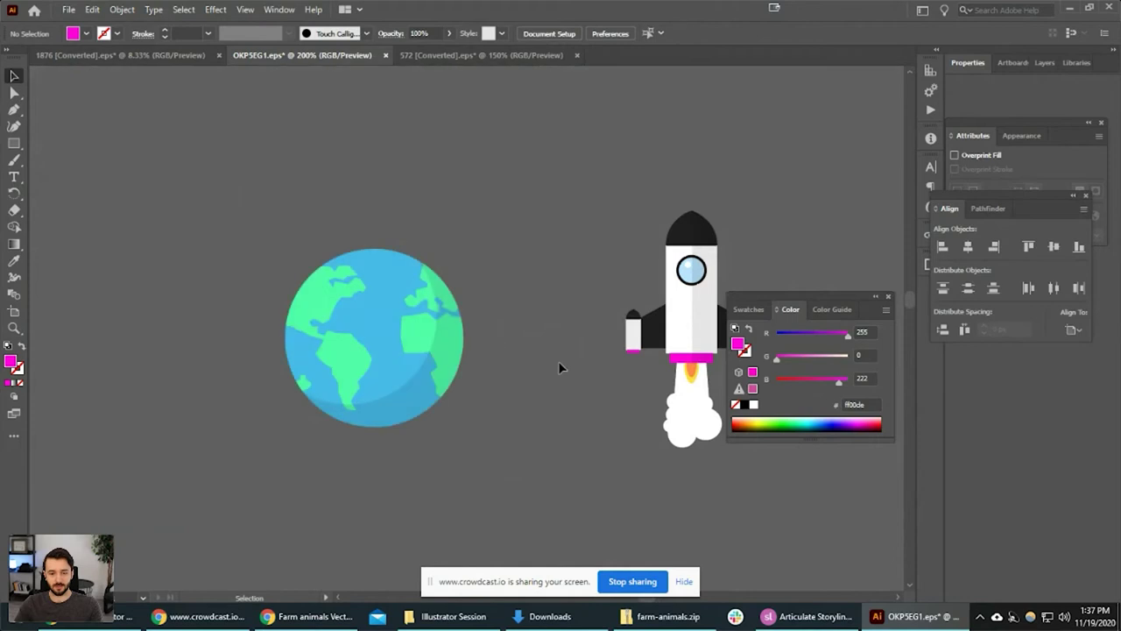
Move the UFO group off its dark blue tile to the empty area directly below the rocket.
{"action": "scroll", "coordinate": [558, 361], "scroll_direction": "down", "scroll_amount": 1, "text": "alt"}
{"action": "left_click_drag", "start_coordinate": [538, 410], "coordinate": [398, 385]}
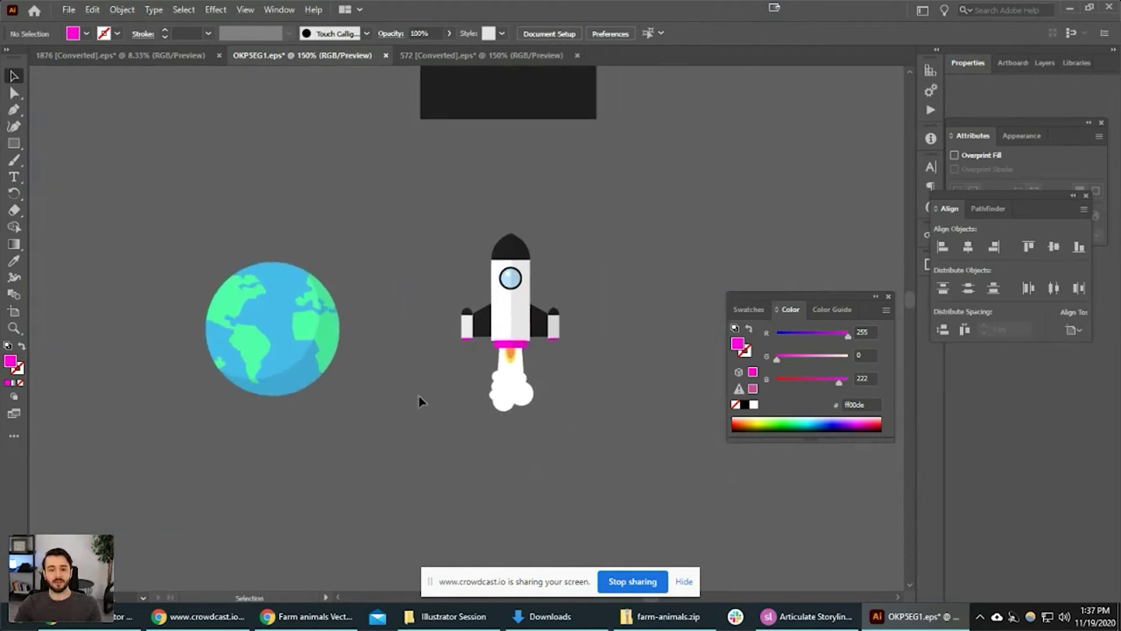
{"action": "left_click_drag", "start_coordinate": [434, 374], "coordinate": [497, 253]}
{"action": "left_click_drag", "start_coordinate": [439, 376], "coordinate": [569, 147]}
{"action": "left_click_drag", "start_coordinate": [486, 302], "coordinate": [683, 120]}
{"action": "scroll", "coordinate": [443, 286], "scroll_direction": "down", "scroll_amount": 2, "text": "alt"}
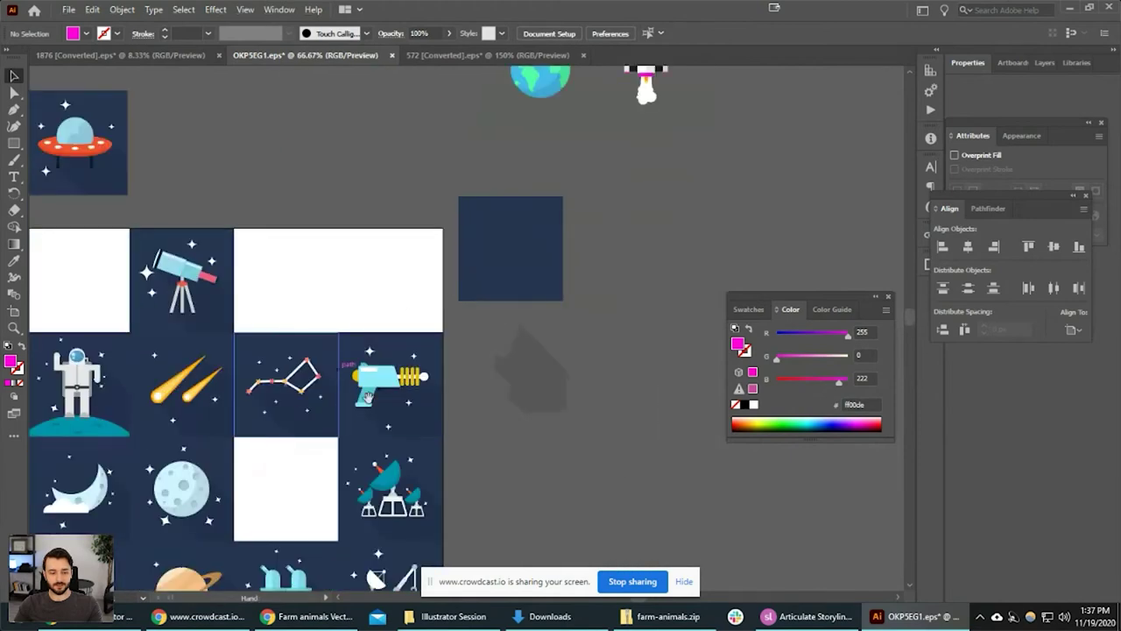
{"action": "left_click_drag", "start_coordinate": [367, 395], "coordinate": [465, 268]}
{"action": "left_click_drag", "start_coordinate": [280, 145], "coordinate": [359, 320]}
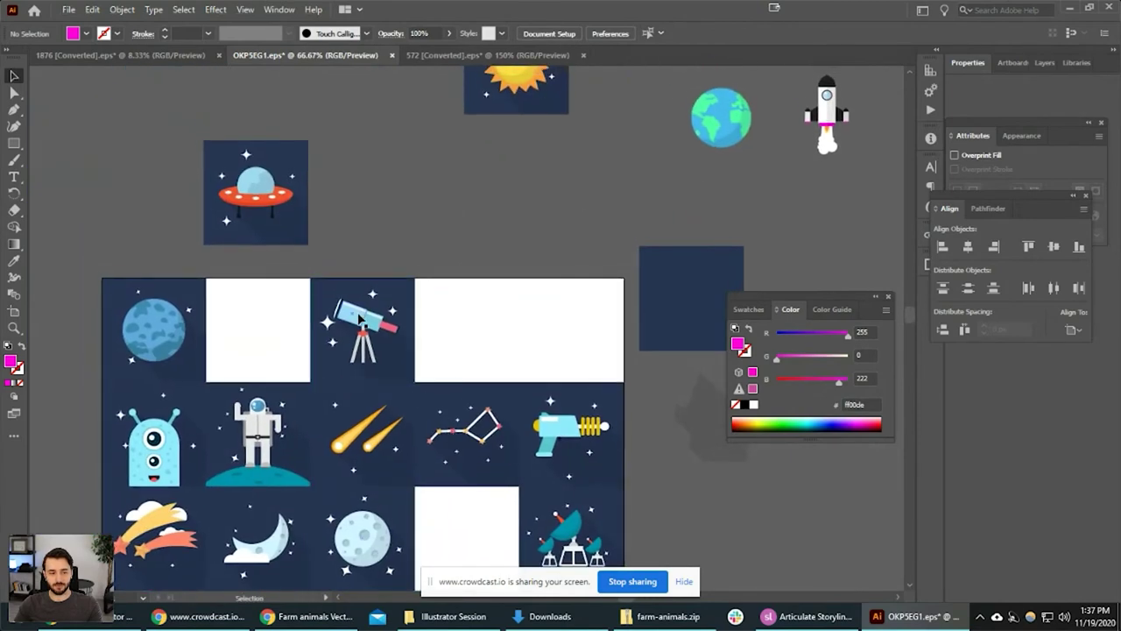
{"action": "left_click", "coordinate": [252, 195]}
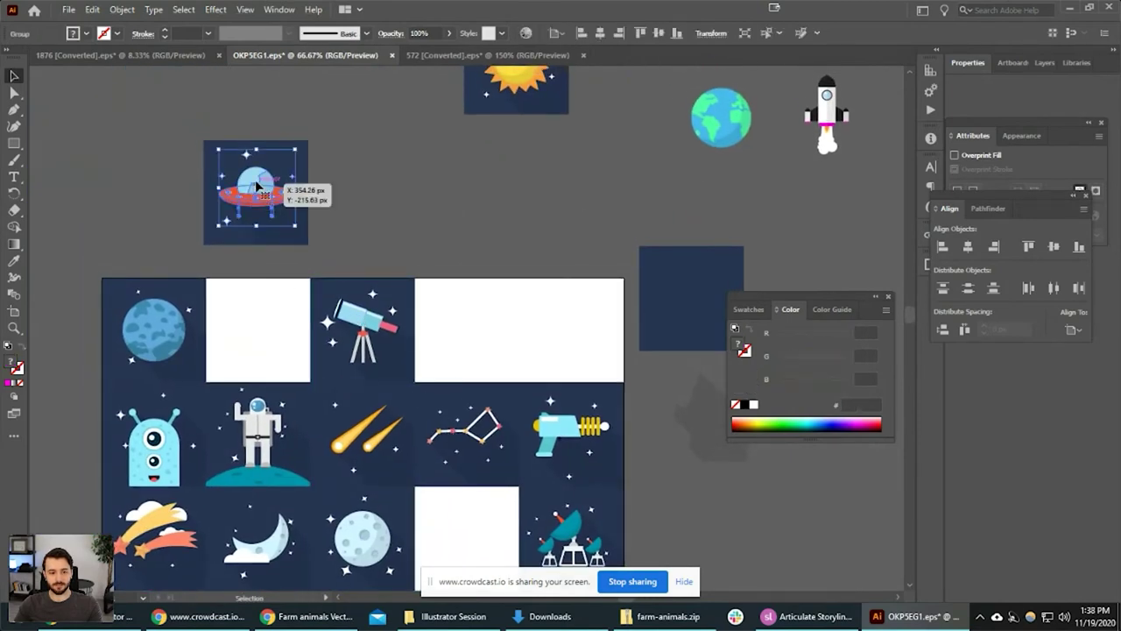
{"action": "left_click_drag", "start_coordinate": [256, 184], "coordinate": [835, 217]}
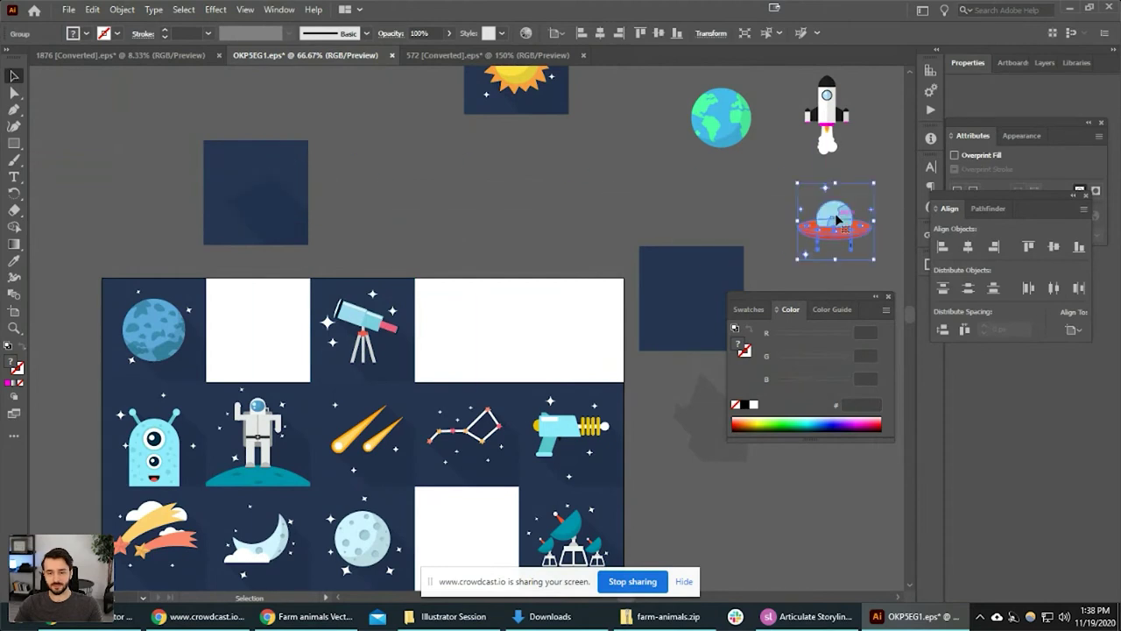
Isolate the rocket group and move its translucent half-shadow overlay off the rocket, to the right of it.
{"action": "left_click", "coordinate": [750, 225]}
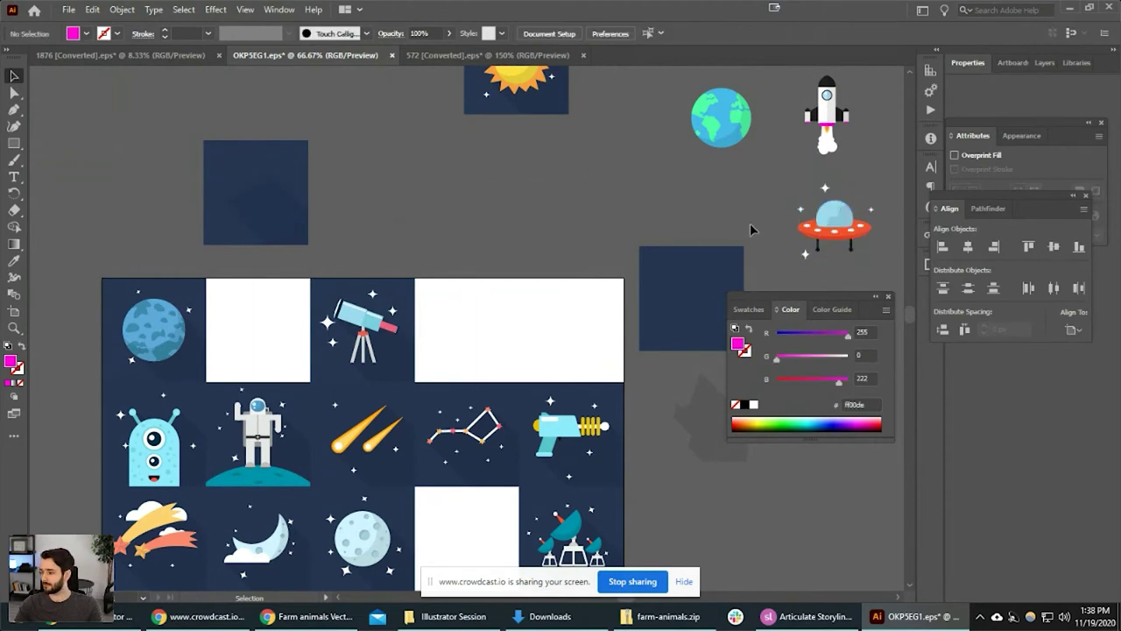
{"action": "left_click_drag", "start_coordinate": [808, 146], "coordinate": [546, 298]}
{"action": "scroll", "coordinate": [561, 265], "scroll_direction": "up", "scroll_amount": 5}
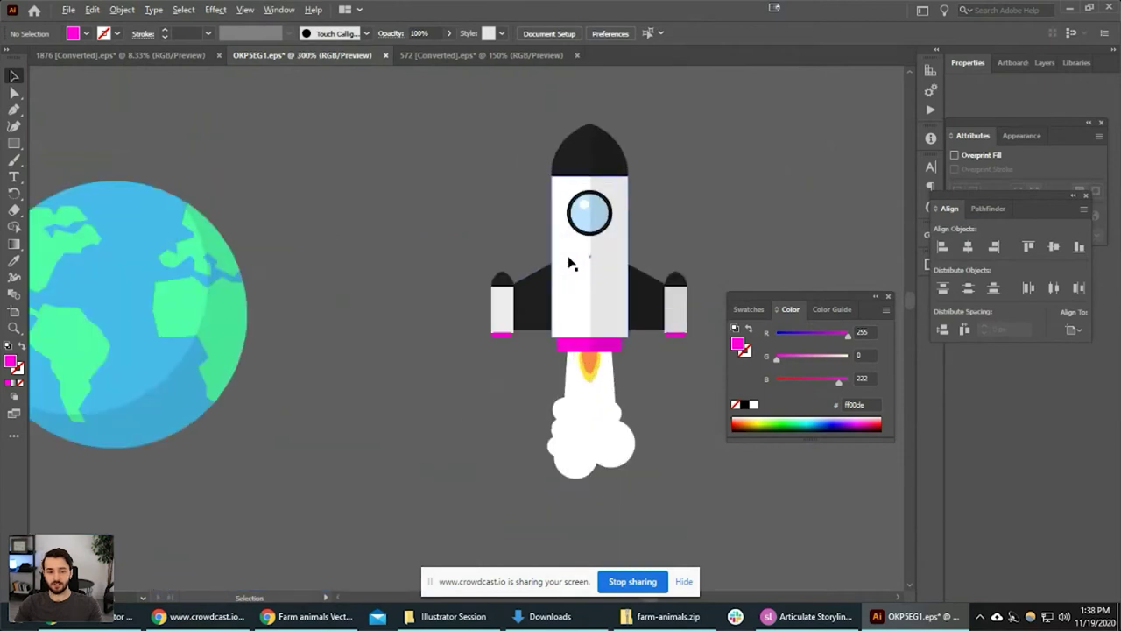
{"action": "mouse_move", "coordinate": [571, 262]}
{"action": "left_mouse_down"}
{"action": "mouse_move", "coordinate": [455, 300]}
{"action": "mouse_move", "coordinate": [688, 304]}
{"action": "left_mouse_up"}
{"action": "double_click", "coordinate": [508, 295]}
{"action": "left_click", "coordinate": [507, 295]}
Recolour the rocket's white body and both side boosters together with a pale green fill, eaffe7.
{"action": "left_click", "coordinate": [601, 366]}
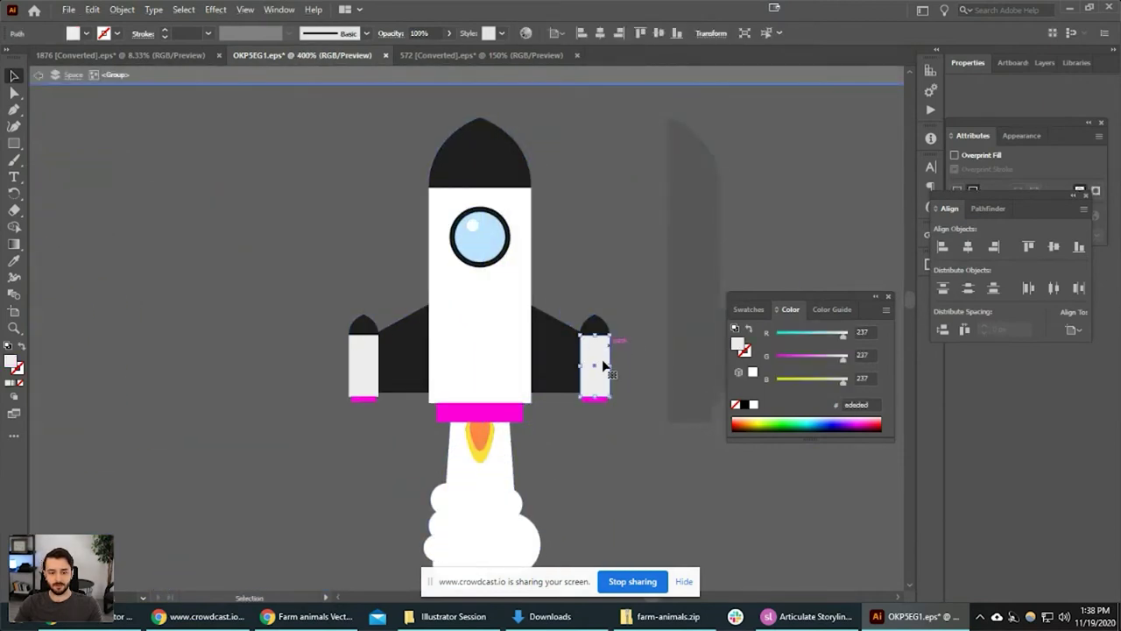
{"action": "left_click", "coordinate": [513, 325]}
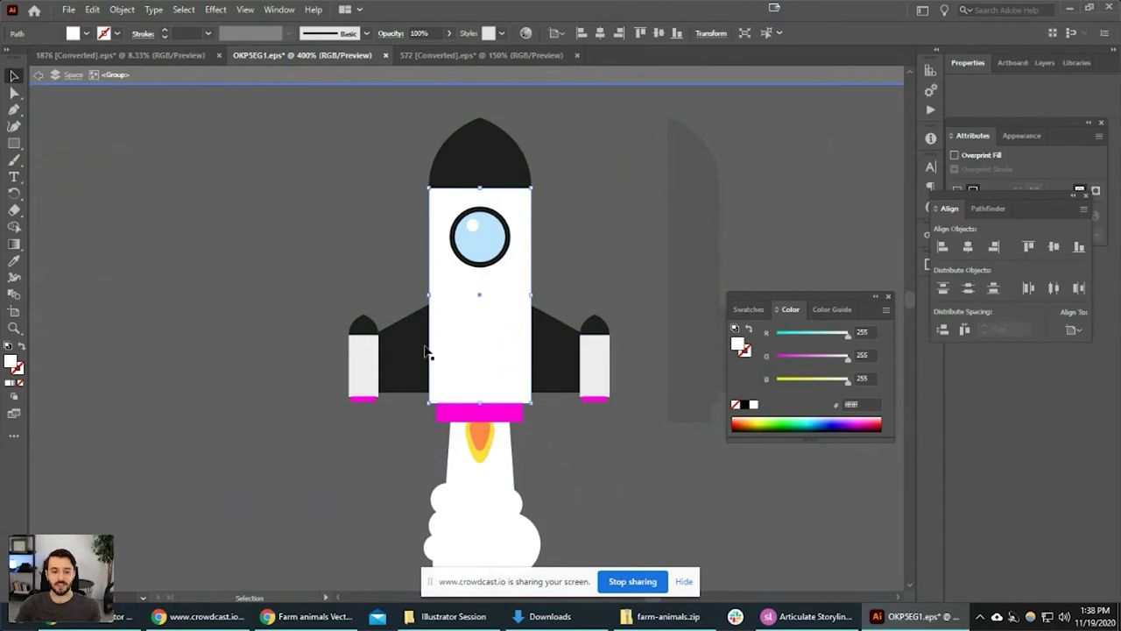
{"action": "left_click", "coordinate": [360, 361]}
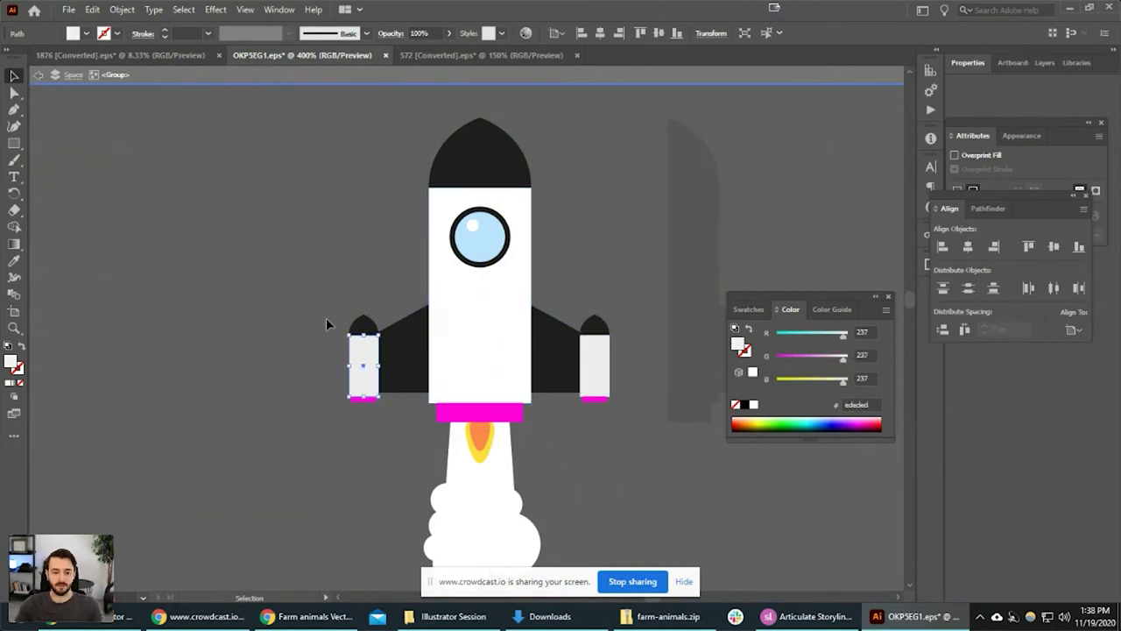
{"action": "left_click", "coordinate": [514, 318], "text": "shift"}
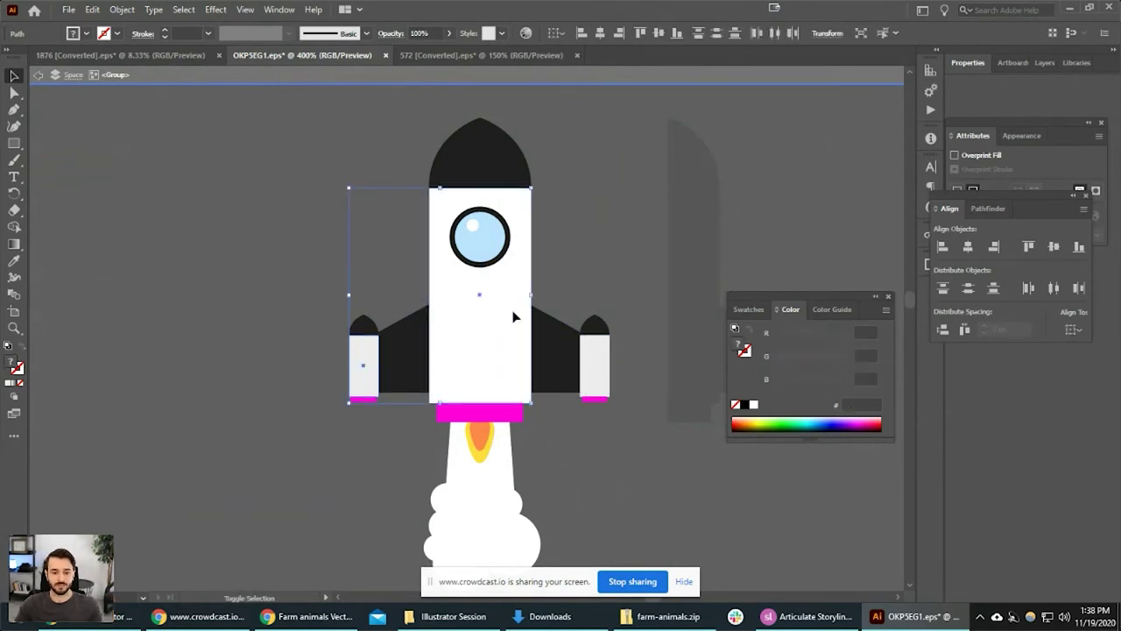
{"action": "left_click", "coordinate": [604, 361], "text": "shift"}
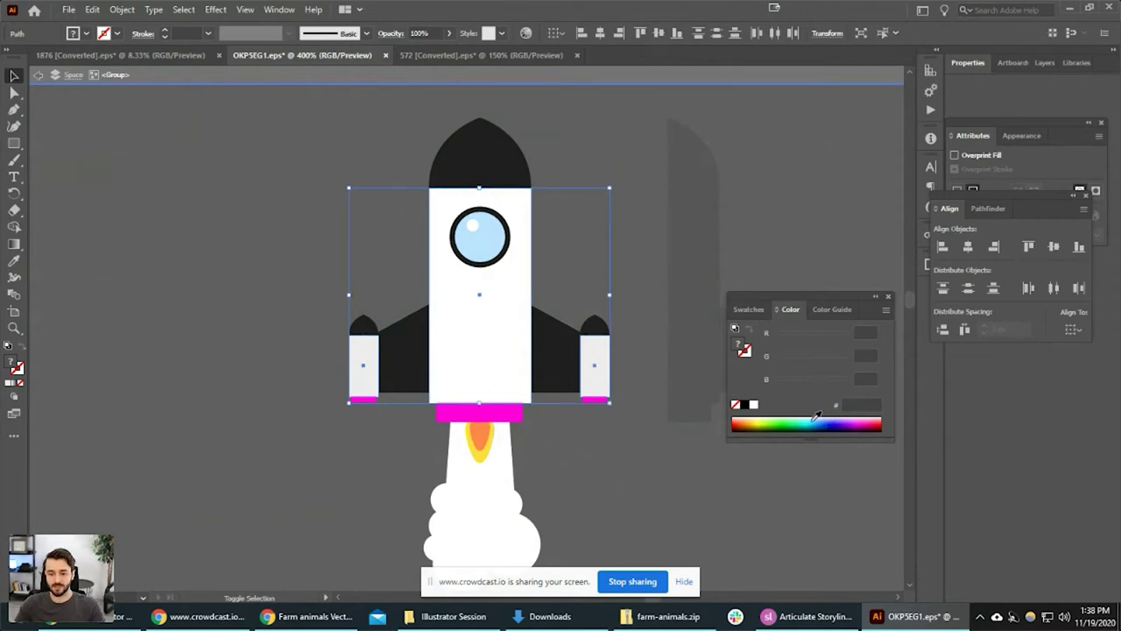
{"action": "left_click", "coordinate": [837, 423]}
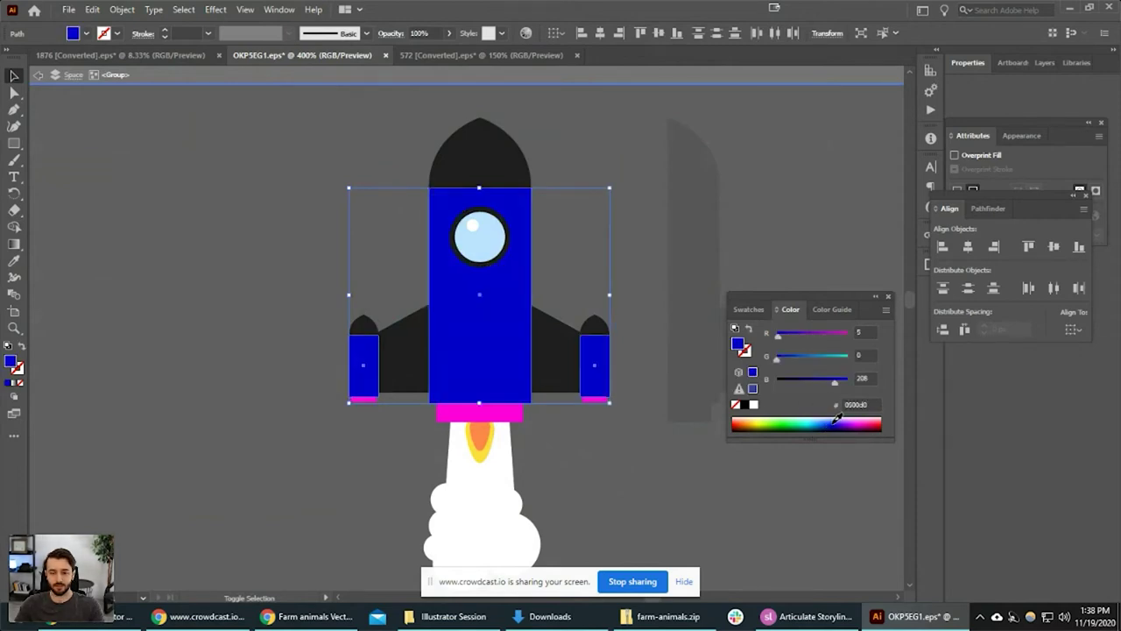
{"action": "left_click_drag", "start_coordinate": [836, 421], "coordinate": [784, 407]}
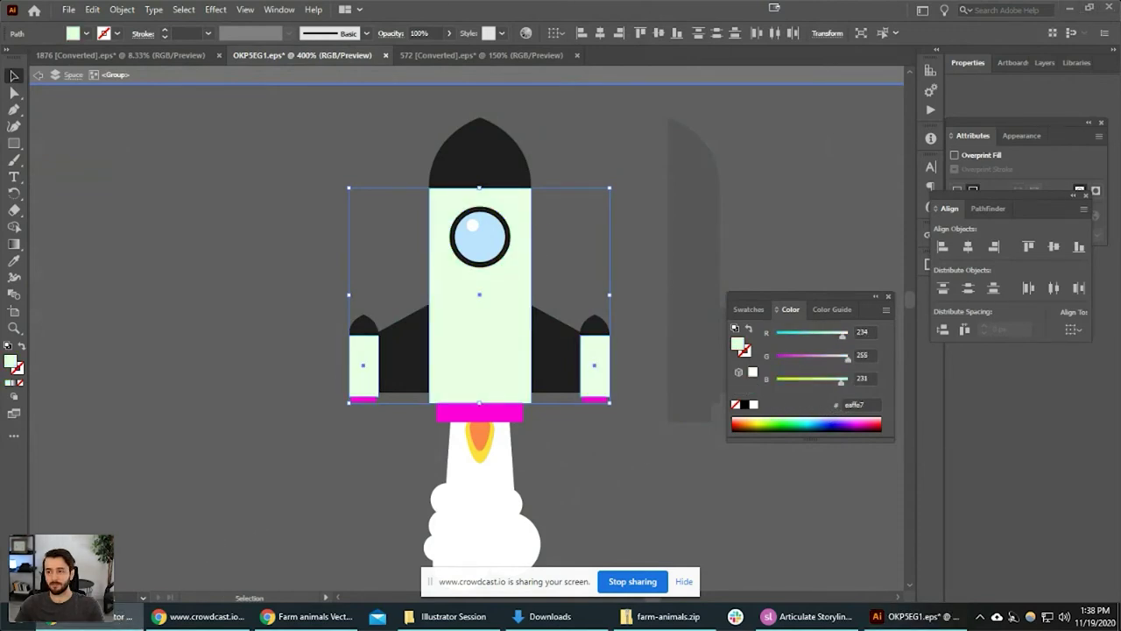
Switch to the browser, open coolors.co in a new tab, dismiss the welcome message and start the palette generator.
{"action": "left_click", "coordinate": [302, 616]}
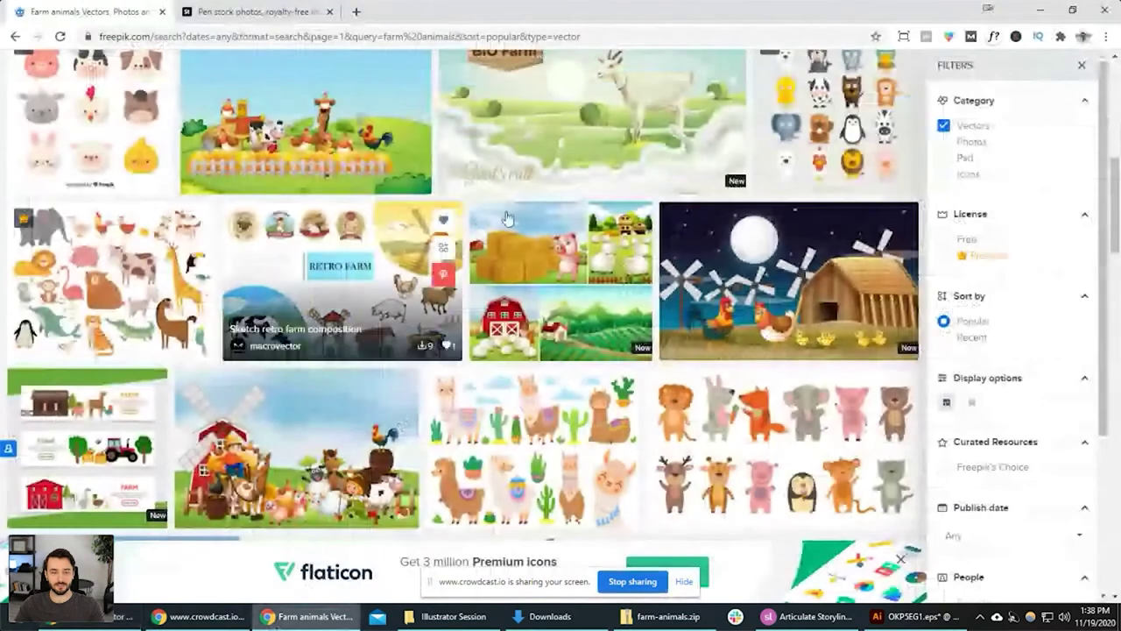
{"action": "left_click", "coordinate": [359, 11]}
{"action": "type", "text": "cool"}
{"action": "key", "text": "Return"}
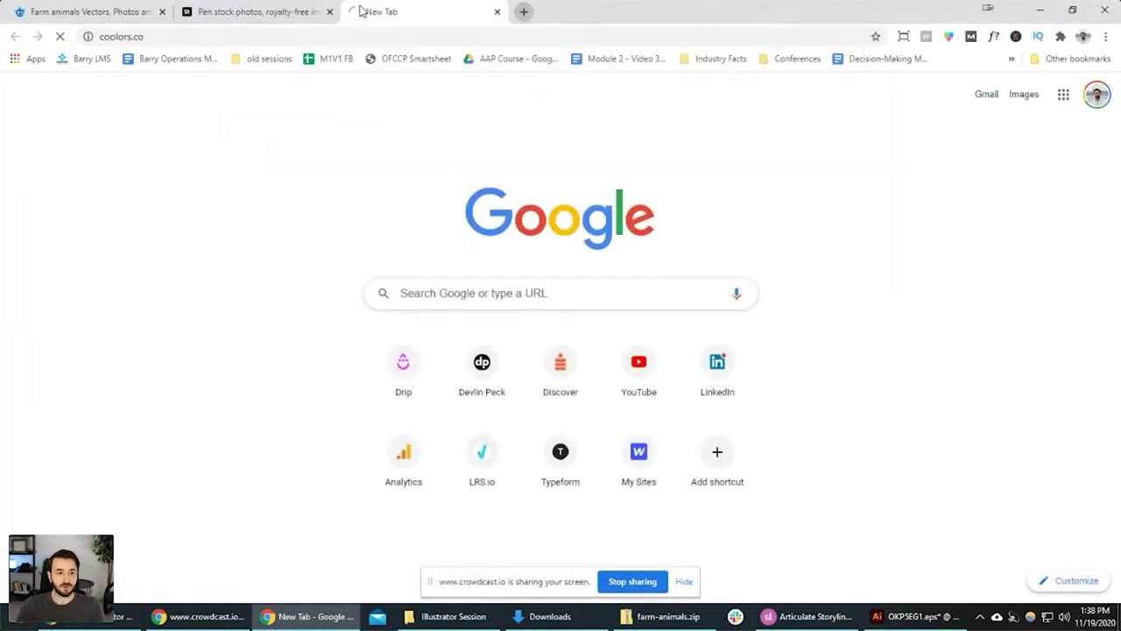
{"action": "left_click", "coordinate": [145, 37]}
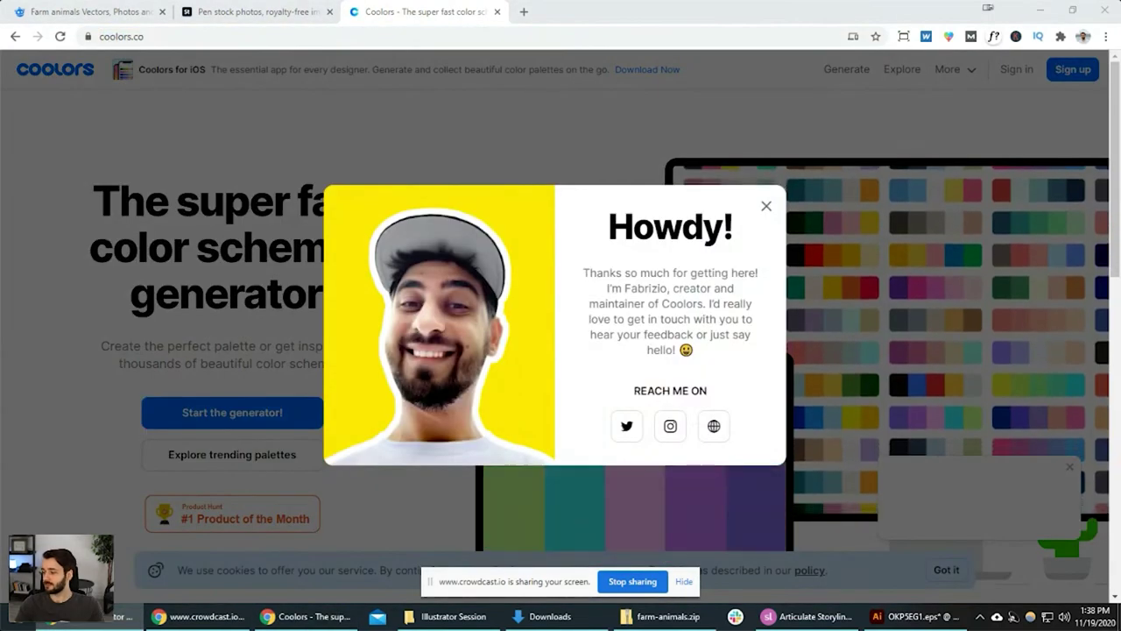
{"action": "left_click", "coordinate": [767, 206]}
{"action": "left_click", "coordinate": [217, 412]}
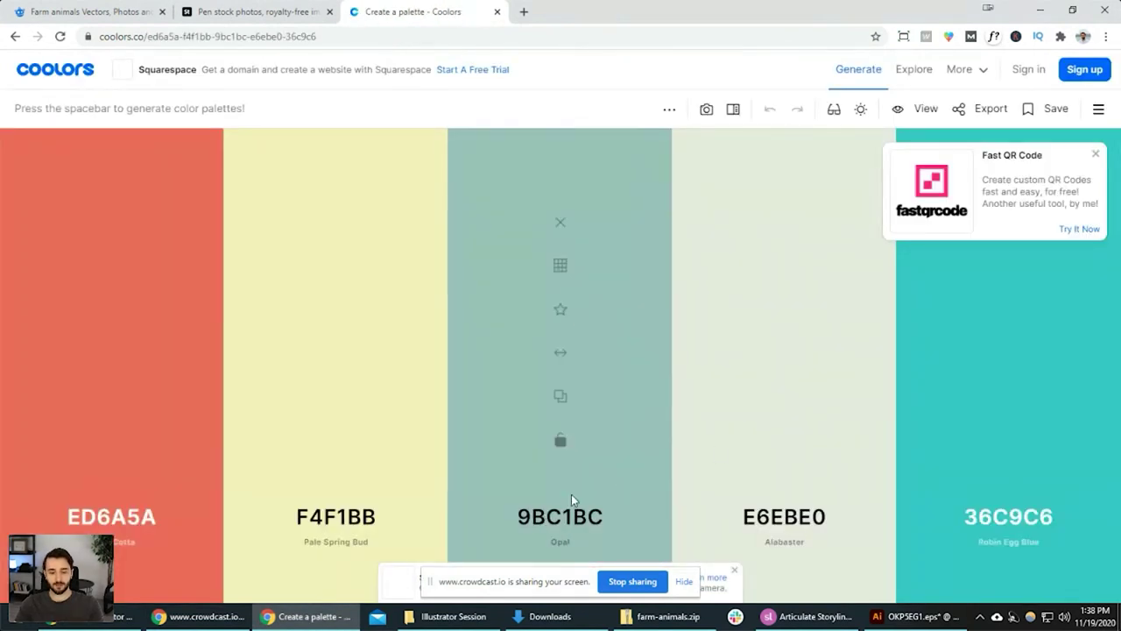
Generate new random colour palettes in Coolors and hide the screen-sharing notice.
{"action": "key", "text": "space"}
{"action": "key", "text": "space"}
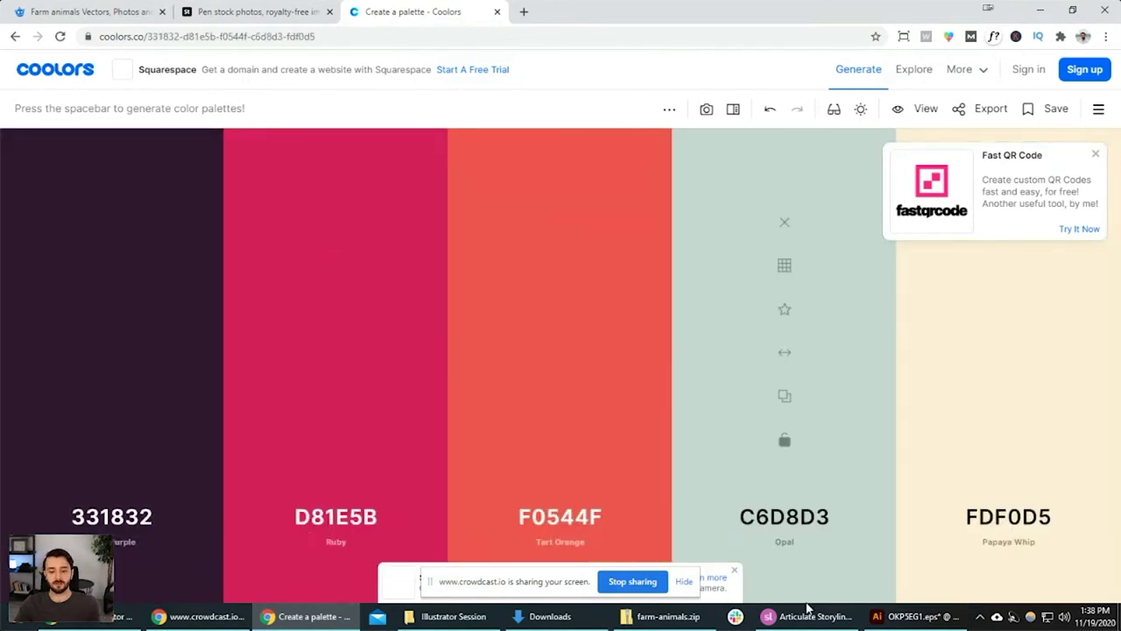
{"action": "left_click", "coordinate": [685, 583]}
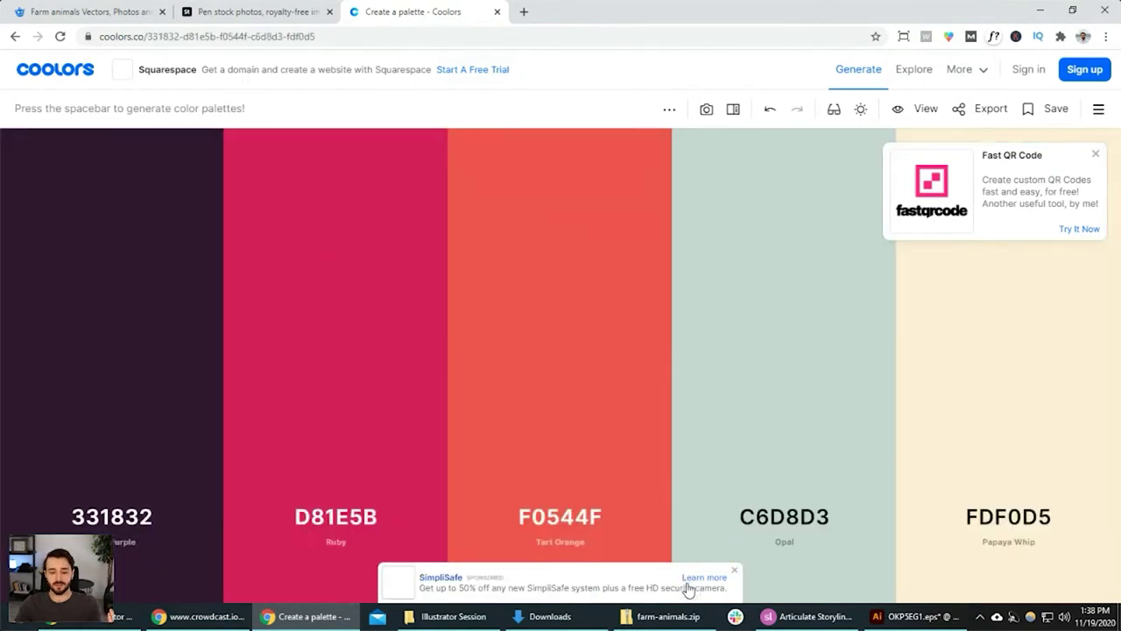
Switch back to Illustrator and recolour only the rocket's two side boosters bright green, 00ff39.
{"action": "left_click", "coordinate": [875, 618]}
{"action": "left_click", "coordinate": [613, 464]}
{"action": "left_click", "coordinate": [513, 375]}
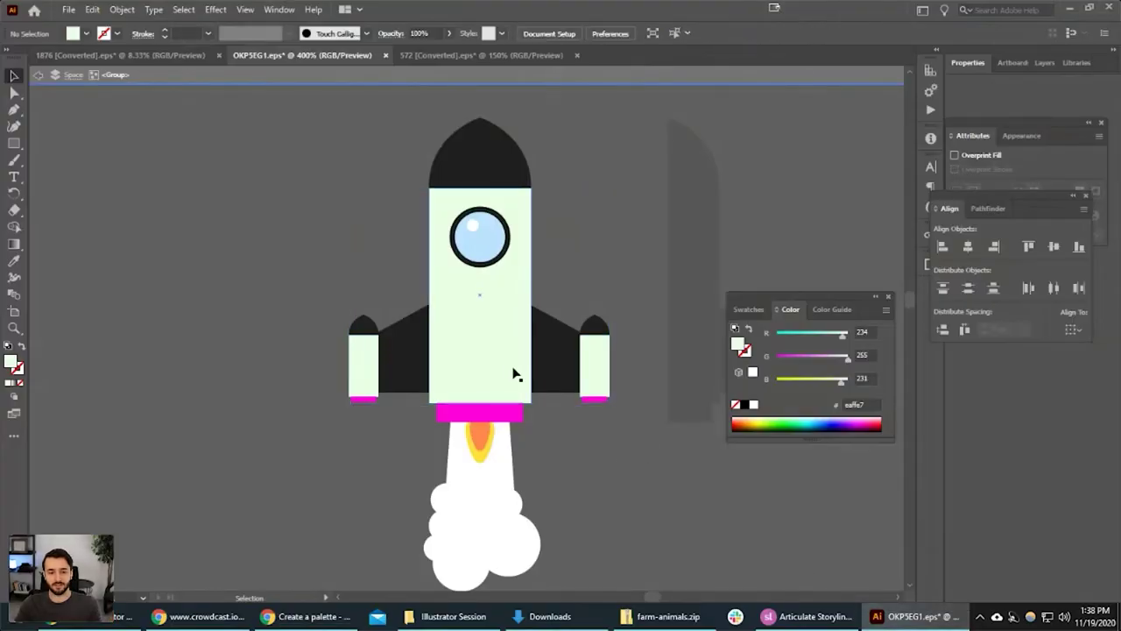
{"action": "left_click", "coordinate": [362, 372], "text": "shift"}
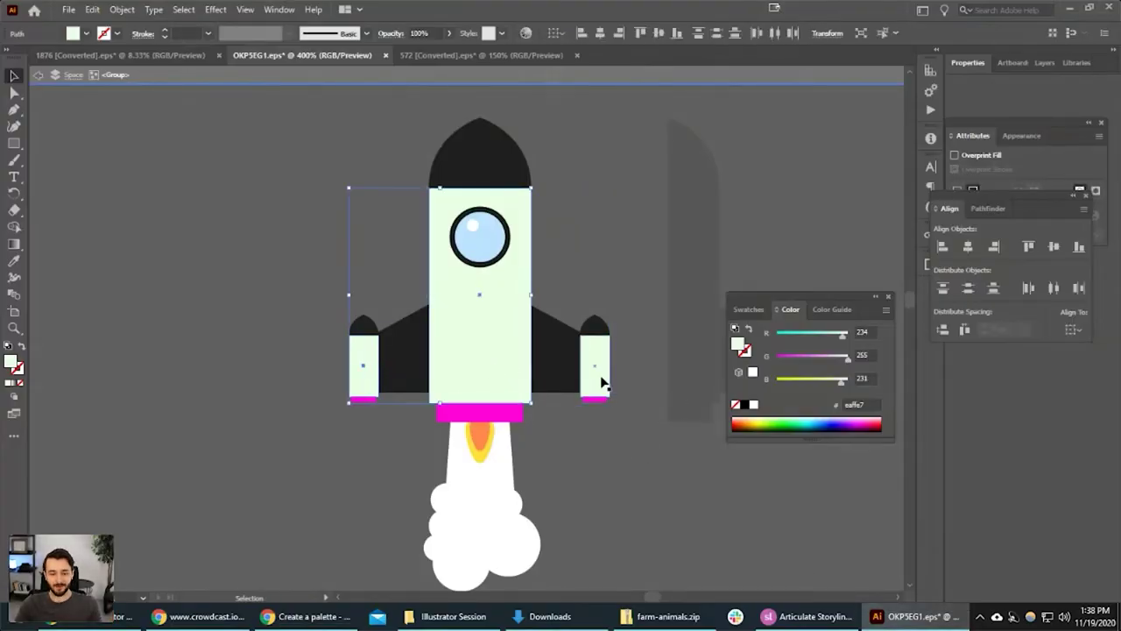
{"action": "left_click", "coordinate": [605, 376], "text": "shift"}
{"action": "left_click", "coordinate": [608, 379]}
{"action": "left_click", "coordinate": [365, 380], "text": "shift"}
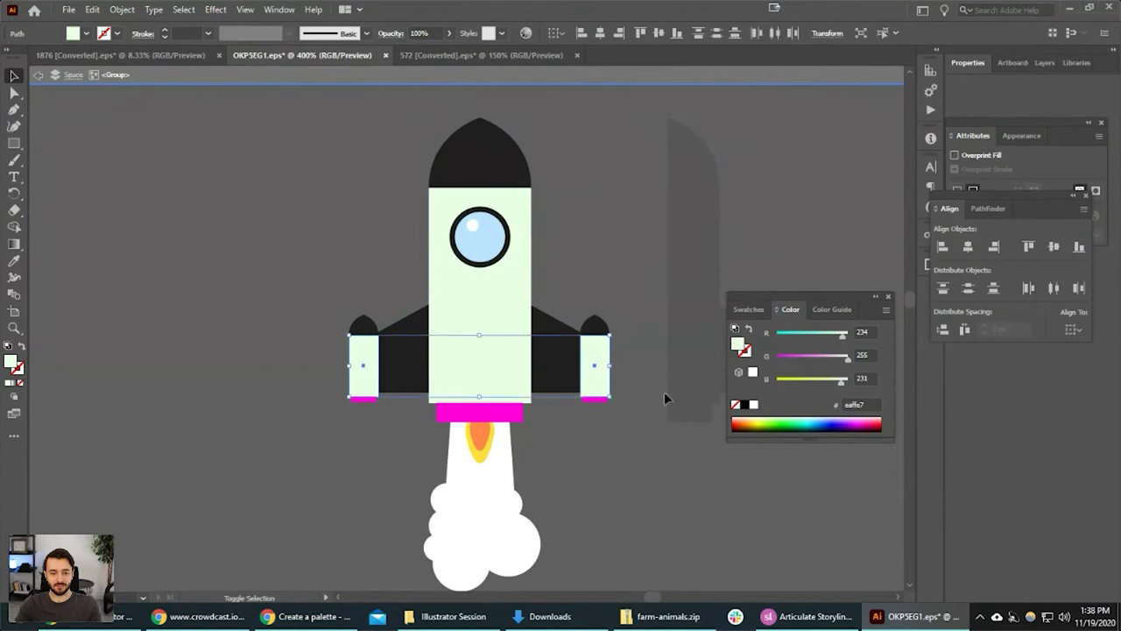
{"action": "mouse_move", "coordinate": [767, 426]}
{"action": "left_mouse_down"}
{"action": "mouse_move", "coordinate": [752, 422]}
{"action": "mouse_move", "coordinate": [786, 423]}
{"action": "left_mouse_up"}
{"action": "left_click", "coordinate": [765, 427]}
{"action": "scroll", "coordinate": [651, 461], "scroll_direction": "down", "scroll_amount": 3}
{"action": "scroll", "coordinate": [651, 461], "scroll_direction": "up", "scroll_amount": 2}
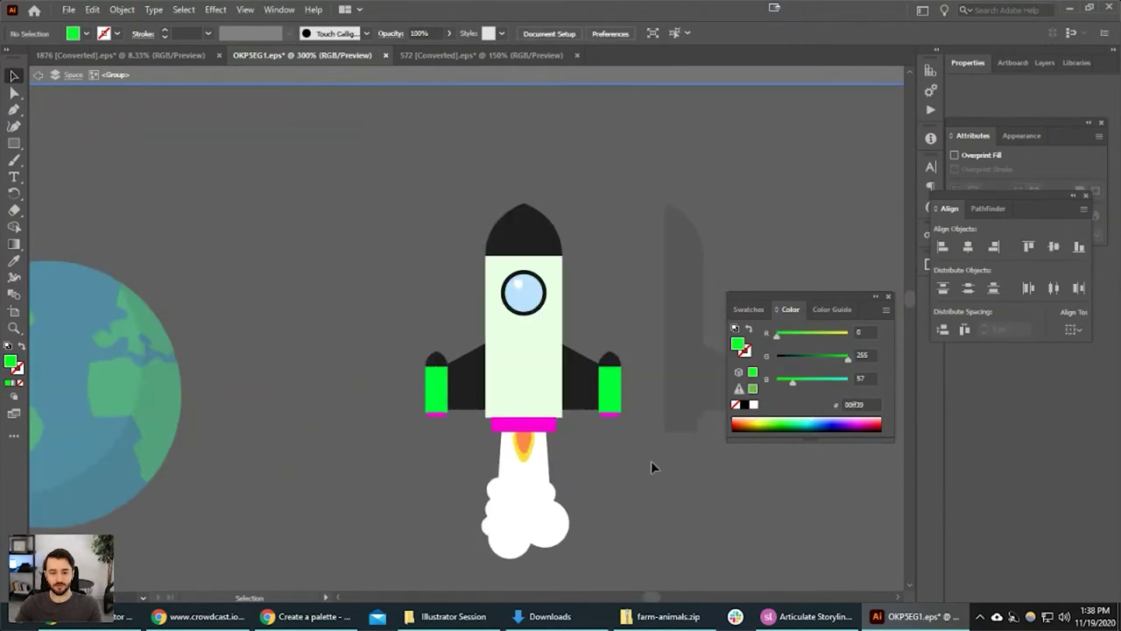
Undo all the trial fill changes on the rocket body and side boosters, and exit the group's isolation.
{"action": "key", "text": "ctrl+z"}
{"action": "key", "text": "ctrl+z"}
{"action": "key", "text": "ctrl+z"}
{"action": "key", "text": "ctrl+z"}
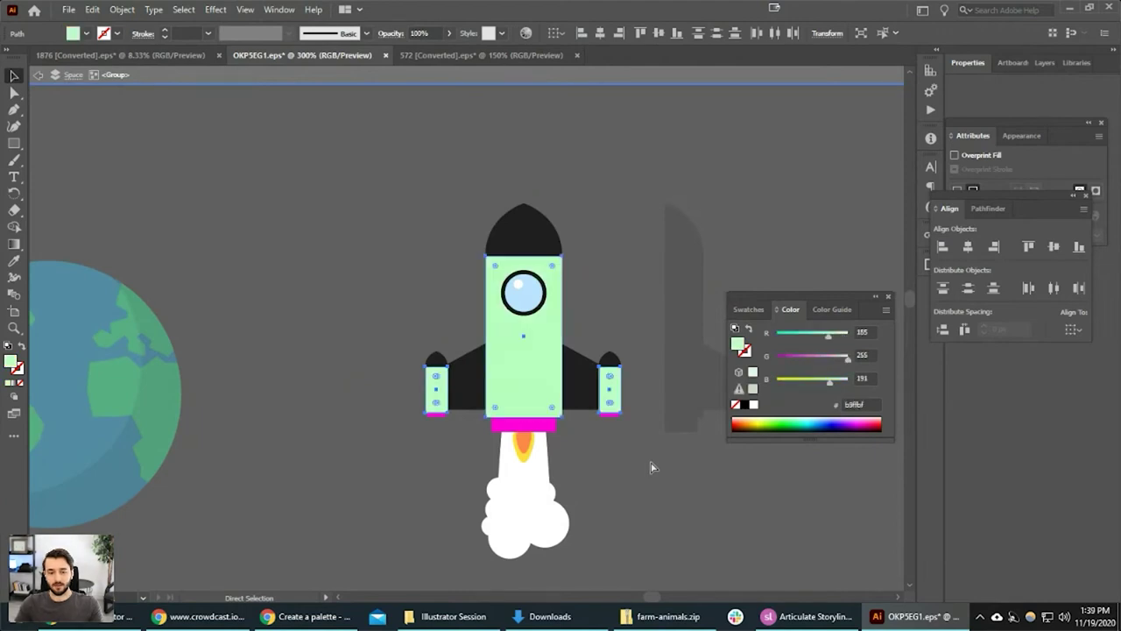
{"action": "key", "text": "ctrl+z"}
{"action": "key", "text": "ctrl+z"}
{"action": "key", "text": "ctrl+z"}
{"action": "key", "text": "ctrl+z"}
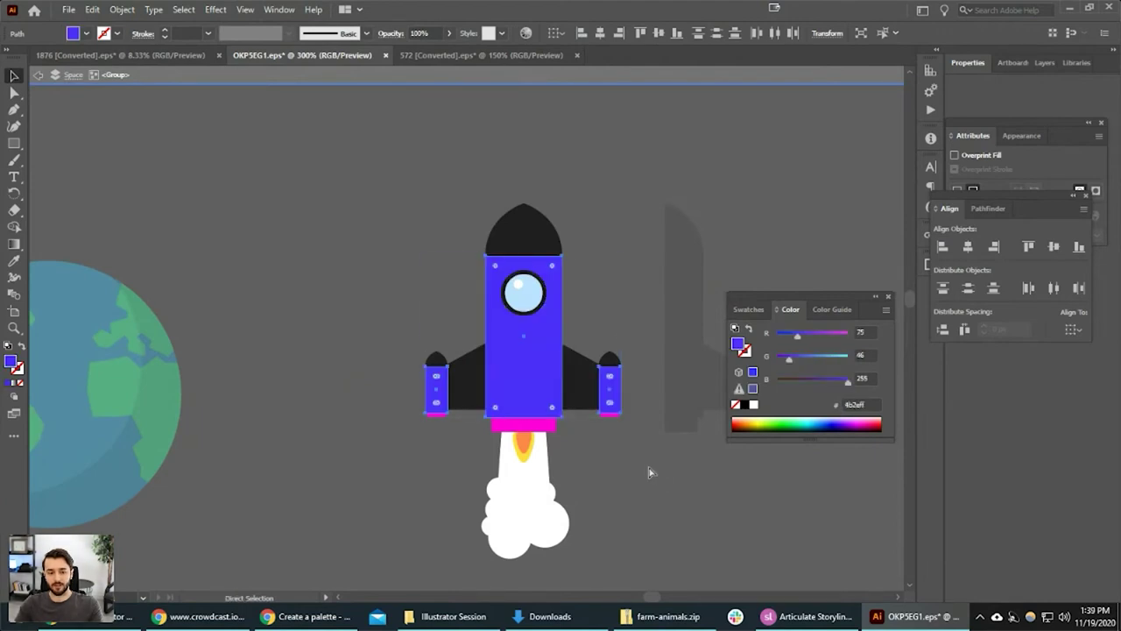
{"action": "left_click", "coordinate": [648, 465]}
{"action": "scroll", "coordinate": [648, 465], "scroll_direction": "down", "scroll_amount": 2}
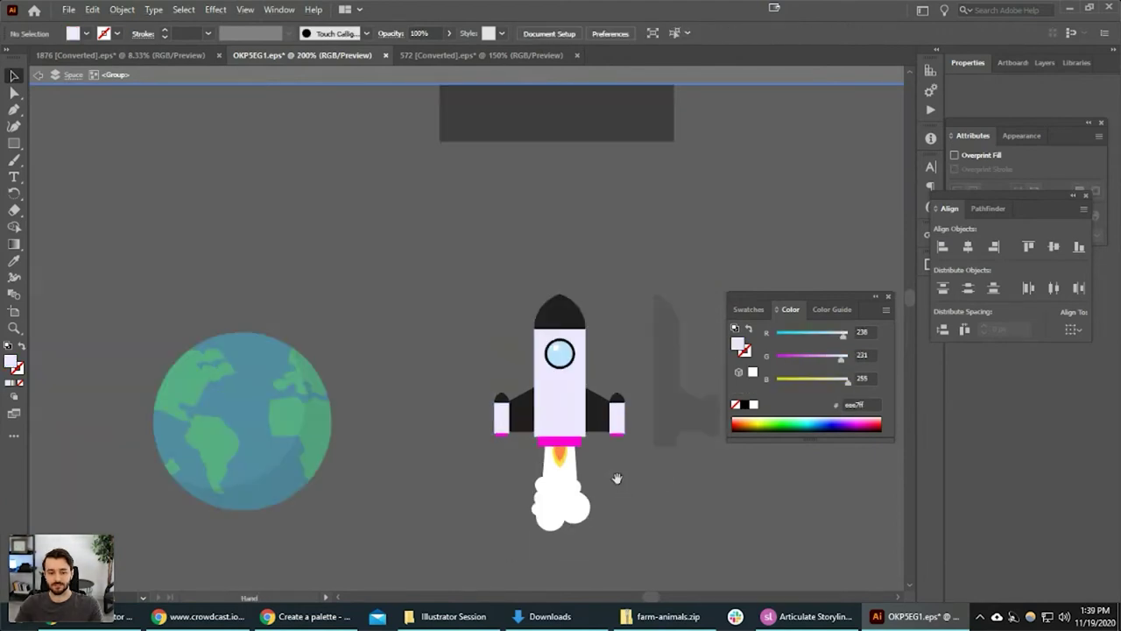
{"action": "scroll", "coordinate": [594, 355], "scroll_direction": "up", "scroll_amount": 1}
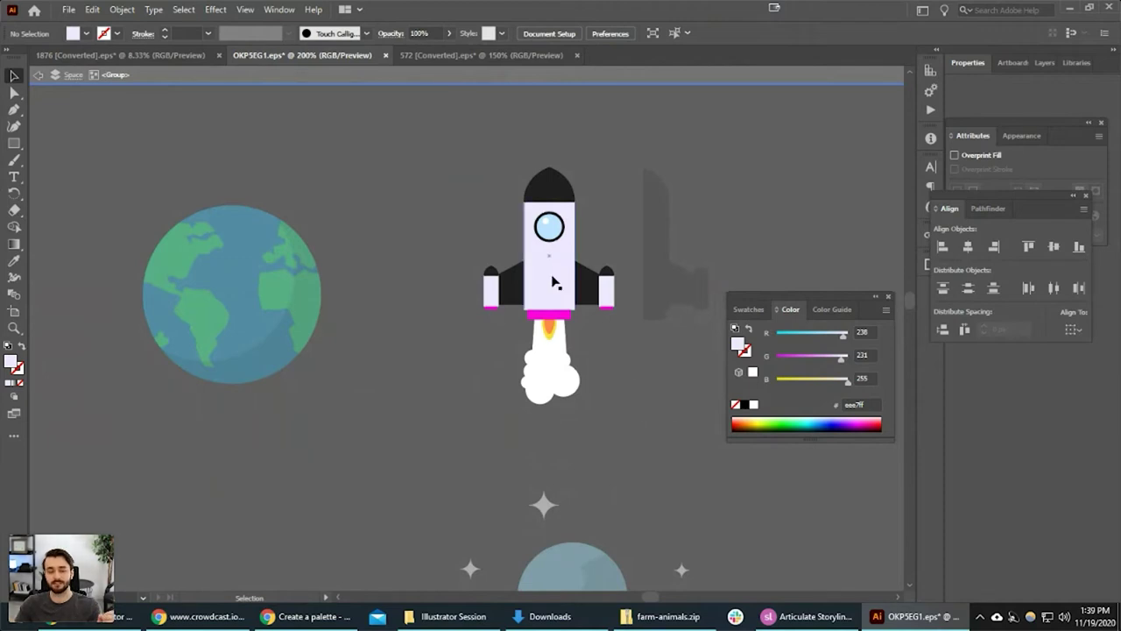
{"action": "key", "text": "ctrl+z"}
{"action": "key", "text": "ctrl+z"}
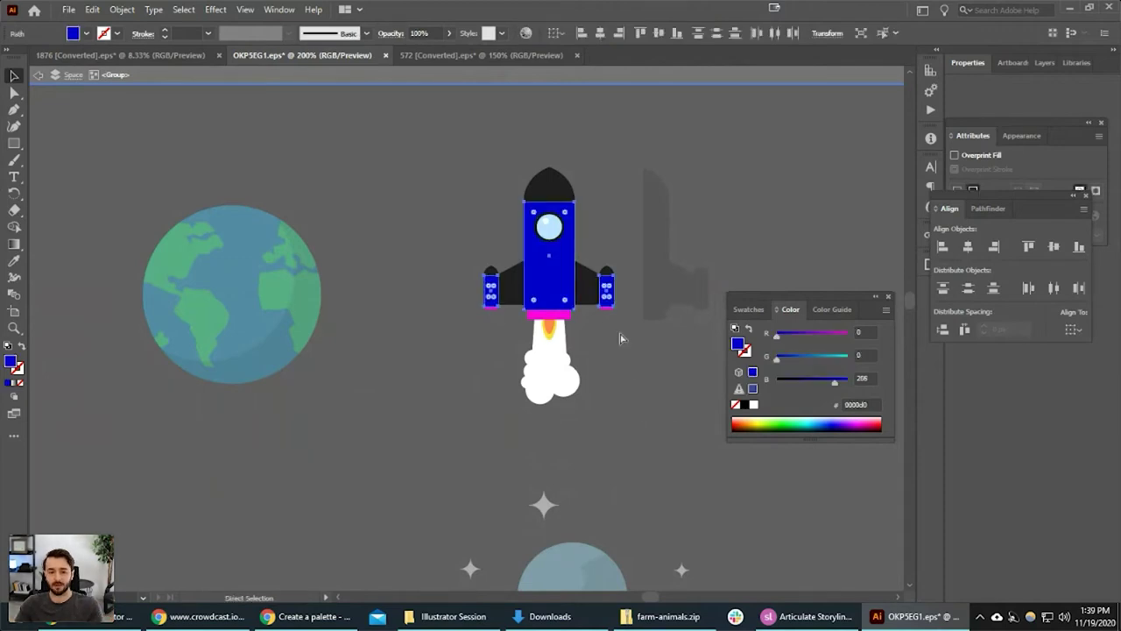
{"action": "double_click", "coordinate": [626, 371]}
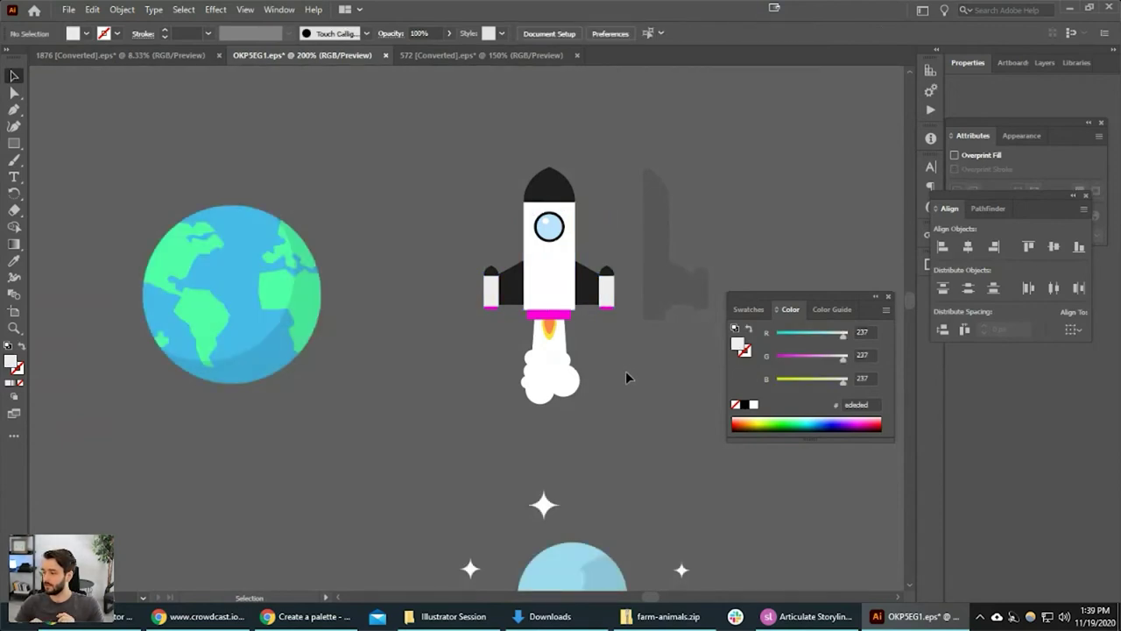
Switch to the browser and examine the generated Coolors palette and its hex codes.
{"action": "left_click", "coordinate": [197, 615]}
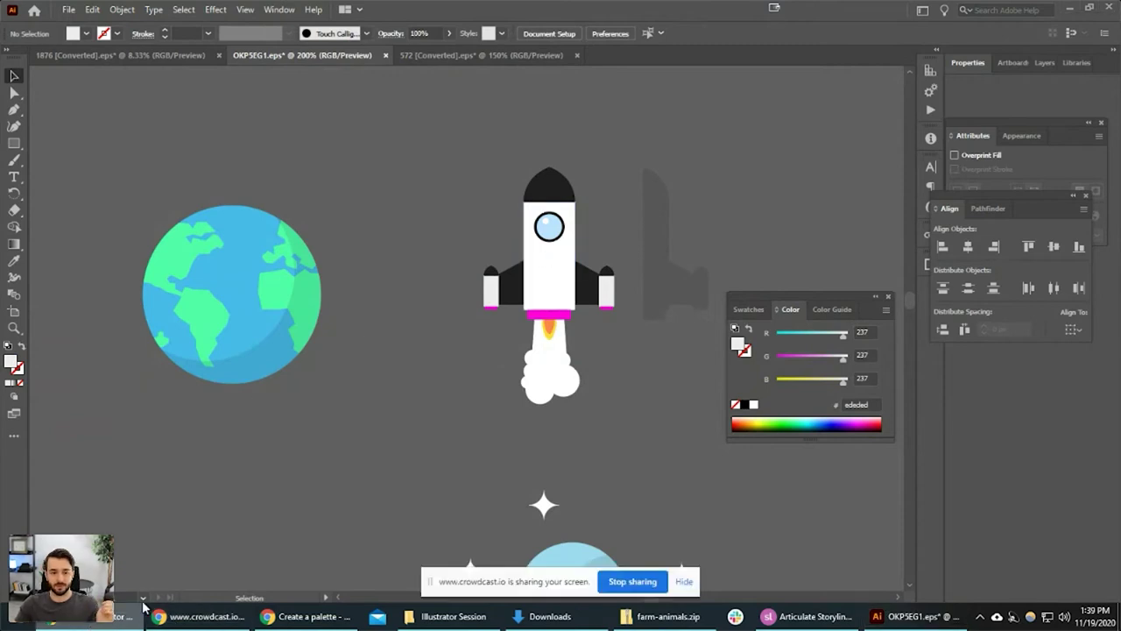
{"action": "left_click", "coordinate": [307, 616]}
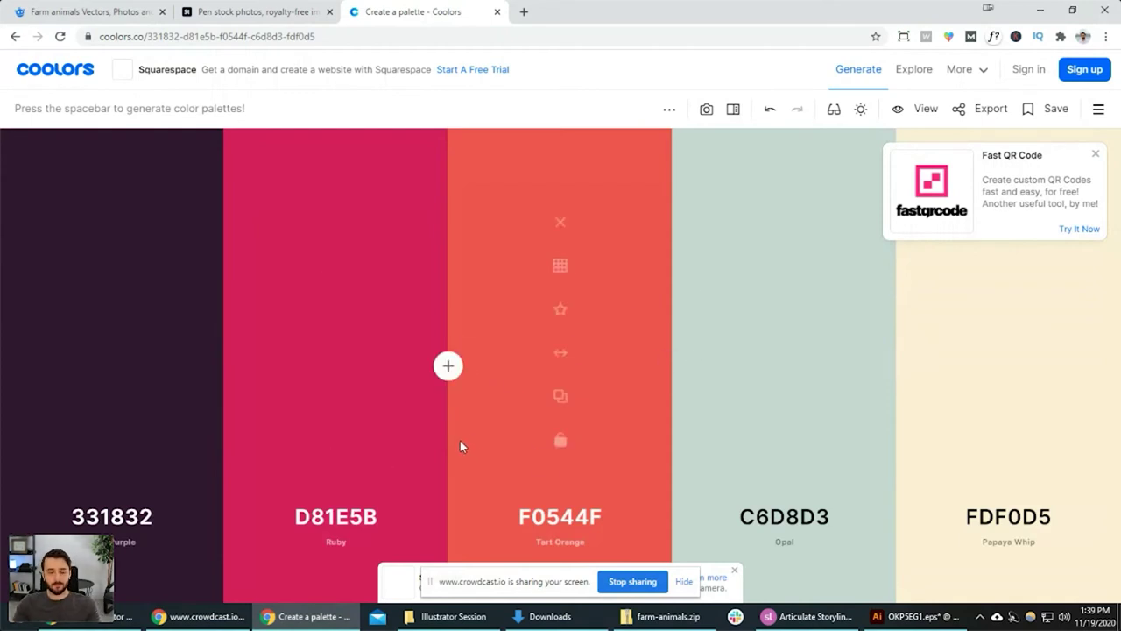
Return to Illustrator and move the whole rocket group slightly up and left, closer to the Earth.
{"action": "left_click", "coordinate": [911, 616]}
{"action": "left_click_drag", "start_coordinate": [552, 256], "coordinate": [479, 226]}
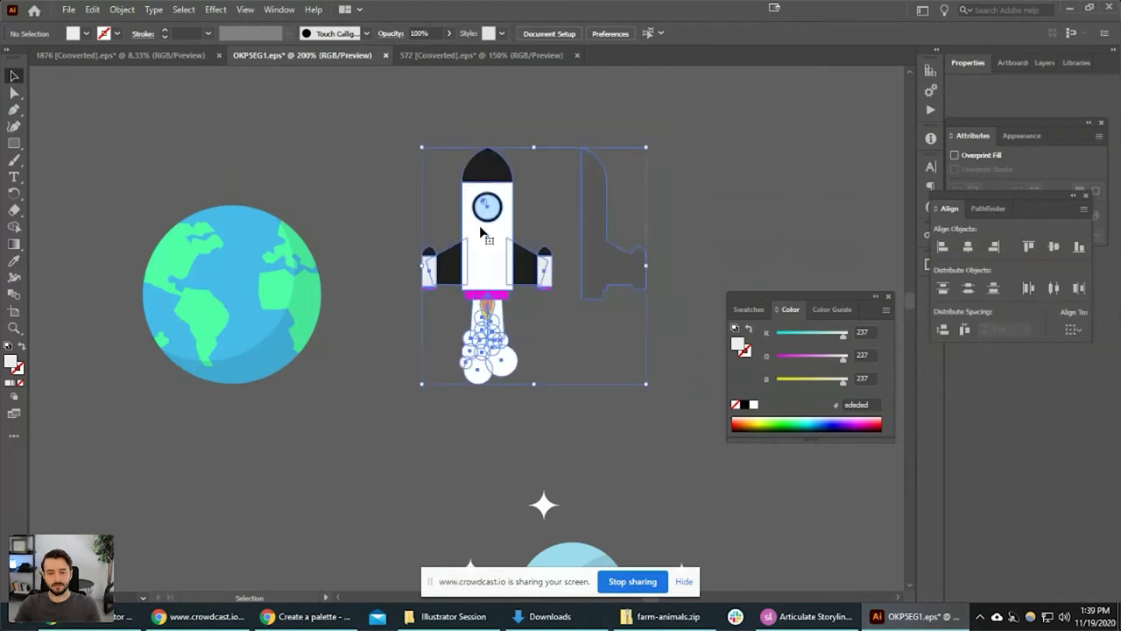
{"action": "left_click", "coordinate": [636, 326]}
Isolate the rocket group, move the half-shadow overlay back over the rocket's right half, and exit isolation.
{"action": "scroll", "coordinate": [508, 302], "scroll_direction": "up", "scroll_amount": 2}
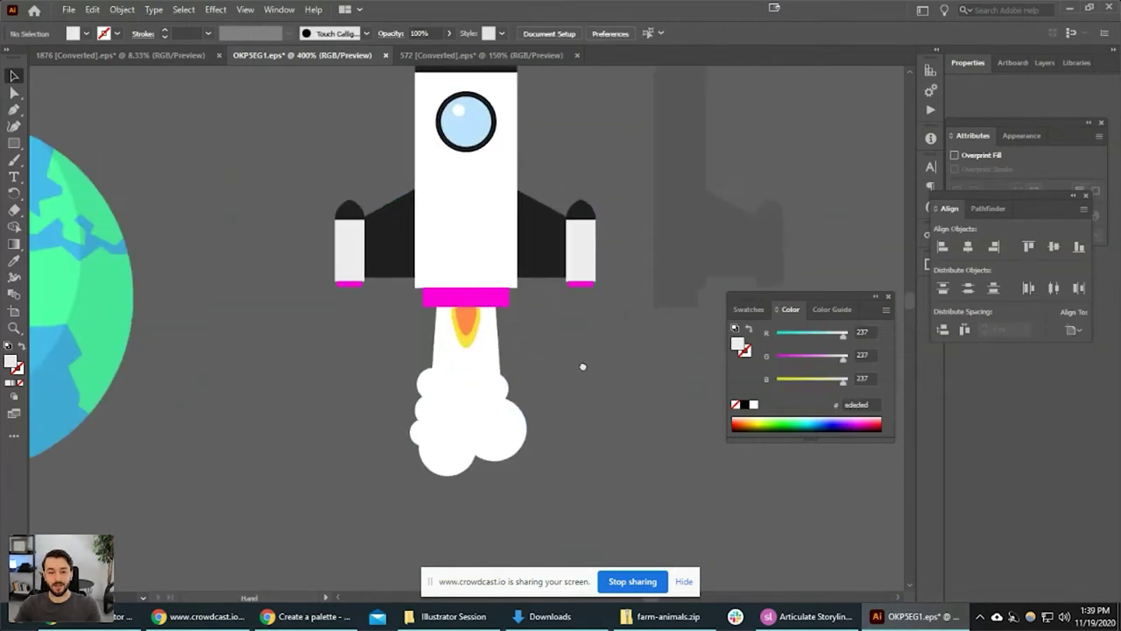
{"action": "left_click_drag", "start_coordinate": [580, 365], "coordinate": [552, 477]}
{"action": "double_click", "coordinate": [657, 342]}
{"action": "left_click_drag", "start_coordinate": [652, 342], "coordinate": [465, 322]}
{"action": "left_click", "coordinate": [639, 401]}
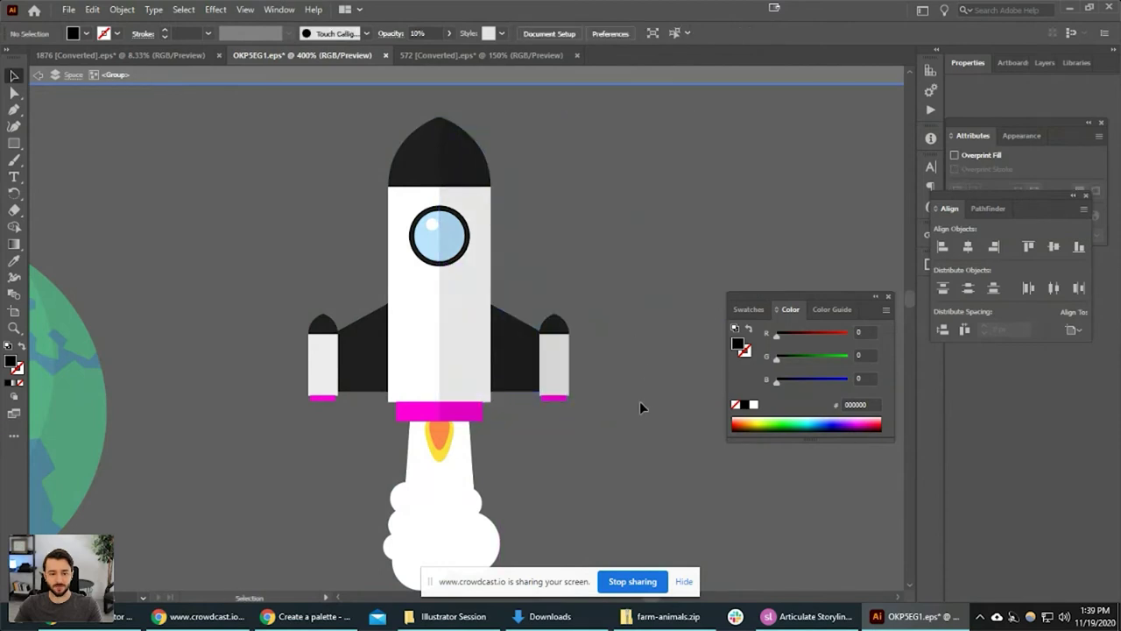
{"action": "double_click", "coordinate": [636, 436]}
Move the Earth illustration up and to the left, leaving the rocket in place.
{"action": "scroll", "coordinate": [636, 436], "scroll_direction": "down", "scroll_amount": 2}
{"action": "left_click_drag", "start_coordinate": [608, 443], "coordinate": [643, 367]}
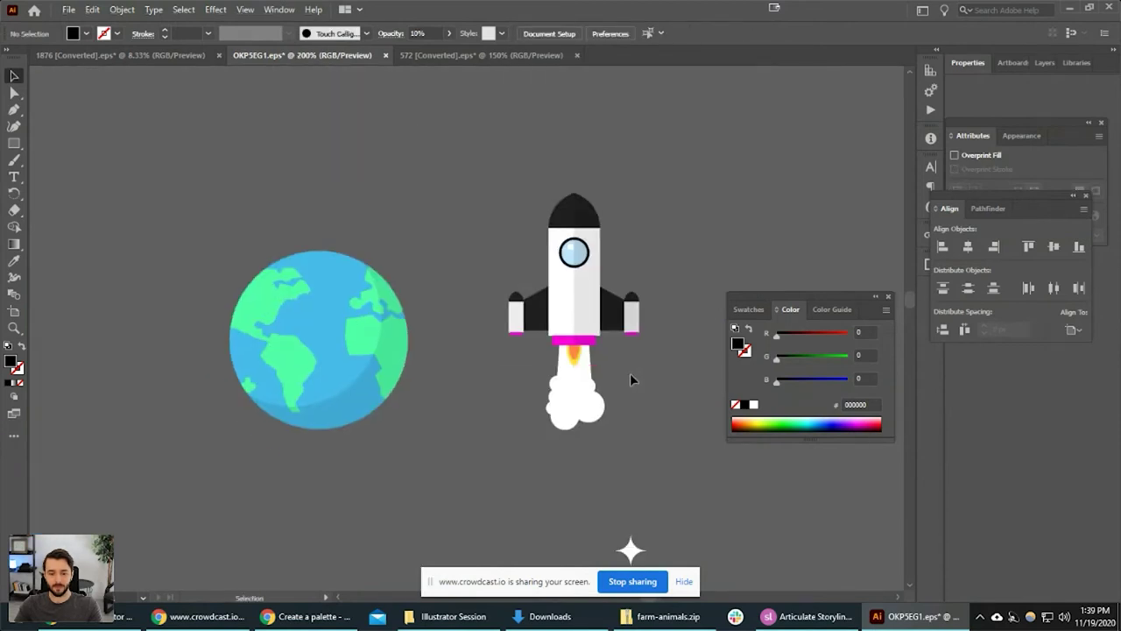
{"action": "left_click_drag", "start_coordinate": [355, 333], "coordinate": [291, 262]}
Isolate the rocket group for editing, deselect its parts, and exit isolation with the Selection tool active.
{"action": "double_click", "coordinate": [571, 317]}
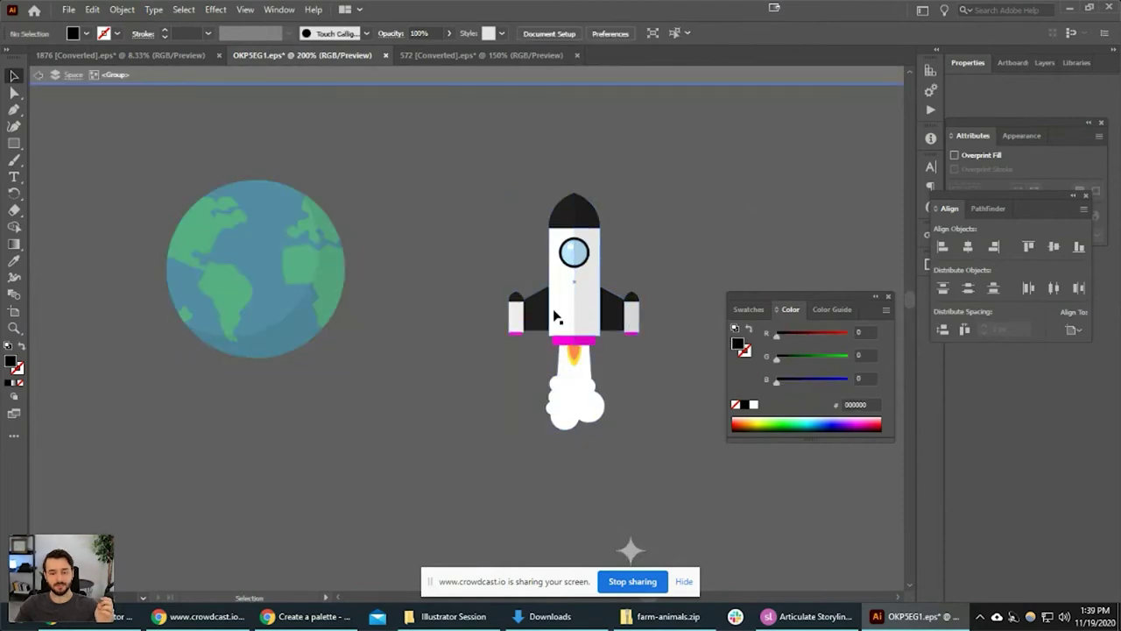
{"action": "left_click", "coordinate": [482, 393]}
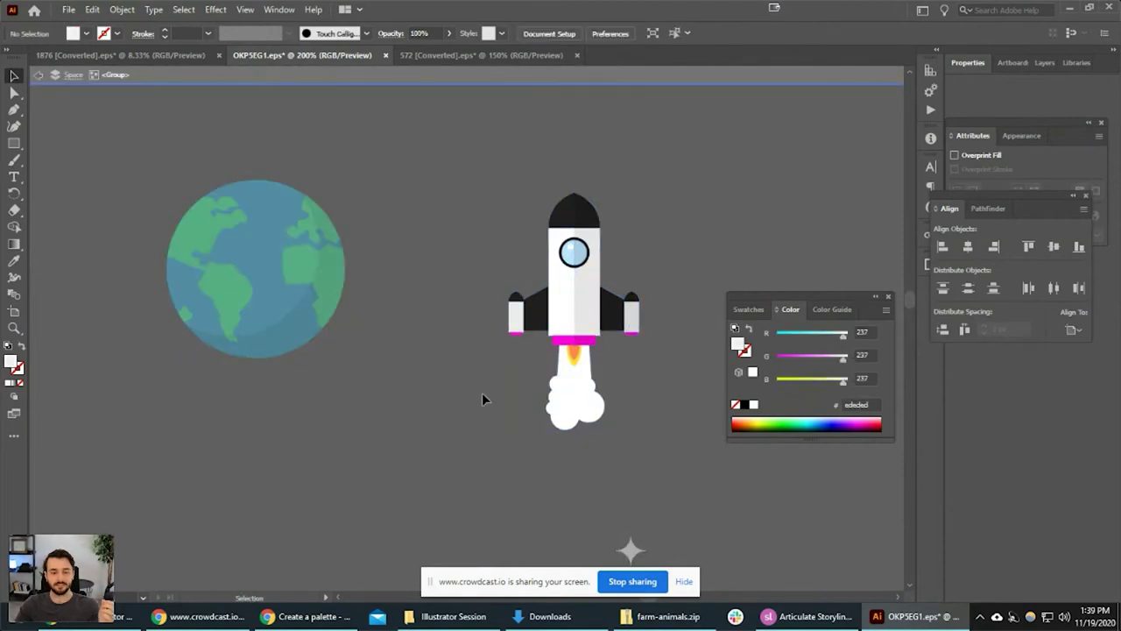
{"action": "key", "text": "Escape"}
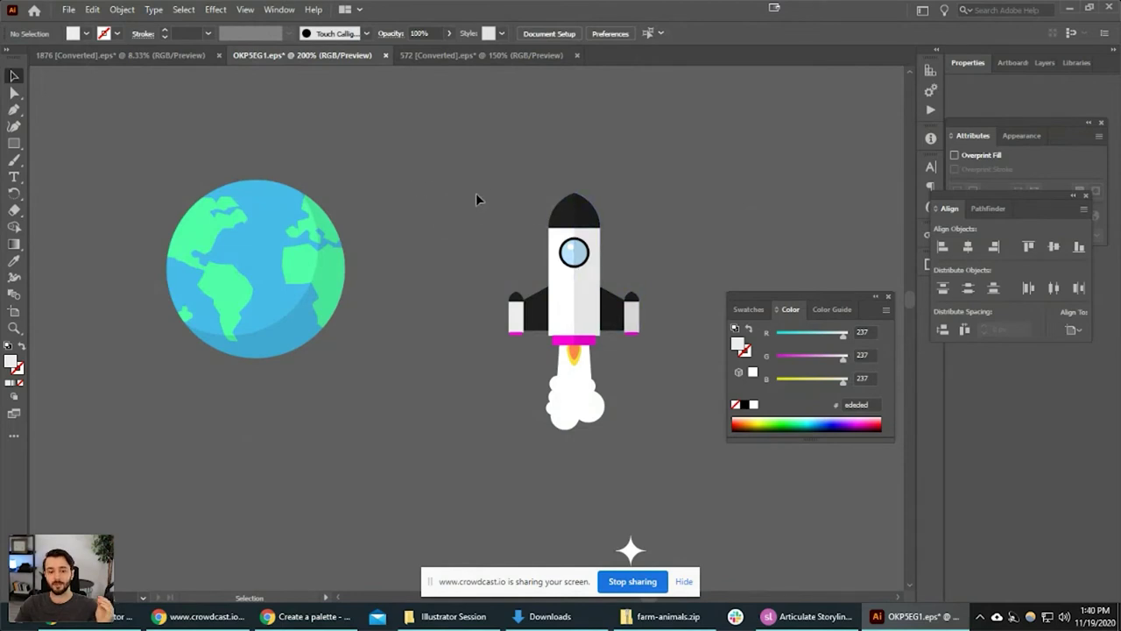
{"action": "left_click", "coordinate": [15, 77]}
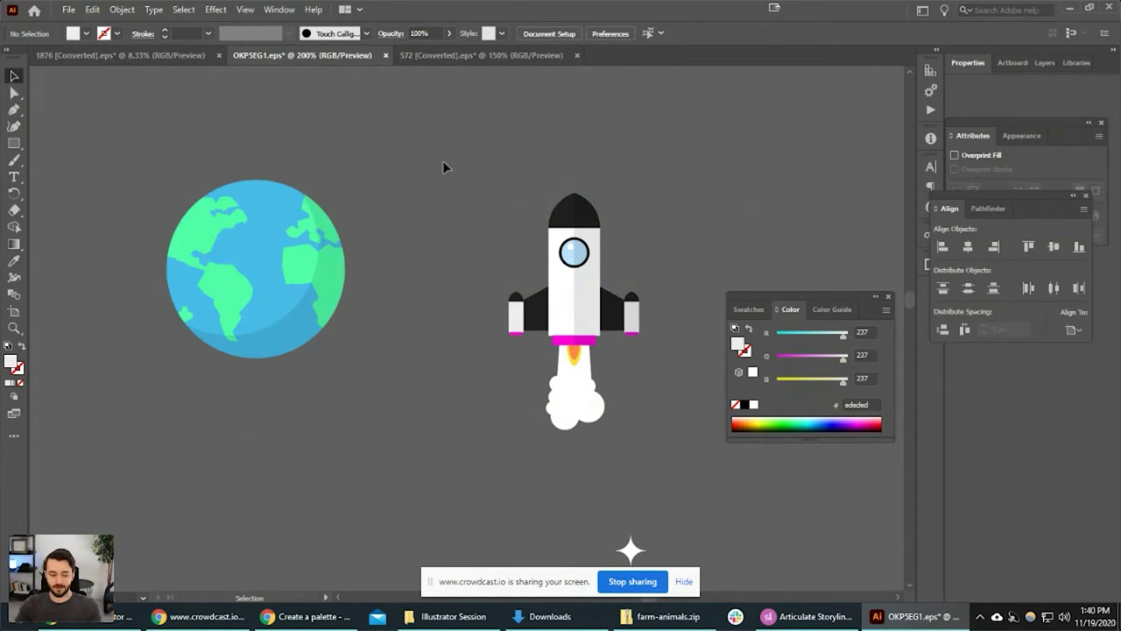
Draw a light grey rectangle beside the dark rectangle above the Earth, shift it slightly up and left, and deselect it.
{"action": "scroll", "coordinate": [459, 145], "scroll_direction": "up", "scroll_amount": 5}
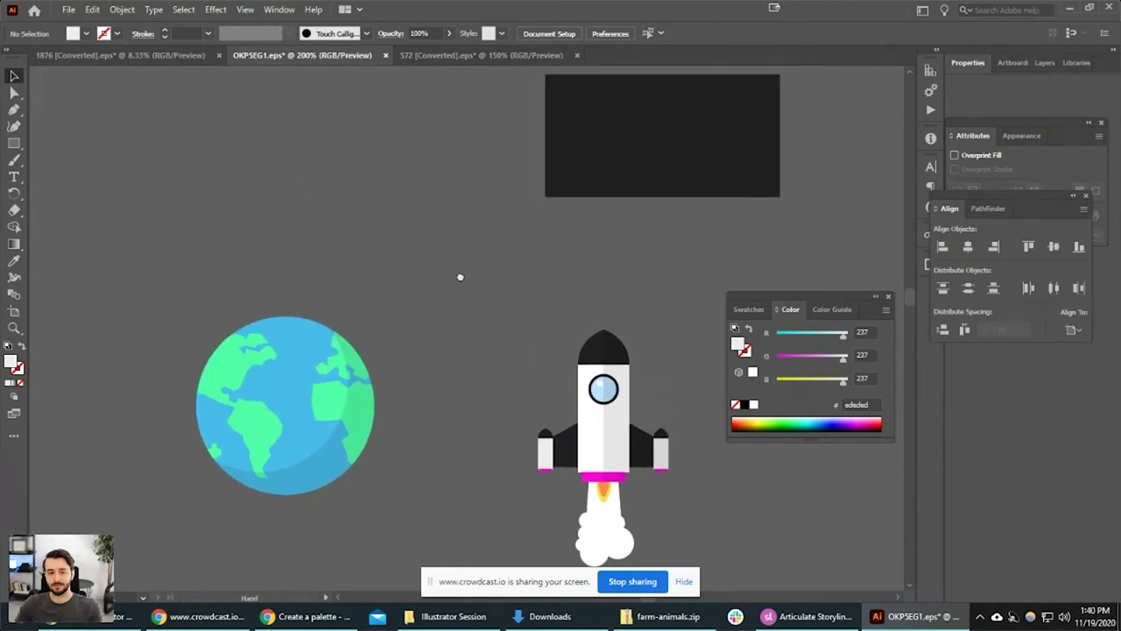
{"action": "key", "text": "m"}
{"action": "left_click_drag", "start_coordinate": [305, 182], "coordinate": [464, 255]}
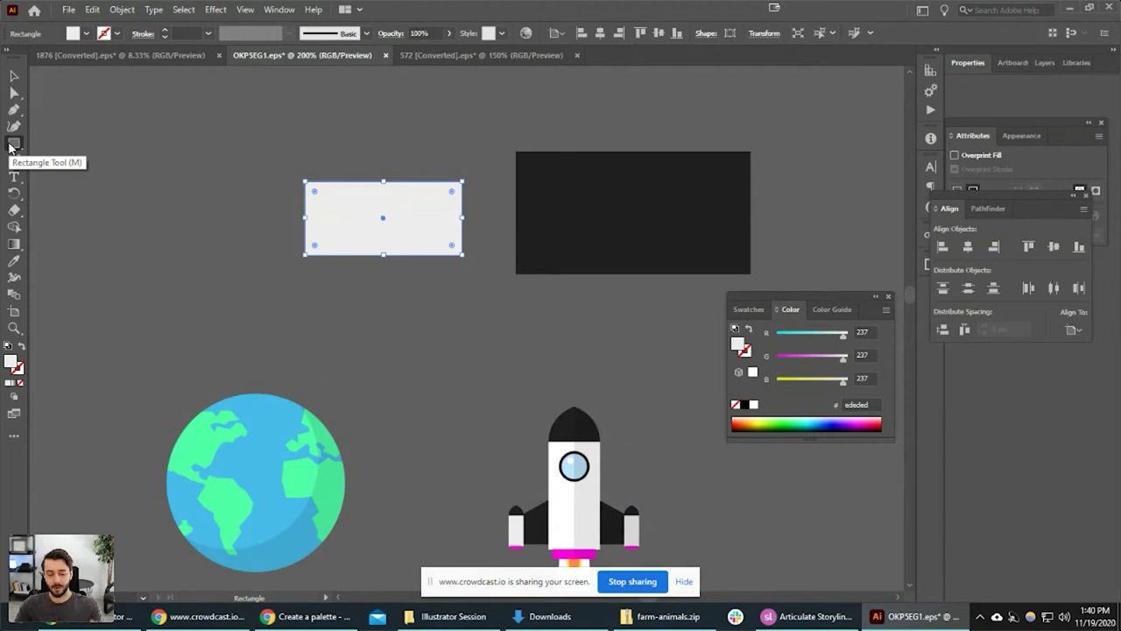
{"action": "left_click", "coordinate": [14, 77]}
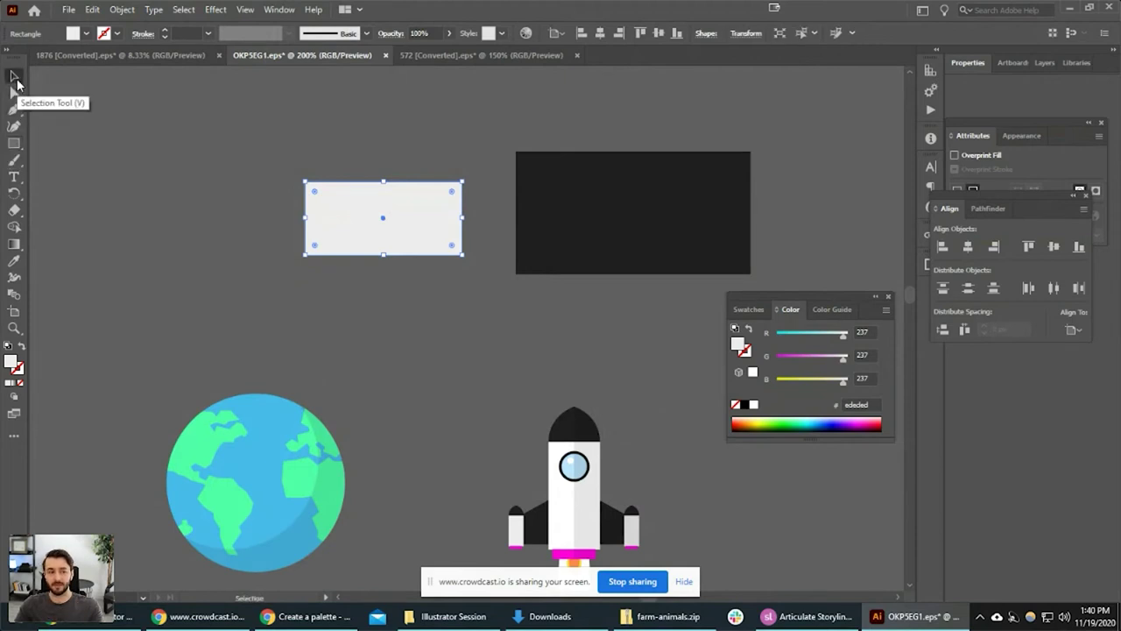
{"action": "left_click", "coordinate": [382, 331]}
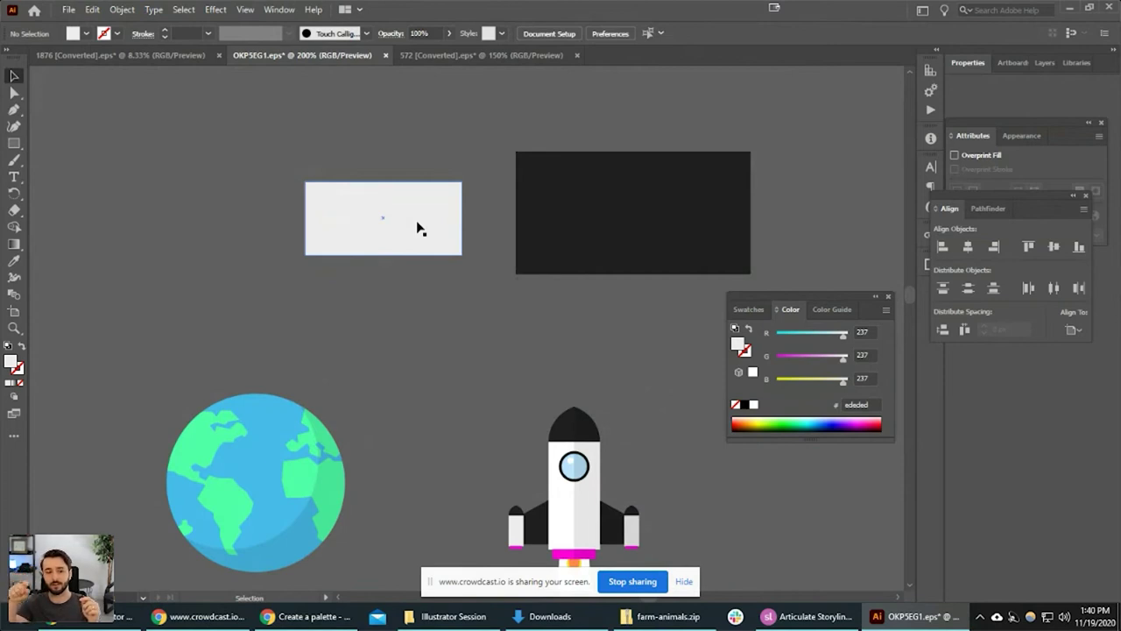
{"action": "mouse_move", "coordinate": [426, 243]}
{"action": "left_mouse_down"}
{"action": "mouse_move", "coordinate": [408, 225]}
{"action": "mouse_move", "coordinate": [423, 226]}
{"action": "left_mouse_up"}
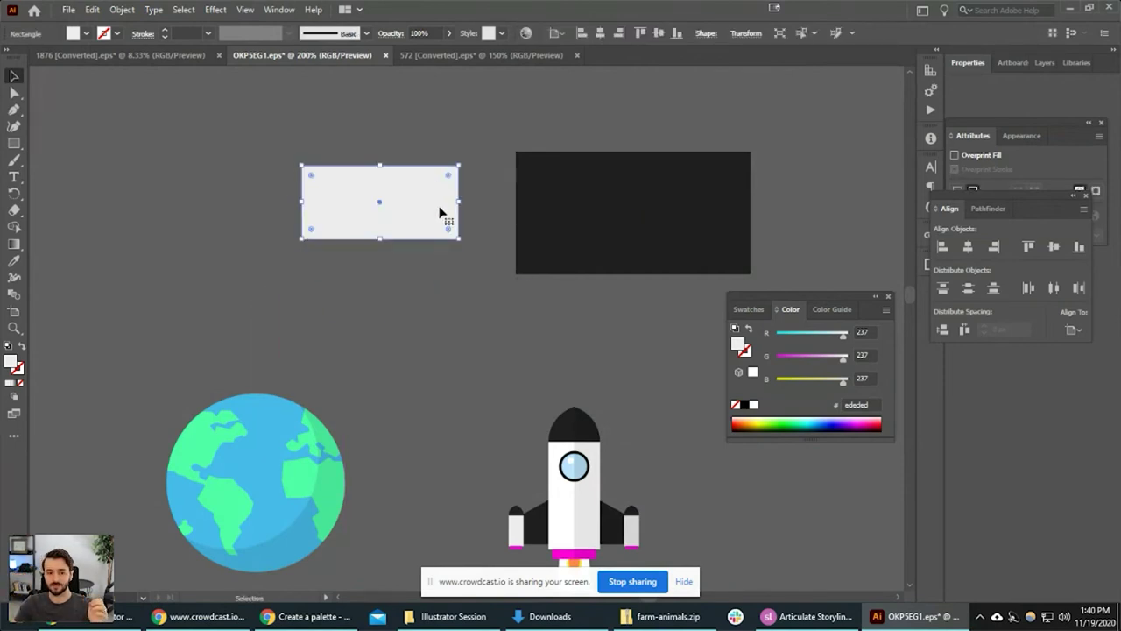
{"action": "left_click", "coordinate": [483, 307]}
Switch to the 572 farm document, move the farm illustration group down and to the left across the artboard, and deselect it.
{"action": "left_click_drag", "start_coordinate": [463, 297], "coordinate": [433, 200]}
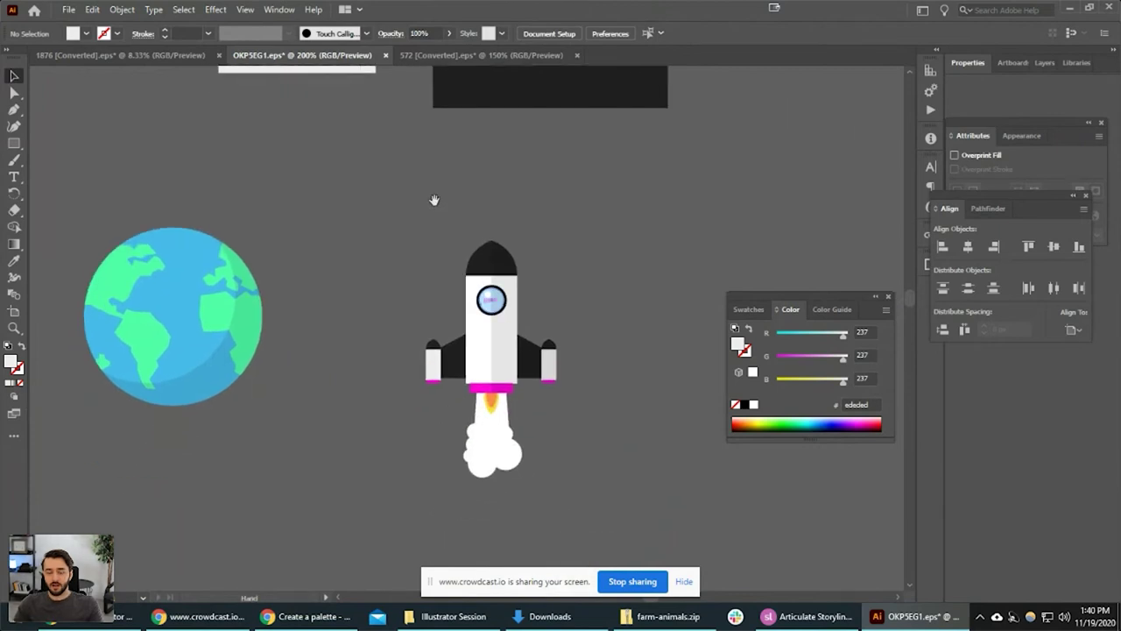
{"action": "left_click_drag", "start_coordinate": [543, 289], "coordinate": [538, 275]}
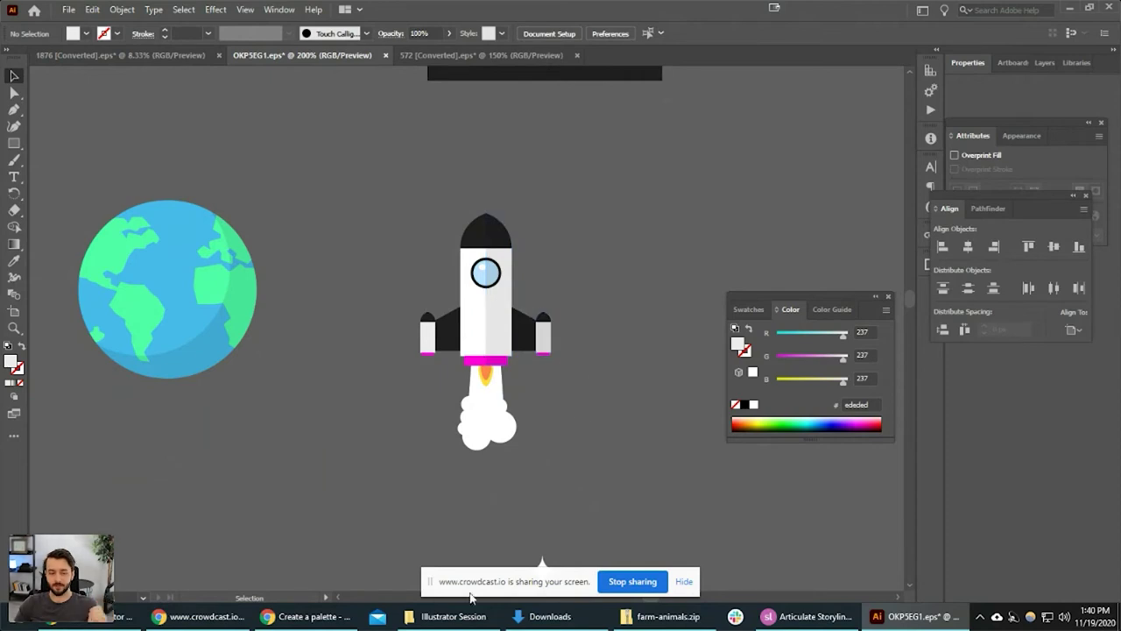
{"action": "left_click", "coordinate": [448, 55]}
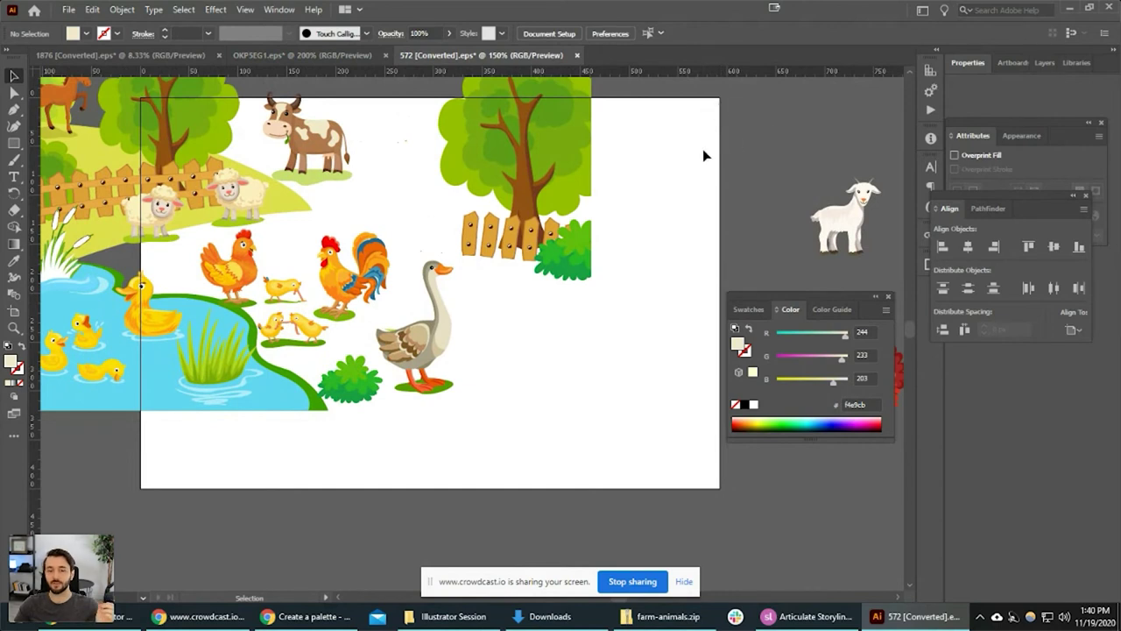
{"action": "left_click_drag", "start_coordinate": [480, 190], "coordinate": [213, 348]}
{"action": "left_click", "coordinate": [565, 214]}
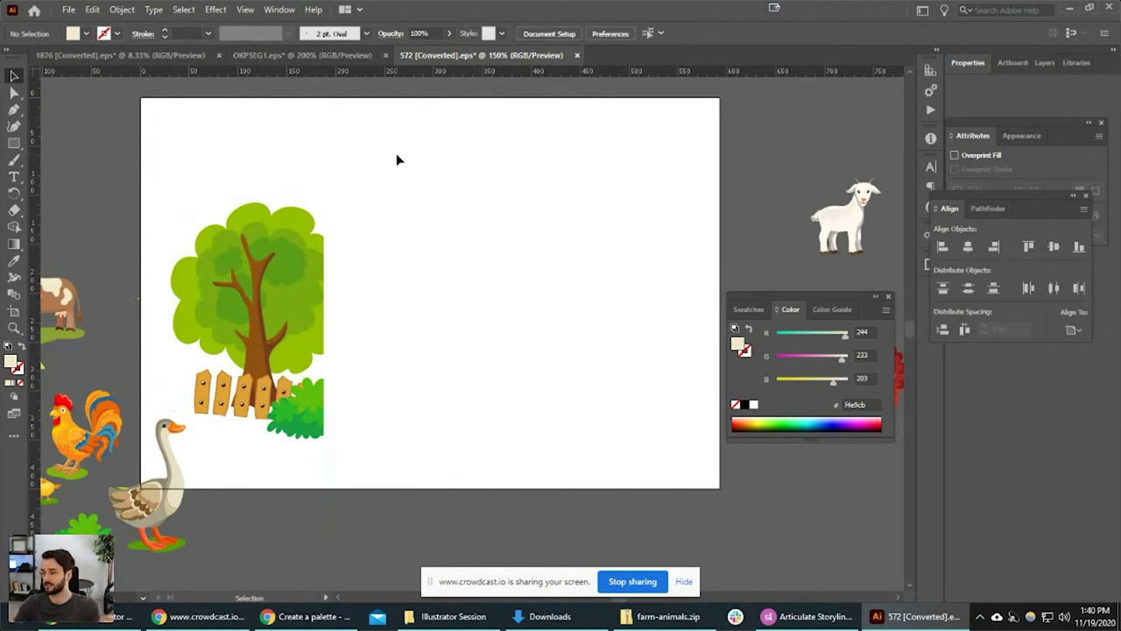
Return to the OKPSEG1 document and examine the extent of the space-icon artboard with the Artboard tool, then leave artboard editing.
{"action": "left_click", "coordinate": [288, 53]}
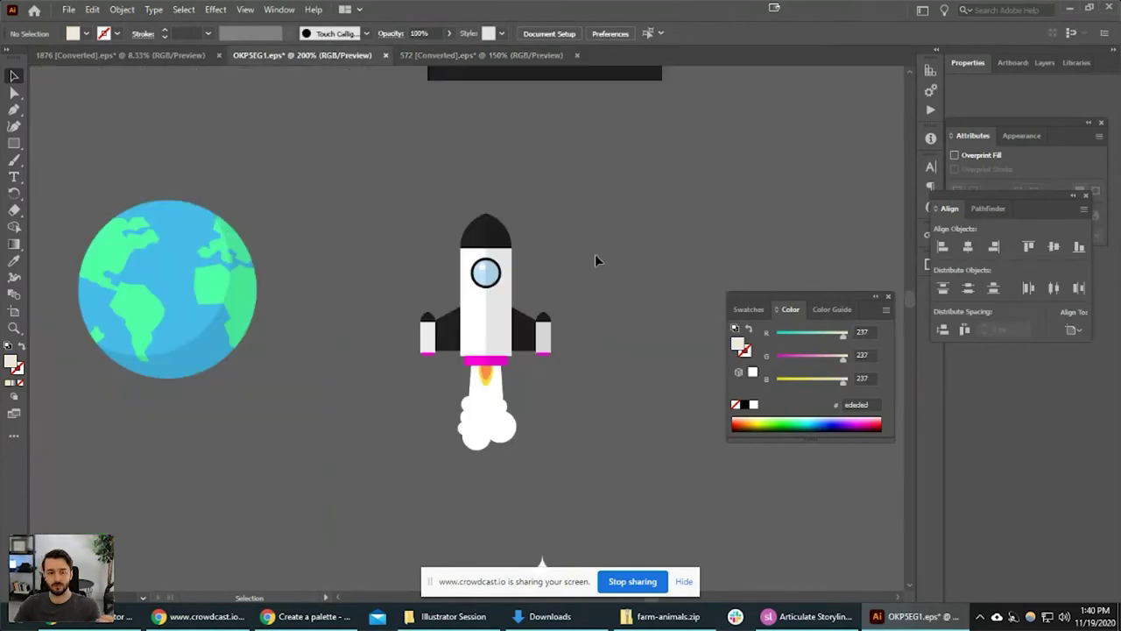
{"action": "left_click_drag", "start_coordinate": [602, 255], "coordinate": [643, 246]}
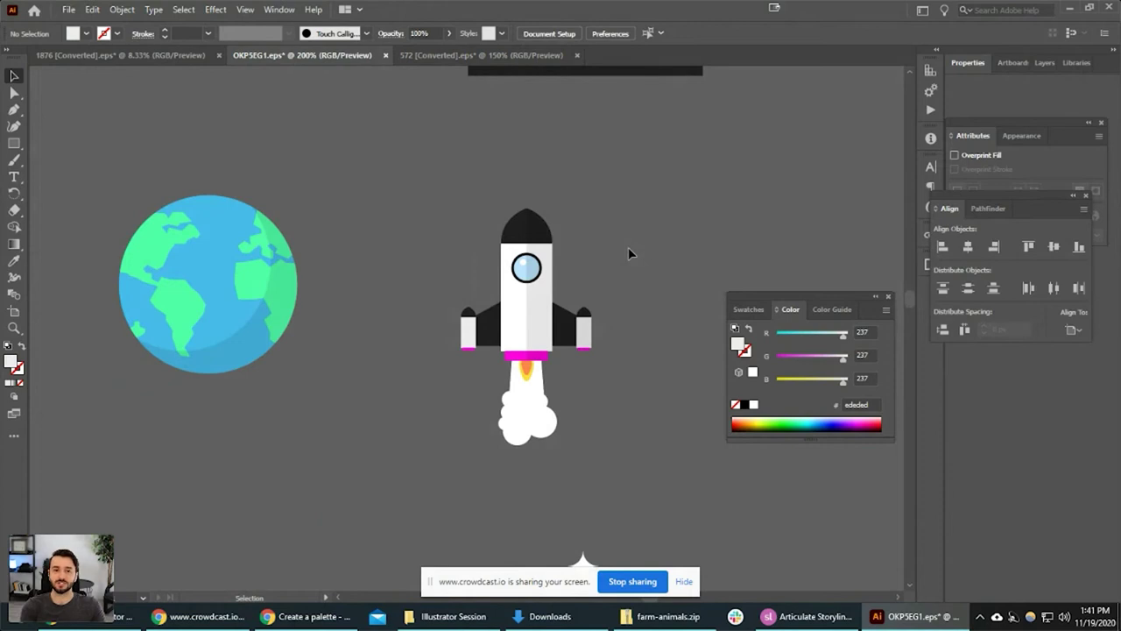
{"action": "key", "text": "shift+o"}
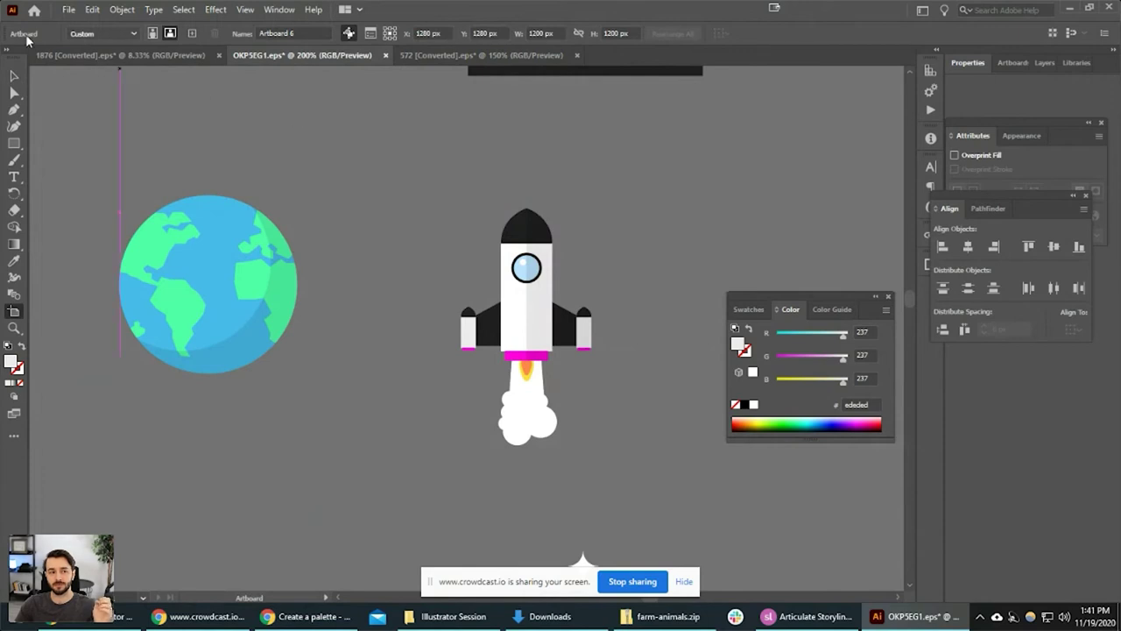
{"action": "scroll", "coordinate": [523, 371], "scroll_direction": "down", "scroll_amount": 4}
{"action": "scroll", "coordinate": [528, 378], "scroll_direction": "down", "scroll_amount": 8}
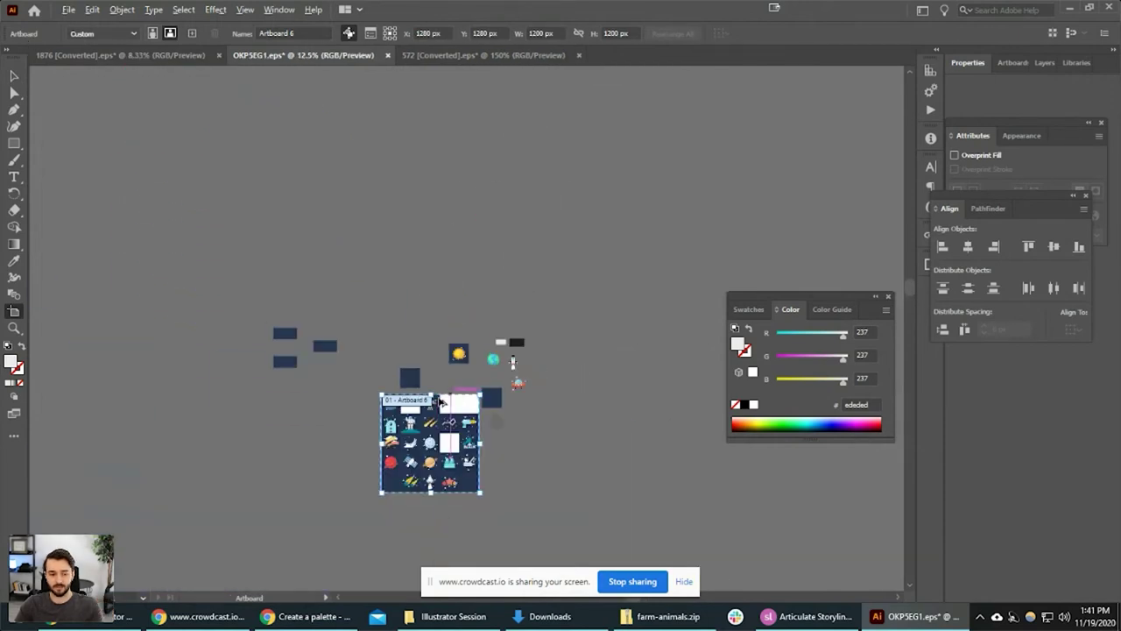
{"action": "scroll", "coordinate": [409, 451], "scroll_direction": "up", "scroll_amount": 3}
{"action": "scroll", "coordinate": [498, 349], "scroll_direction": "up", "scroll_amount": 1}
{"action": "scroll", "coordinate": [513, 336], "scroll_direction": "down", "scroll_amount": 1}
{"action": "left_click_drag", "start_coordinate": [514, 337], "coordinate": [563, 243]}
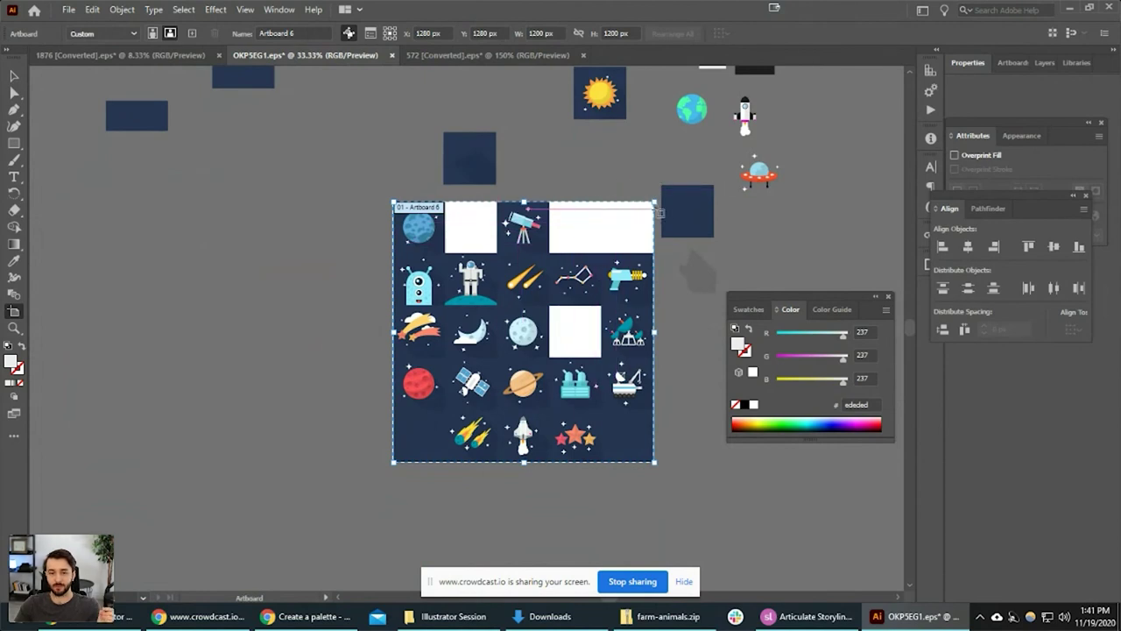
{"action": "left_click_drag", "start_coordinate": [682, 206], "coordinate": [482, 323]}
{"action": "left_click_drag", "start_coordinate": [415, 315], "coordinate": [578, 230]}
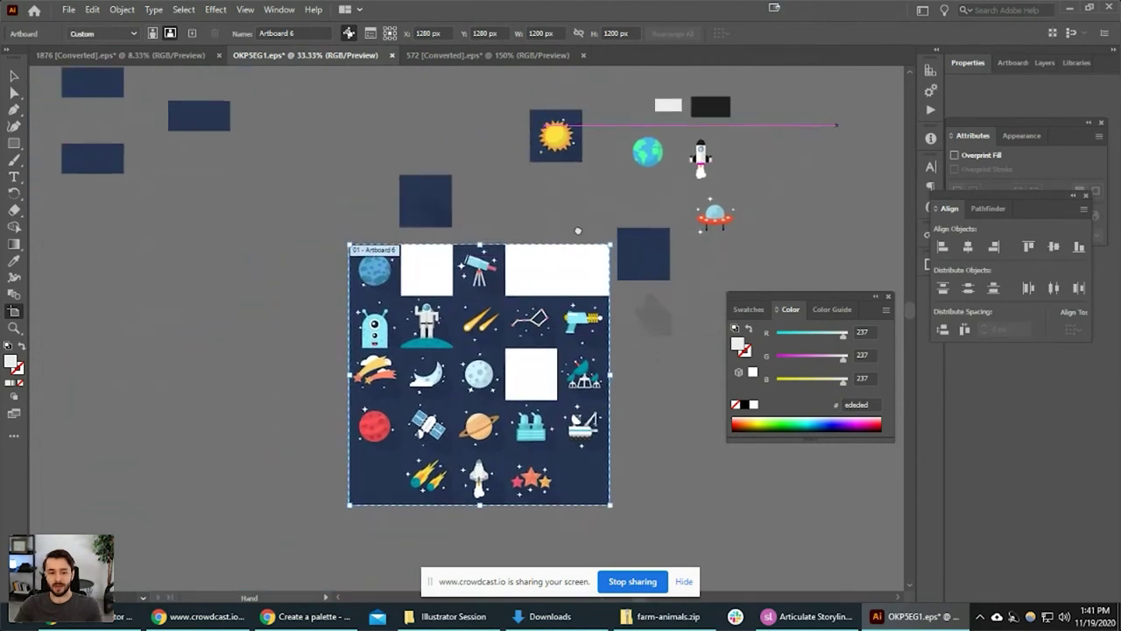
{"action": "left_click_drag", "start_coordinate": [399, 341], "coordinate": [650, 186]}
{"action": "left_click_drag", "start_coordinate": [836, 101], "coordinate": [505, 248]}
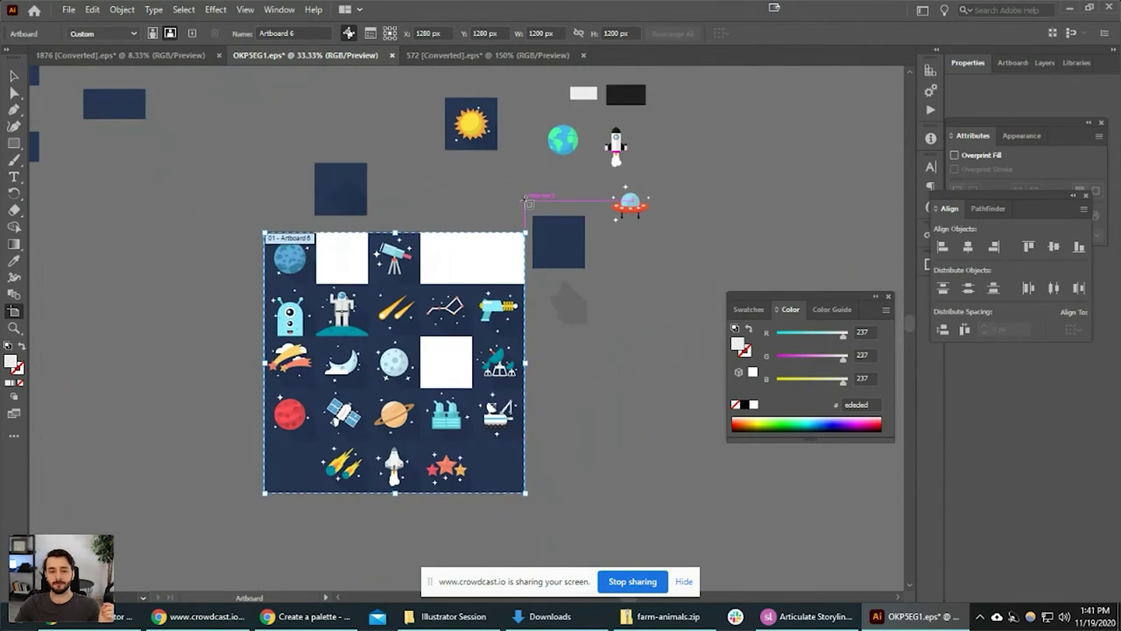
{"action": "key", "text": "space"}
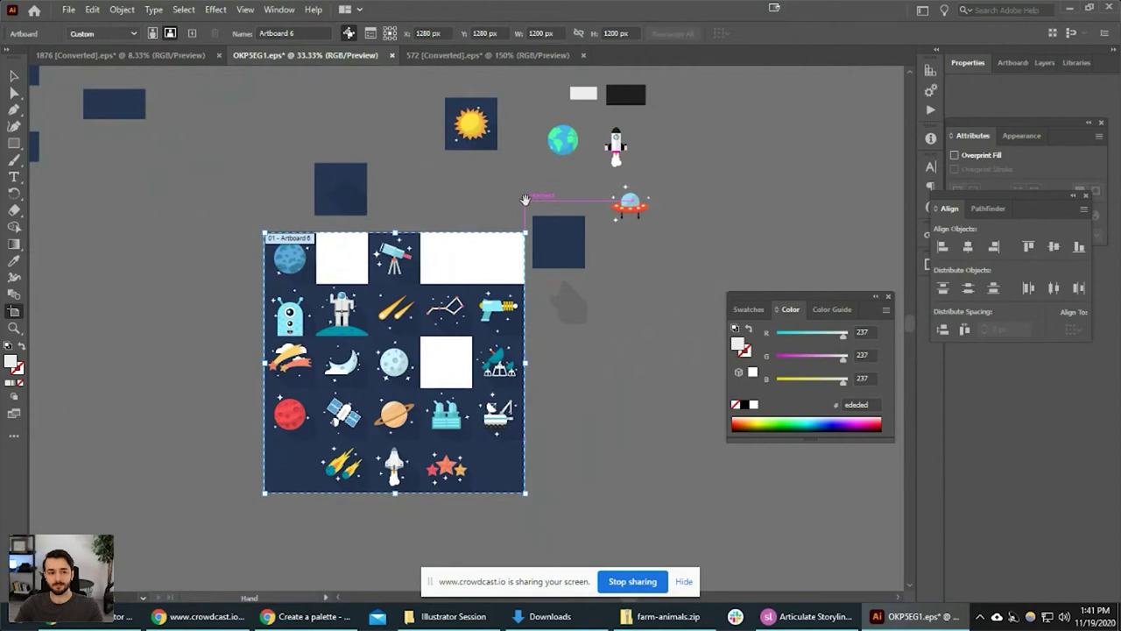
{"action": "left_click_drag", "start_coordinate": [433, 213], "coordinate": [439, 239]}
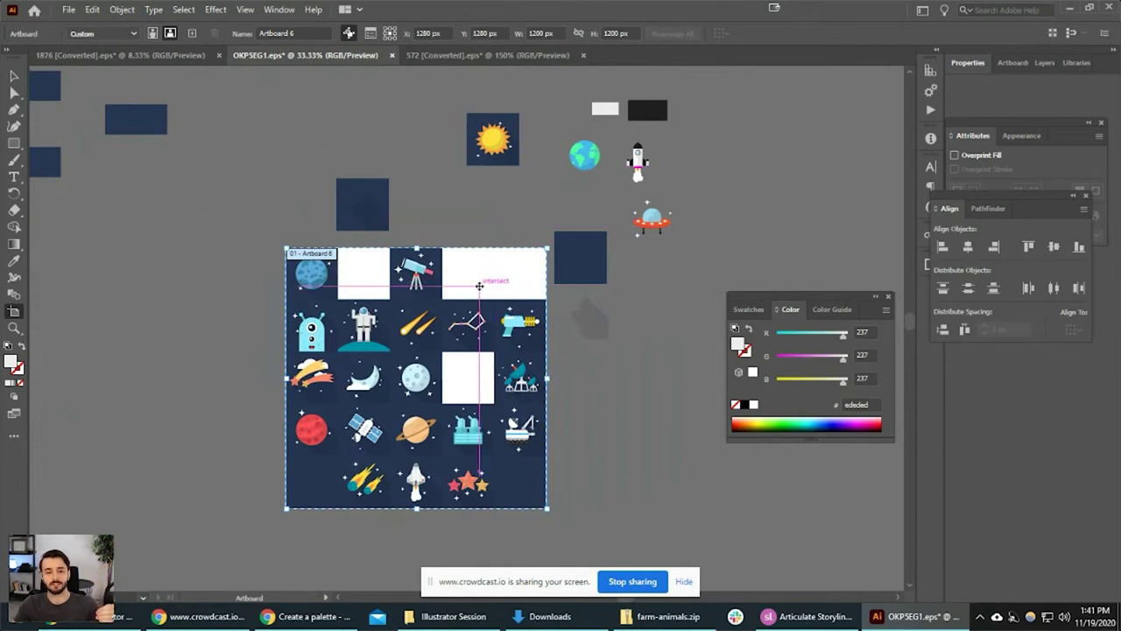
{"action": "key", "text": "ctrl+plus"}
{"action": "key", "text": "ctrl+plus"}
{"action": "left_click_drag", "start_coordinate": [467, 329], "coordinate": [422, 353]}
{"action": "scroll", "coordinate": [507, 297], "scroll_direction": "down", "scroll_amount": 2}
{"action": "left_click_drag", "start_coordinate": [447, 299], "coordinate": [498, 300]}
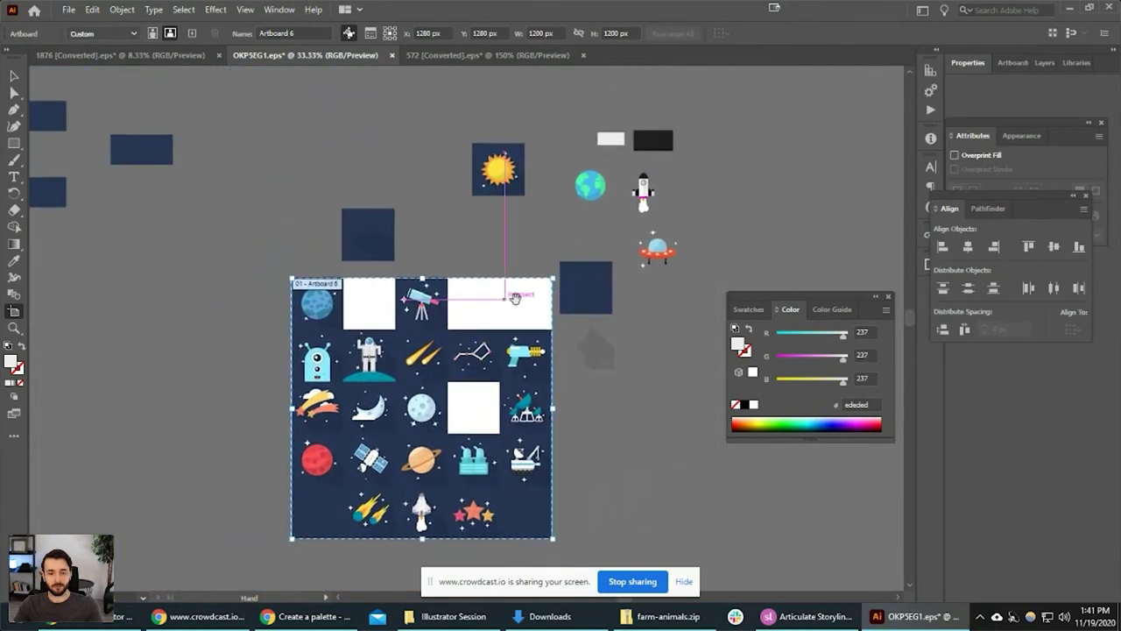
{"action": "key", "text": "Escape"}
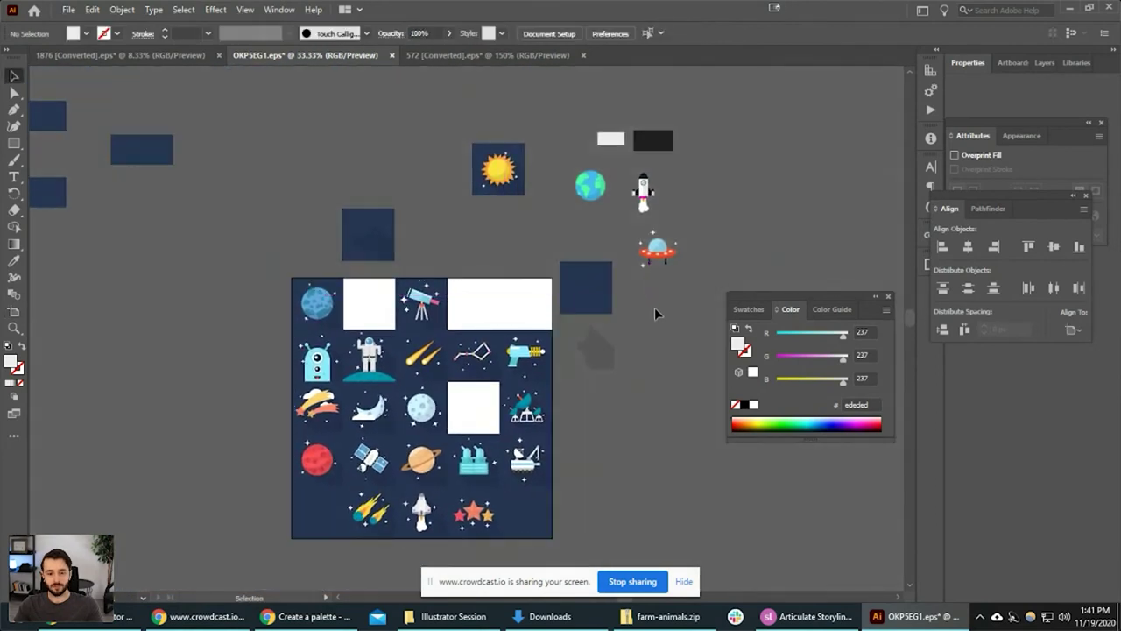
Select the rocket group, preview the whole artboard in Save for Web, and cancel without exporting.
{"action": "left_click", "coordinate": [69, 9]}
{"action": "left_click", "coordinate": [644, 190]}
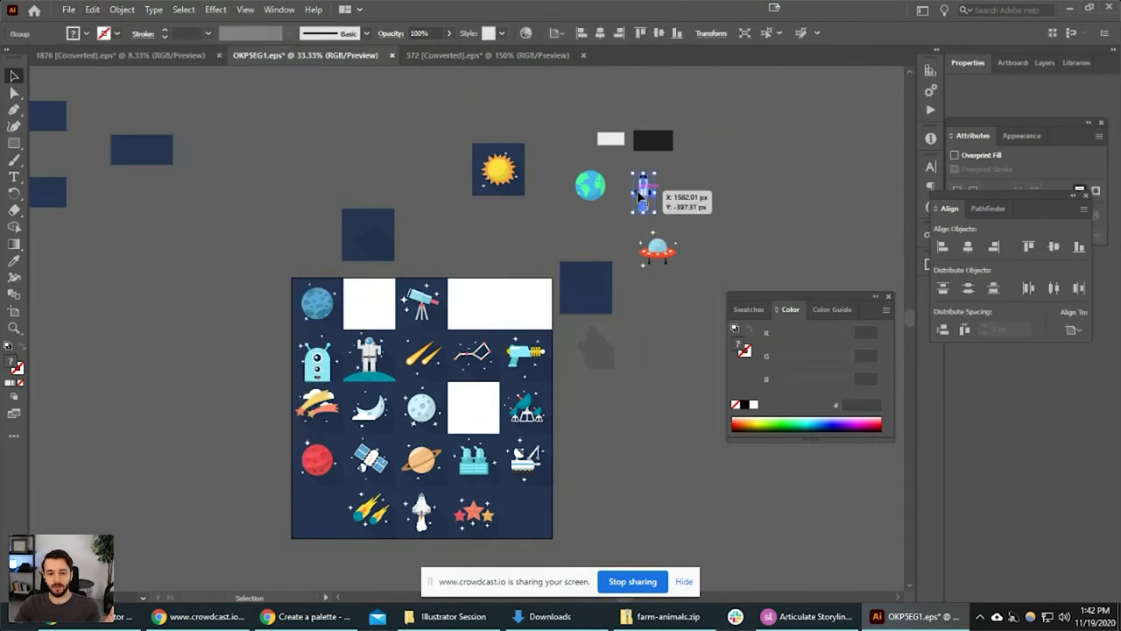
{"action": "left_click", "coordinate": [68, 9]}
{"action": "mouse_move", "coordinate": [172, 271]}
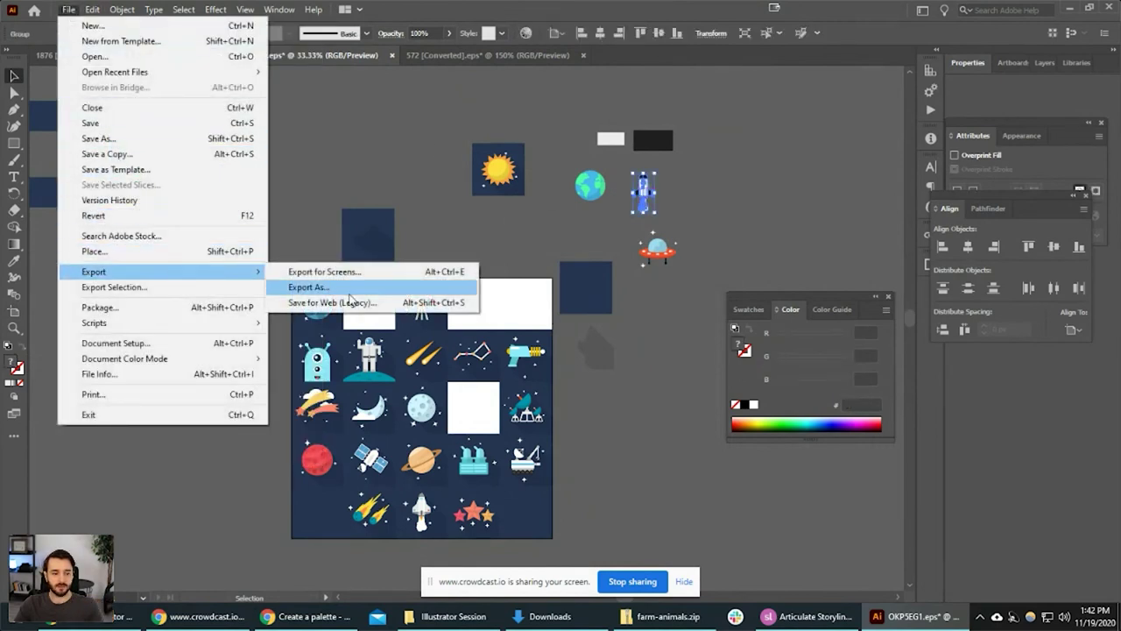
{"action": "left_click", "coordinate": [354, 303]}
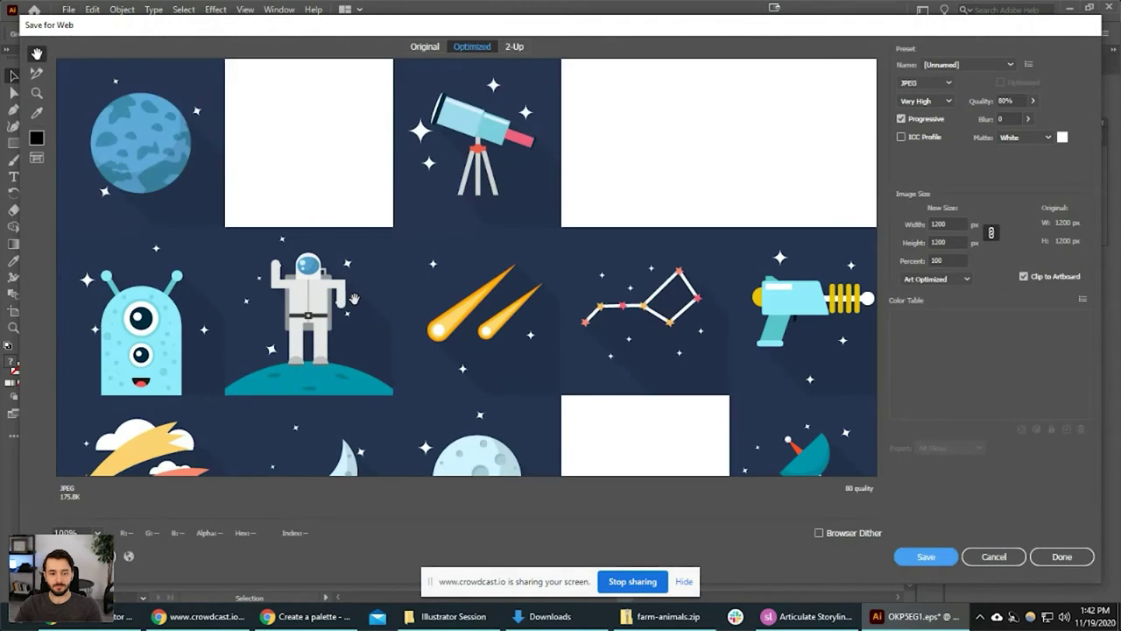
{"action": "key", "text": "alt"}
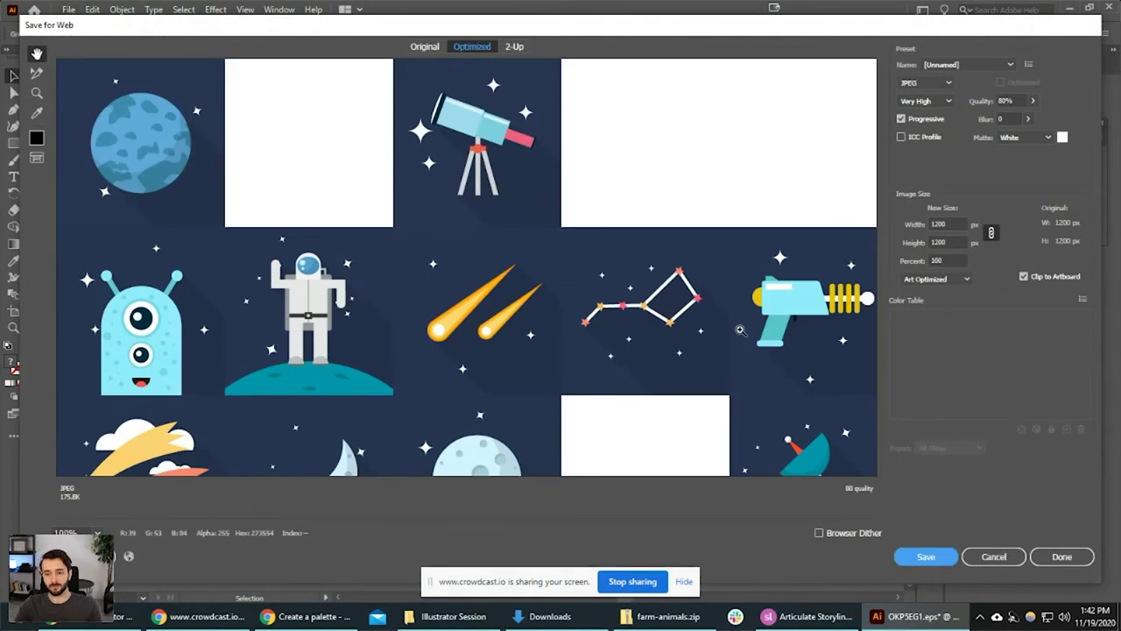
{"action": "left_click", "coordinate": [96, 531]}
{"action": "left_click", "coordinate": [136, 461]}
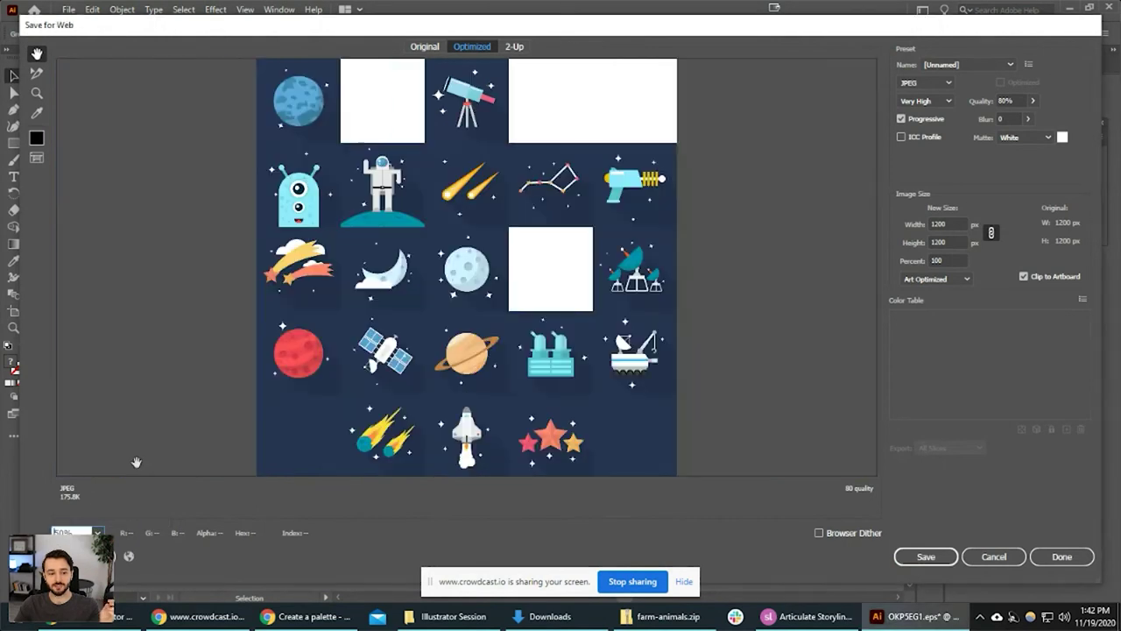
{"action": "left_click", "coordinate": [999, 559]}
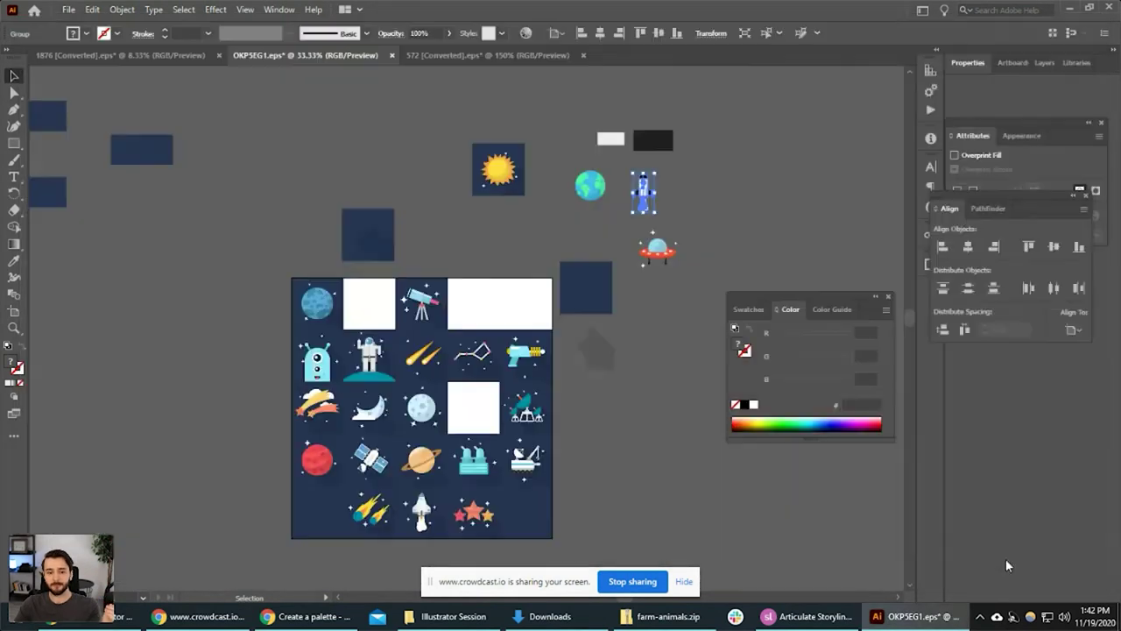
Create a new portrait artboard closely framing the rocket and its smoke, and return to the Selection tool.
{"action": "left_click", "coordinate": [691, 324]}
{"action": "scroll", "coordinate": [665, 211], "scroll_direction": "up", "scroll_amount": 3}
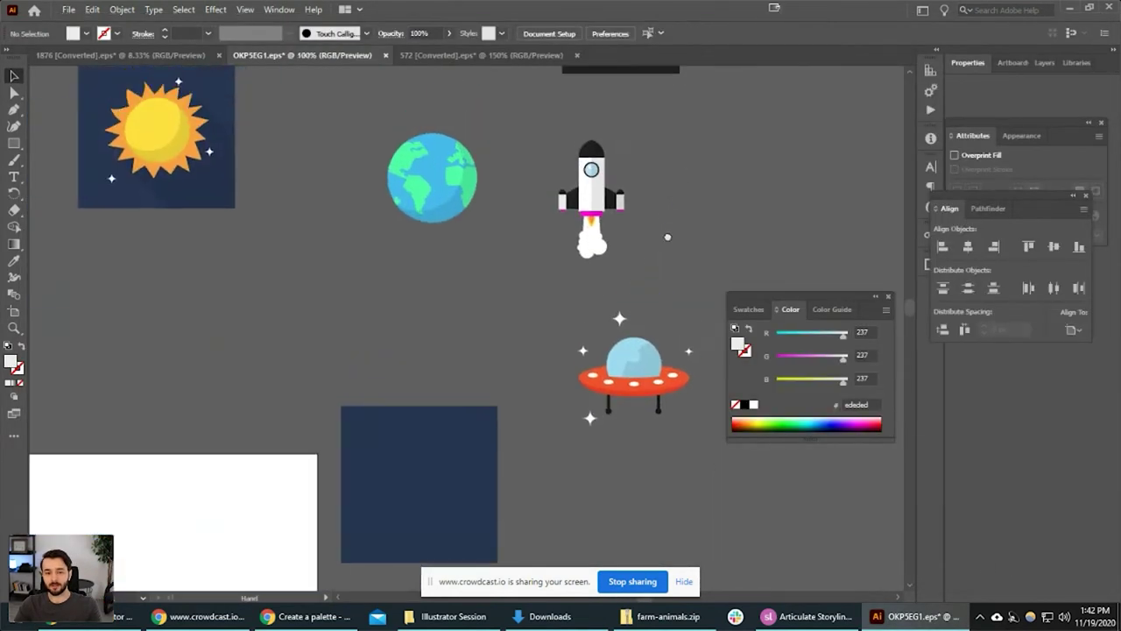
{"action": "left_click_drag", "start_coordinate": [668, 237], "coordinate": [663, 252]}
{"action": "left_click", "coordinate": [610, 210]}
{"action": "left_click", "coordinate": [704, 217]}
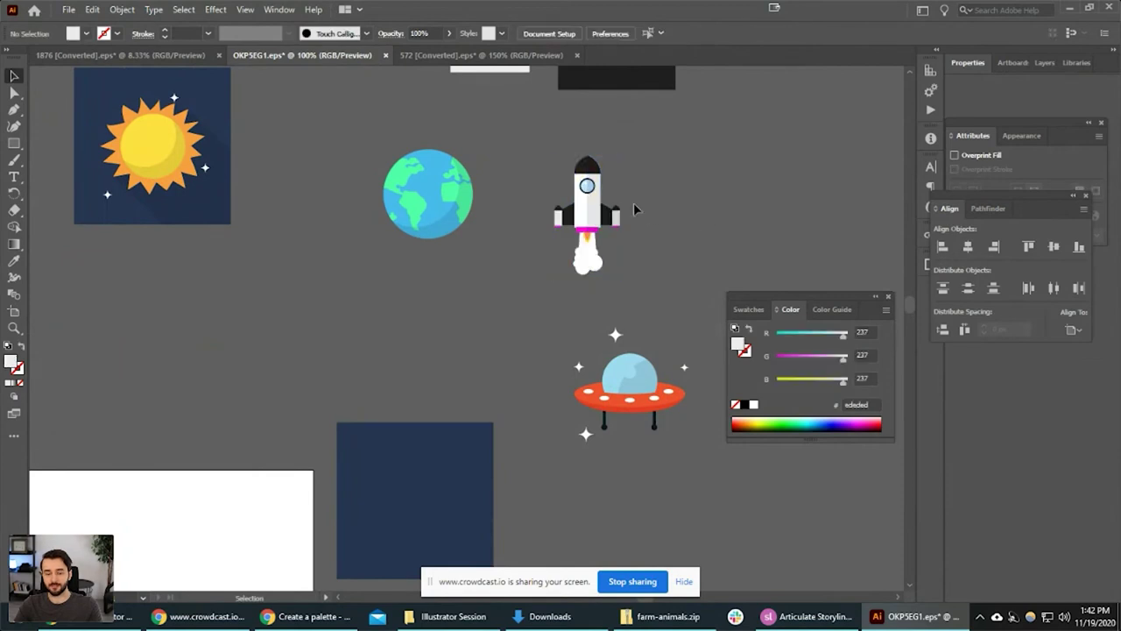
{"action": "scroll", "coordinate": [621, 292], "scroll_direction": "up", "scroll_amount": 1}
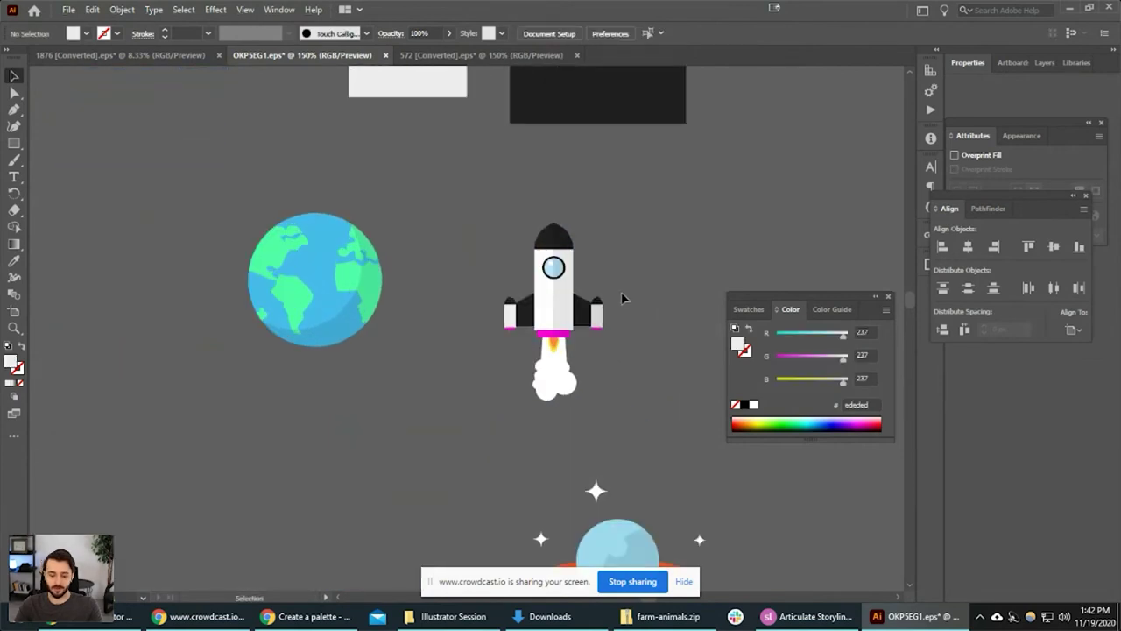
{"action": "key", "text": "shift+o"}
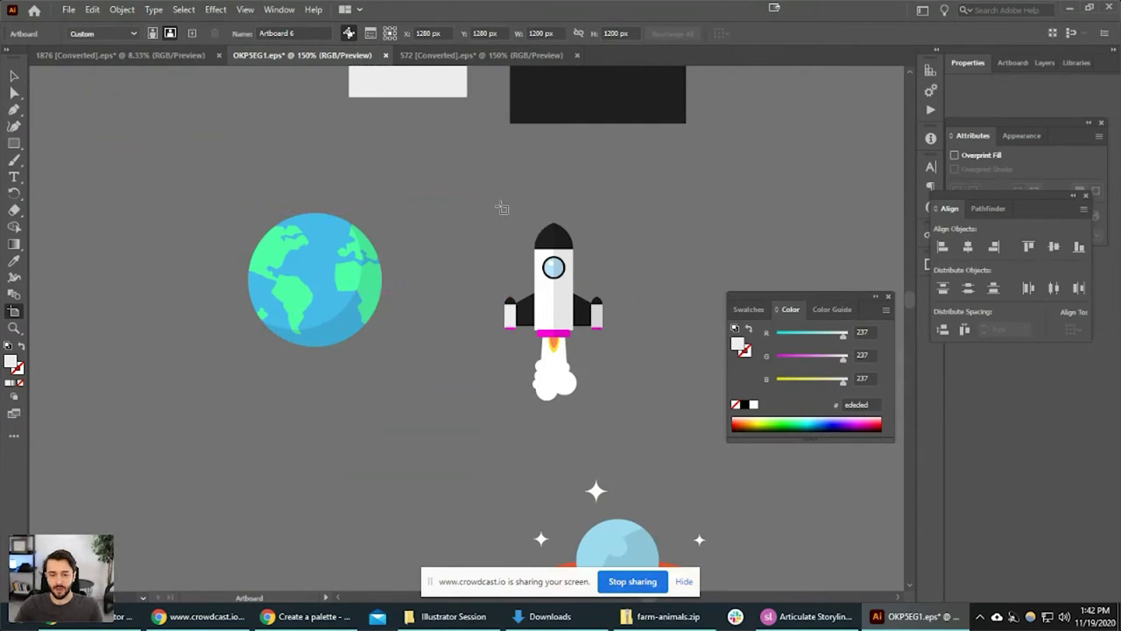
{"action": "left_click_drag", "start_coordinate": [491, 207], "coordinate": [610, 411]}
{"action": "key", "text": "v"}
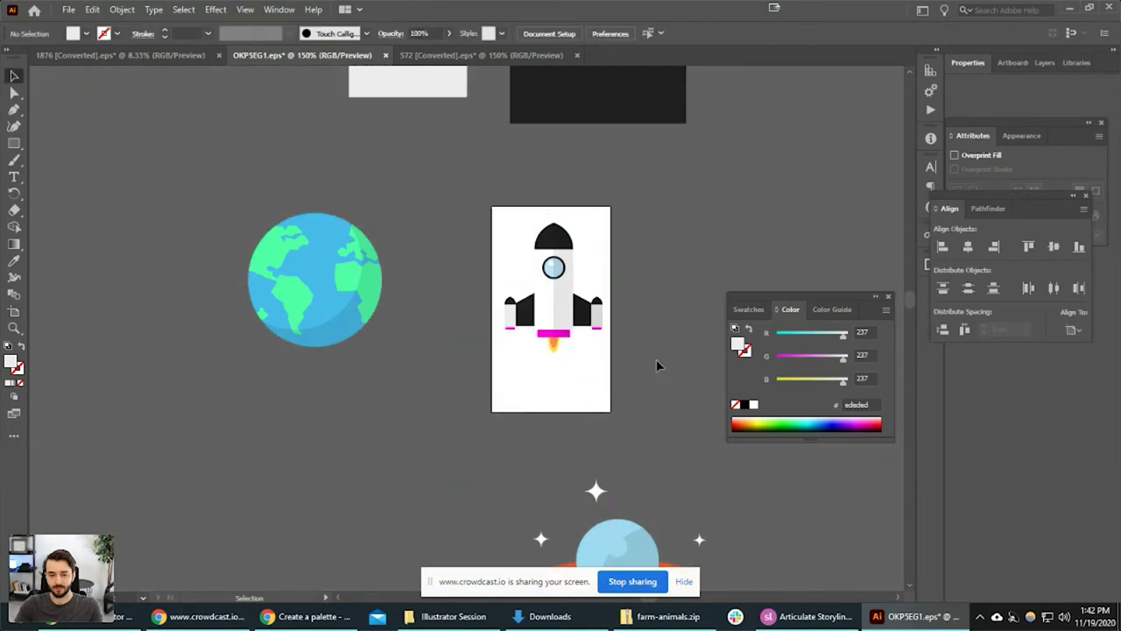
Center the rocket group horizontally and vertically on its portrait artboard using the Align commands, and deselect it.
{"action": "scroll", "coordinate": [618, 364], "scroll_direction": "up", "scroll_amount": 2}
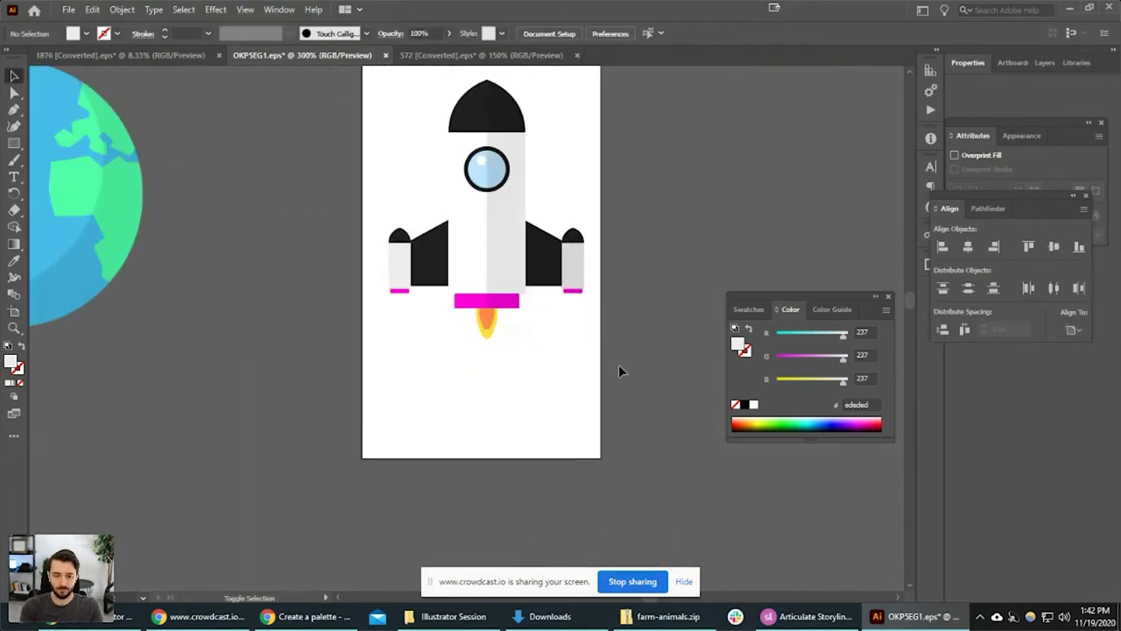
{"action": "key", "text": "shift+o"}
{"action": "left_click_drag", "start_coordinate": [564, 393], "coordinate": [578, 387]}
{"action": "scroll", "coordinate": [578, 388], "scroll_direction": "down", "scroll_amount": 2}
{"action": "key", "text": "v"}
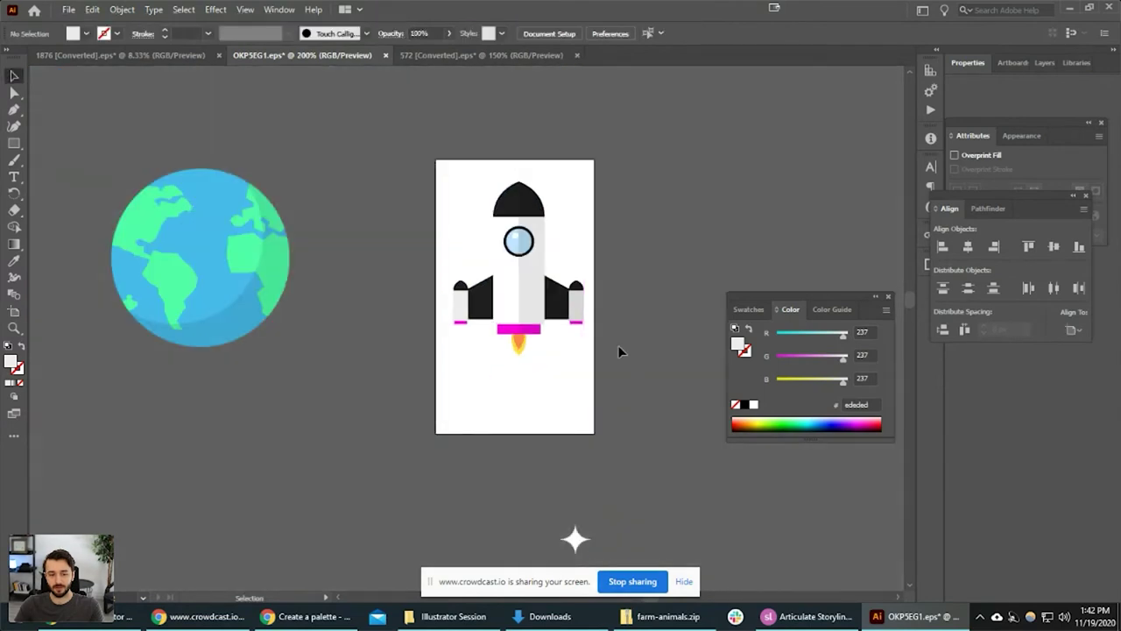
{"action": "left_click", "coordinate": [519, 252]}
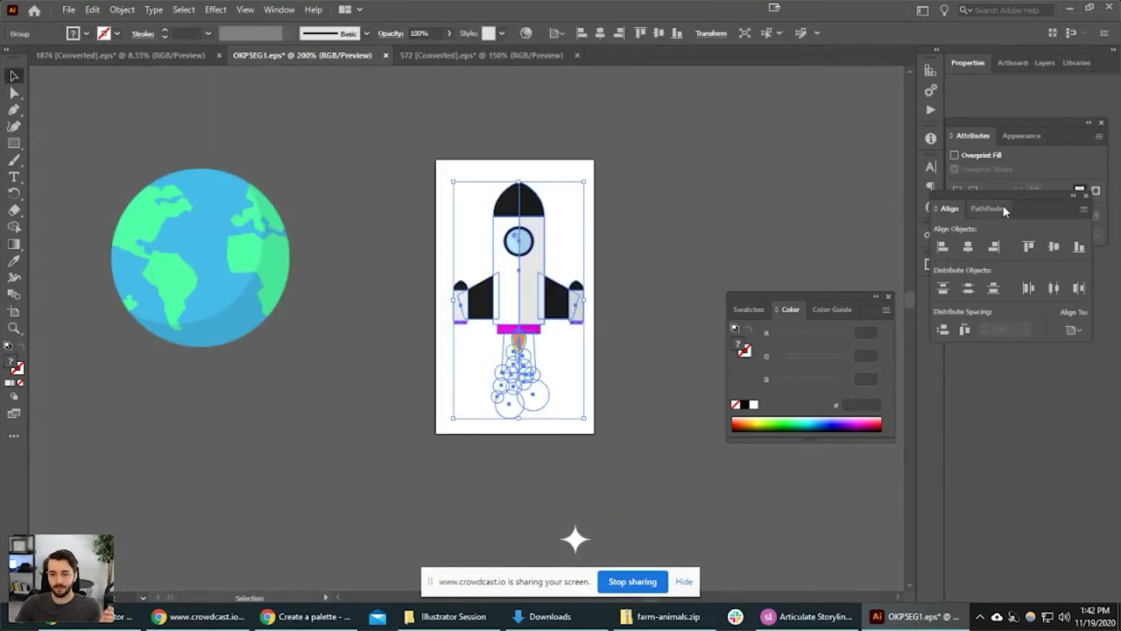
{"action": "left_click_drag", "start_coordinate": [1004, 210], "coordinate": [776, 131]}
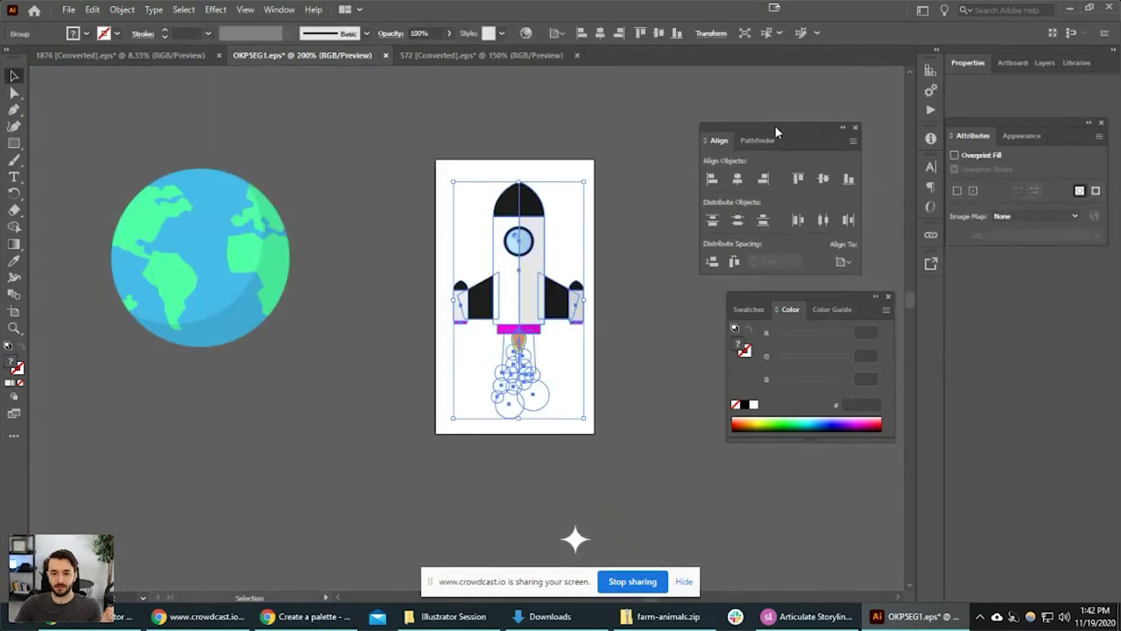
{"action": "left_click", "coordinate": [738, 179]}
{"action": "left_click", "coordinate": [821, 180]}
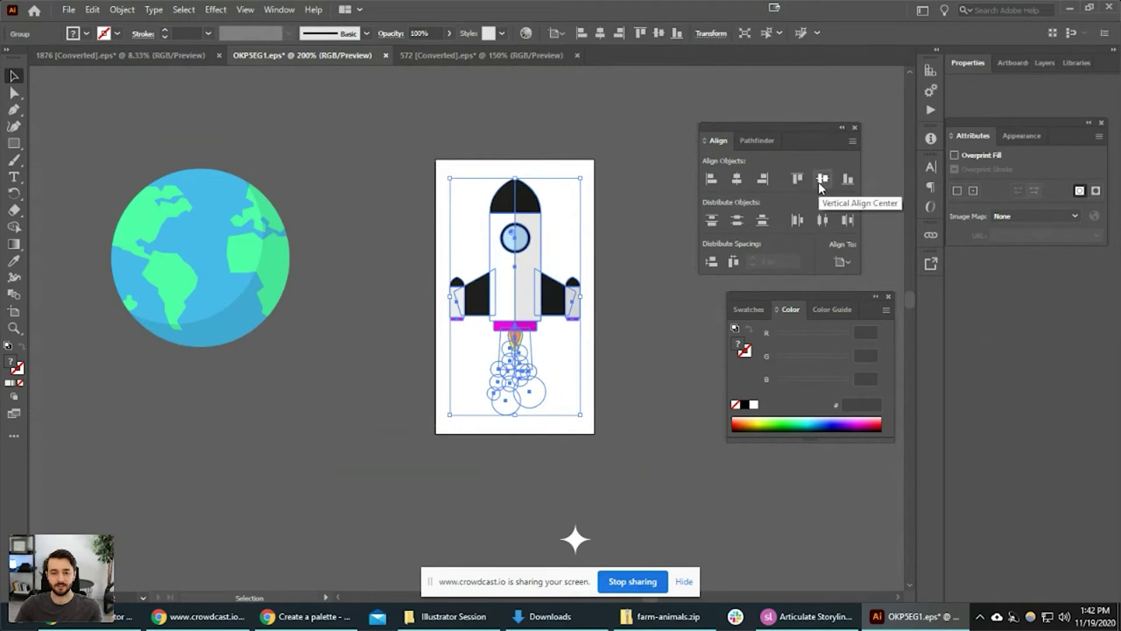
{"action": "left_click", "coordinate": [608, 405]}
Move the rocket group off-center toward the lower-right corner of its artboard and deselect it.
{"action": "left_click", "coordinate": [513, 315]}
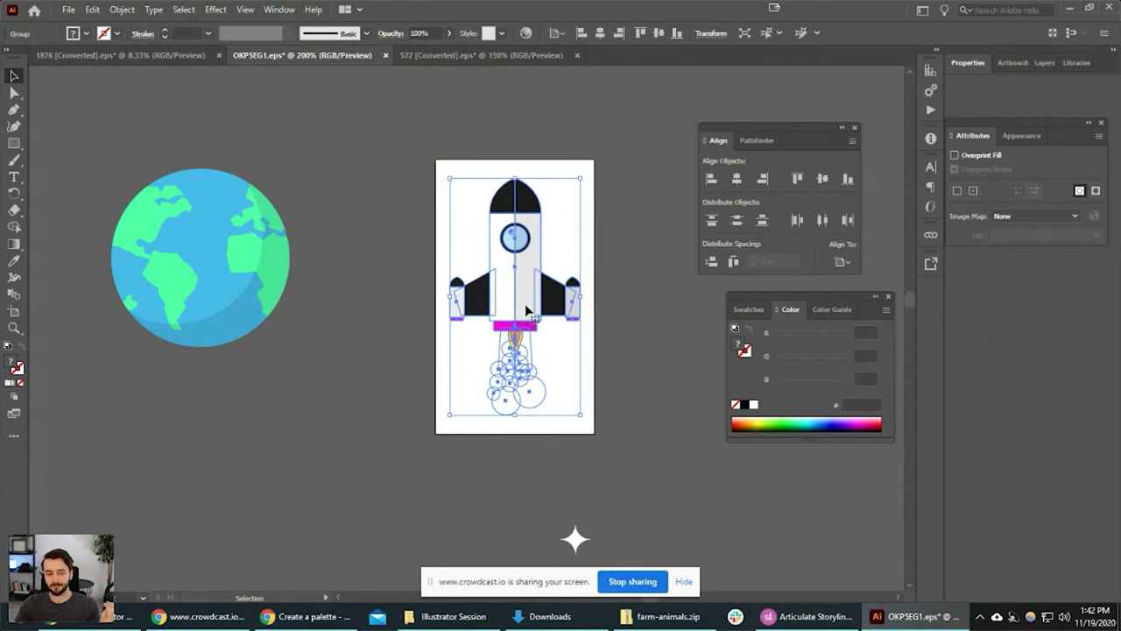
{"action": "mouse_move", "coordinate": [525, 311]}
{"action": "left_mouse_down"}
{"action": "mouse_move", "coordinate": [538, 296]}
{"action": "mouse_move", "coordinate": [539, 325]}
{"action": "left_mouse_up"}
{"action": "left_click", "coordinate": [602, 366]}
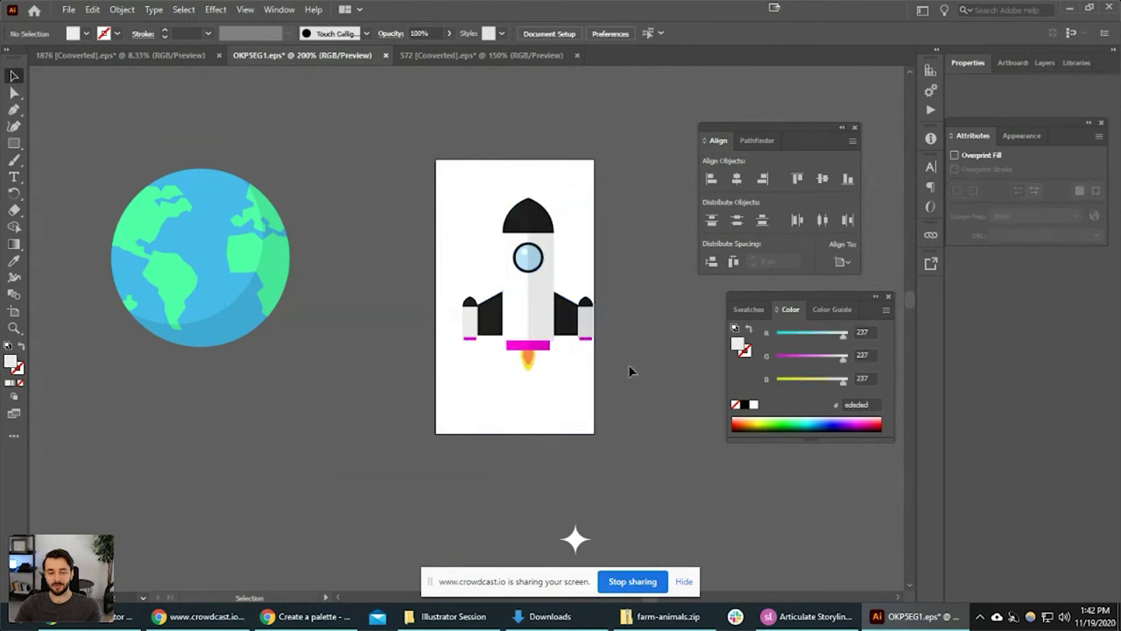
{"action": "left_click", "coordinate": [536, 280]}
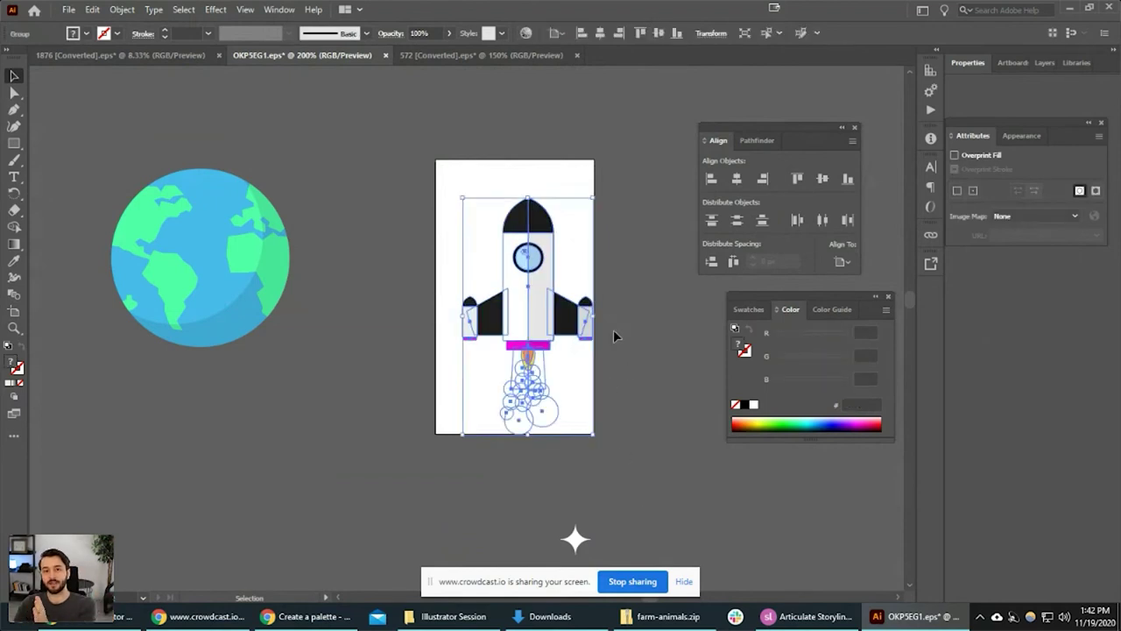
{"action": "left_click", "coordinate": [500, 177]}
{"action": "key", "text": "shift+o"}
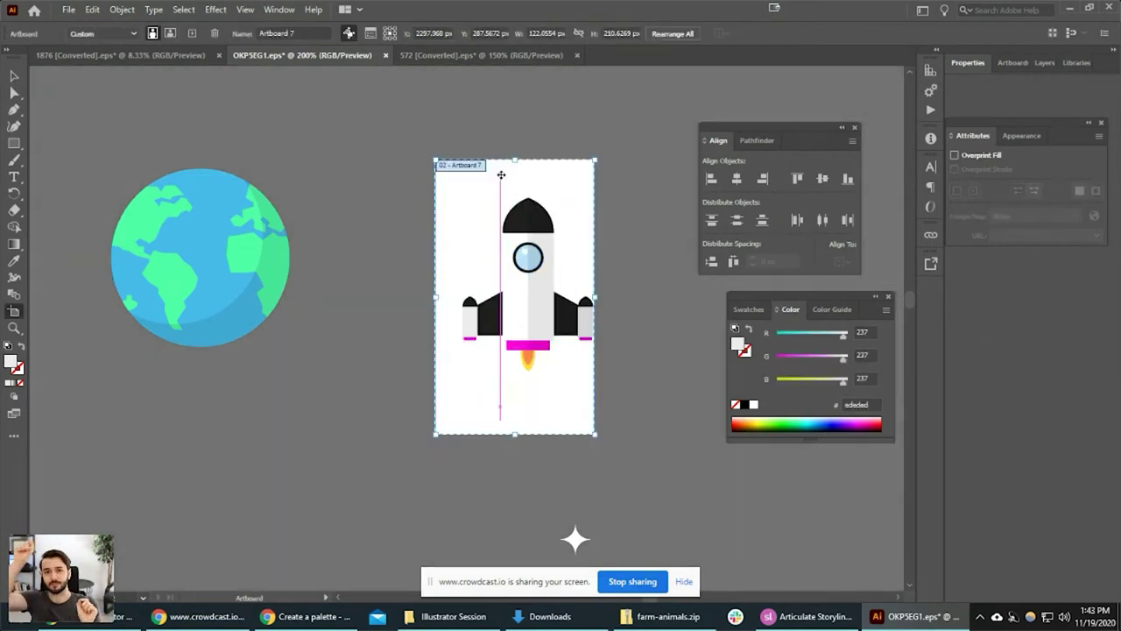
{"action": "key", "text": "v"}
Move the rocket group off its artboard onto the empty canvas to the right.
{"action": "left_click_drag", "start_coordinate": [610, 258], "coordinate": [513, 286]}
{"action": "left_click", "coordinate": [440, 317]}
{"action": "left_click_drag", "start_coordinate": [440, 317], "coordinate": [637, 281]}
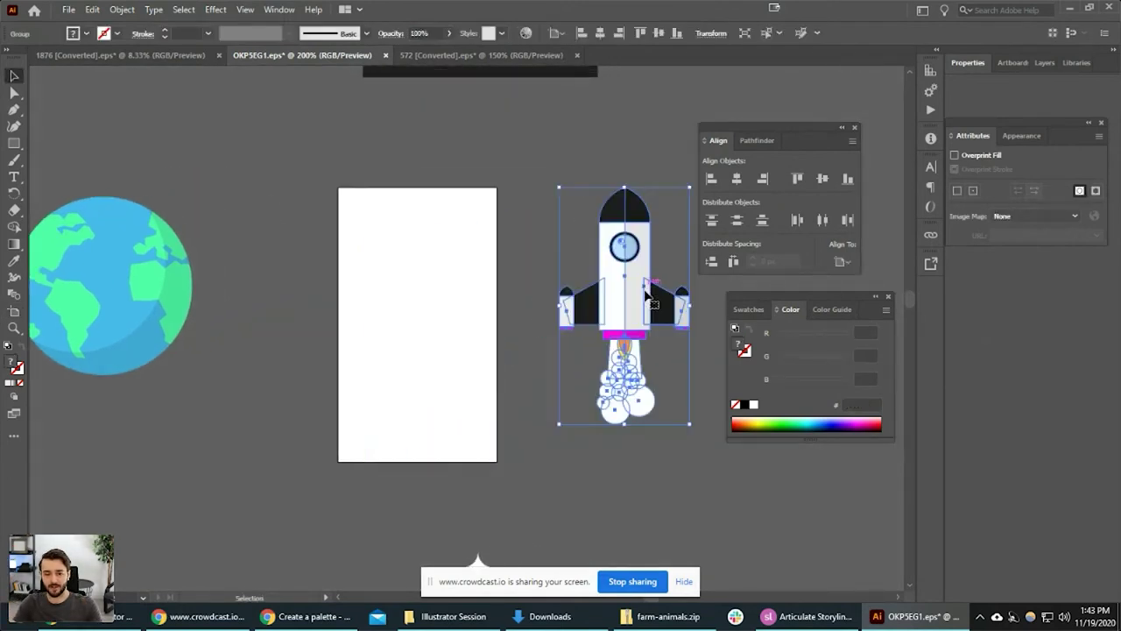
{"action": "mouse_move", "coordinate": [661, 380]}
{"action": "left_mouse_down"}
{"action": "mouse_move", "coordinate": [516, 401]}
{"action": "mouse_move", "coordinate": [676, 377]}
{"action": "left_mouse_up"}
{"action": "left_click_drag", "start_coordinate": [558, 292], "coordinate": [599, 289]}
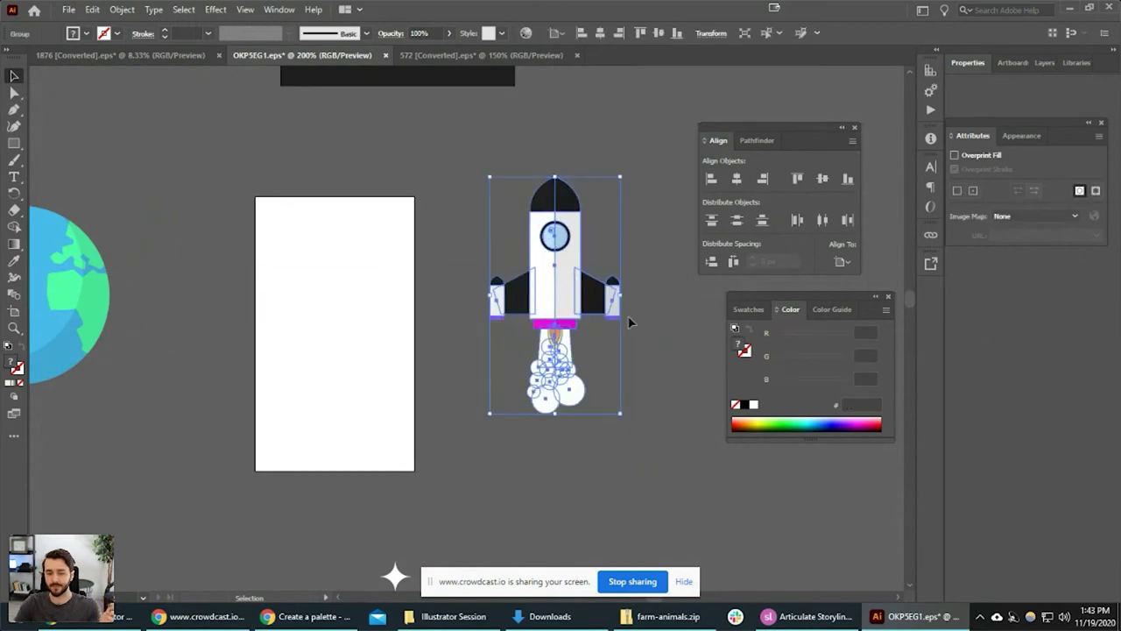
Create a new artboard fitted exactly to the rocket group's bounds and return to the Selection tool.
{"action": "left_click", "coordinate": [659, 321]}
{"action": "key", "text": "shift+o"}
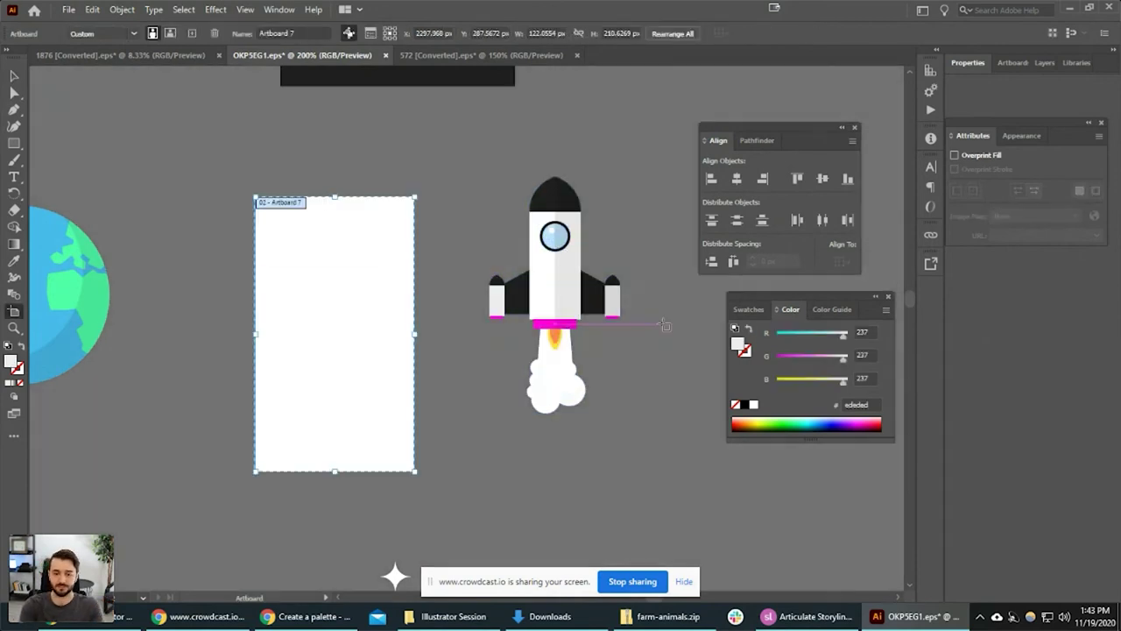
{"action": "left_click", "coordinate": [570, 275]}
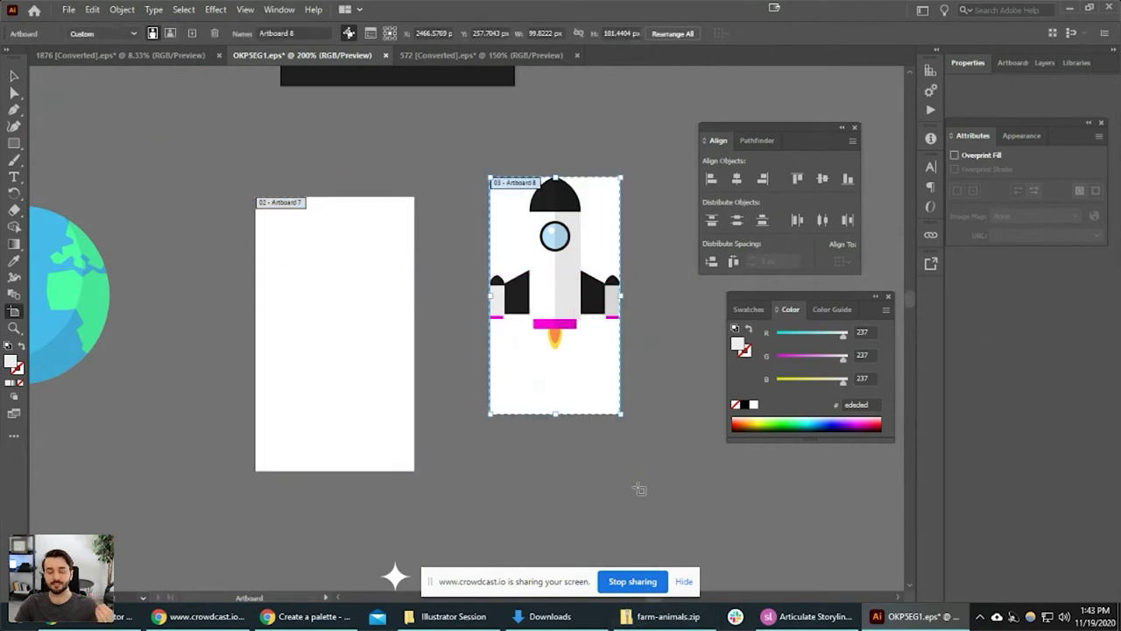
{"action": "key", "text": "v"}
Examine up close how the rocket's fin and nose tip meet the edges of the fitted artboard.
{"action": "scroll", "coordinate": [639, 277], "scroll_direction": "up", "scroll_amount": 7}
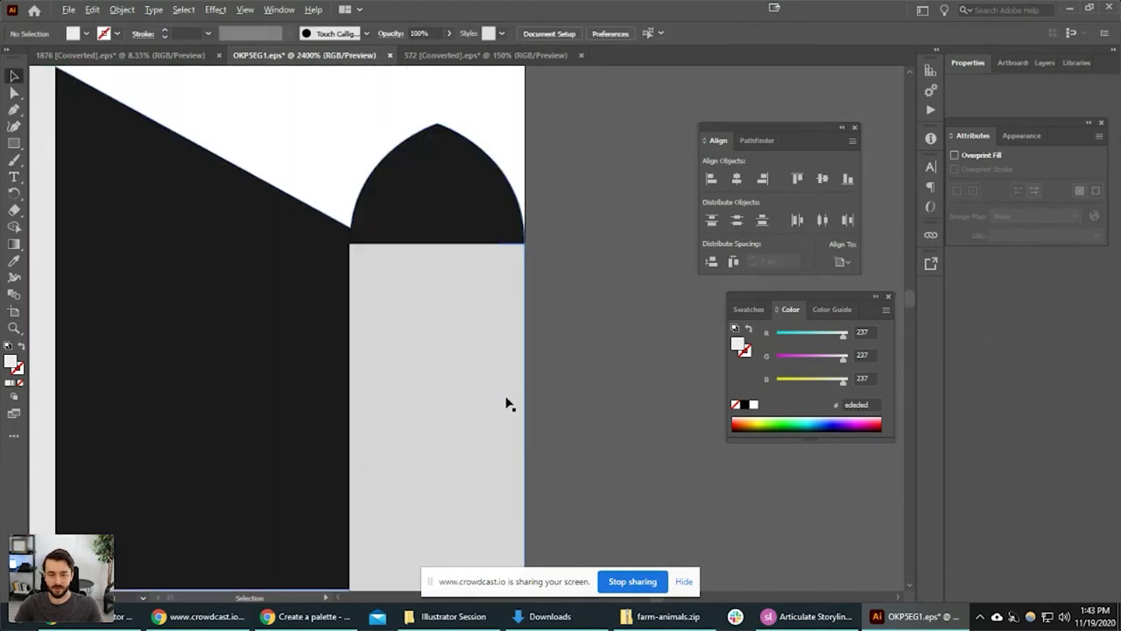
{"action": "scroll", "coordinate": [474, 200], "scroll_direction": "up", "scroll_amount": 15}
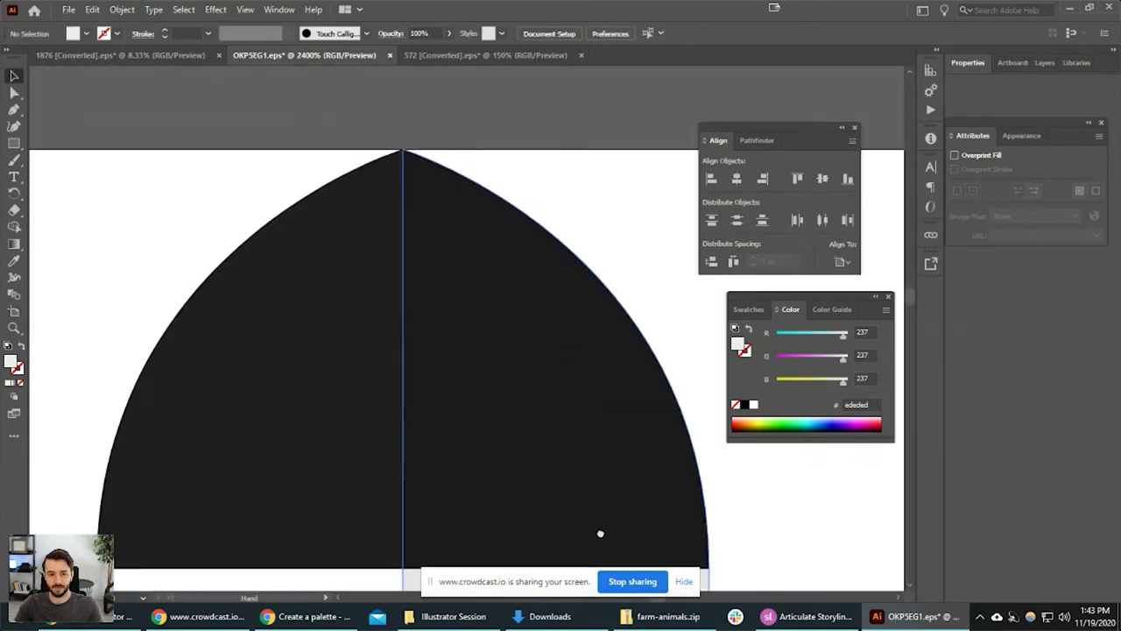
{"action": "scroll", "coordinate": [524, 385], "scroll_direction": "down", "scroll_amount": 4}
{"action": "scroll", "coordinate": [522, 376], "scroll_direction": "up", "scroll_amount": 5}
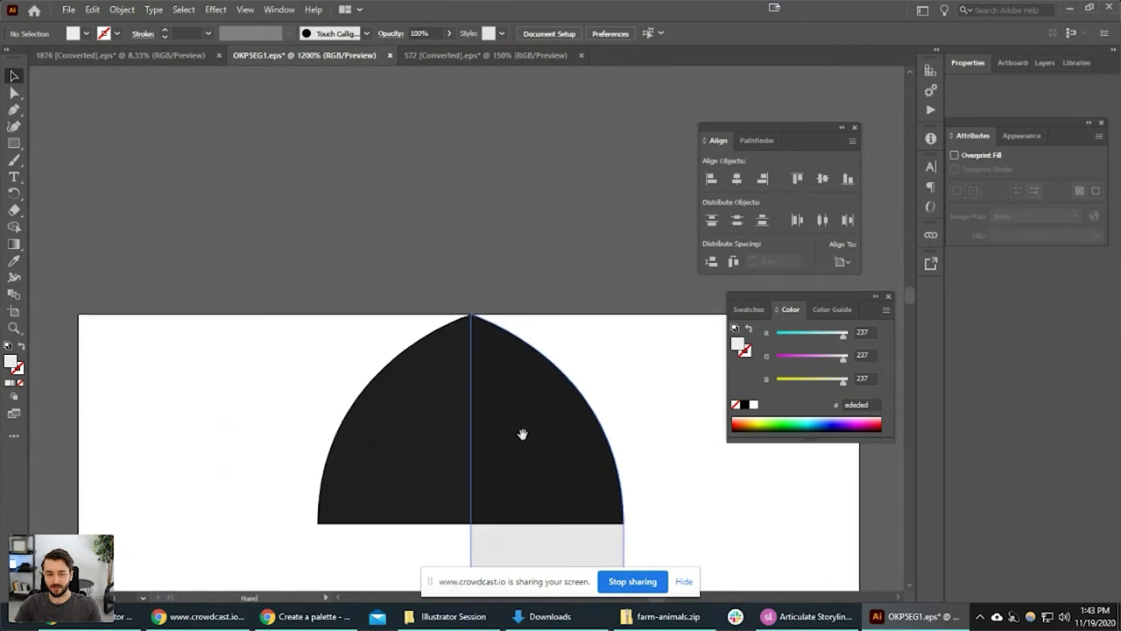
{"action": "scroll", "coordinate": [569, 438], "scroll_direction": "up", "scroll_amount": 6}
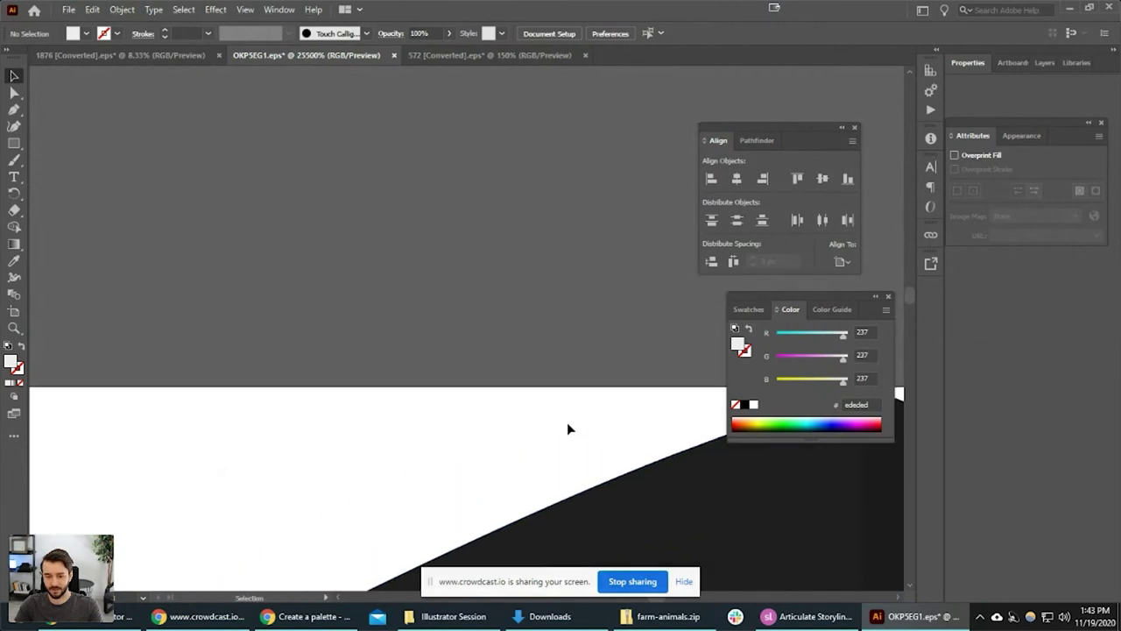
{"action": "scroll", "coordinate": [558, 425], "scroll_direction": "down", "scroll_amount": 8}
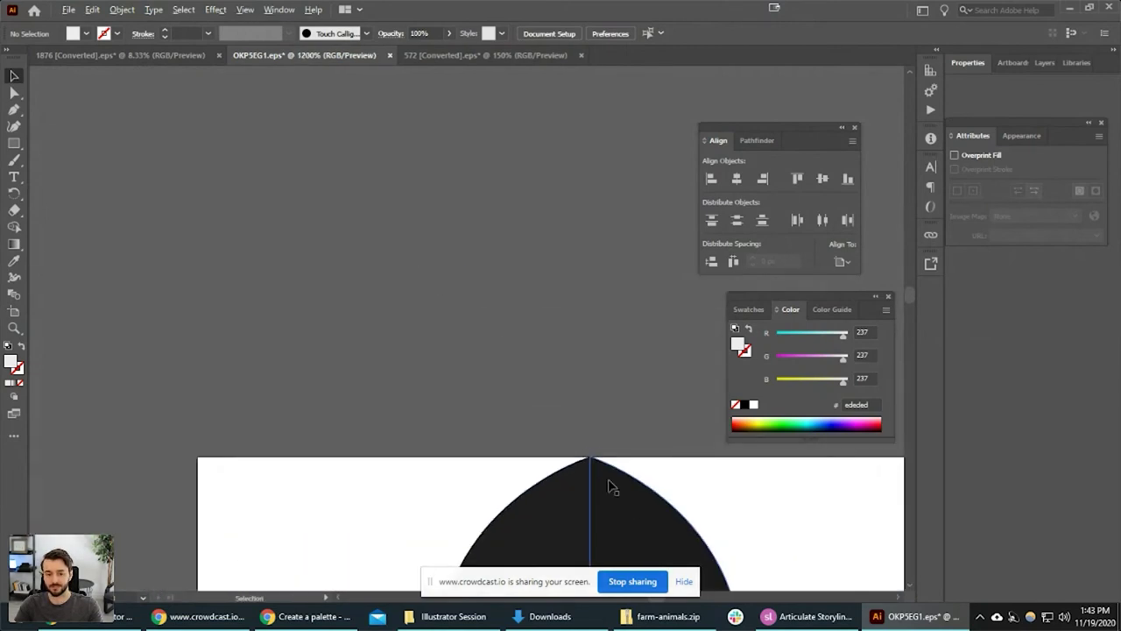
{"action": "scroll", "coordinate": [493, 276], "scroll_direction": "down", "scroll_amount": 4}
{"action": "scroll", "coordinate": [467, 225], "scroll_direction": "up", "scroll_amount": 2}
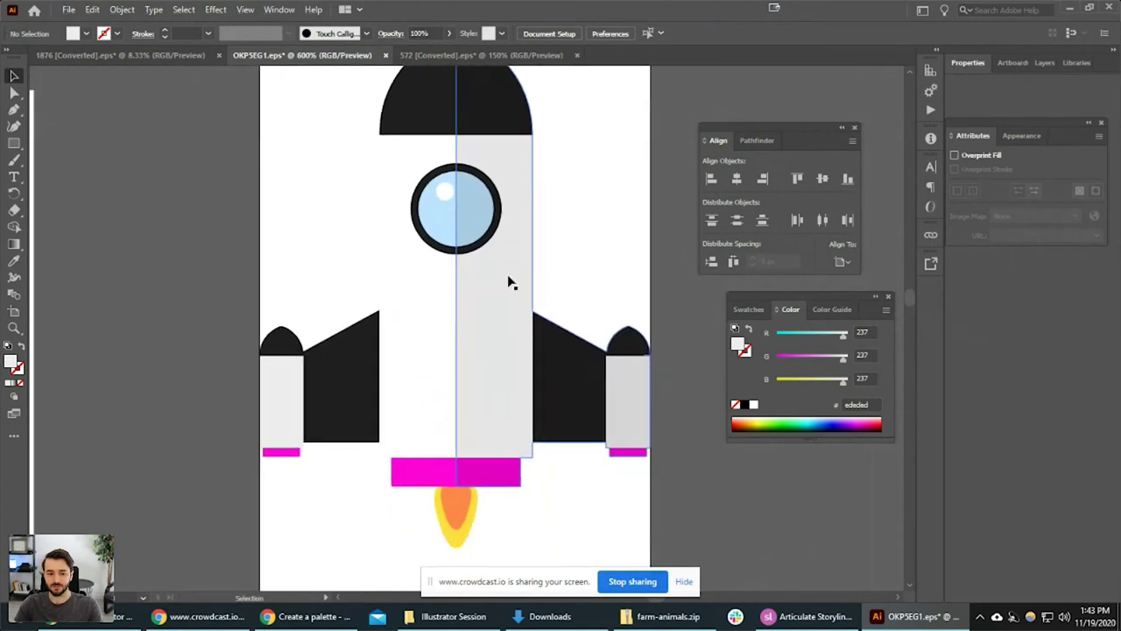
Enlarge the rocket's fitted artboard slightly around its center to about 102.4 by 186.1 px, and leave artboard editing.
{"action": "scroll", "coordinate": [510, 282], "scroll_direction": "down", "scroll_amount": 1}
{"action": "key", "text": "shift+o"}
{"action": "scroll", "coordinate": [511, 280], "scroll_direction": "down", "scroll_amount": 1}
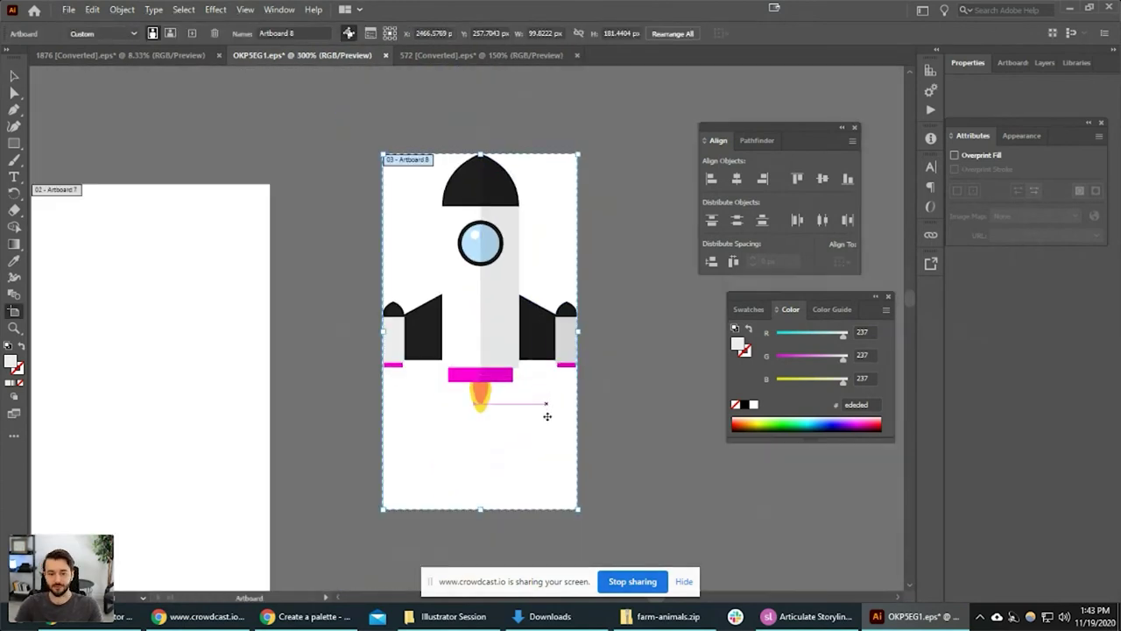
{"action": "mouse_move", "coordinate": [579, 513]}
{"action": "left_mouse_down"}
{"action": "mouse_move", "coordinate": [613, 555]}
{"action": "mouse_move", "coordinate": [577, 514]}
{"action": "left_mouse_up"}
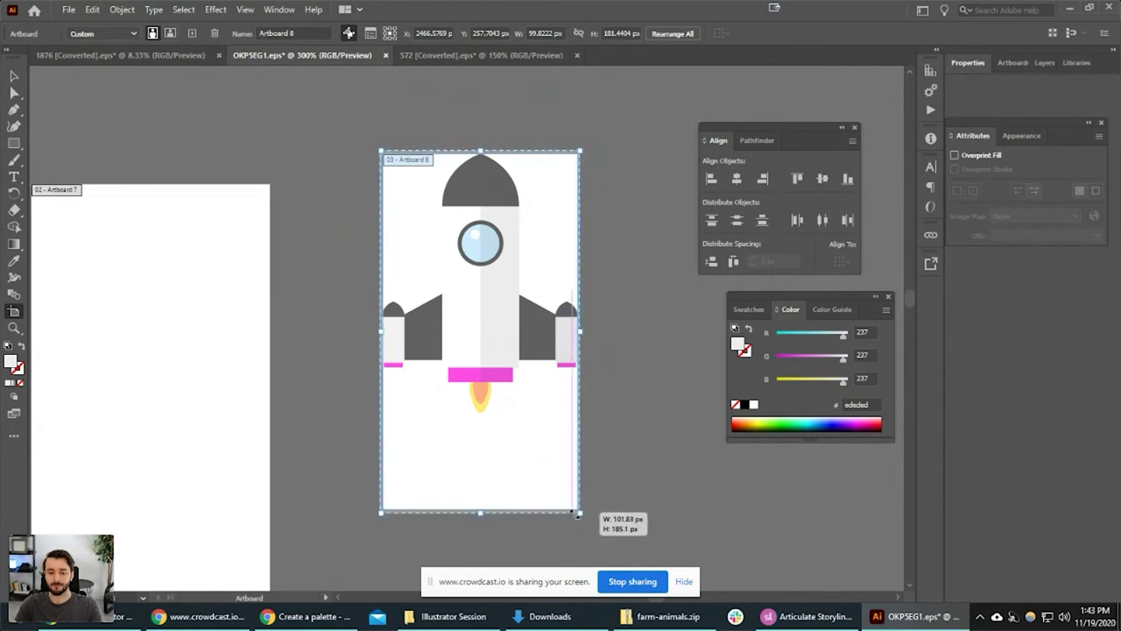
{"action": "left_click_drag", "start_coordinate": [577, 514], "coordinate": [584, 491]}
{"action": "key", "text": "Escape"}
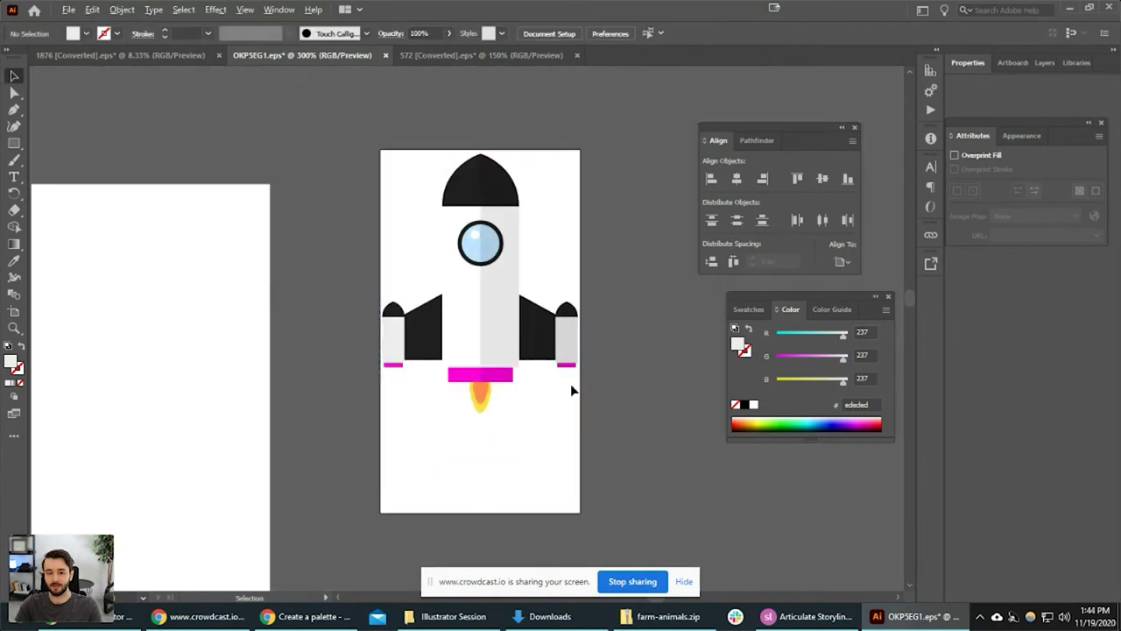
Inspect the margin between the rocket artwork and the edges of its enlarged artboard.
{"action": "scroll", "coordinate": [587, 353], "scroll_direction": "up", "scroll_amount": 5}
{"action": "scroll", "coordinate": [562, 350], "scroll_direction": "down", "scroll_amount": 3}
{"action": "left_click_drag", "start_coordinate": [437, 329], "coordinate": [528, 508]}
{"action": "scroll", "coordinate": [505, 296], "scroll_direction": "down", "scroll_amount": 1}
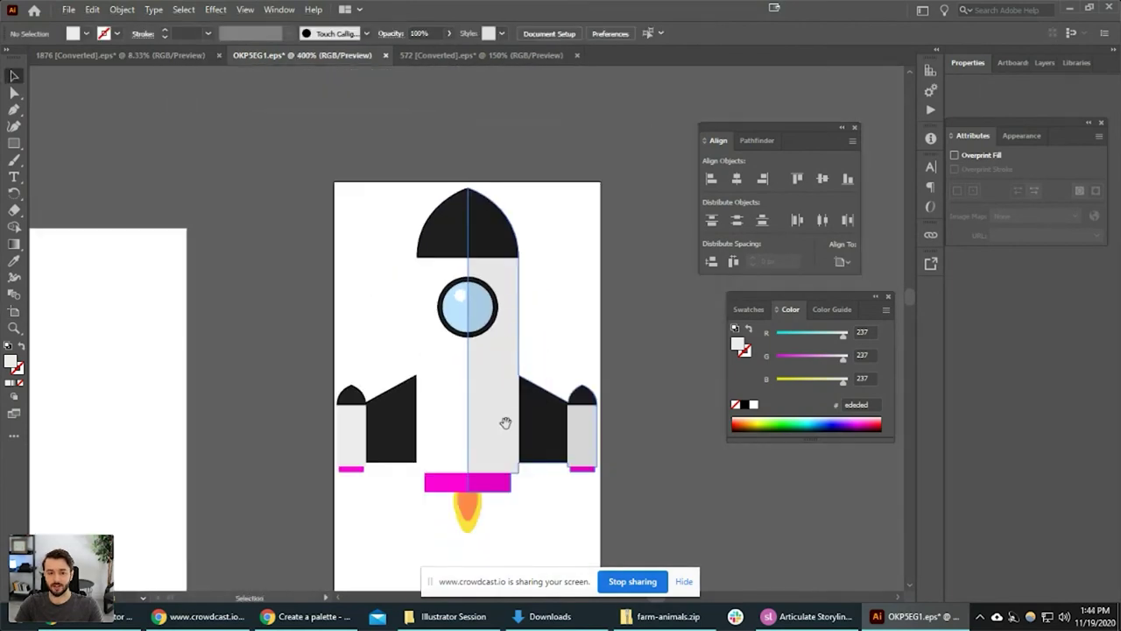
{"action": "left_click_drag", "start_coordinate": [506, 423], "coordinate": [515, 250]}
{"action": "scroll", "coordinate": [515, 258], "scroll_direction": "down", "scroll_amount": 1}
{"action": "scroll", "coordinate": [515, 282], "scroll_direction": "up", "scroll_amount": 2}
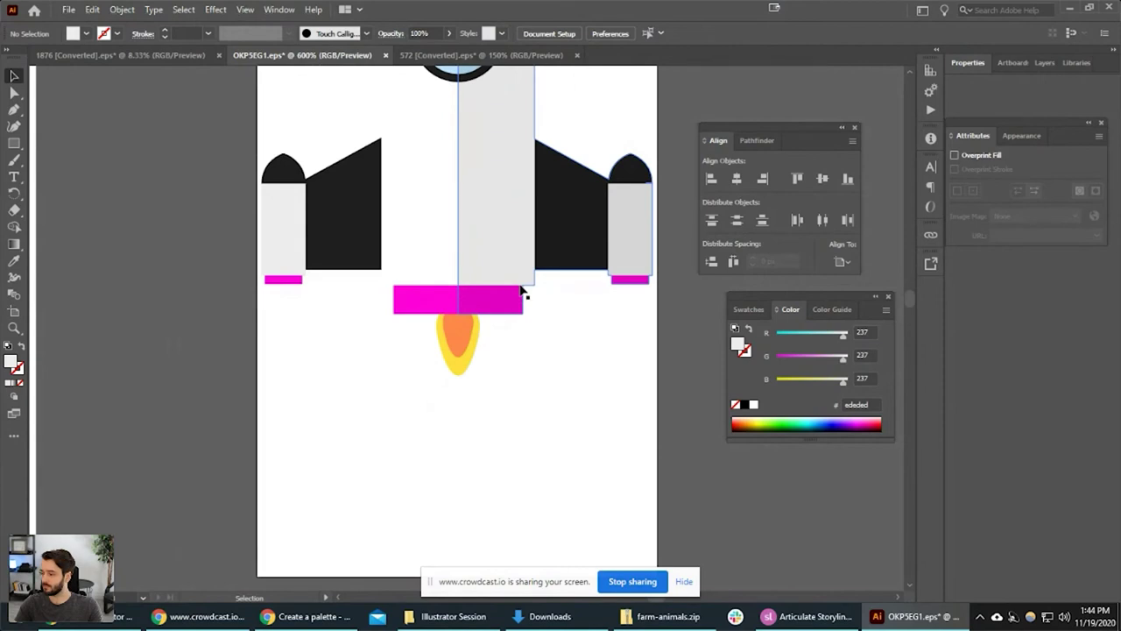
{"action": "scroll", "coordinate": [522, 292], "scroll_direction": "down", "scroll_amount": 3}
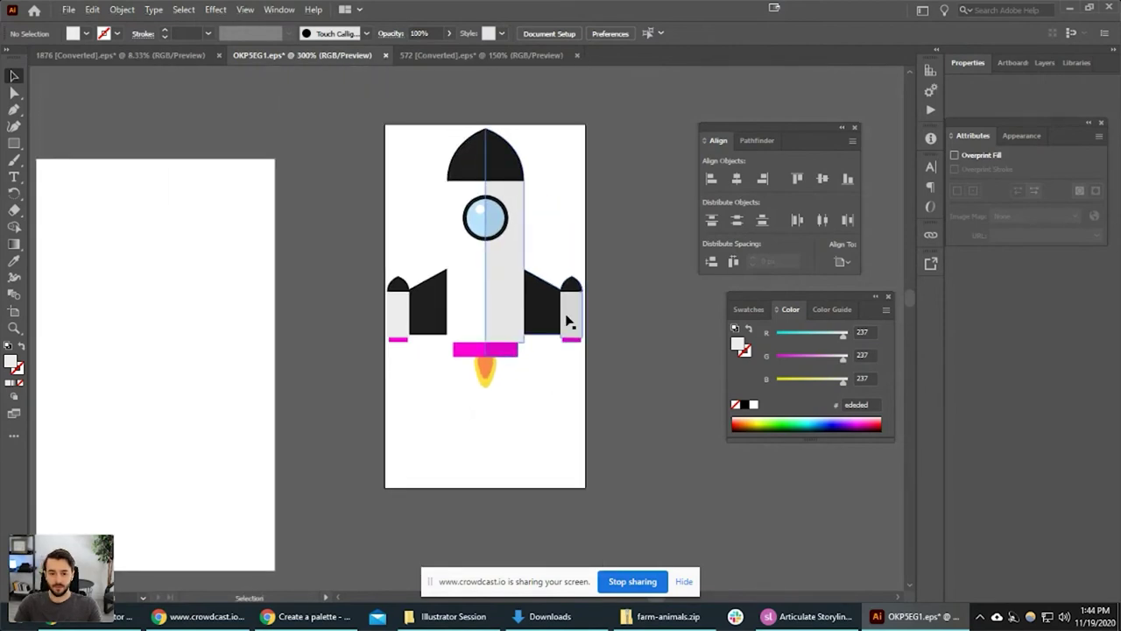
{"action": "left_click_drag", "start_coordinate": [517, 400], "coordinate": [557, 266]}
{"action": "scroll", "coordinate": [524, 310], "scroll_direction": "down", "scroll_amount": 2}
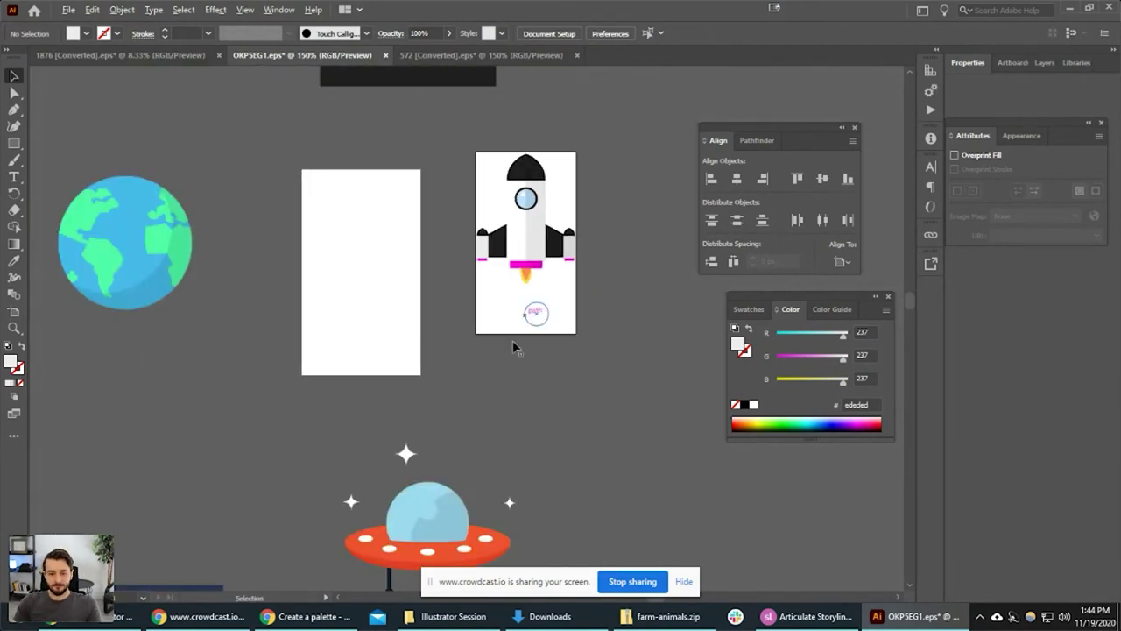
Ungroup the UFO illustration into separate paths and deselect it.
{"action": "left_click_drag", "start_coordinate": [462, 490], "coordinate": [522, 288]}
{"action": "left_click", "coordinate": [522, 290]}
{"action": "key", "text": "a"}
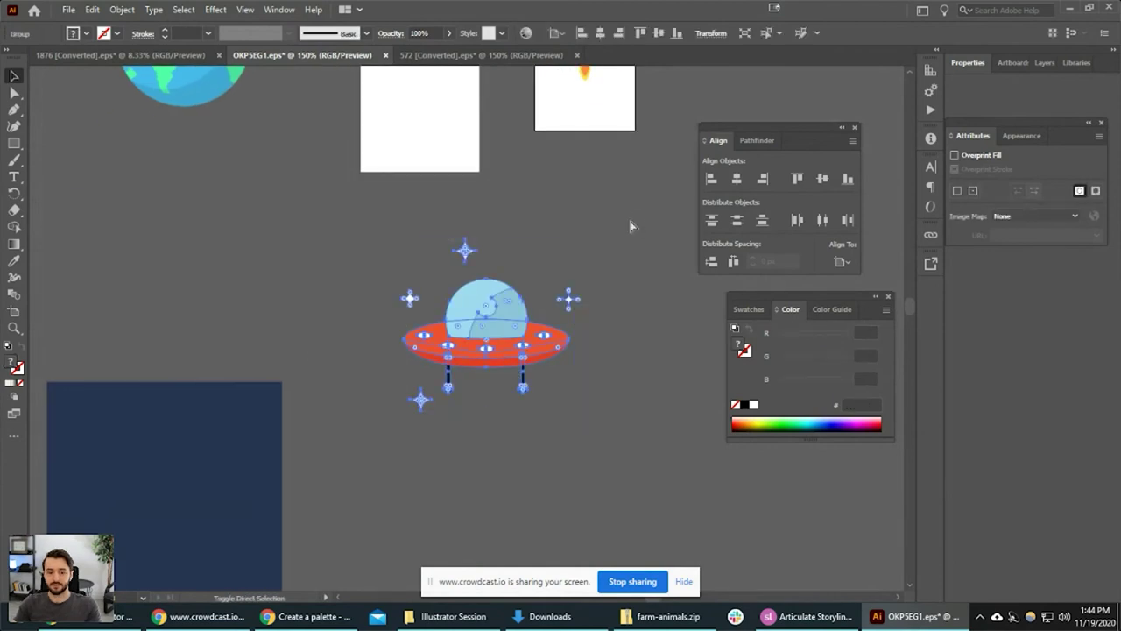
{"action": "key", "text": "v"}
{"action": "left_click", "coordinate": [599, 392]}
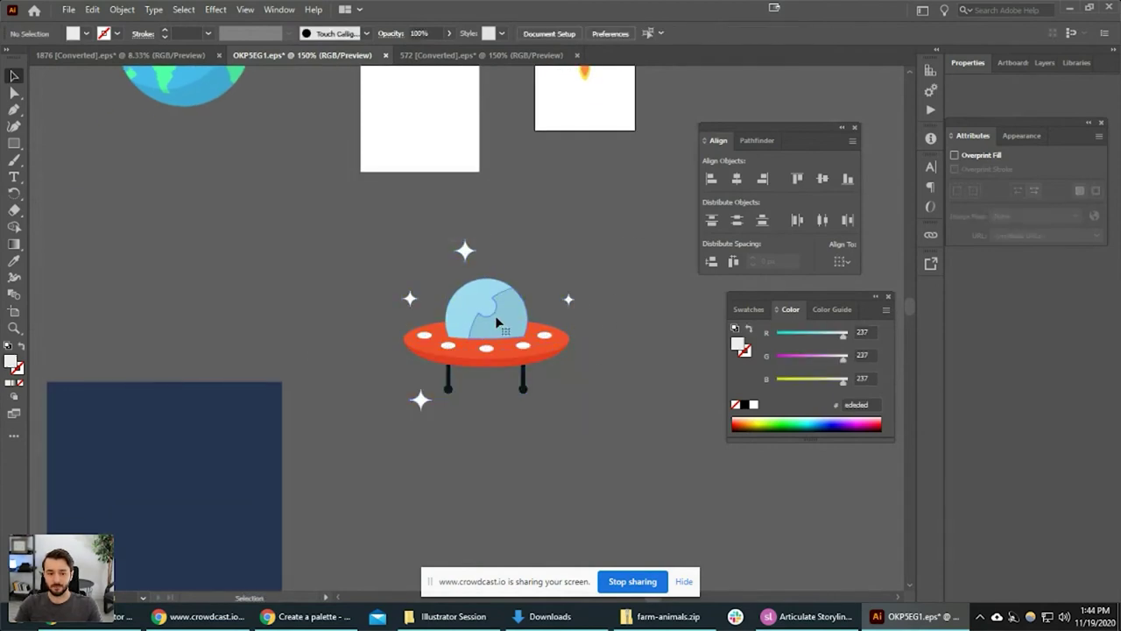
Recolor the UFO's saucer top light green and its lower rim dark green (#007313), and deselect it.
{"action": "left_click", "coordinate": [493, 364]}
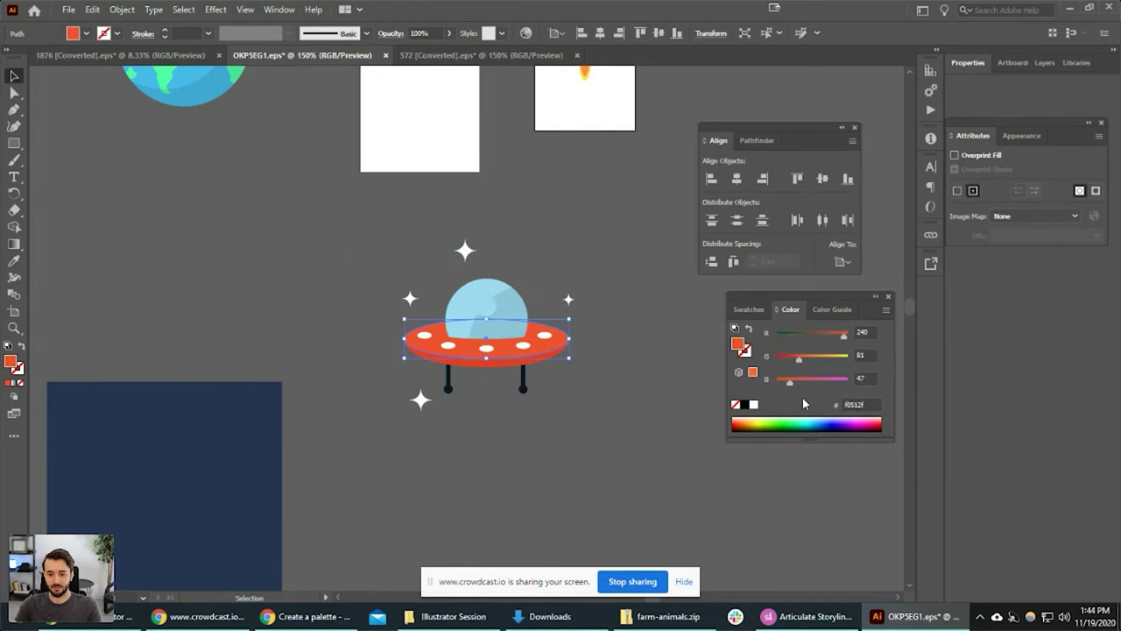
{"action": "left_click", "coordinate": [788, 418]}
{"action": "left_click", "coordinate": [514, 363]}
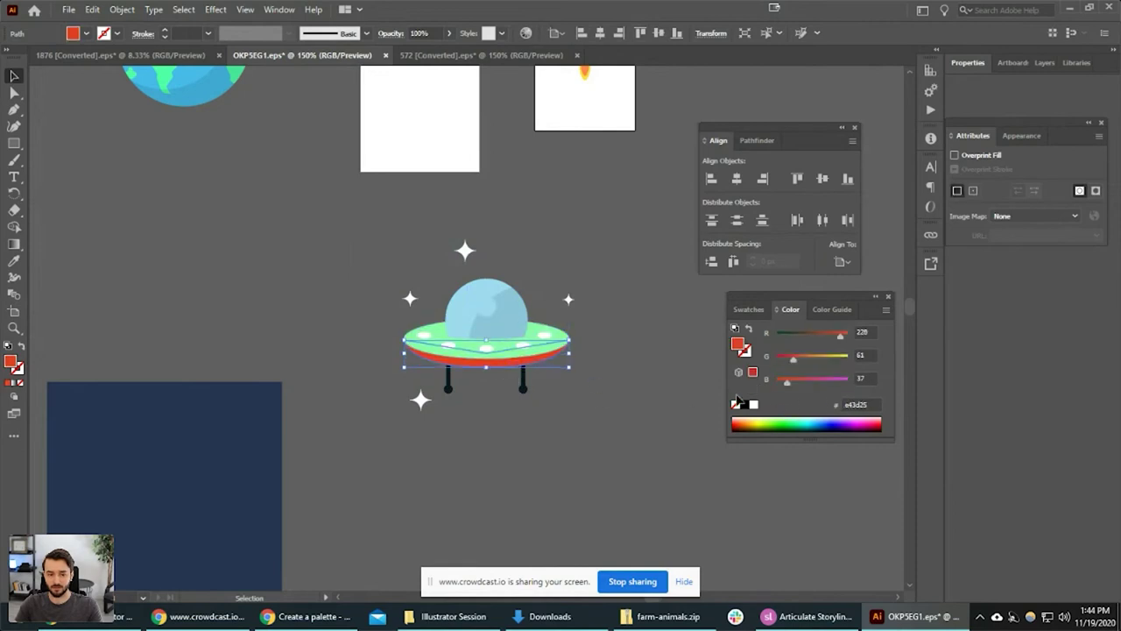
{"action": "left_click", "coordinate": [785, 417]}
{"action": "left_click", "coordinate": [603, 415]}
{"action": "scroll", "coordinate": [564, 398], "scroll_direction": "up", "scroll_amount": 1}
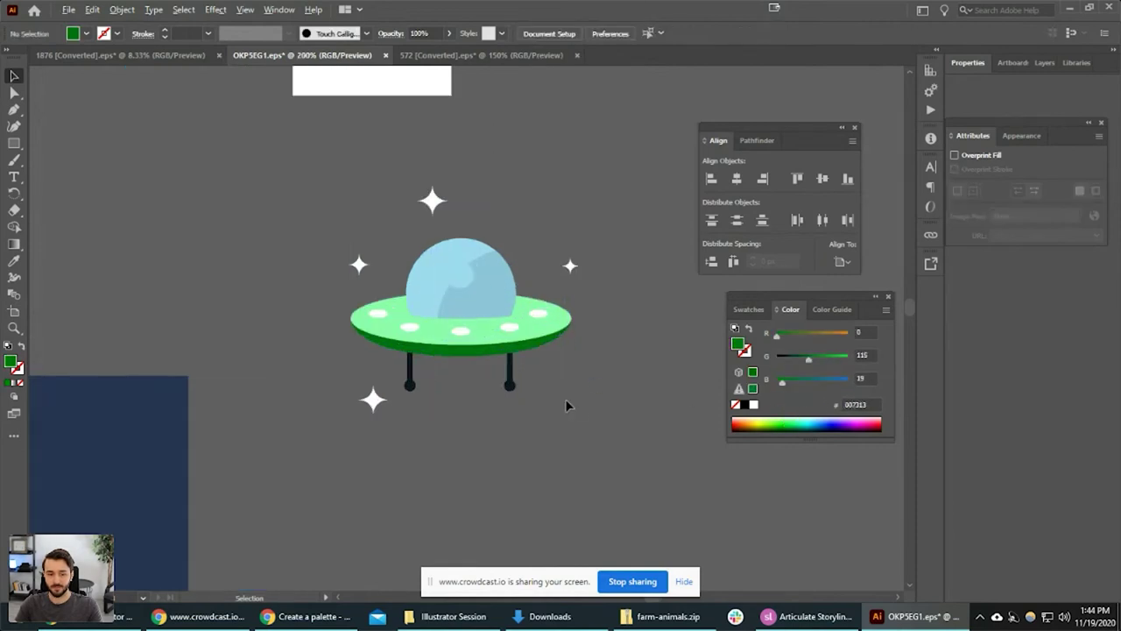
Delete the four white stars surrounding the UFO.
{"action": "left_click_drag", "start_coordinate": [513, 405], "coordinate": [541, 427]}
{"action": "left_click", "coordinate": [601, 289]}
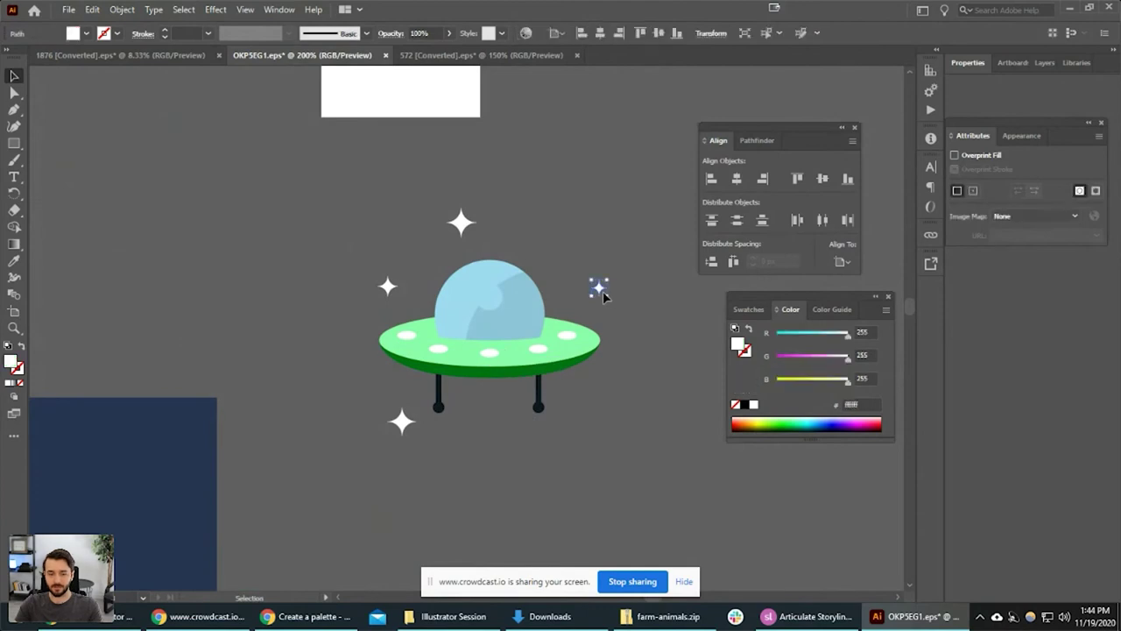
{"action": "left_click", "coordinate": [461, 224], "text": "shift"}
{"action": "left_click", "coordinate": [388, 286], "text": "shift"}
{"action": "left_click", "coordinate": [401, 421], "text": "shift"}
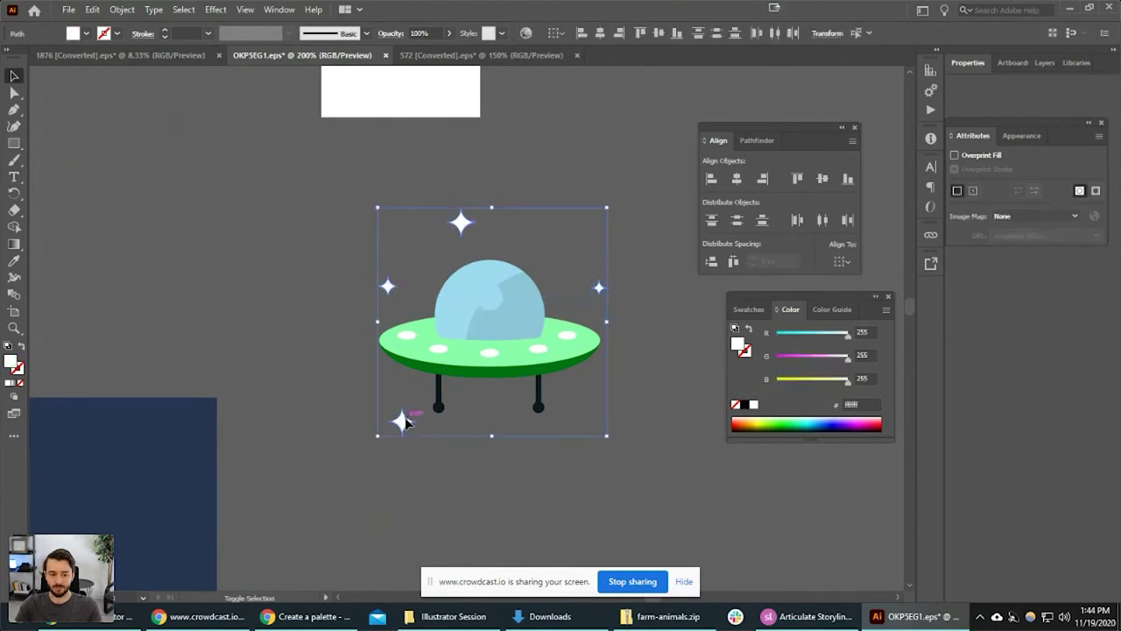
{"action": "key", "text": "Delete"}
Try to fit an artboard to the shading of the UFO's dome, and delete that artboard.
{"action": "key", "text": "shift+o"}
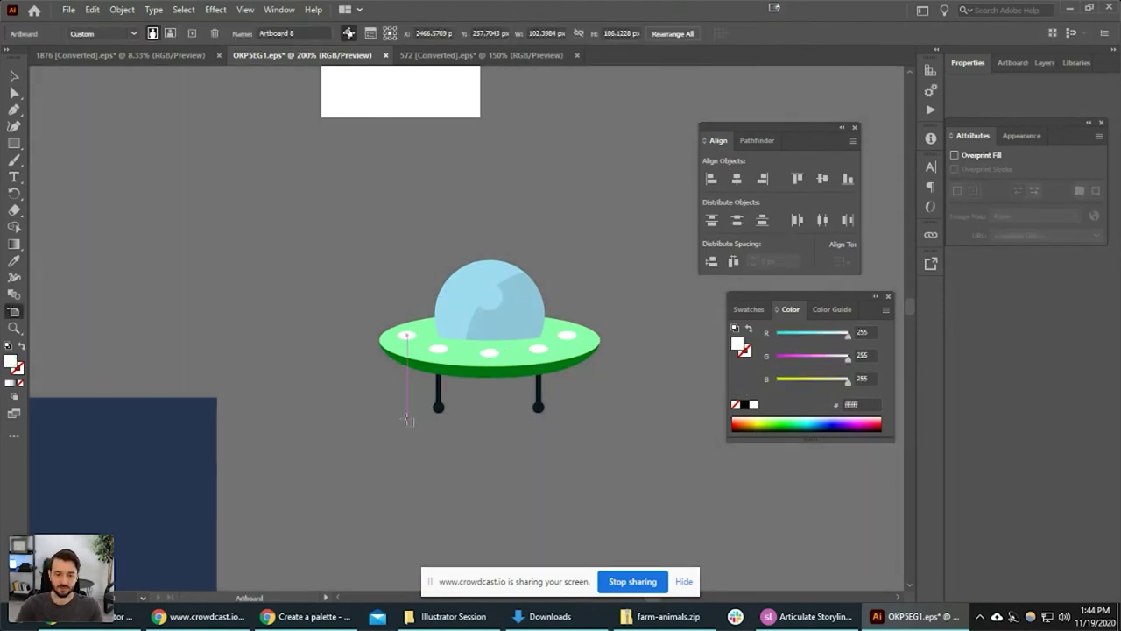
{"action": "left_click", "coordinate": [531, 332]}
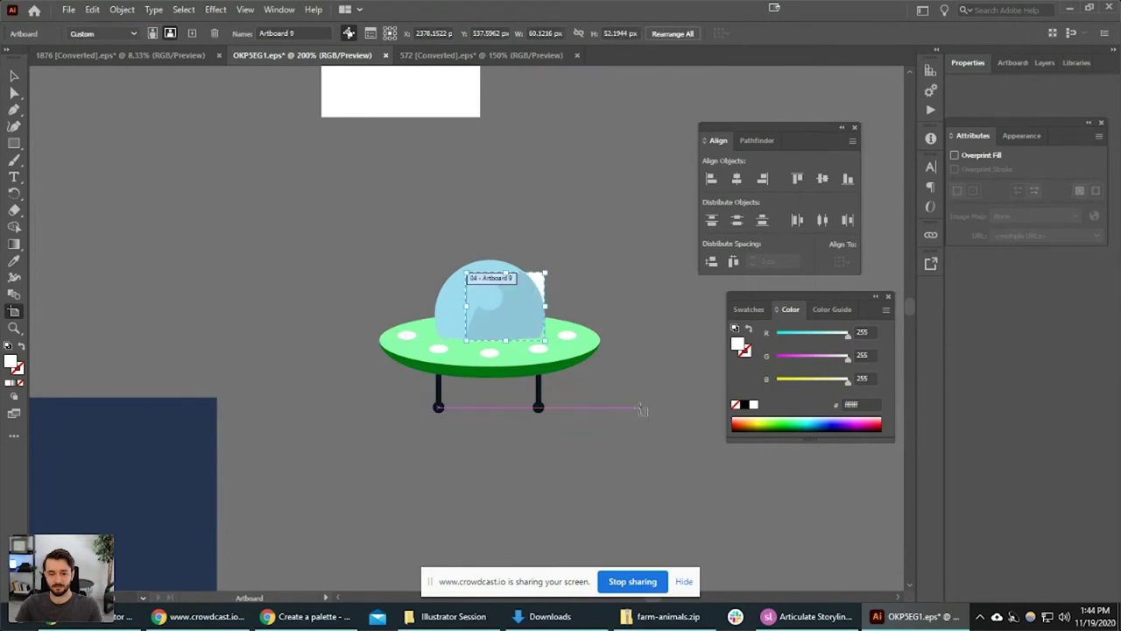
{"action": "scroll", "coordinate": [547, 324], "scroll_direction": "up", "scroll_amount": 3}
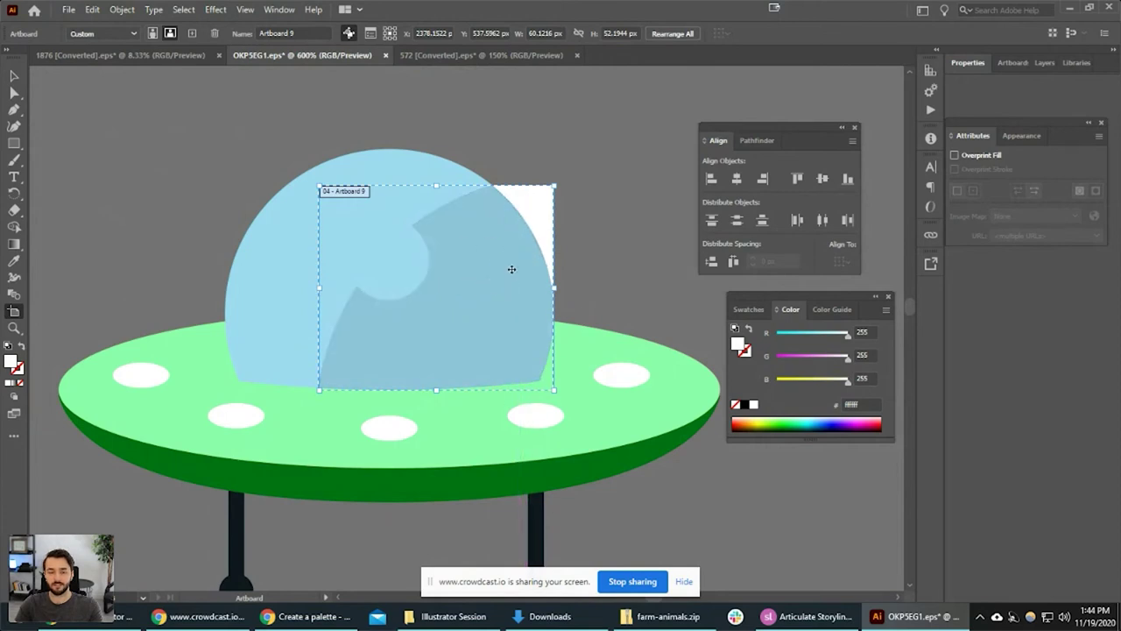
{"action": "key", "text": "Delete"}
{"action": "scroll", "coordinate": [484, 254], "scroll_direction": "down", "scroll_amount": 2}
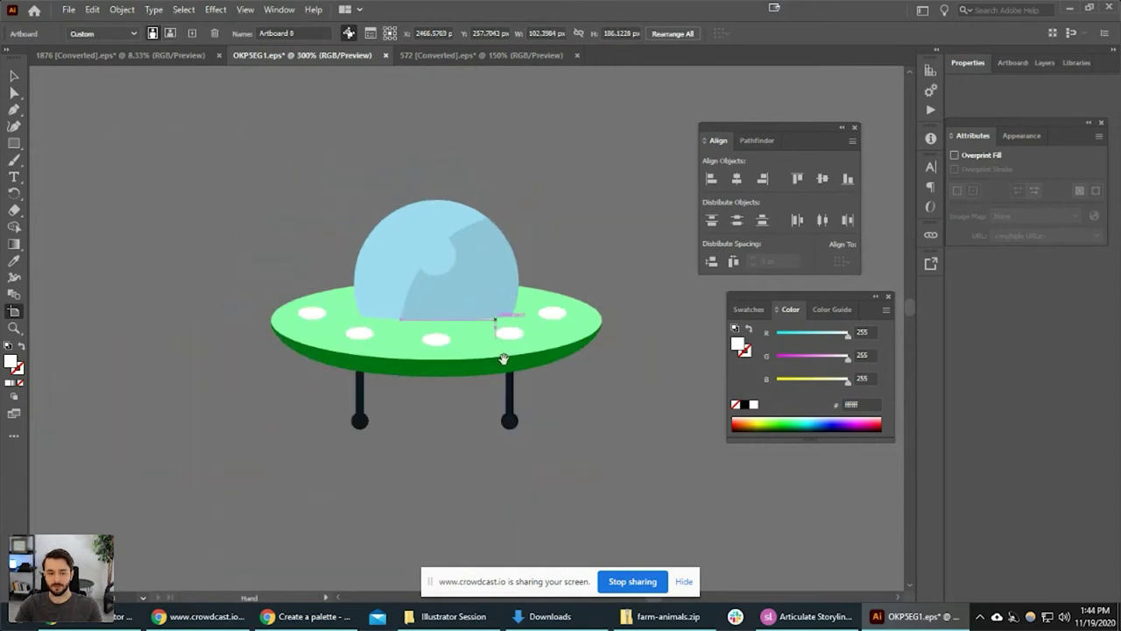
Group all parts of the UFO into one object and deselect it.
{"action": "key", "text": "v"}
{"action": "scroll", "coordinate": [504, 365], "scroll_direction": "down", "scroll_amount": 2}
{"action": "key", "text": "a"}
{"action": "left_click_drag", "start_coordinate": [570, 417], "coordinate": [375, 259]}
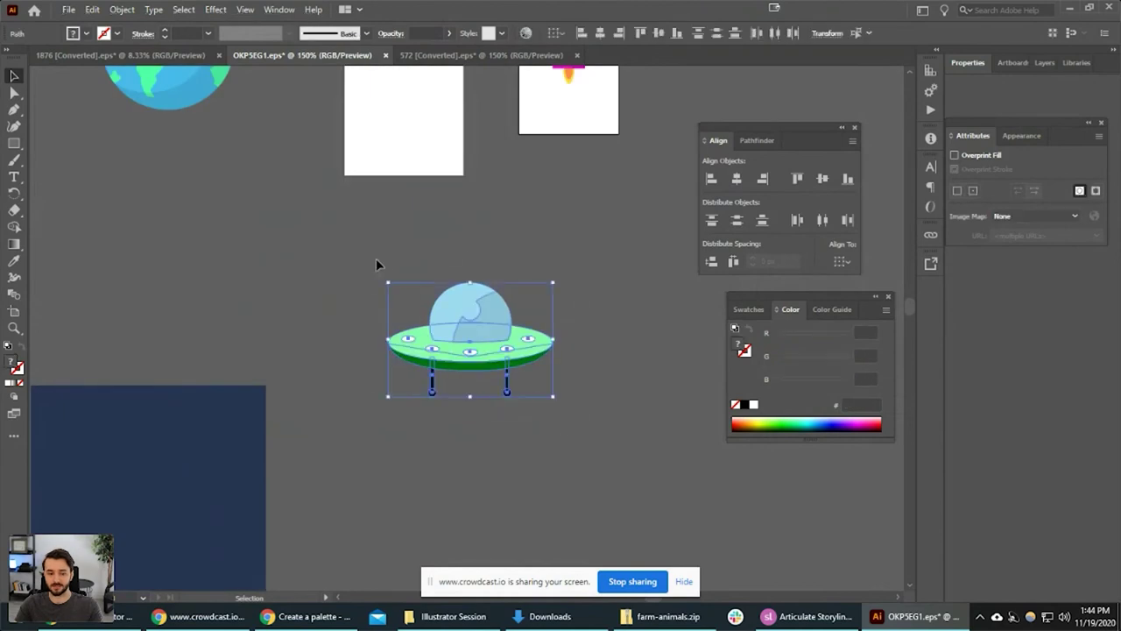
{"action": "left_click", "coordinate": [587, 269]}
Try out an artboard fitted to the bounds of the grouped UFO, and undo it.
{"action": "key", "text": "shift+o"}
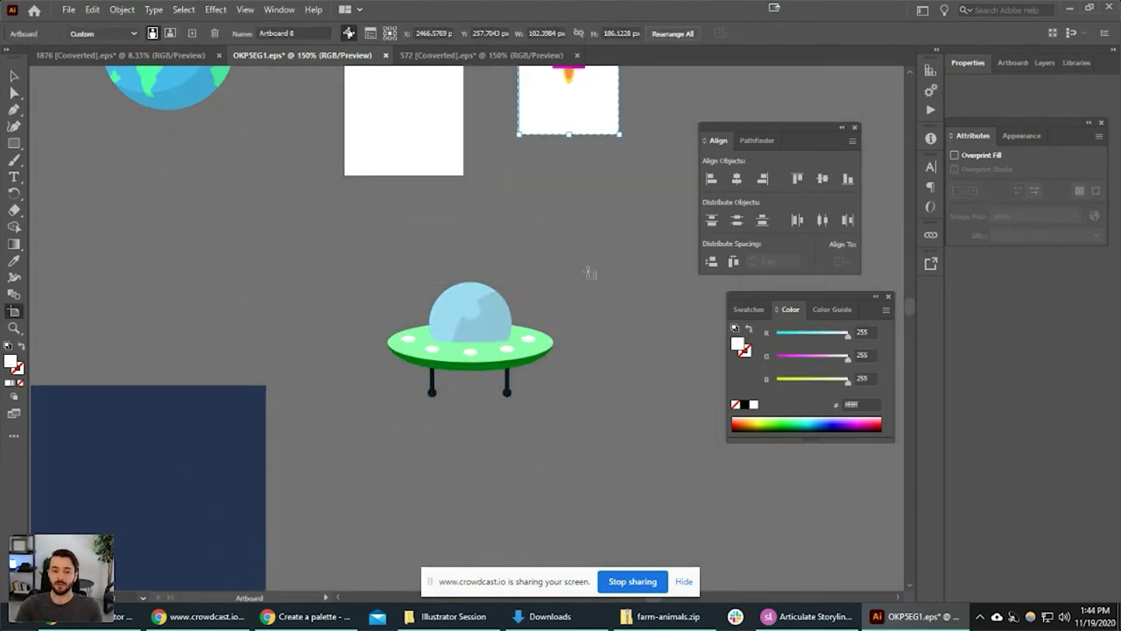
{"action": "left_click", "coordinate": [483, 298]}
{"action": "left_click", "coordinate": [483, 297]}
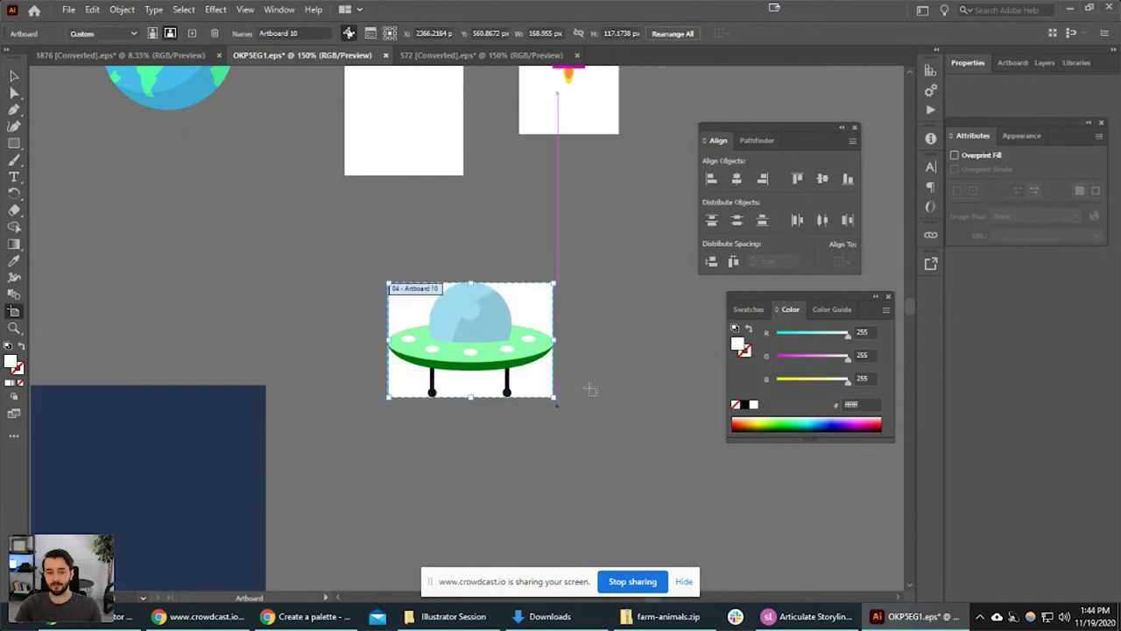
{"action": "key", "text": "v"}
{"action": "key", "text": "ctrl+z"}
{"action": "key", "text": "v"}
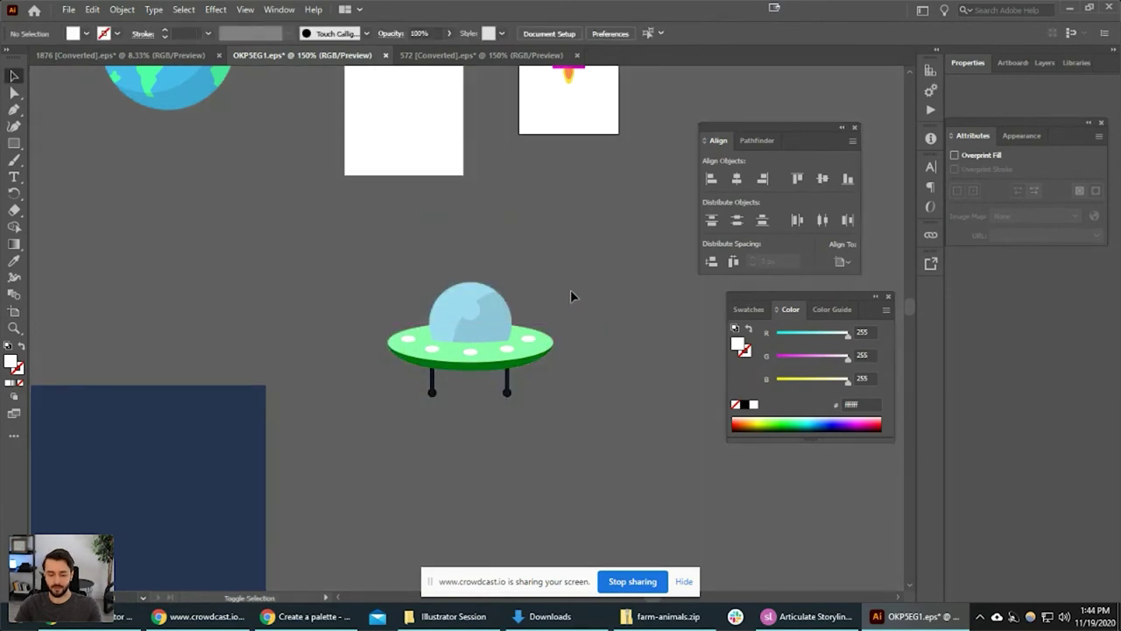
Create an artboard fitted exactly to the bounds of the grouped UFO and leave artboard editing.
{"action": "key", "text": "shift+o"}
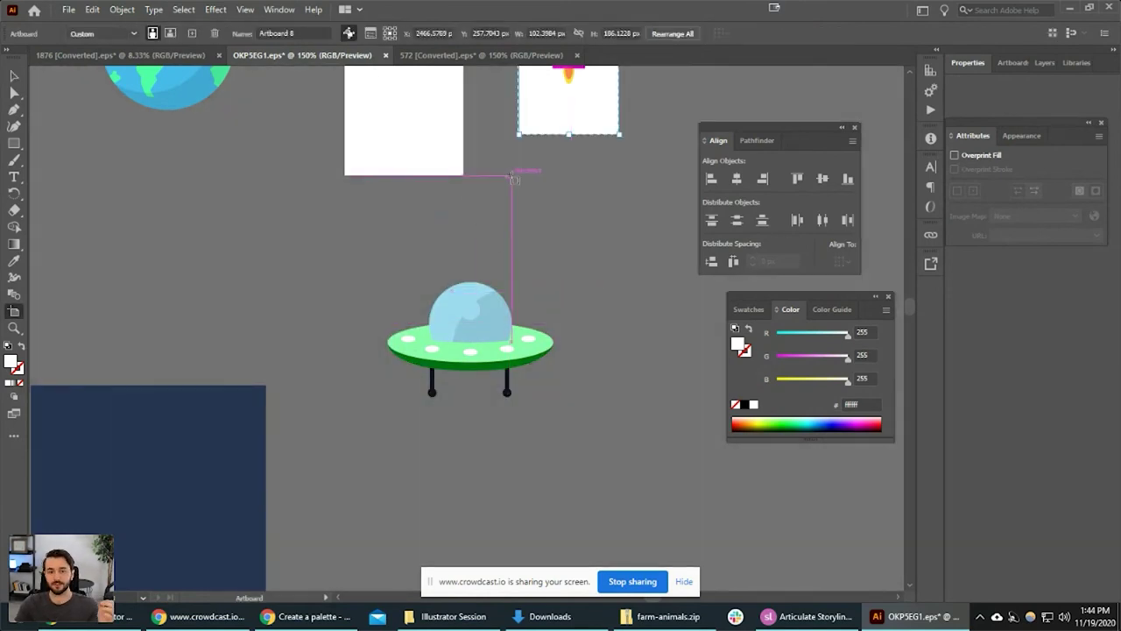
{"action": "scroll", "coordinate": [548, 113], "scroll_direction": "up", "scroll_amount": 5}
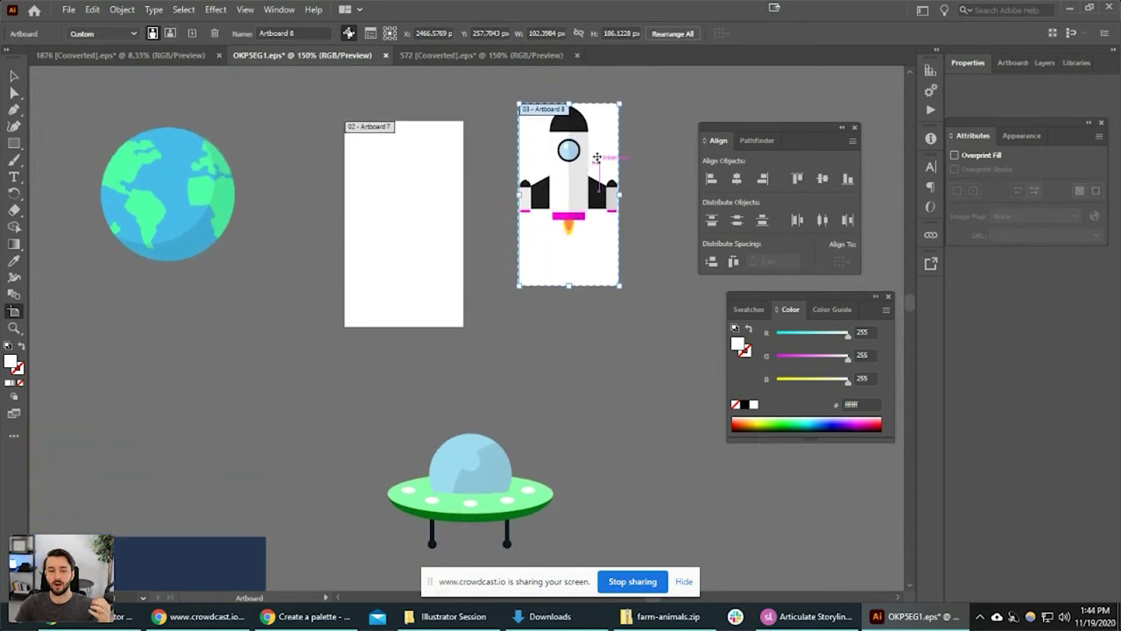
{"action": "scroll", "coordinate": [592, 173], "scroll_direction": "down", "scroll_amount": 1}
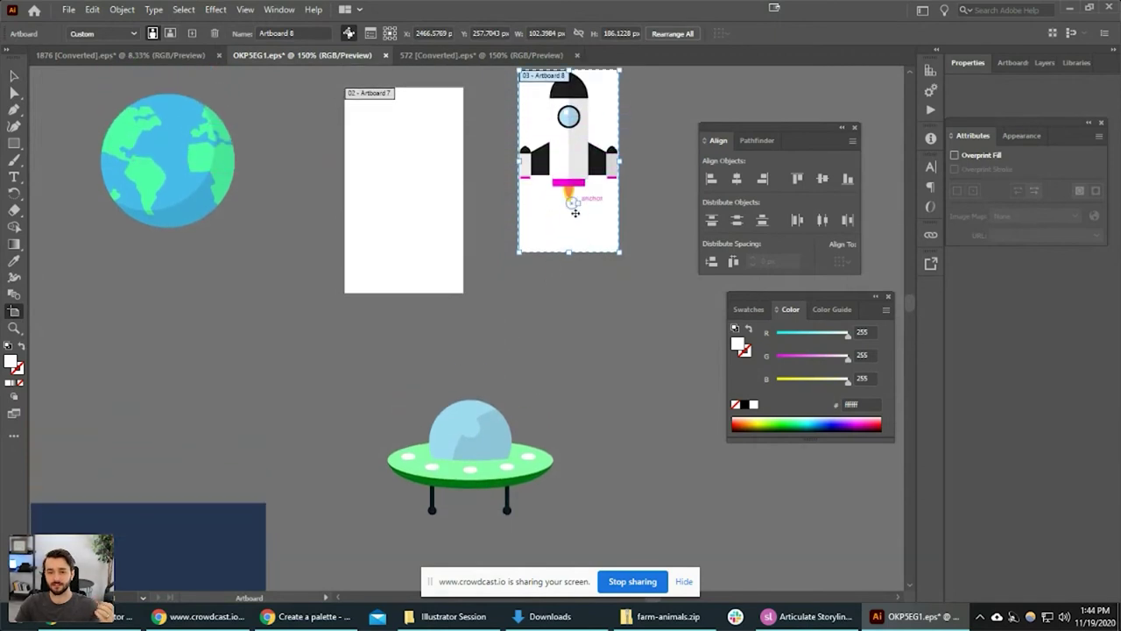
{"action": "left_click", "coordinate": [494, 442]}
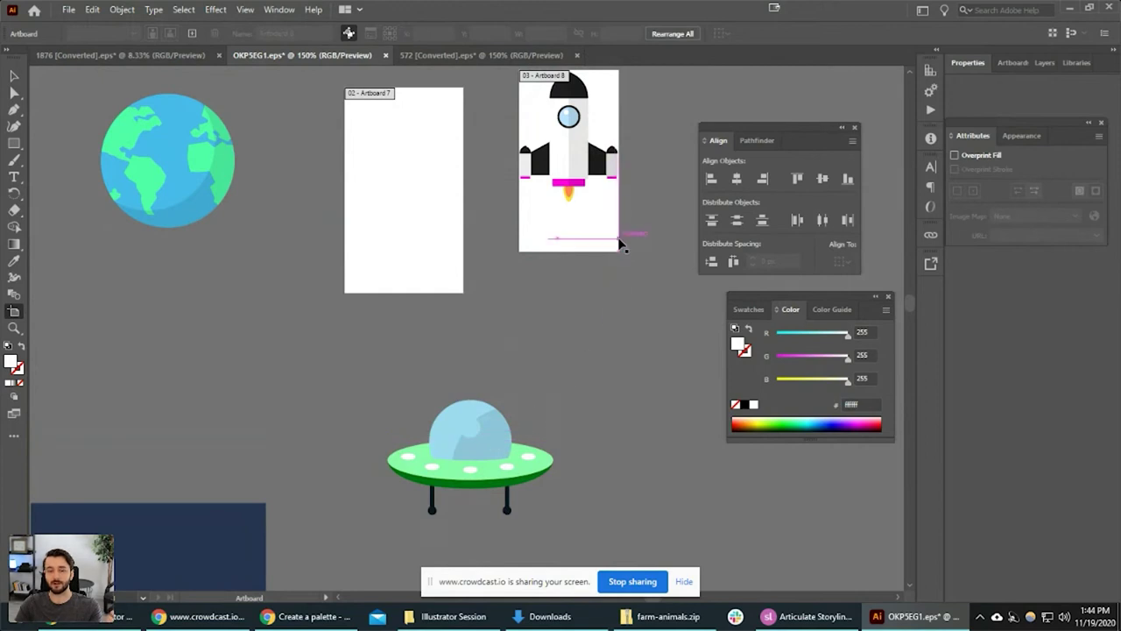
{"action": "left_click", "coordinate": [495, 441]}
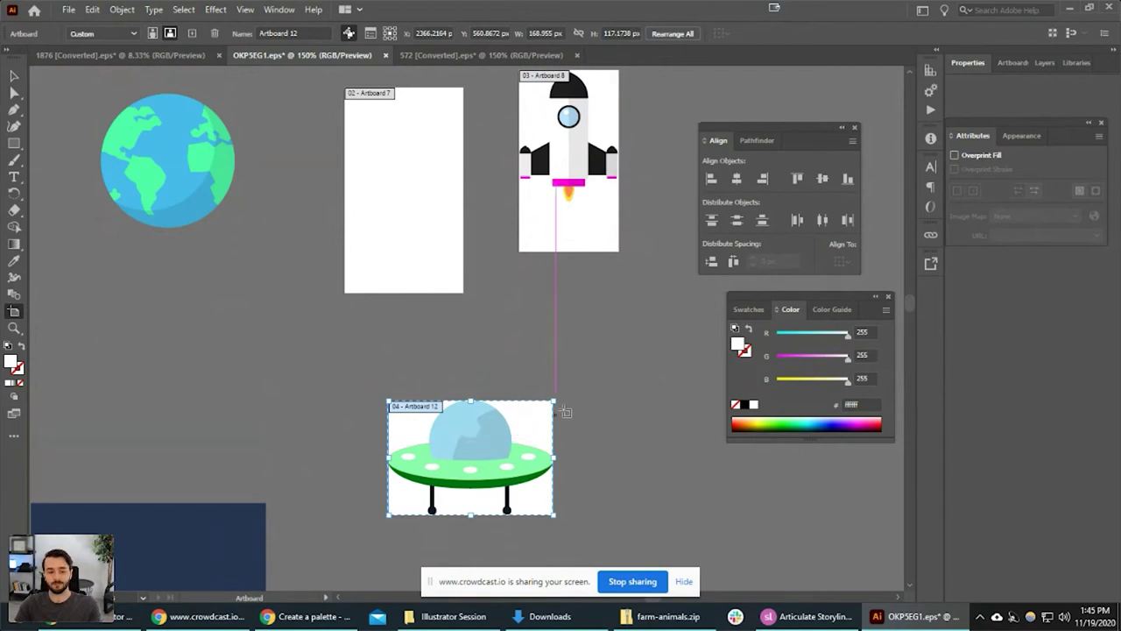
{"action": "key", "text": "Escape"}
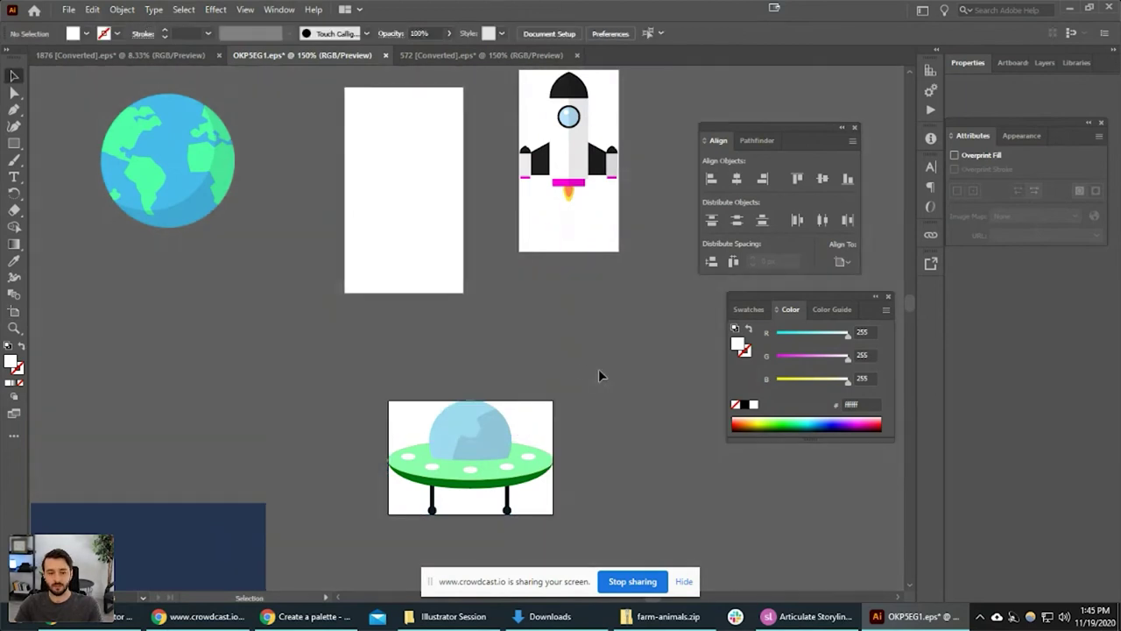
Preview the rocket's artboard in Save for Web (Legacy) and close the preview without saving.
{"action": "left_click_drag", "start_coordinate": [566, 276], "coordinate": [527, 385]}
{"action": "scroll", "coordinate": [524, 349], "scroll_direction": "up", "scroll_amount": 1}
{"action": "left_click", "coordinate": [554, 277]}
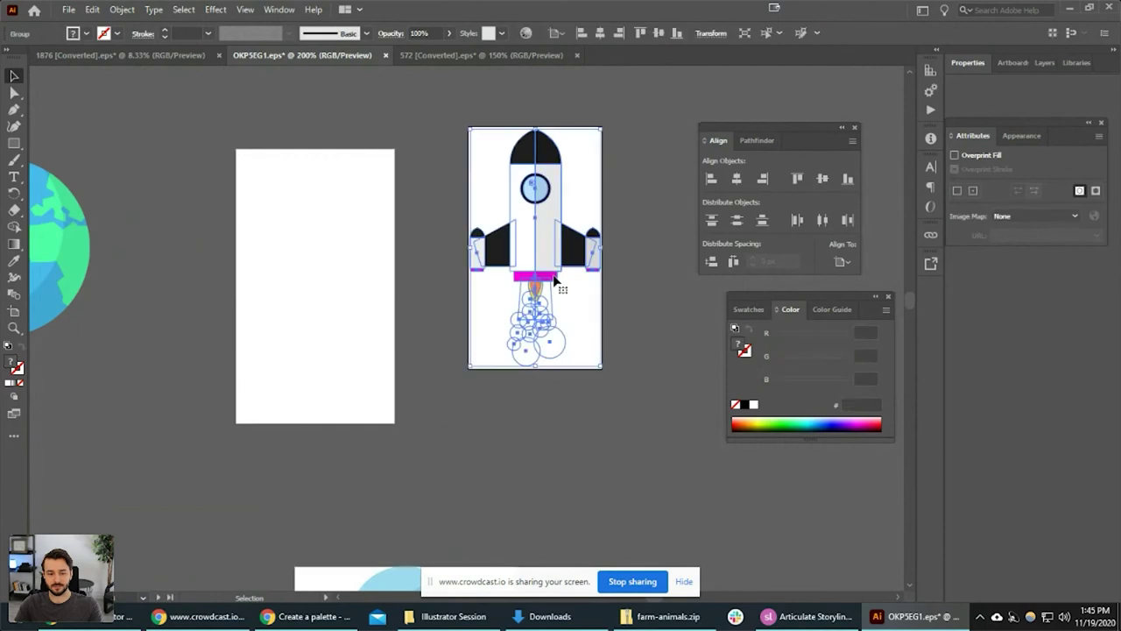
{"action": "left_click", "coordinate": [69, 12]}
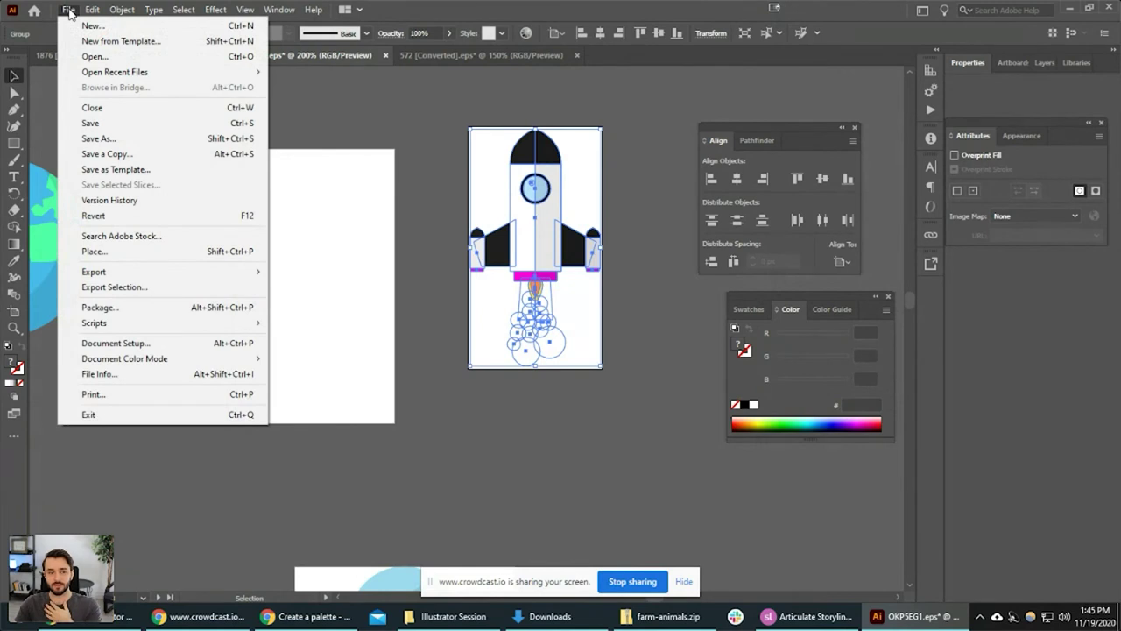
{"action": "mouse_move", "coordinate": [131, 272]}
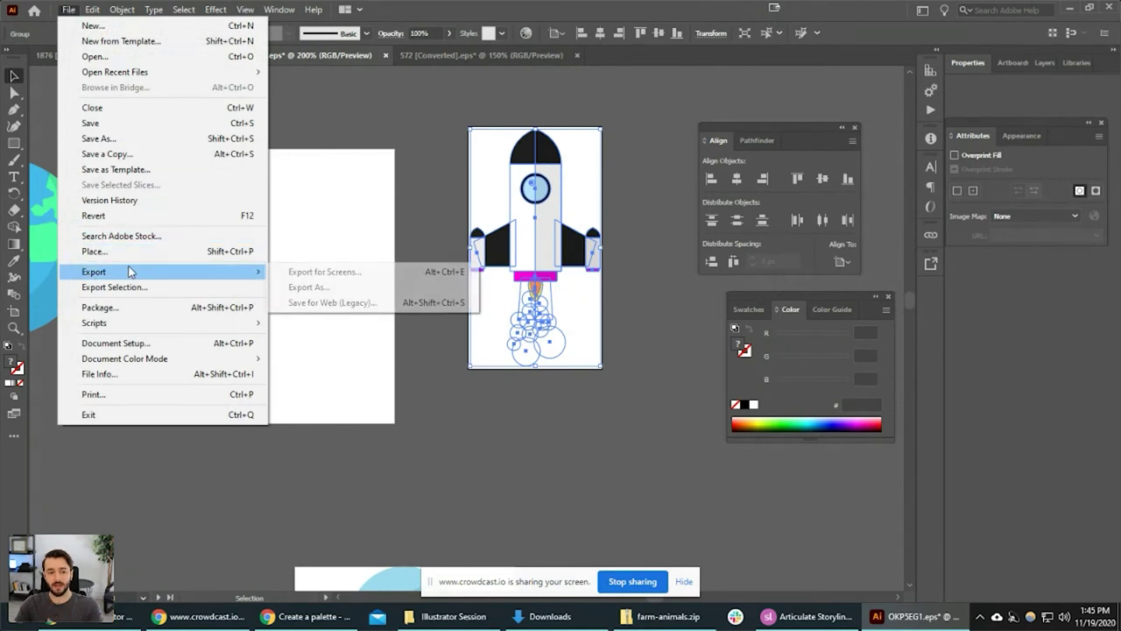
{"action": "left_click", "coordinate": [346, 306]}
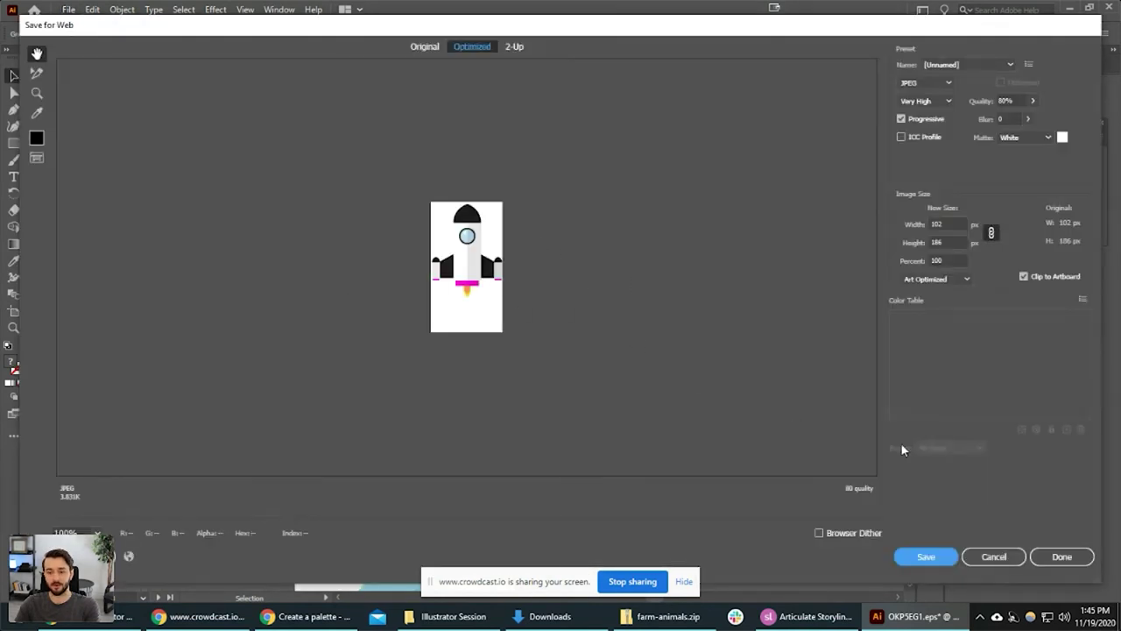
{"action": "left_click", "coordinate": [993, 556]}
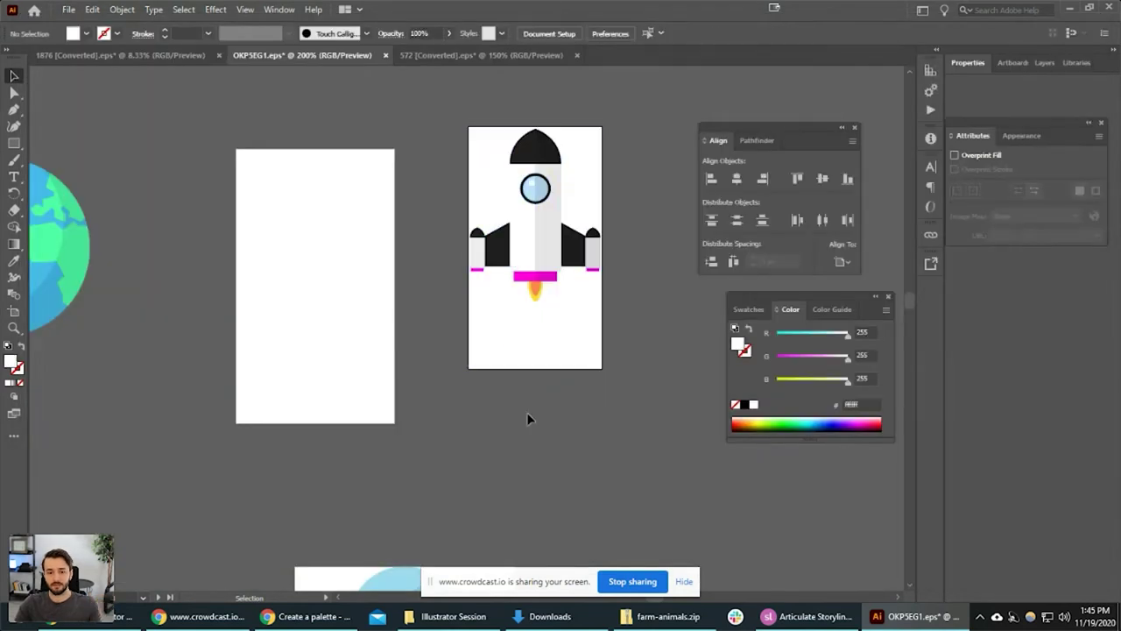
Make the UFO's artboard active, preview it in Save for Web (Legacy), and close it without saving.
{"action": "scroll", "coordinate": [526, 411], "scroll_direction": "down", "scroll_amount": 2}
{"action": "scroll", "coordinate": [517, 486], "scroll_direction": "down", "scroll_amount": 3}
{"action": "left_click", "coordinate": [487, 422]}
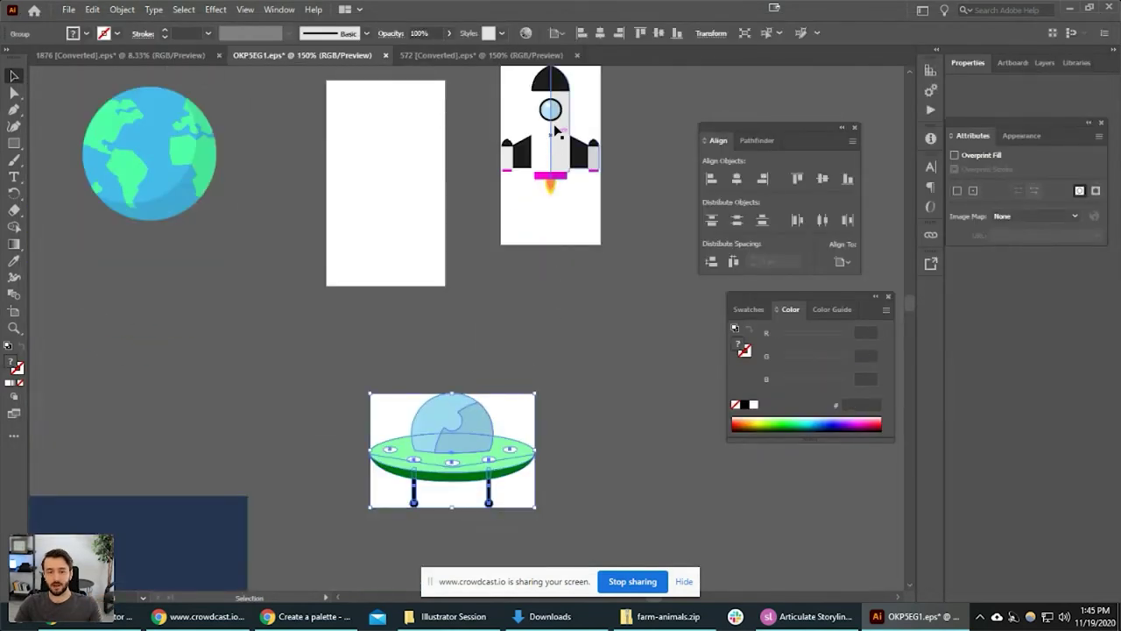
{"action": "left_click", "coordinate": [620, 283]}
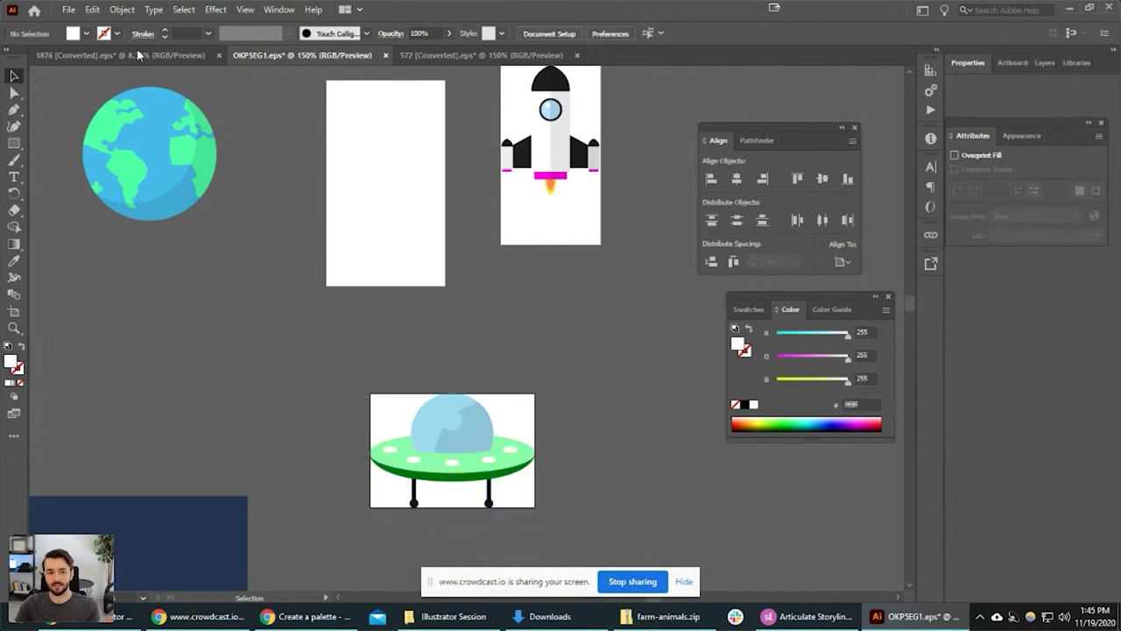
{"action": "left_click", "coordinate": [66, 9]}
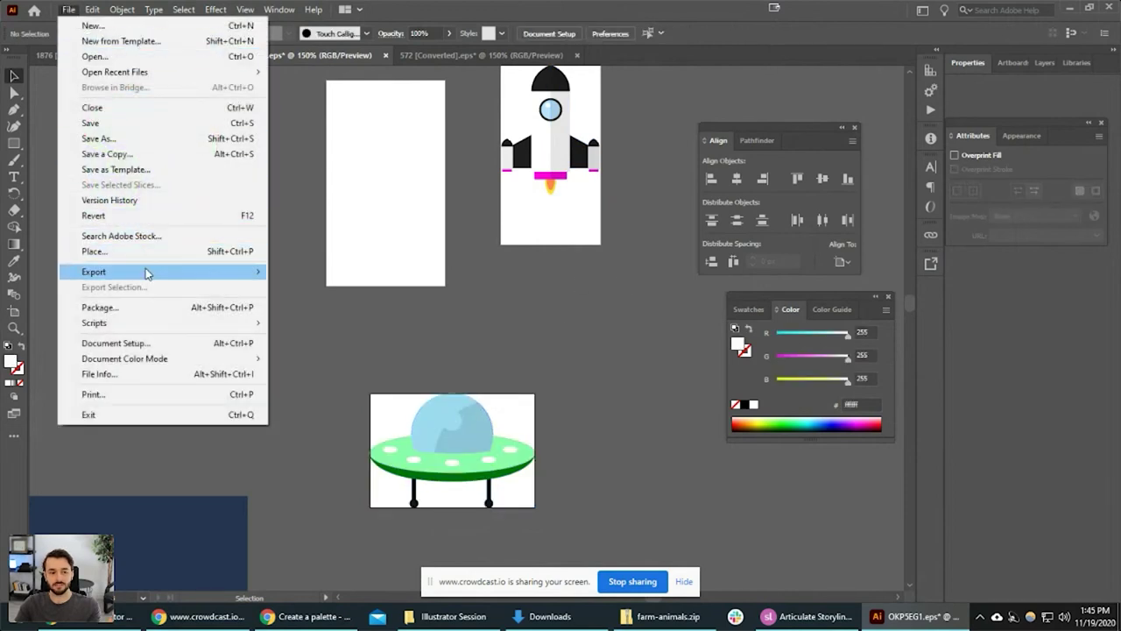
{"action": "mouse_move", "coordinate": [147, 271]}
{"action": "left_click", "coordinate": [297, 302]}
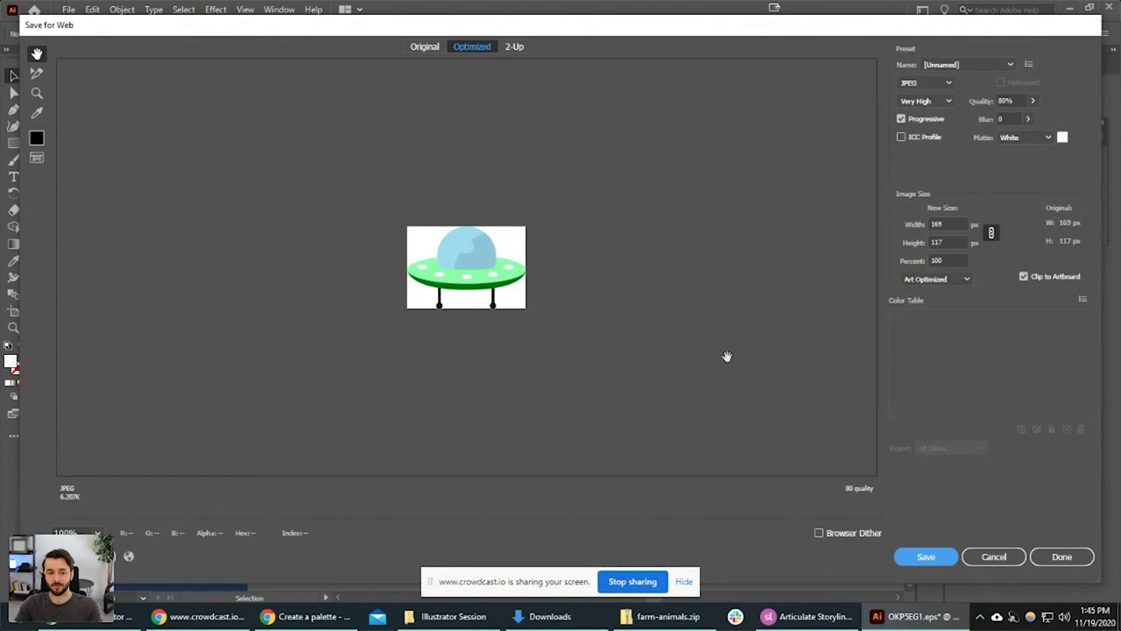
{"action": "left_click", "coordinate": [994, 556]}
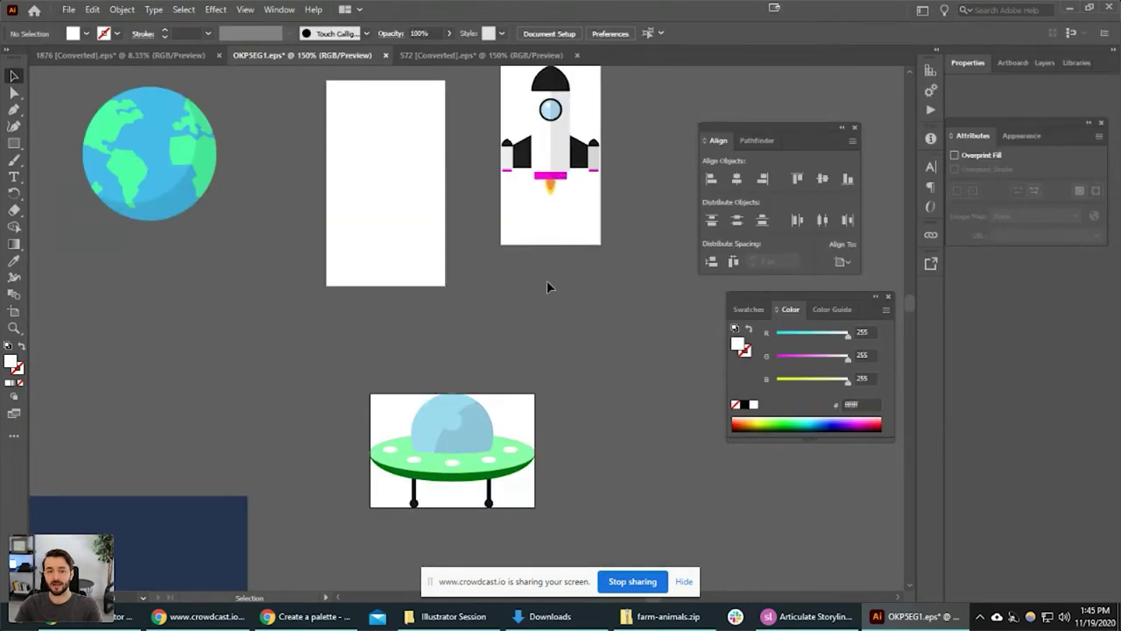
Make the rocket's artboard active with nothing selected and open it in Save for Web (Legacy).
{"action": "scroll", "coordinate": [548, 287], "scroll_direction": "up", "scroll_amount": 1}
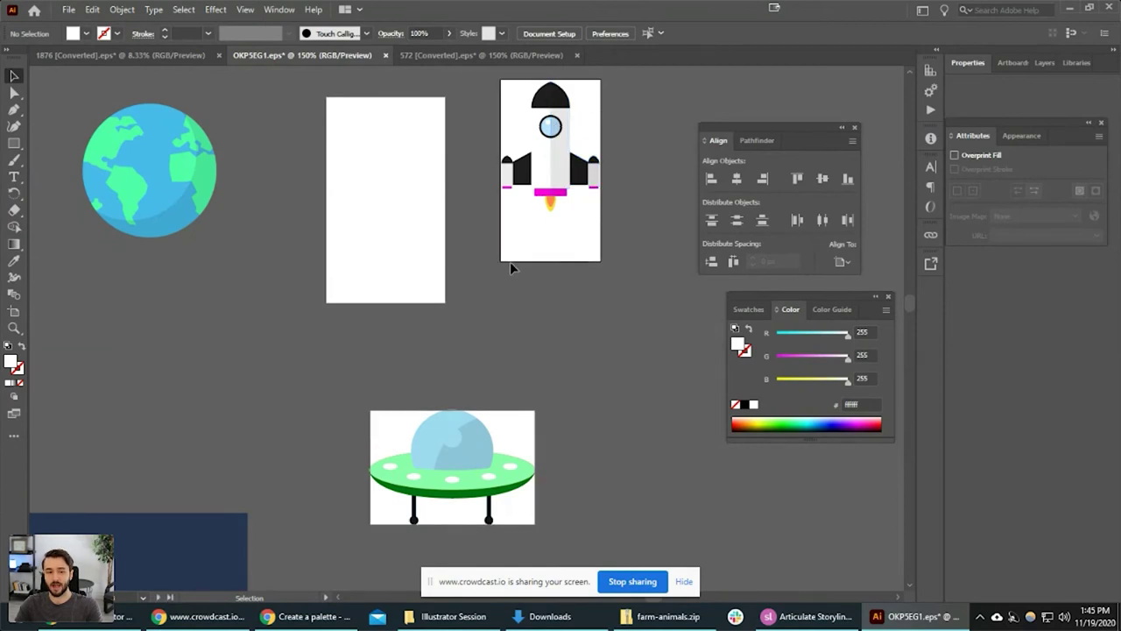
{"action": "left_click", "coordinate": [529, 427]}
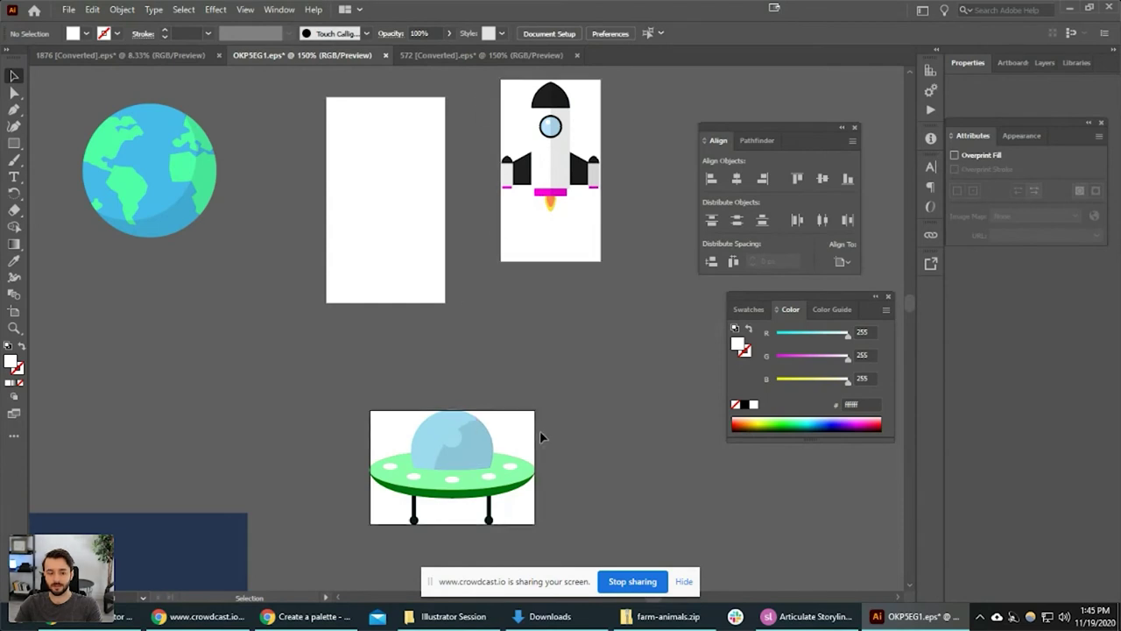
{"action": "left_click", "coordinate": [554, 185]}
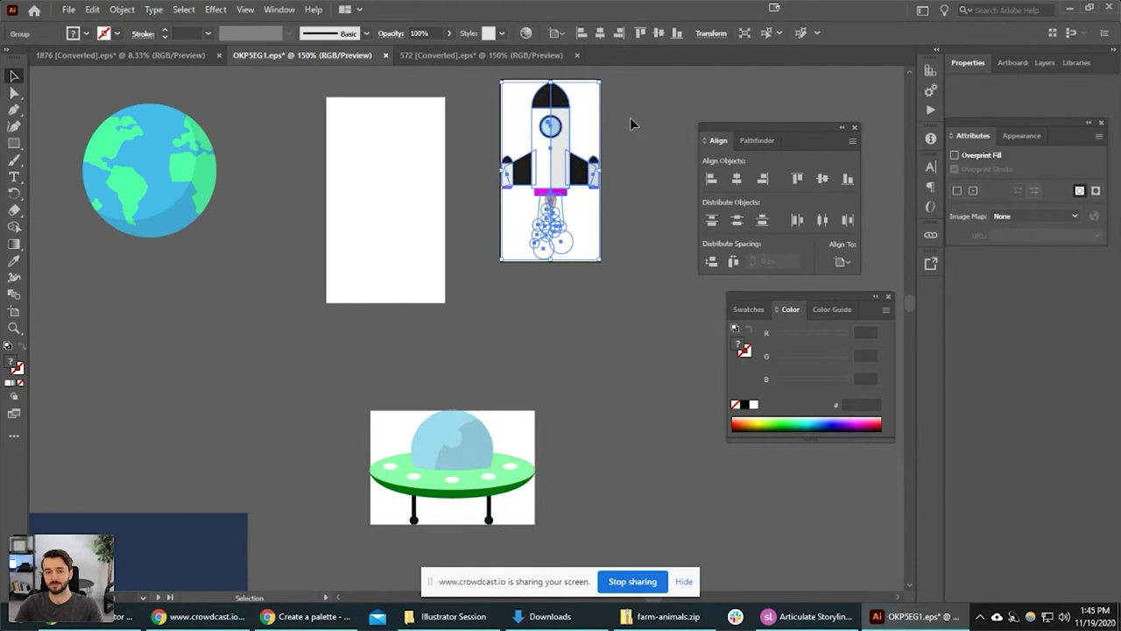
{"action": "left_click", "coordinate": [602, 90]}
{"action": "left_click", "coordinate": [69, 10]}
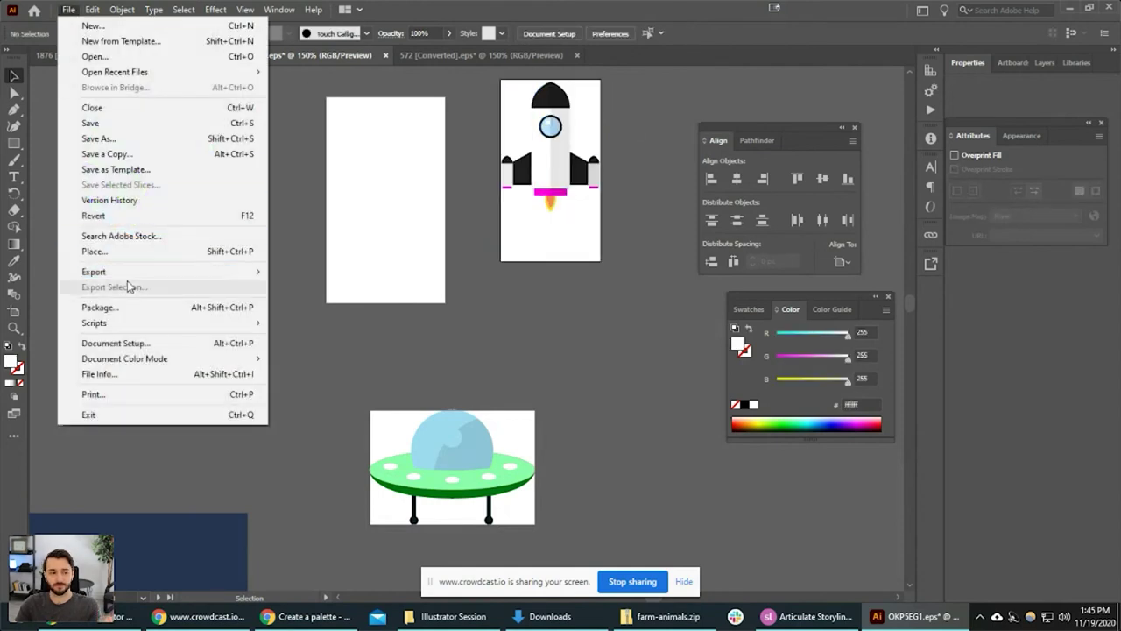
{"action": "mouse_move", "coordinate": [172, 273]}
{"action": "left_click", "coordinate": [344, 305]}
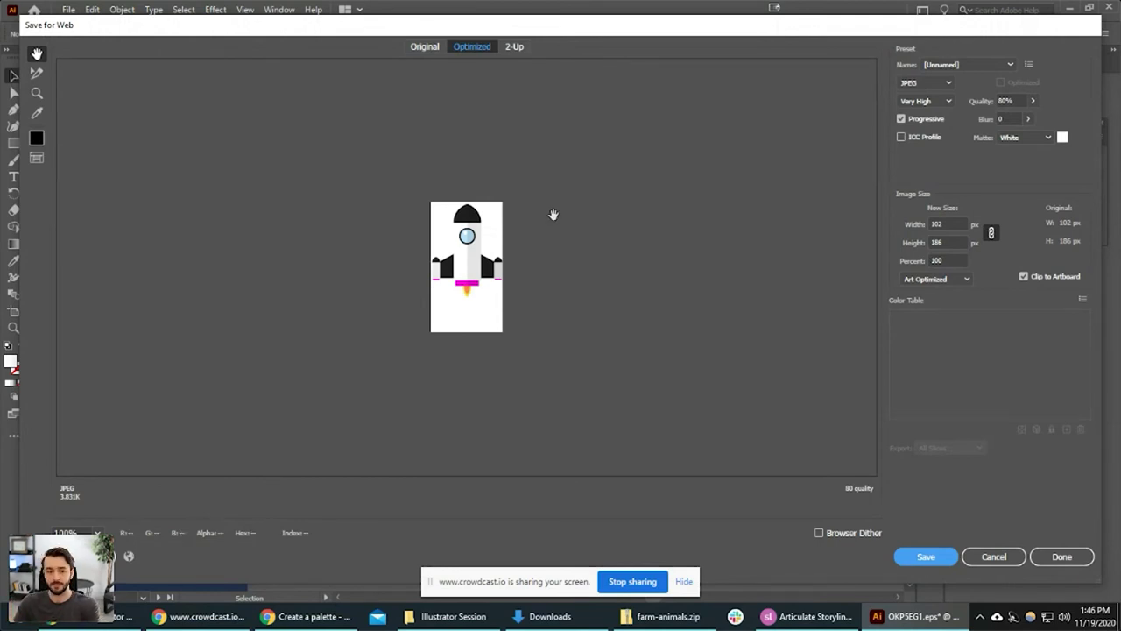
Review the available export file formats and set the rocket's format to PNG-24.
{"action": "left_click", "coordinate": [937, 84]}
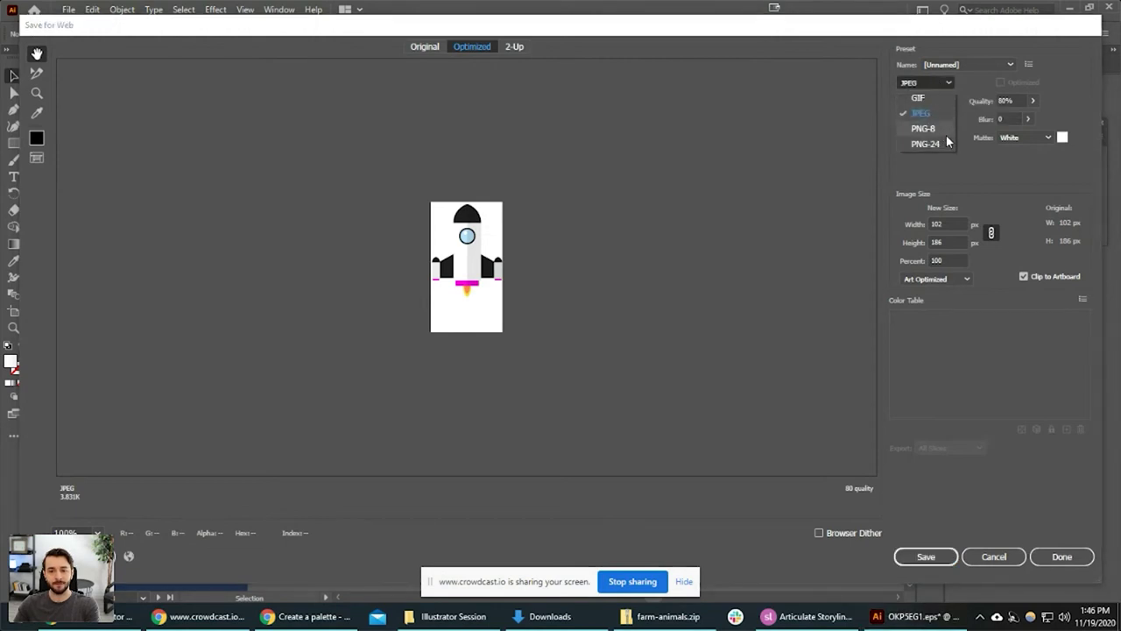
{"action": "left_click", "coordinate": [948, 84]}
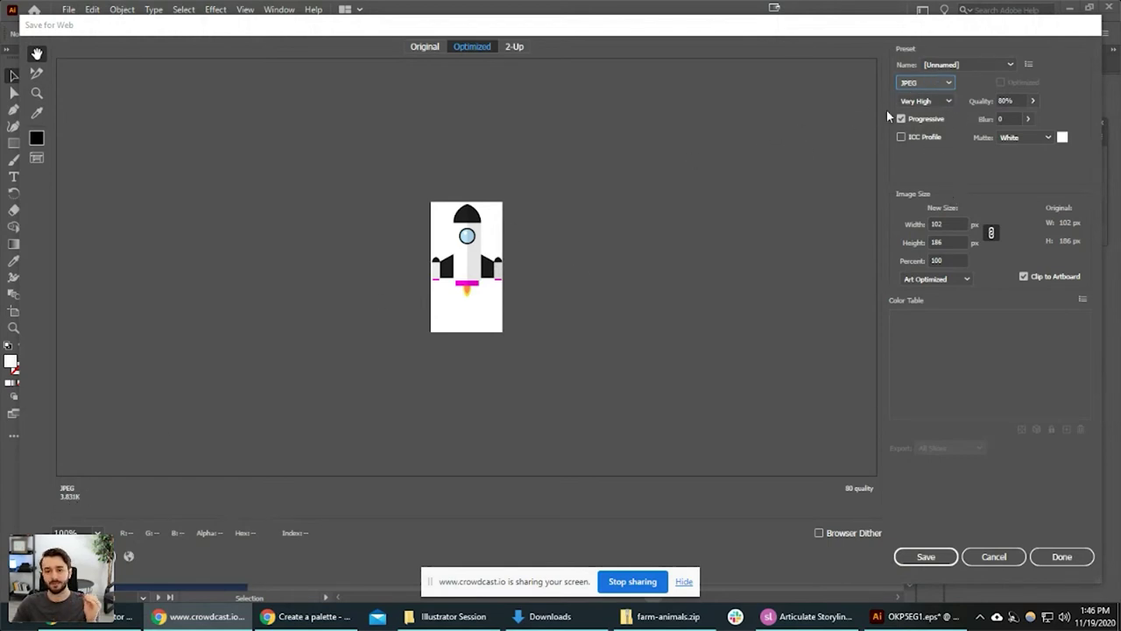
{"action": "left_click", "coordinate": [933, 83]}
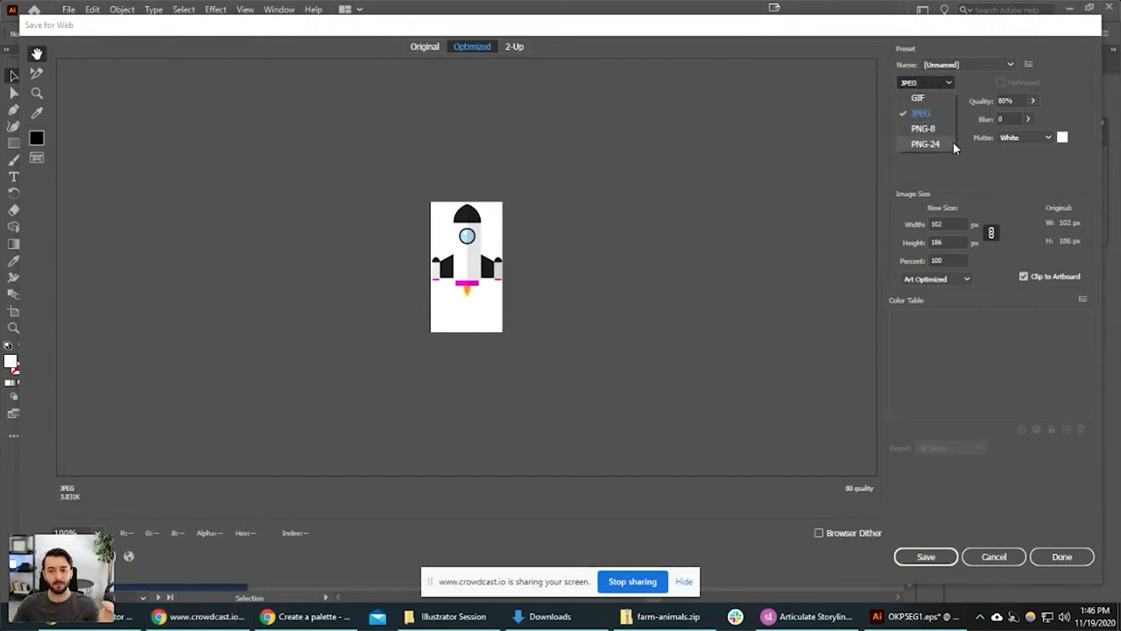
{"action": "left_click", "coordinate": [950, 87]}
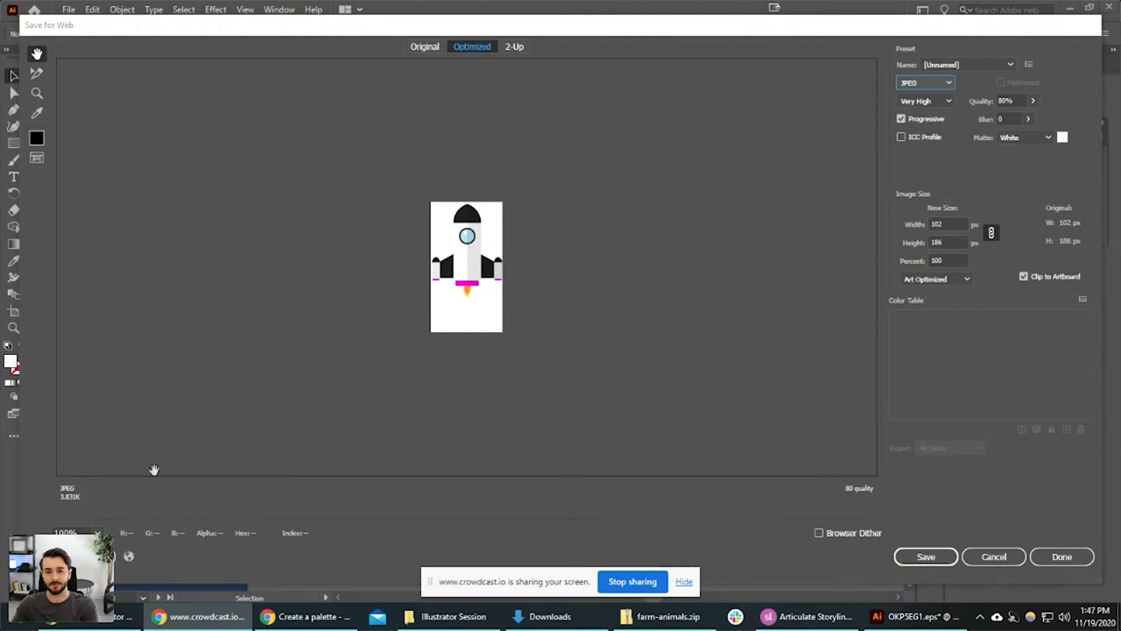
{"action": "left_click", "coordinate": [923, 83]}
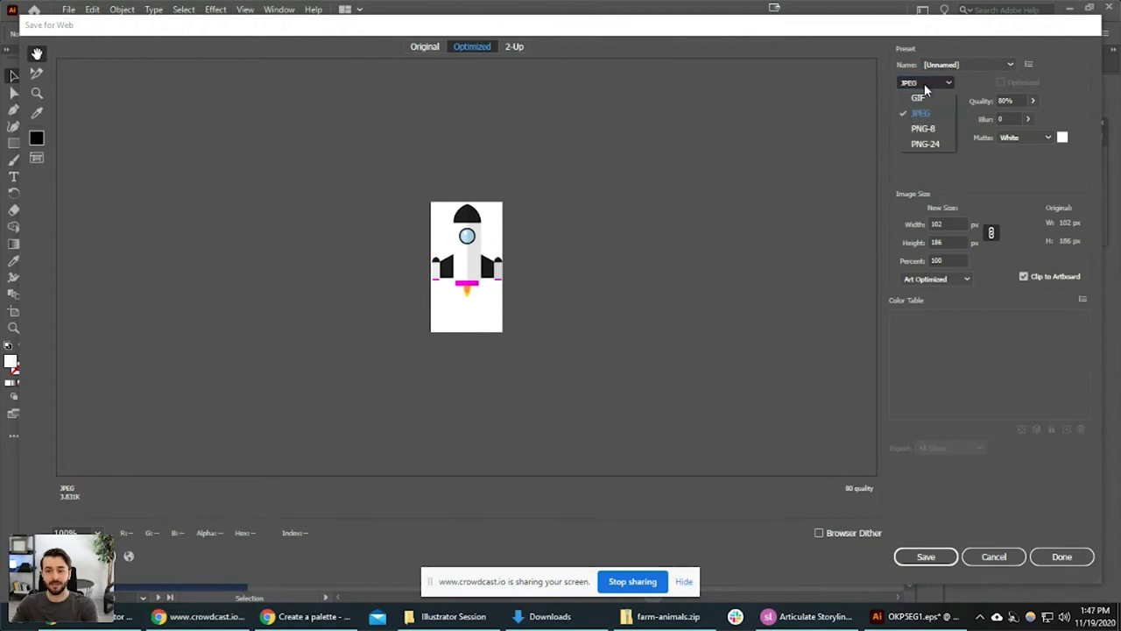
{"action": "left_click", "coordinate": [925, 144]}
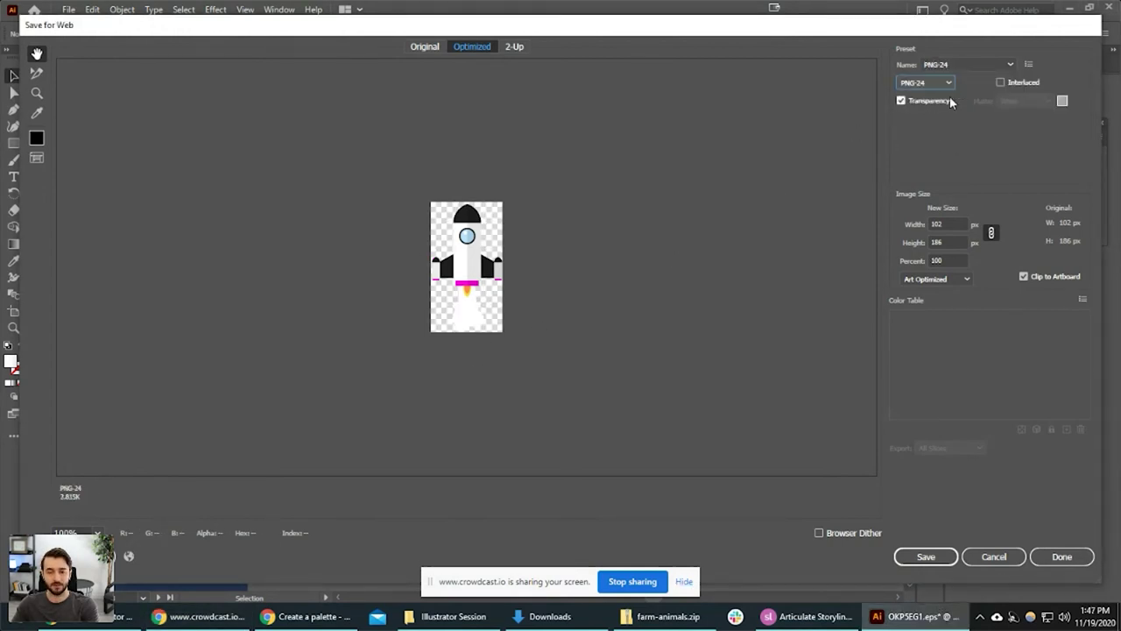
Inspect the rocket's PNG-24 preview up close for pixelation and check its export width and height.
{"action": "left_click", "coordinate": [473, 288], "text": "ctrl"}
{"action": "left_click", "coordinate": [473, 288], "text": "ctrl"}
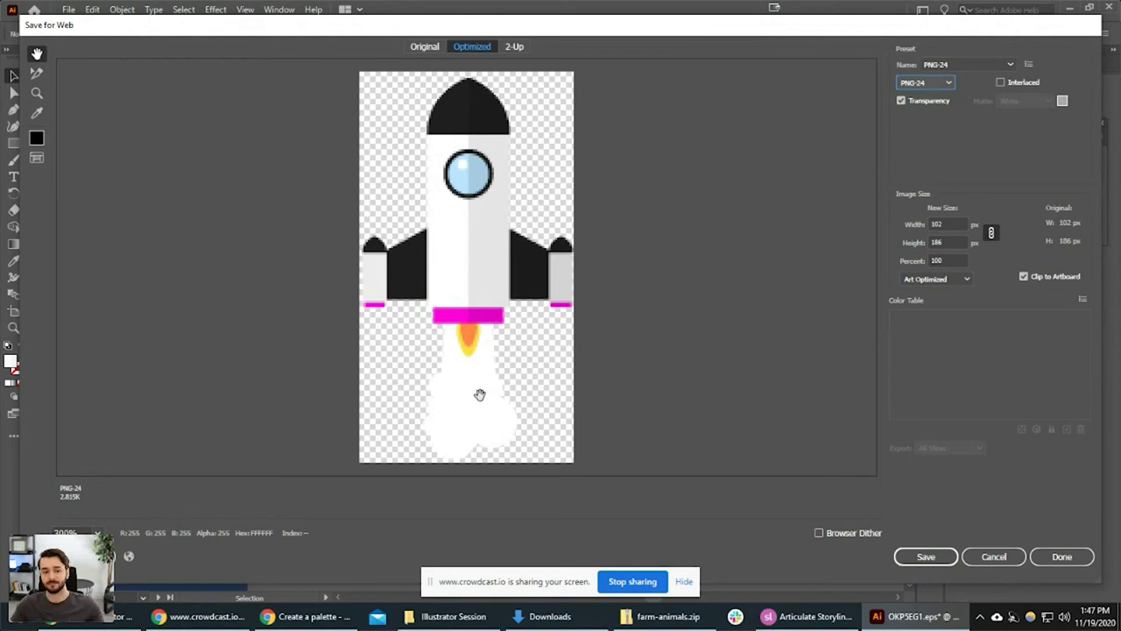
{"action": "left_click", "coordinate": [475, 200], "text": "ctrl"}
{"action": "left_click", "coordinate": [476, 232], "text": "ctrl"}
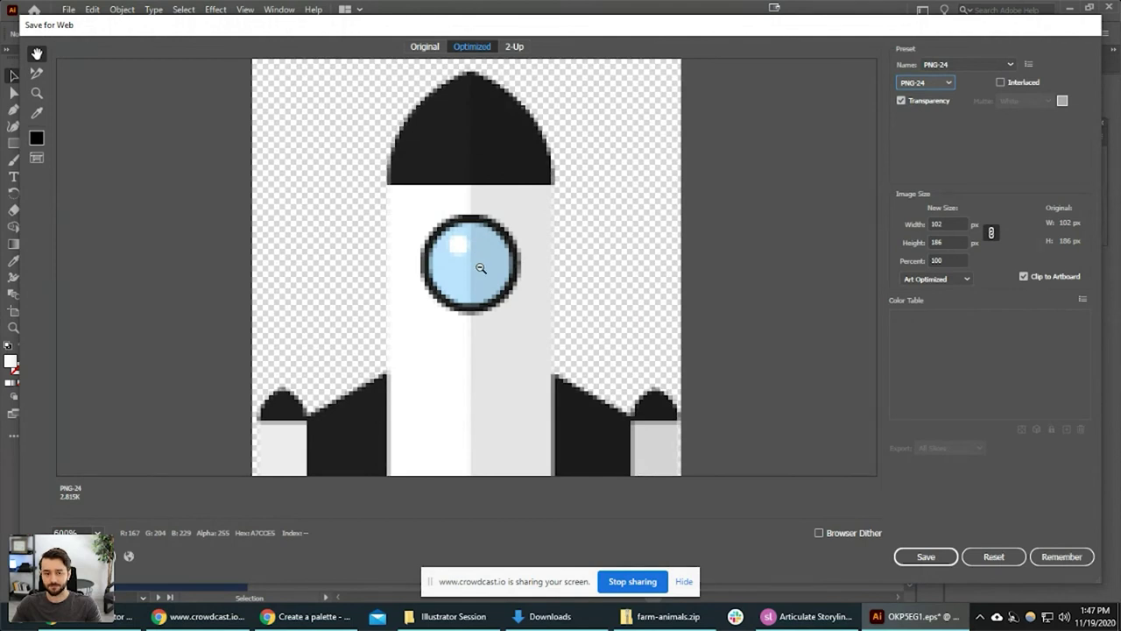
{"action": "left_click", "coordinate": [481, 267], "text": "alt"}
{"action": "left_click", "coordinate": [481, 267], "text": "alt"}
{"action": "left_click", "coordinate": [481, 267], "text": "alt"}
{"action": "left_click", "coordinate": [959, 223]}
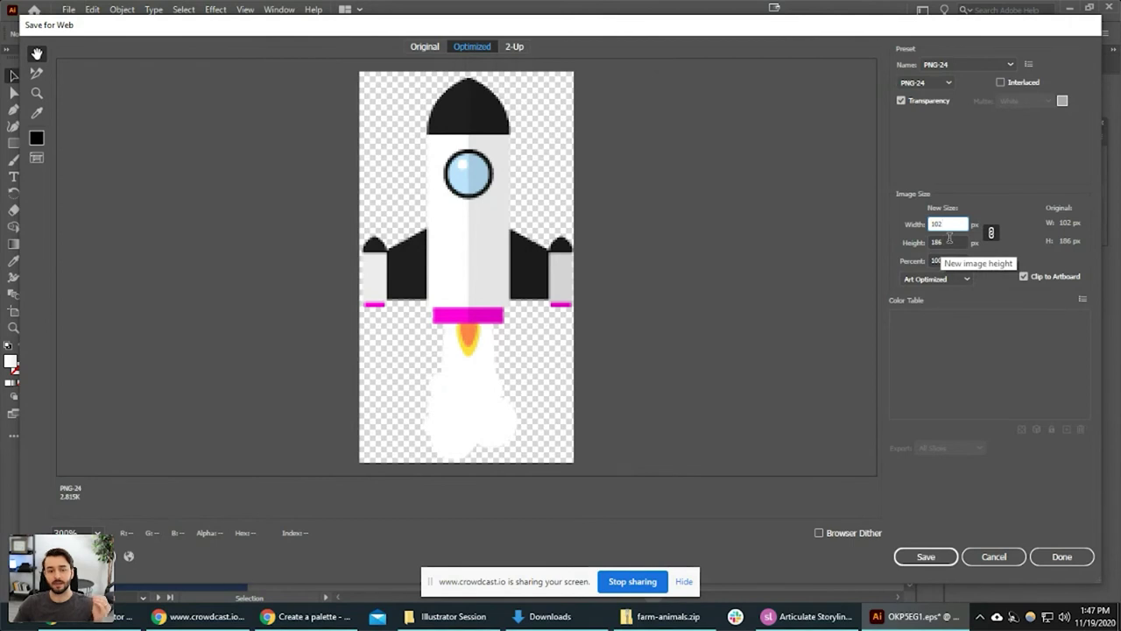
{"action": "left_click", "coordinate": [949, 242]}
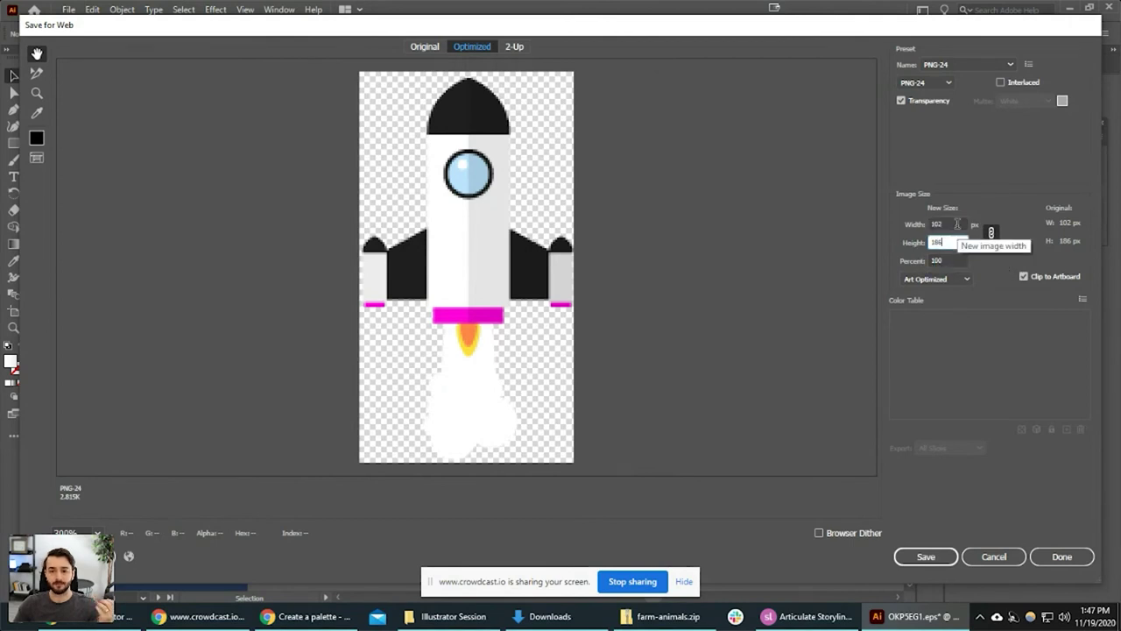
{"action": "left_click", "coordinate": [954, 224]}
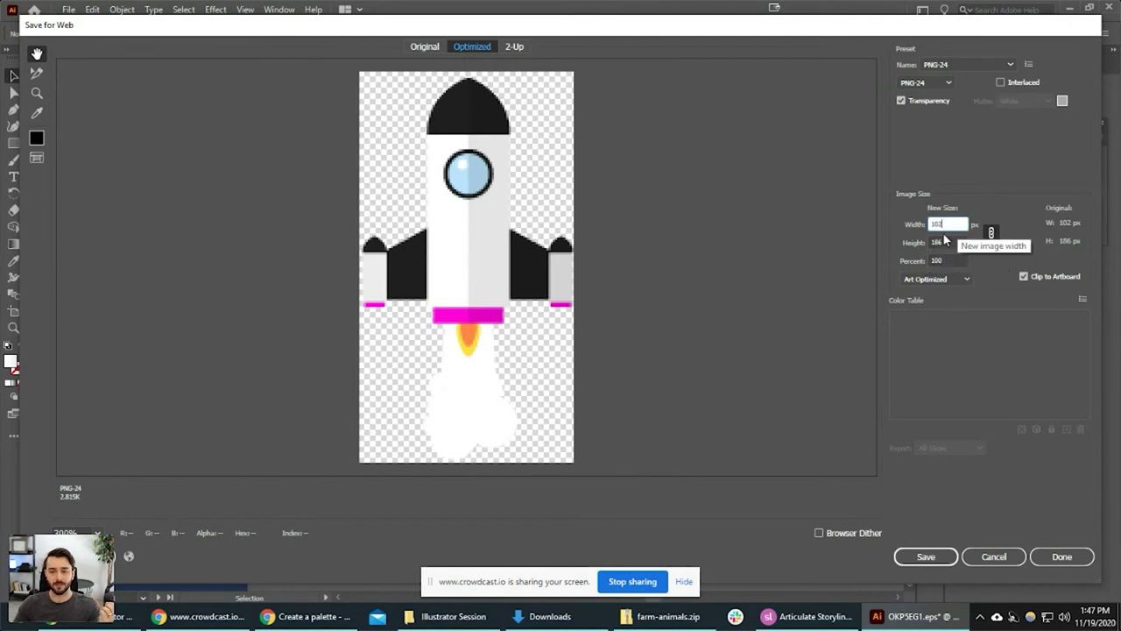
Switch to Articulate Storyline and check the project's width and height in the story size settings.
{"action": "left_click", "coordinate": [804, 622]}
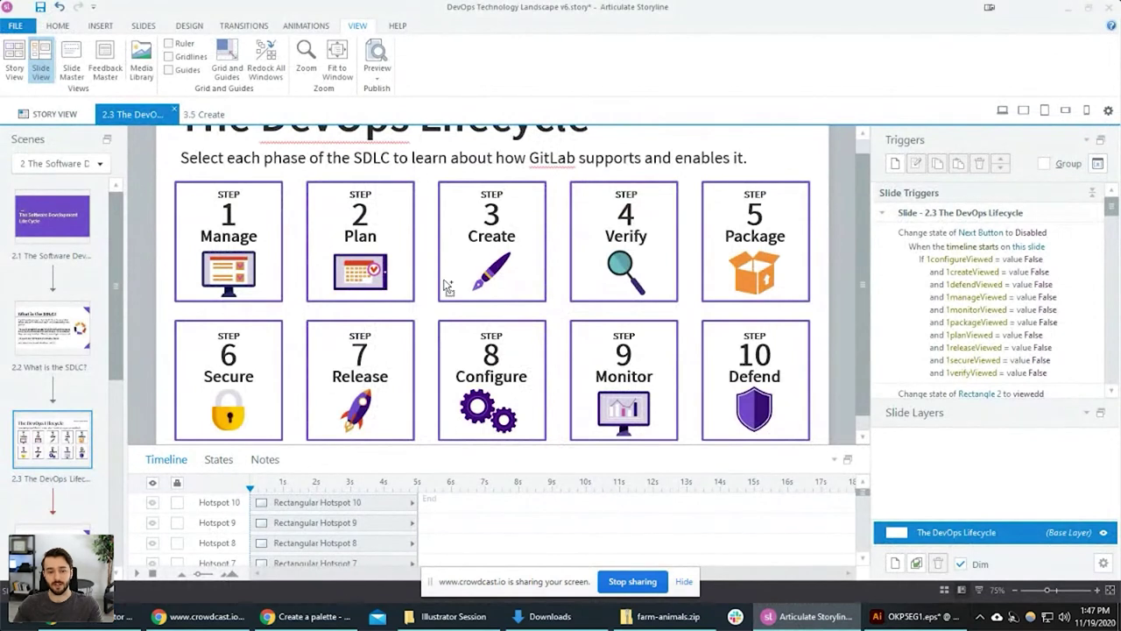
{"action": "scroll", "coordinate": [447, 288], "scroll_direction": "down", "scroll_amount": 2}
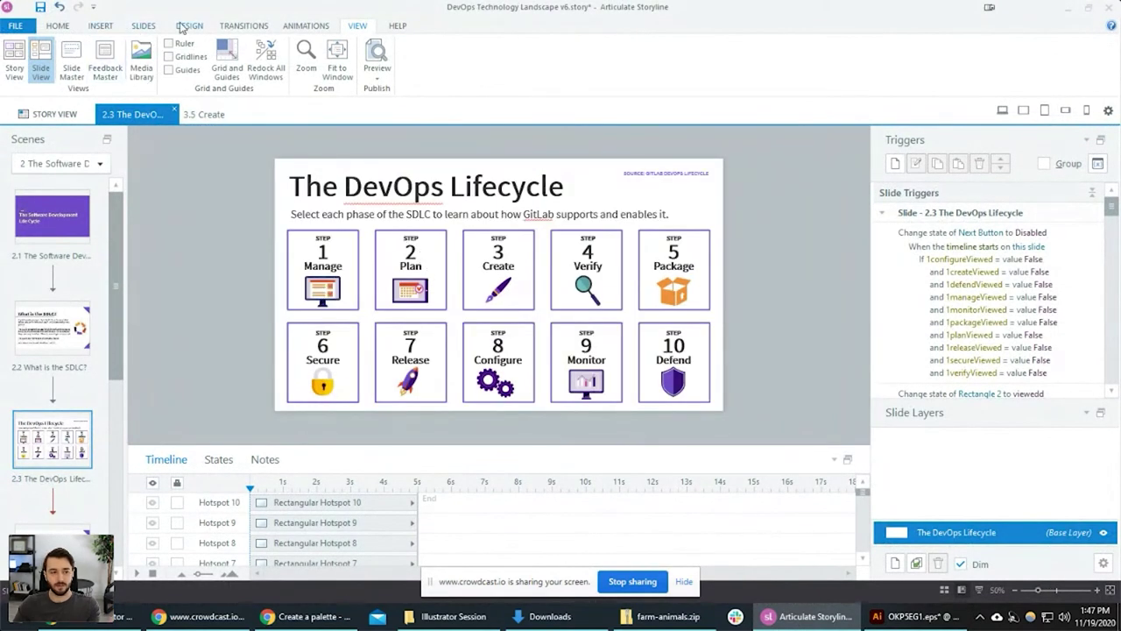
{"action": "left_click", "coordinate": [186, 27]}
{"action": "left_click", "coordinate": [18, 70]}
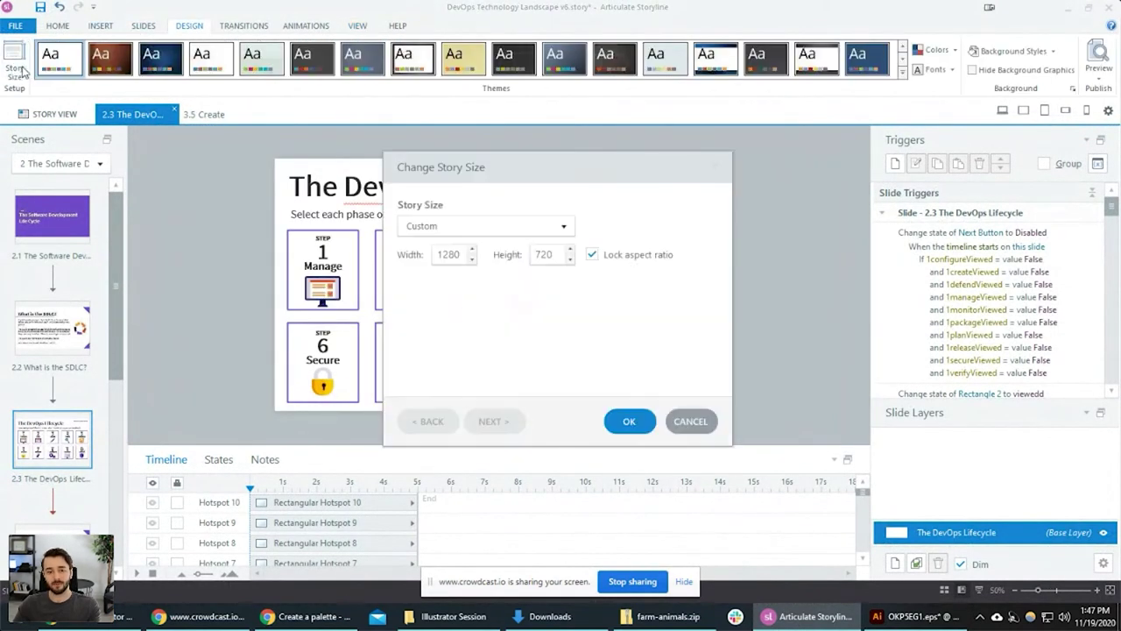
{"action": "left_click_drag", "start_coordinate": [578, 169], "coordinate": [781, 148]}
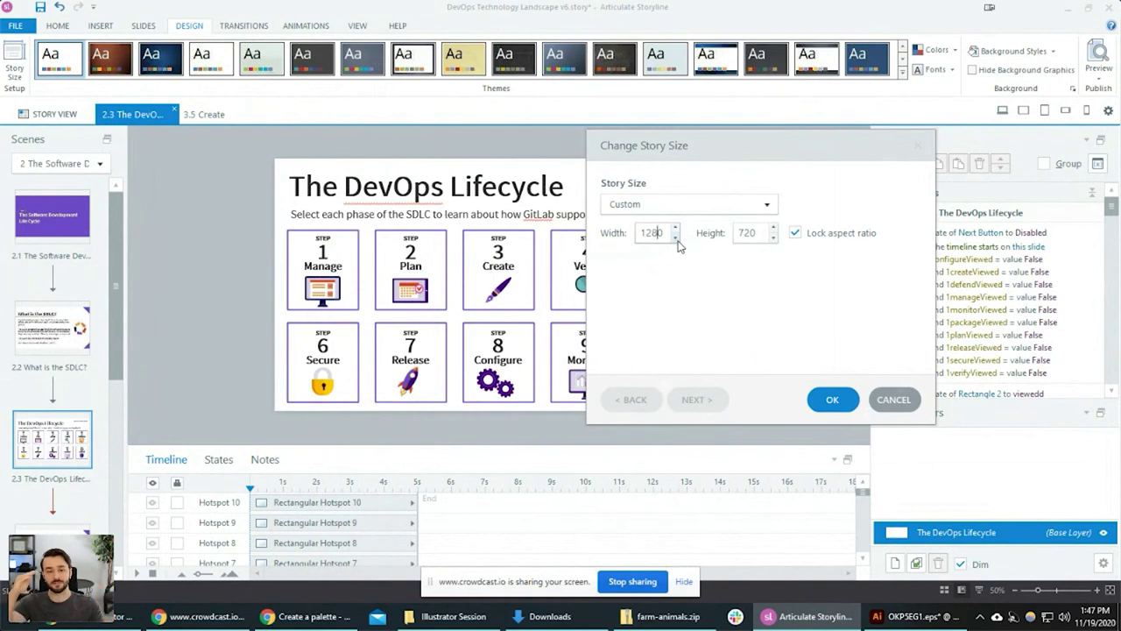
{"action": "double_click", "coordinate": [649, 233]}
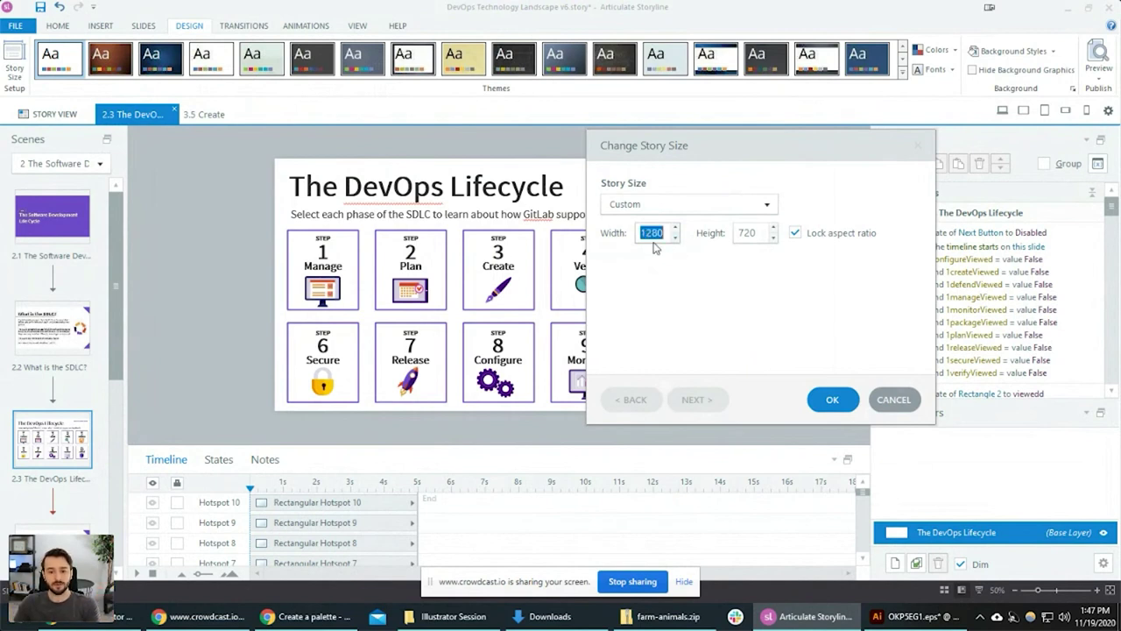
{"action": "left_click", "coordinate": [648, 233]}
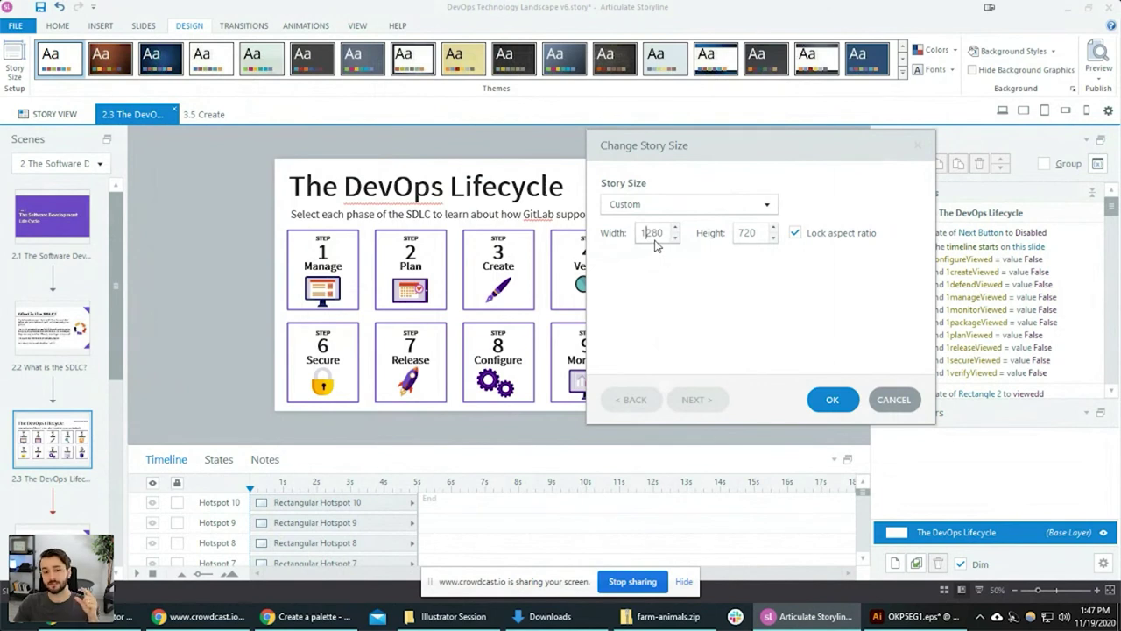
{"action": "double_click", "coordinate": [653, 233]}
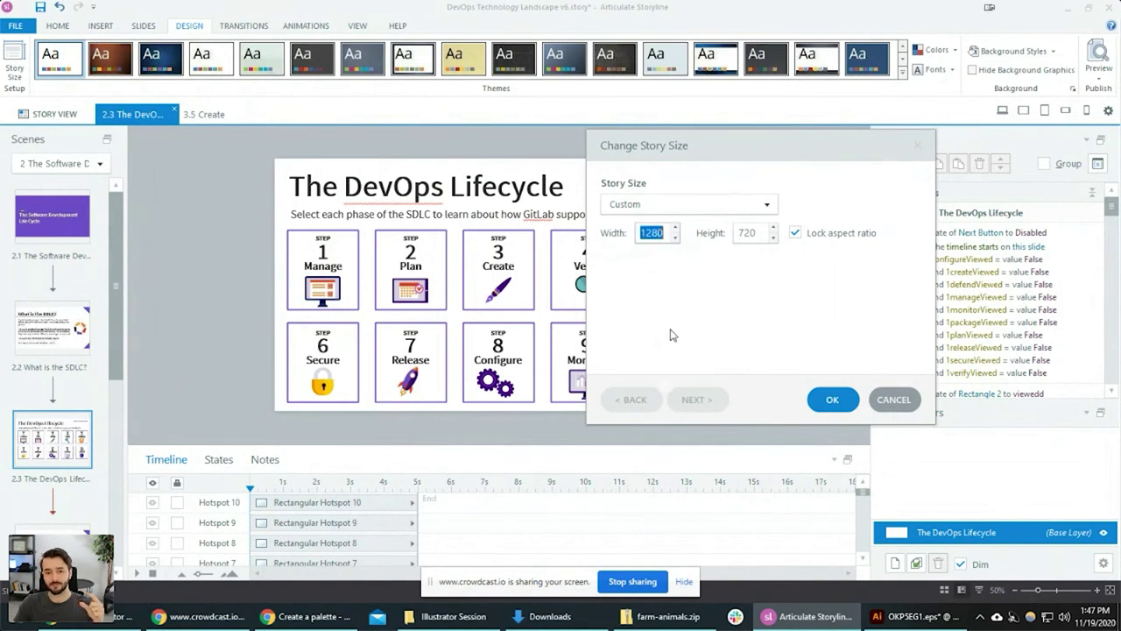
Switch back to Illustrator and set the rocket's export width to 500 px.
{"action": "left_click", "coordinate": [900, 615]}
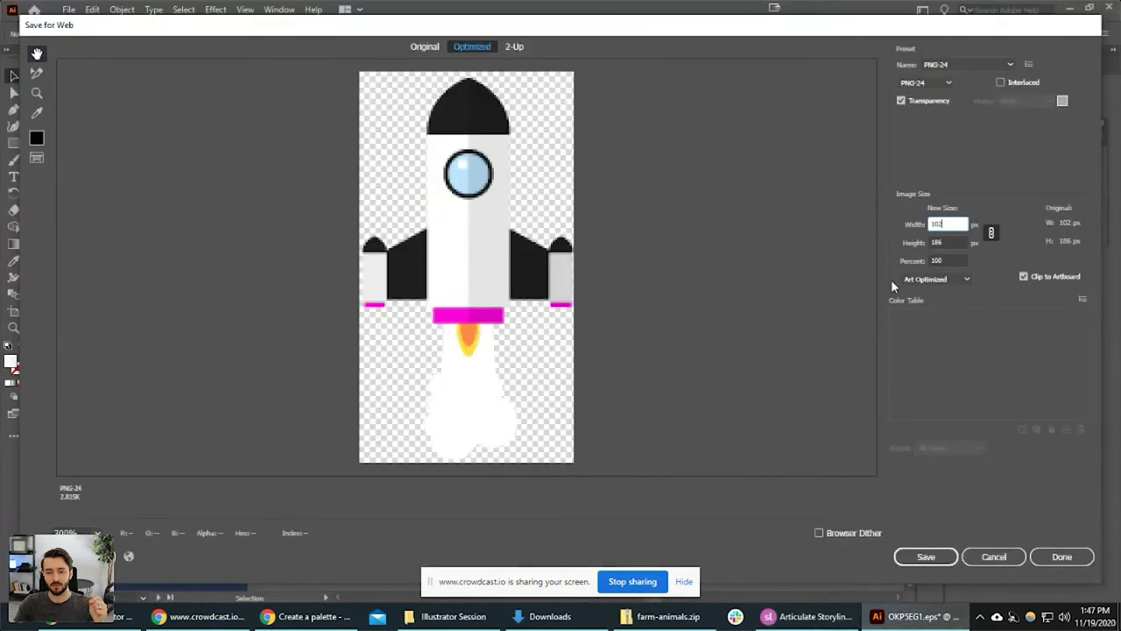
{"action": "double_click", "coordinate": [937, 223]}
{"action": "type", "text": "500"}
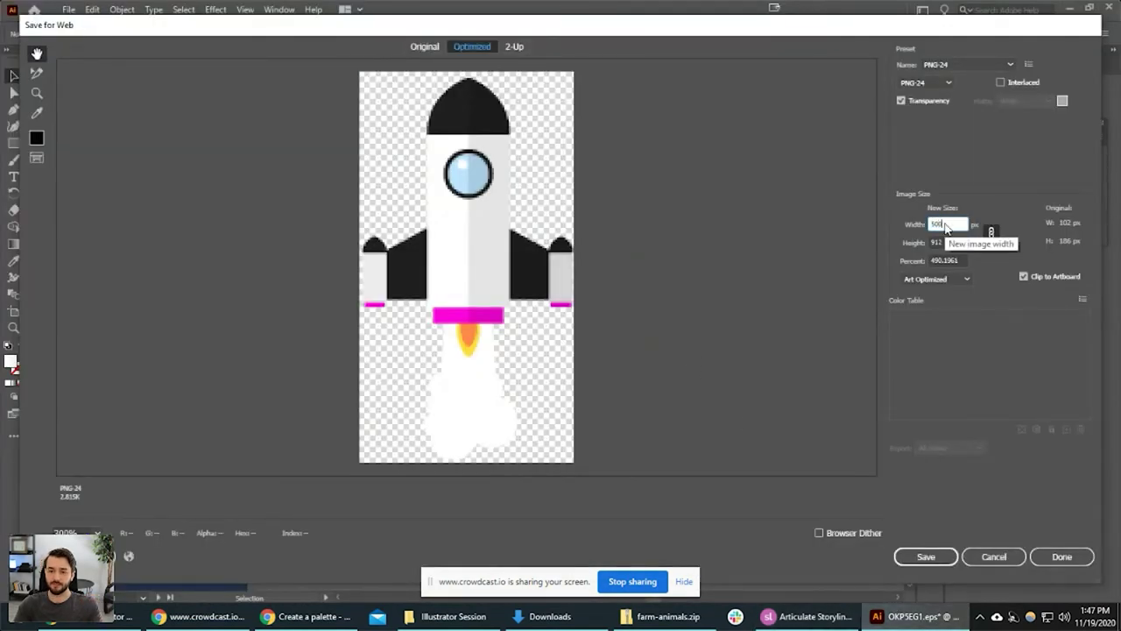
{"action": "key", "text": "Tab"}
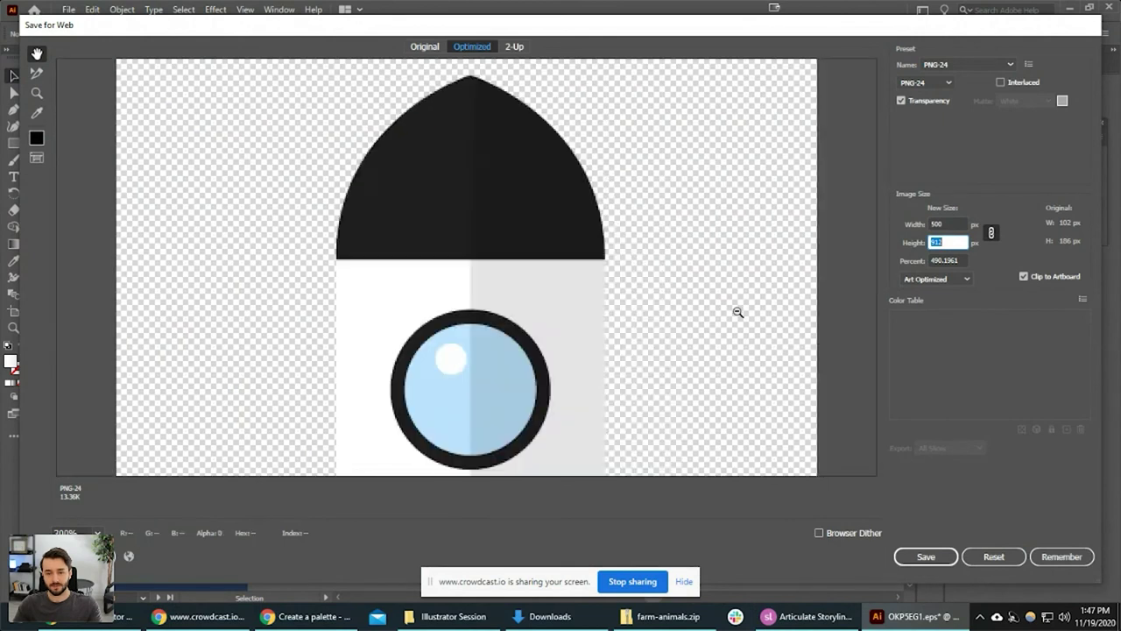
{"action": "left_click", "coordinate": [511, 303], "text": "alt"}
{"action": "left_click", "coordinate": [508, 301], "text": "alt"}
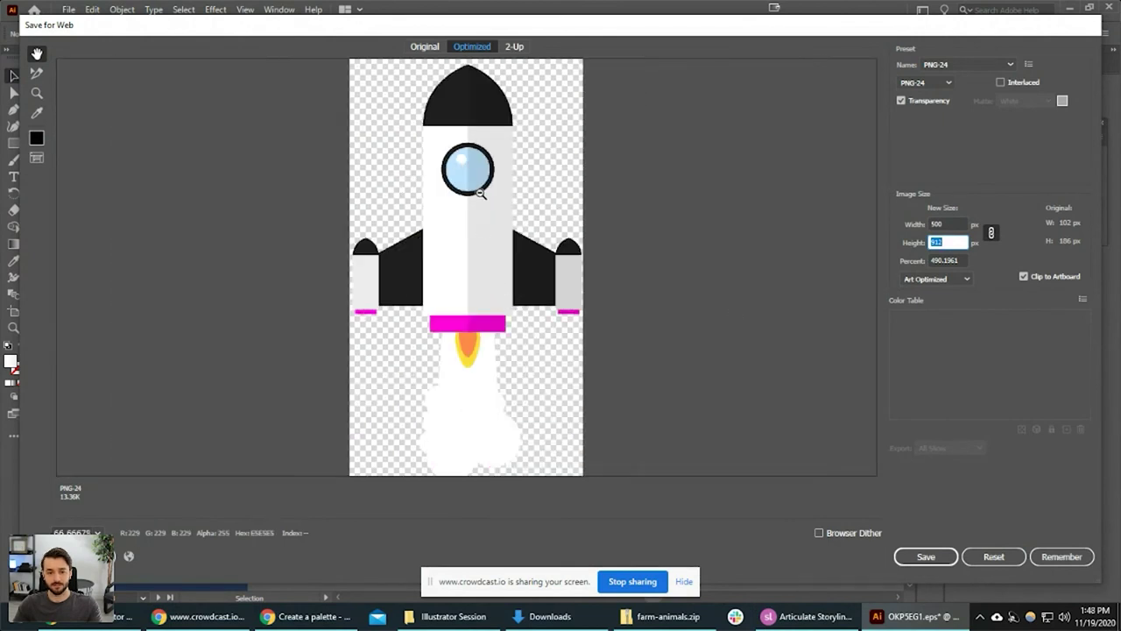
{"action": "key", "text": "super"}
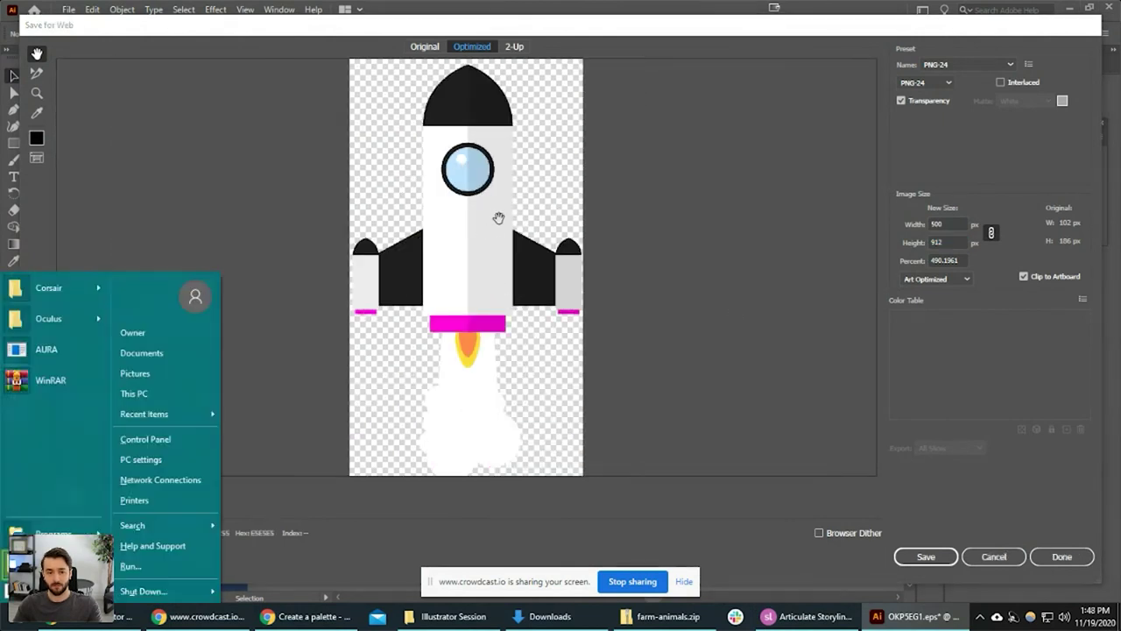
{"action": "left_click", "coordinate": [604, 240]}
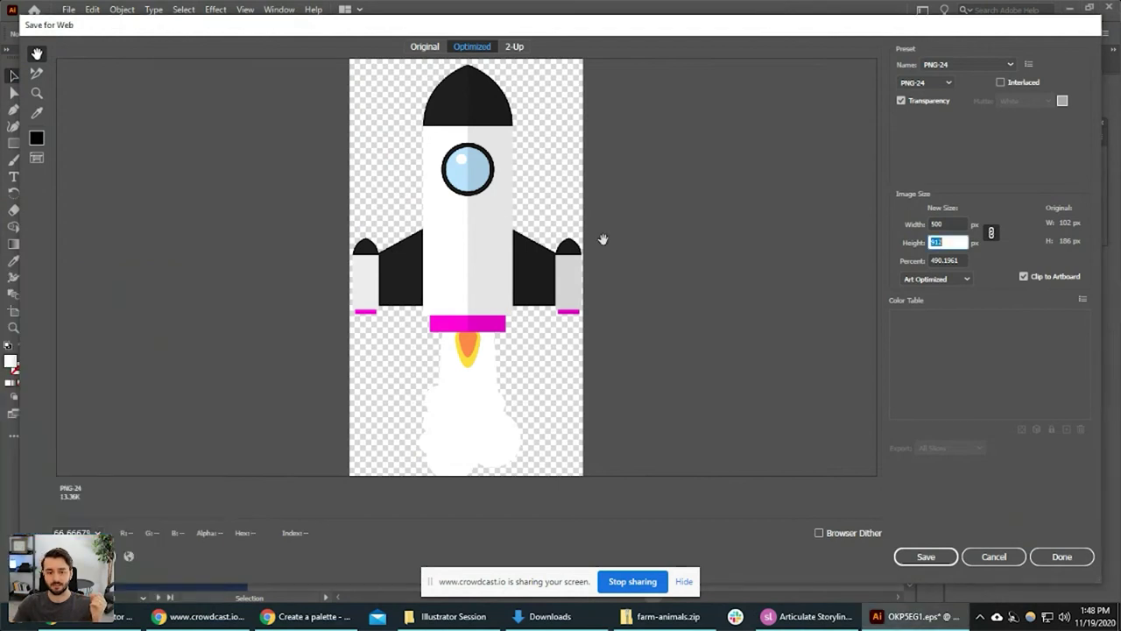
Try an export width of 4492 px for the rocket and inspect its preview and file size.
{"action": "left_click", "coordinate": [958, 225]}
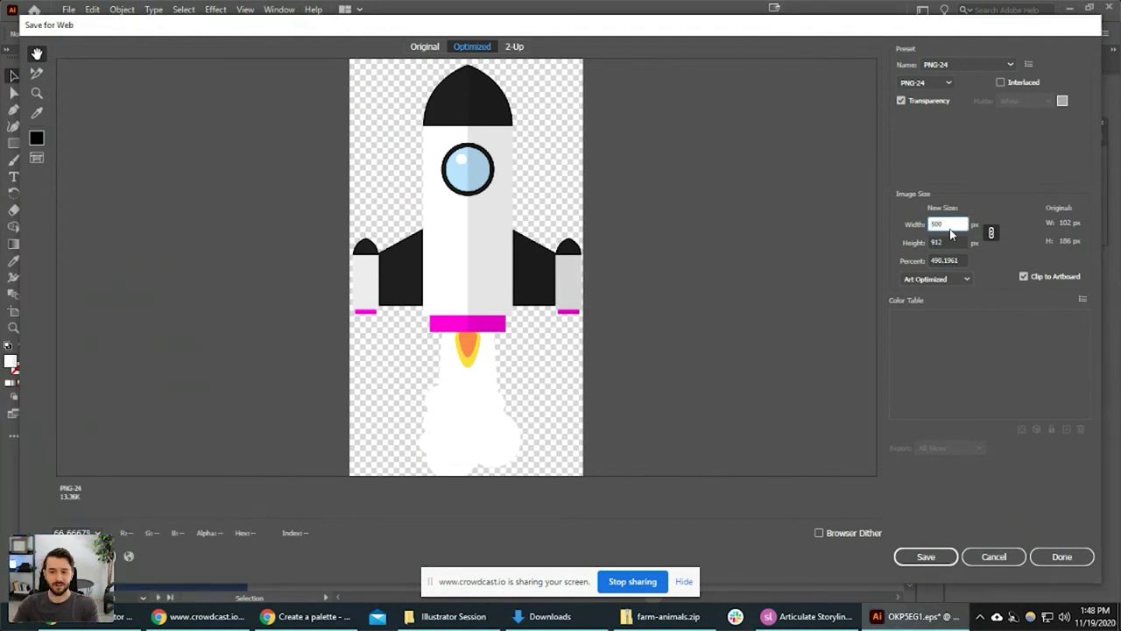
{"action": "double_click", "coordinate": [937, 224]}
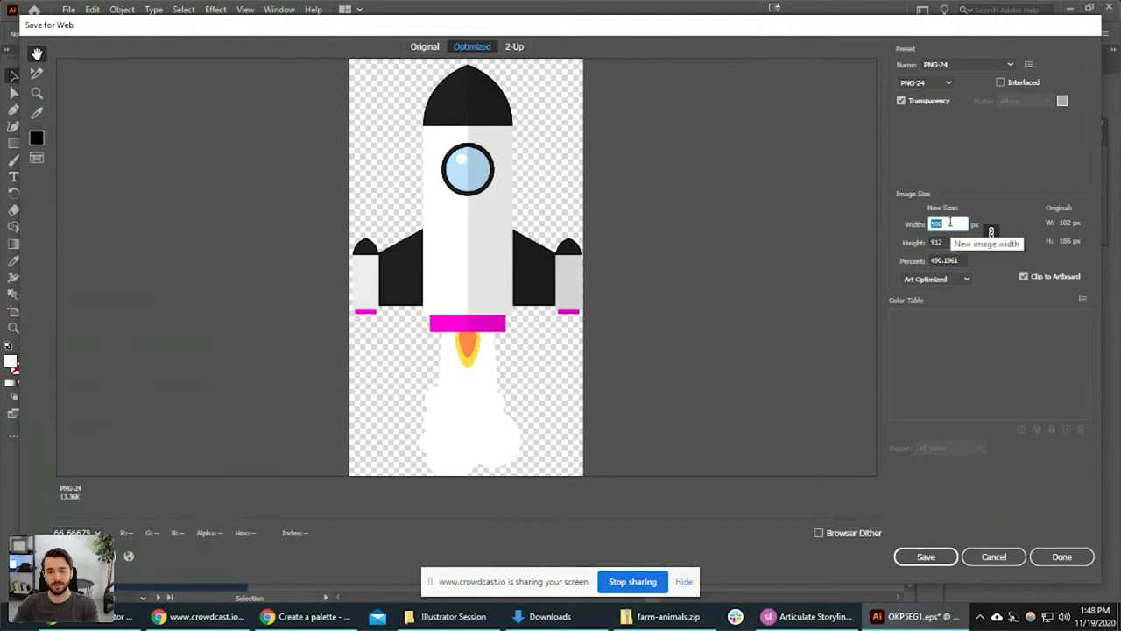
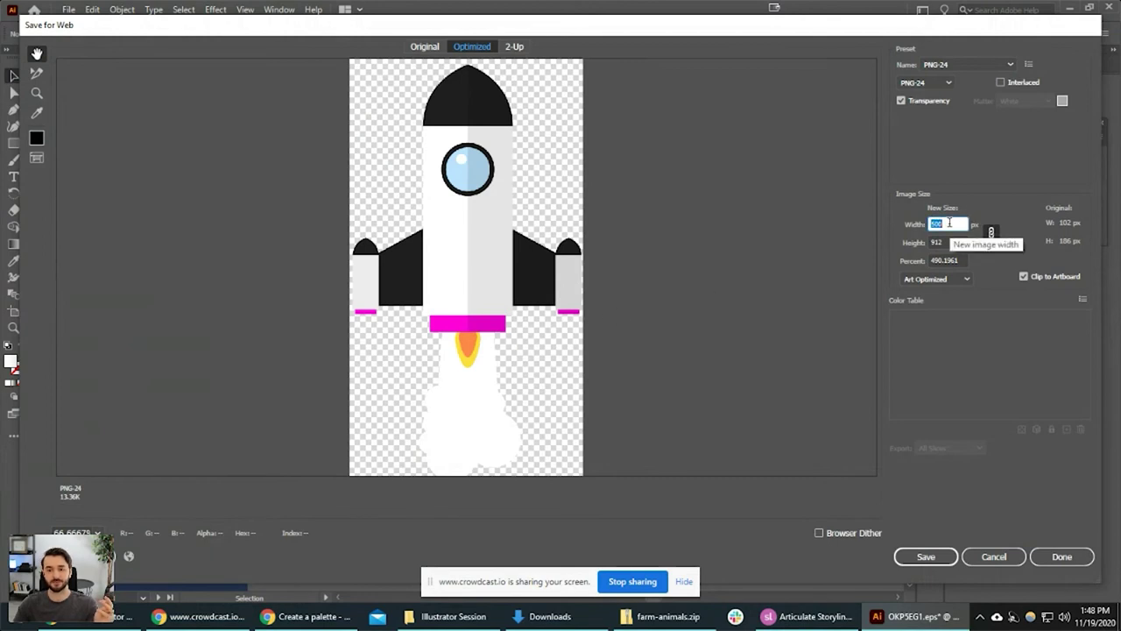
{"action": "type", "text": "4492"}
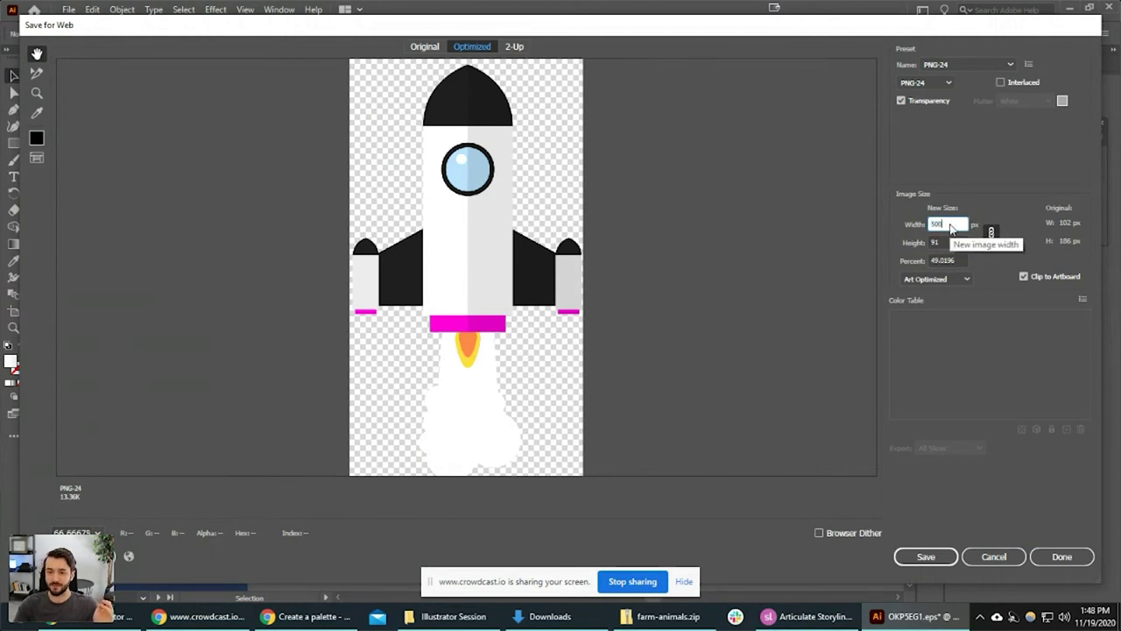
{"action": "key", "text": "Tab"}
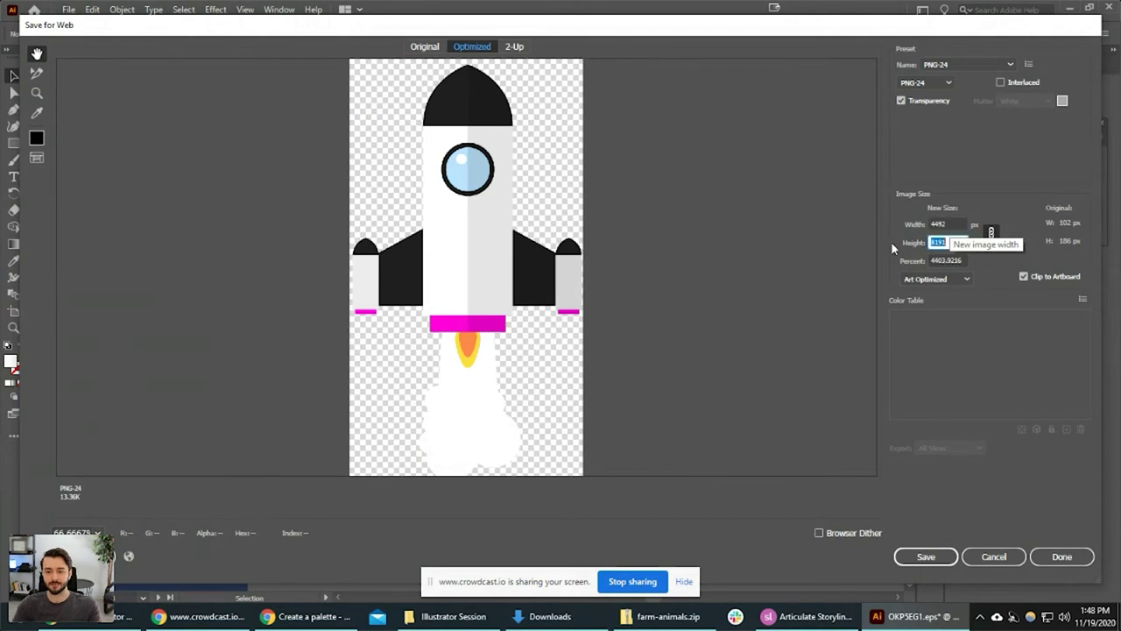
{"action": "left_click", "coordinate": [948, 224]}
{"action": "left_click", "coordinate": [638, 227], "text": "alt"}
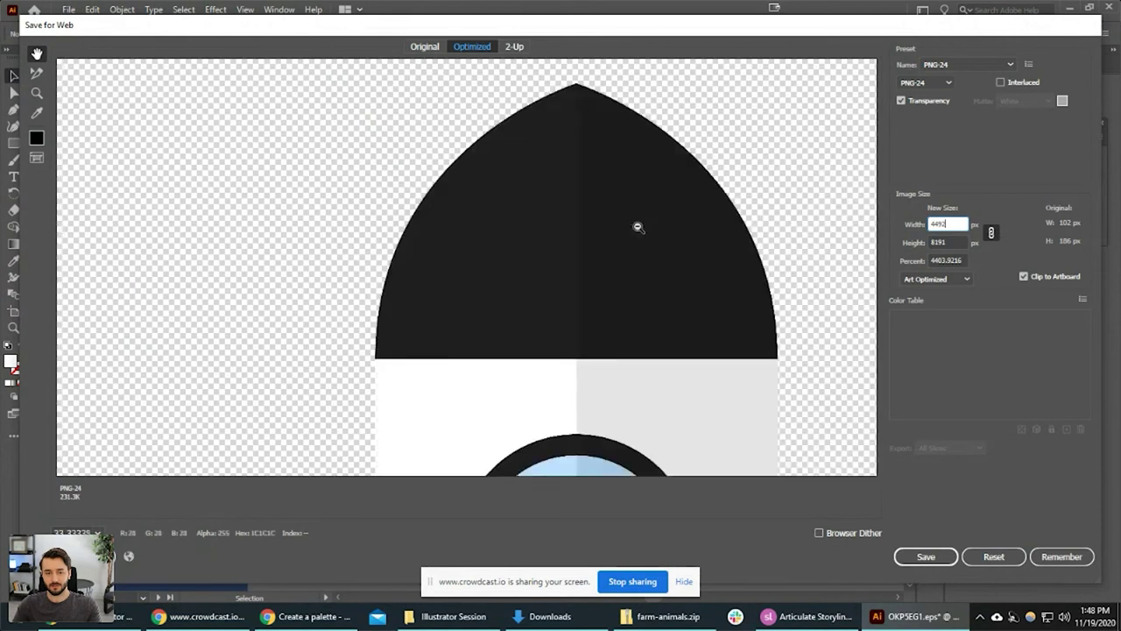
{"action": "left_click", "coordinate": [638, 227], "text": "alt"}
{"action": "left_click", "coordinate": [525, 258], "text": "alt"}
{"action": "left_click", "coordinate": [462, 289], "text": "alt"}
{"action": "left_click", "coordinate": [478, 357], "text": "alt"}
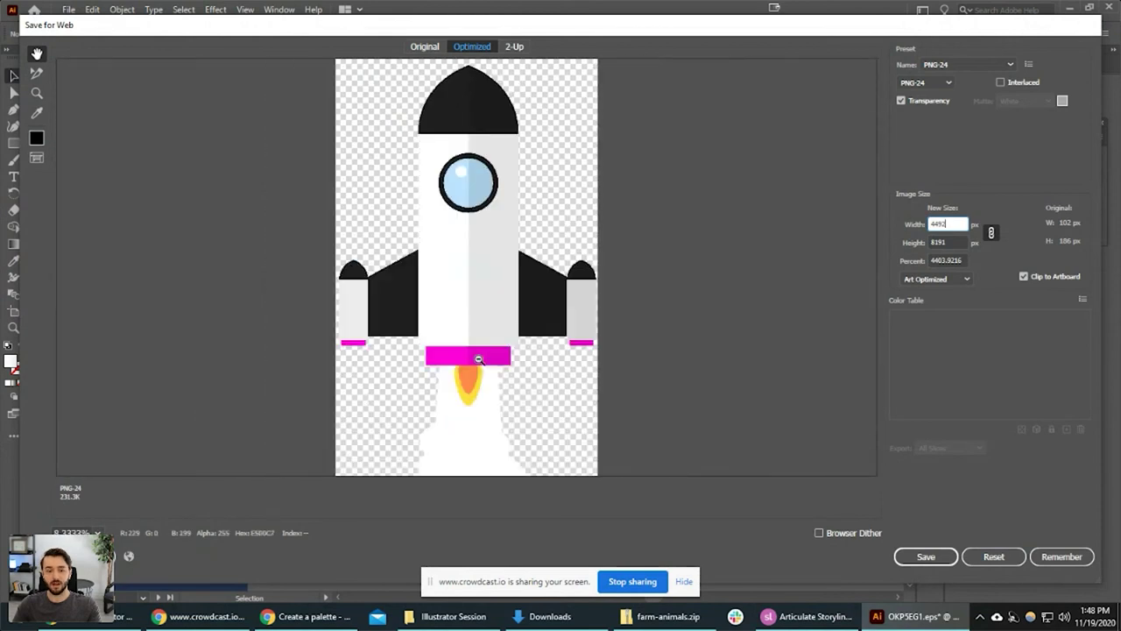
{"action": "left_click", "coordinate": [478, 359], "text": "alt"}
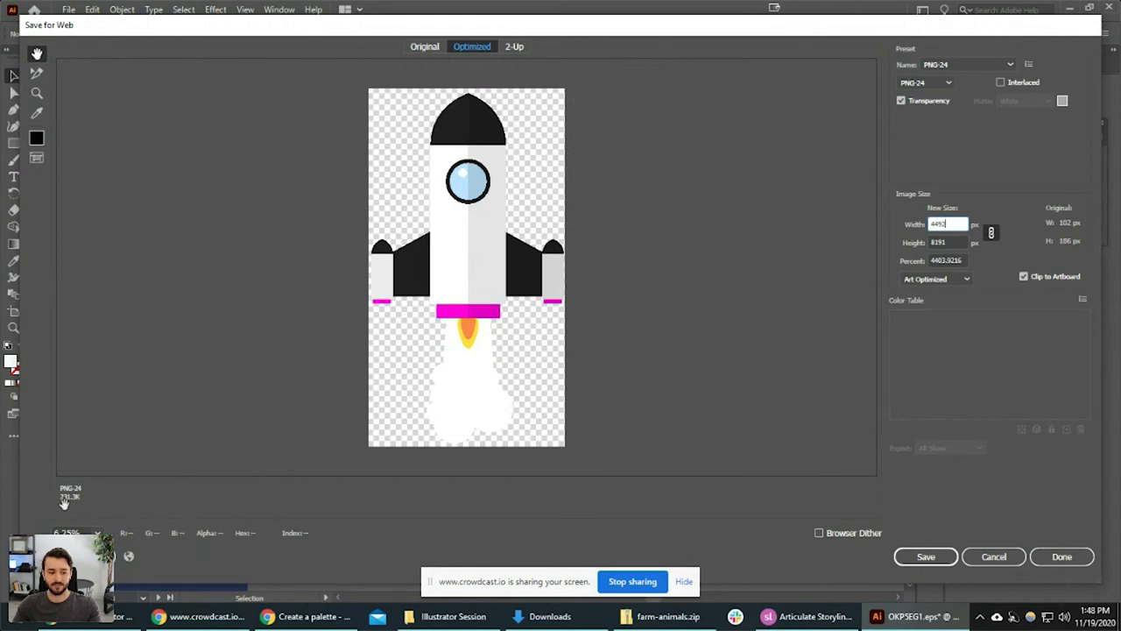
Reset the rocket's export width to 500 px.
{"action": "double_click", "coordinate": [949, 225]}
{"action": "type", "text": "500"}
{"action": "key", "text": "Tab"}
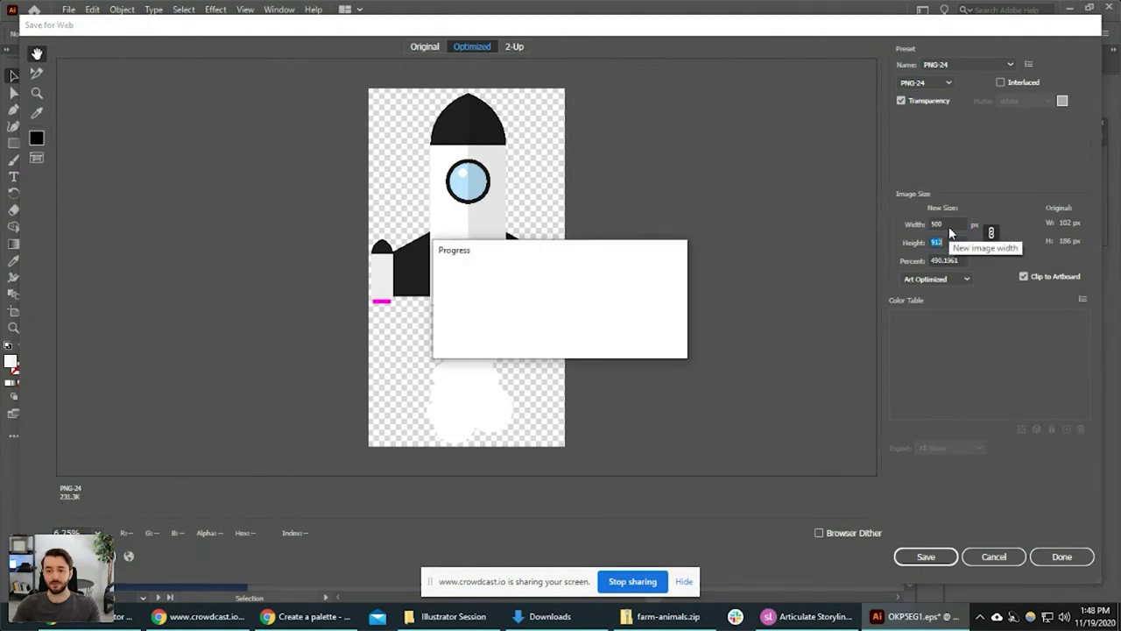
{"action": "left_click", "coordinate": [466, 265], "text": "alt"}
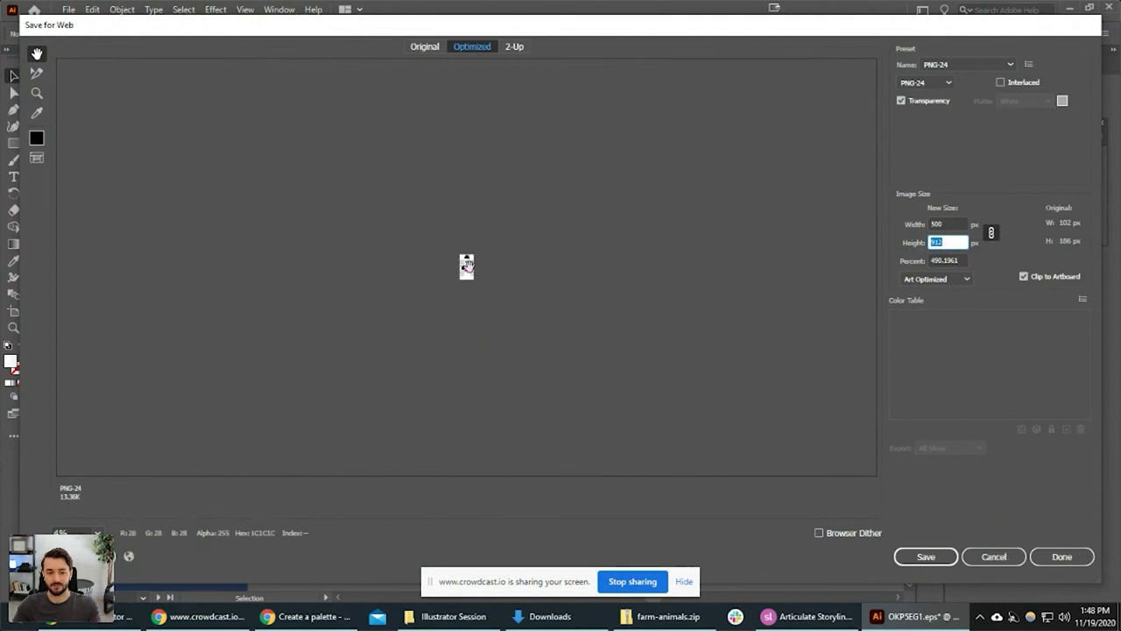
{"action": "key", "text": "super"}
{"action": "left_click", "coordinate": [483, 276]}
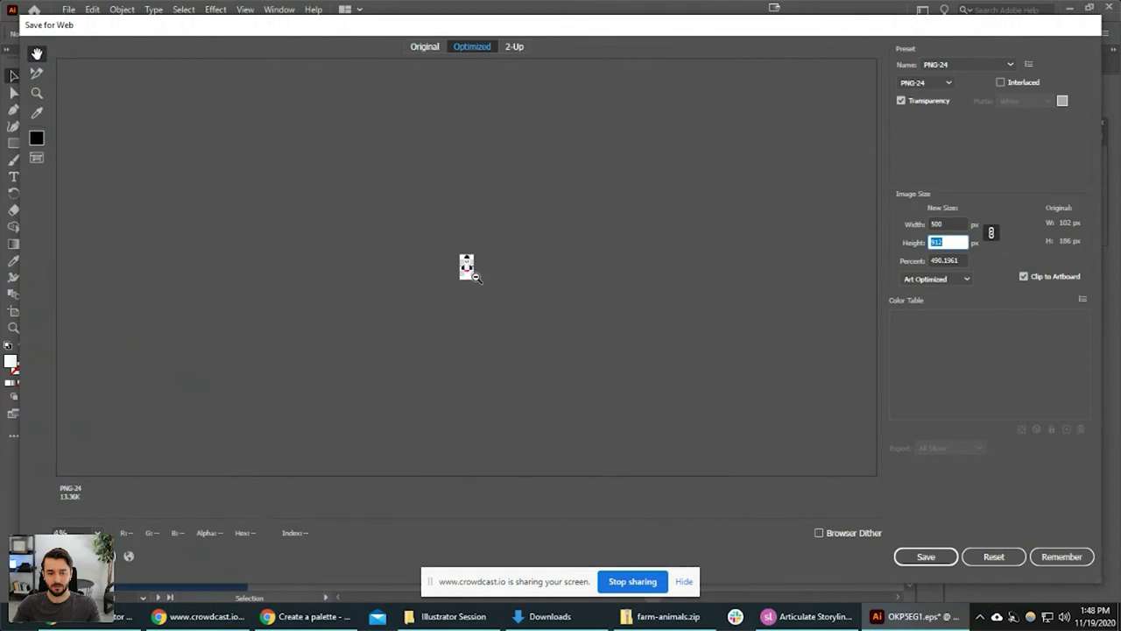
{"action": "key", "text": "super"}
{"action": "key", "text": "alt+Tab"}
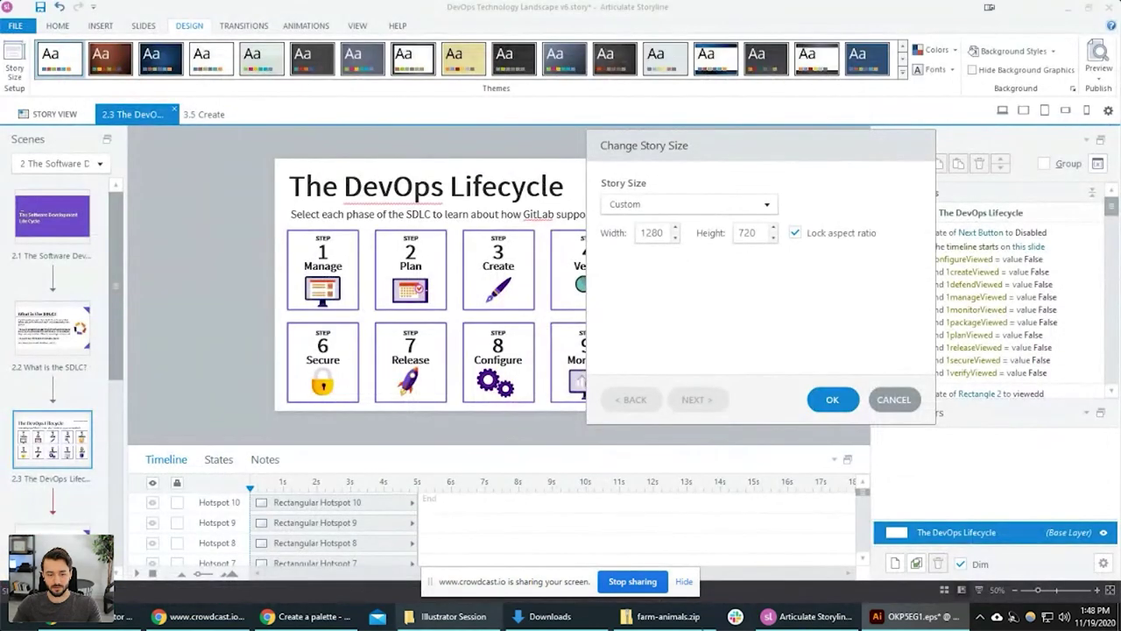
{"action": "right_click", "coordinate": [914, 624]}
{"action": "left_click", "coordinate": [915, 623]}
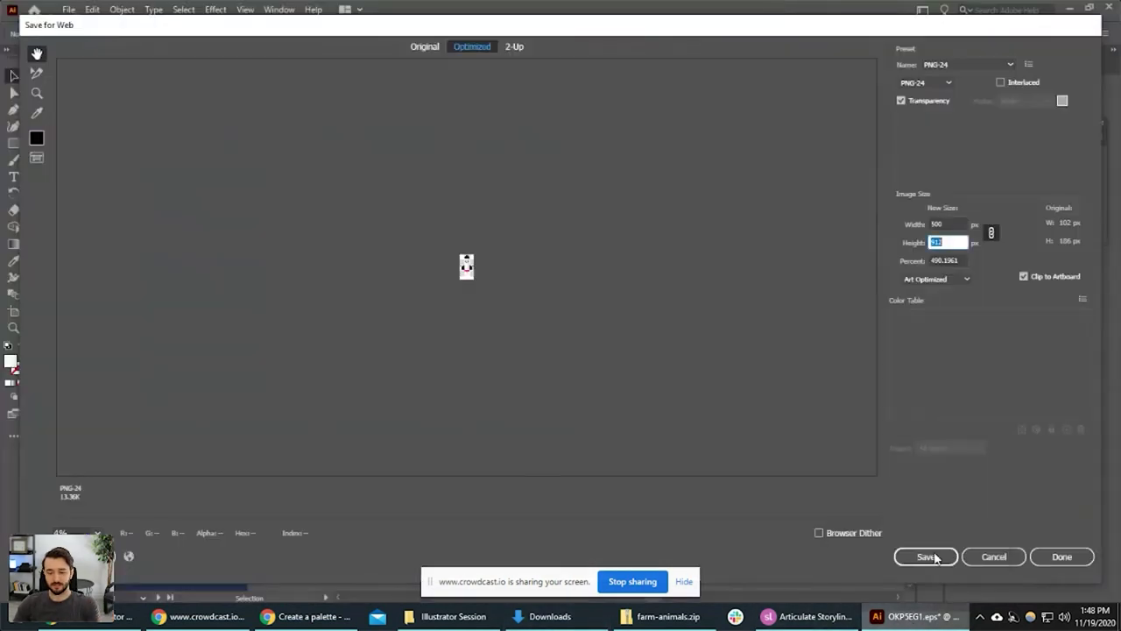
Save the optimized rocket image as "rocketship" in the Illustrator Session folder.
{"action": "left_click", "coordinate": [947, 241]}
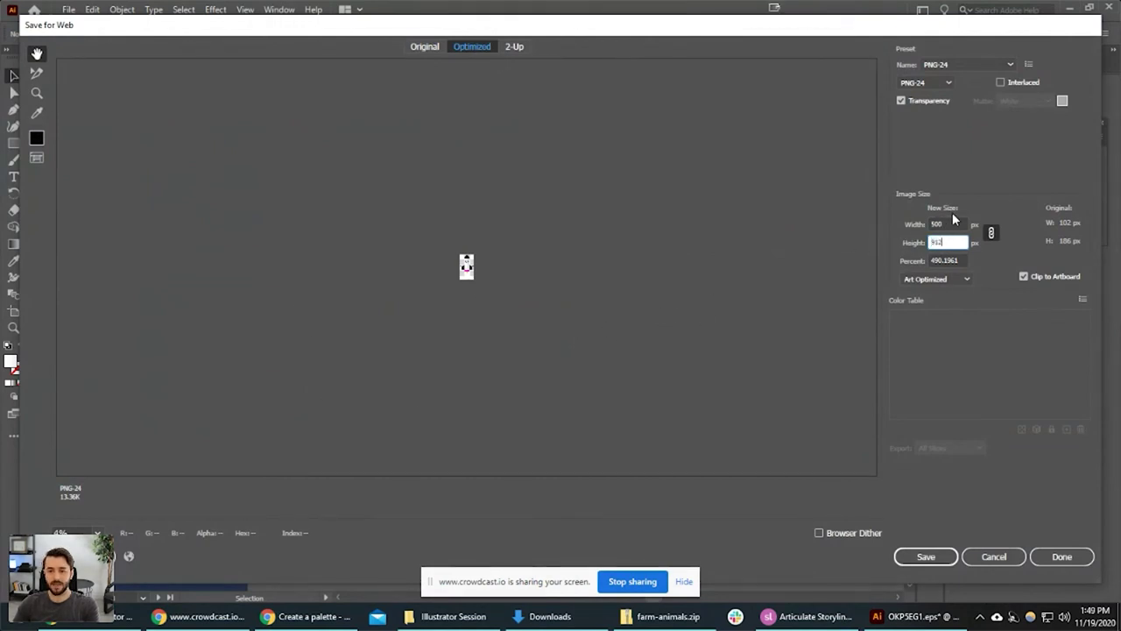
{"action": "left_click", "coordinate": [950, 224]}
{"action": "left_click", "coordinate": [926, 556]}
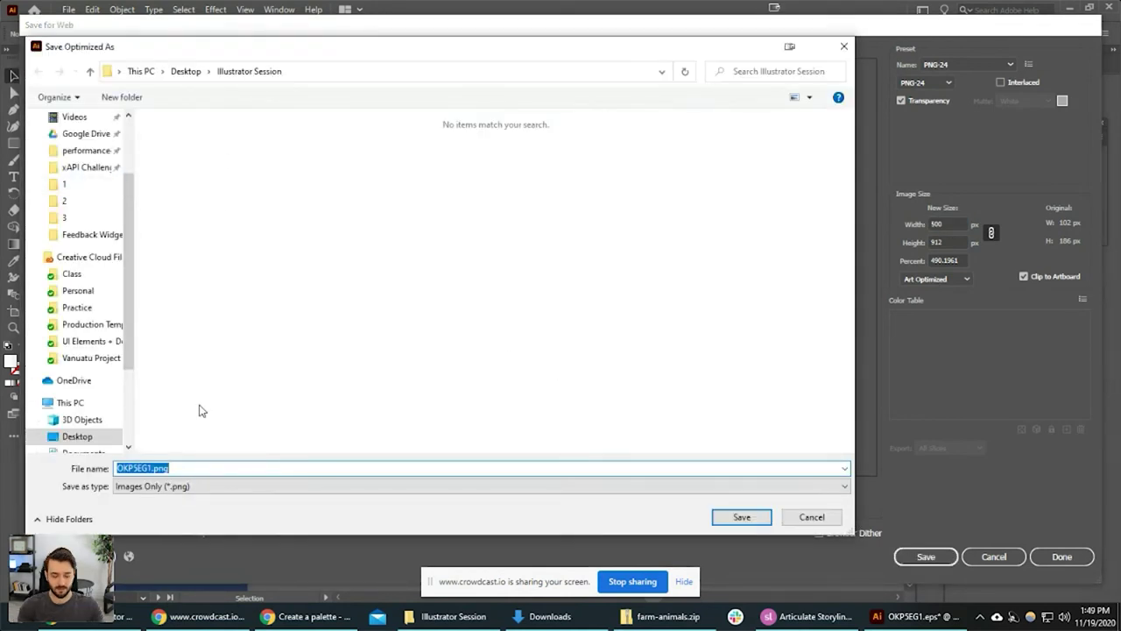
{"action": "type", "text": "rocketship"}
{"action": "key", "text": "Return"}
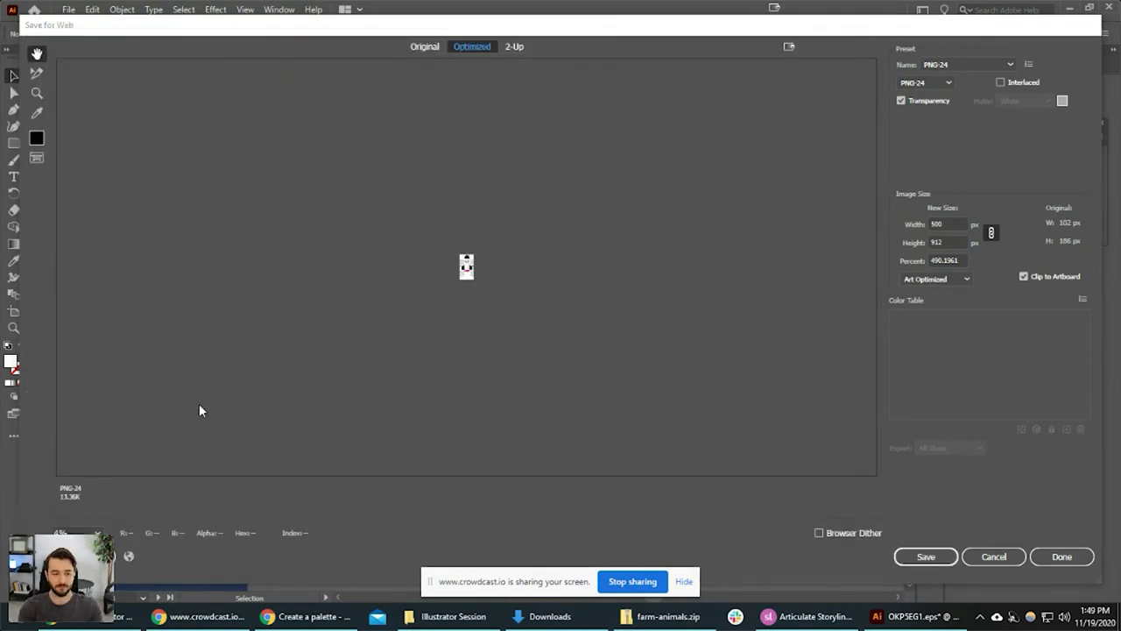
Set up a web export of the rocket as a JPEG with a width of 500 px.
{"action": "left_click", "coordinate": [68, 10]}
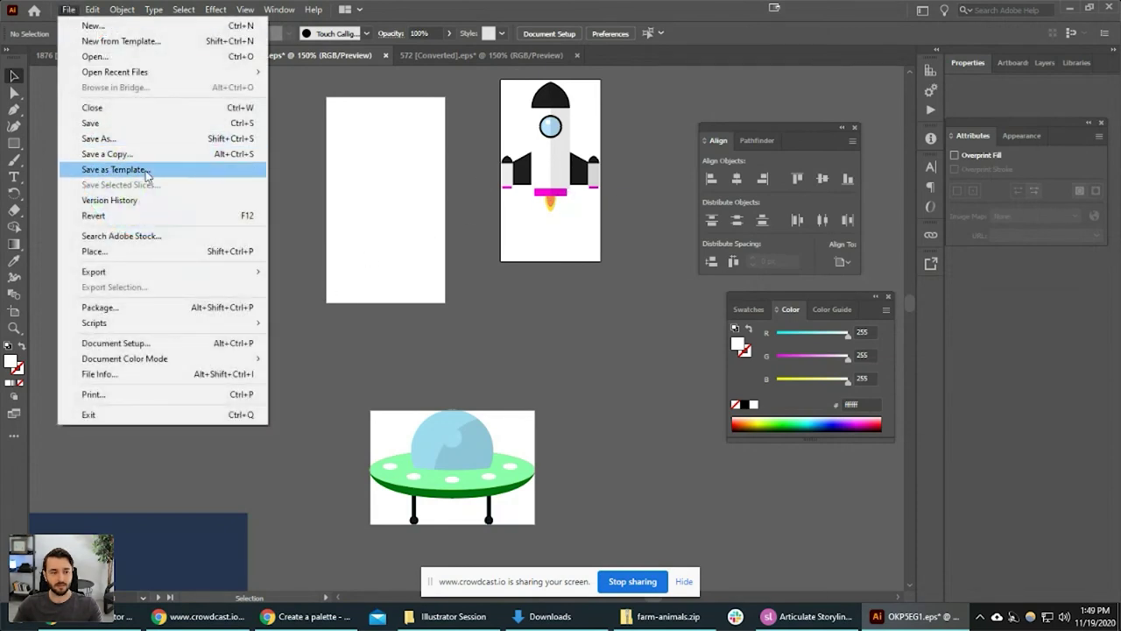
{"action": "mouse_move", "coordinate": [153, 275]}
{"action": "left_click", "coordinate": [303, 300]}
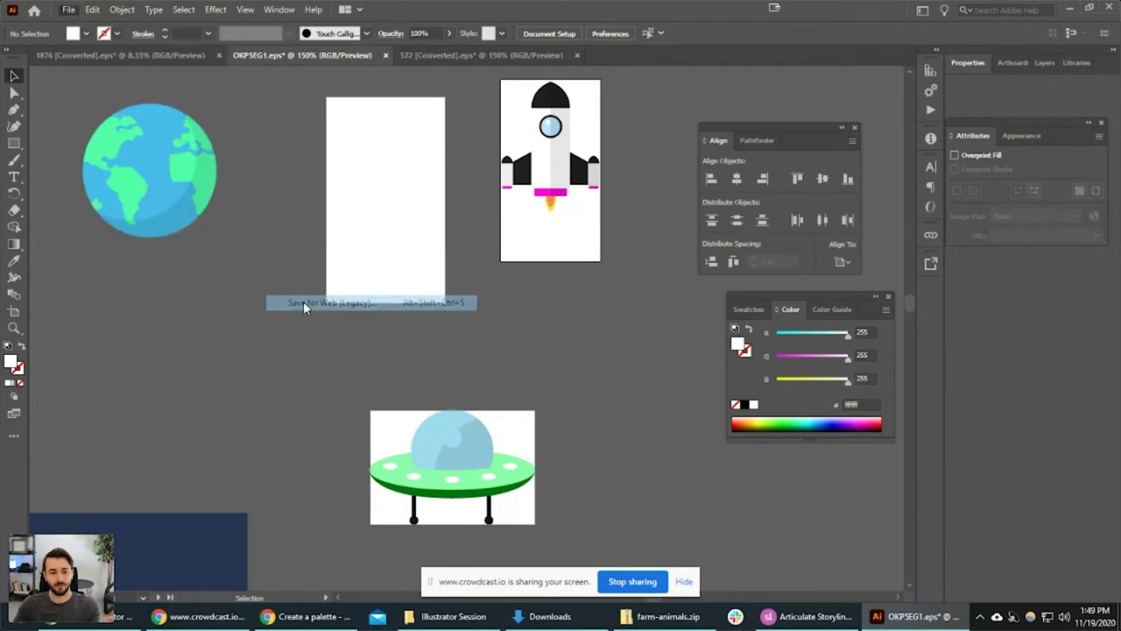
{"action": "left_click", "coordinate": [935, 82]}
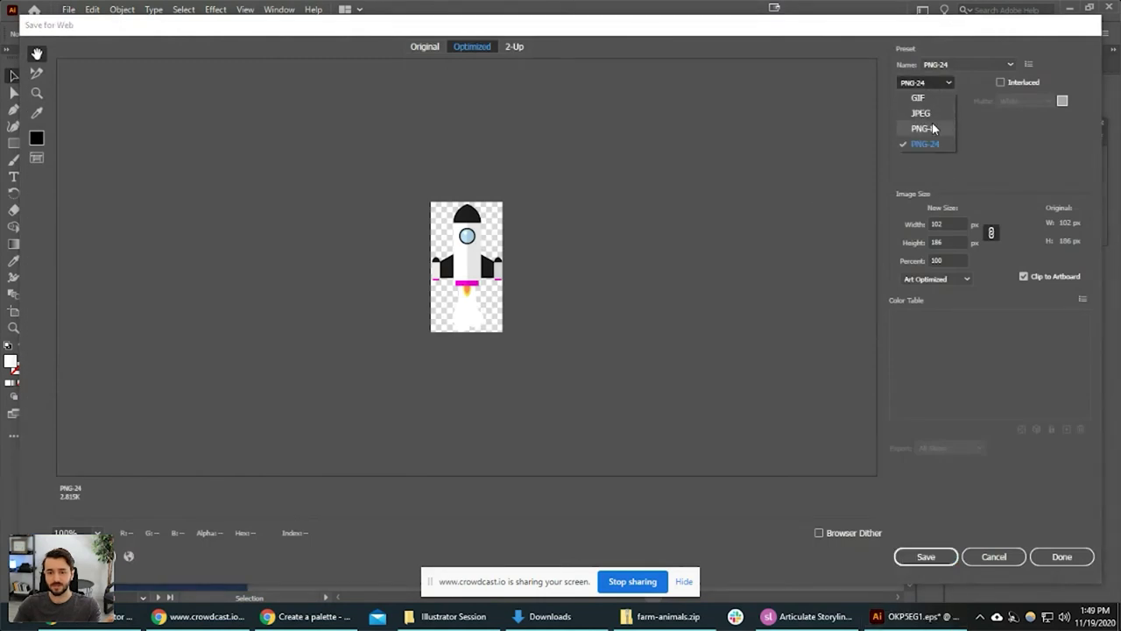
{"action": "left_click", "coordinate": [921, 112]}
{"action": "double_click", "coordinate": [948, 221]}
{"action": "type", "text": "500"}
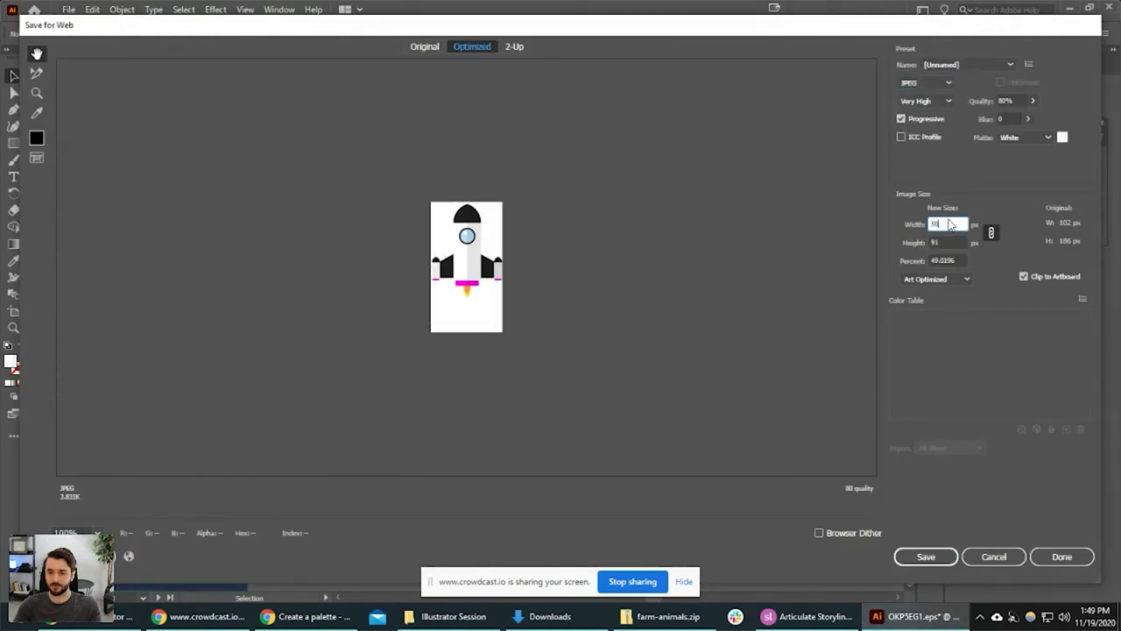
{"action": "key", "text": "Tab"}
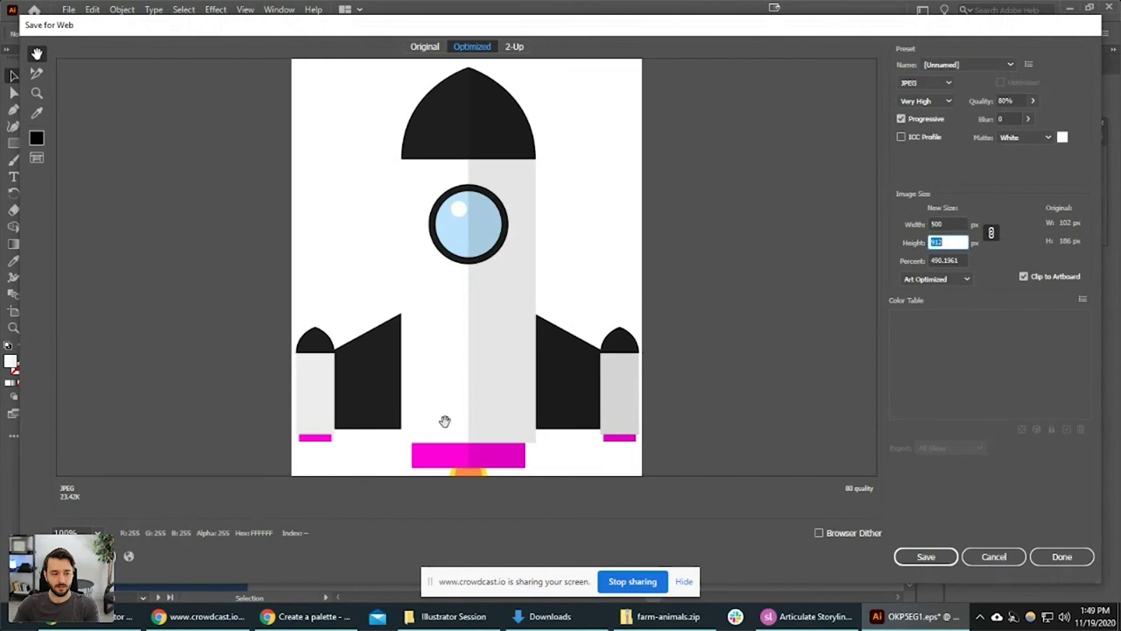
Save the optimized JPEG as "rocketship-jpeg" in the Illustrator Session folder.
{"action": "left_click", "coordinate": [949, 560]}
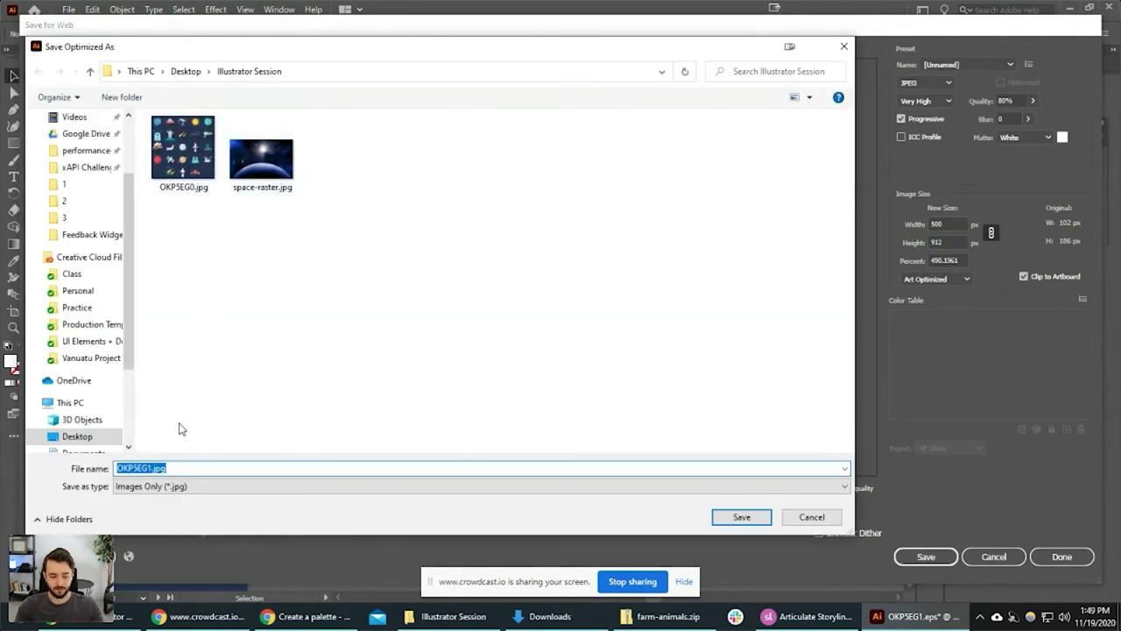
{"action": "type", "text": "rocketship"}
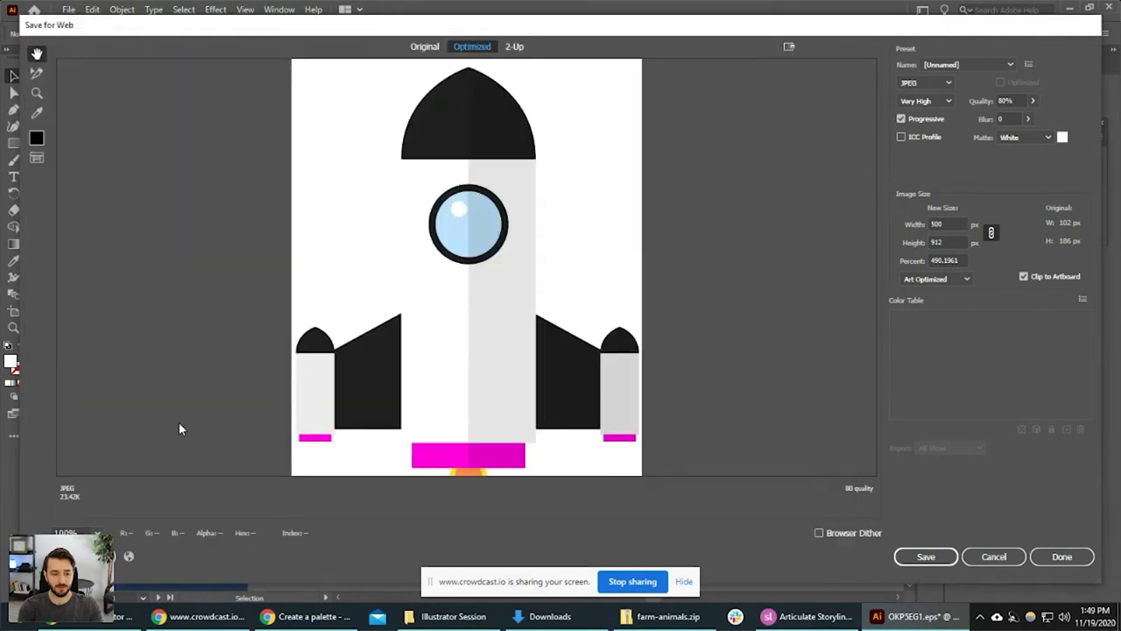
{"action": "key", "text": "Return"}
Switch to Articulate Storyline and dismiss the Change Story Size dialog to return to the DevOps Lifecycle slide.
{"action": "left_click", "coordinate": [806, 616]}
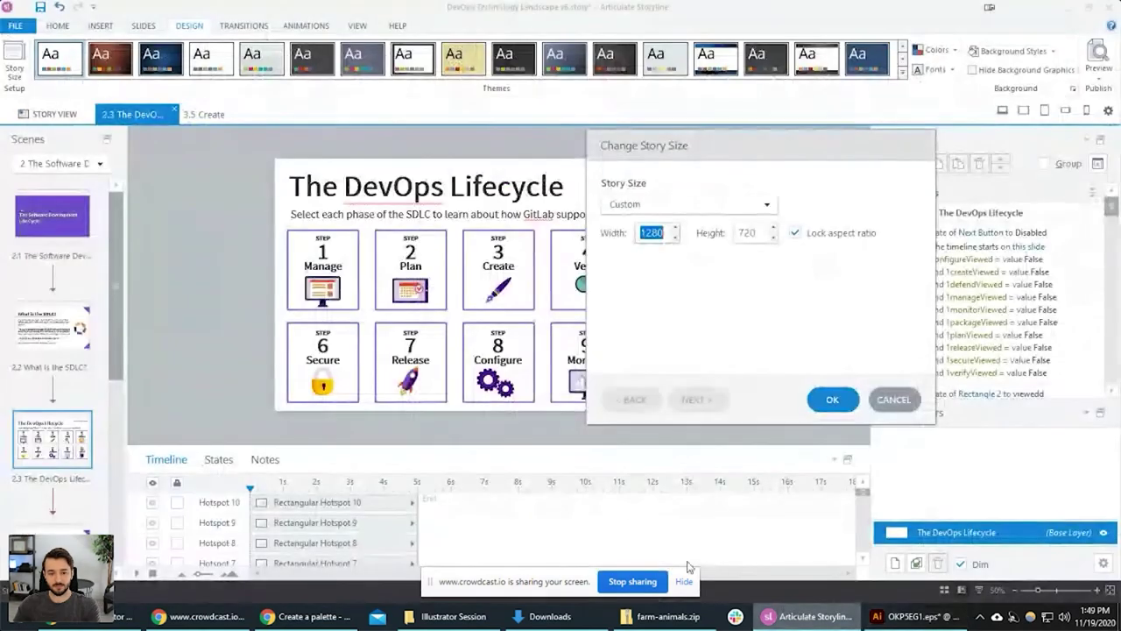
{"action": "left_click", "coordinate": [889, 399]}
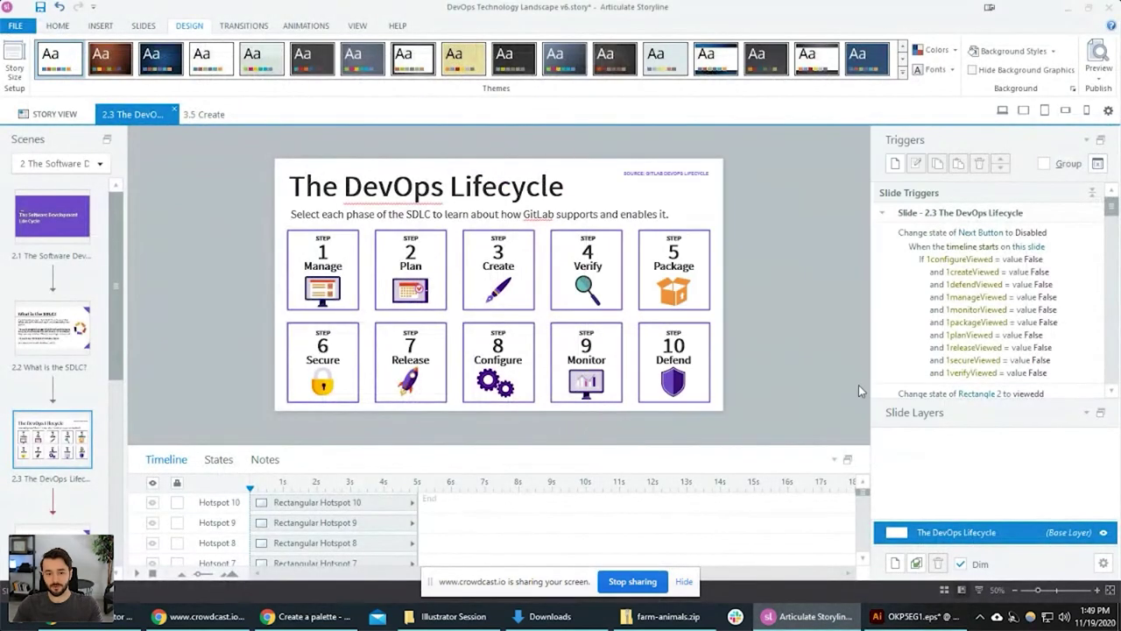
{"action": "left_click", "coordinate": [677, 293]}
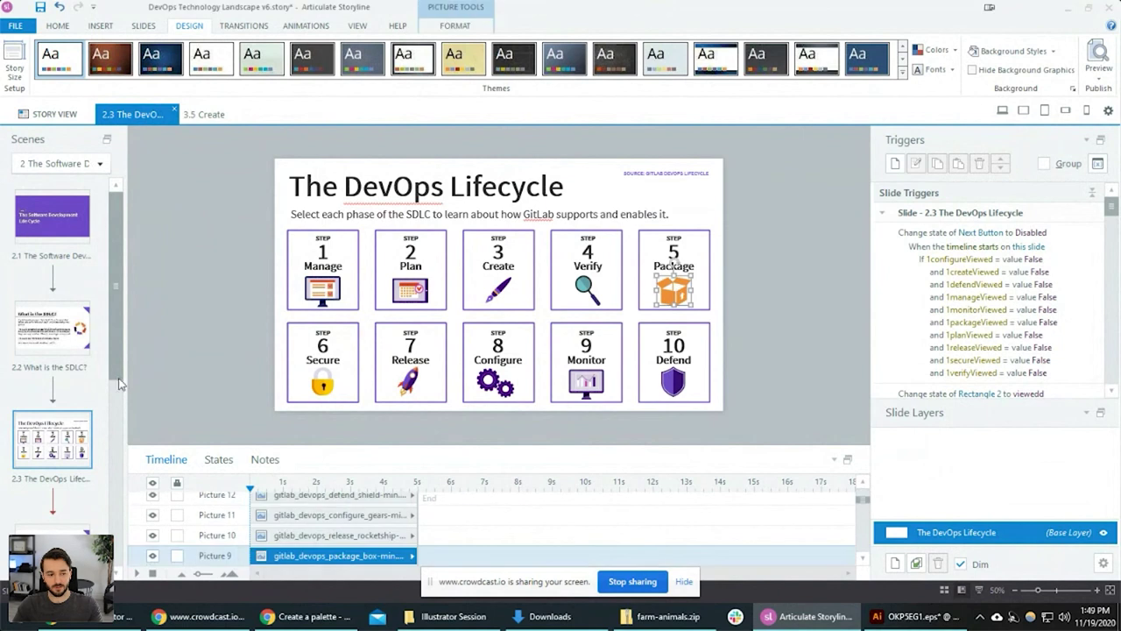
{"action": "left_click", "coordinate": [805, 317]}
{"action": "scroll", "coordinate": [772, 323], "scroll_direction": "up", "scroll_amount": 1}
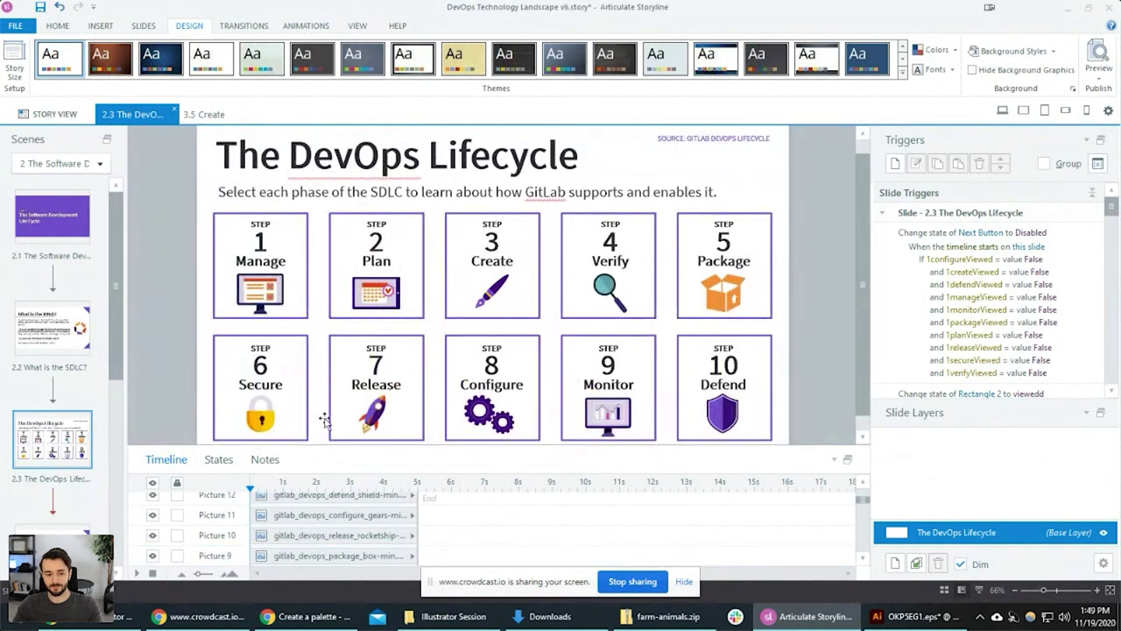
Insert rocketship-jpeg.jpg and rocketship-ping.png from the desktop's Illustrator Session folder as pictures on the DevOps Lifecycle slide.
{"action": "left_click", "coordinate": [102, 26]}
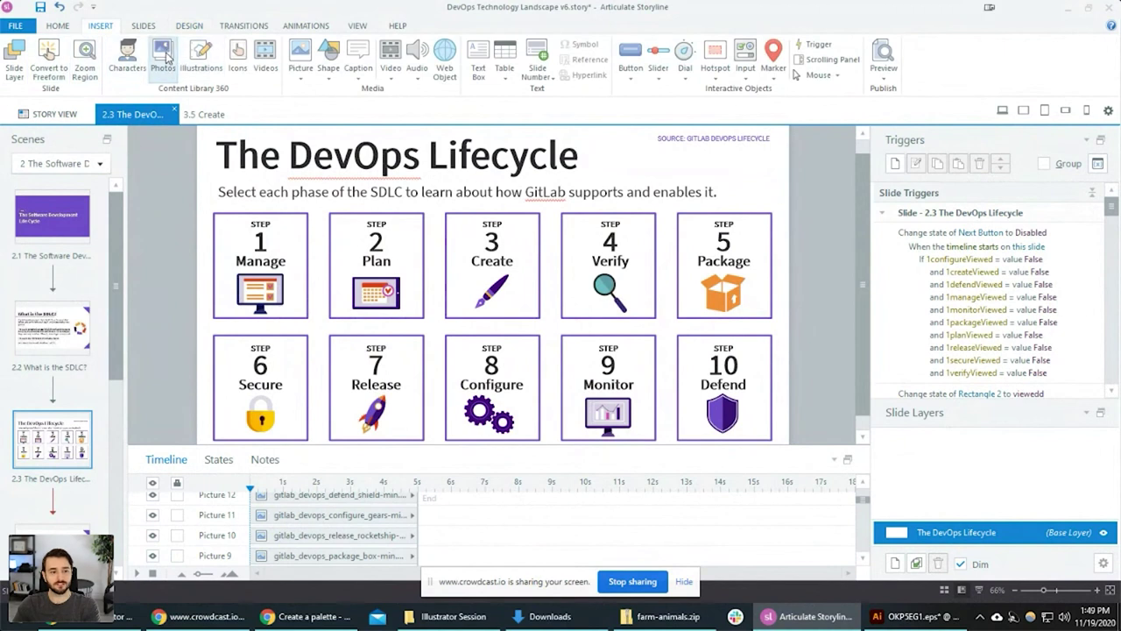
{"action": "left_click", "coordinate": [160, 54]}
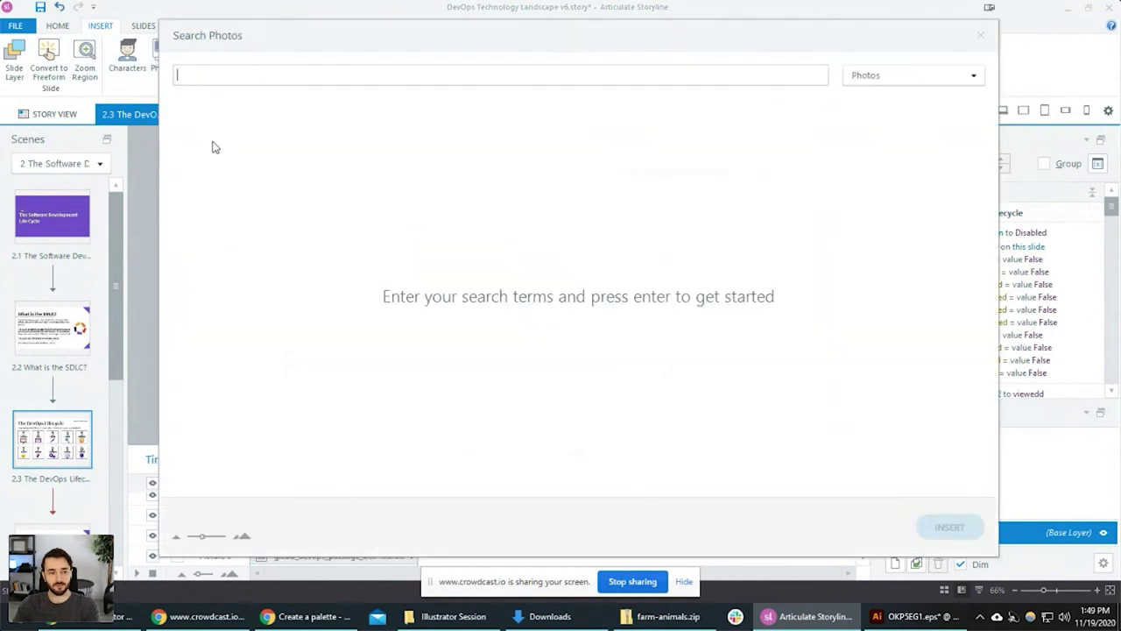
{"action": "left_click", "coordinate": [980, 35]}
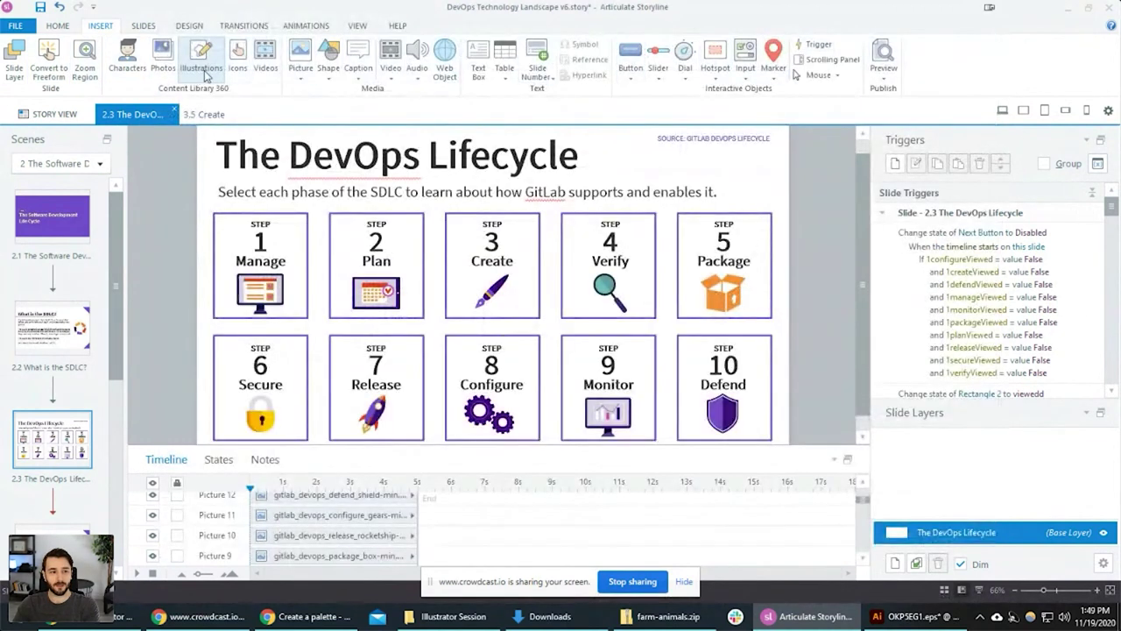
{"action": "left_click", "coordinate": [298, 54]}
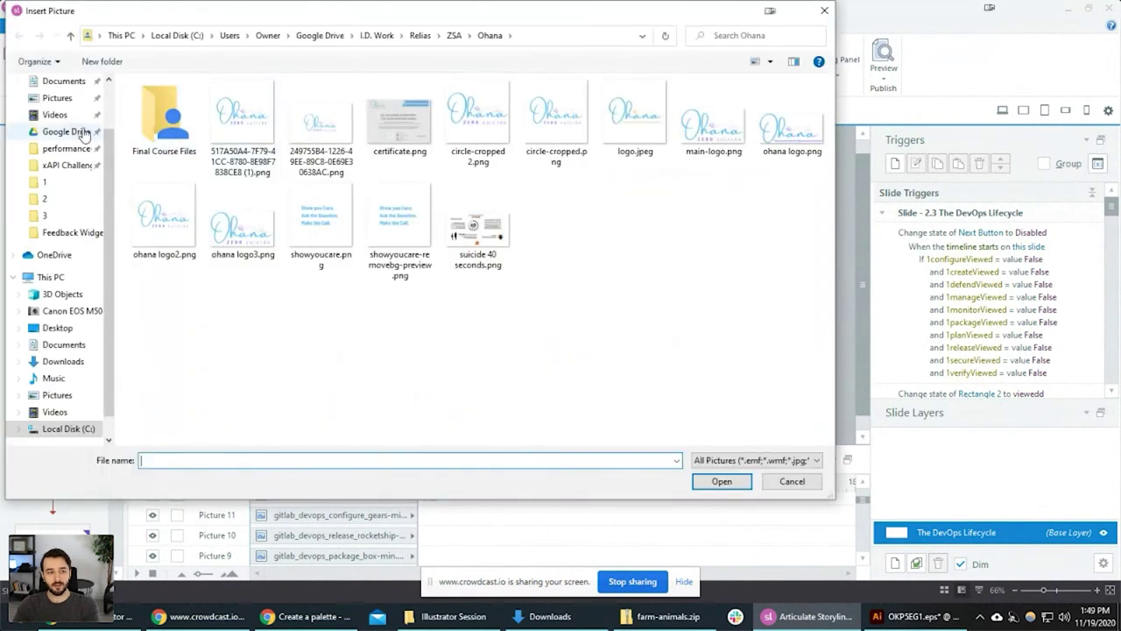
{"action": "scroll", "coordinate": [75, 114], "scroll_direction": "up", "scroll_amount": 2}
{"action": "left_click", "coordinate": [58, 110]}
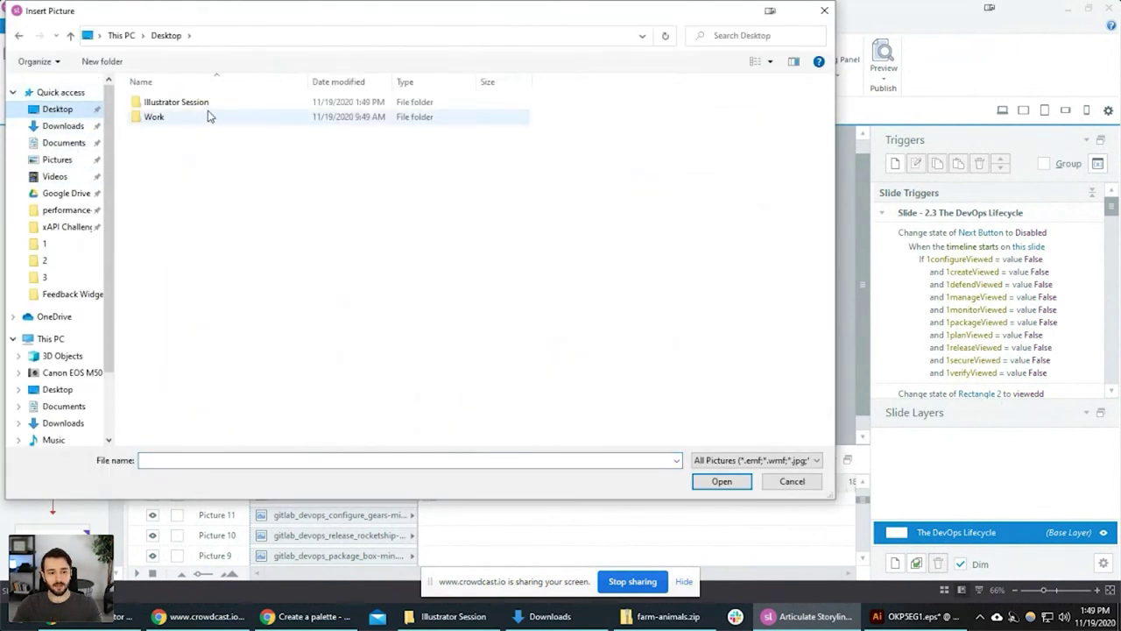
{"action": "double_click", "coordinate": [175, 102]}
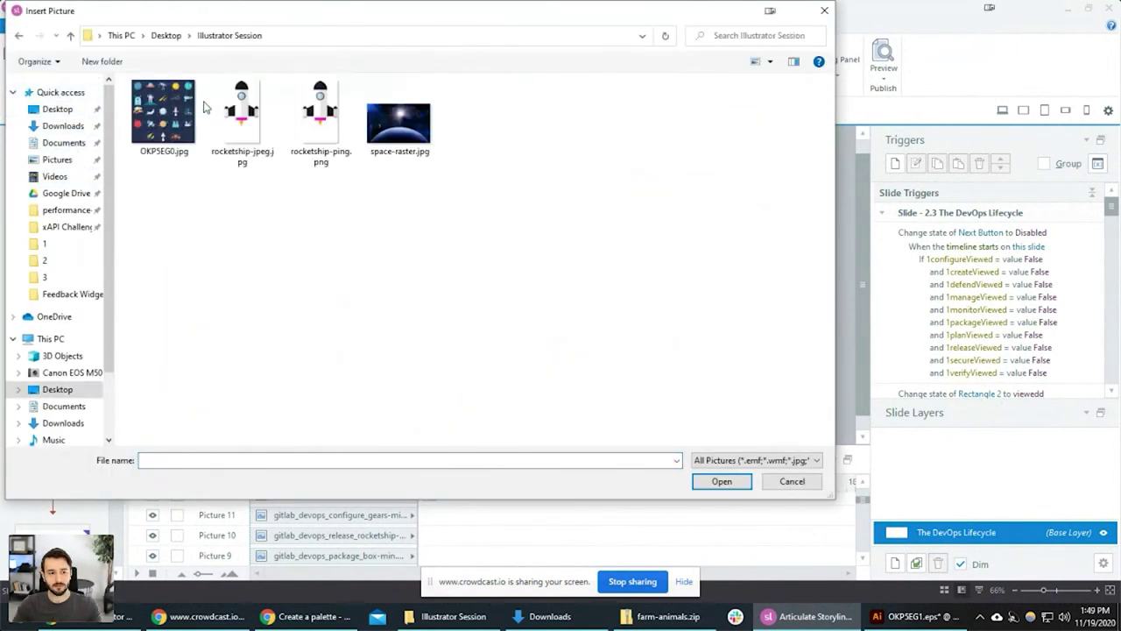
{"action": "left_click", "coordinate": [253, 124]}
{"action": "left_click", "coordinate": [304, 129], "text": "ctrl"}
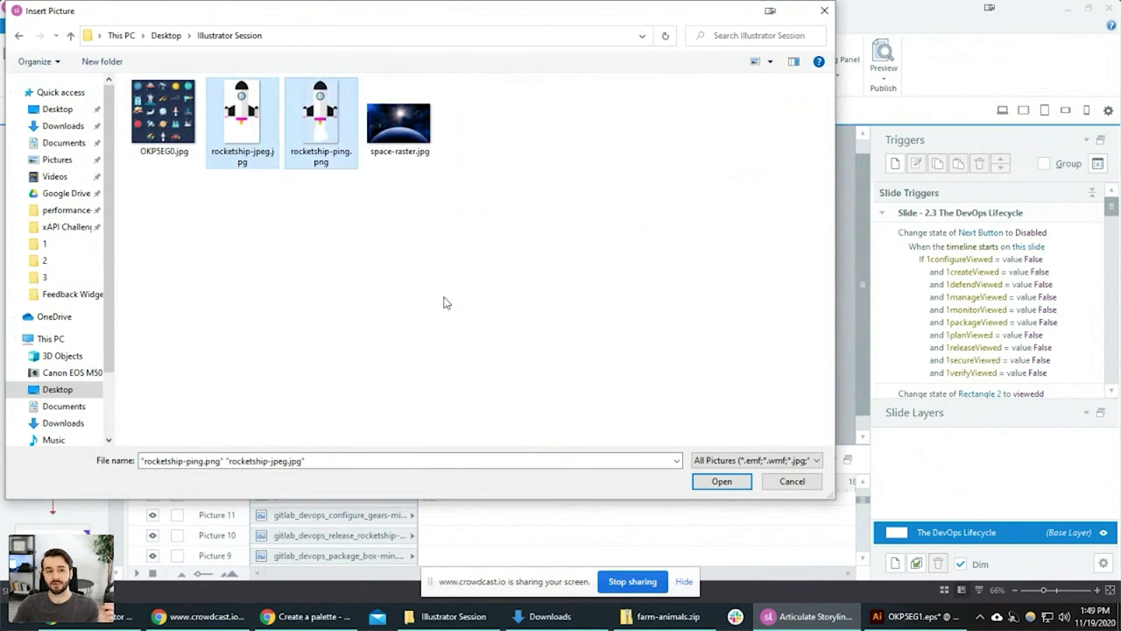
{"action": "left_click", "coordinate": [721, 481]}
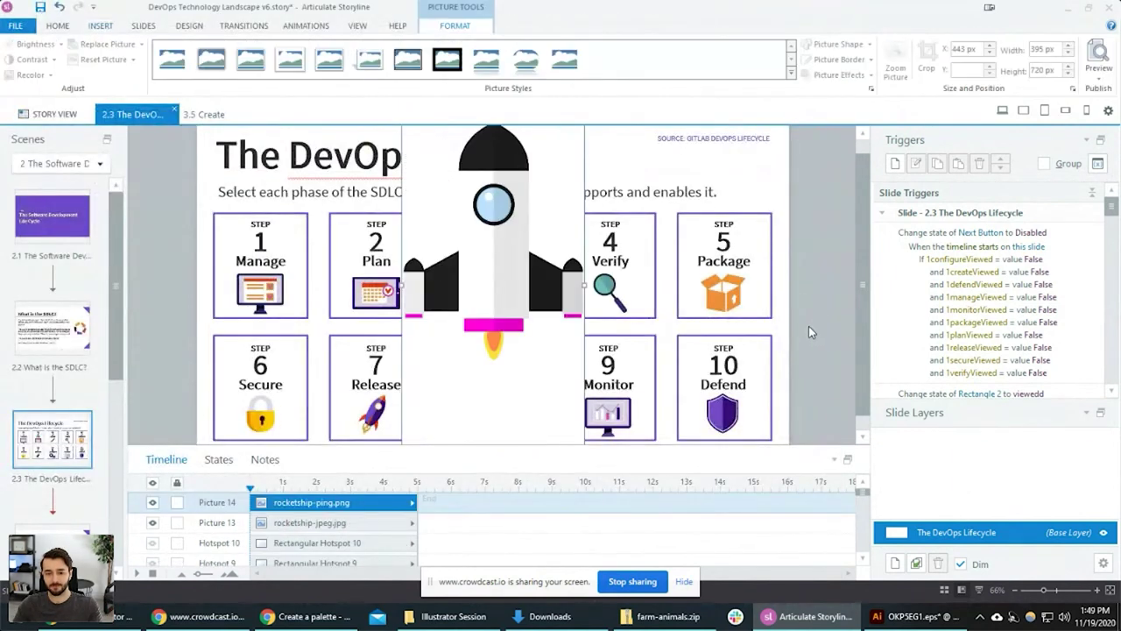
{"action": "left_click", "coordinate": [810, 332]}
{"action": "scroll", "coordinate": [721, 351], "scroll_direction": "down", "scroll_amount": 1}
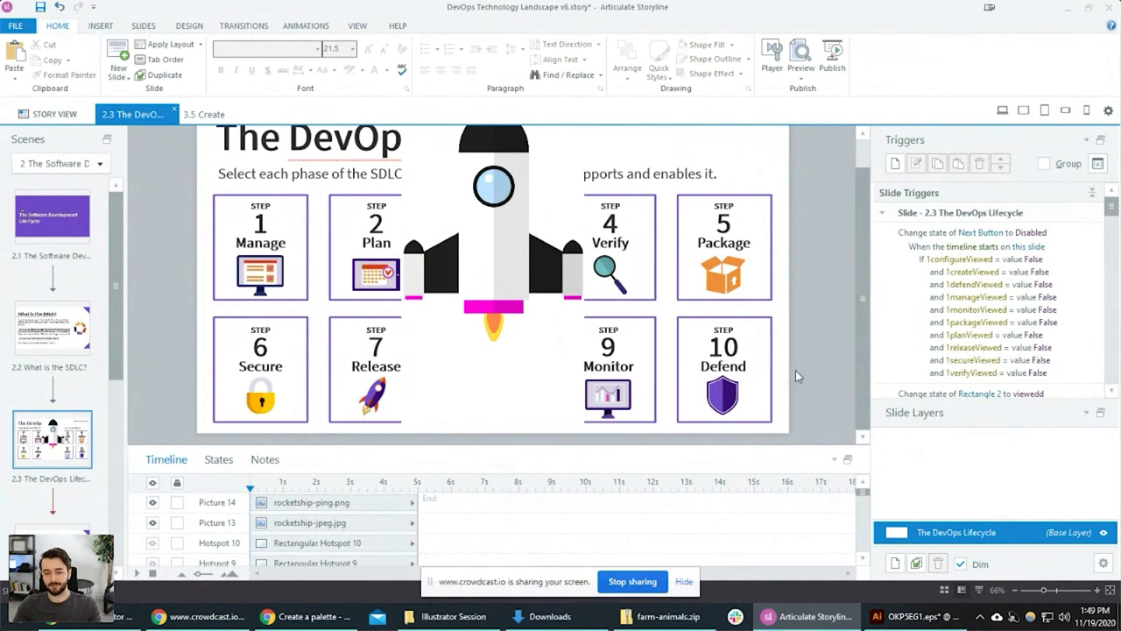
{"action": "left_click", "coordinate": [915, 616]}
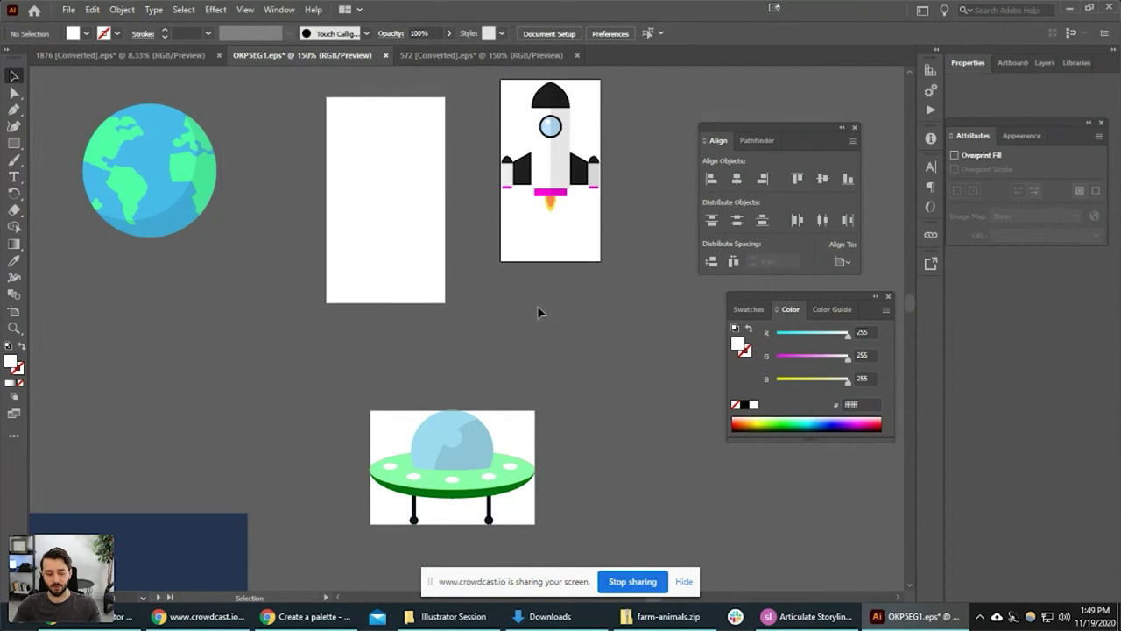
{"action": "scroll", "coordinate": [531, 302], "scroll_direction": "down", "scroll_amount": 3}
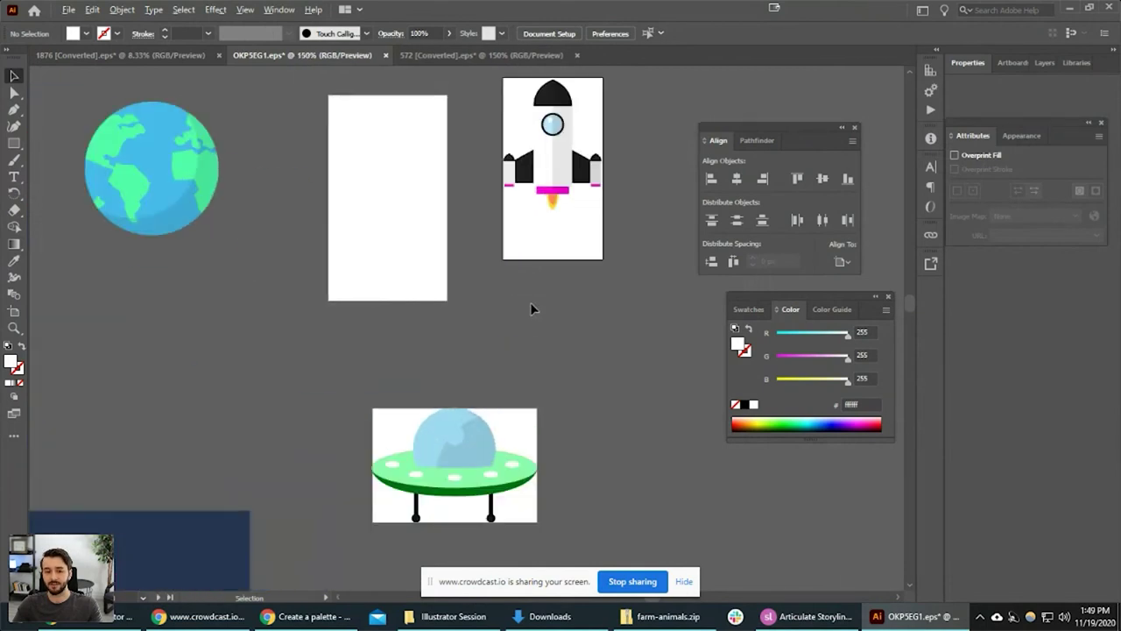
{"action": "left_click", "coordinate": [807, 616]}
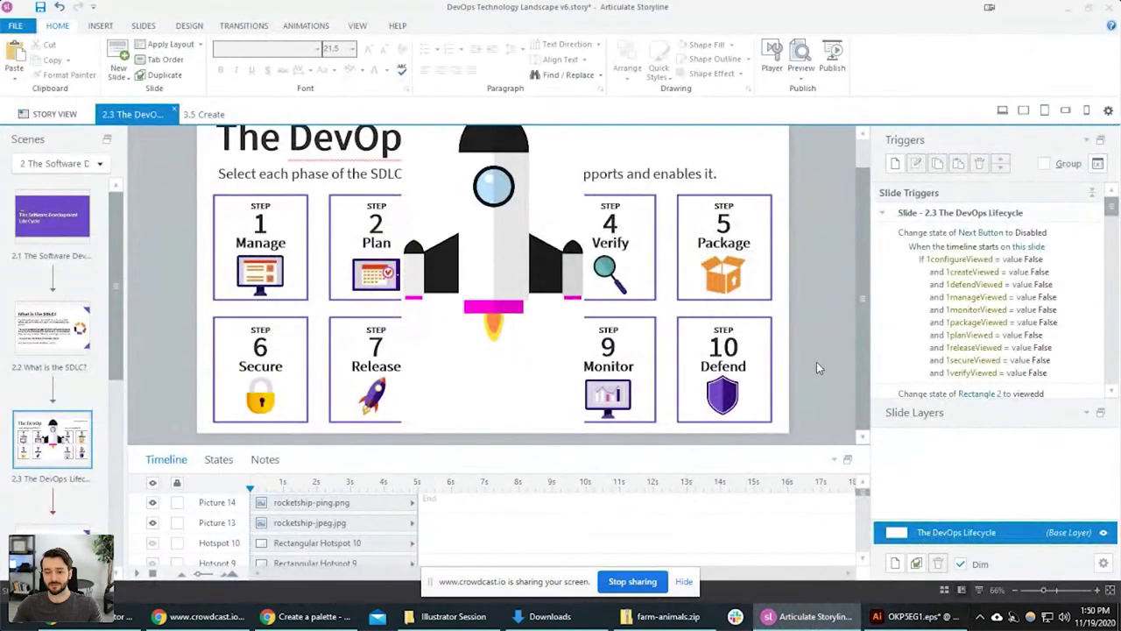
{"action": "scroll", "coordinate": [649, 305], "scroll_direction": "down", "scroll_amount": 2}
{"action": "scroll", "coordinate": [649, 304], "scroll_direction": "up", "scroll_amount": 2}
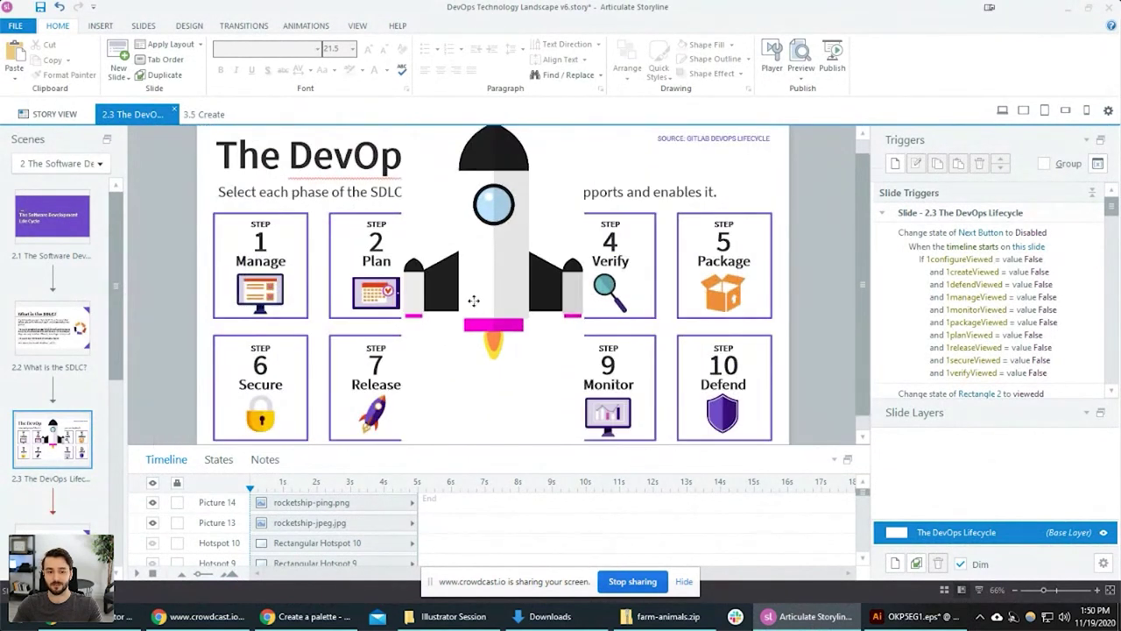
Move the PNG rocket to the right of the JPEG rocket, at about X 873 px and Y 28 px.
{"action": "left_click_drag", "start_coordinate": [492, 296], "coordinate": [697, 301]}
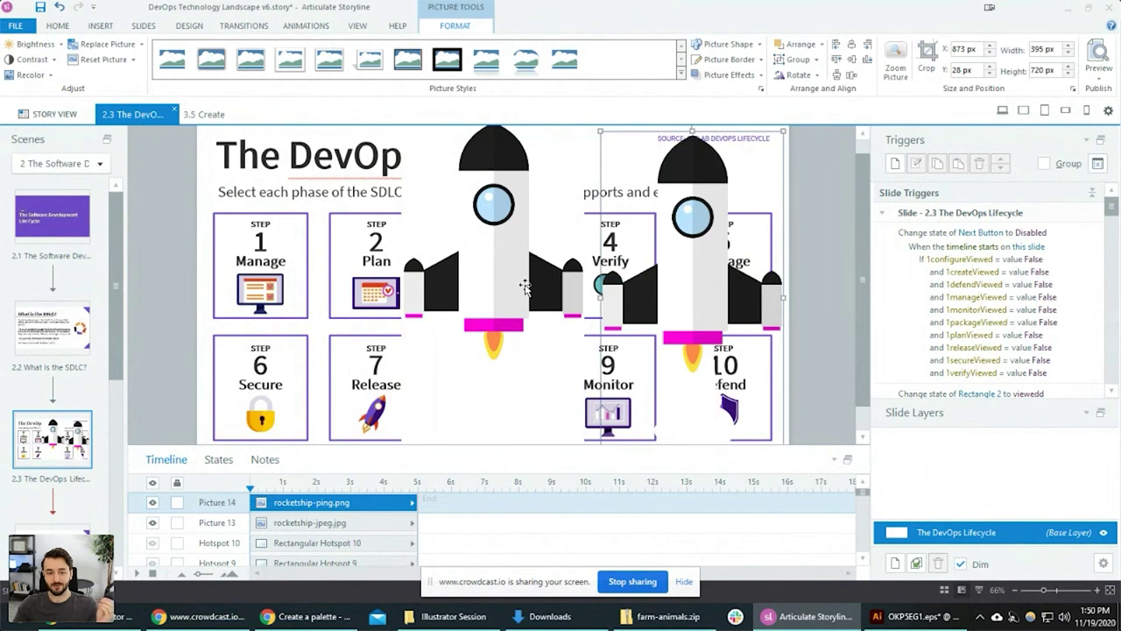
{"action": "left_click", "coordinate": [518, 290]}
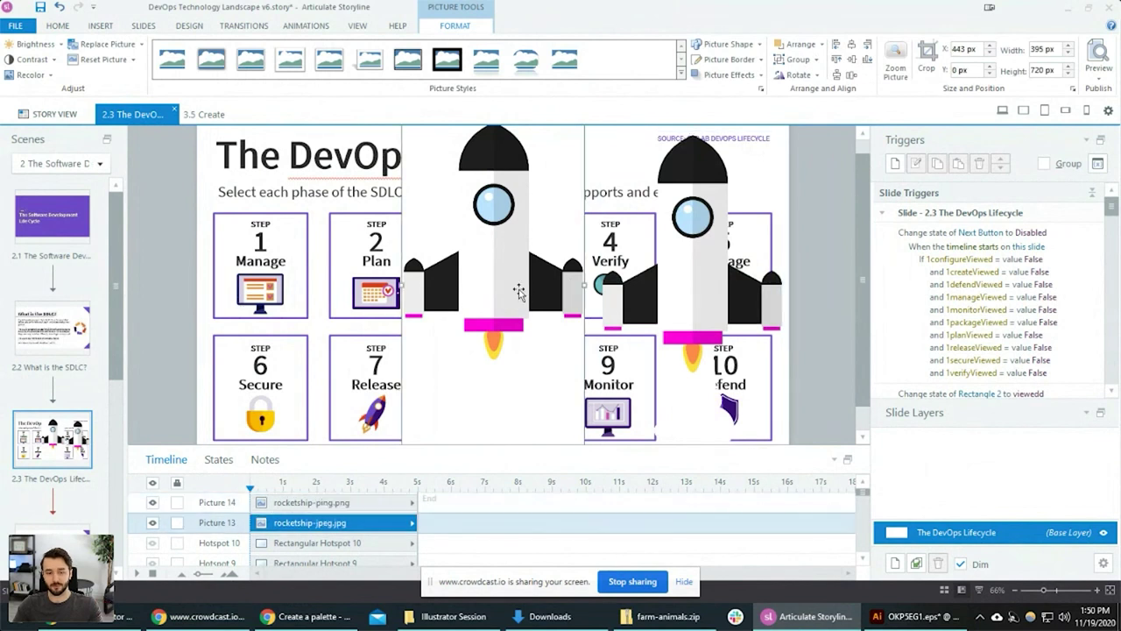
Draw a rectangle about 1286 × 726 px covering the whole slide.
{"action": "scroll", "coordinate": [171, 168], "scroll_direction": "down", "scroll_amount": 1, "text": "ctrl"}
{"action": "left_click", "coordinate": [98, 27]}
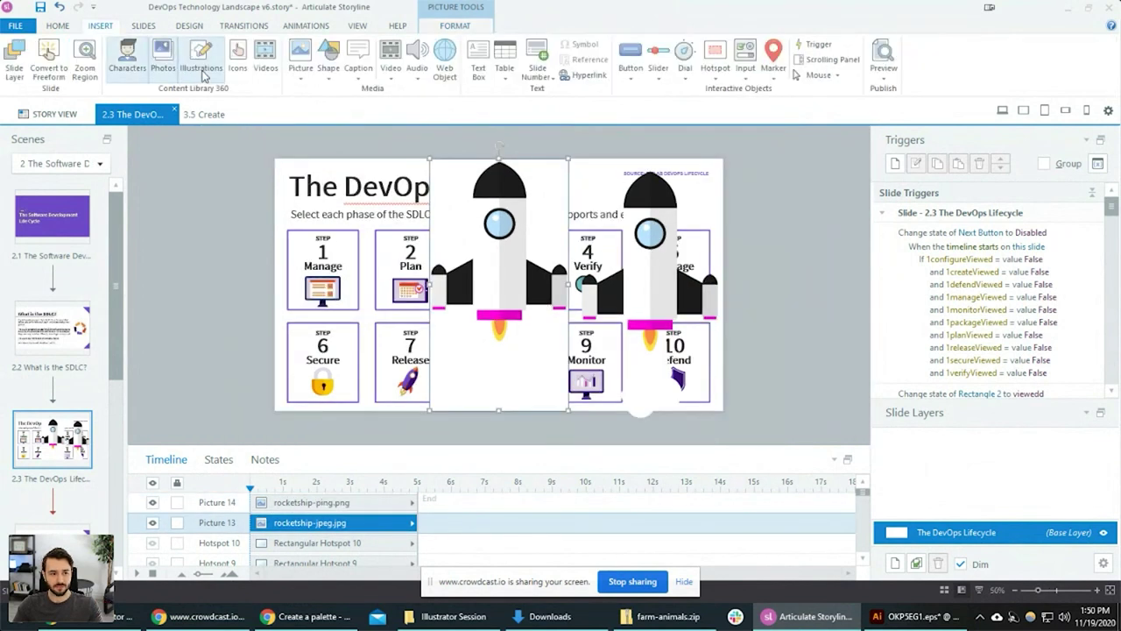
{"action": "left_click", "coordinate": [328, 63]}
{"action": "left_click", "coordinate": [329, 130]}
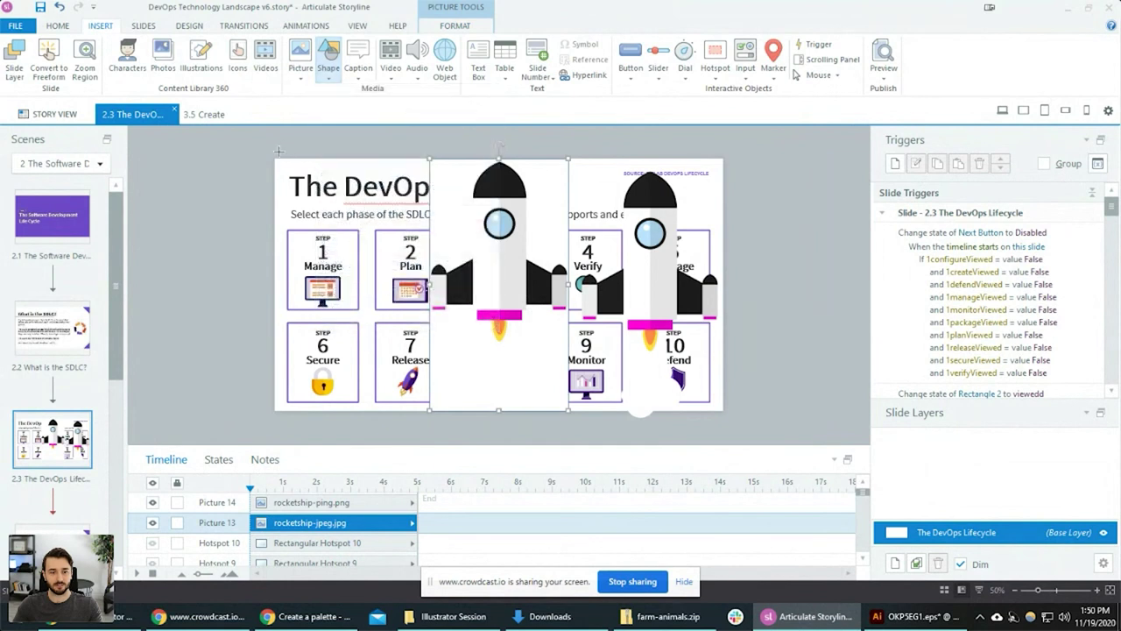
{"action": "left_click_drag", "start_coordinate": [275, 159], "coordinate": [725, 413]}
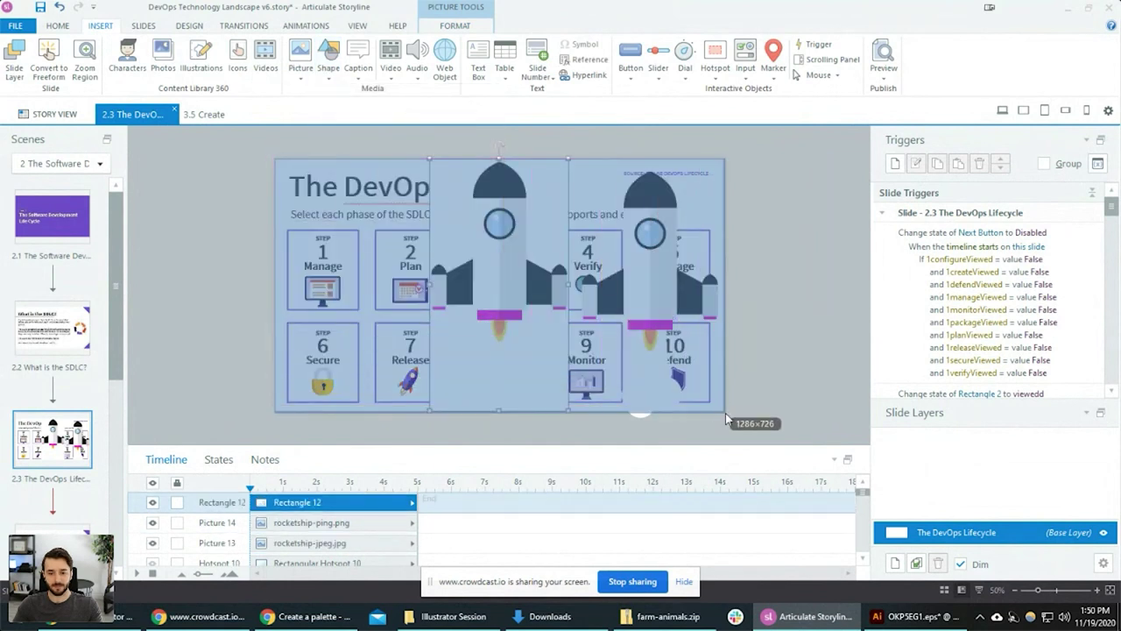
Fill the slide-wide rectangle with black and place it behind both rocket pictures in the stacking order.
{"action": "left_click", "coordinate": [455, 25]}
{"action": "left_click", "coordinate": [610, 44]}
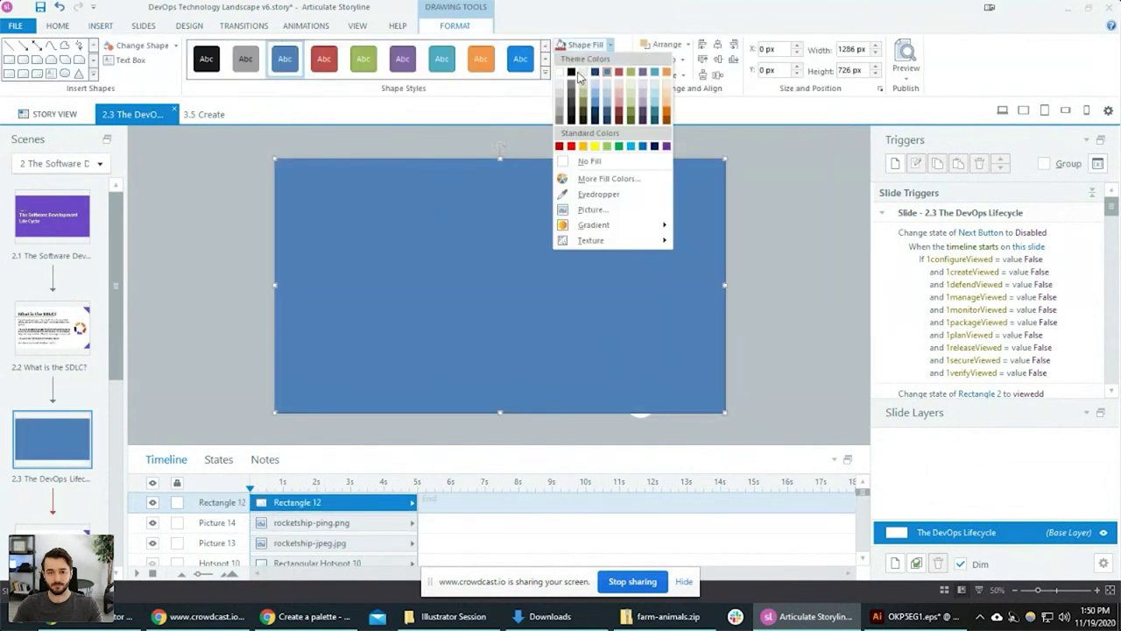
{"action": "left_click", "coordinate": [576, 75]}
{"action": "left_click_drag", "start_coordinate": [342, 503], "coordinate": [315, 543]}
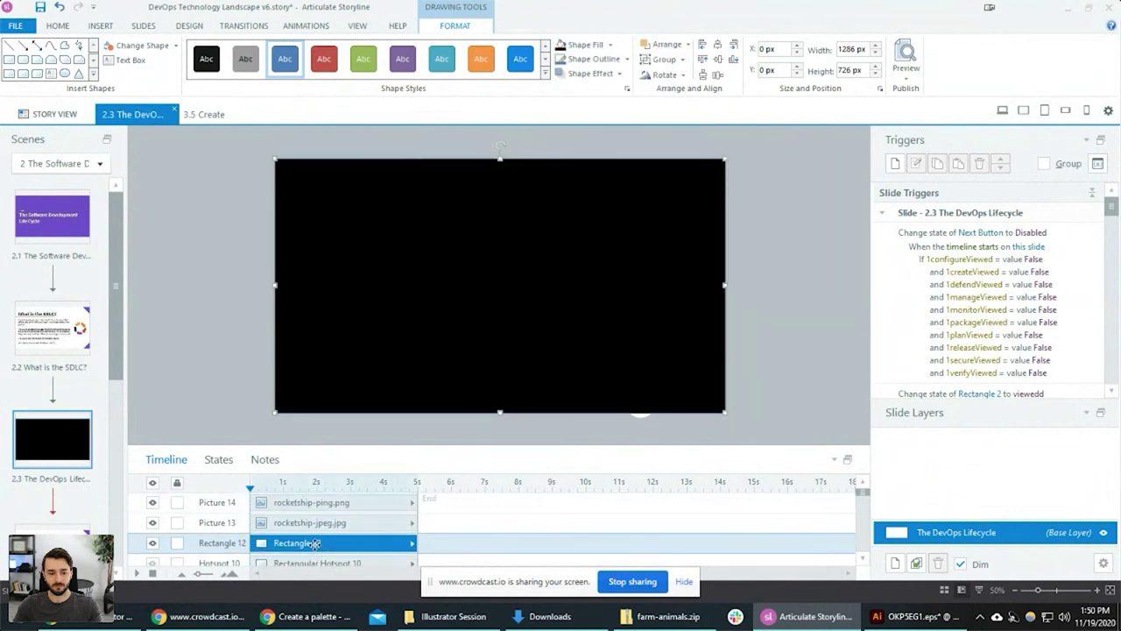
Move the JPEG rocket to the left part of the slide and shrink the PNG rocket within the right part.
{"action": "left_click", "coordinate": [804, 334]}
{"action": "left_click_drag", "start_coordinate": [507, 291], "coordinate": [391, 293]}
{"action": "left_click", "coordinate": [660, 266]}
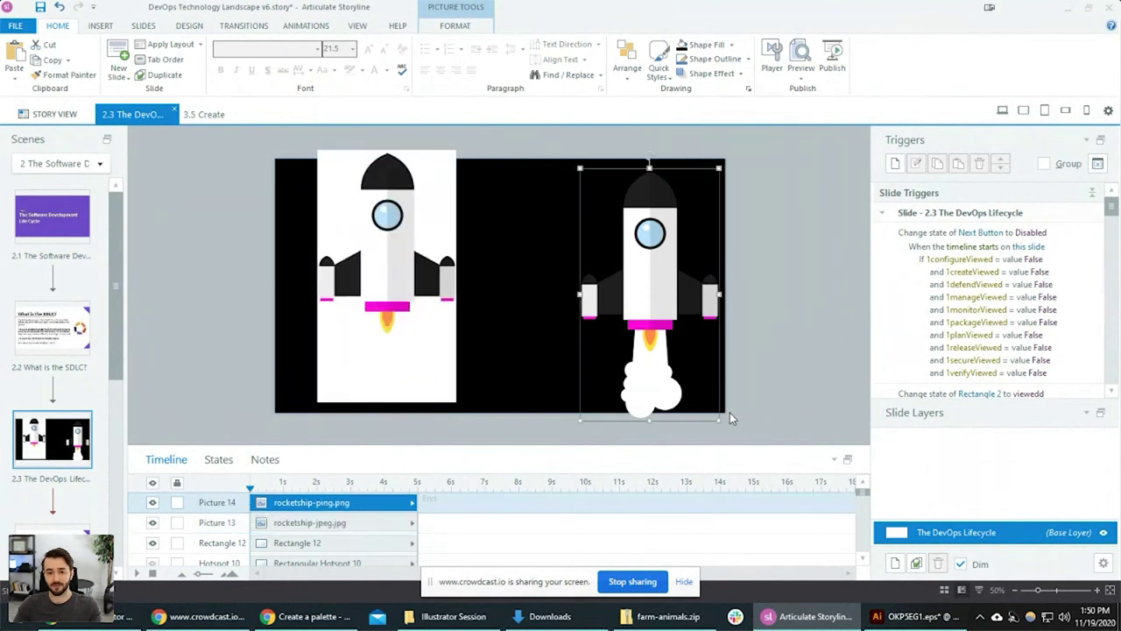
{"action": "mouse_move", "coordinate": [665, 340]}
{"action": "left_mouse_down"}
{"action": "mouse_move", "coordinate": [657, 298]}
{"action": "mouse_move", "coordinate": [678, 346]}
{"action": "left_mouse_up"}
{"action": "left_click_drag", "start_coordinate": [642, 285], "coordinate": [652, 316]}
Change the background rectangle's fill to a light blue theme color.
{"action": "left_click", "coordinate": [530, 263]}
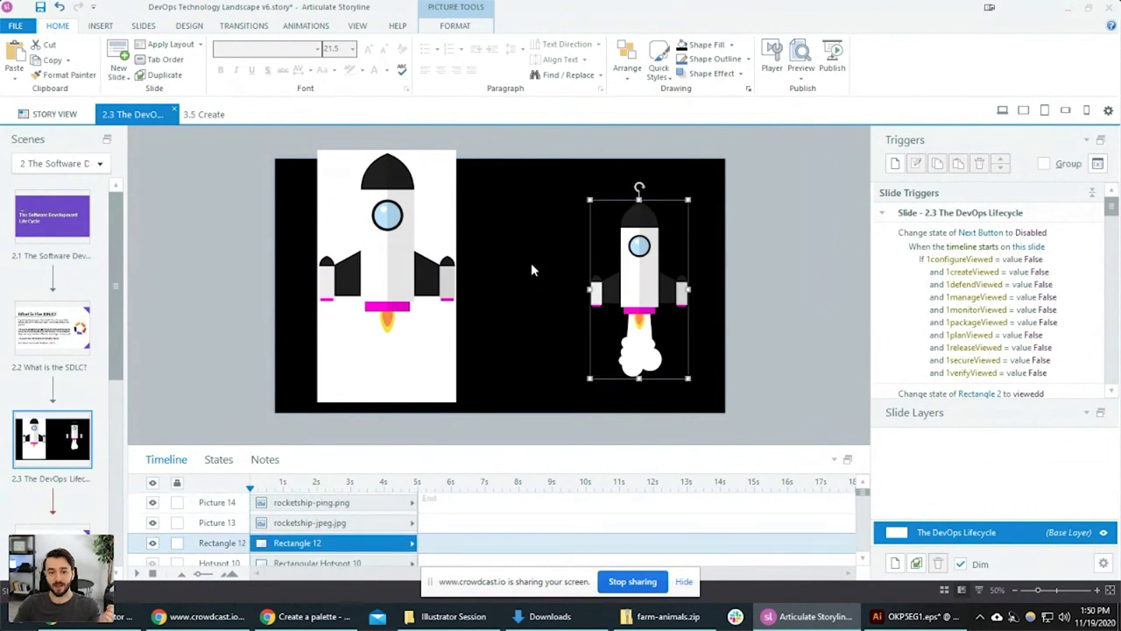
{"action": "left_click", "coordinate": [603, 44]}
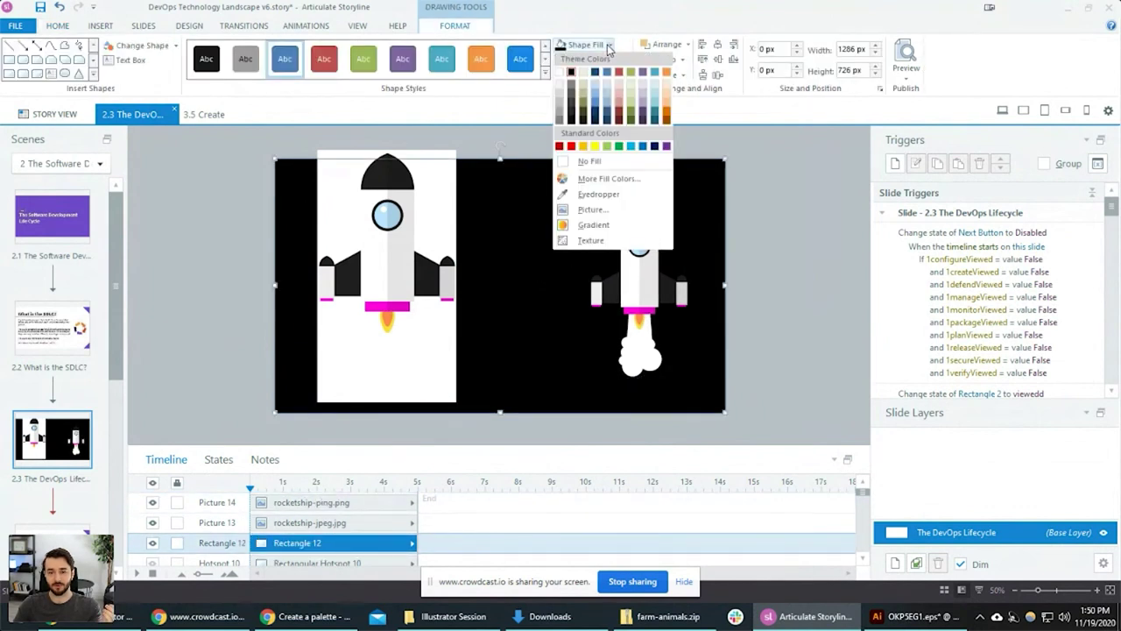
{"action": "left_click", "coordinate": [601, 90]}
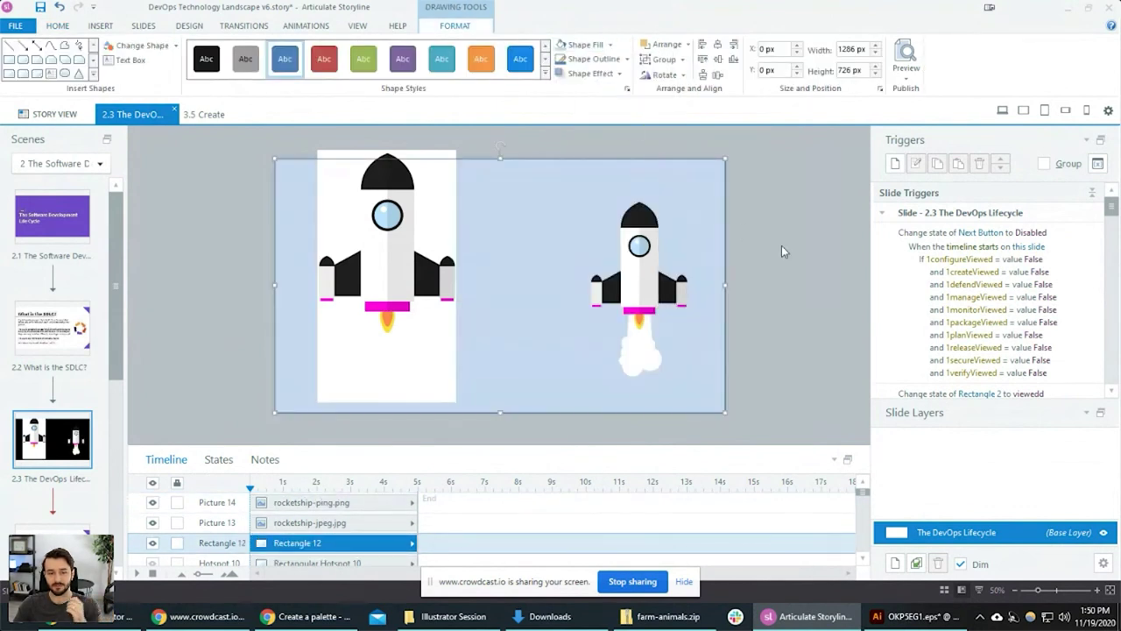
Move the JPEG rocket down over the blue background and shrink the PNG rocket to roughly a quarter of its size.
{"action": "left_click", "coordinate": [781, 247]}
{"action": "left_click_drag", "start_coordinate": [399, 267], "coordinate": [392, 280]}
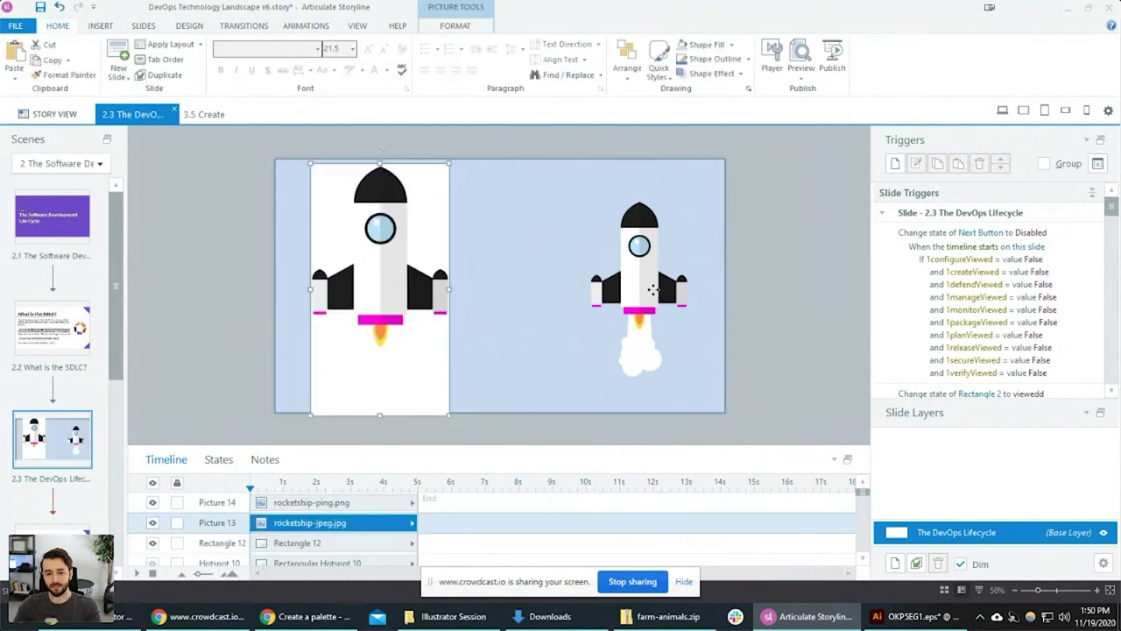
{"action": "left_click", "coordinate": [681, 366]}
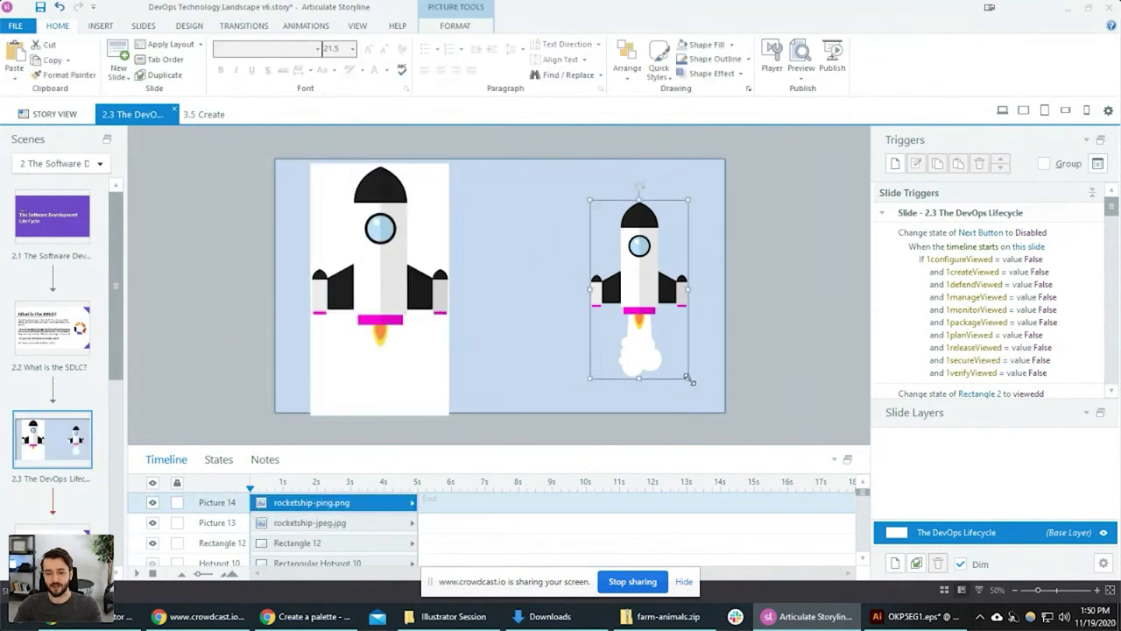
{"action": "left_click_drag", "start_coordinate": [691, 381], "coordinate": [620, 250]}
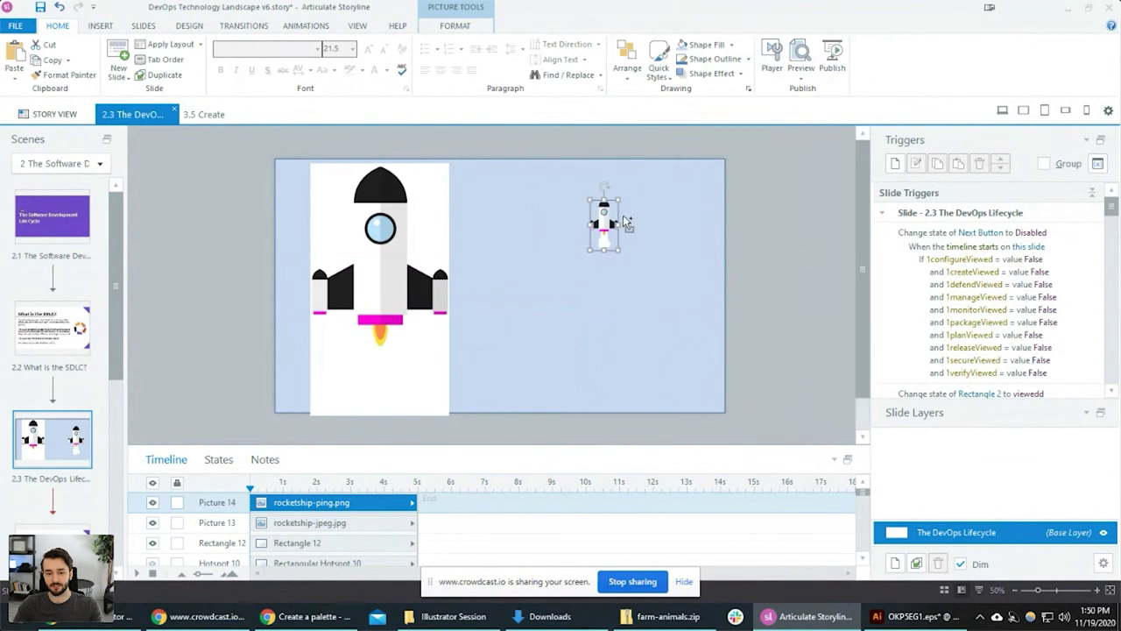
Duplicate the small PNG rocket to its right and enlarge the copy to nearly three times the original's size.
{"action": "scroll", "coordinate": [627, 223], "scroll_direction": "up", "scroll_amount": 4}
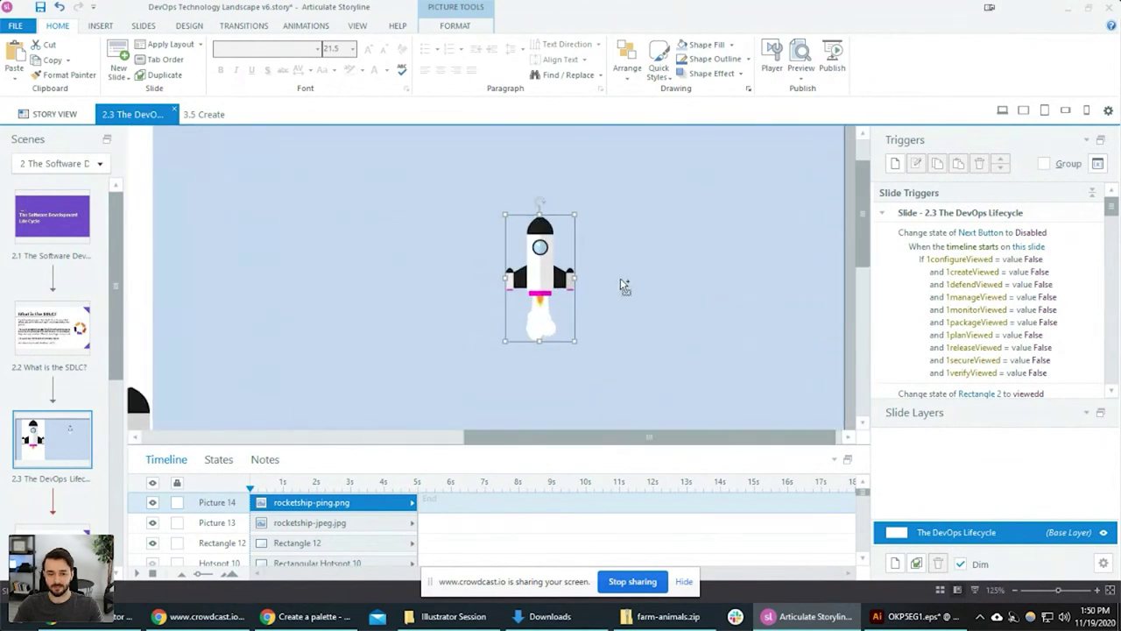
{"action": "scroll", "coordinate": [613, 286], "scroll_direction": "down", "scroll_amount": 1}
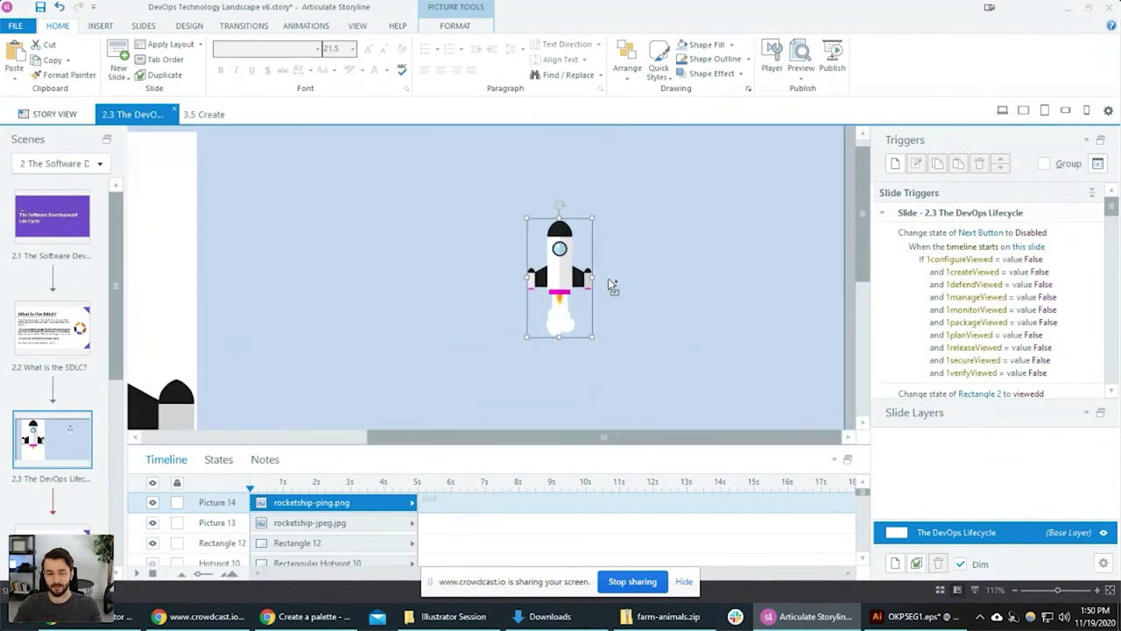
{"action": "left_click_drag", "start_coordinate": [574, 282], "coordinate": [737, 289]}
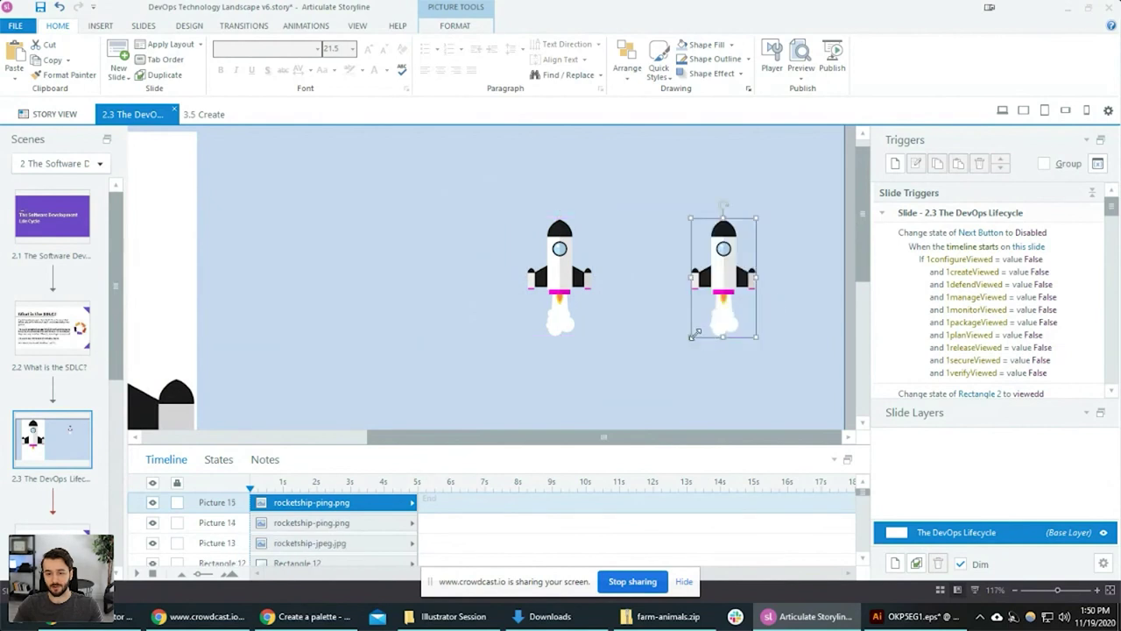
{"action": "left_click_drag", "start_coordinate": [621, 399], "coordinate": [406, 558]}
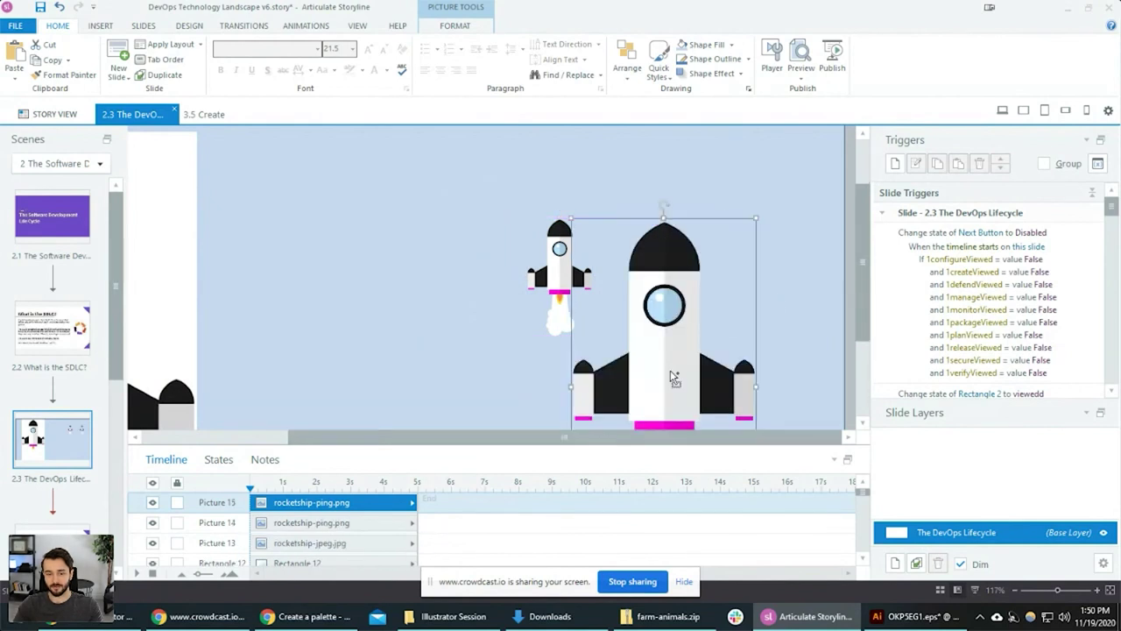
{"action": "scroll", "coordinate": [670, 372], "scroll_direction": "down", "scroll_amount": 4}
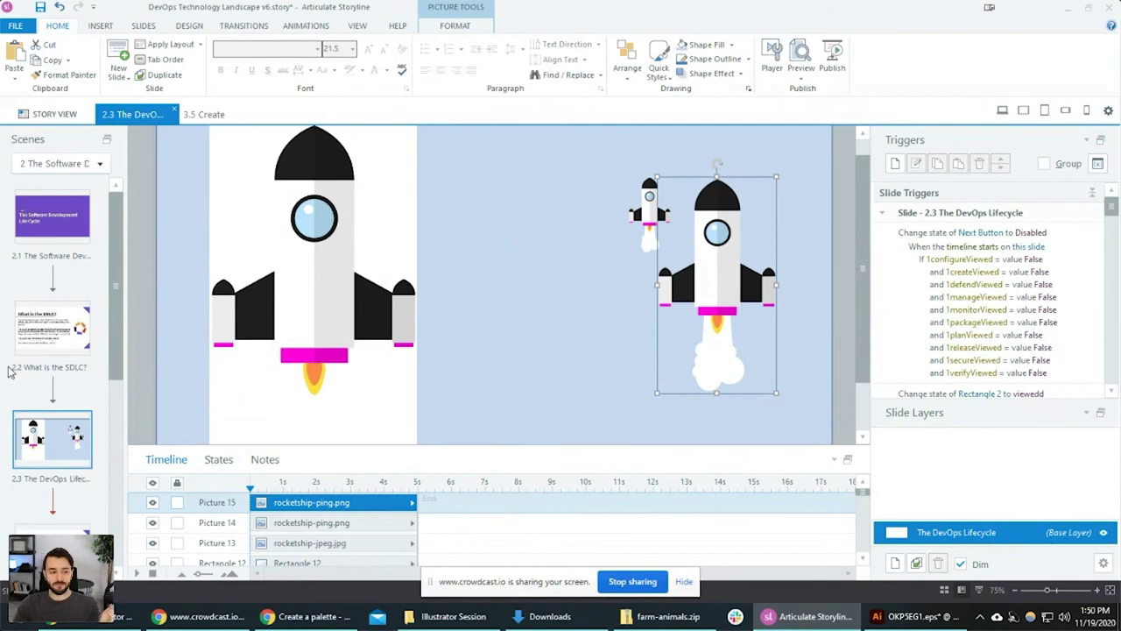
Look through the project's scenes and slides in Story View and reopen slide 2.3 The DevOps Lifecycle.
{"action": "scroll", "coordinate": [26, 368], "scroll_direction": "down", "scroll_amount": 3}
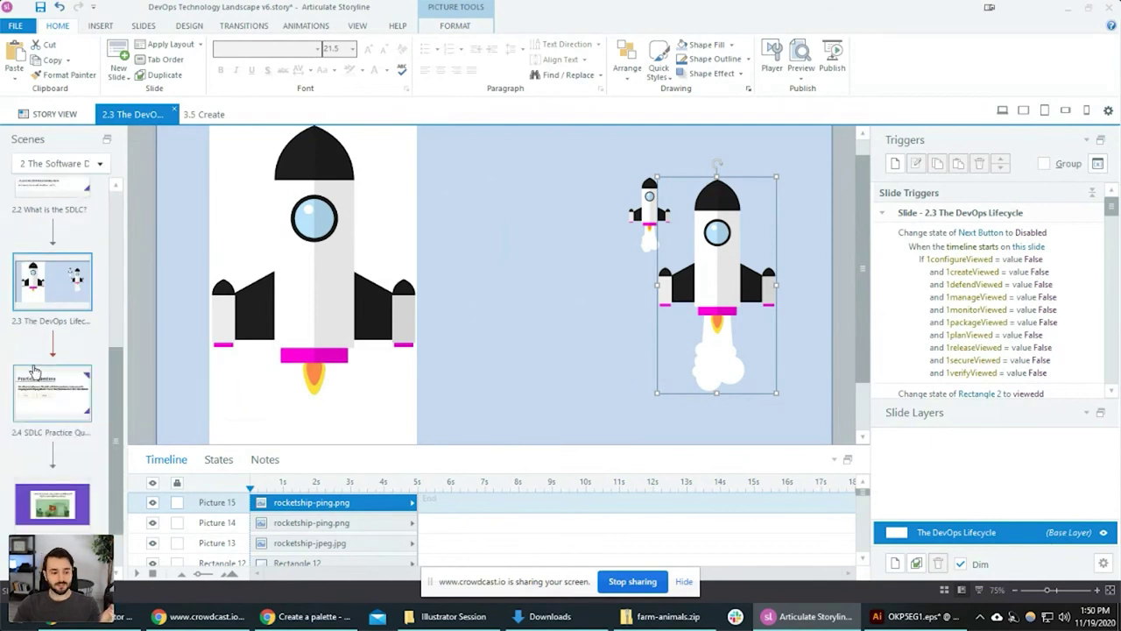
{"action": "left_click", "coordinate": [61, 112]}
{"action": "scroll", "coordinate": [516, 265], "scroll_direction": "down", "scroll_amount": 5}
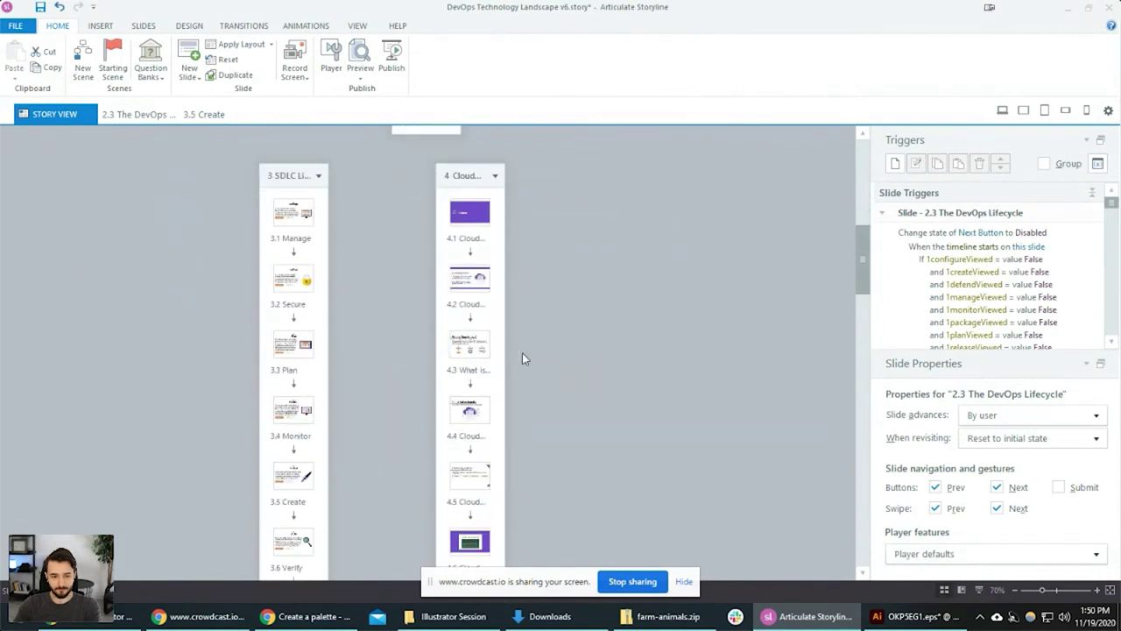
{"action": "scroll", "coordinate": [524, 317], "scroll_direction": "down", "scroll_amount": 3}
{"action": "scroll", "coordinate": [542, 338], "scroll_direction": "down", "scroll_amount": 4}
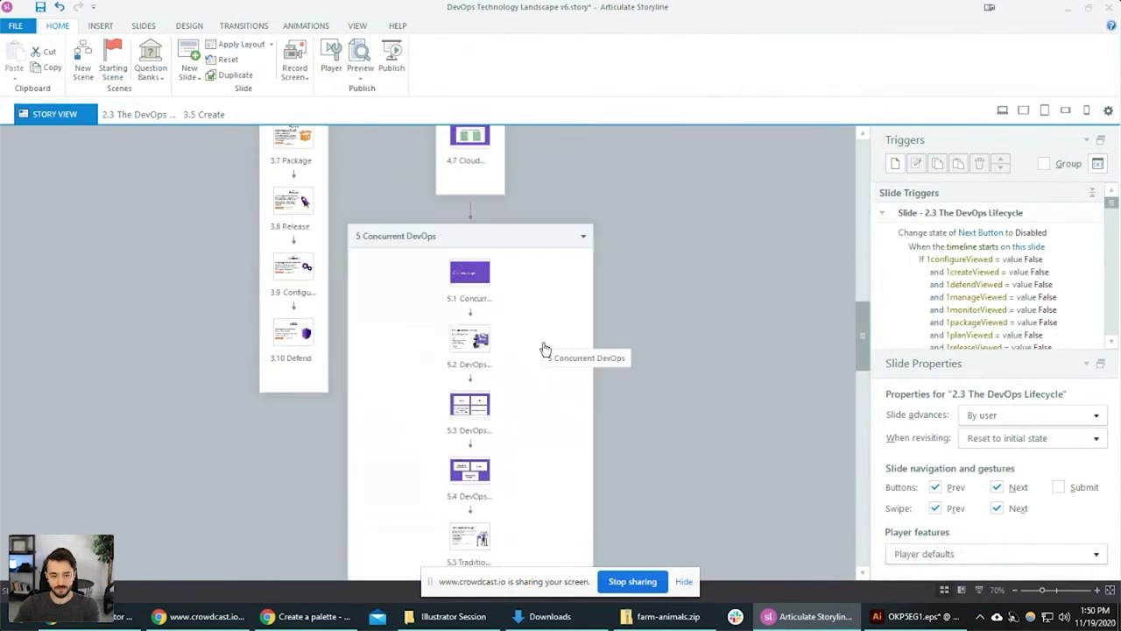
{"action": "scroll", "coordinate": [570, 361], "scroll_direction": "down", "scroll_amount": 4}
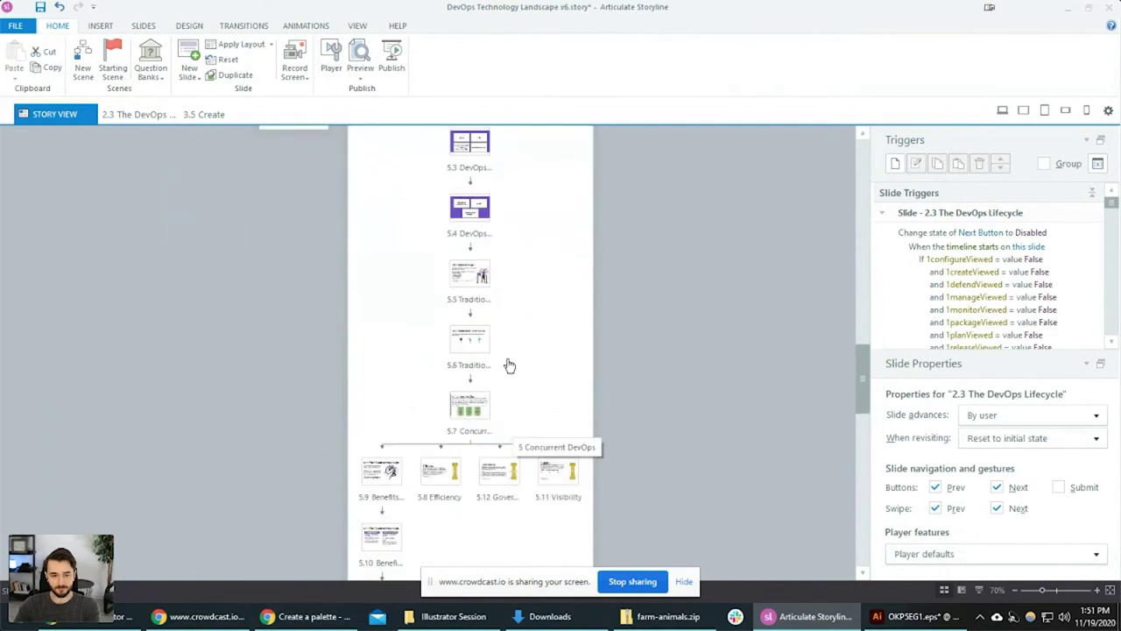
{"action": "scroll", "coordinate": [509, 364], "scroll_direction": "up", "scroll_amount": 3}
{"action": "scroll", "coordinate": [510, 364], "scroll_direction": "down", "scroll_amount": 9}
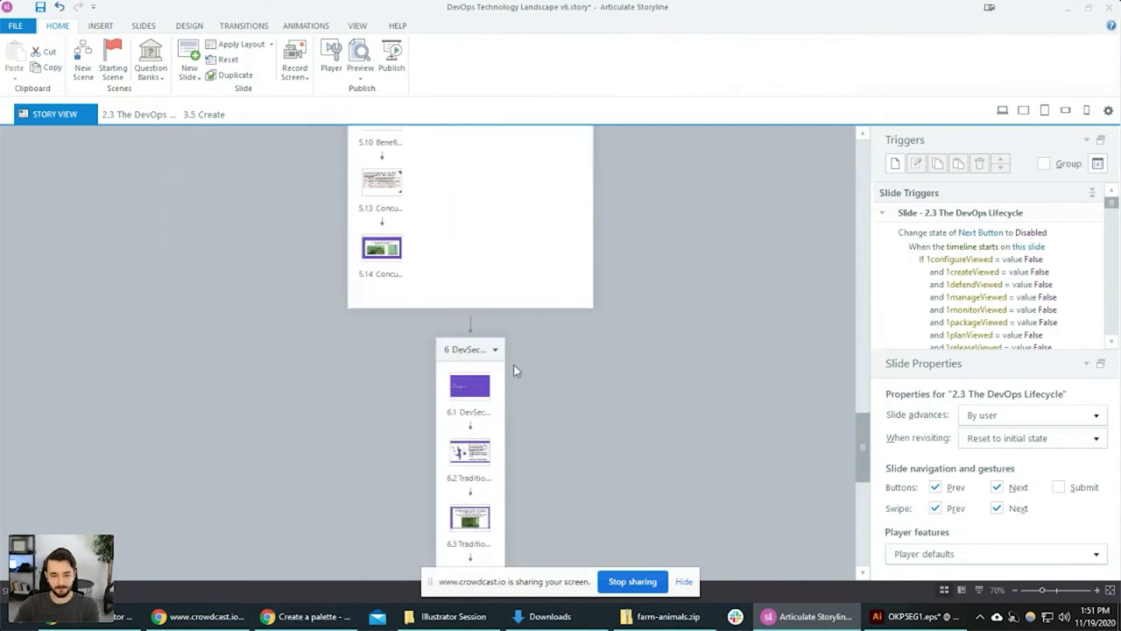
{"action": "scroll", "coordinate": [531, 384], "scroll_direction": "down", "scroll_amount": 5}
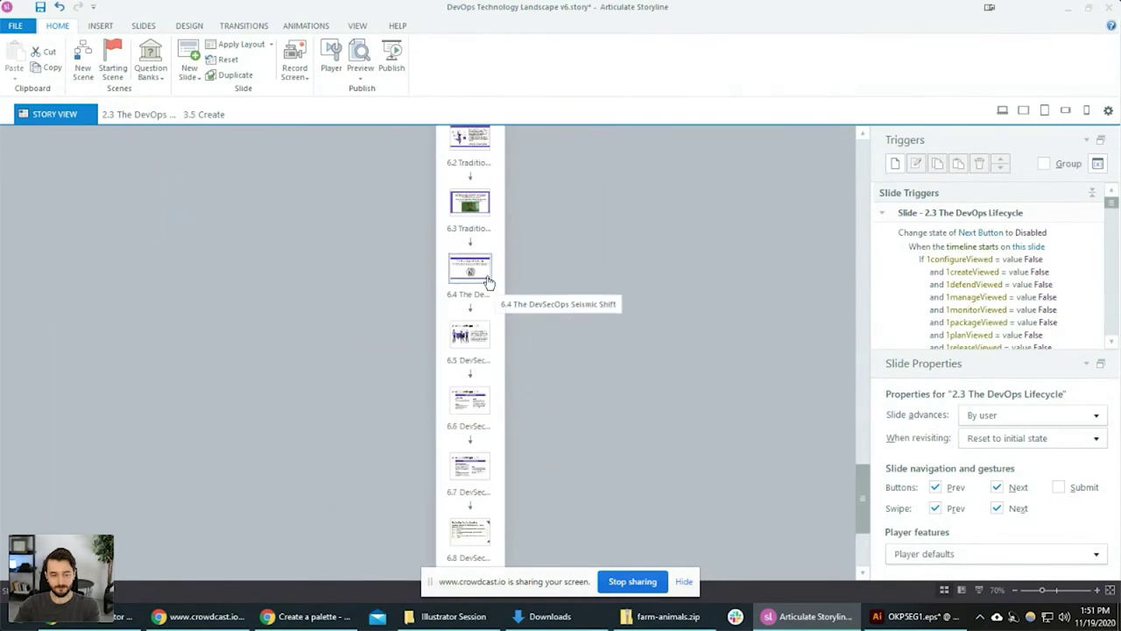
{"action": "scroll", "coordinate": [543, 333], "scroll_direction": "down", "scroll_amount": 4}
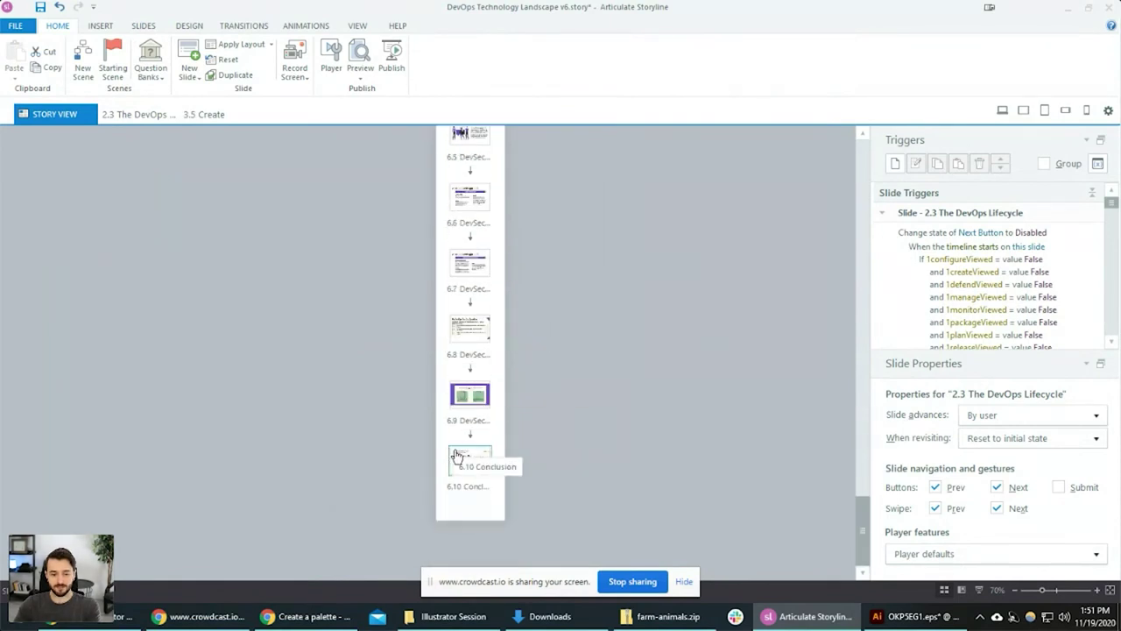
{"action": "scroll", "coordinate": [379, 278], "scroll_direction": "up", "scroll_amount": 15}
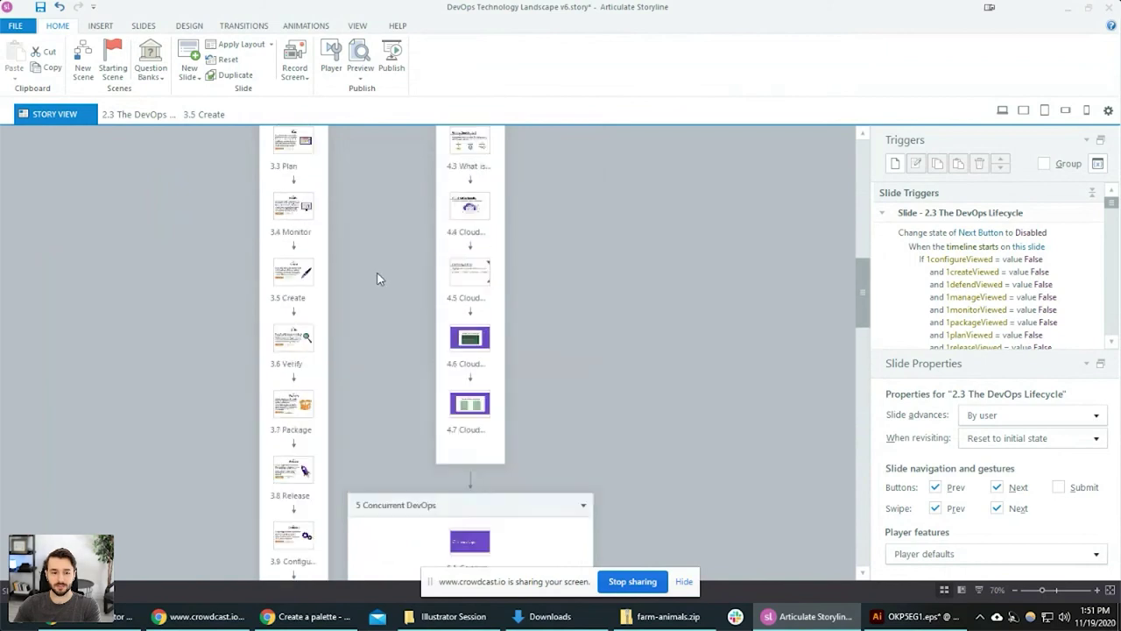
{"action": "scroll", "coordinate": [438, 267], "scroll_direction": "up", "scroll_amount": 9}
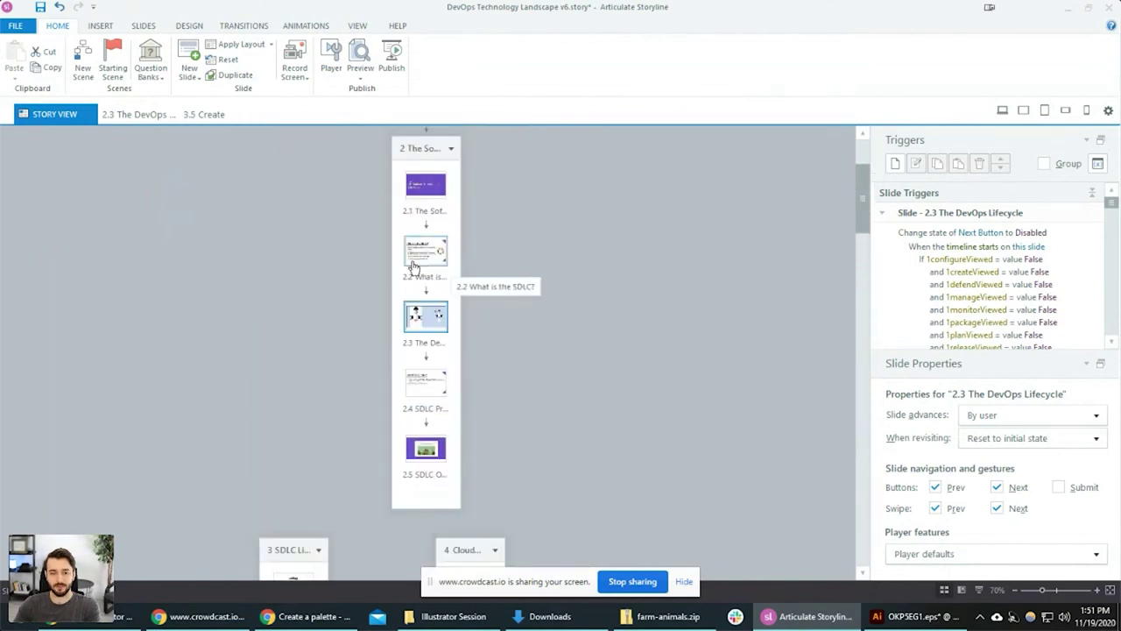
{"action": "double_click", "coordinate": [424, 317]}
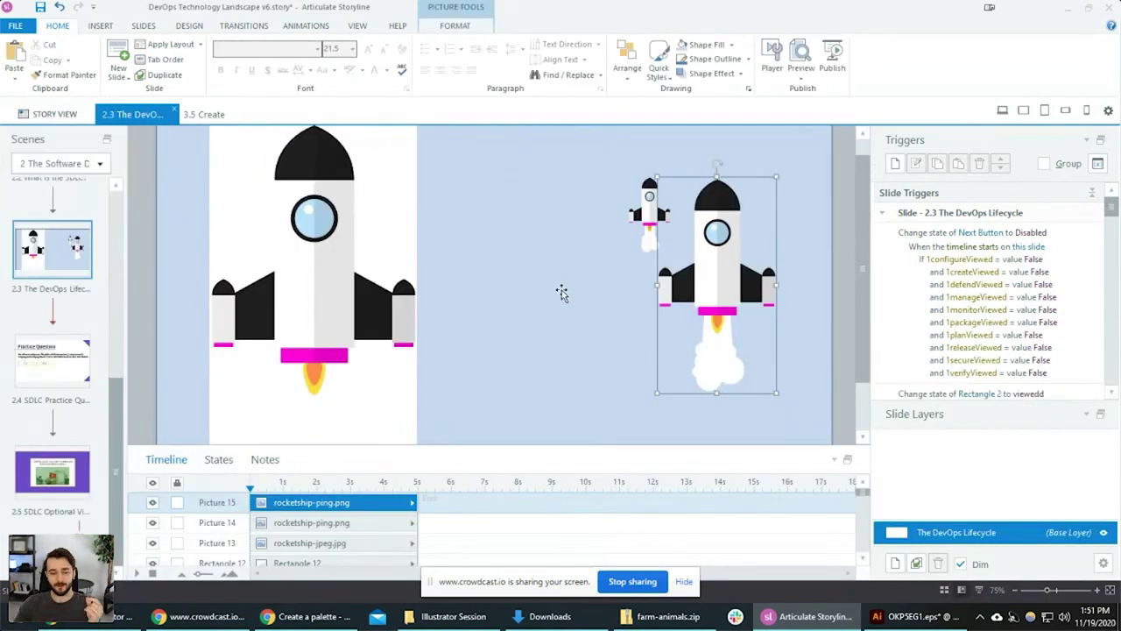
Switch to Illustrator and bring up the farm animals document 572 [Converted].eps.
{"action": "left_click", "coordinate": [482, 616]}
{"action": "left_click_drag", "start_coordinate": [836, 117], "coordinate": [1120, 86]}
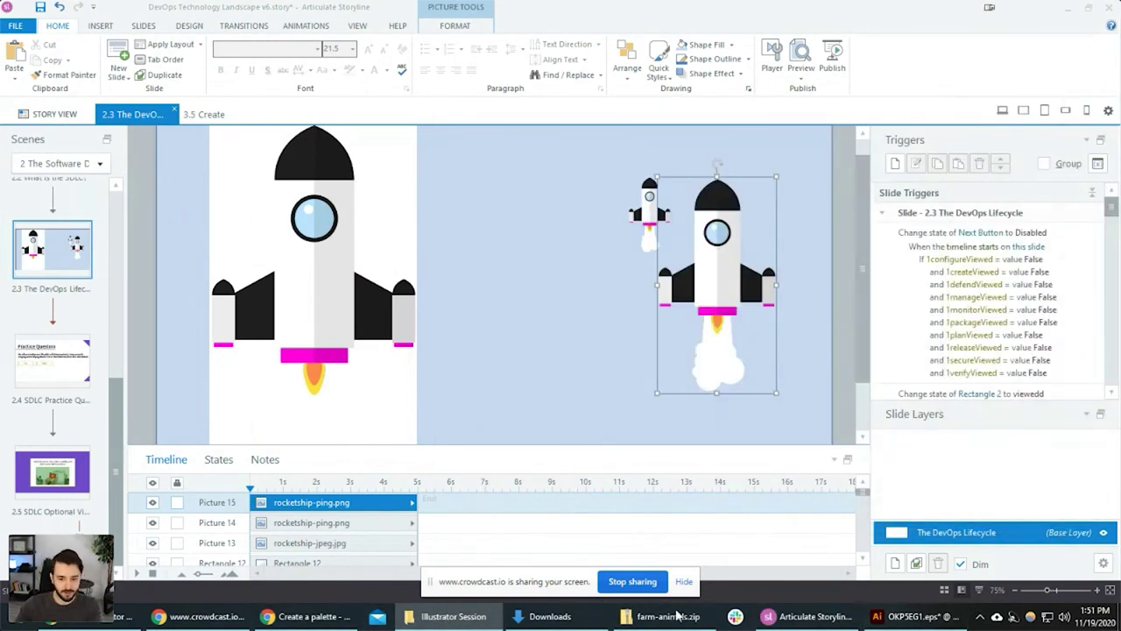
{"action": "left_click", "coordinate": [906, 616]}
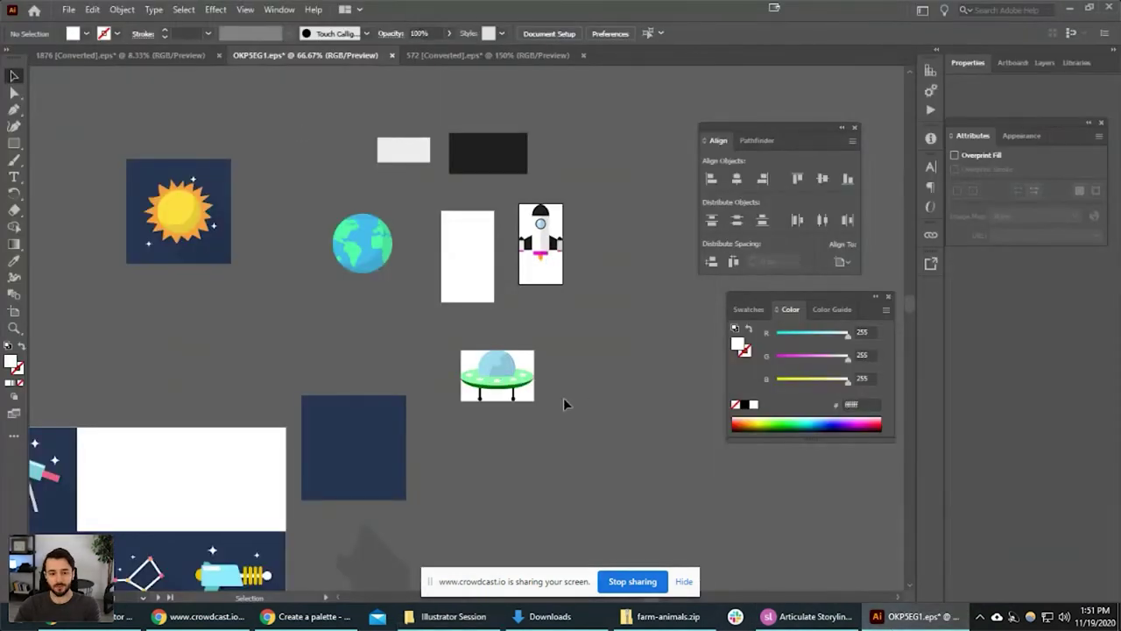
{"action": "left_click", "coordinate": [148, 55]}
{"action": "left_click", "coordinate": [491, 55]}
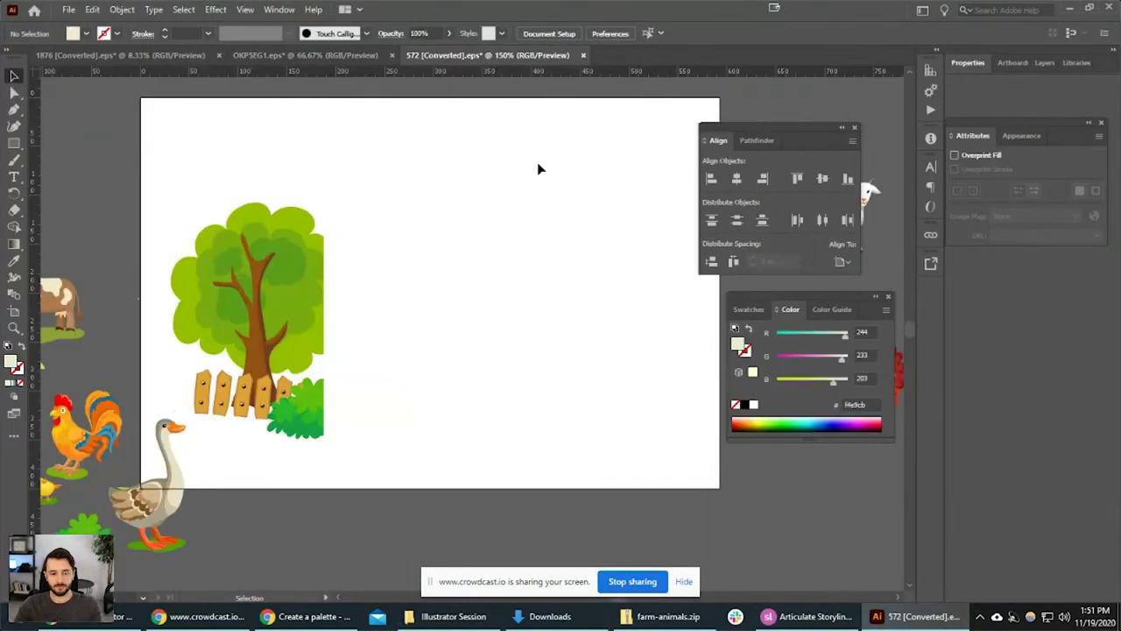
Create an artboard fitted to the red turkey illustration, and return to the Selection tool.
{"action": "left_click_drag", "start_coordinate": [671, 320], "coordinate": [435, 245]}
{"action": "key", "text": "shift+o"}
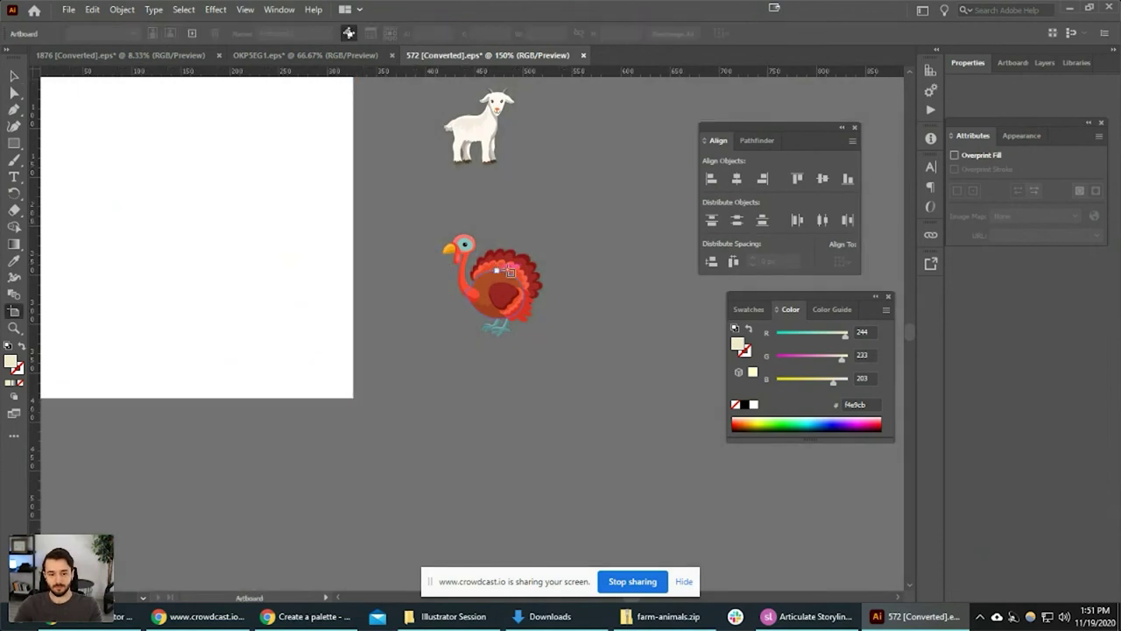
{"action": "left_click", "coordinate": [508, 271]}
{"action": "key", "text": "v"}
Set up a Save for Web export of the turkey as PNG-24 at 500 px wide, and cancel without saving.
{"action": "left_click", "coordinate": [69, 10]}
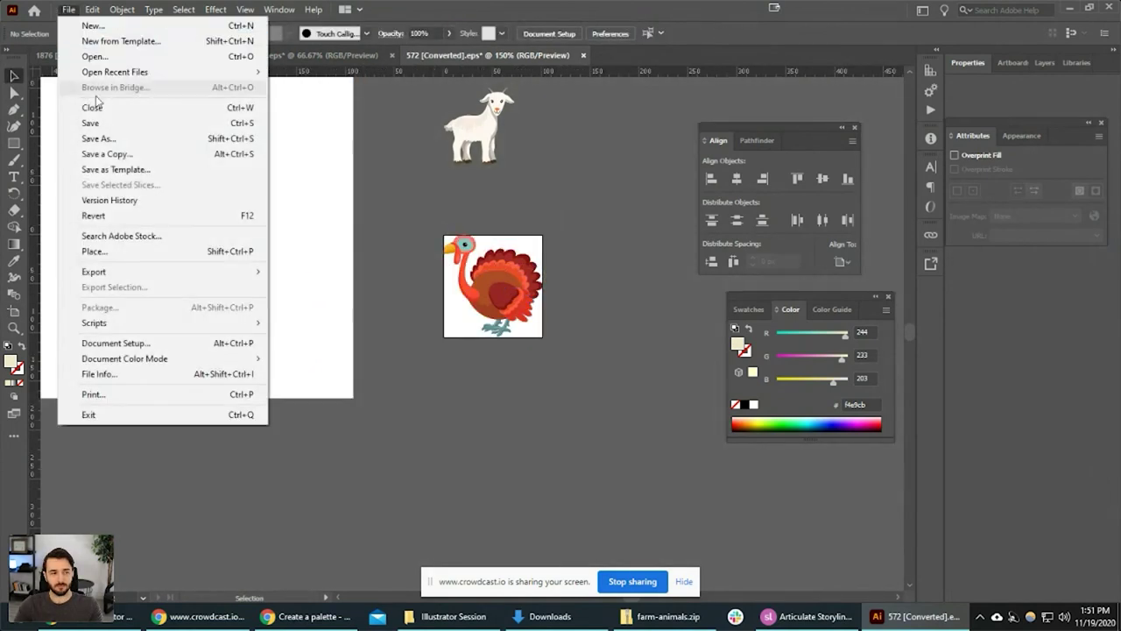
{"action": "mouse_move", "coordinate": [134, 271]}
{"action": "left_click", "coordinate": [371, 303]}
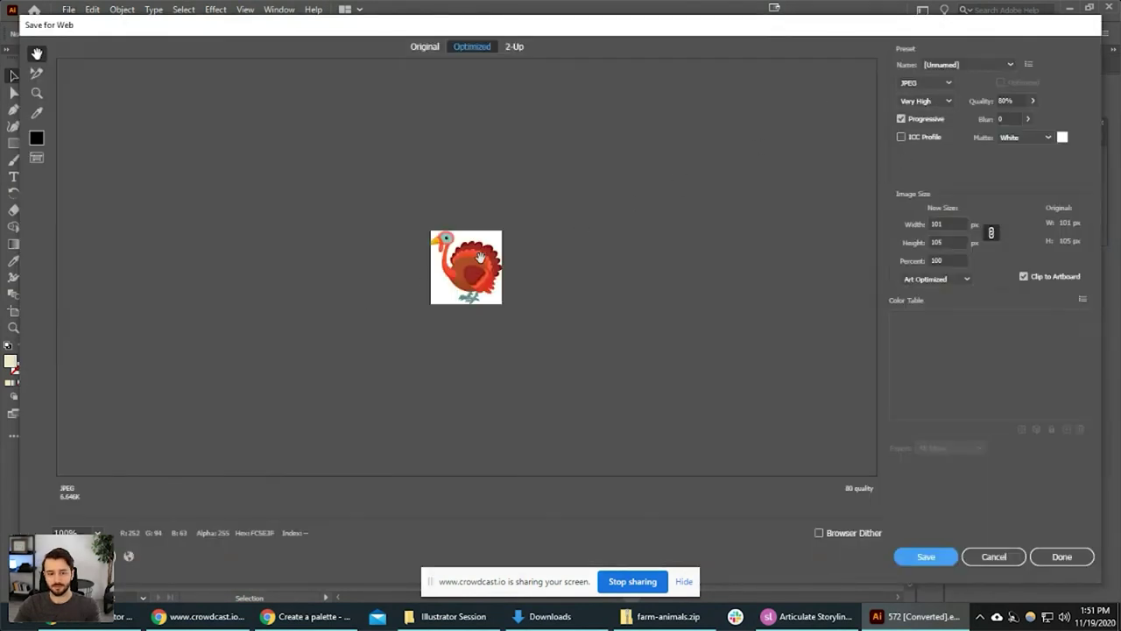
{"action": "left_click", "coordinate": [932, 84]}
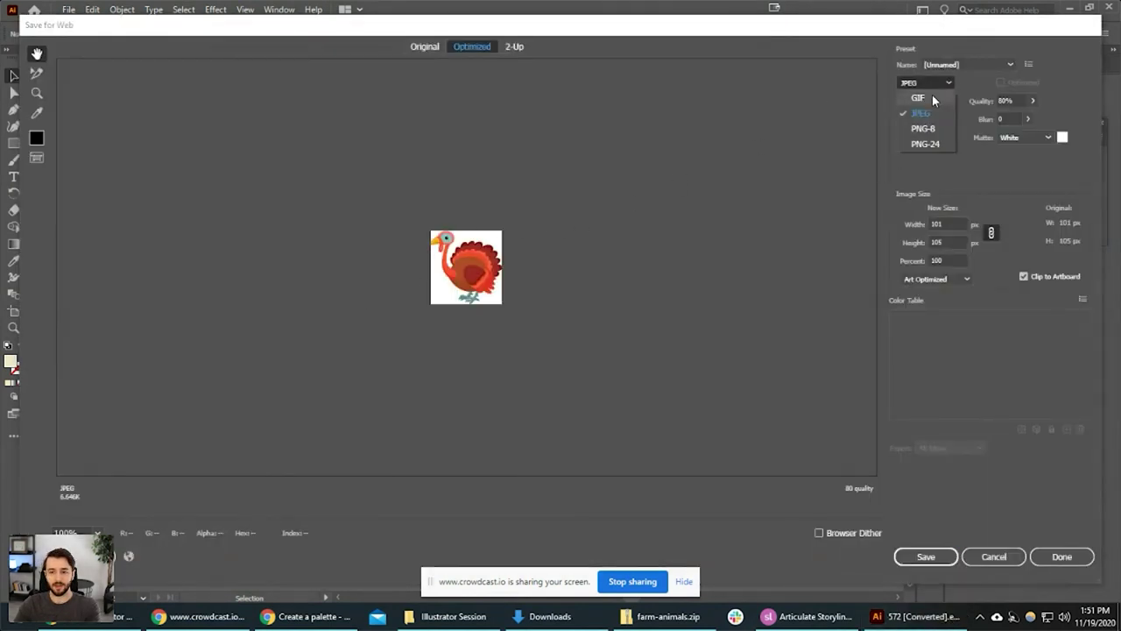
{"action": "left_click", "coordinate": [928, 145]}
{"action": "double_click", "coordinate": [947, 223]}
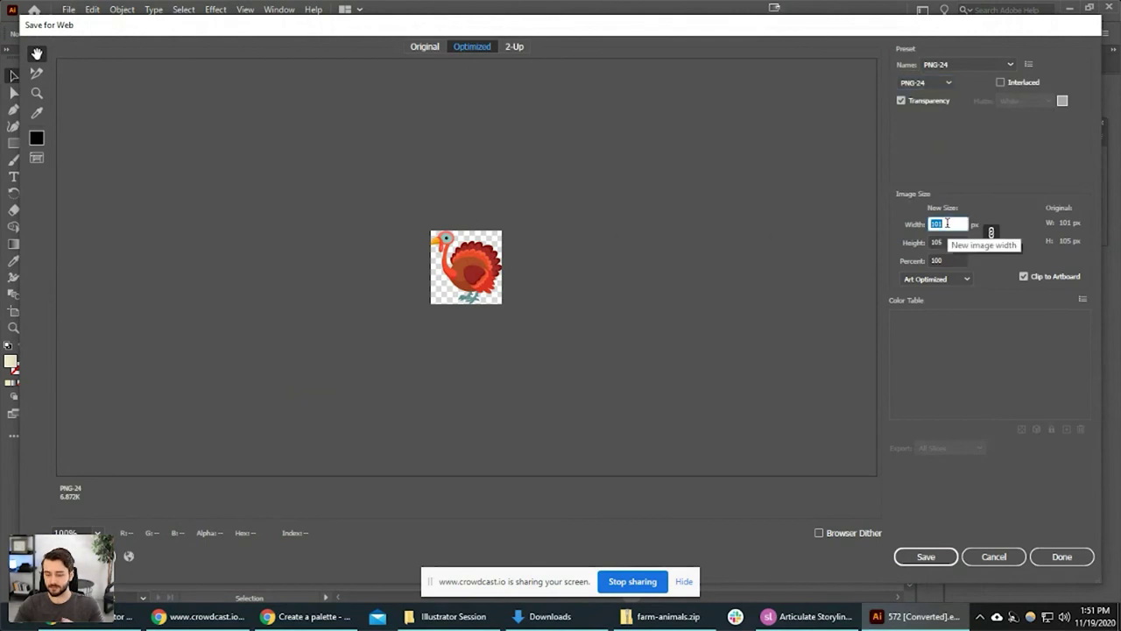
{"action": "type", "text": "500"}
{"action": "key", "text": "Tab"}
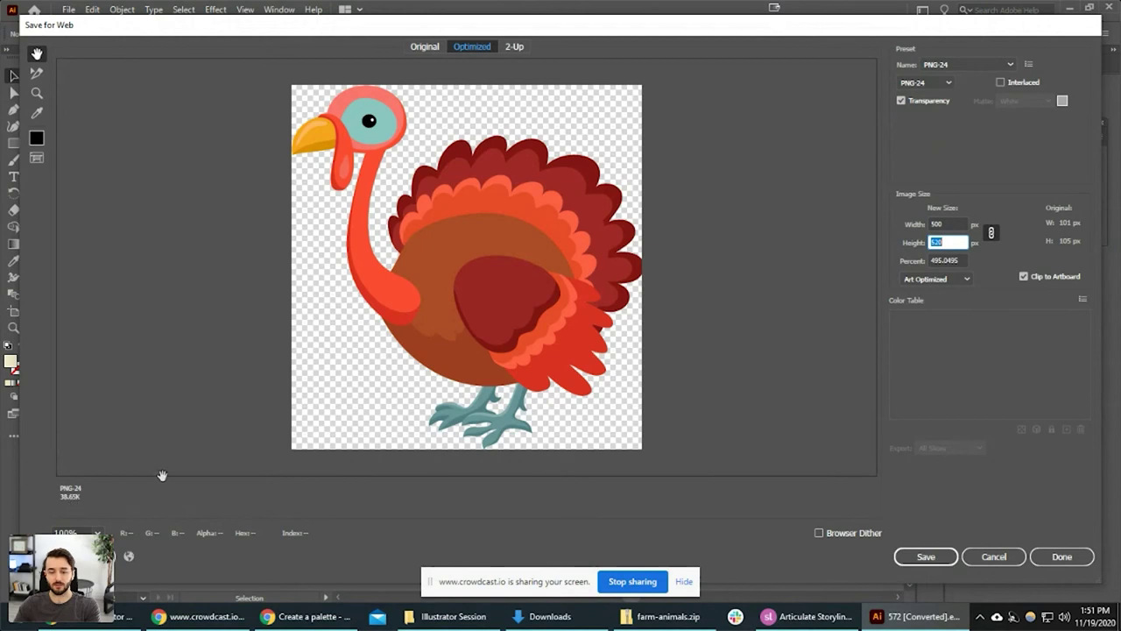
{"action": "left_click", "coordinate": [991, 556]}
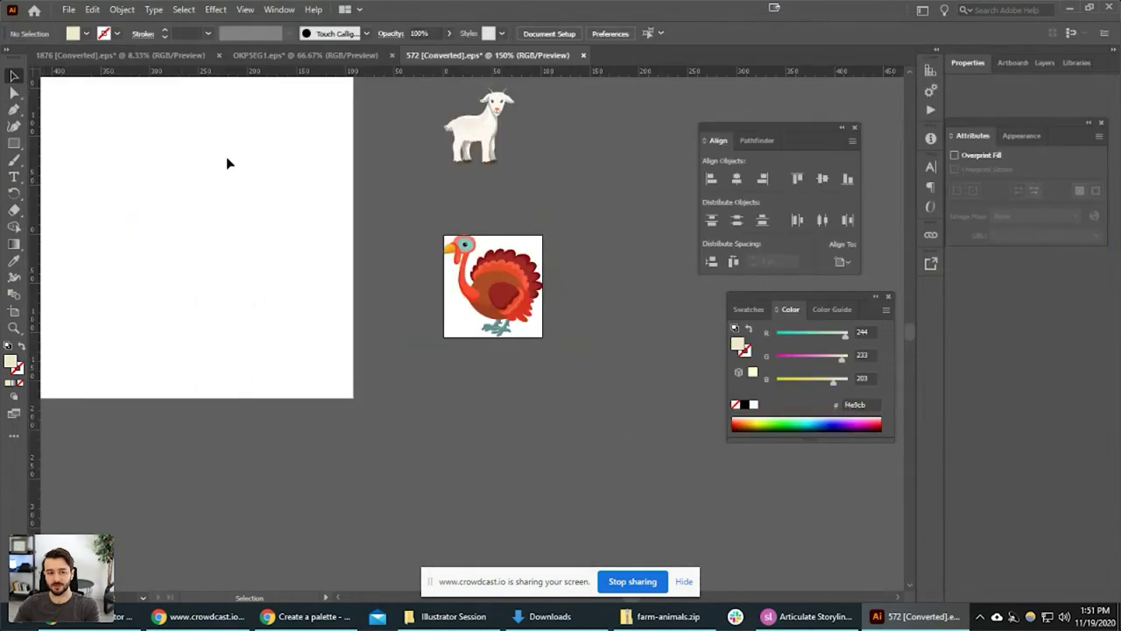
Switch to the 1876 [Converted].eps document and select the purple alien landscape artwork.
{"action": "left_click", "coordinate": [131, 55]}
{"action": "left_click_drag", "start_coordinate": [513, 200], "coordinate": [385, 400]}
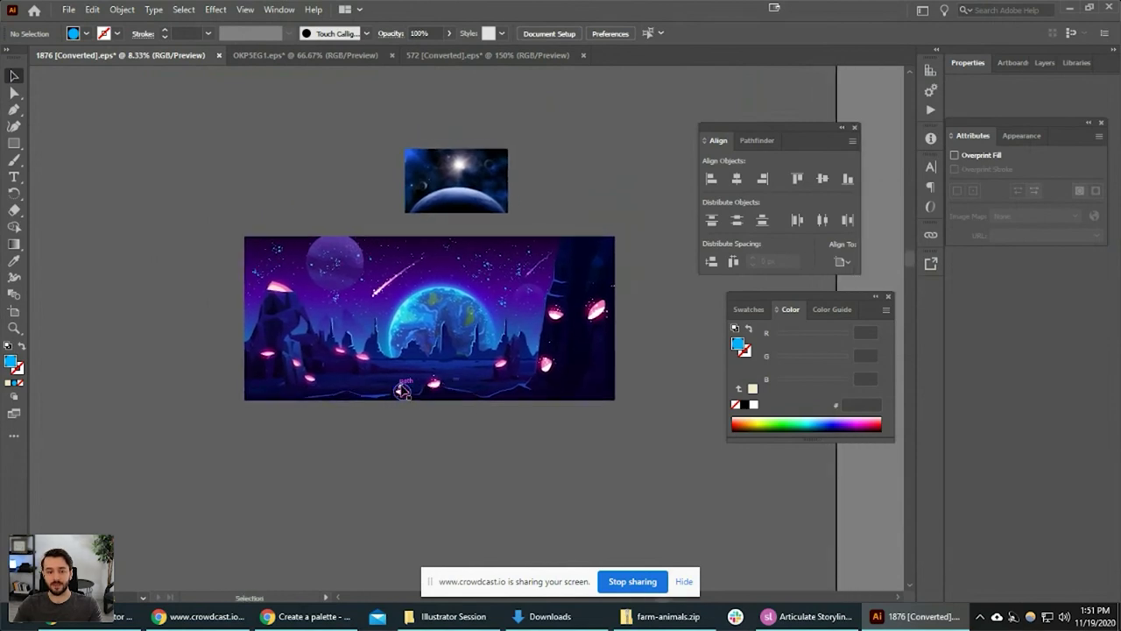
{"action": "scroll", "coordinate": [404, 386], "scroll_direction": "up", "scroll_amount": 1}
{"action": "left_click_drag", "start_coordinate": [485, 302], "coordinate": [461, 310]}
{"action": "left_click", "coordinate": [521, 271]}
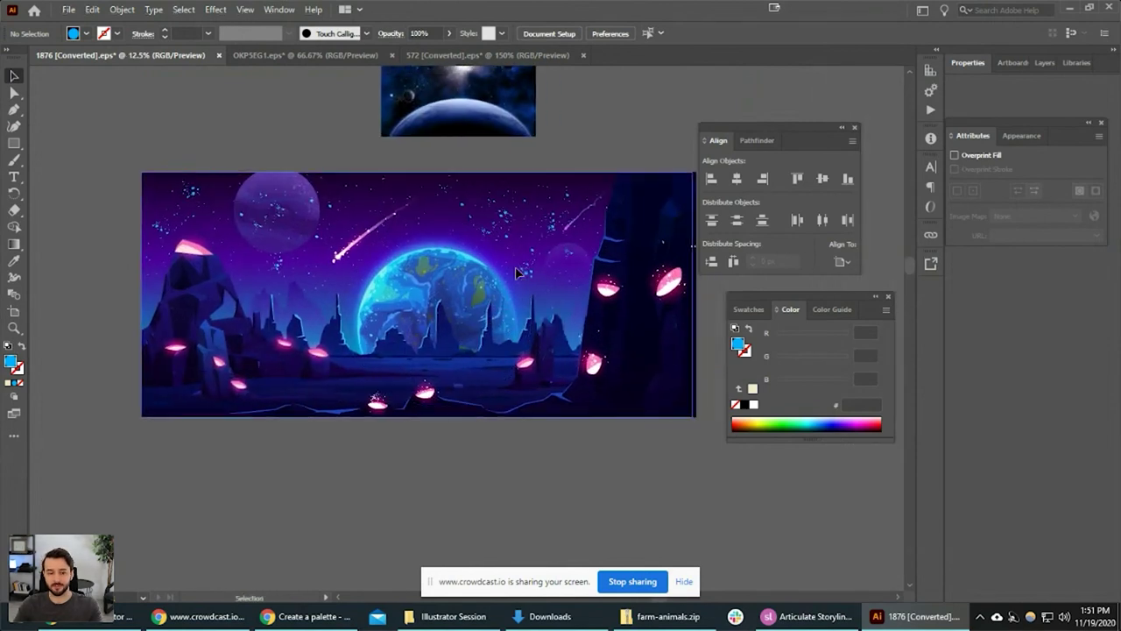
{"action": "left_click", "coordinate": [68, 8]}
{"action": "mouse_move", "coordinate": [143, 270]}
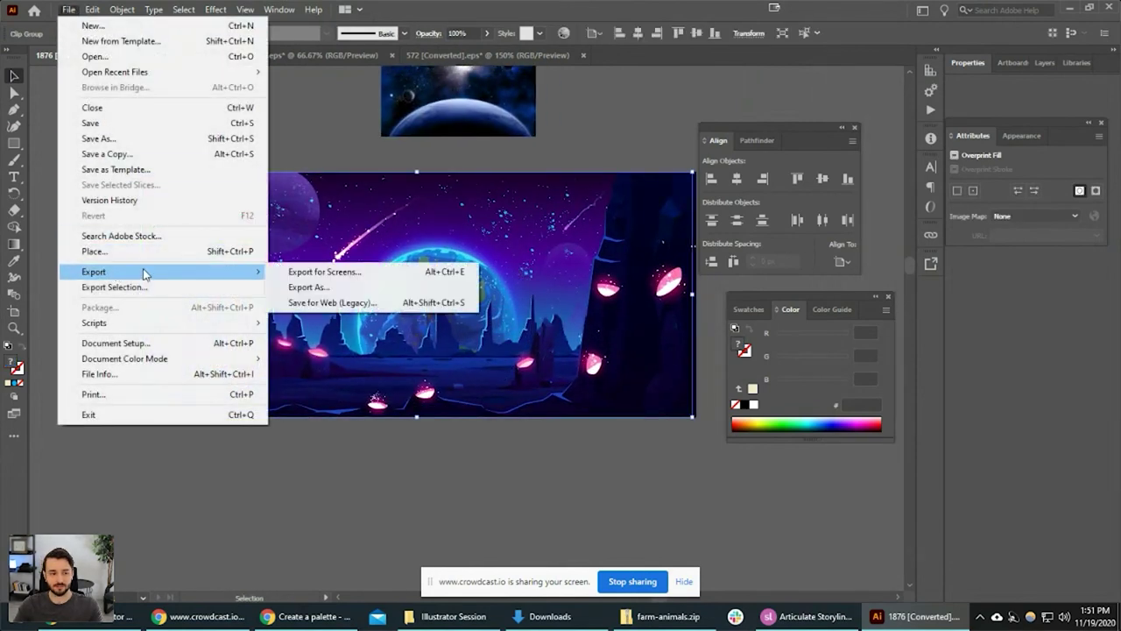
{"action": "left_click", "coordinate": [370, 303]}
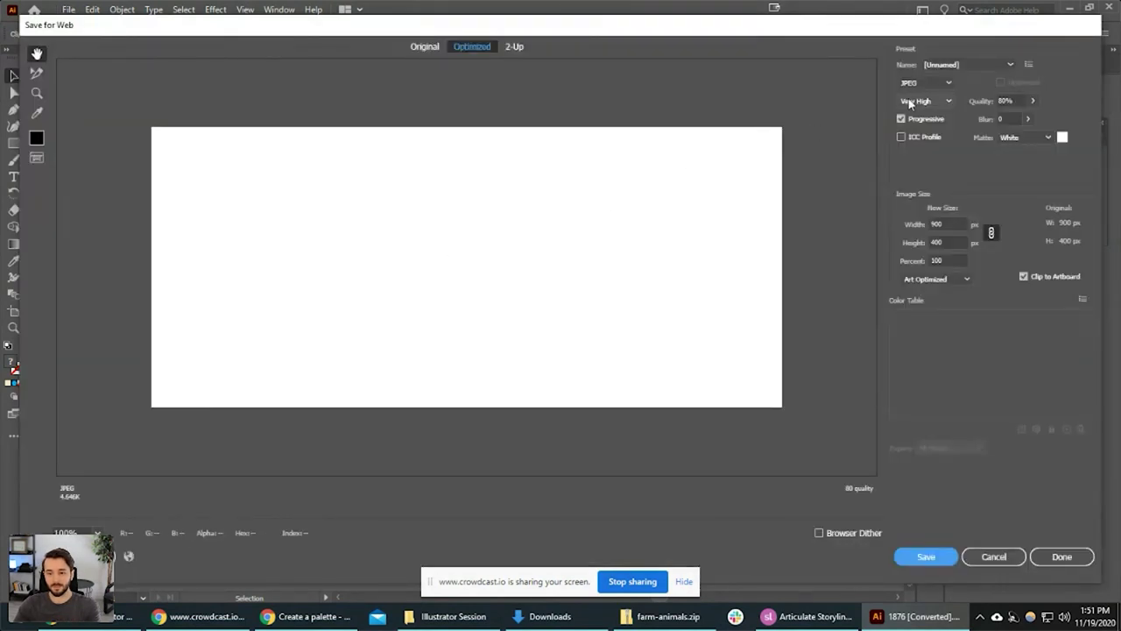
{"action": "left_click", "coordinate": [993, 558]}
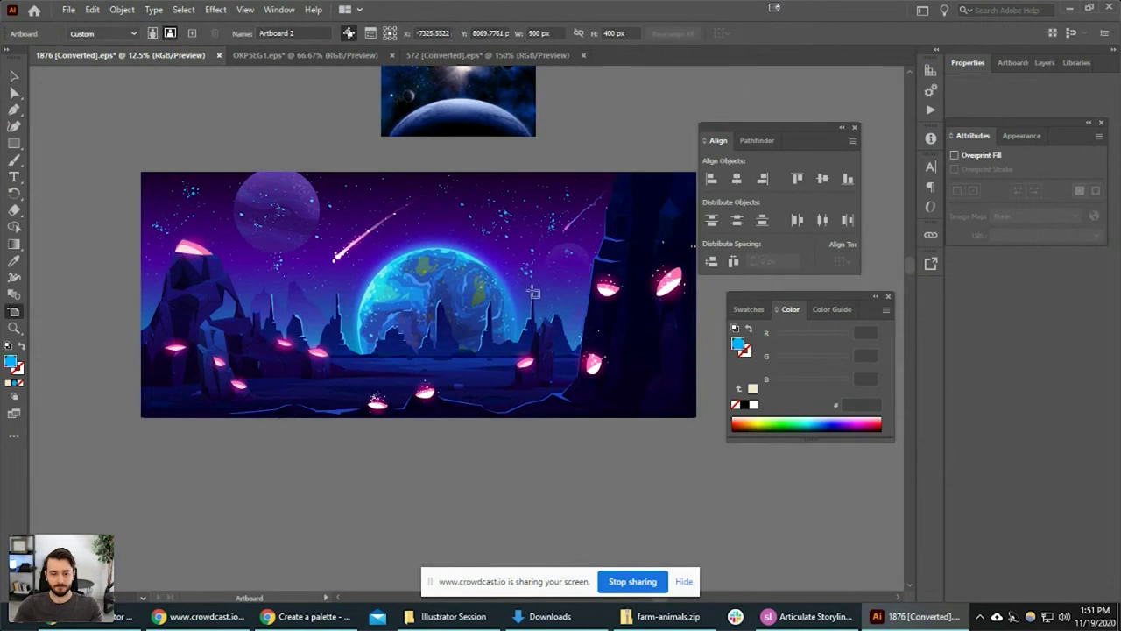
Create an artboard fitted to the edges of the purple alien landscape artwork, and return to the Selection tool.
{"action": "left_click", "coordinate": [534, 290]}
{"action": "left_click_drag", "start_coordinate": [530, 287], "coordinate": [423, 310]}
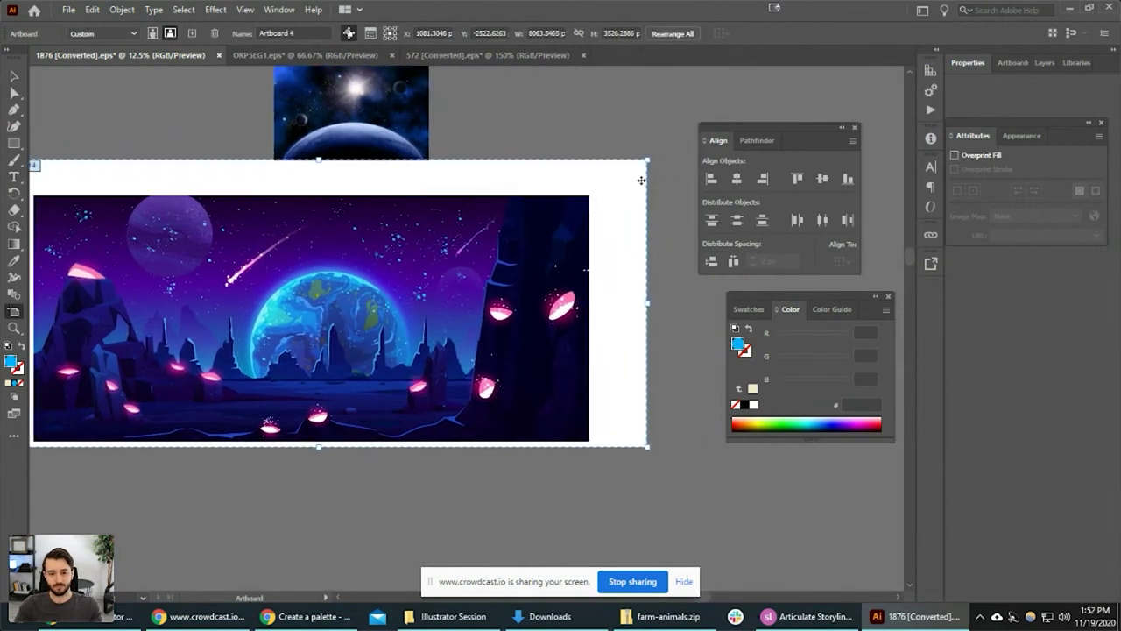
{"action": "left_click_drag", "start_coordinate": [648, 160], "coordinate": [588, 196]}
{"action": "left_click_drag", "start_coordinate": [447, 307], "coordinate": [639, 257]}
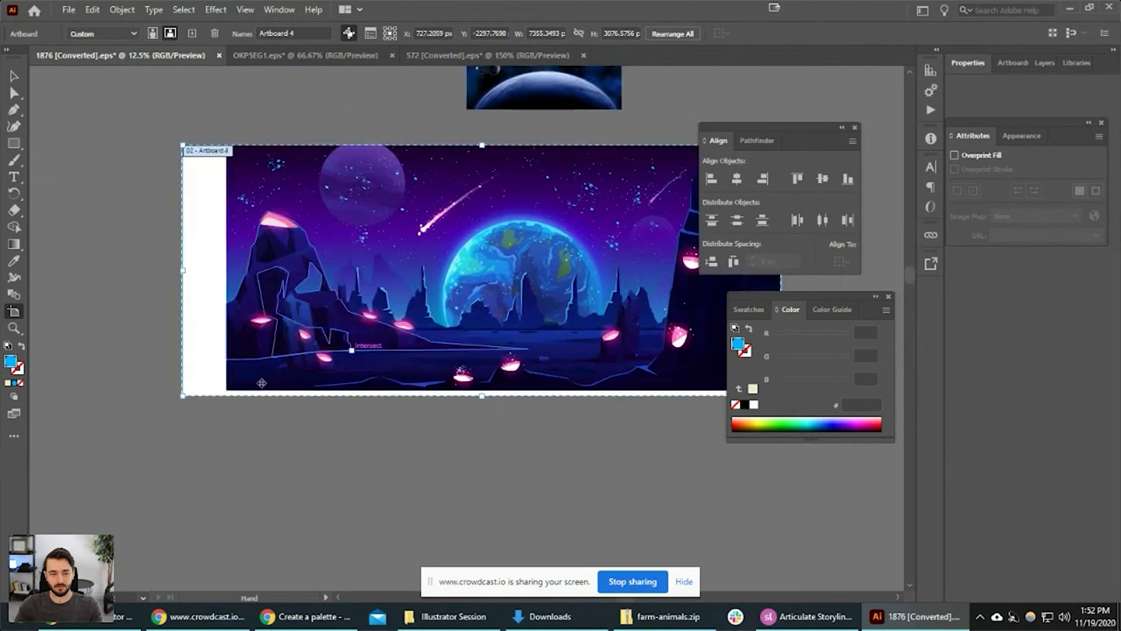
{"action": "left_click", "coordinate": [185, 396]}
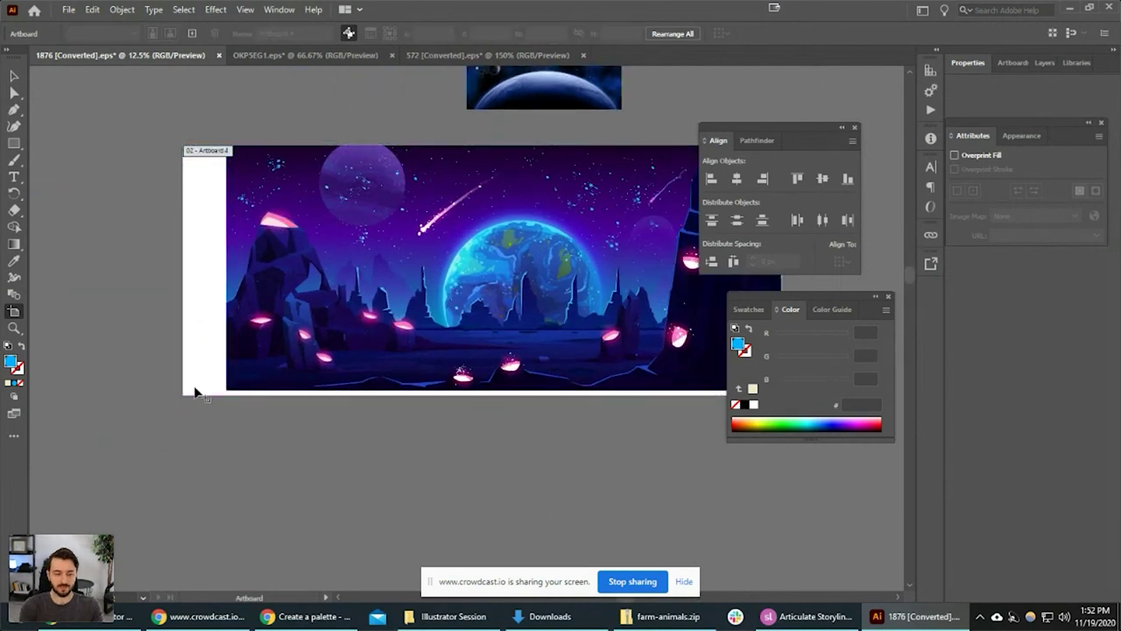
{"action": "left_click", "coordinate": [197, 390]}
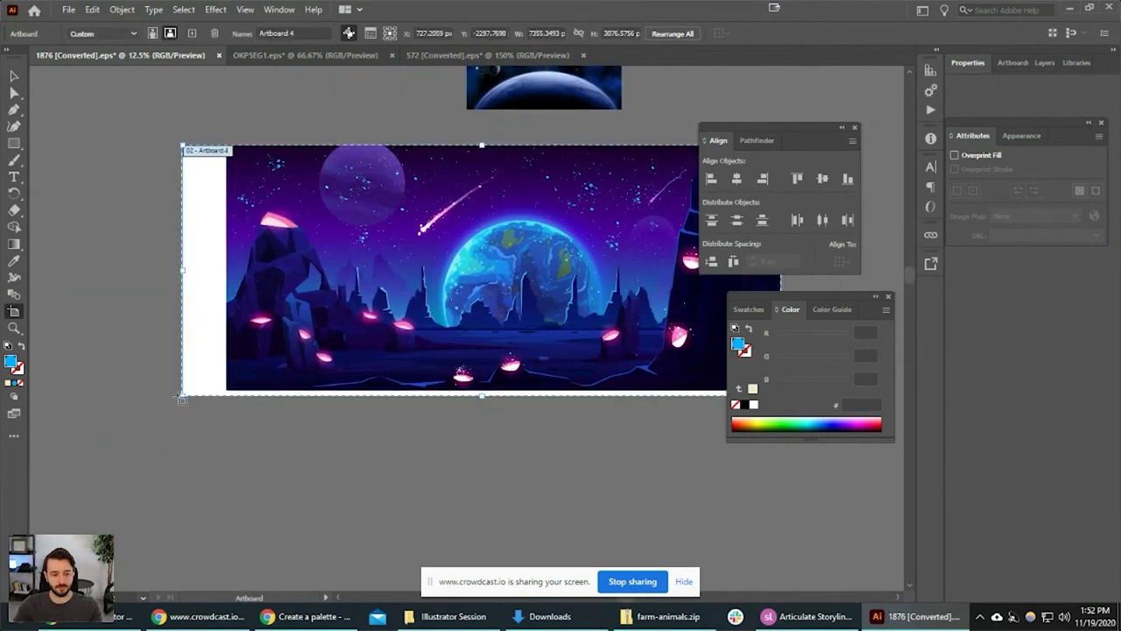
{"action": "left_click_drag", "start_coordinate": [183, 396], "coordinate": [226, 391]}
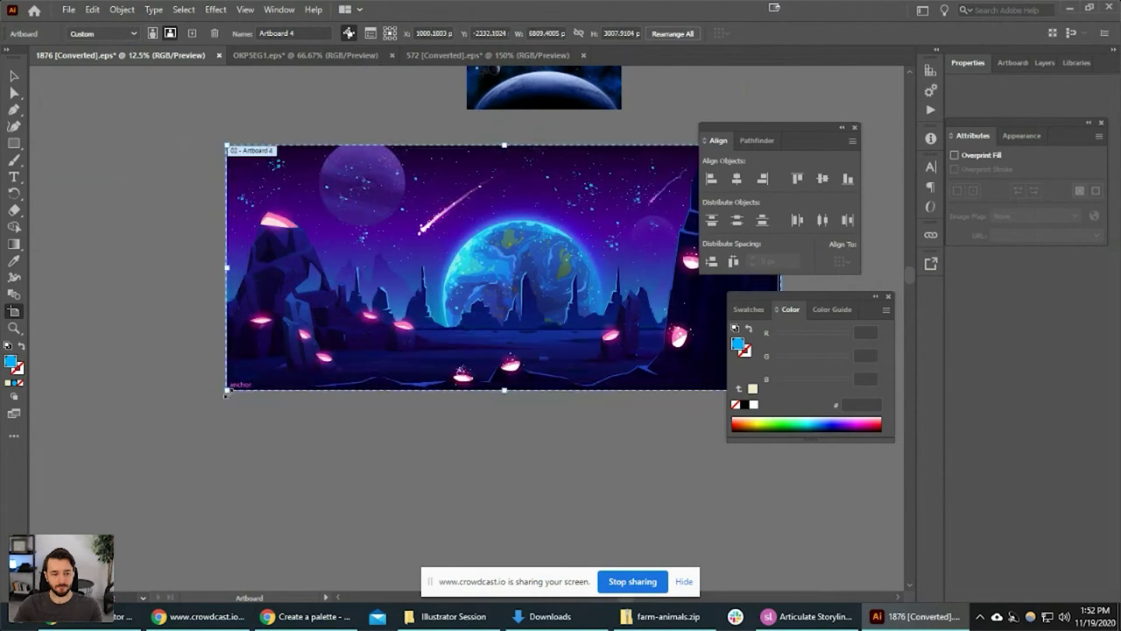
{"action": "key", "text": "v"}
Bring up the Save for Web export of the alien landscape and show the whole artwork in the preview.
{"action": "left_click", "coordinate": [69, 9]}
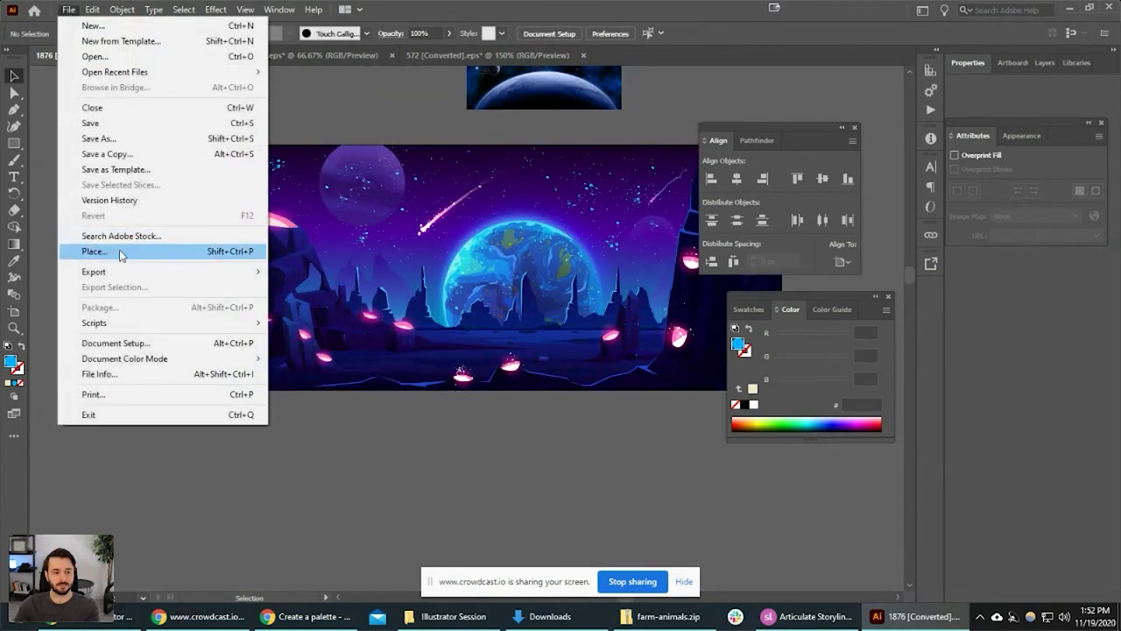
{"action": "mouse_move", "coordinate": [131, 276]}
{"action": "left_click", "coordinate": [298, 302]}
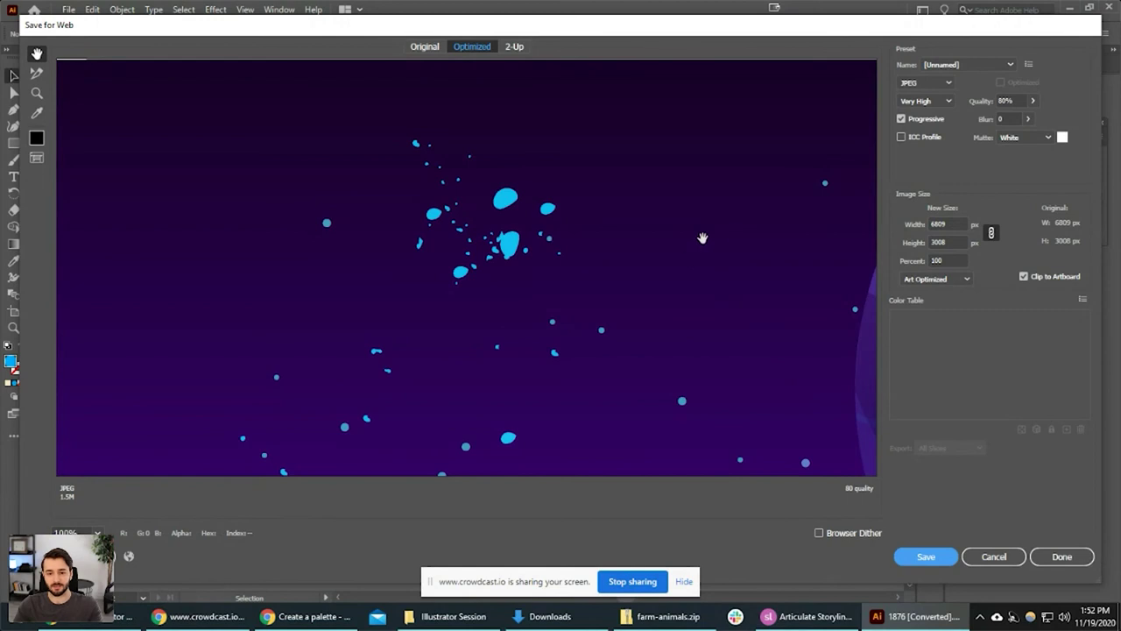
{"action": "left_click", "coordinate": [676, 273], "text": "alt"}
{"action": "left_click", "coordinate": [669, 288], "text": "alt"}
{"action": "left_click", "coordinate": [646, 302], "text": "alt"}
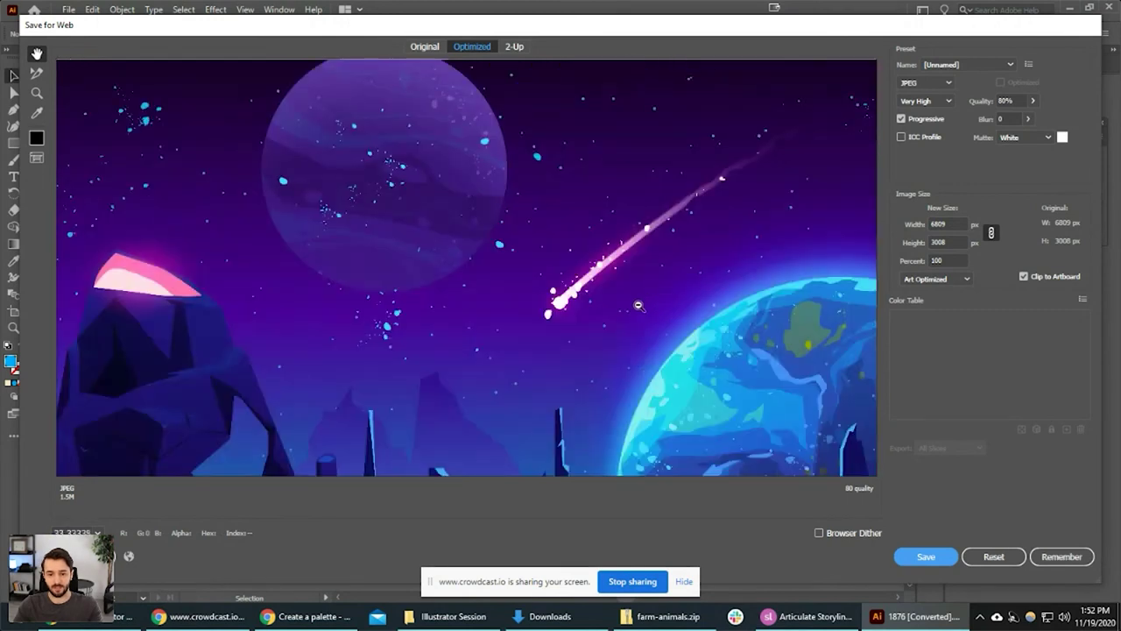
{"action": "left_click", "coordinate": [532, 321], "text": "alt"}
{"action": "left_click", "coordinate": [451, 321], "text": "alt"}
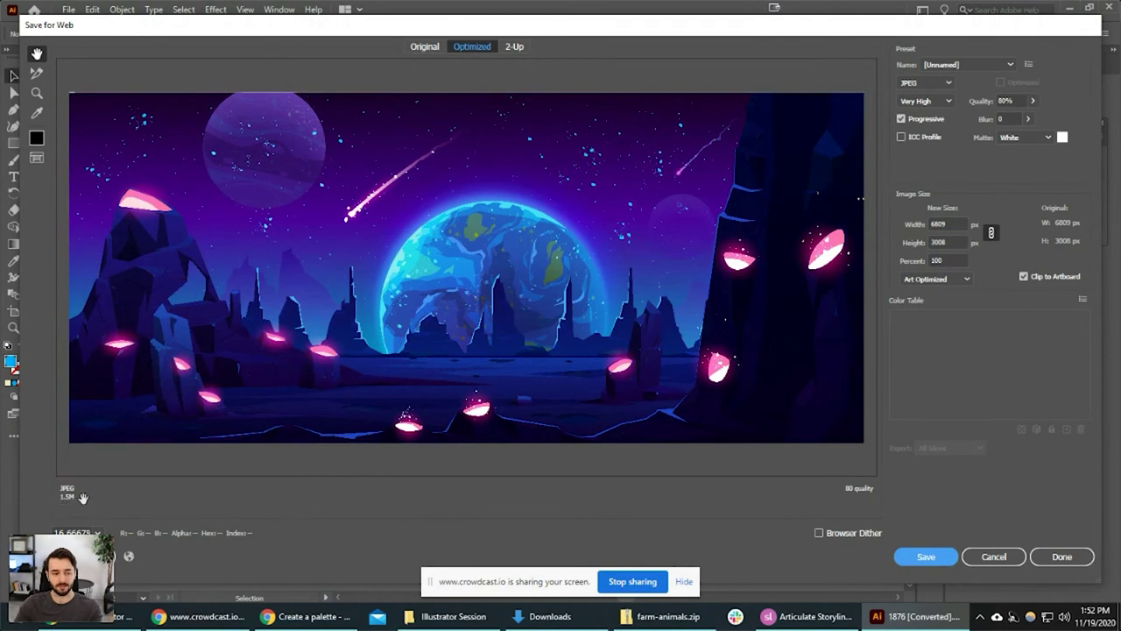
Try export widths of 1280 px and 1500 px for the landscape image.
{"action": "left_click", "coordinate": [944, 224]}
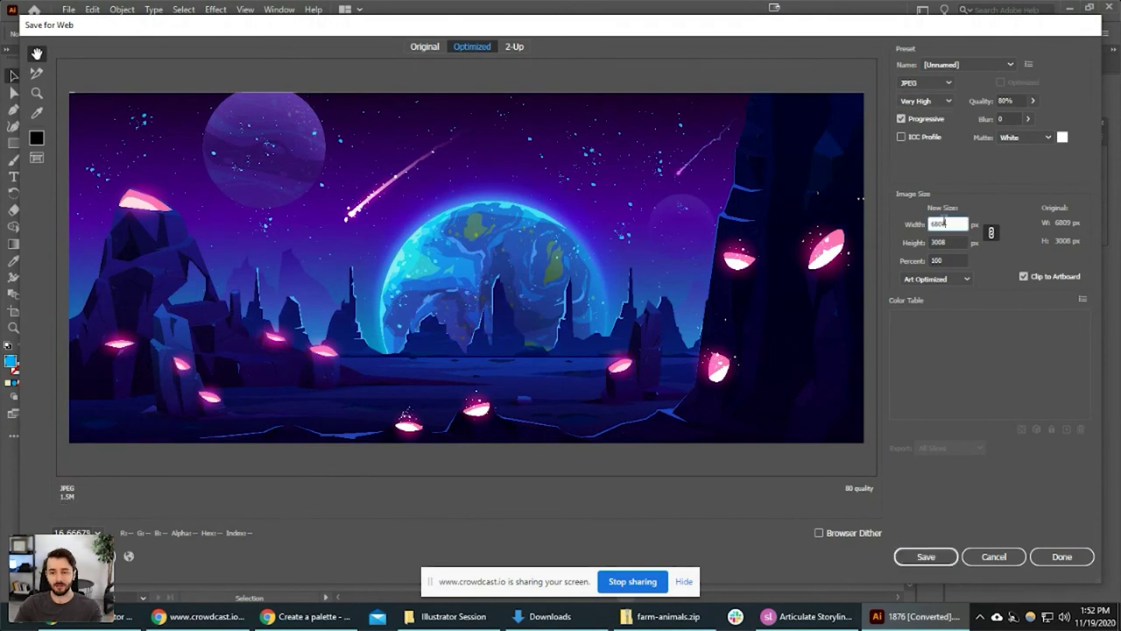
{"action": "type", "text": "1"}
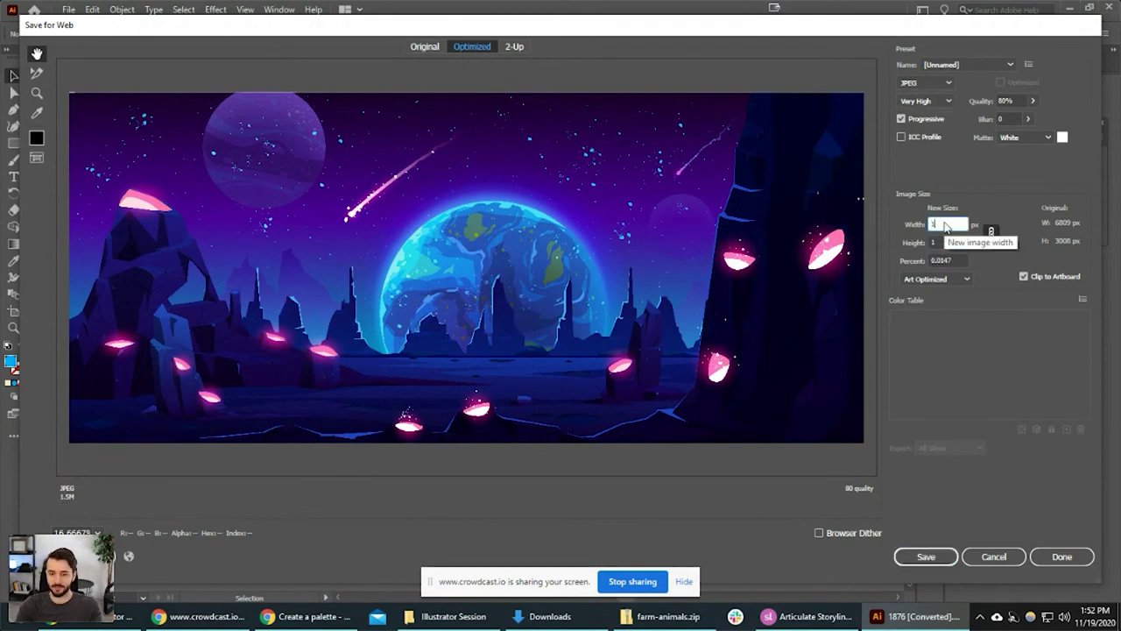
{"action": "type", "text": "280"}
{"action": "key", "text": "Tab"}
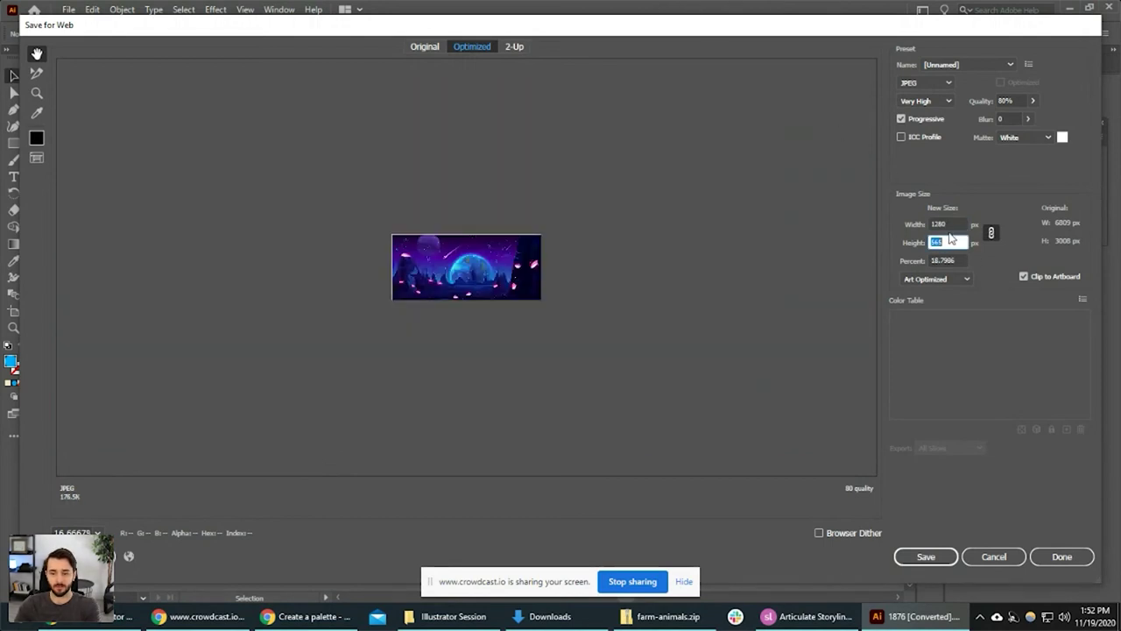
{"action": "double_click", "coordinate": [948, 223]}
{"action": "type", "text": "1500"}
{"action": "key", "text": "Tab"}
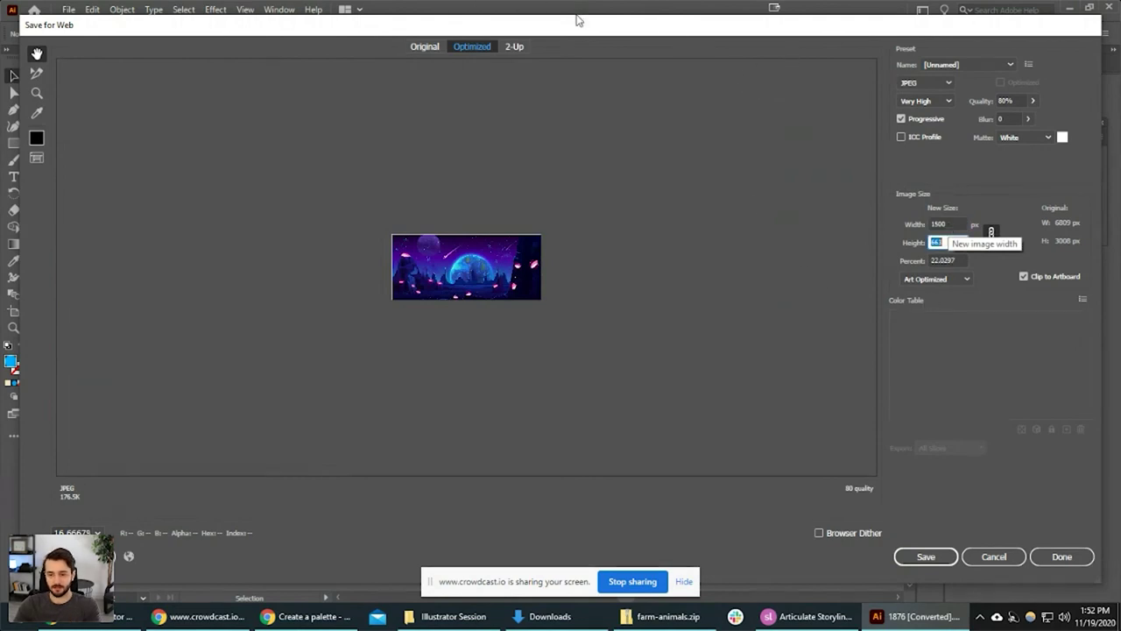
Set the landscape's export height to 720 px with proportions linked, and enlarge the preview to 50%.
{"action": "type", "text": "720"}
{"action": "key", "text": "Tab"}
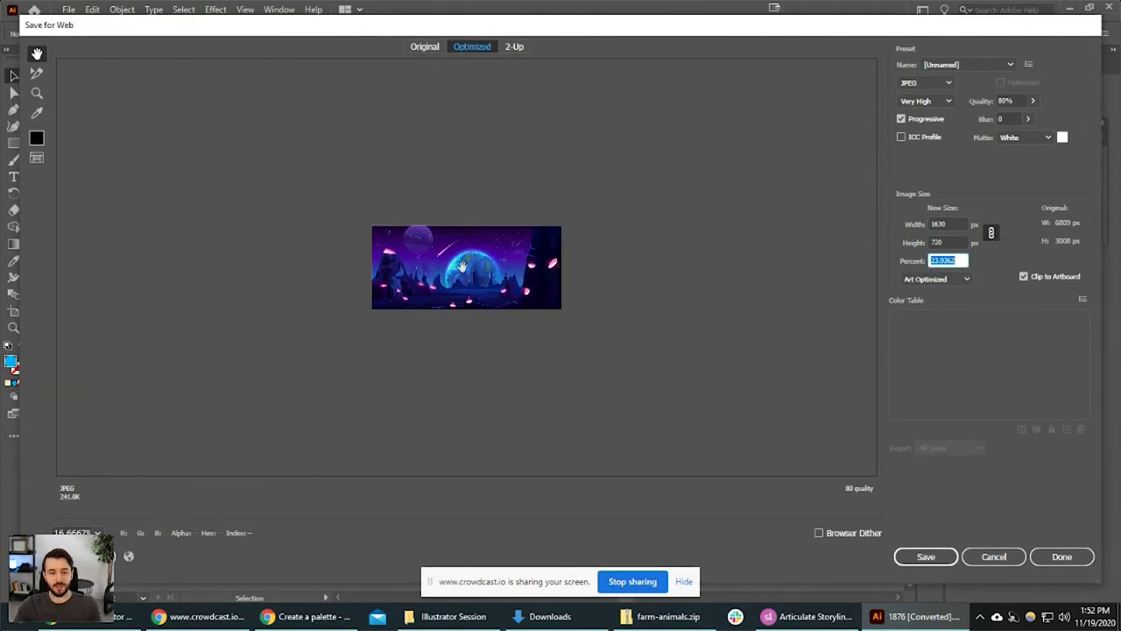
{"action": "key", "text": "alt"}
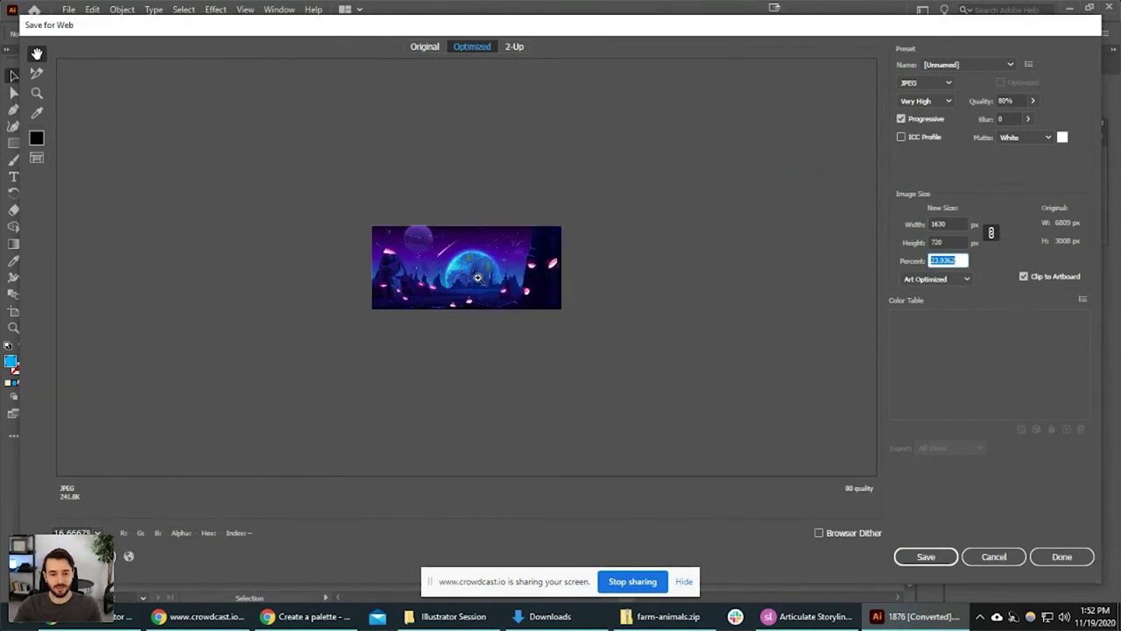
{"action": "left_click", "coordinate": [478, 277], "text": "ctrl"}
{"action": "left_click", "coordinate": [477, 277], "text": "ctrl"}
{"action": "left_click", "coordinate": [477, 277], "text": "ctrl"}
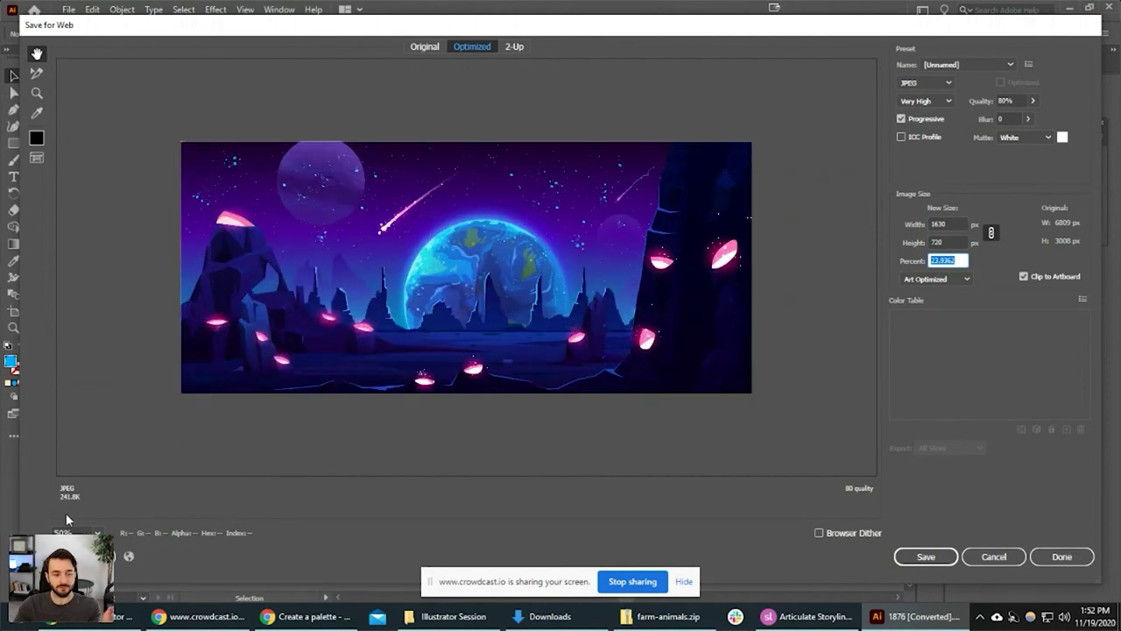
Compare the landscape's JPEG and PNG-24 export formats in the preview, and cancel the export without saving.
{"action": "left_click", "coordinate": [937, 85]}
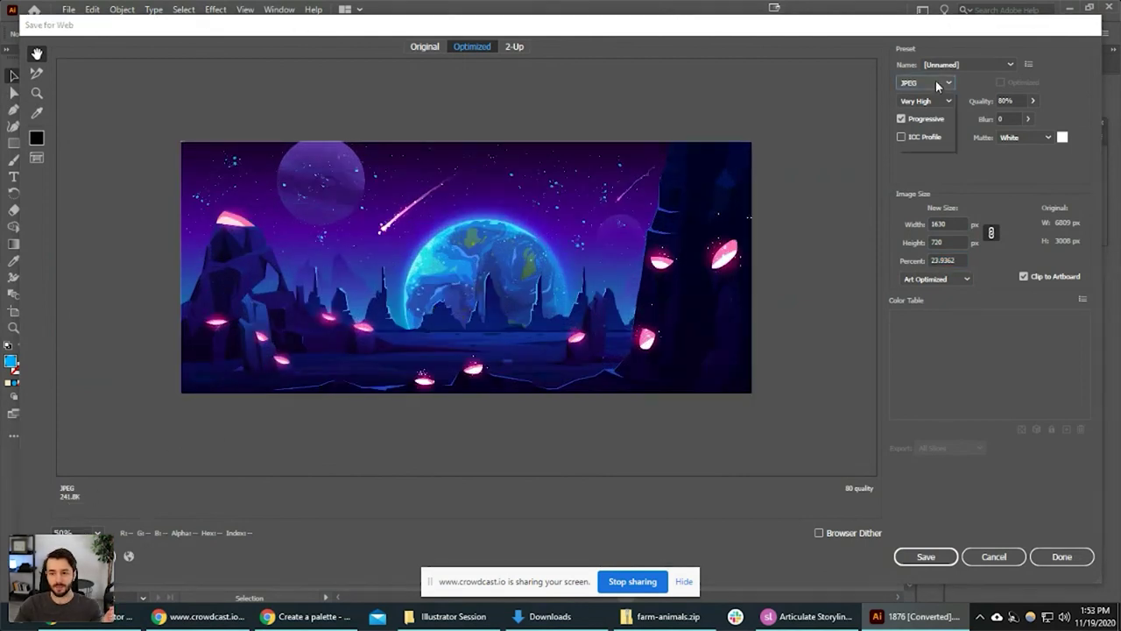
{"action": "left_click", "coordinate": [932, 148]}
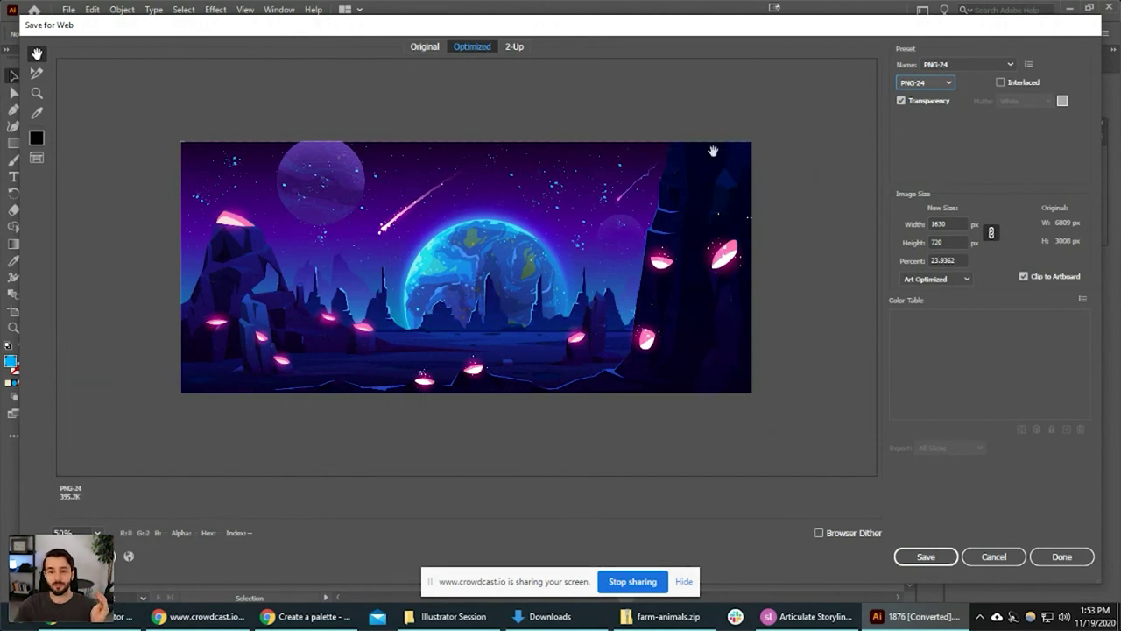
{"action": "left_click", "coordinate": [924, 83]}
{"action": "left_click", "coordinate": [930, 115]}
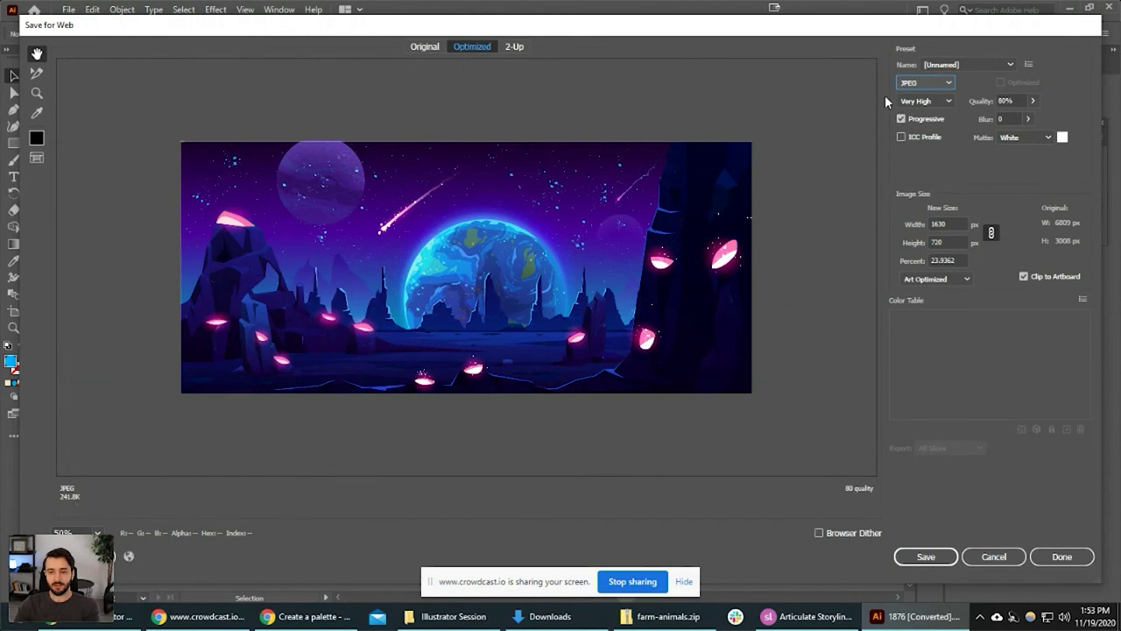
{"action": "left_click", "coordinate": [921, 86]}
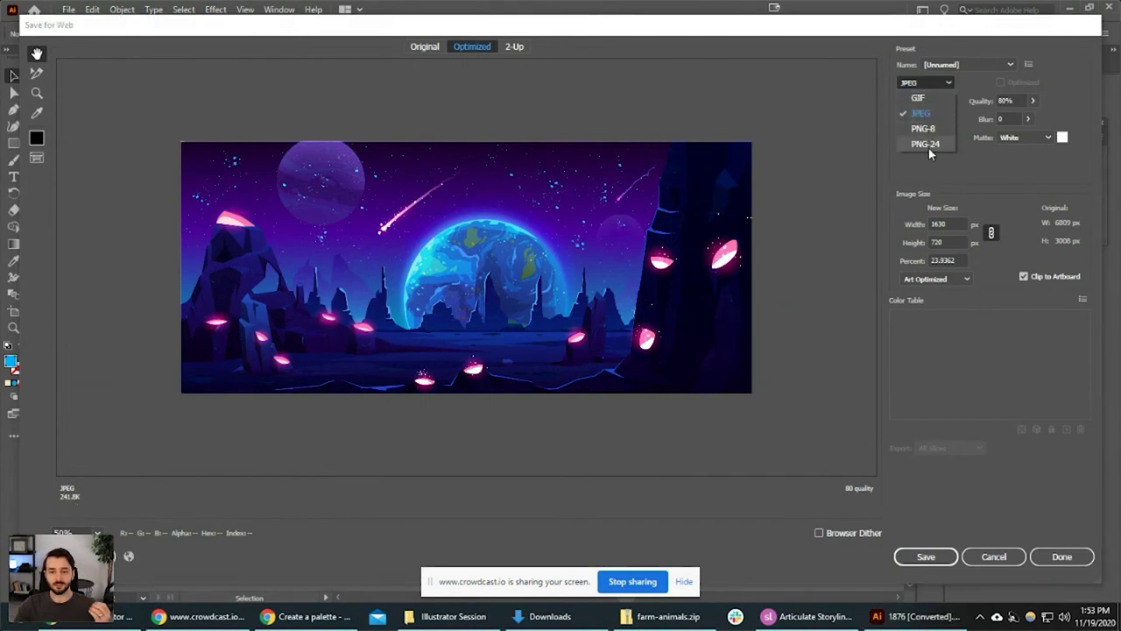
{"action": "left_click", "coordinate": [927, 146]}
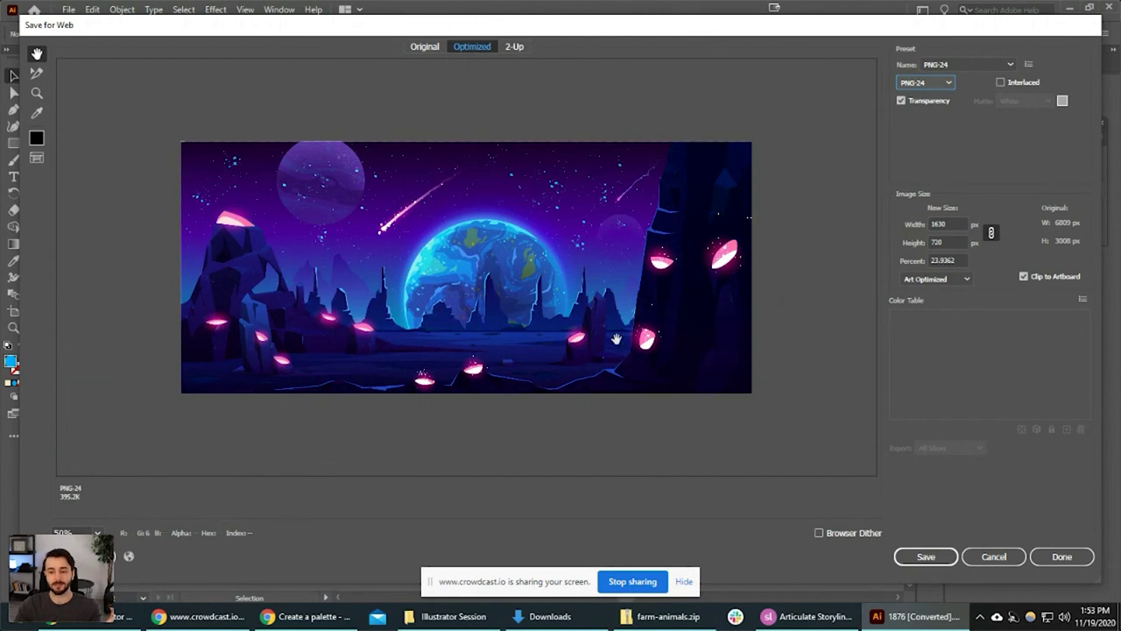
{"action": "left_click", "coordinate": [1005, 558]}
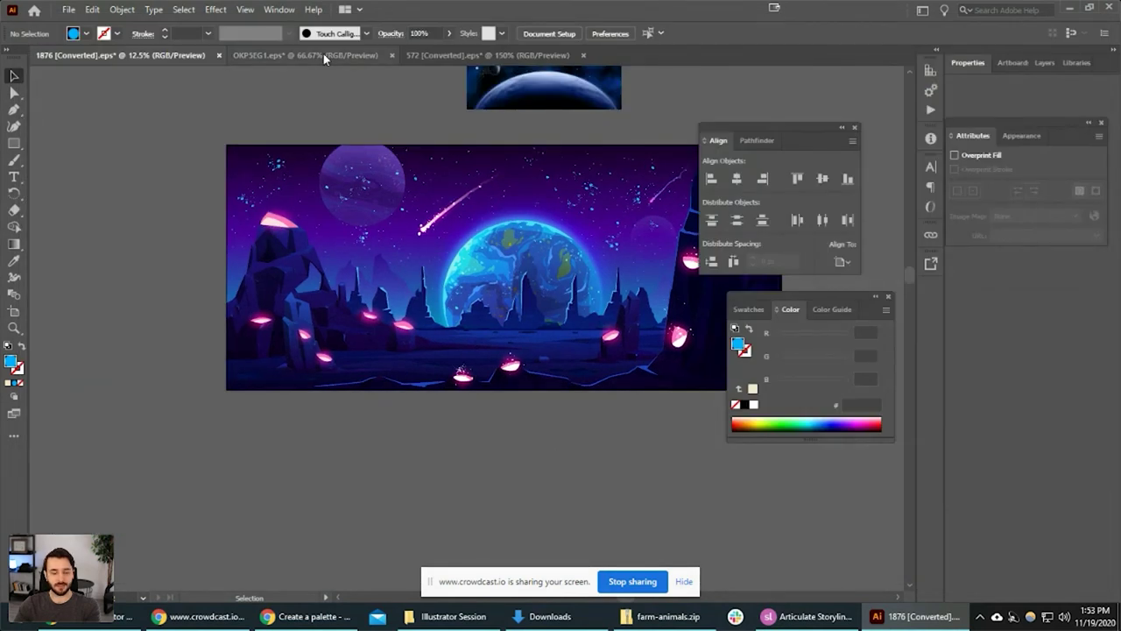
Switch to the 572 [Converted].eps document and select the white goat illustration above the turkey.
{"action": "left_click", "coordinate": [438, 55]}
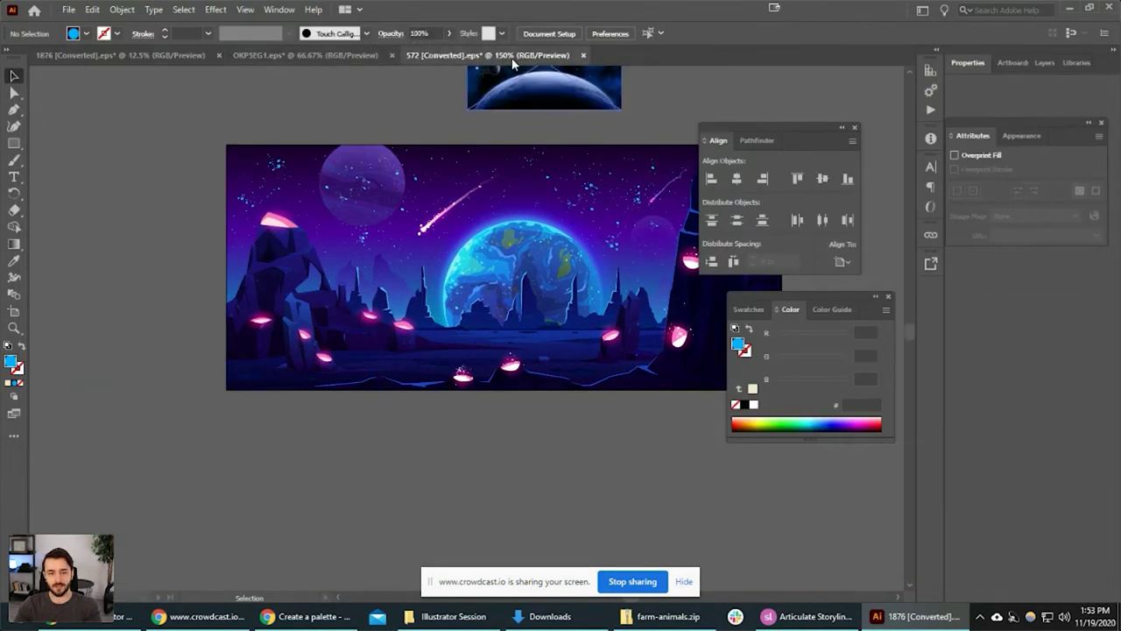
{"action": "left_click", "coordinate": [510, 274]}
{"action": "left_click", "coordinate": [551, 122]}
{"action": "scroll", "coordinate": [547, 127], "scroll_direction": "up", "scroll_amount": 1}
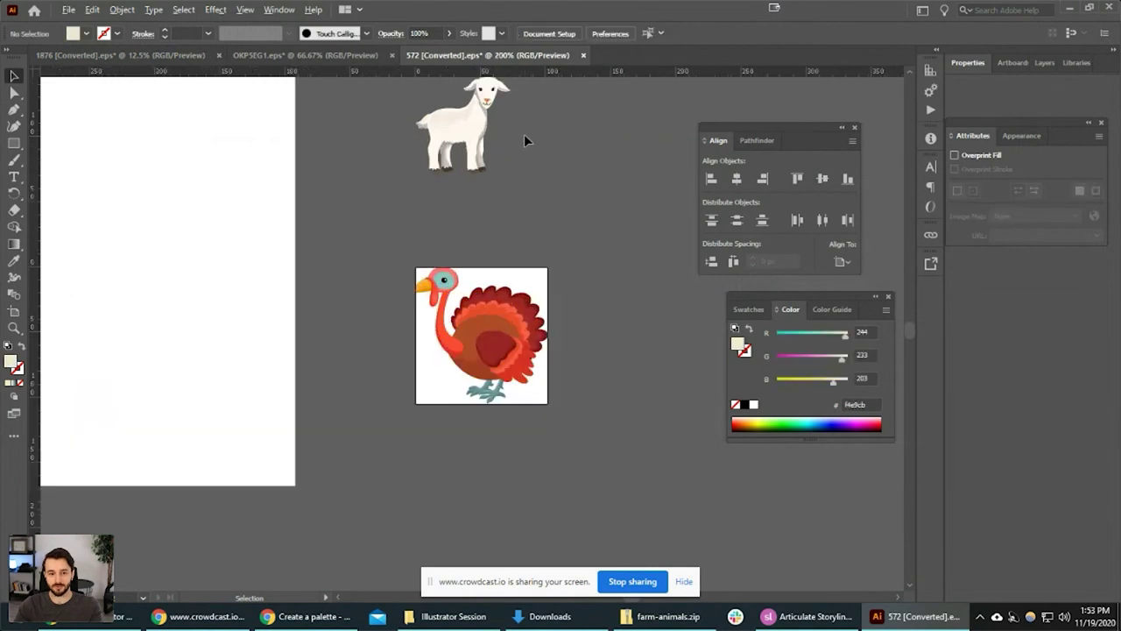
{"action": "scroll", "coordinate": [524, 134], "scroll_direction": "up", "scroll_amount": 1}
{"action": "left_click_drag", "start_coordinate": [523, 134], "coordinate": [574, 326]}
{"action": "left_click", "coordinate": [501, 309]}
{"action": "left_click_drag", "start_coordinate": [501, 308], "coordinate": [485, 273]}
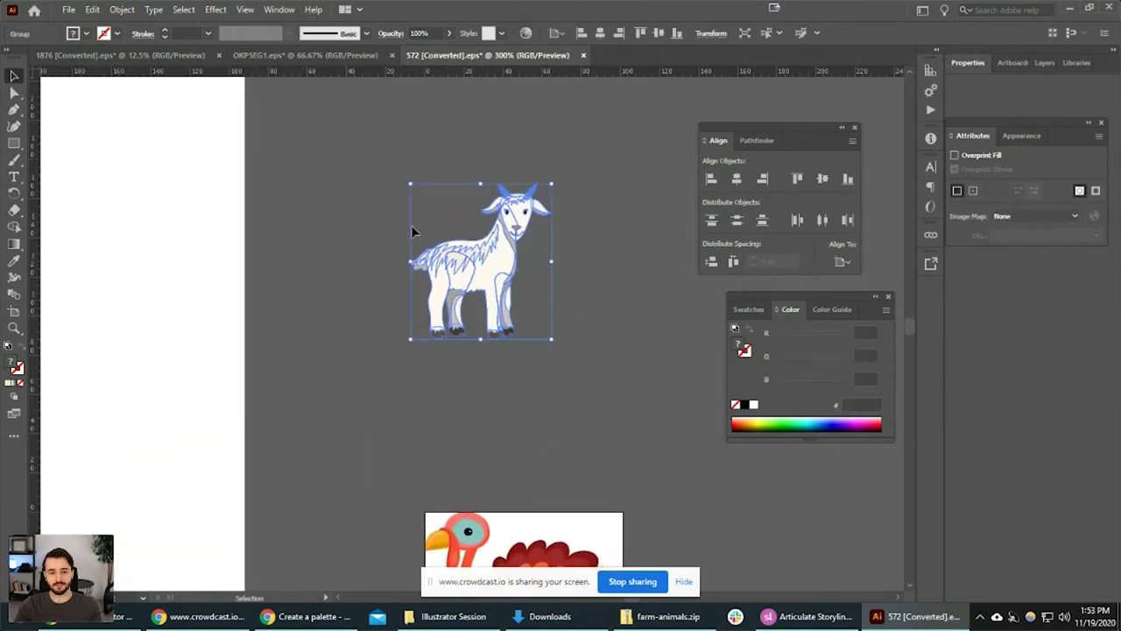
Bring up Export Selection for the goat asset, and cancel without exporting.
{"action": "left_click", "coordinate": [68, 10]}
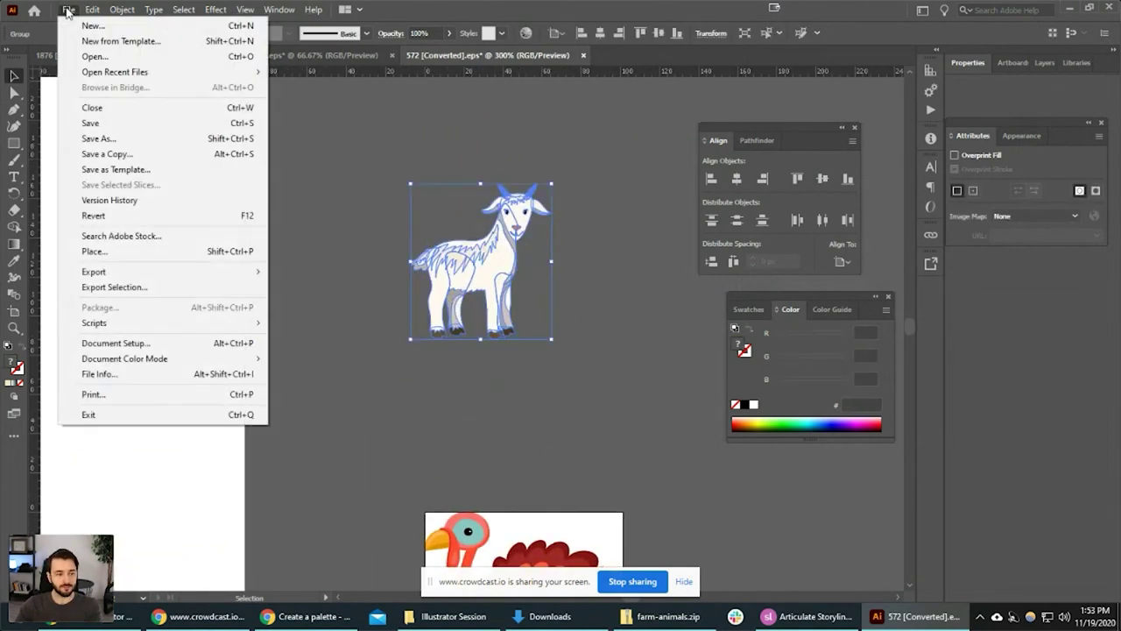
{"action": "left_click", "coordinate": [151, 288]}
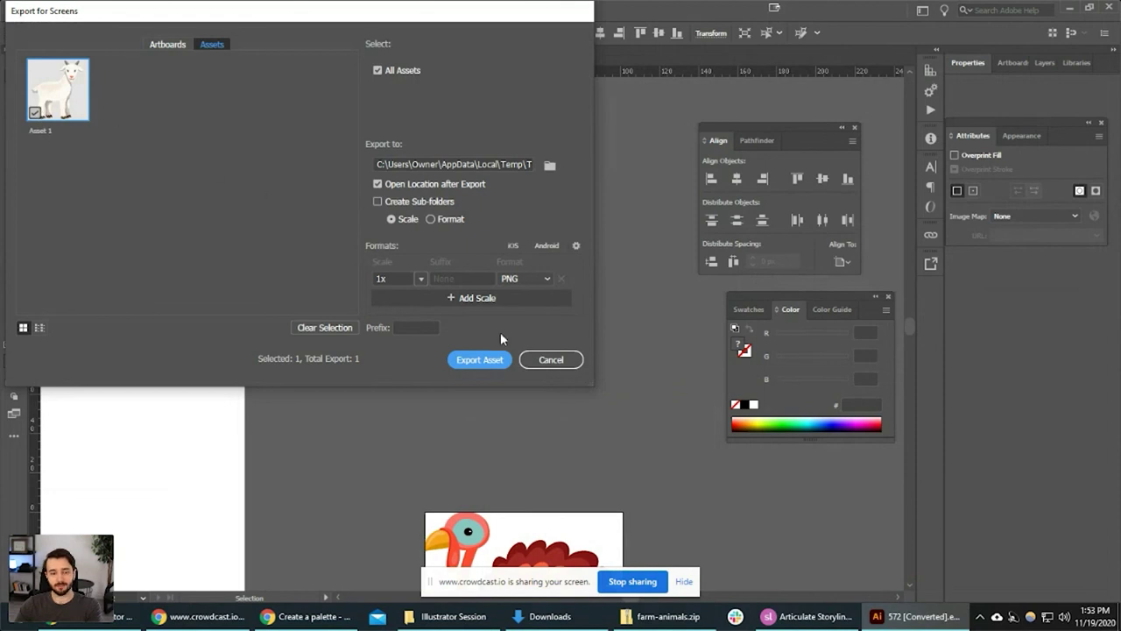
{"action": "left_click", "coordinate": [551, 359]}
Reselect the goat, check which artwork Save for Web would export, and close the dialog without saving.
{"action": "left_click", "coordinate": [574, 350]}
{"action": "left_click", "coordinate": [506, 274]}
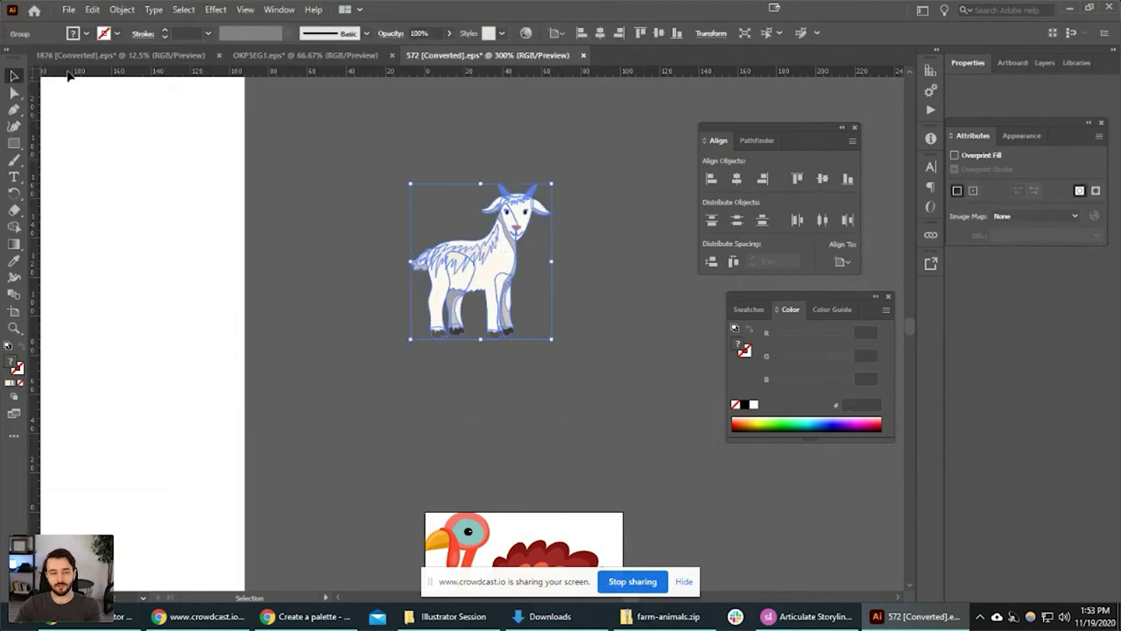
{"action": "left_click", "coordinate": [68, 10]}
{"action": "mouse_move", "coordinate": [138, 272]}
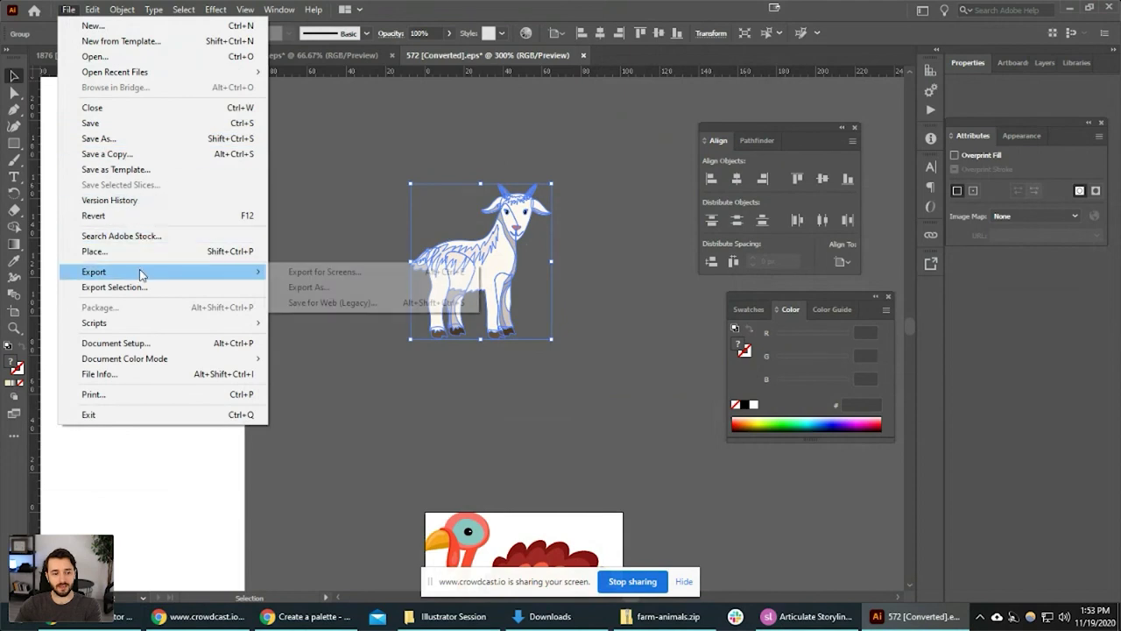
{"action": "left_click", "coordinate": [371, 303]}
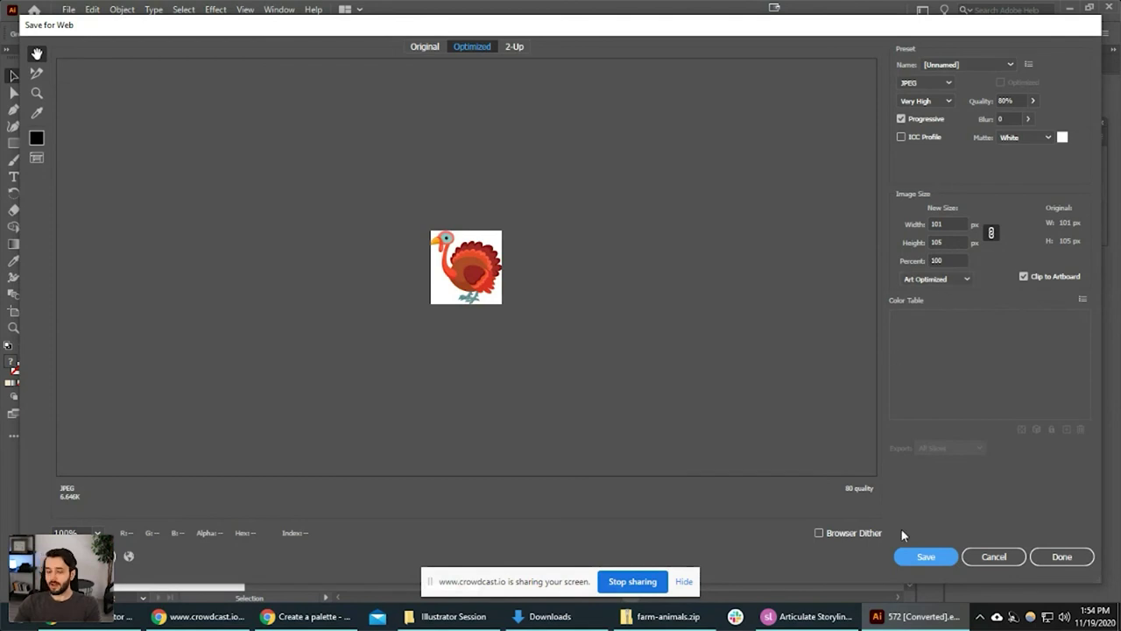
{"action": "left_click", "coordinate": [1049, 559]}
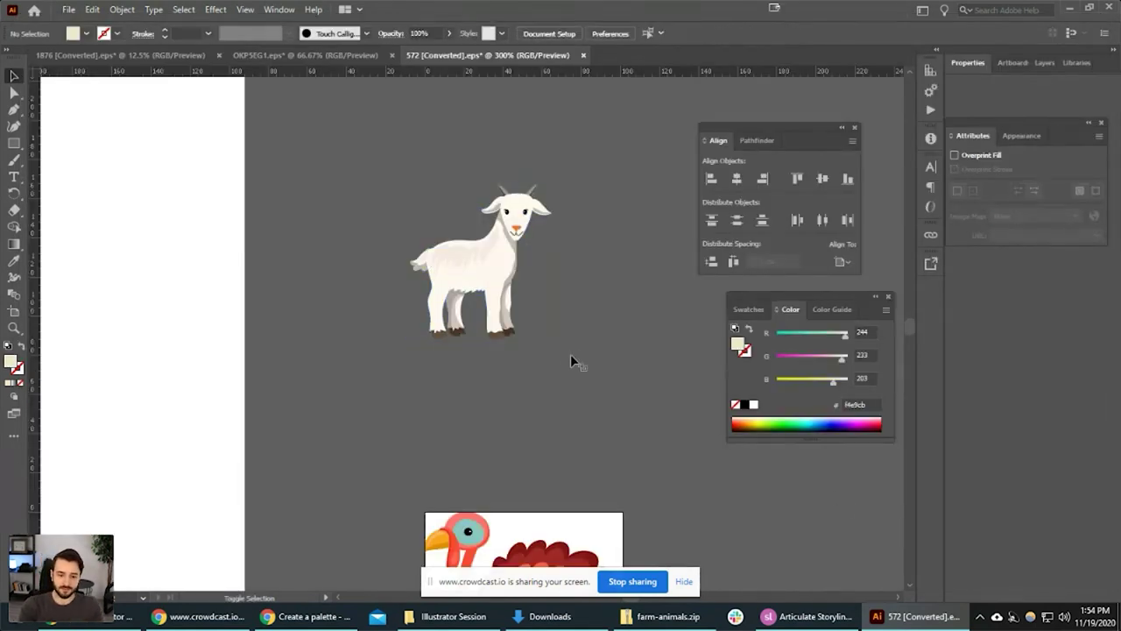
Create an artboard around the white goat with a small margin, and return to the Selection tool.
{"action": "key", "text": "shift+p"}
{"action": "key", "text": "ctrl+shift+i"}
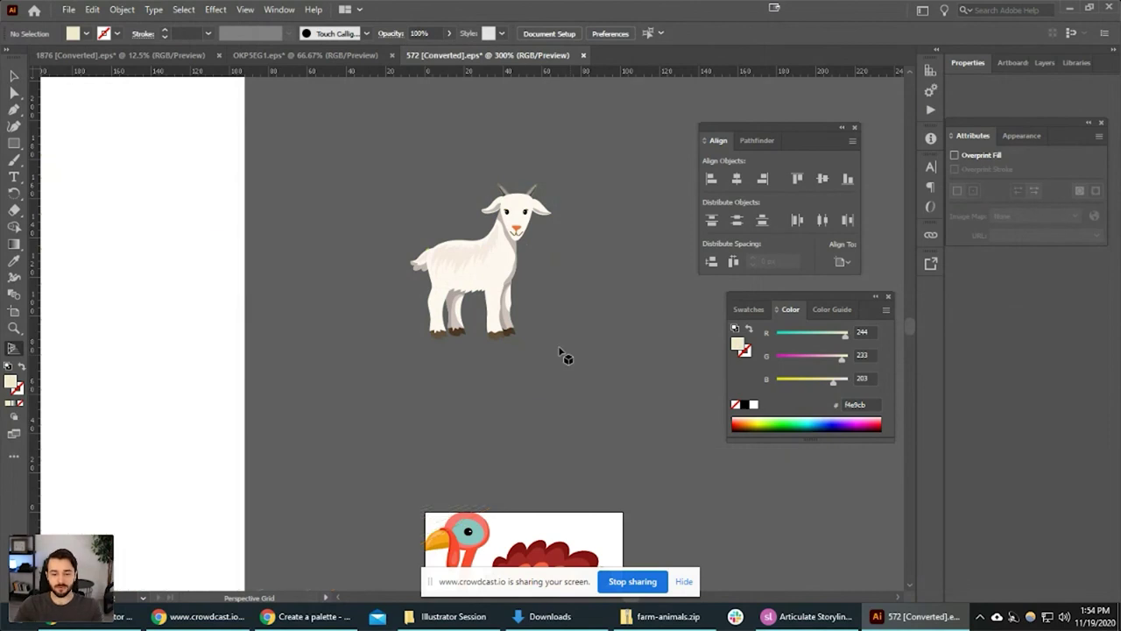
{"action": "key", "text": "shift+o"}
{"action": "left_click_drag", "start_coordinate": [392, 162], "coordinate": [558, 355]}
{"action": "key", "text": "v"}
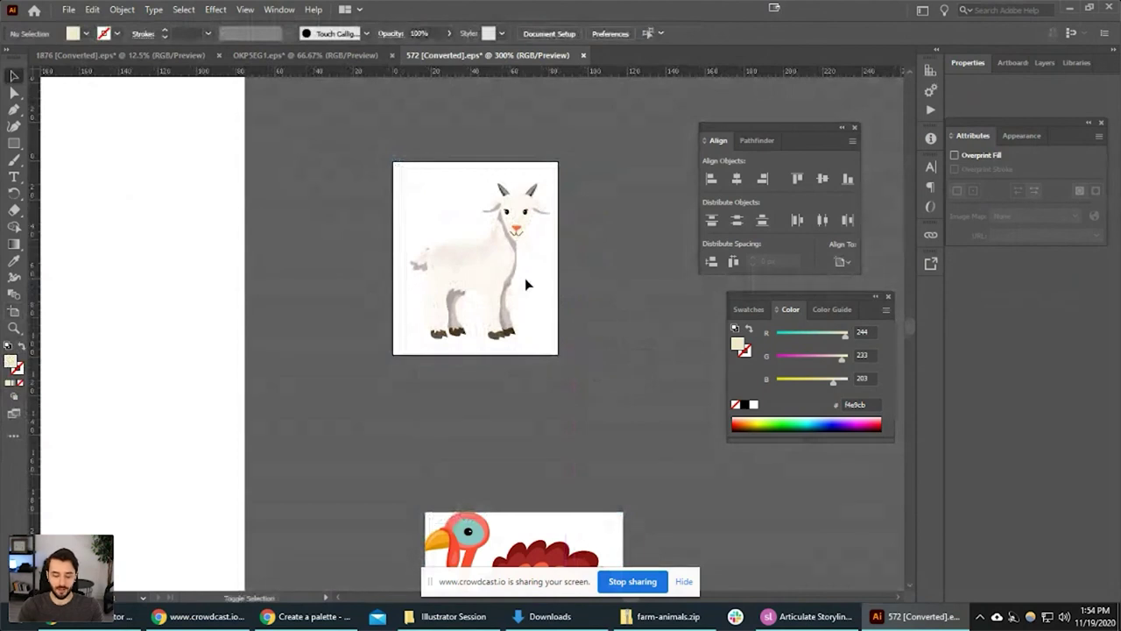
Draw a cream rectangle covering the goat's artboard and send it behind the goat as a background.
{"action": "key", "text": "m"}
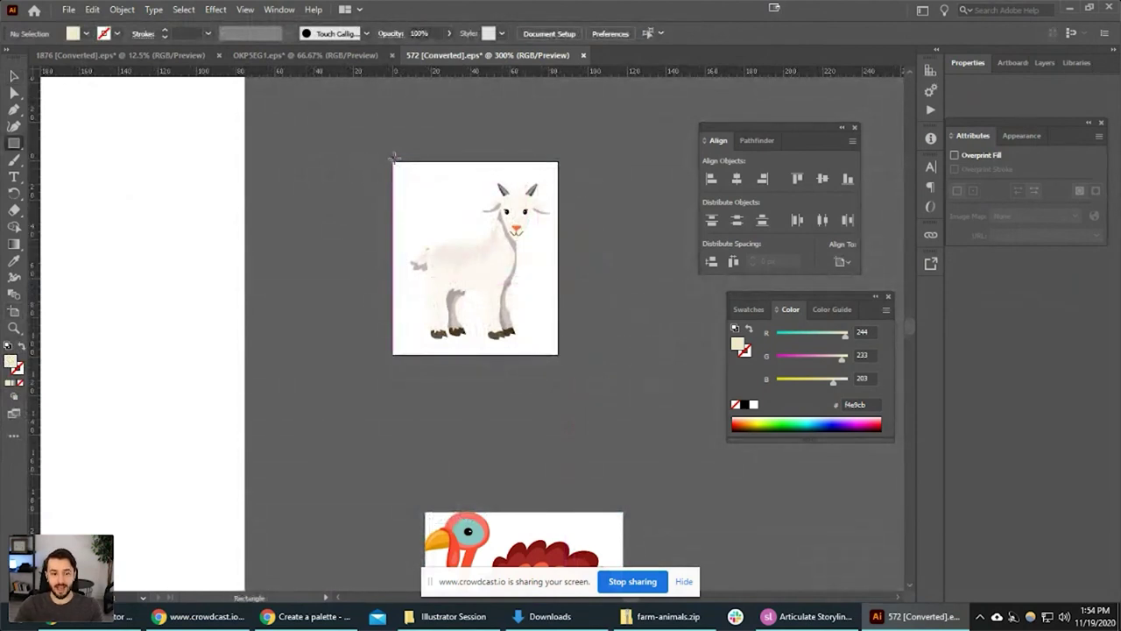
{"action": "left_click_drag", "start_coordinate": [393, 160], "coordinate": [557, 355]}
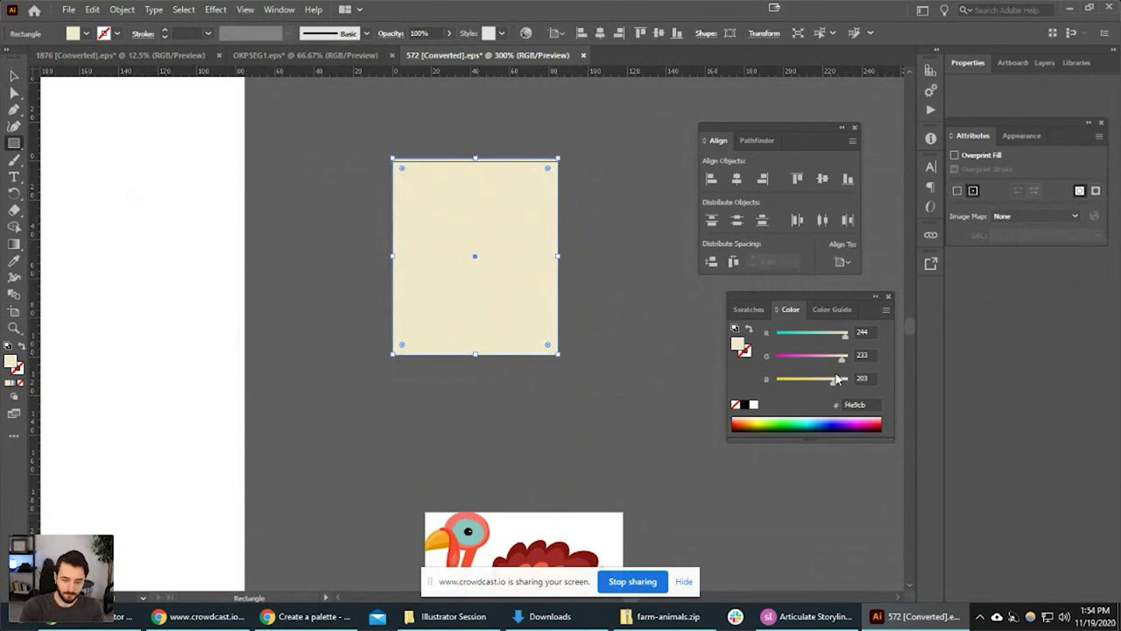
{"action": "key", "text": "ctrl+shift+bracketleft"}
{"action": "key", "text": "v"}
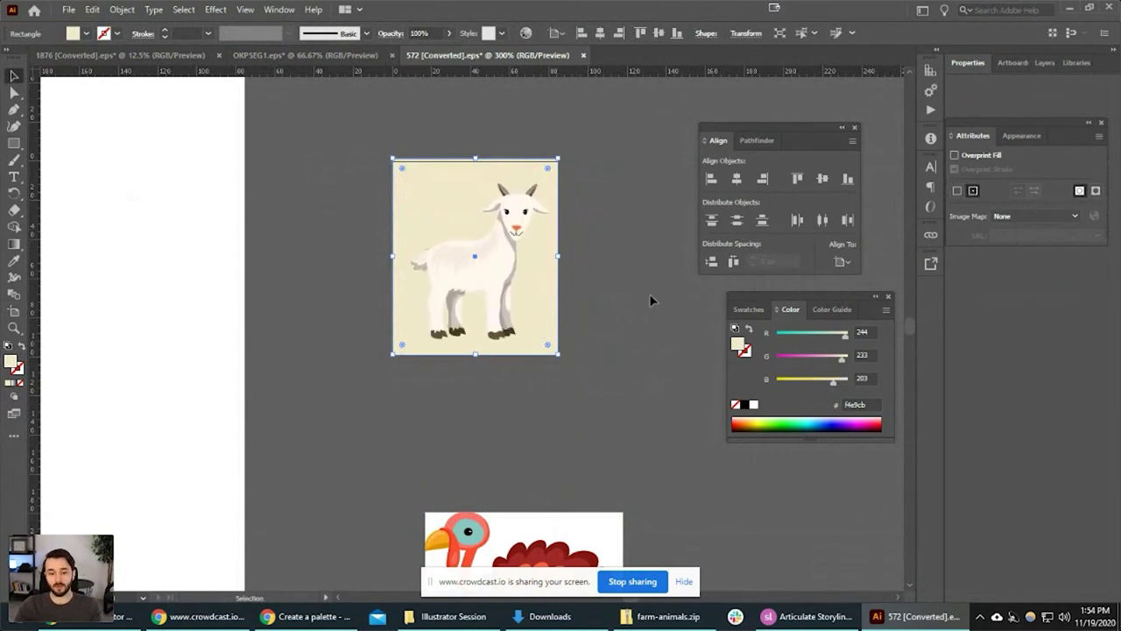
Isolate the cream background rectangle behind the goat, delete it and exit isolation mode.
{"action": "left_click", "coordinate": [649, 294]}
{"action": "left_click", "coordinate": [483, 175]}
{"action": "double_click", "coordinate": [415, 181]}
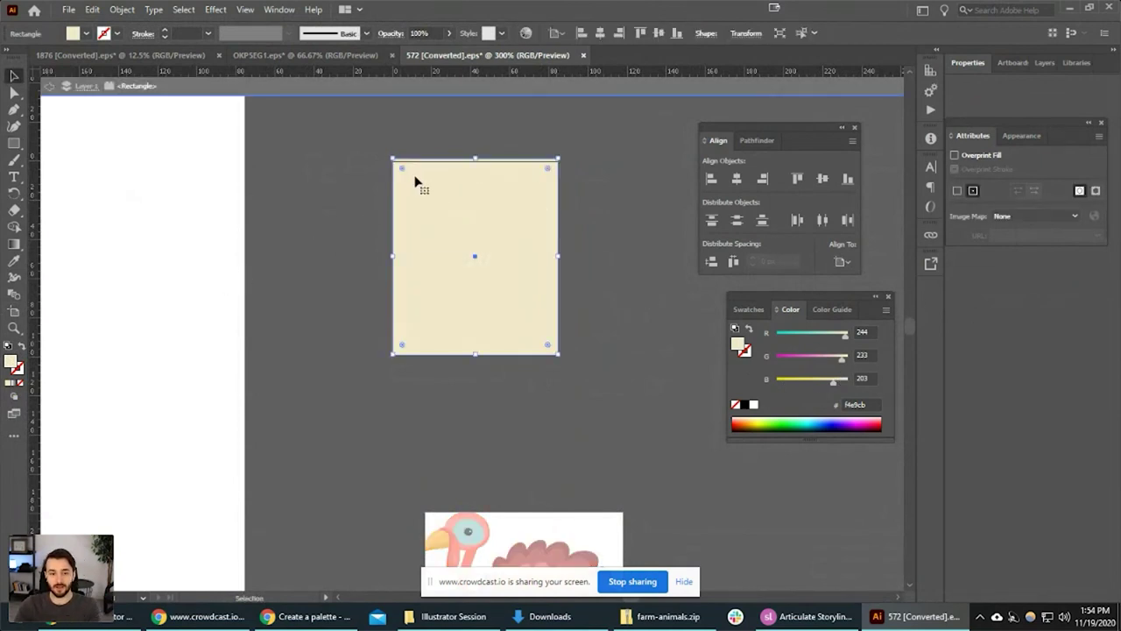
{"action": "key", "text": "Delete"}
{"action": "key", "text": "Escape"}
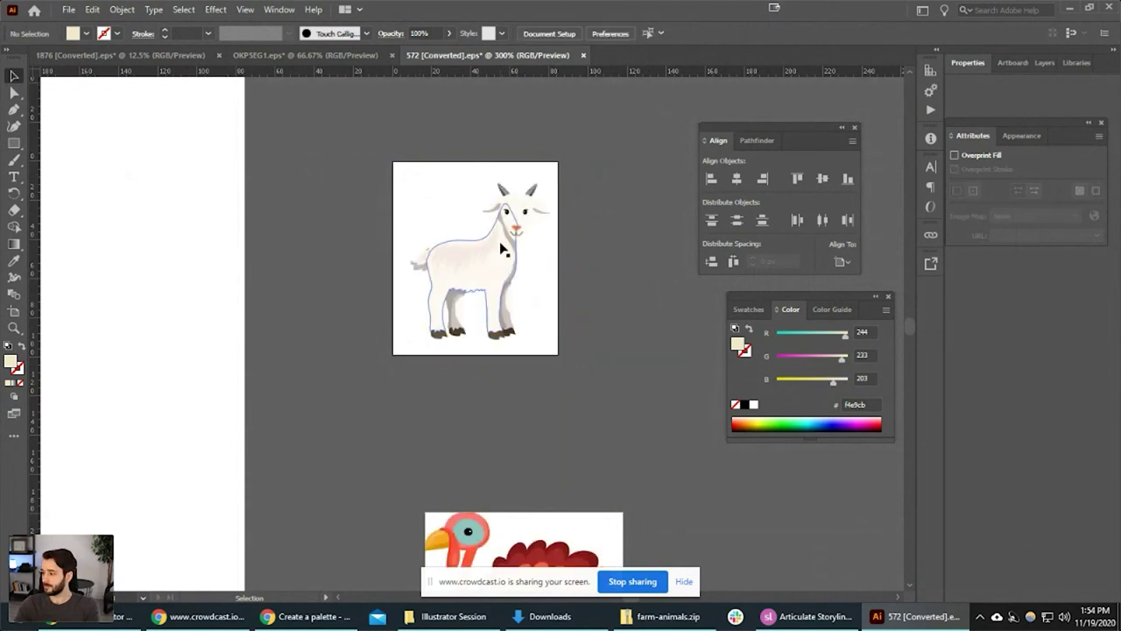
View the Export Selection settings for the goat within its new artboard, and cancel without exporting.
{"action": "right_click", "coordinate": [507, 256]}
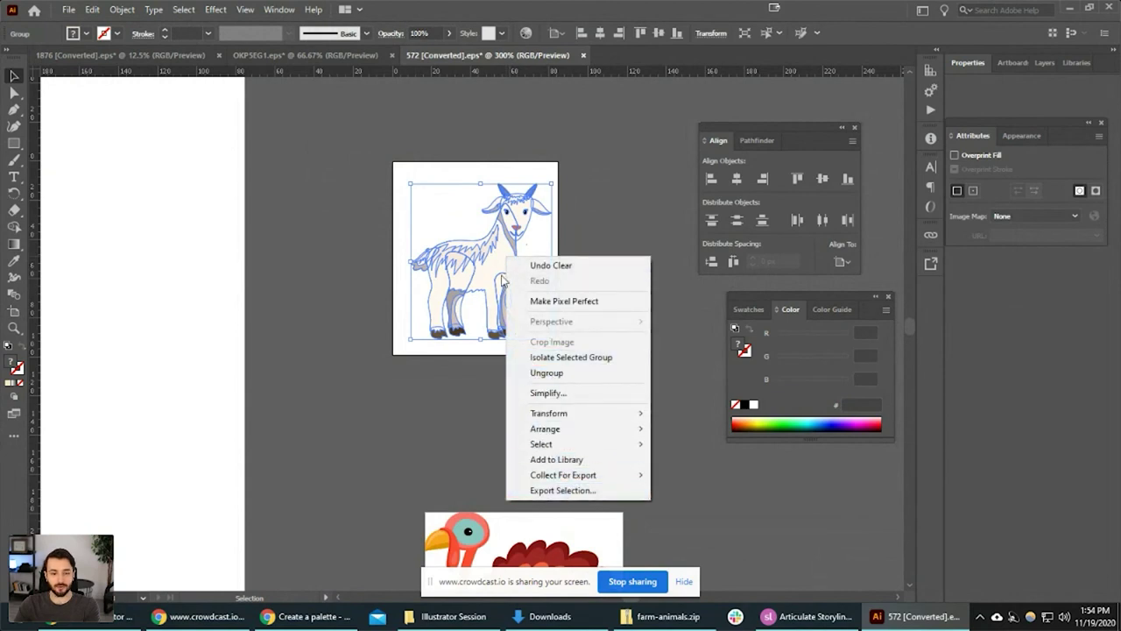
{"action": "left_click", "coordinate": [562, 490]}
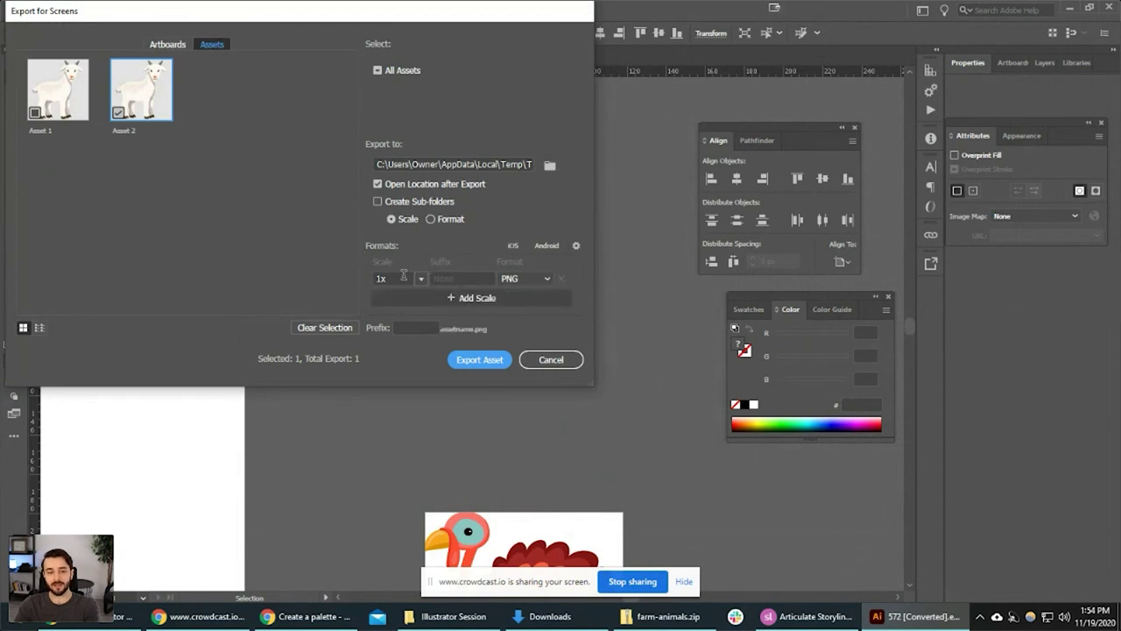
{"action": "left_click", "coordinate": [550, 360]}
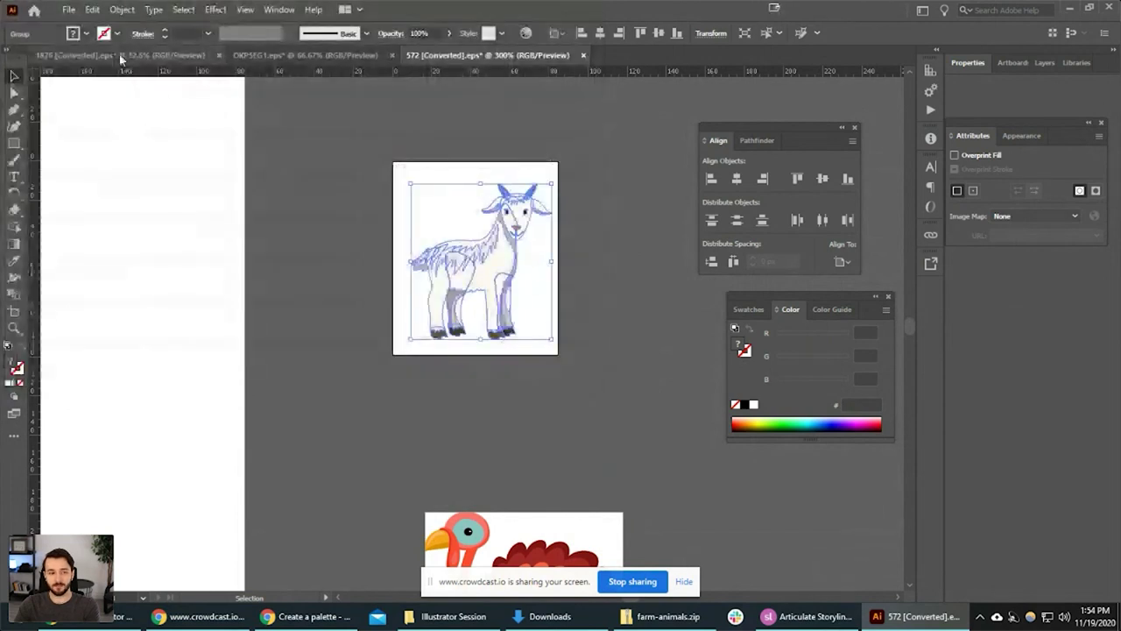
Preview the goat's artboard in Save for Web and inspect its image width and height settings.
{"action": "left_click", "coordinate": [68, 9]}
{"action": "mouse_move", "coordinate": [237, 273]}
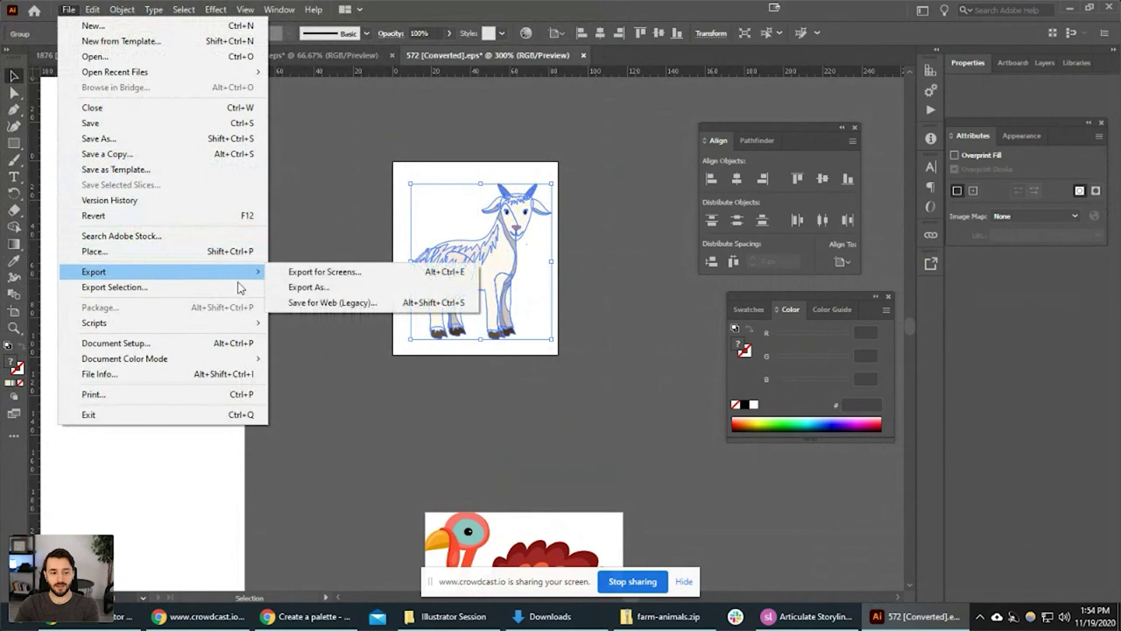
{"action": "left_click", "coordinate": [324, 302]}
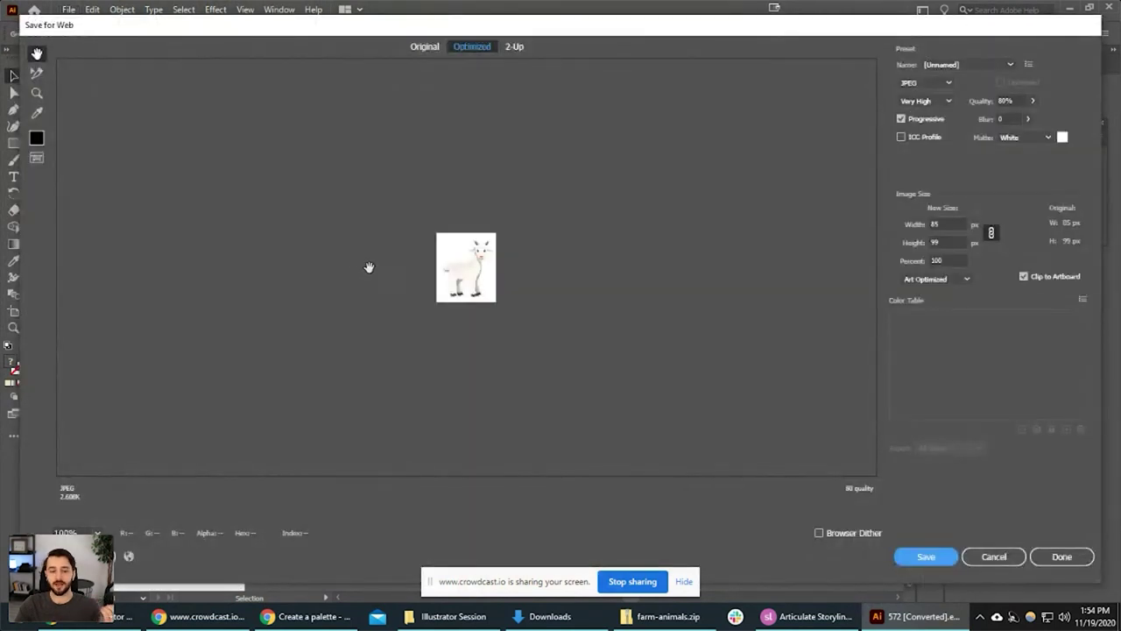
{"action": "left_click", "coordinate": [951, 223]}
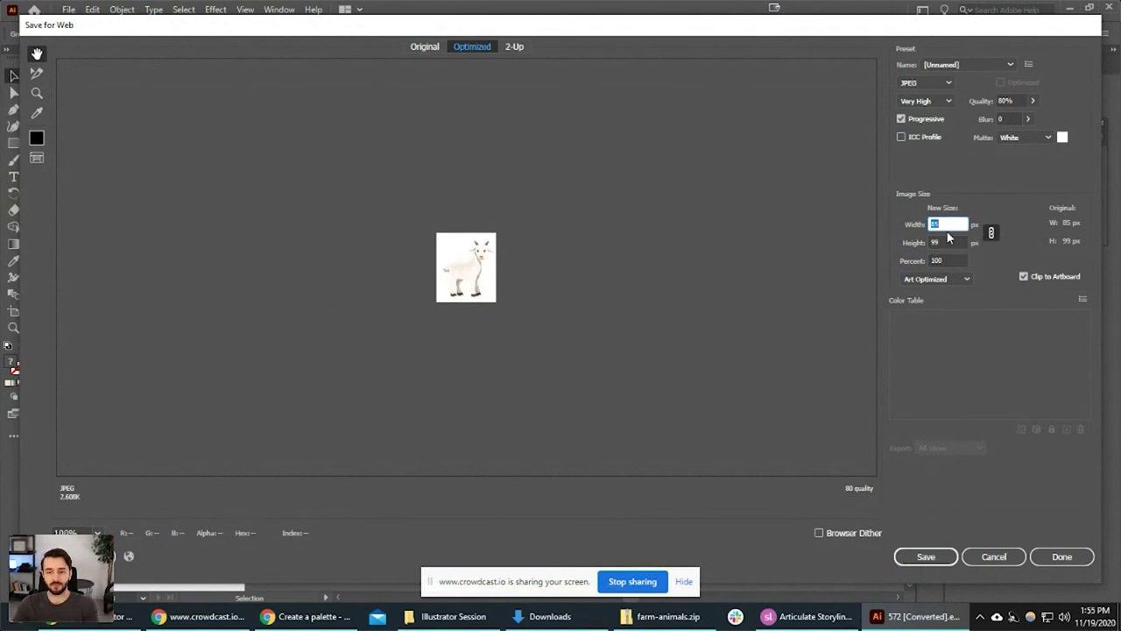
{"action": "left_click", "coordinate": [946, 242]}
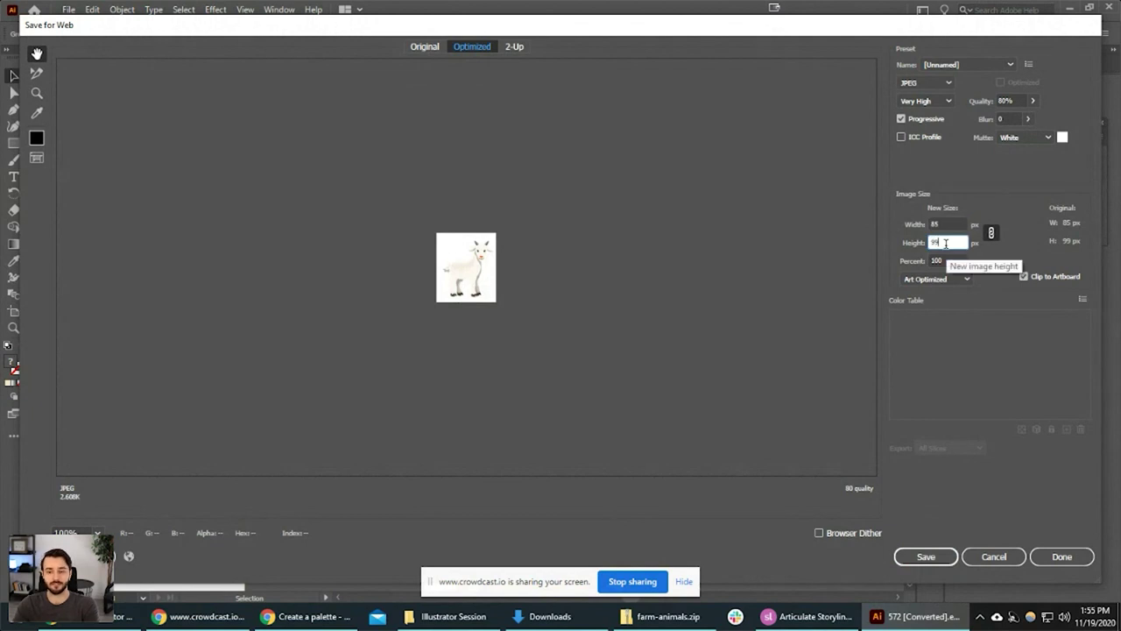
{"action": "left_click", "coordinate": [935, 224]}
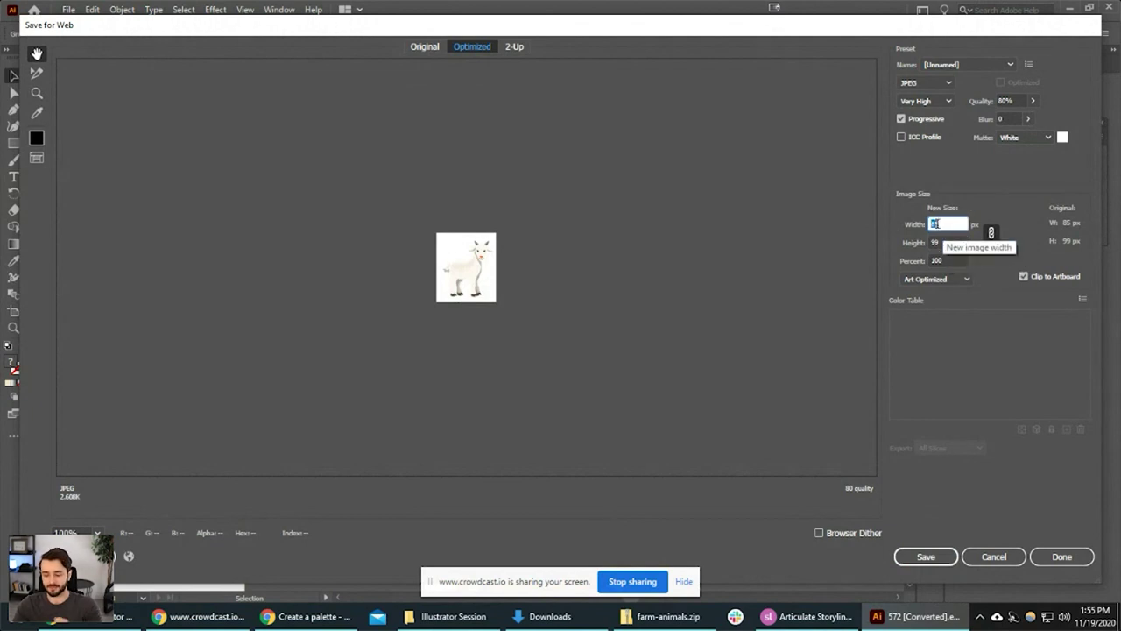
Check the selected rocket picture's size in Articulate Storyline, return to Illustrator's Save for Web and cancel it.
{"action": "left_click", "coordinate": [807, 616]}
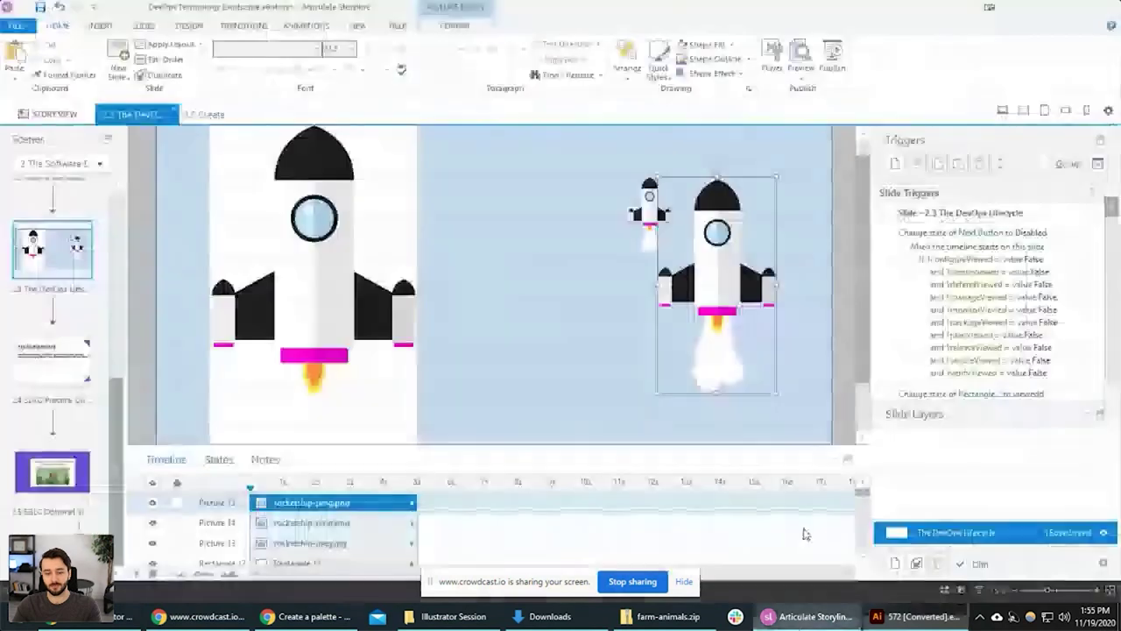
{"action": "left_click", "coordinate": [448, 27]}
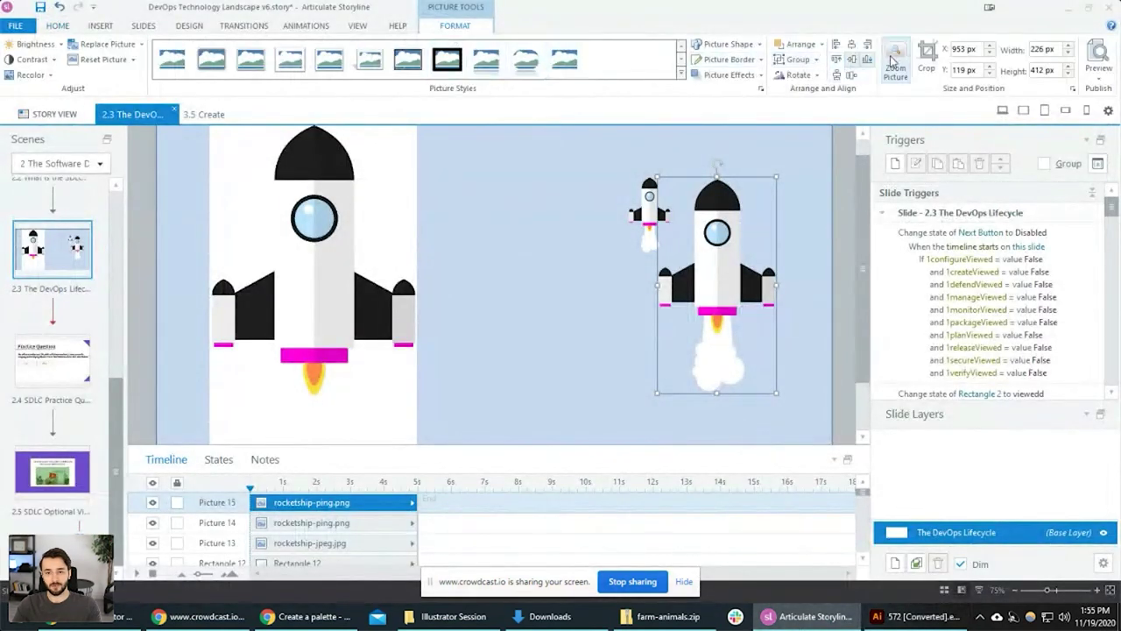
{"action": "left_click", "coordinate": [911, 618]}
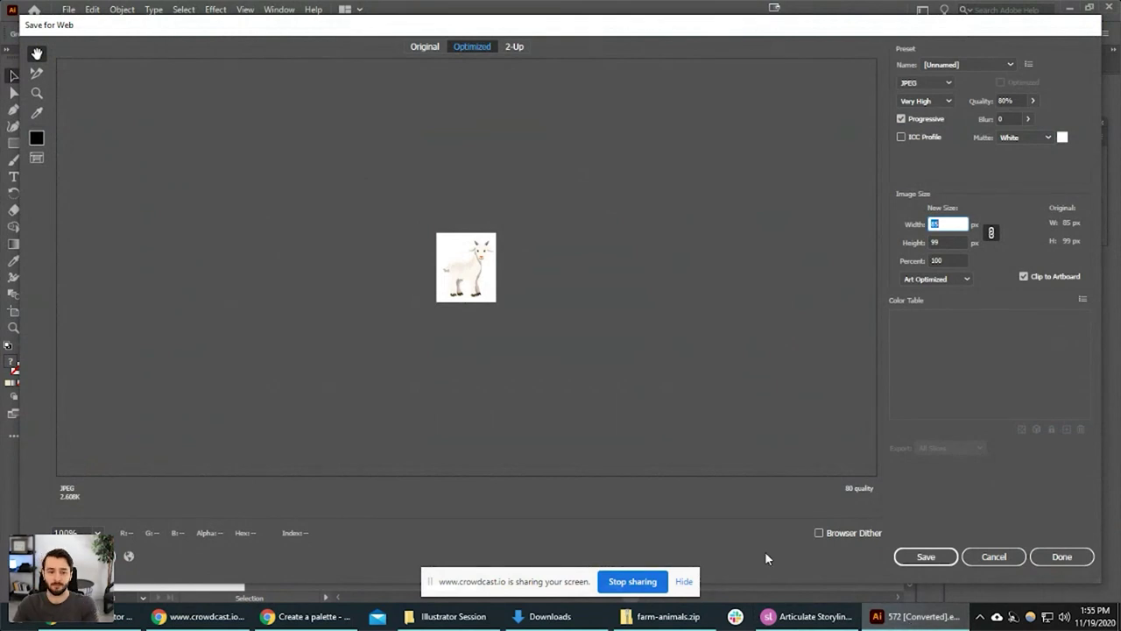
{"action": "left_click", "coordinate": [942, 225]}
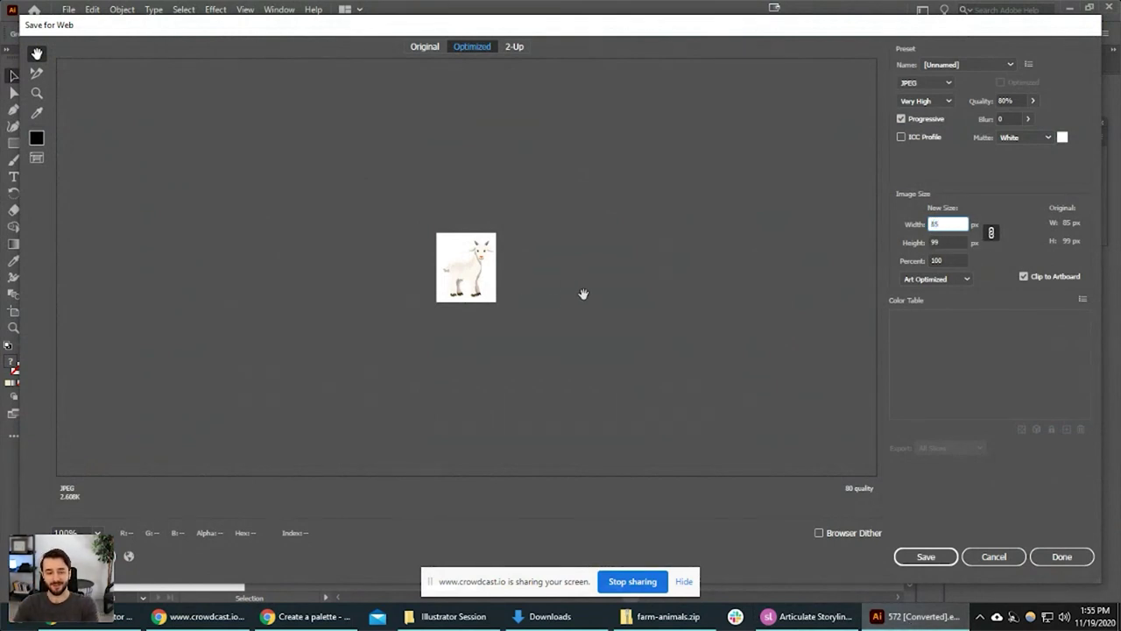
{"action": "left_click", "coordinate": [993, 557]}
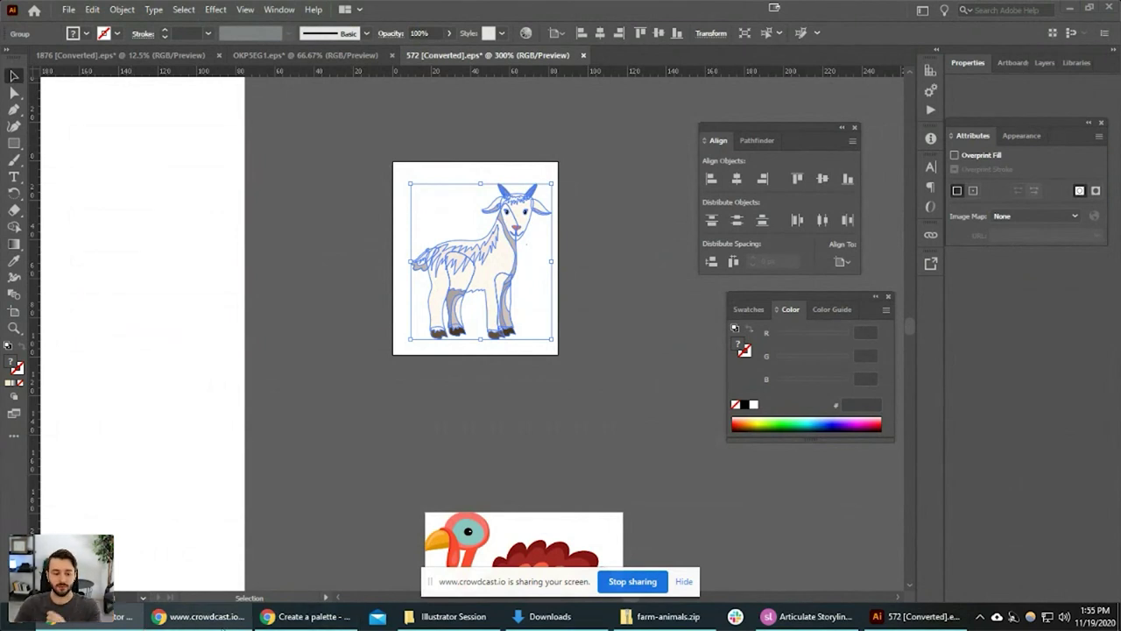
Switch to Freepik in the browser and search its vectors for "character pack".
{"action": "left_click", "coordinate": [306, 616]}
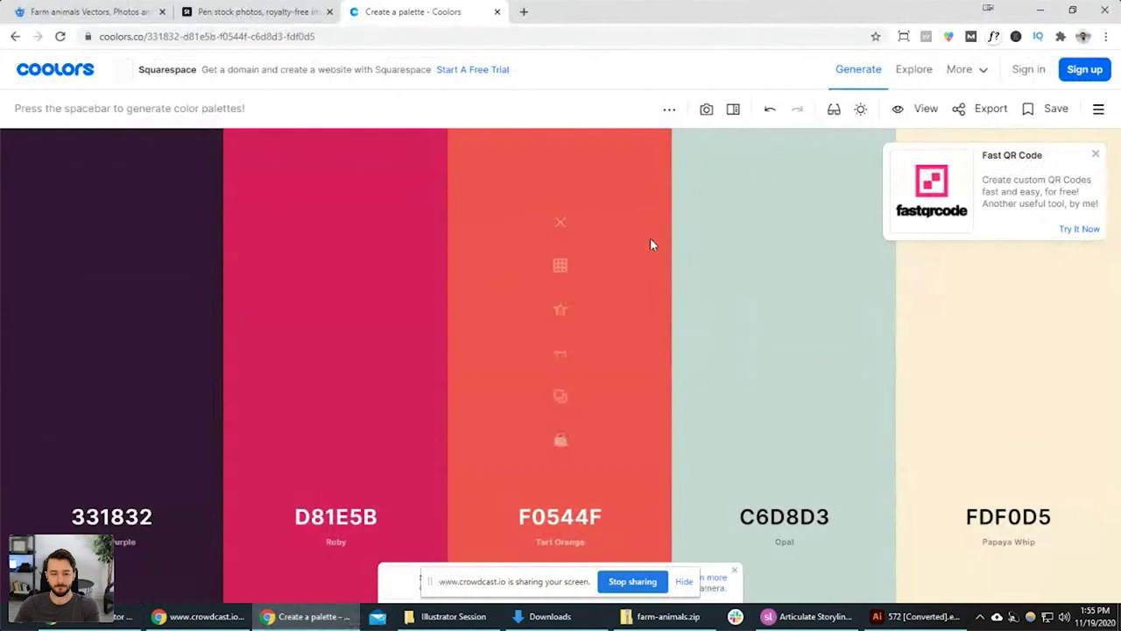
{"action": "left_click", "coordinate": [253, 11]}
{"action": "left_click", "coordinate": [88, 11]}
{"action": "scroll", "coordinate": [320, 133], "scroll_direction": "up", "scroll_amount": 5}
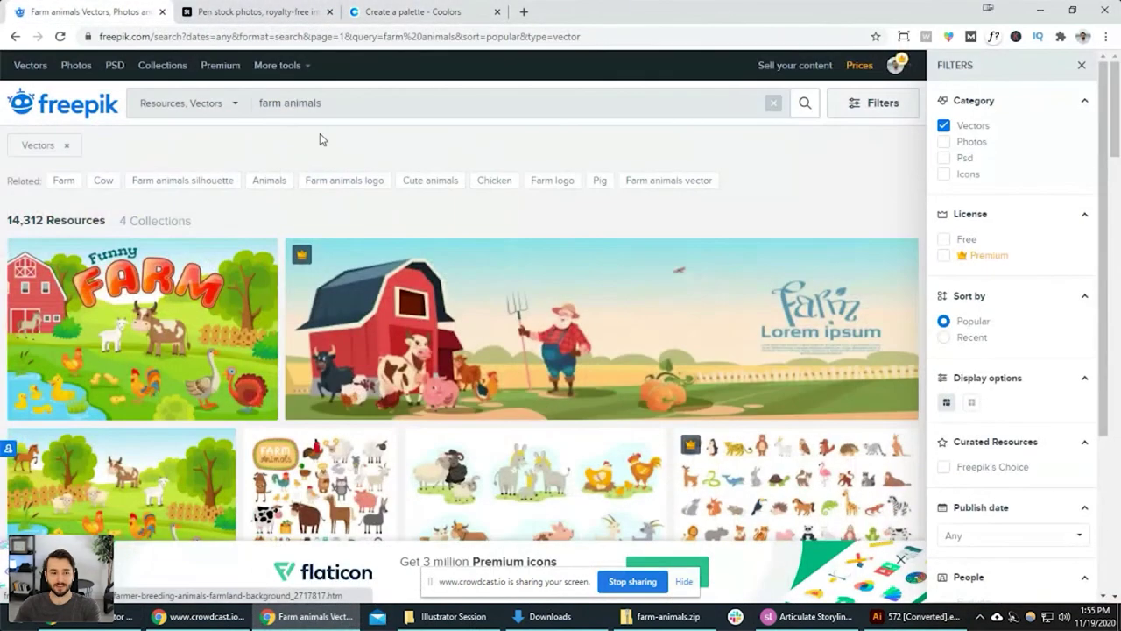
{"action": "triple_click", "coordinate": [321, 102]}
{"action": "type", "text": "character "}
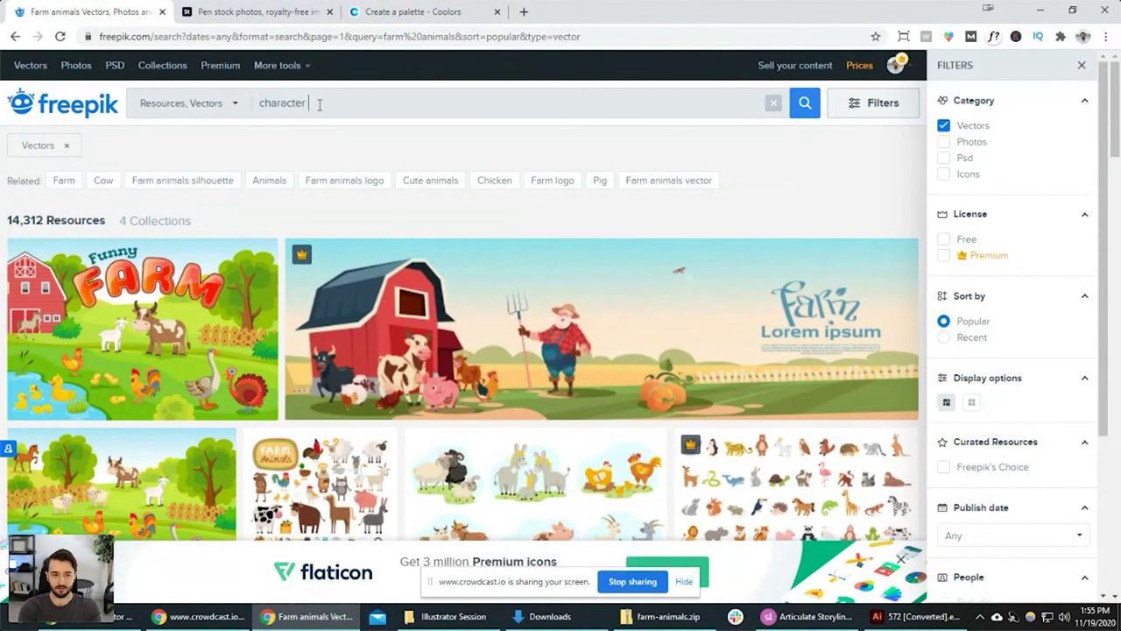
{"action": "type", "text": "pack"}
{"action": "key", "text": "Return"}
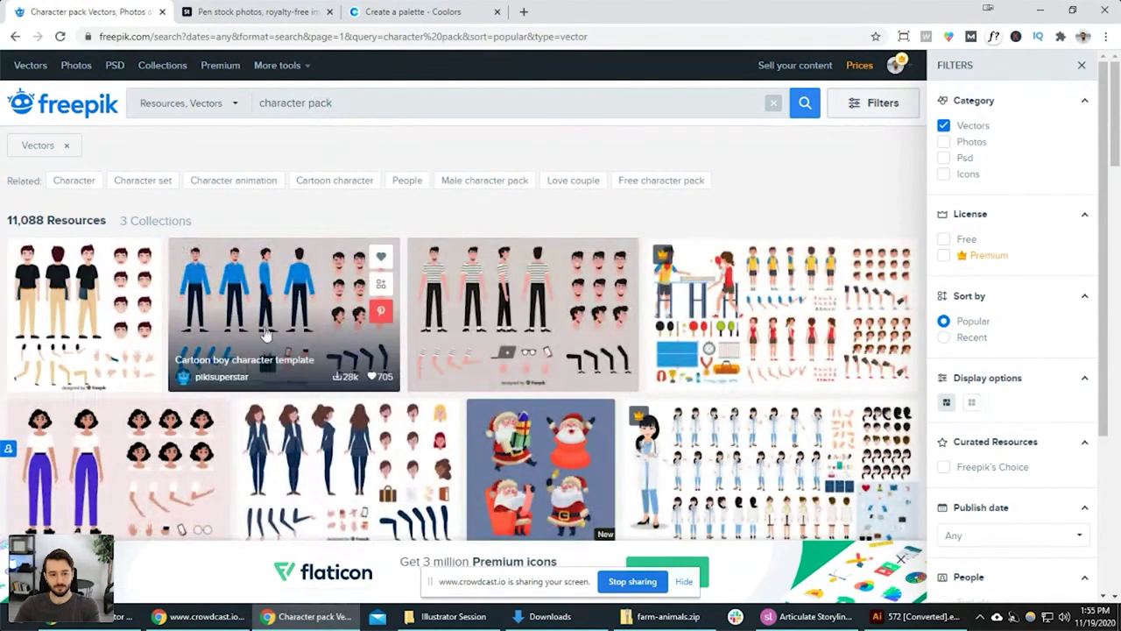
Preview the blue-shirt cartoon boy character template, close it and open the striped-shirt template.
{"action": "left_click", "coordinate": [309, 300]}
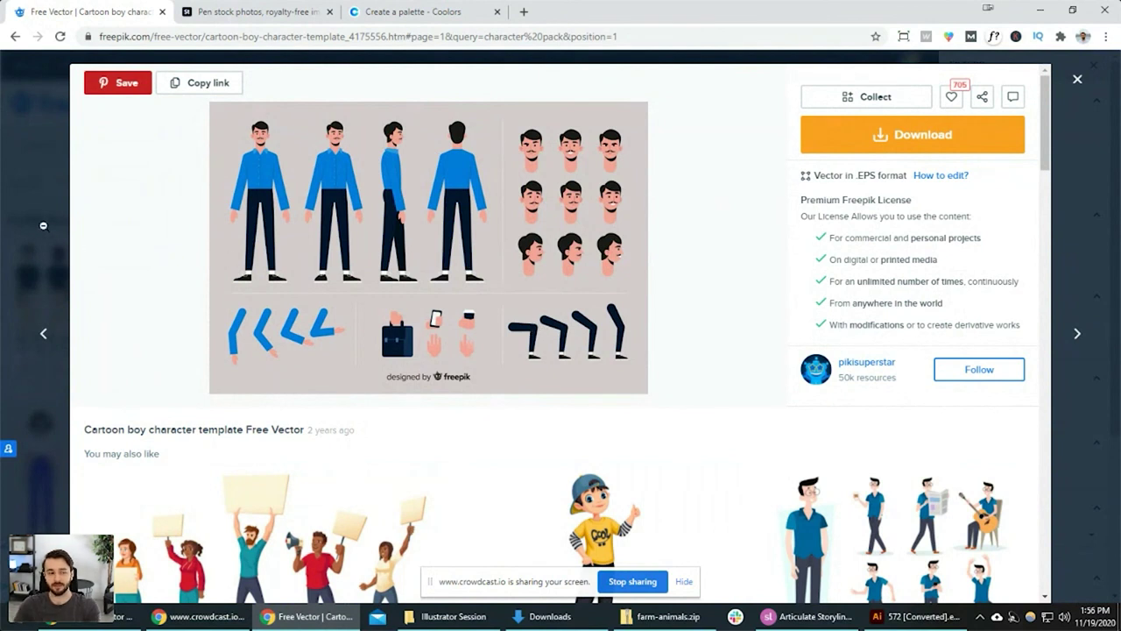
{"action": "left_click", "coordinate": [1077, 80]}
{"action": "left_click", "coordinate": [544, 298]}
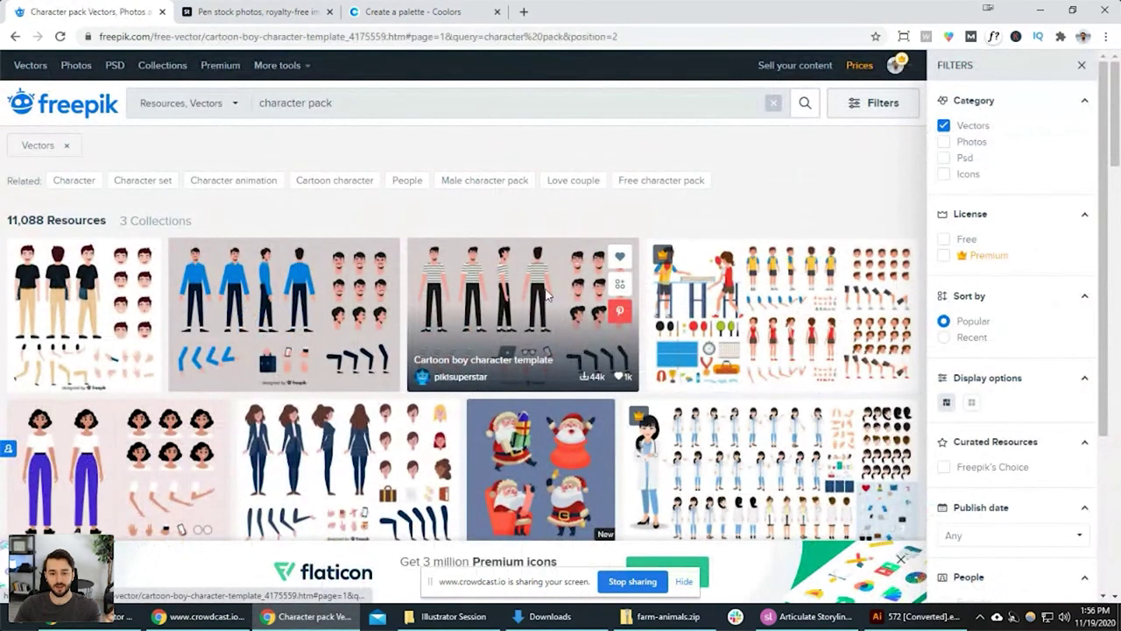
Switch to Adobe Stock and search its vector images for "character pack".
{"action": "left_click", "coordinate": [262, 13]}
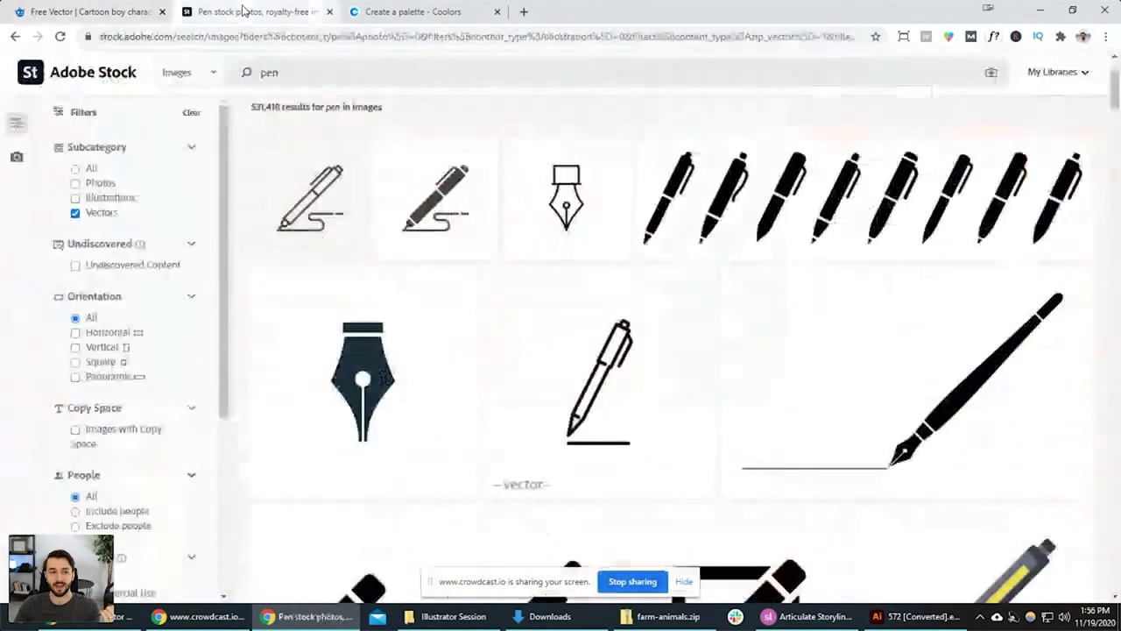
{"action": "type", "text": "character pack"}
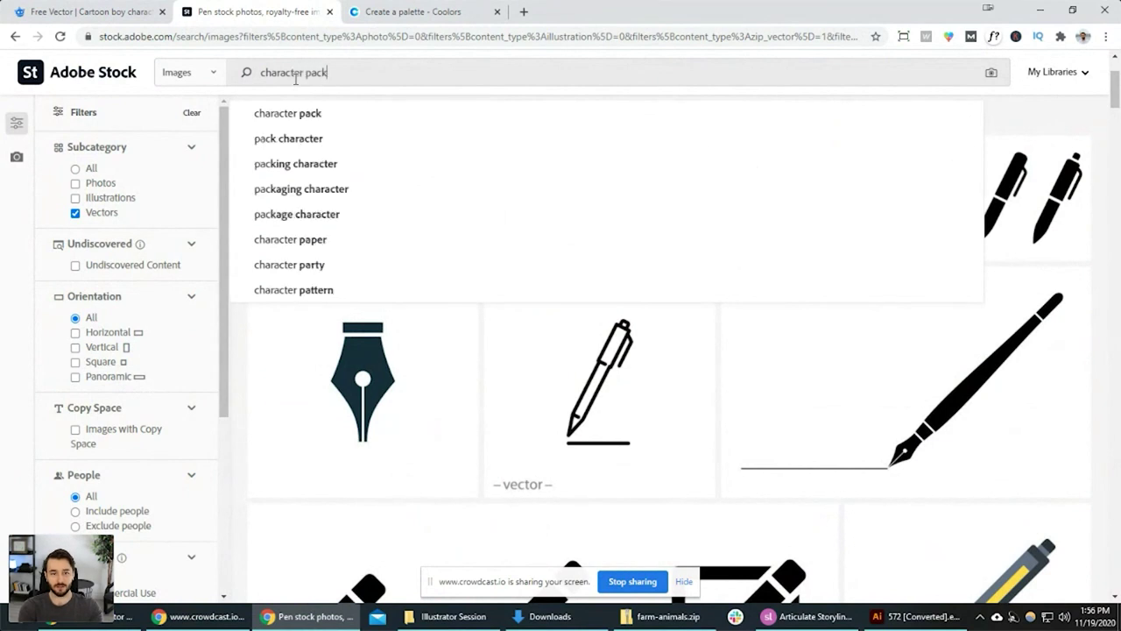
{"action": "key", "text": "Return"}
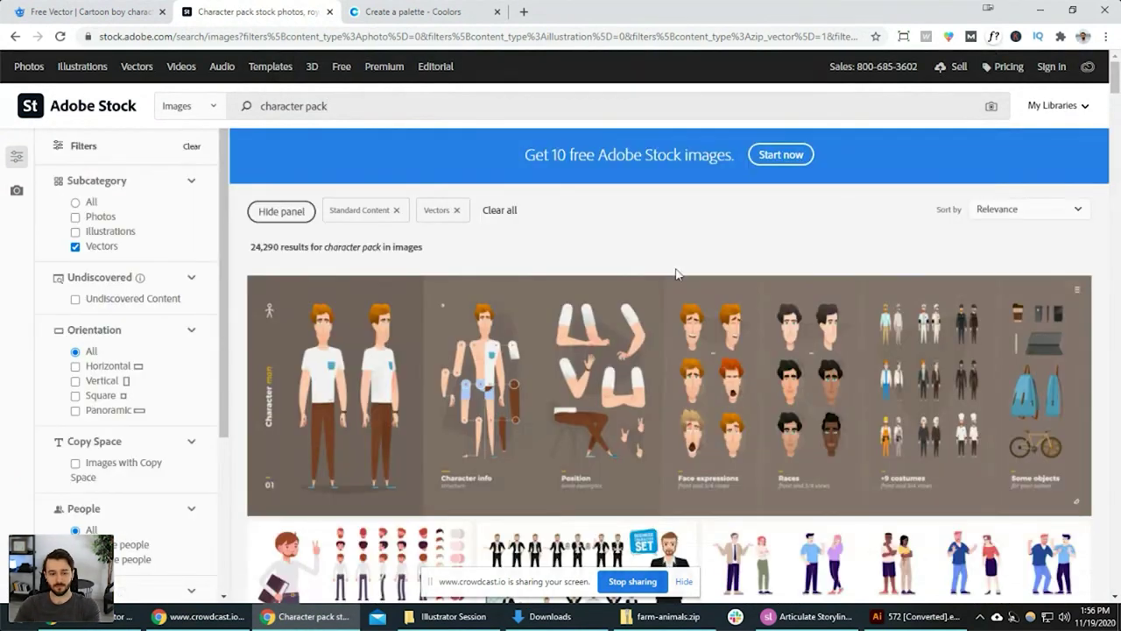
Browse the Adobe Stock character packs and open the details of the man in a blue jeans shirt.
{"action": "scroll", "coordinate": [675, 275], "scroll_direction": "down", "scroll_amount": 5}
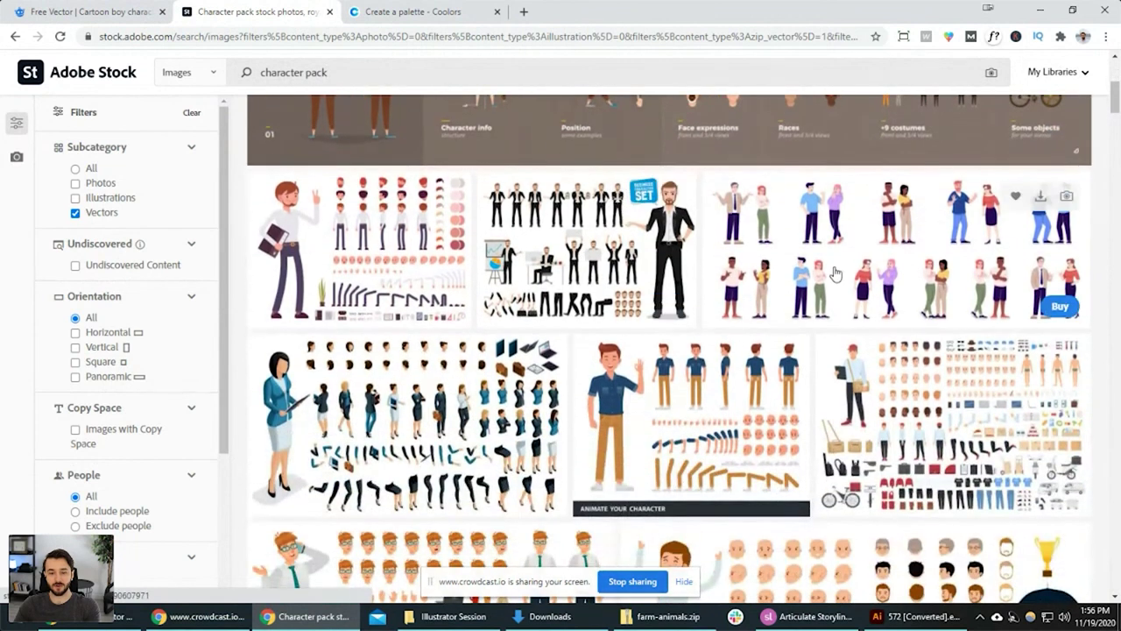
{"action": "scroll", "coordinate": [788, 289], "scroll_direction": "down", "scroll_amount": 4}
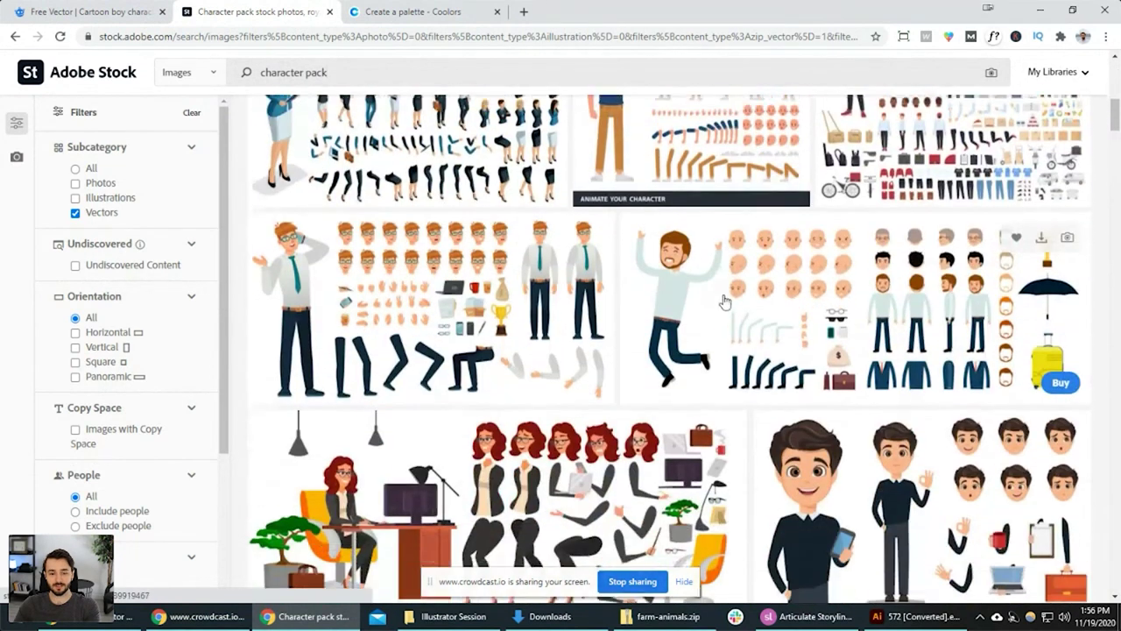
{"action": "left_click", "coordinate": [691, 158]}
{"action": "scroll", "coordinate": [613, 349], "scroll_direction": "down", "scroll_amount": 1}
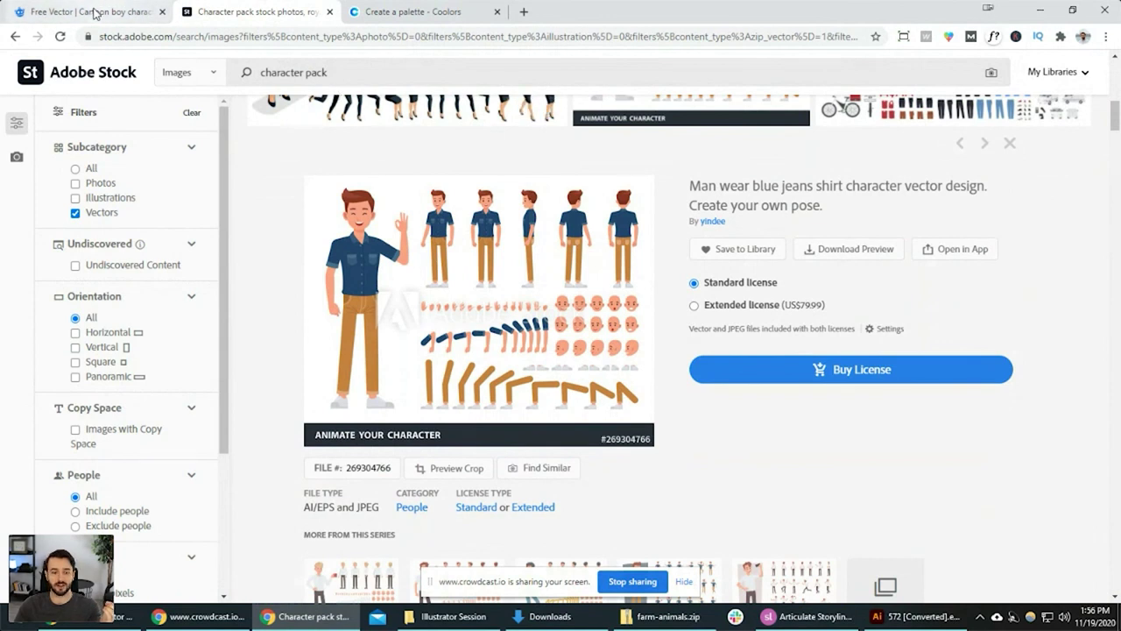
Return to Freepik, review the striped-shirt template and its related vectors, and open the table tennis player vector.
{"action": "left_click", "coordinate": [96, 13]}
{"action": "scroll", "coordinate": [524, 332], "scroll_direction": "down", "scroll_amount": 3}
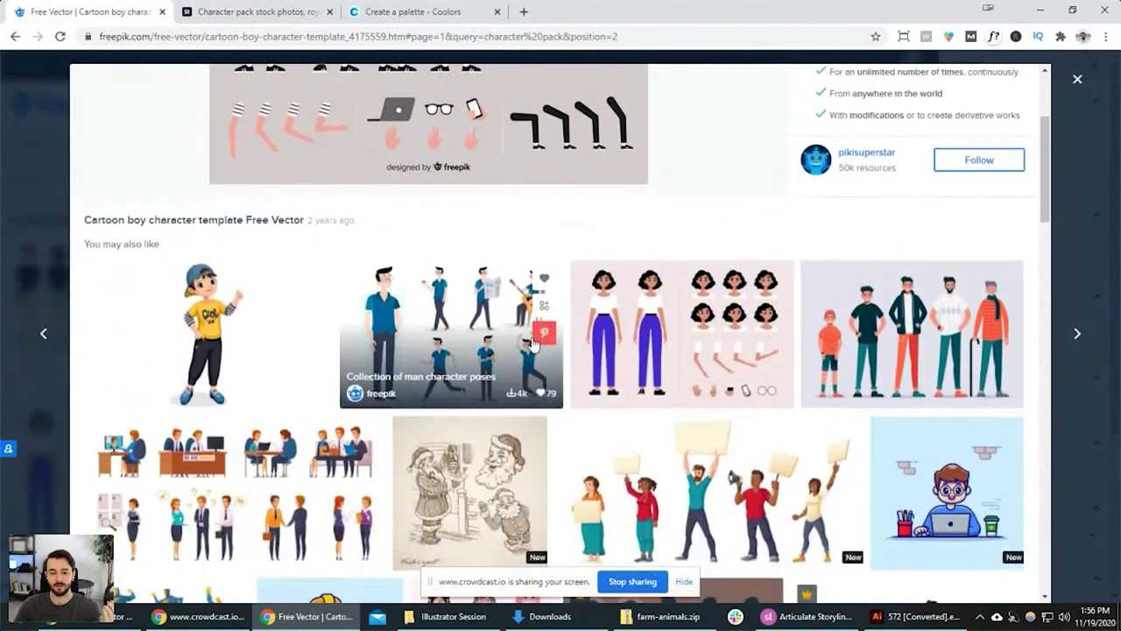
{"action": "scroll", "coordinate": [516, 352], "scroll_direction": "up", "scroll_amount": 5}
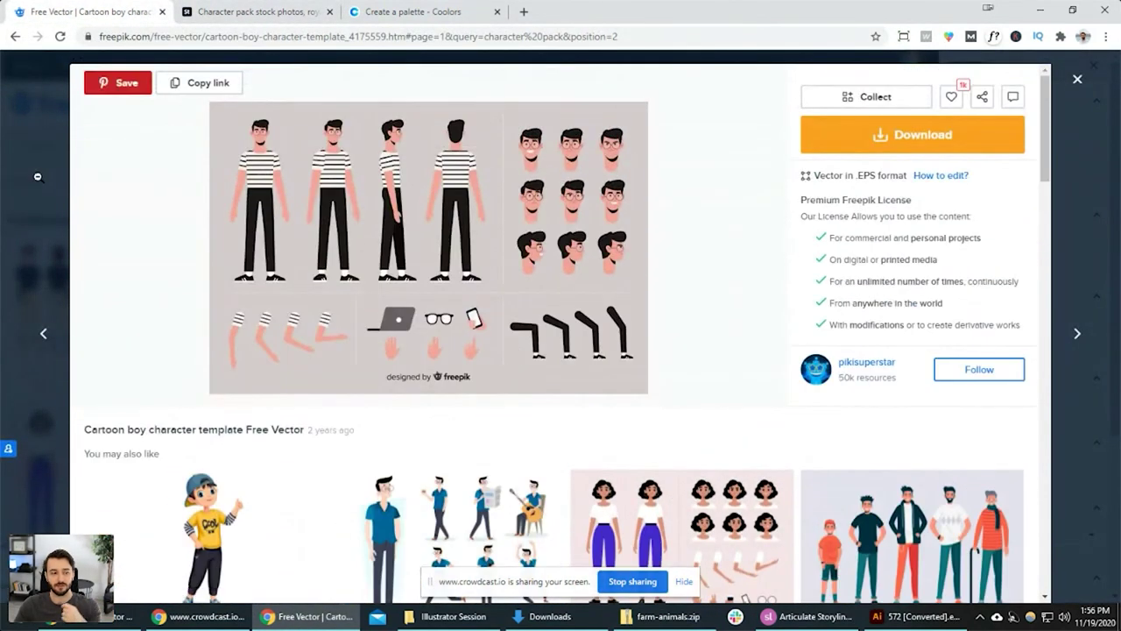
{"action": "left_click", "coordinate": [41, 179]}
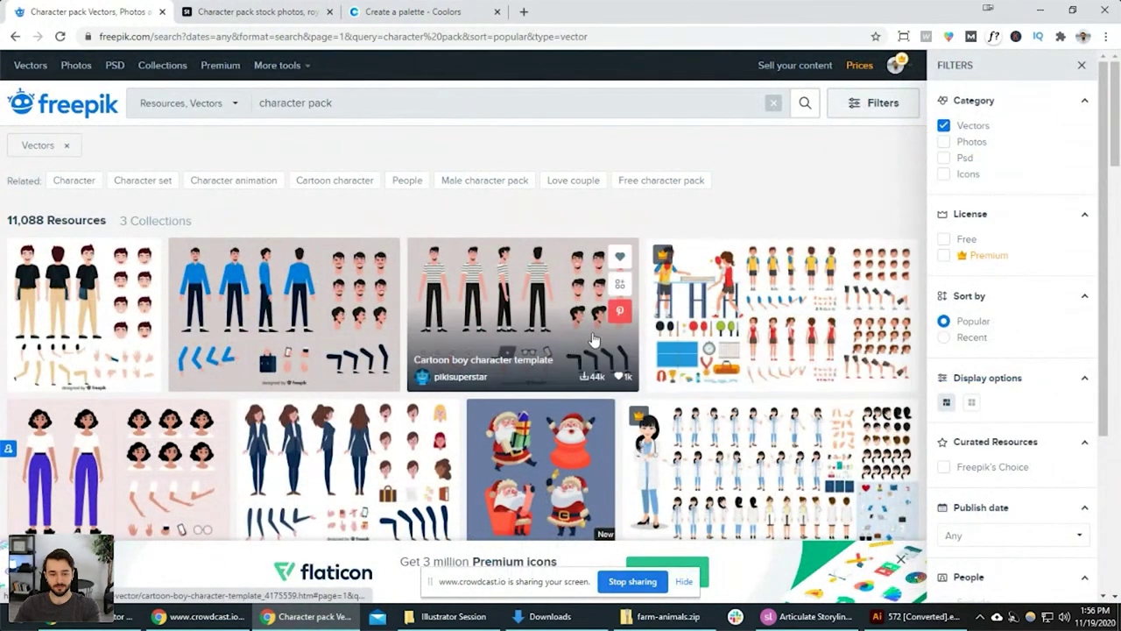
{"action": "left_click", "coordinate": [764, 280]}
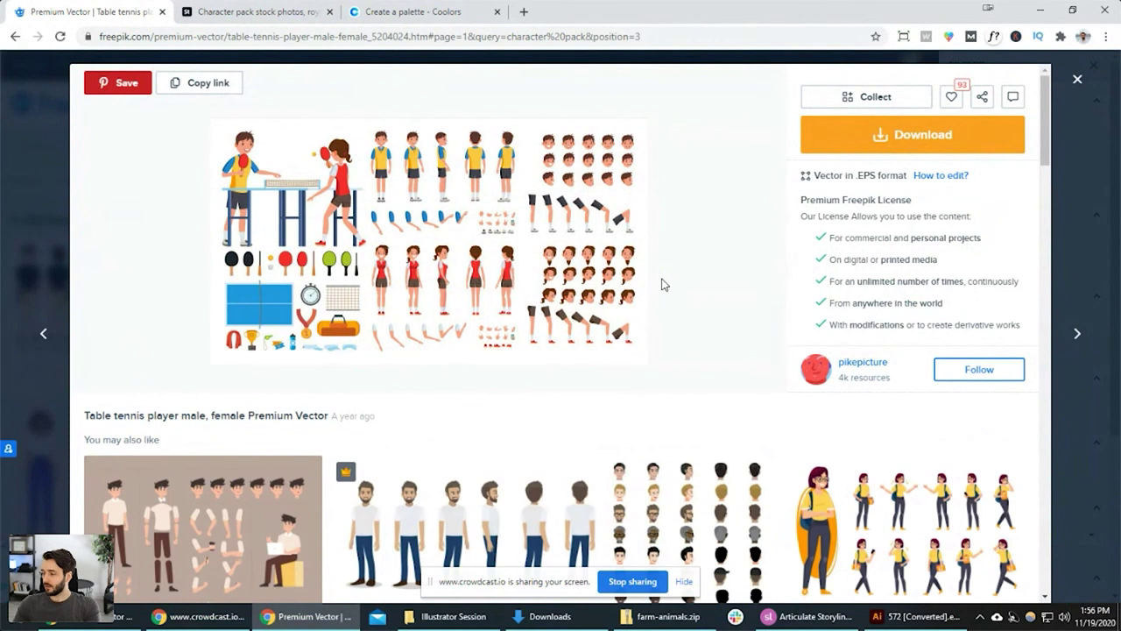
{"action": "key", "text": "alt+Tab"}
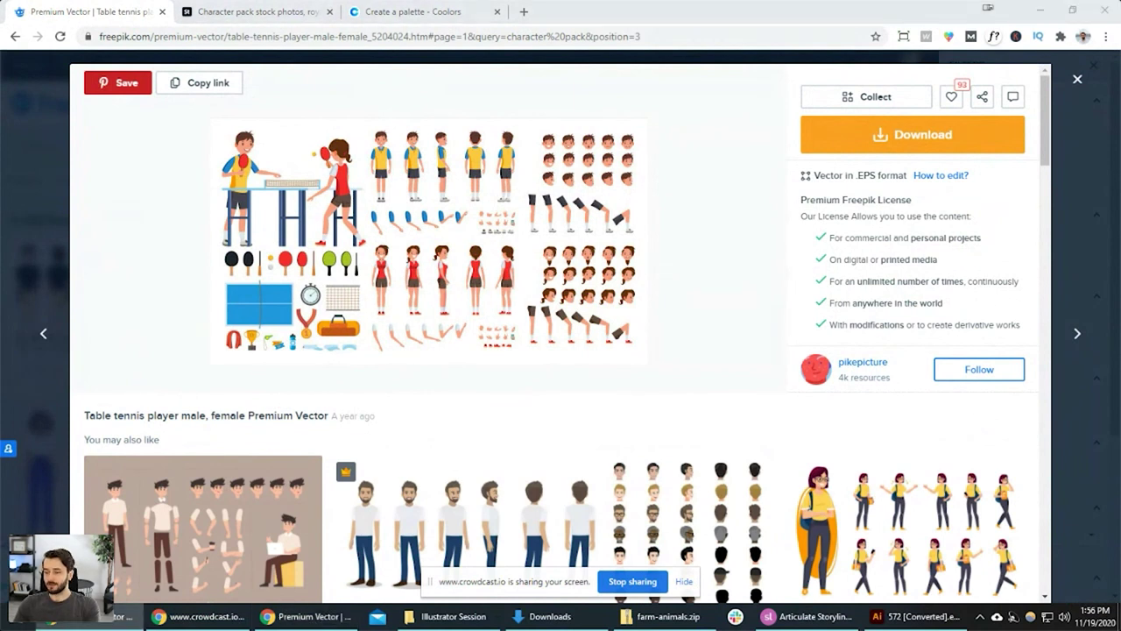